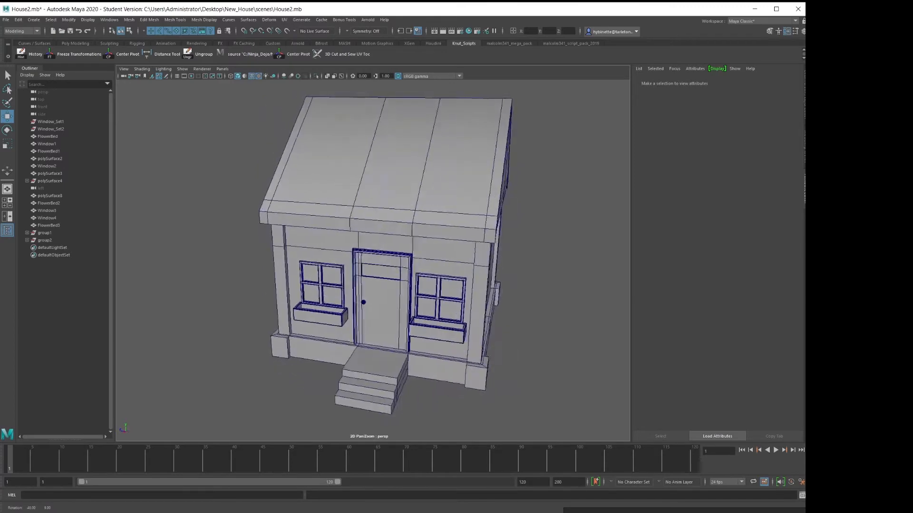
# Toggle the polygon display of border edges for the house
pyautogui.keyDown('alt'); pyautogui.moveTo(345, 265); pyautogui.dragTo(344, 253, button='middle'); pyautogui.keyUp('alt')
pyautogui.keyDown('alt'); pyautogui.moveTo(343, 253); pyautogui.dragTo(395, 248); pyautogui.keyUp('alt')
pyautogui.click(88, 20)
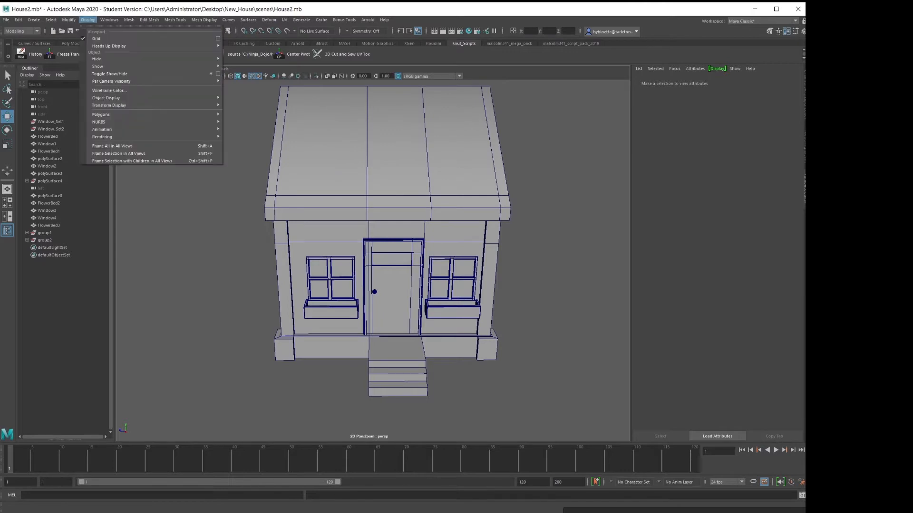
pyautogui.moveTo(109, 115)
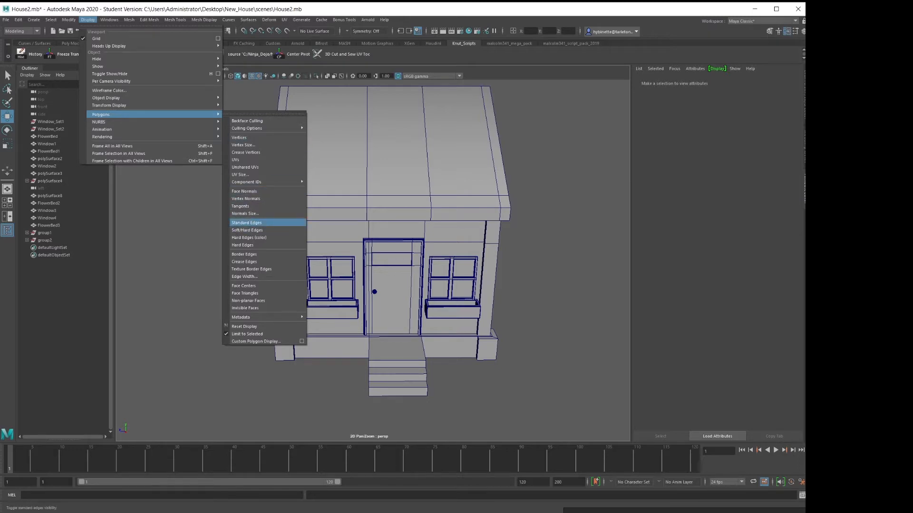
pyautogui.click(244, 254)
# Select the house's wall mesh and keep it in Object Mode
pyautogui.keyDown('alt'); pyautogui.moveTo(295, 256); pyautogui.dragTo(404, 257); pyautogui.keyUp('alt')
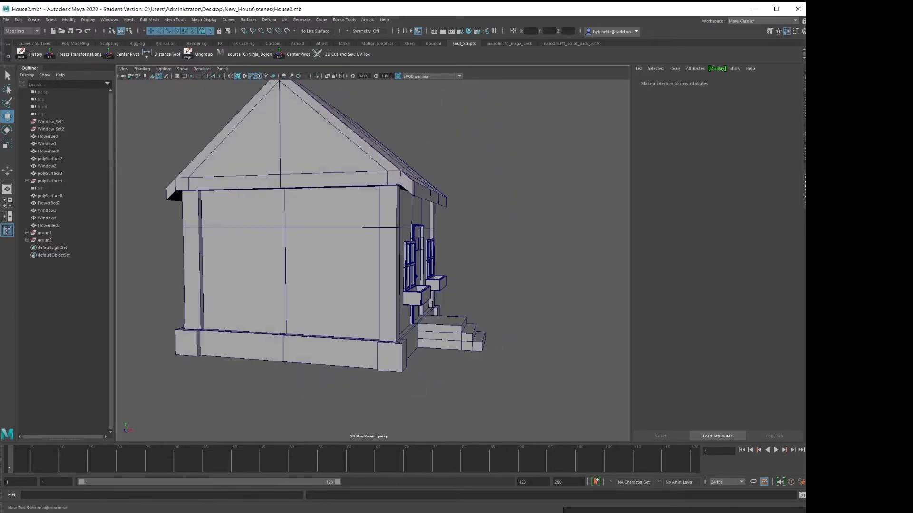
pyautogui.keyDown('alt'); pyautogui.moveTo(361, 256); pyautogui.dragTo(404, 259, button='right'); pyautogui.keyUp('alt')
pyautogui.keyDown('alt'); pyautogui.moveTo(371, 256); pyautogui.dragTo(316, 260); pyautogui.keyUp('alt')
pyautogui.keyDown('alt'); pyautogui.moveTo(316, 261); pyautogui.dragTo(246, 235, button='middle'); pyautogui.keyUp('alt')
pyautogui.keyDown('alt'); pyautogui.moveTo(246, 236); pyautogui.dragTo(300, 239, button='right'); pyautogui.keyUp('alt')
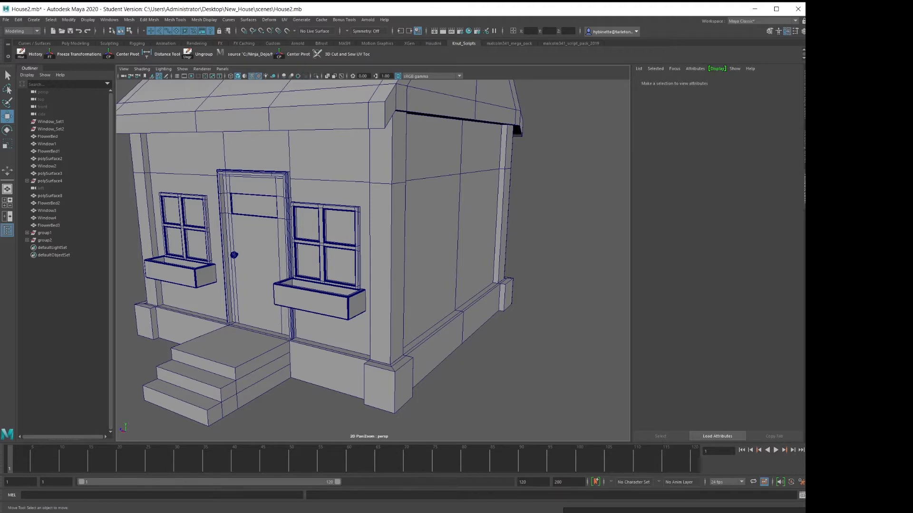
pyautogui.keyDown('alt'); pyautogui.moveTo(381, 240); pyautogui.dragTo(328, 238, button='right'); pyautogui.keyUp('alt')
pyautogui.keyDown('alt'); pyautogui.moveTo(428, 214); pyautogui.dragTo(401, 238); pyautogui.keyUp('alt')
pyautogui.click(413, 244)
pyautogui.rightClick(414, 245)
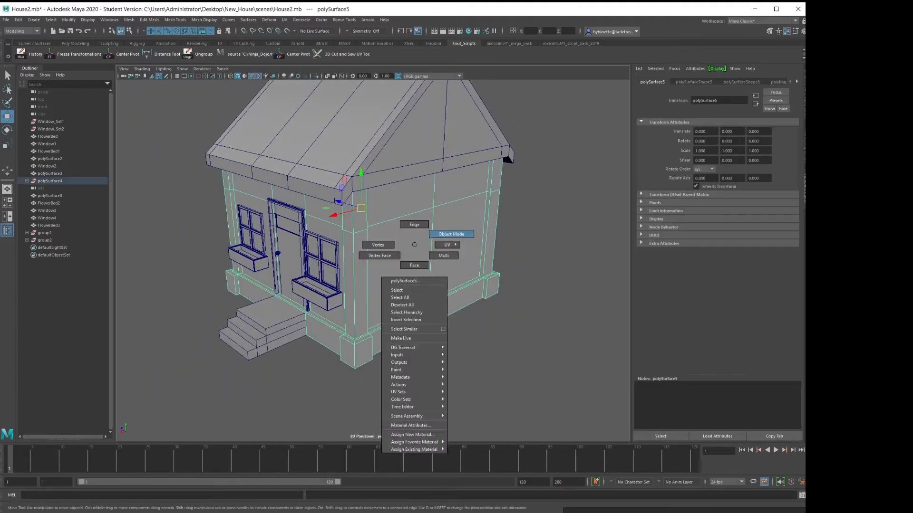
pyautogui.moveTo(414, 245); pyautogui.dragTo(451, 234, button='right')
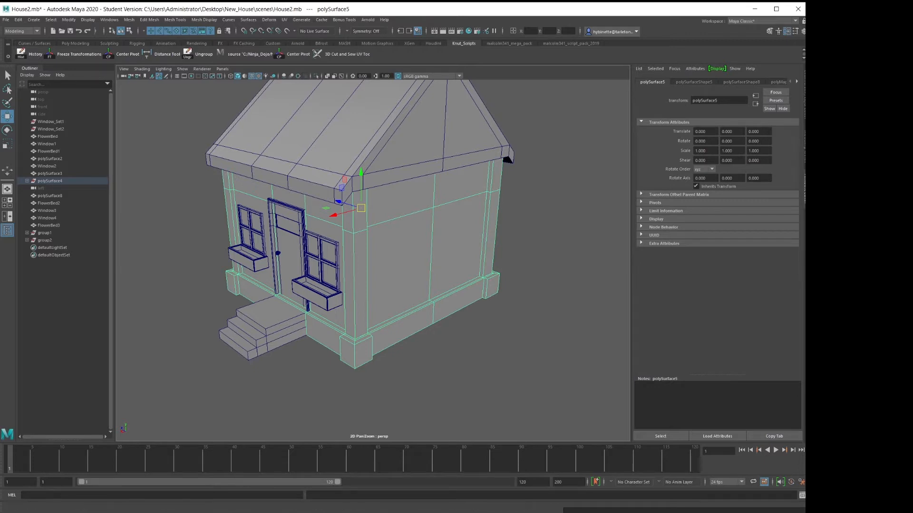
# Switch to the UV Editing workspace and collapse the Cut and Sew and Arrange and Layout sections
pyautogui.click(761, 21)
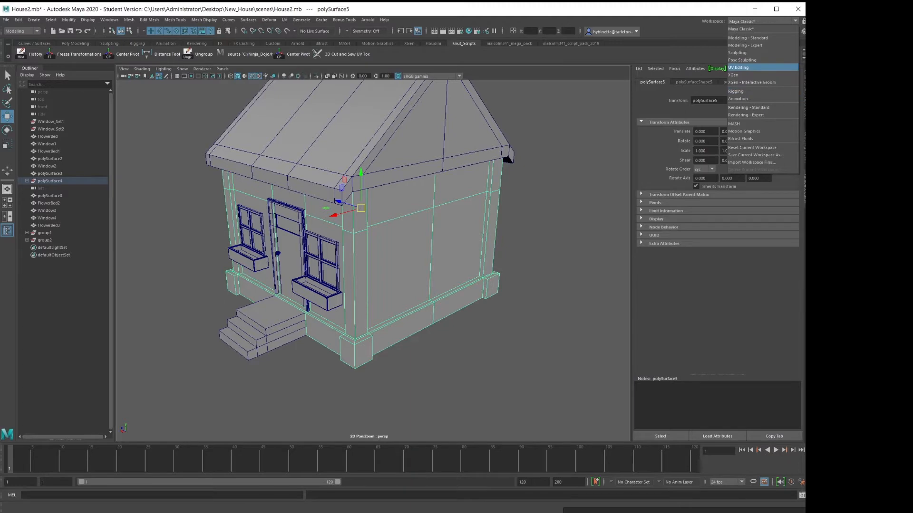
pyautogui.click(738, 67)
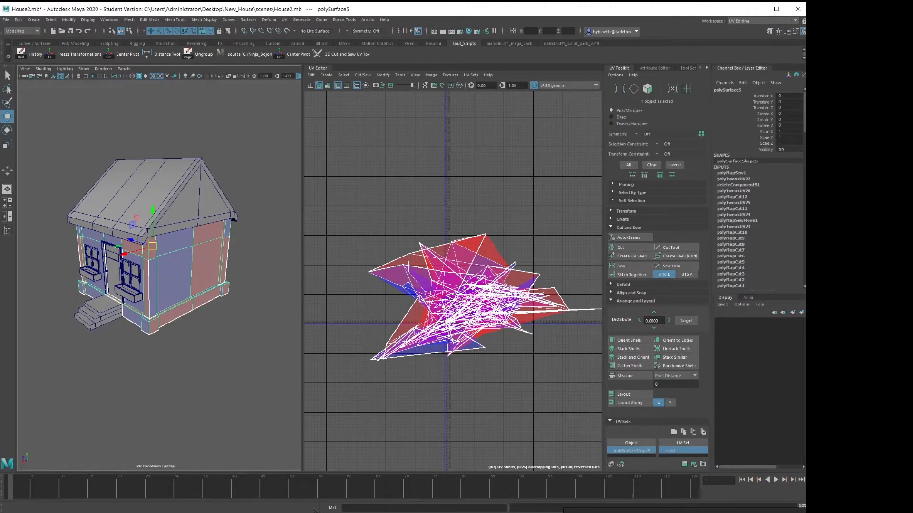
pyautogui.click(628, 228)
pyautogui.click(632, 252)
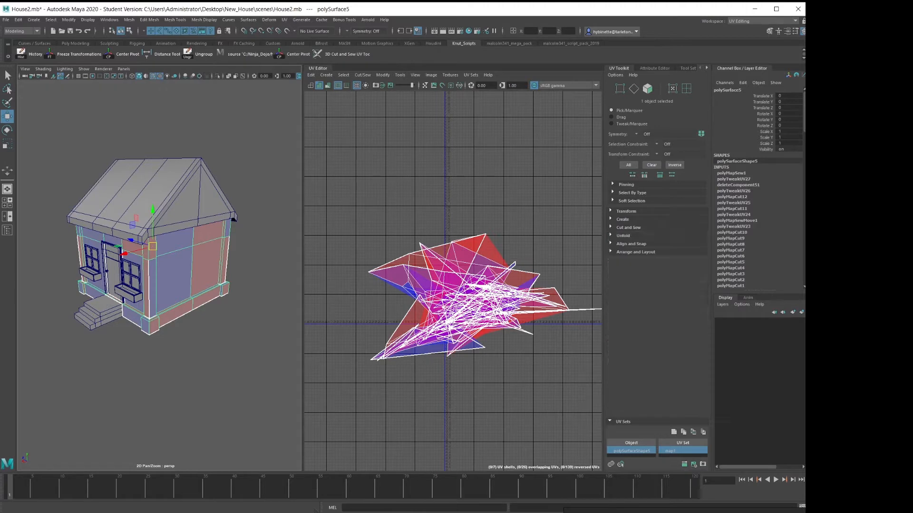
# Hide the roof and both sets of entrance steps so they do not cover the walls
pyautogui.keyDown('alt'); pyautogui.moveTo(181, 257); pyautogui.dragTo(228, 260, button='middle'); pyautogui.keyUp('alt')
pyautogui.keyDown('alt'); pyautogui.moveTo(227, 259); pyautogui.dragTo(167, 251); pyautogui.keyUp('alt')
pyautogui.keyDown('alt'); pyautogui.moveTo(167, 251); pyautogui.dragTo(69, 216, button='middle'); pyautogui.keyUp('alt')
pyautogui.click(215, 287)
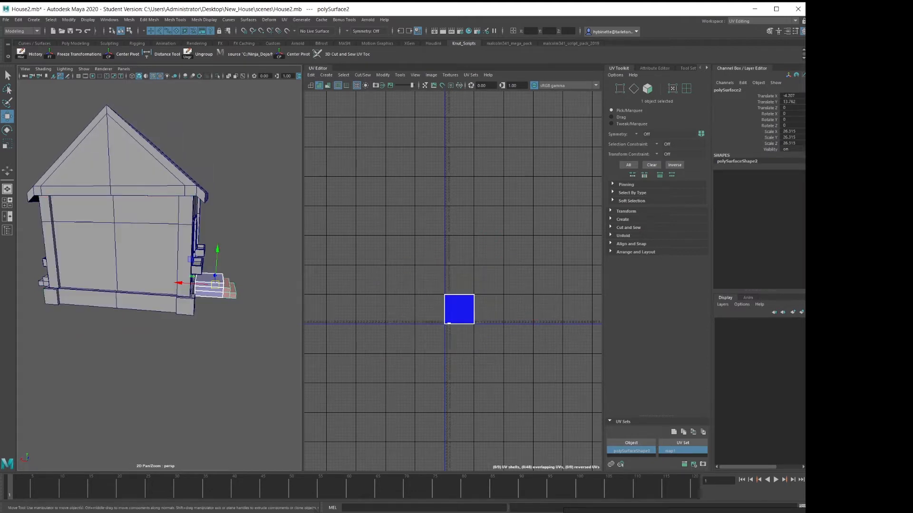
pyautogui.keyDown('alt'); pyautogui.moveTo(209, 281); pyautogui.dragTo(243, 282); pyautogui.keyUp('alt')
pyautogui.keyDown('shift'); pyautogui.click(61, 293); pyautogui.keyUp('shift')
pyautogui.keyDown('shift'); pyautogui.click(238, 198); pyautogui.keyUp('shift')
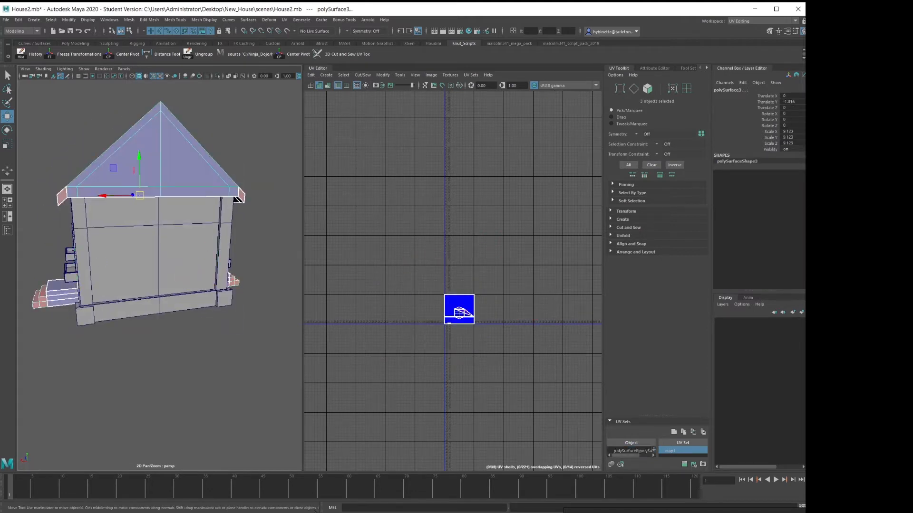
pyautogui.hotkey('ctrl', 'h')
# Select all the windows, flower boxes, doors and doorknobs on both sides of the house and hide them
pyautogui.keyDown('alt'); pyautogui.moveTo(186, 238); pyautogui.dragTo(281, 267); pyautogui.keyUp('alt')
pyautogui.keyDown('alt'); pyautogui.moveTo(157, 266); pyautogui.dragTo(219, 266, button='right'); pyautogui.keyUp('alt')
pyautogui.click(192, 256)
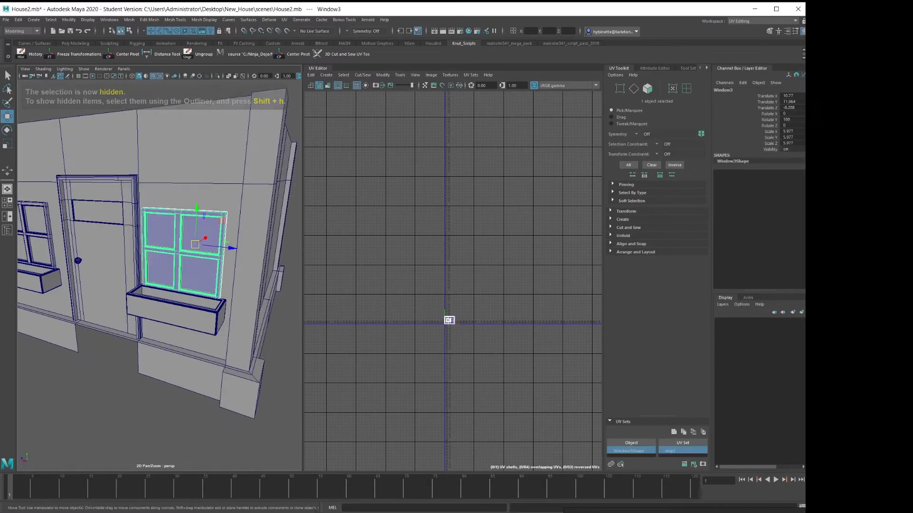
pyautogui.keyDown('shift'); pyautogui.click(40, 237); pyautogui.keyUp('shift')
pyautogui.keyDown('shift'); pyautogui.click(42, 281); pyautogui.keyUp('shift')
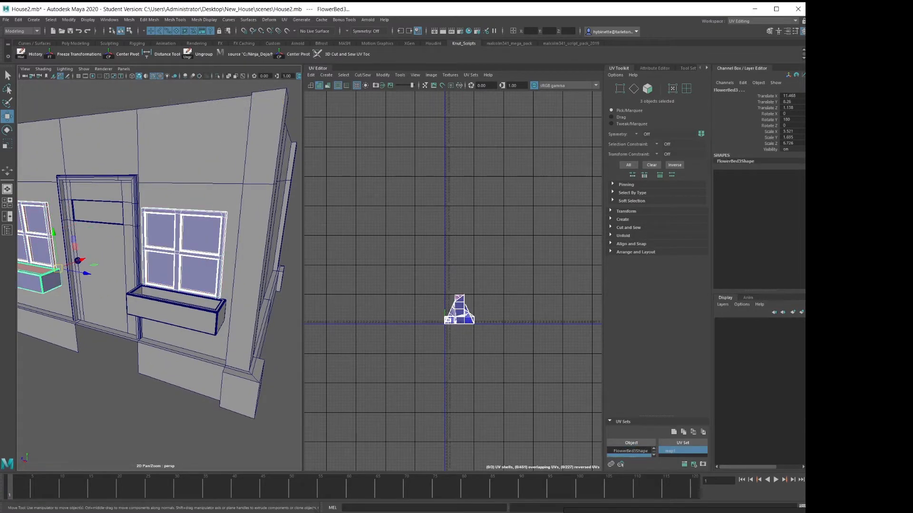
pyautogui.keyDown('shift'); pyautogui.click(175, 311); pyautogui.keyUp('shift')
pyautogui.keyDown('shift'); pyautogui.click(107, 266); pyautogui.keyUp('shift')
pyautogui.keyDown('shift'); pyautogui.click(78, 260); pyautogui.keyUp('shift')
pyautogui.keyDown('alt'); pyautogui.moveTo(180, 266); pyautogui.dragTo(56, 269); pyautogui.keyUp('alt')
pyautogui.keyDown('shift'); pyautogui.click(155, 285); pyautogui.keyUp('shift')
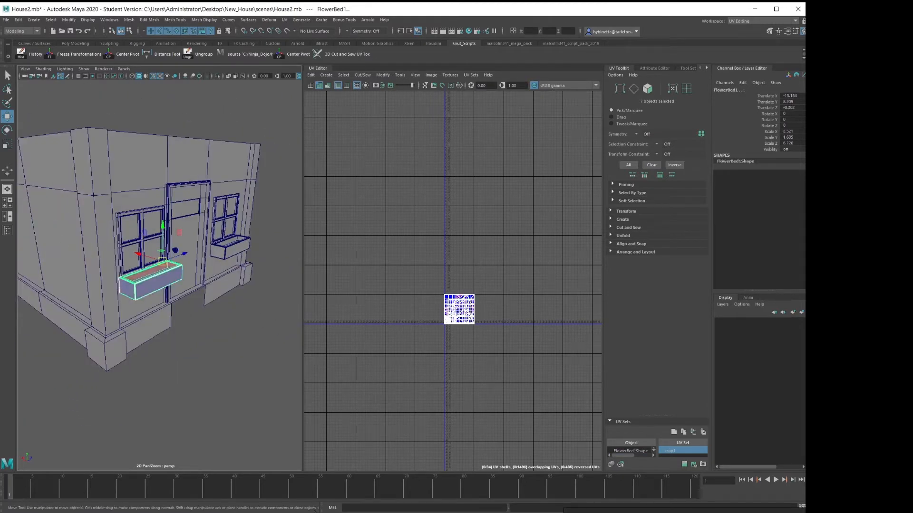
pyautogui.keyDown('shift'); pyautogui.click(142, 237); pyautogui.keyUp('shift')
pyautogui.keyDown('shift'); pyautogui.click(187, 233); pyautogui.keyUp('shift')
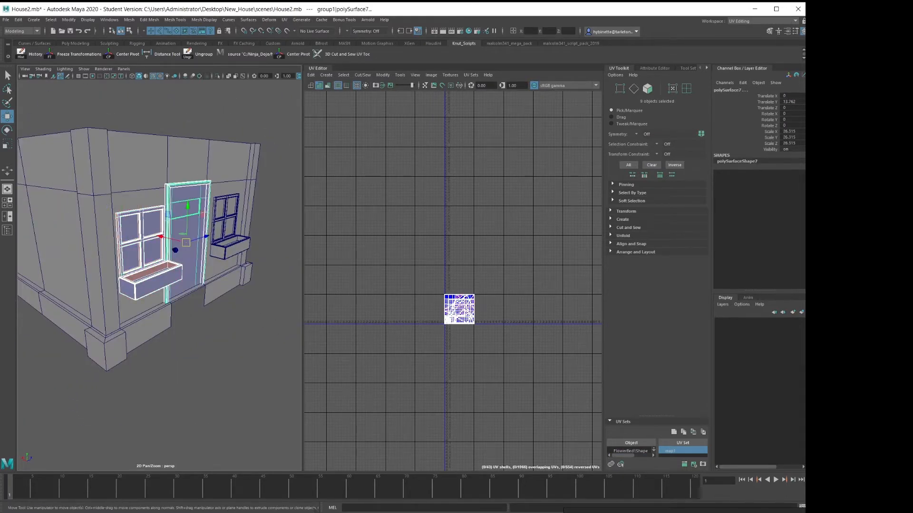
pyautogui.keyDown('shift'); pyautogui.click(175, 250); pyautogui.keyUp('shift')
pyautogui.keyDown('shift'); pyautogui.click(232, 249); pyautogui.keyUp('shift')
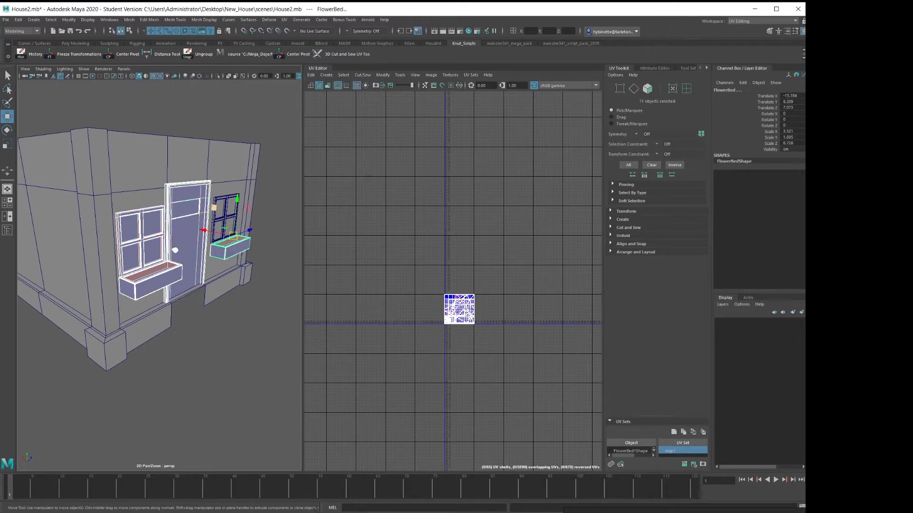
pyautogui.keyDown('shift'); pyautogui.click(225, 210); pyautogui.keyUp('shift')
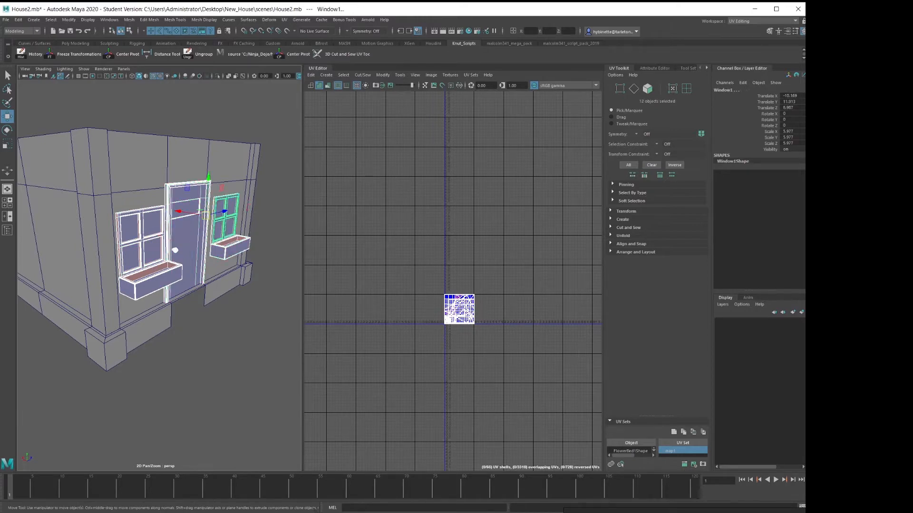
pyautogui.hotkey('ctrl', 'h')
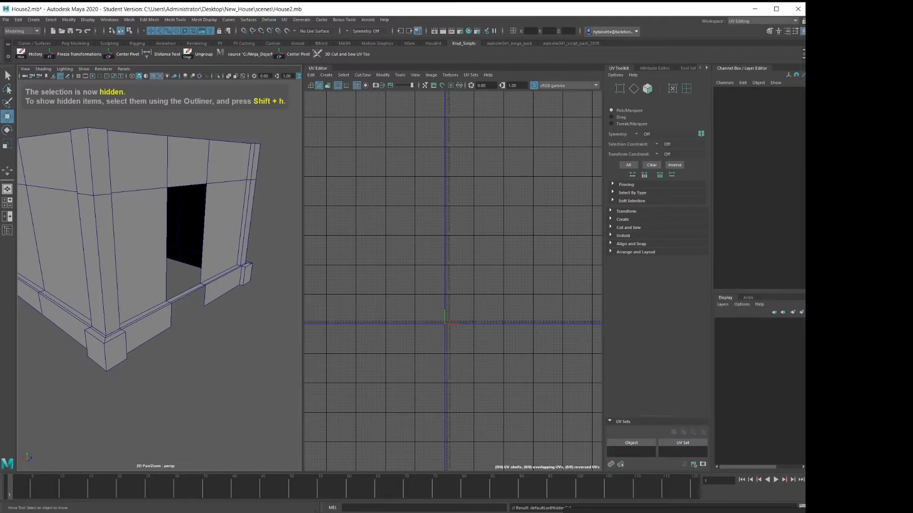
# Select the remaining wall mesh and frame it together with its UV layout
pyautogui.press('f')
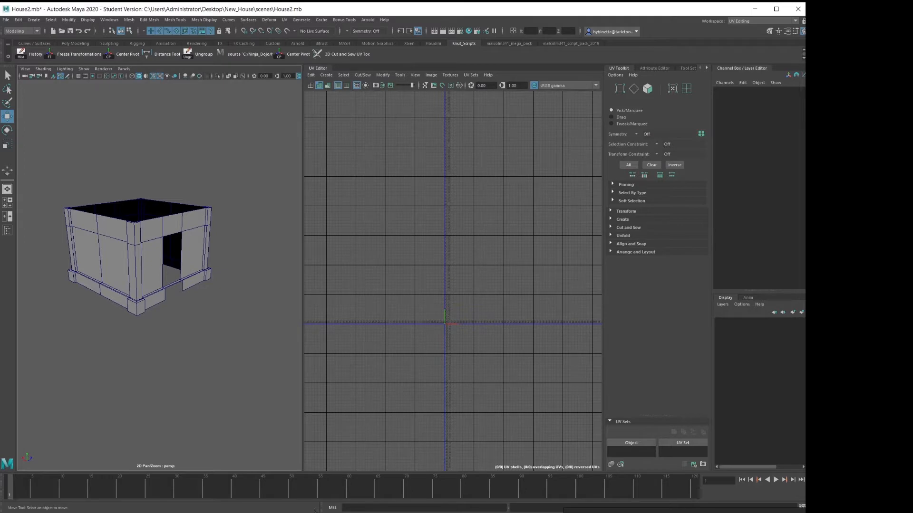
pyautogui.click(116, 257)
pyautogui.keyDown('alt'); pyautogui.moveTo(457, 285); pyautogui.dragTo(461, 255, button='middle'); pyautogui.keyUp('alt')
pyautogui.scroll(3, 459, 259)
pyautogui.keyDown('alt'); pyautogui.moveTo(190, 259); pyautogui.dragTo(112, 291); pyautogui.keyUp('alt')
pyautogui.scroll(3, 119, 285)
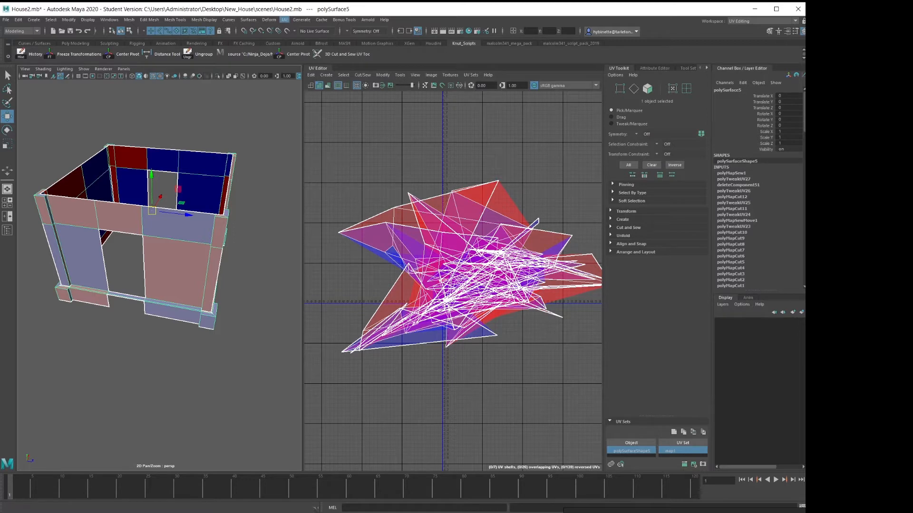
# Try an Automatic UV projection on the wall mesh and undo it
pyautogui.click(284, 19)
pyautogui.click(313, 62)
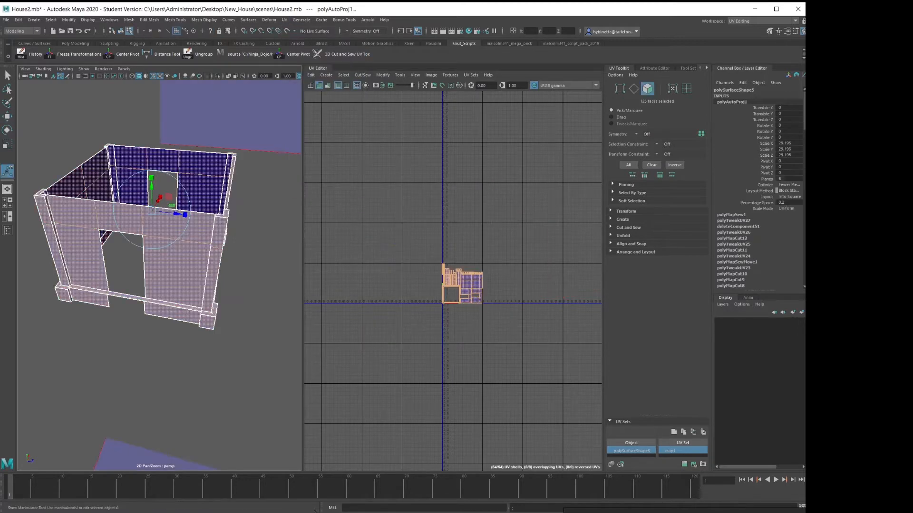
pyautogui.press('f')
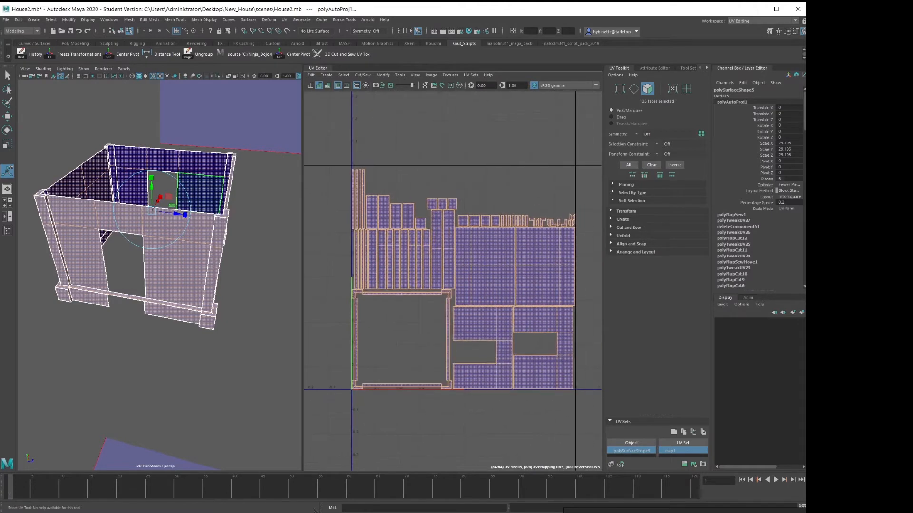
pyautogui.scroll(4, 554, 288)
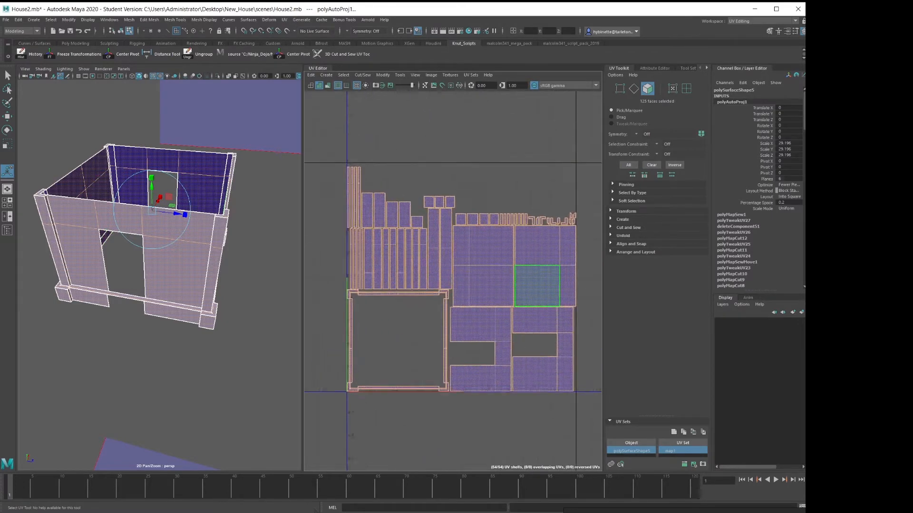
pyautogui.hotkey('ctrl', 'z')
pyautogui.hotkey('ctrl', 'z')
pyautogui.hotkey('ctrl', 'z')
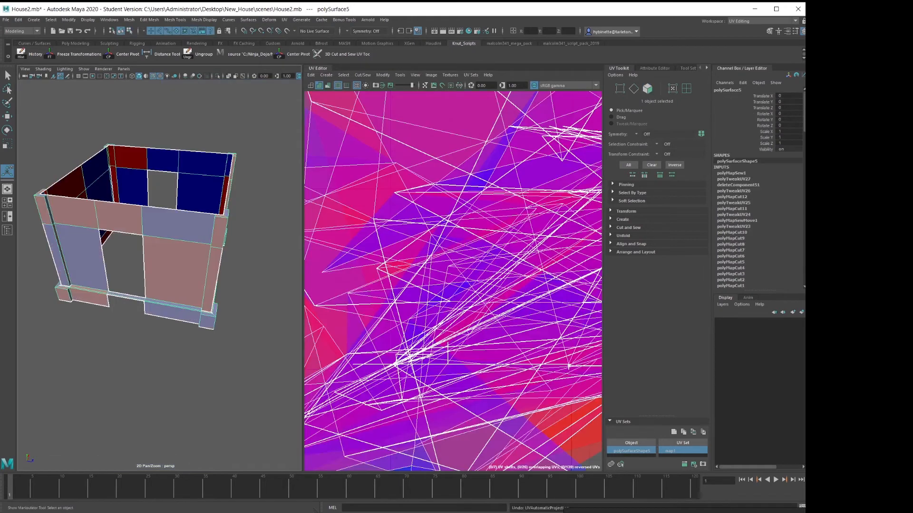
pyautogui.keyDown('alt'); pyautogui.moveTo(164, 267); pyautogui.dragTo(148, 248); pyautogui.keyUp('alt')
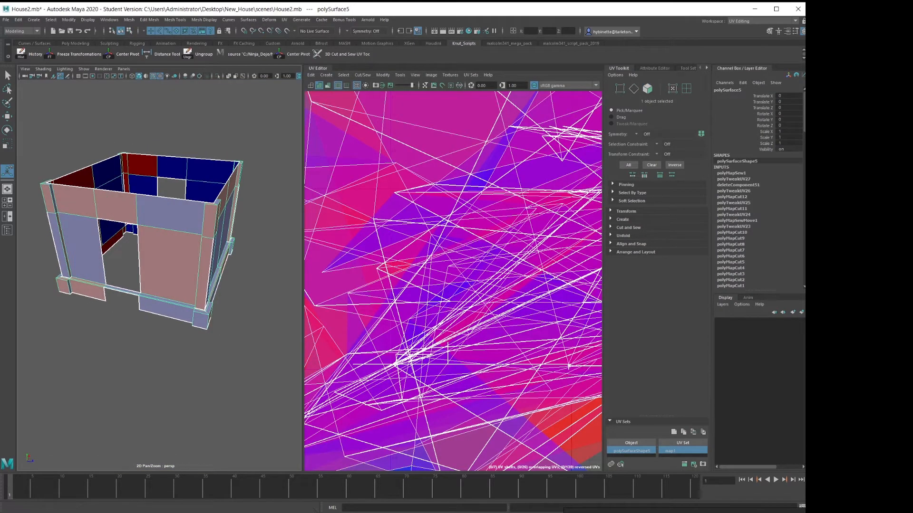
pyautogui.click(285, 20)
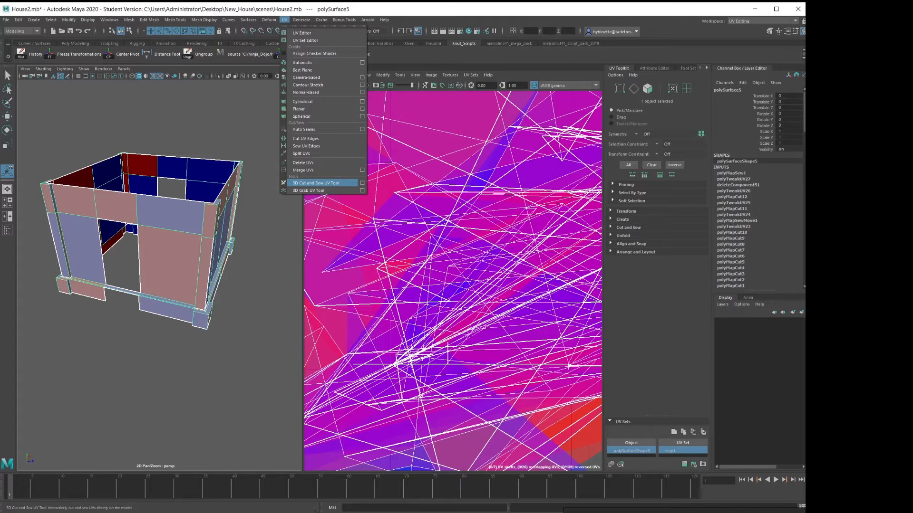
pyautogui.press('Escape')
pyautogui.keyDown('alt'); pyautogui.moveTo(157, 275); pyautogui.dragTo(166, 257); pyautogui.keyUp('alt')
pyautogui.scroll(-4, 162, 257)
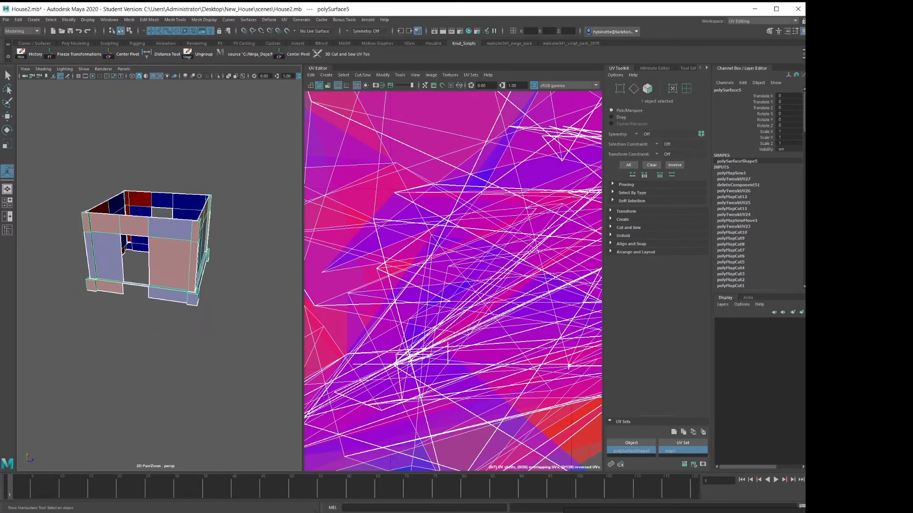
pyautogui.scroll(3, 134, 238)
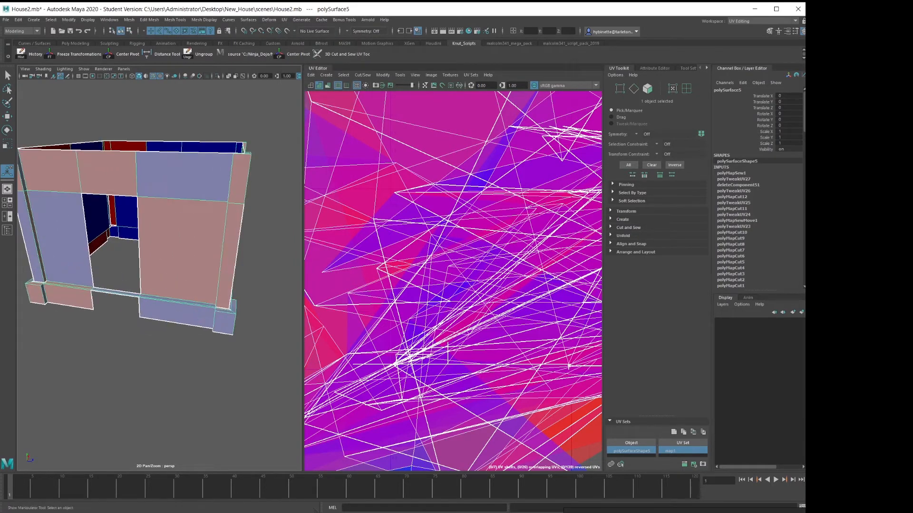
pyautogui.keyDown('alt'); pyautogui.moveTo(143, 247); pyautogui.dragTo(147, 266); pyautogui.keyUp('alt')
pyautogui.scroll(-4, 148, 257)
pyautogui.scroll(6, 148, 257)
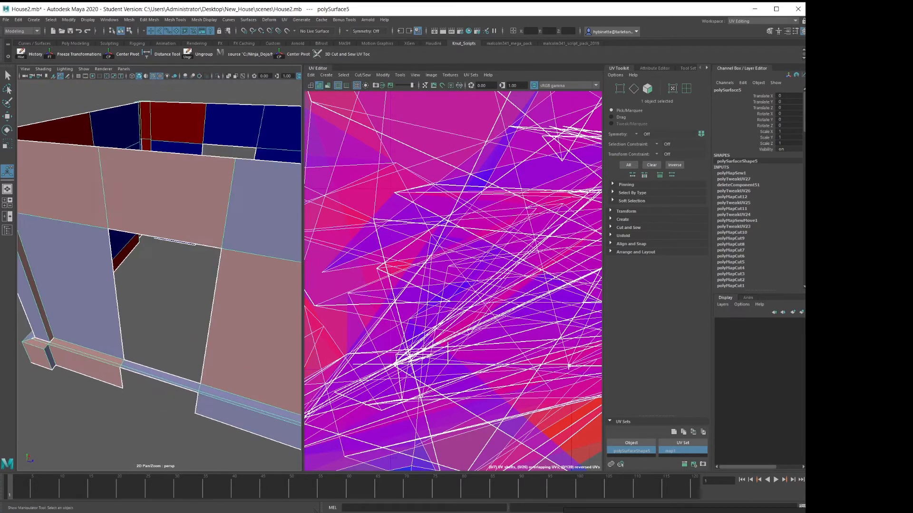
# Switch the wall mesh to edge selection and select three edges around the corner post and base trim
pyautogui.keyDown('alt'); pyautogui.moveTo(142, 238); pyautogui.dragTo(211, 264, button='middle'); pyautogui.keyUp('alt')
pyautogui.keyDown('alt'); pyautogui.moveTo(210, 264); pyautogui.dragTo(64, 271); pyautogui.keyUp('alt')
pyautogui.keyDown('alt'); pyautogui.moveTo(161, 245); pyautogui.dragTo(157, 244); pyautogui.keyUp('alt')
pyautogui.moveTo(155, 245); pyautogui.dragTo(156, 214, button='right')
pyautogui.keyDown('alt'); pyautogui.moveTo(156, 224); pyautogui.dragTo(242, 237); pyautogui.keyUp('alt')
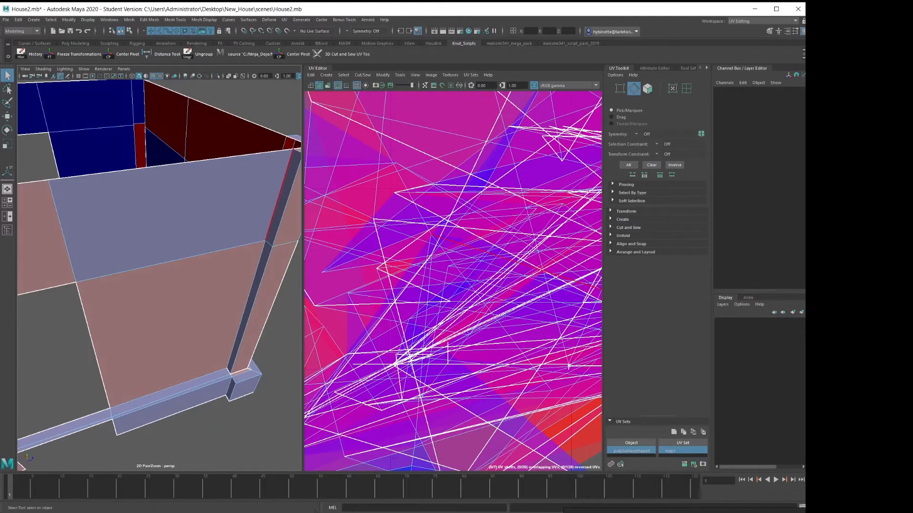
pyautogui.click(252, 310)
pyautogui.keyDown('shift'); pyautogui.click(246, 305); pyautogui.keyUp('shift')
pyautogui.keyDown('alt'); pyautogui.moveTo(166, 390); pyautogui.dragTo(243, 303, button='middle'); pyautogui.keyUp('alt')
pyautogui.keyDown('shift'); pyautogui.click(243, 302); pyautogui.keyUp('shift')
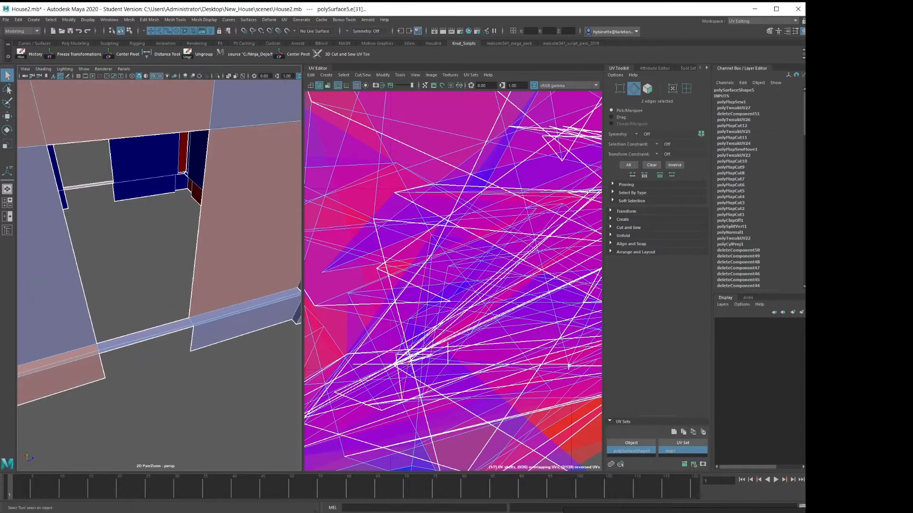
# Activate the 3D Cut and Sew UV Tool for the wall mesh
pyautogui.scroll(-5, 244, 303)
pyautogui.moveTo(237, 295)
pyautogui.keyDown('alt'); pyautogui.mouseDown()
pyautogui.moveTo(204, 290)
pyautogui.moveTo(221, 290)
pyautogui.mouseUp(); pyautogui.keyUp('alt')
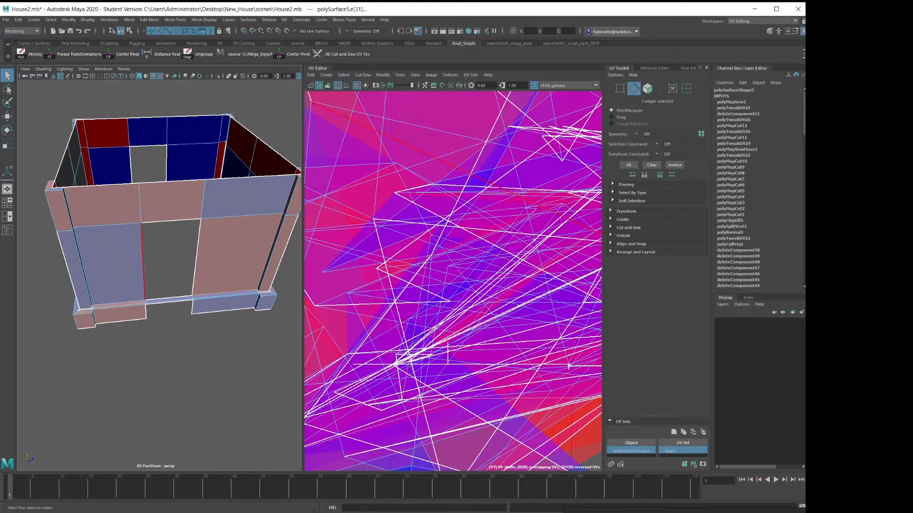
pyautogui.scroll(-3, 171, 224)
pyautogui.scroll(3, 176, 224)
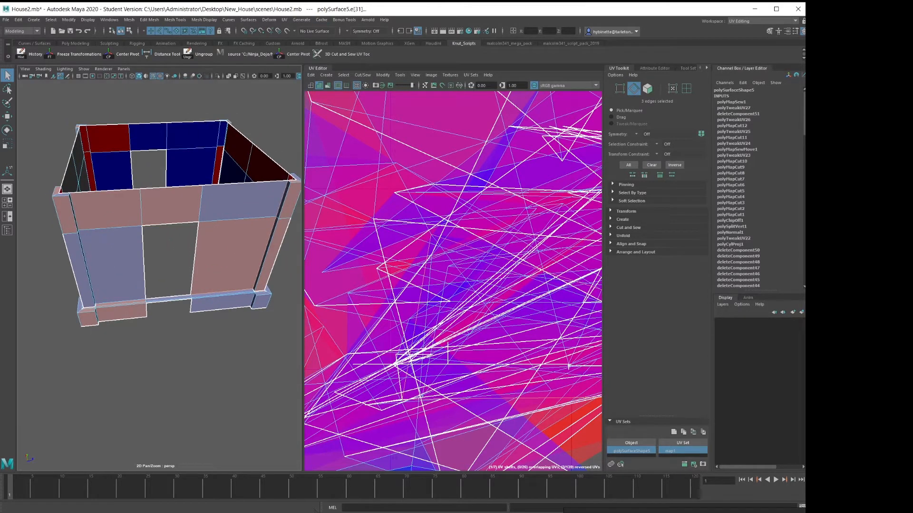
pyautogui.click(284, 20)
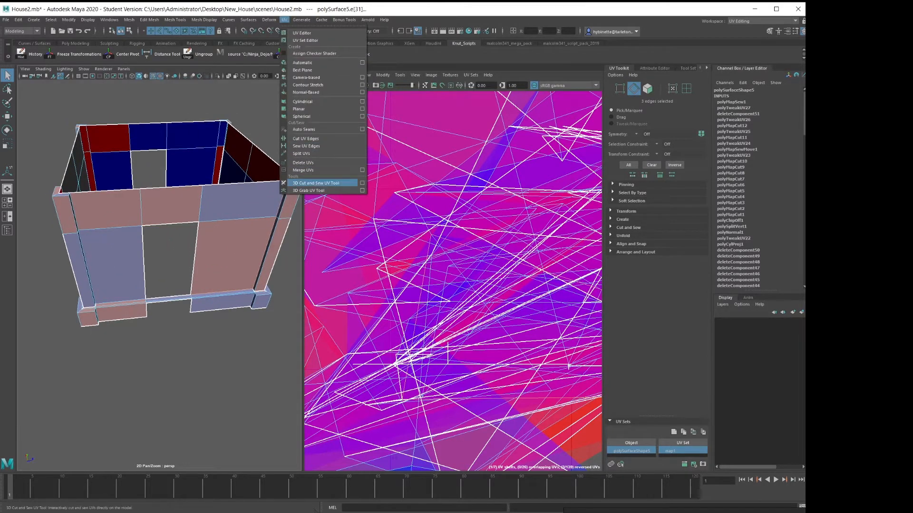
pyautogui.click(316, 183)
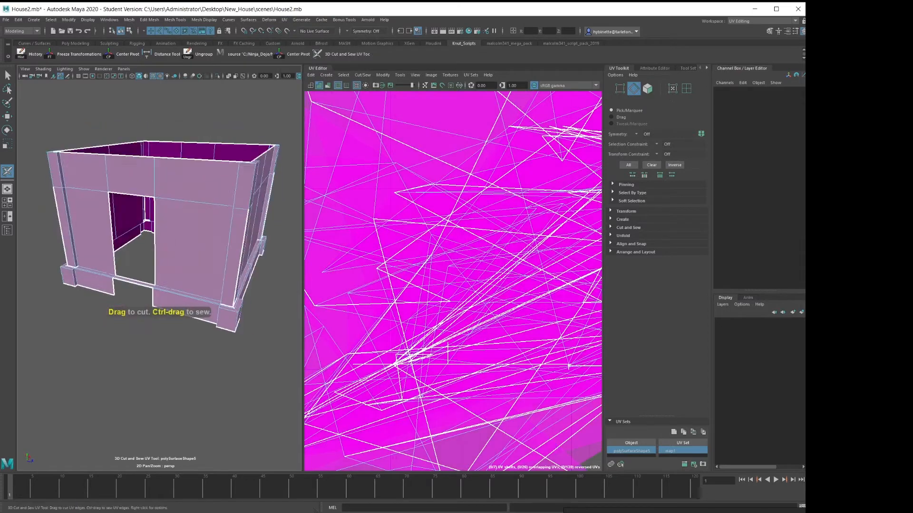
# Cut the UVs along the full vertical edge where the front wall meets its left corner post
pyautogui.scroll(5, 114, 309)
pyautogui.scroll(-5, 159, 275)
pyautogui.keyDown('alt'); pyautogui.moveTo(133, 281); pyautogui.dragTo(209, 257); pyautogui.keyUp('alt')
pyautogui.scroll(-3, 209, 256)
pyautogui.keyDown('alt'); pyautogui.moveTo(157, 266); pyautogui.dragTo(274, 268); pyautogui.keyUp('alt')
pyautogui.scroll(2, 205, 266)
pyautogui.scroll(-2, 178, 234)
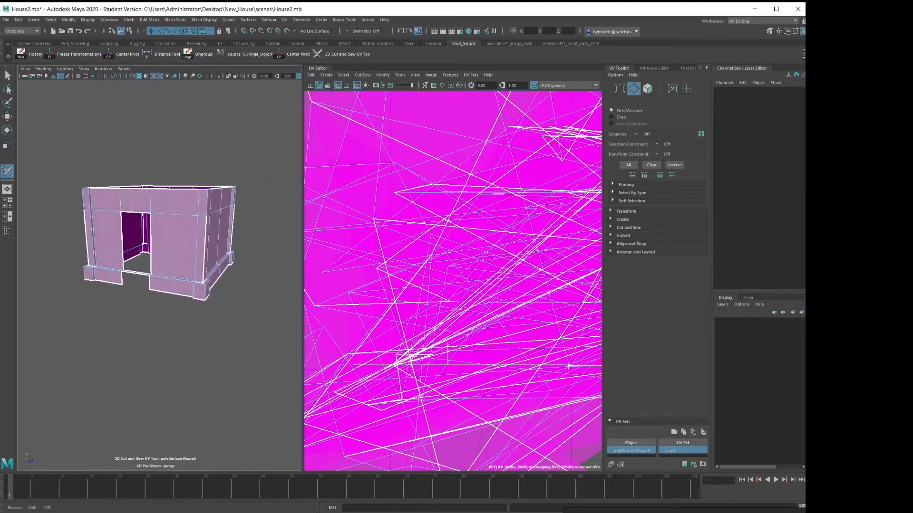
pyautogui.keyDown('alt'); pyautogui.moveTo(143, 267); pyautogui.dragTo(190, 266, button='right'); pyautogui.keyUp('alt')
pyautogui.keyDown('alt'); pyautogui.moveTo(128, 237); pyautogui.dragTo(190, 285, button='middle'); pyautogui.keyUp('alt')
pyautogui.keyDown('alt'); pyautogui.moveTo(157, 271); pyautogui.dragTo(200, 271, button='right'); pyautogui.keyUp('alt')
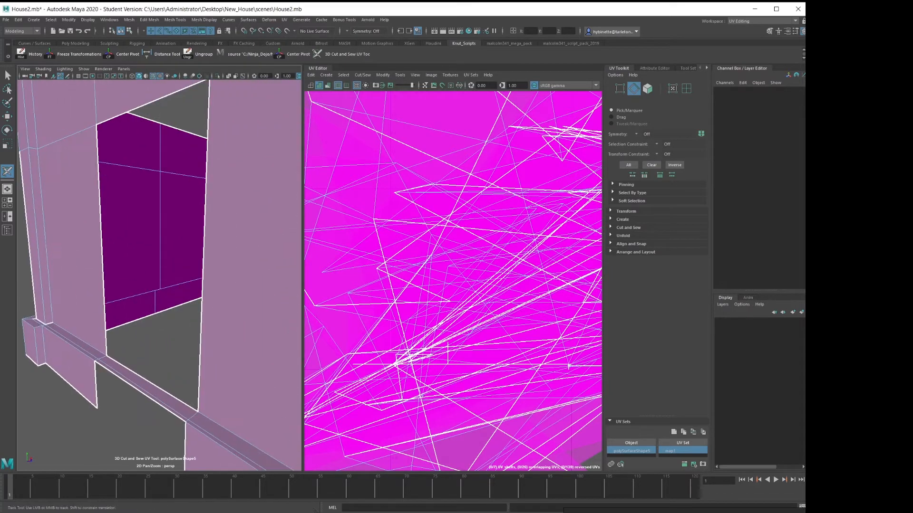
pyautogui.keyDown('alt'); pyautogui.moveTo(143, 247); pyautogui.dragTo(190, 281, button='middle'); pyautogui.keyUp('alt')
pyautogui.keyDown('alt'); pyautogui.moveTo(190, 280); pyautogui.dragTo(210, 281, button='right'); pyautogui.keyUp('alt')
pyautogui.keyDown('alt'); pyautogui.moveTo(66, 262); pyautogui.dragTo(78, 261, button='right'); pyautogui.keyUp('alt')
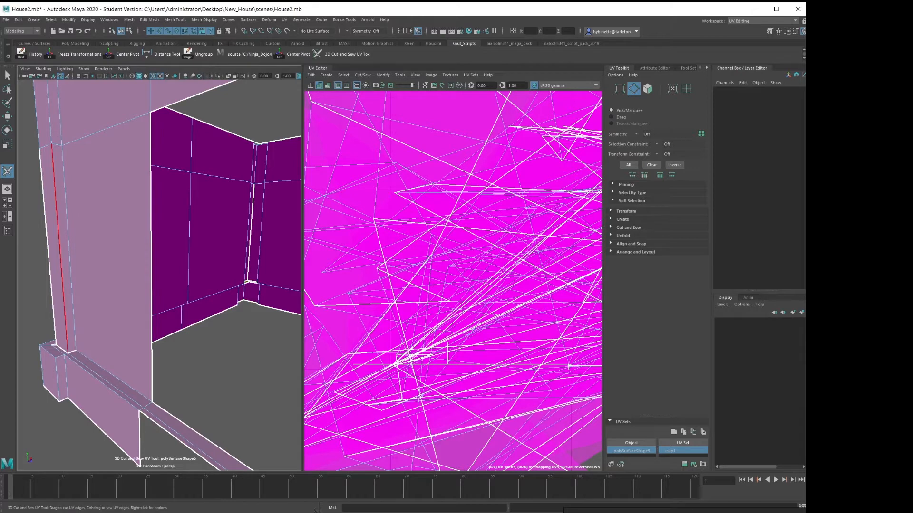
pyautogui.doubleClick(70, 261)
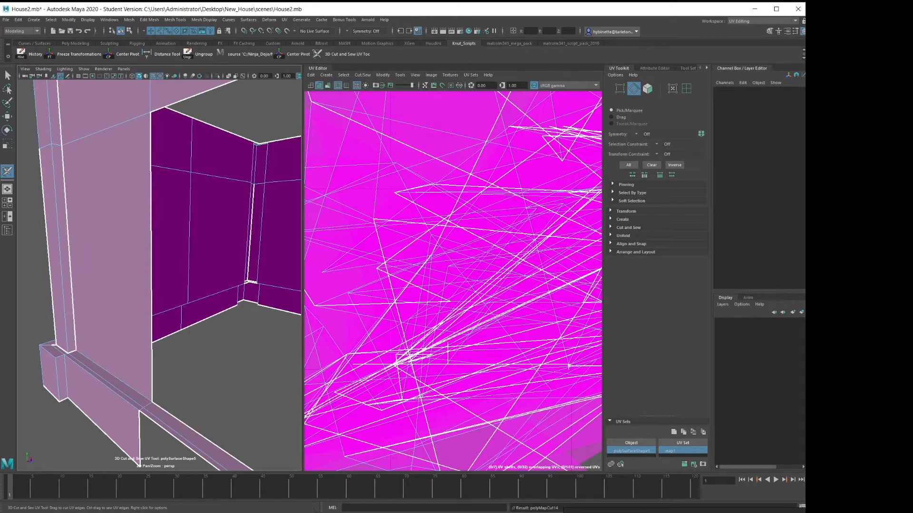
# Cut the front wall's lower UV edge above the base trim, between the left corner post and the doorway
pyautogui.keyDown('alt'); pyautogui.moveTo(109, 213); pyautogui.dragTo(71, 209, button='right'); pyautogui.keyUp('alt')
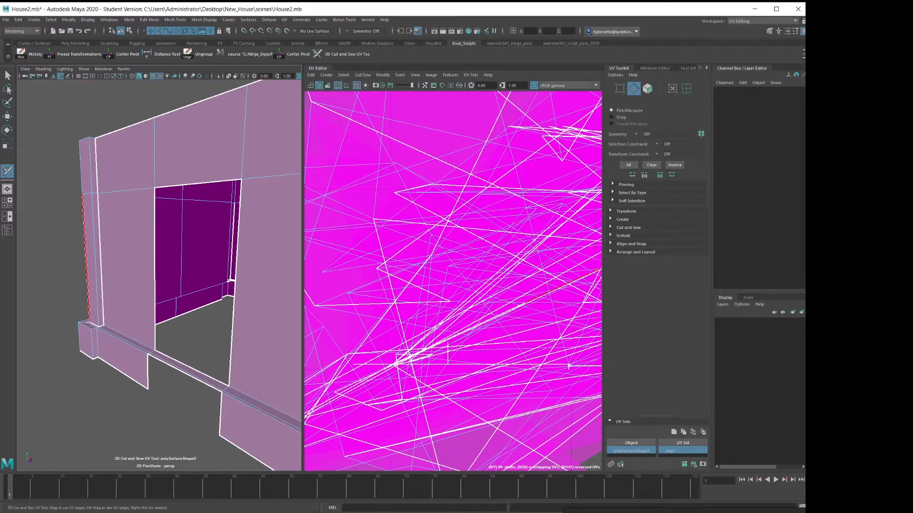
pyautogui.keyDown('alt'); pyautogui.moveTo(86, 259); pyautogui.dragTo(126, 299); pyautogui.keyUp('alt')
pyautogui.keyDown('alt'); pyautogui.moveTo(126, 300); pyautogui.dragTo(92, 183, button='middle'); pyautogui.keyUp('alt')
pyautogui.keyDown('alt'); pyautogui.moveTo(93, 190); pyautogui.dragTo(112, 207); pyautogui.keyUp('alt')
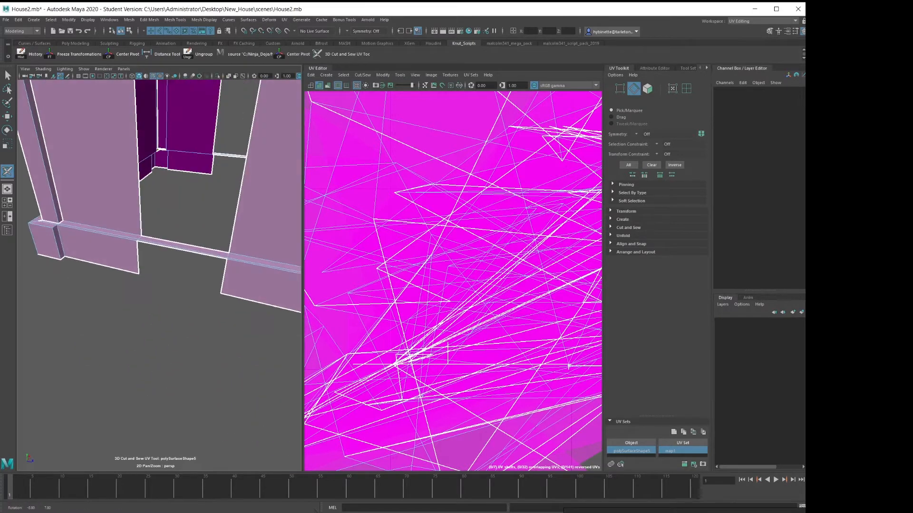
pyautogui.click(102, 228)
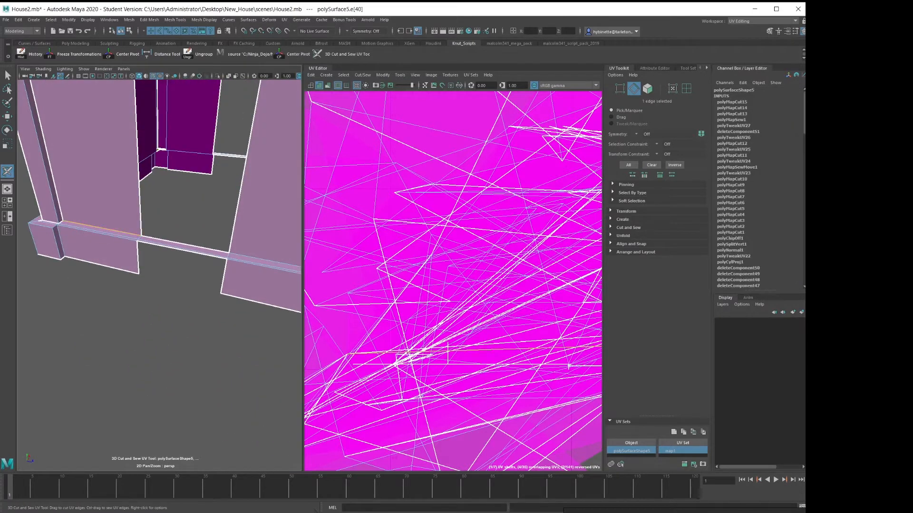
pyautogui.click(157, 309)
# Cut the front wall's lower UV edge above the base trim on the right side of the doorway
pyautogui.scroll(-8, 159, 276)
pyautogui.moveTo(204, 266)
pyautogui.keyDown('alt'); pyautogui.mouseDown()
pyautogui.moveTo(171, 286)
pyautogui.moveTo(199, 281)
pyautogui.mouseUp(); pyautogui.keyUp('alt')
pyautogui.keyDown('alt'); pyautogui.moveTo(200, 280); pyautogui.dragTo(153, 279, button='middle'); pyautogui.keyUp('alt')
pyautogui.scroll(6, 159, 276)
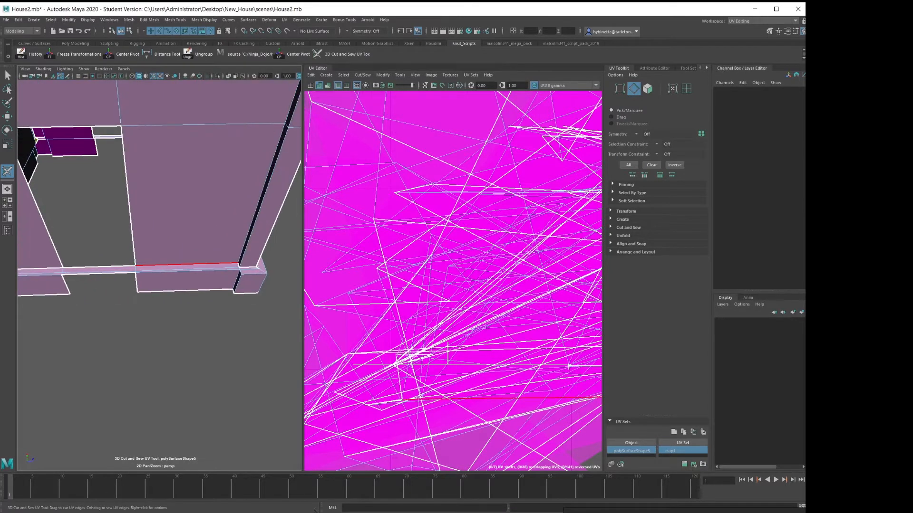
pyautogui.click(188, 264)
# Cut the UVs along the full vertical edge where the front wall meets its right corner post
pyautogui.keyDown('alt'); pyautogui.moveTo(164, 270); pyautogui.dragTo(176, 231); pyautogui.keyUp('alt')
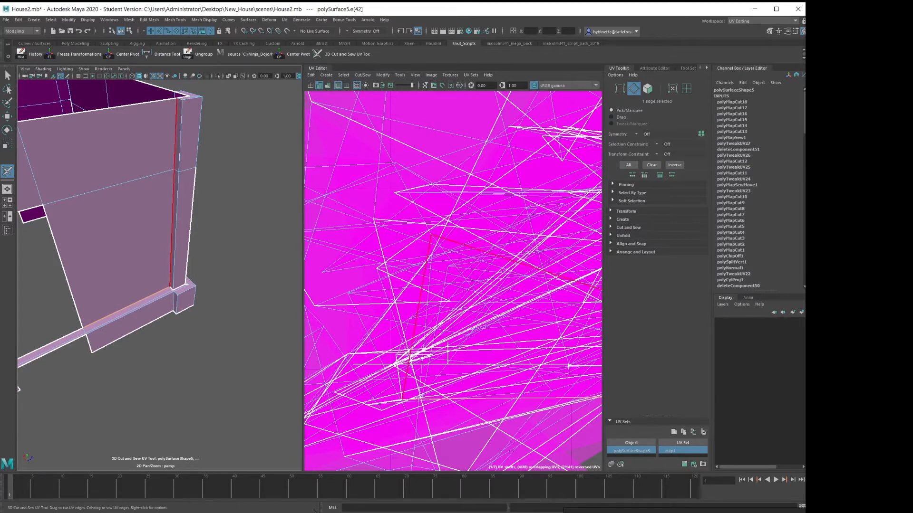
pyautogui.doubleClick(173, 228)
pyautogui.keyDown('alt'); pyautogui.moveTo(173, 228); pyautogui.dragTo(136, 233, button='right'); pyautogui.keyUp('alt')
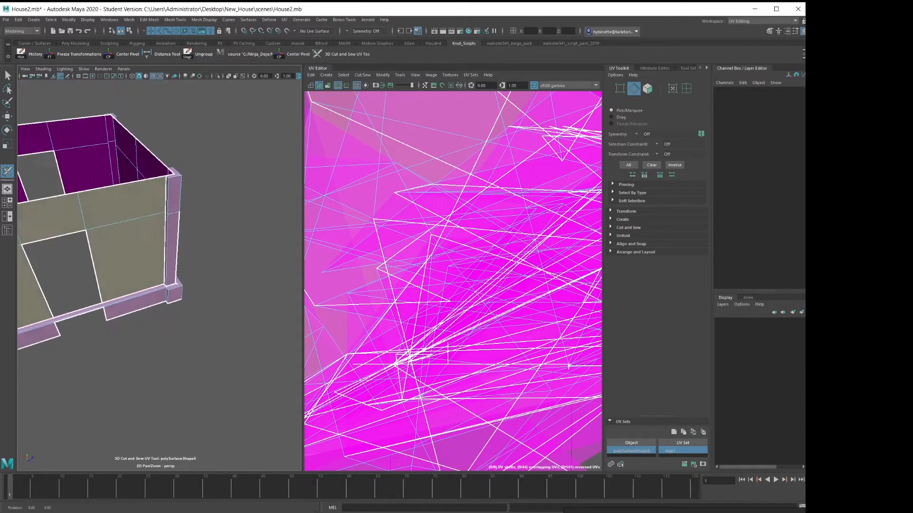
pyautogui.keyDown('alt'); pyautogui.moveTo(136, 233); pyautogui.dragTo(223, 257, button='middle'); pyautogui.keyUp('alt')
pyautogui.moveTo(167, 266)
pyautogui.keyDown('alt'); pyautogui.mouseDown()
pyautogui.moveTo(164, 224)
pyautogui.moveTo(190, 207)
pyautogui.moveTo(167, 250)
pyautogui.mouseUp(); pyautogui.keyUp('alt')
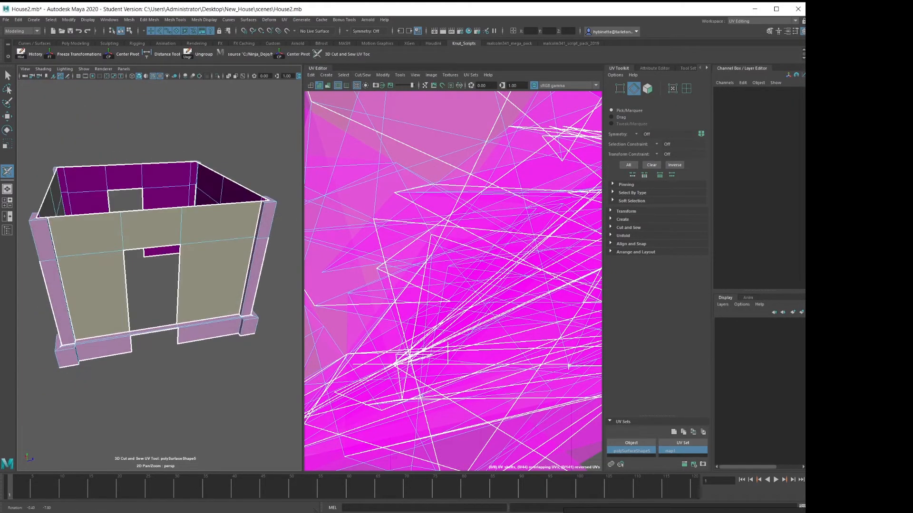
# Select the front wall's UV shell and move it up and left, clear of the tangled UVs
pyautogui.scroll(-4, 407, 275)
pyautogui.scroll(-3, 453, 282)
pyautogui.scroll(-2, 453, 281)
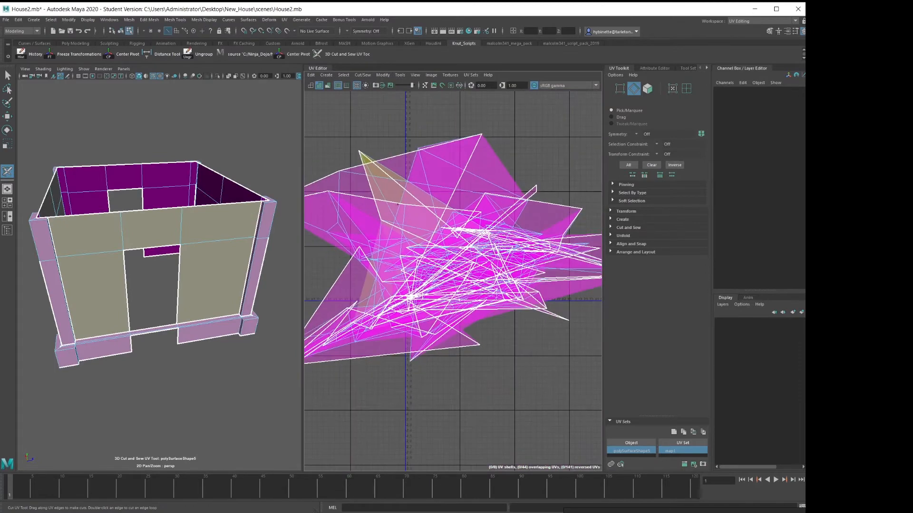
pyautogui.keyDown('alt'); pyautogui.moveTo(414, 242); pyautogui.dragTo(480, 273, button='middle'); pyautogui.keyUp('alt')
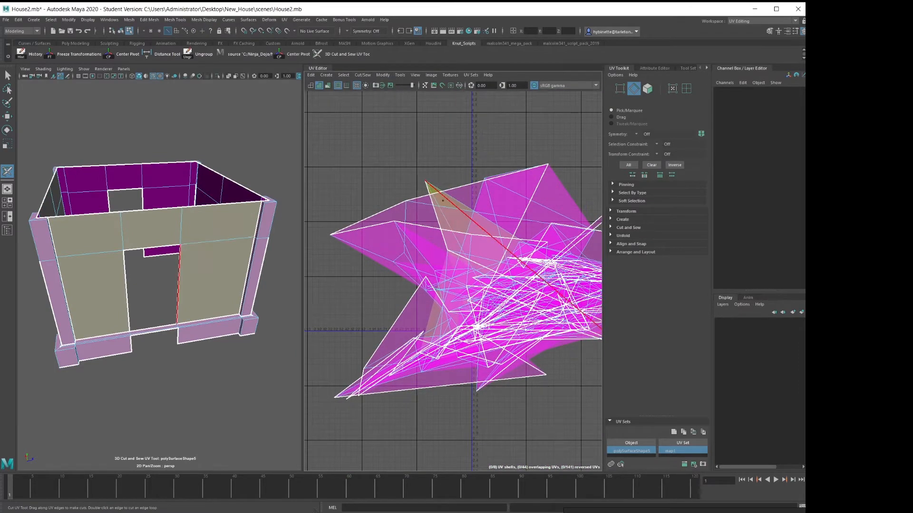
pyautogui.press('q')
pyautogui.rightClick(446, 202)
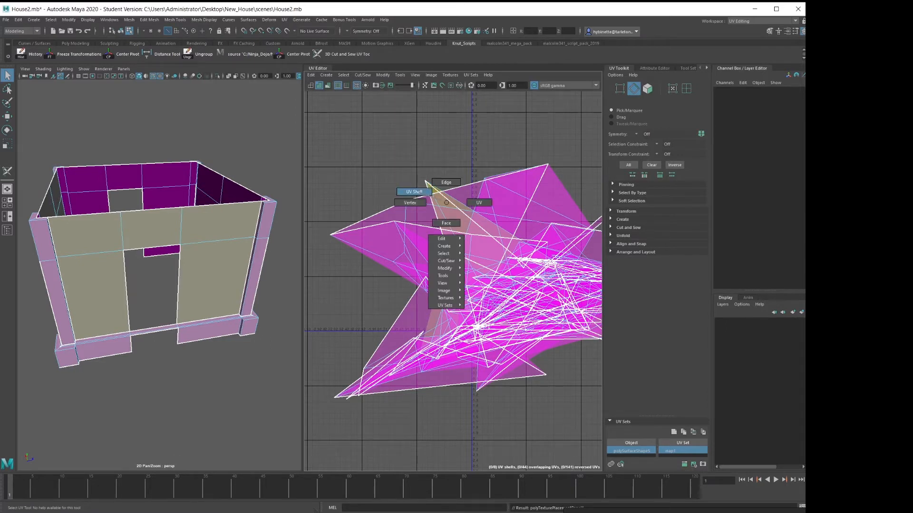
pyautogui.moveTo(446, 203); pyautogui.dragTo(414, 191, button='right')
pyautogui.click(455, 209)
pyautogui.scroll(-4, 487, 202)
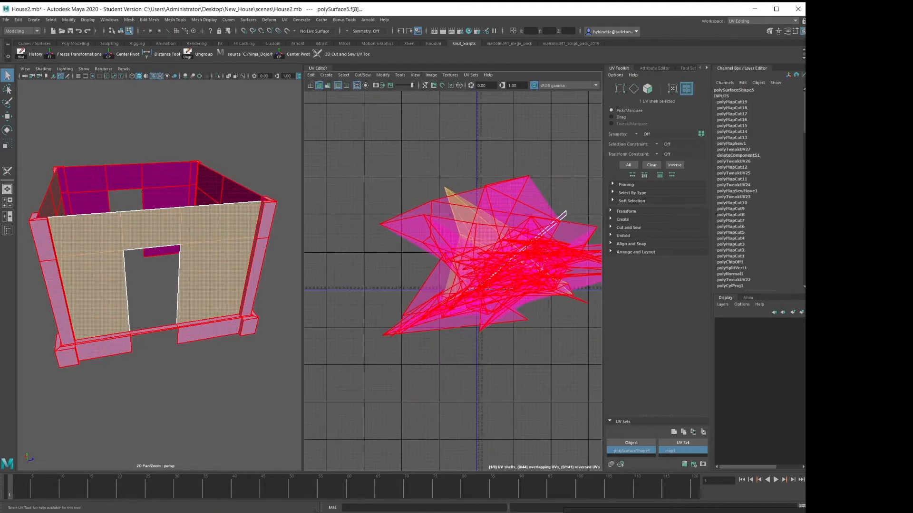
pyautogui.press('w')
pyautogui.moveTo(506, 248); pyautogui.dragTo(409, 148)
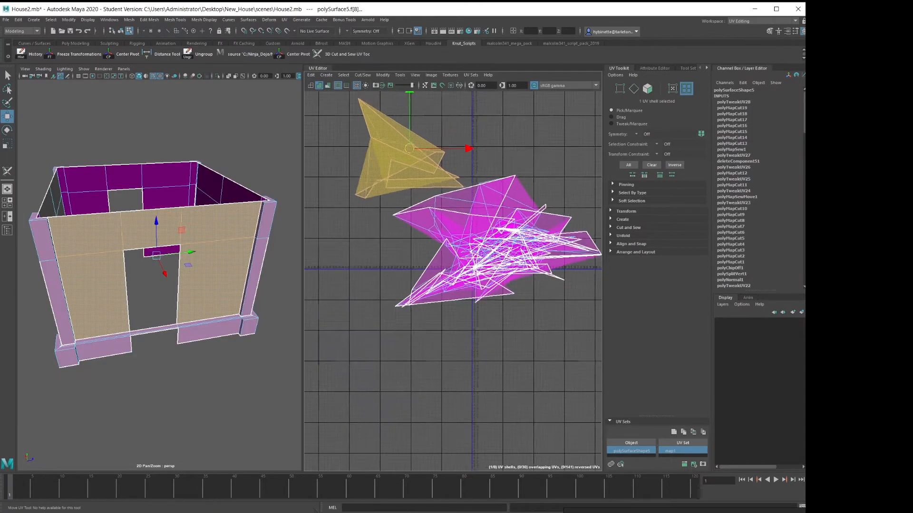
pyautogui.keyDown('alt'); pyautogui.moveTo(409, 149); pyautogui.dragTo(469, 212, button='middle'); pyautogui.keyUp('alt')
pyautogui.scroll(-1, 470, 212)
pyautogui.moveTo(472, 219); pyautogui.dragTo(439, 207)
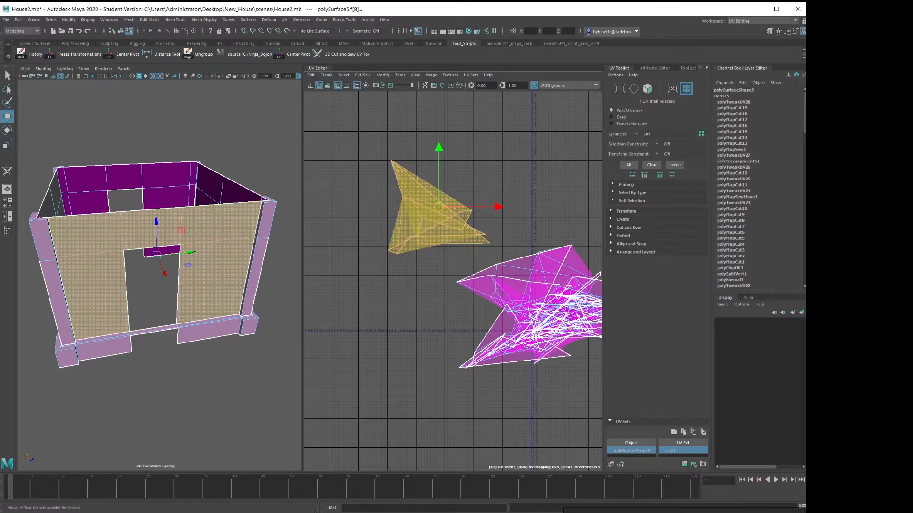
# Unfold the front wall's UV shell
pyautogui.scroll(4, 385, 240)
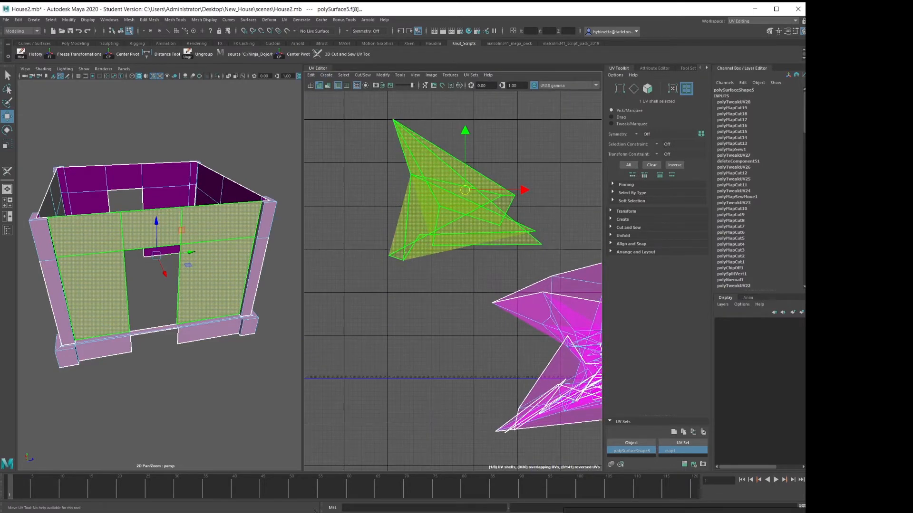
pyautogui.keyDown('alt'); pyautogui.moveTo(456, 242); pyautogui.dragTo(480, 256, button='middle'); pyautogui.keyUp('alt')
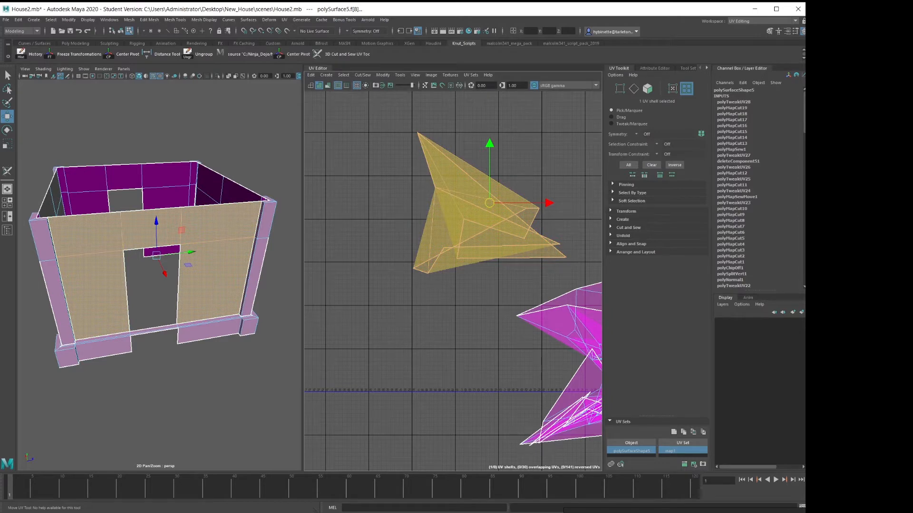
pyautogui.click(623, 235)
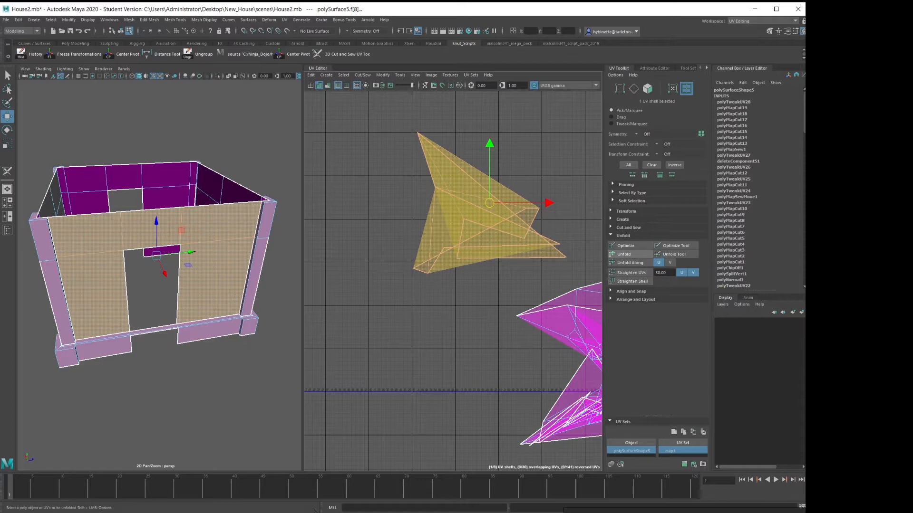
pyautogui.moveTo(476, 214)
pyautogui.keyDown('alt'); pyautogui.mouseDown(button='middle')
pyautogui.moveTo(484, 231)
pyautogui.moveTo(484, 211)
pyautogui.mouseUp(button='middle'); pyautogui.keyUp('alt')
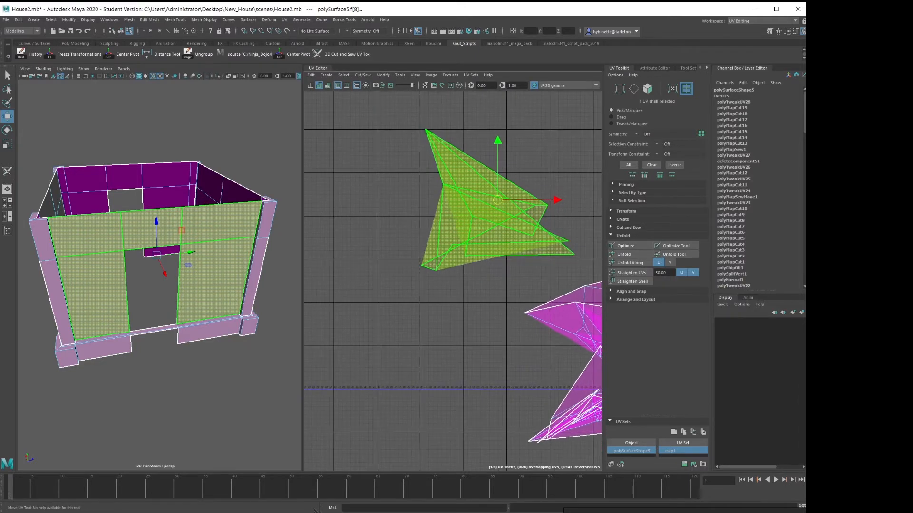
pyautogui.keyDown('shift'); pyautogui.rightClick(471, 211); pyautogui.keyUp('shift')
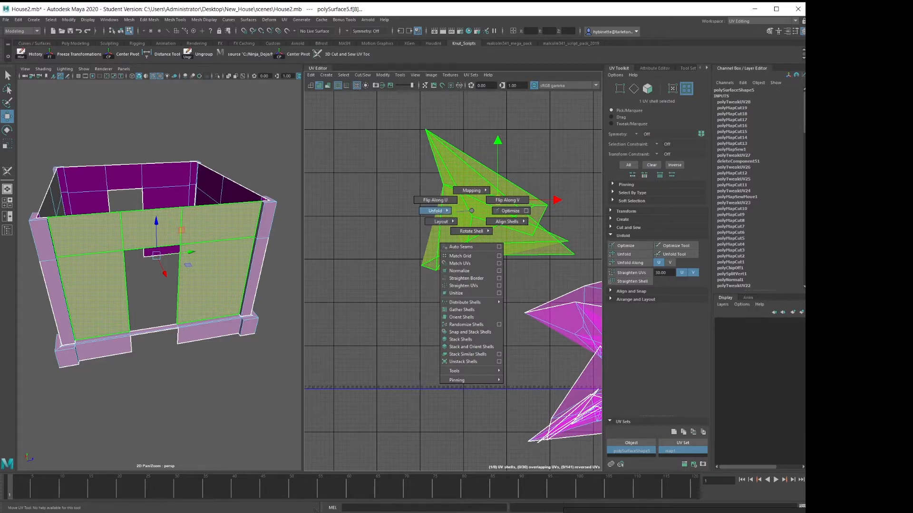
pyautogui.moveTo(445, 212)
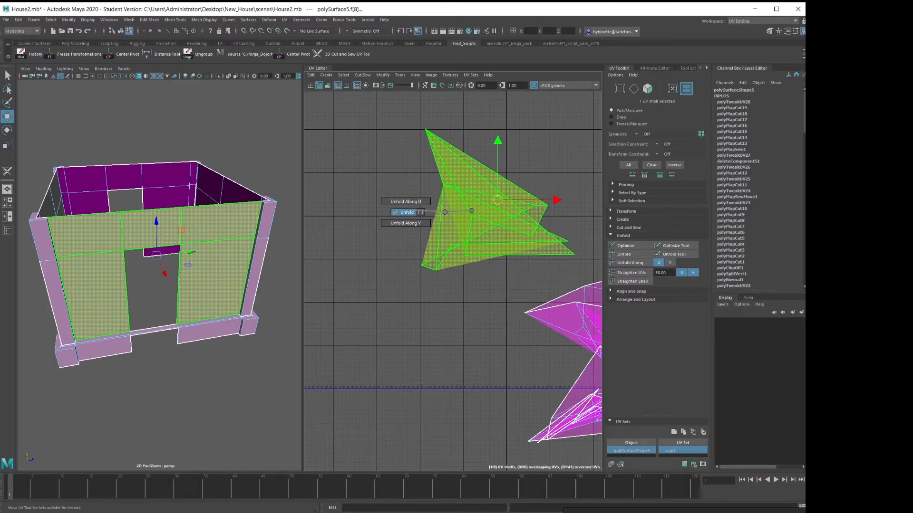
pyautogui.keyDown('shift'); pyautogui.moveTo(414, 212); pyautogui.dragTo(407, 212, button='right'); pyautogui.keyUp('shift')
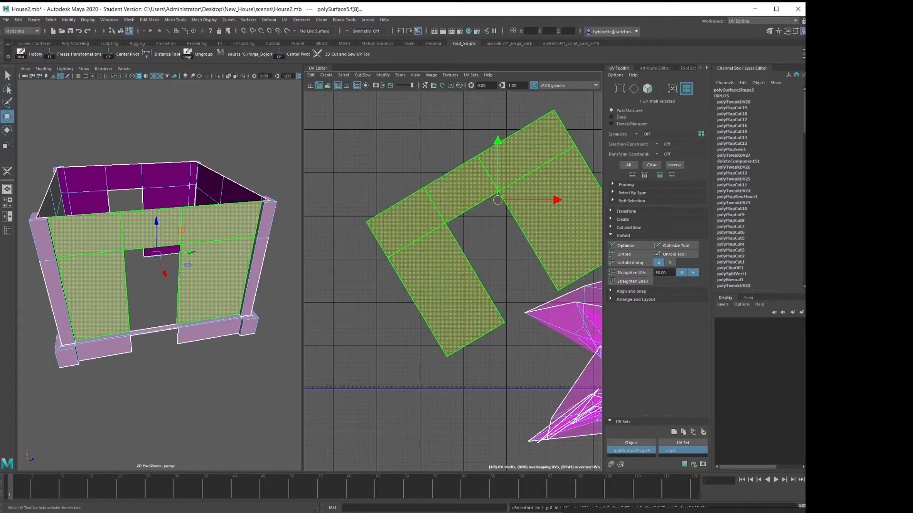
# Move the unfolded front wall shell farther up and left, away from the remaining UVs
pyautogui.keyDown('alt'); pyautogui.moveTo(407, 213); pyautogui.dragTo(366, 167, button='middle'); pyautogui.keyUp('alt')
pyautogui.keyDown('alt'); pyautogui.moveTo(365, 167); pyautogui.dragTo(375, 166, button='right'); pyautogui.keyUp('alt')
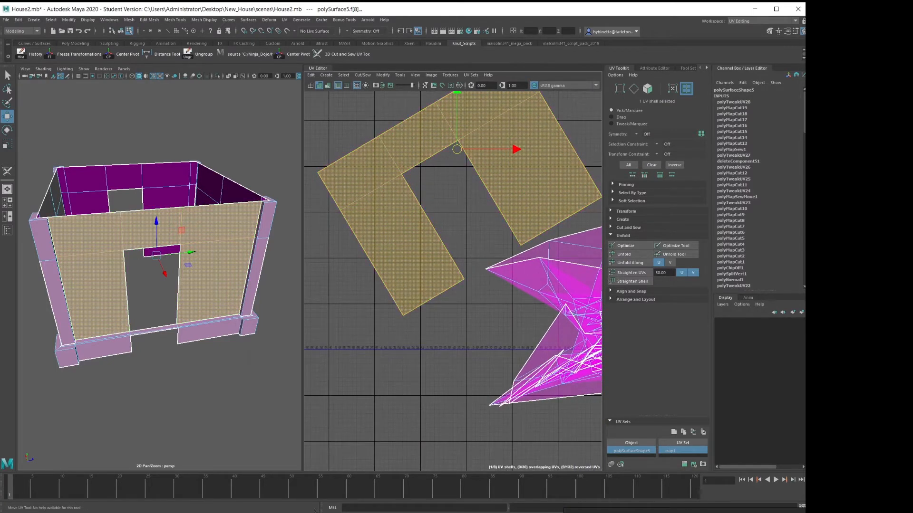
pyautogui.keyDown('alt'); pyautogui.moveTo(453, 280); pyautogui.dragTo(434, 322, button='middle'); pyautogui.keyUp('alt')
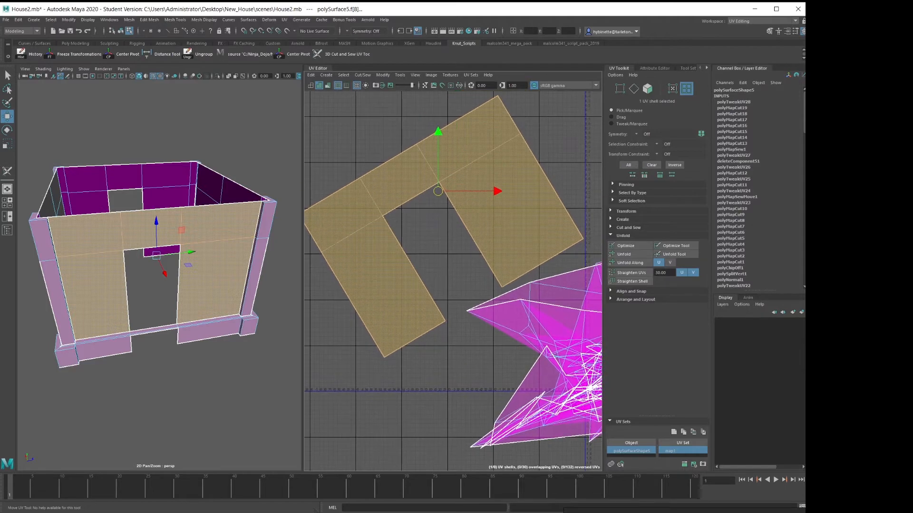
pyautogui.scroll(-2, 387, 255)
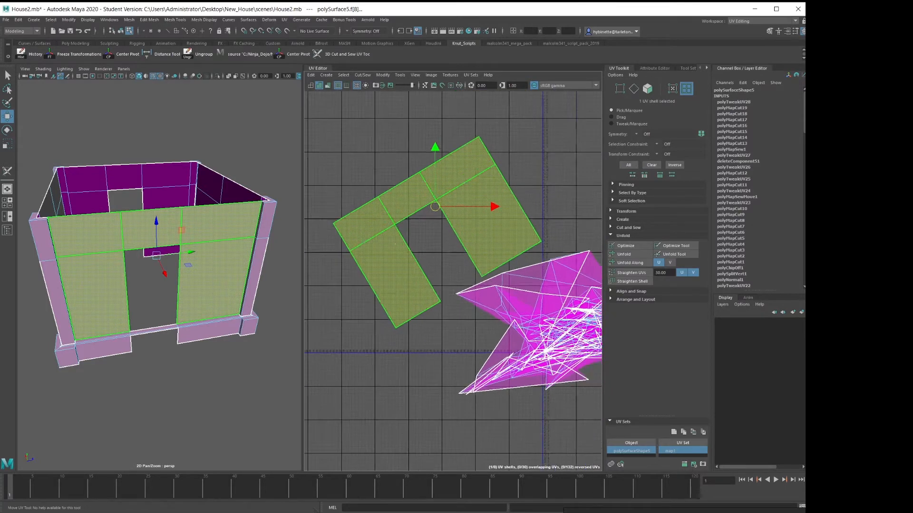
pyautogui.keyDown('alt'); pyautogui.moveTo(428, 233); pyautogui.dragTo(464, 257, button='middle'); pyautogui.keyUp('alt')
pyautogui.moveTo(470, 230); pyautogui.dragTo(422, 159)
# Rotate the front wall's UV shell clockwise so it stands nearly upright
pyautogui.keyDown('alt'); pyautogui.moveTo(402, 187); pyautogui.dragTo(427, 186, button='right'); pyautogui.keyUp('alt')
pyautogui.press('e')
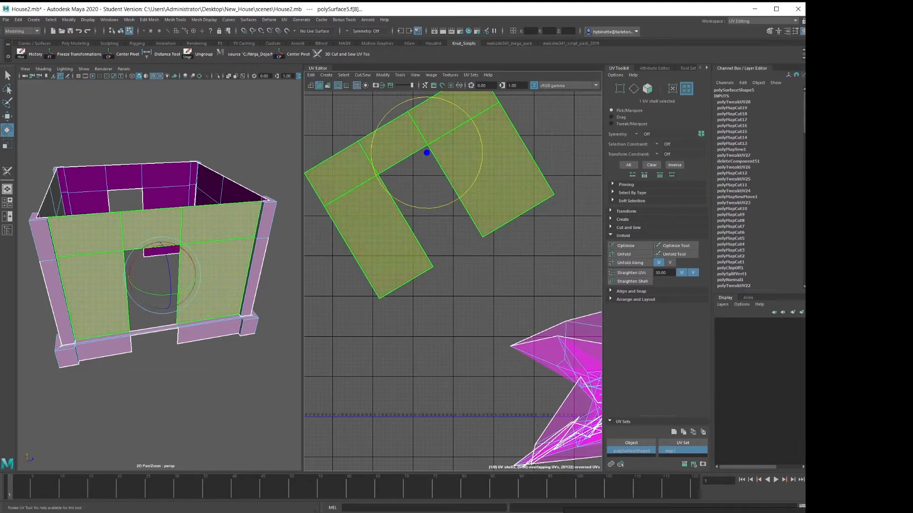
pyautogui.moveTo(393, 109)
pyautogui.mouseDown()
pyautogui.moveTo(421, 97)
pyautogui.moveTo(413, 99)
pyautogui.mouseUp()
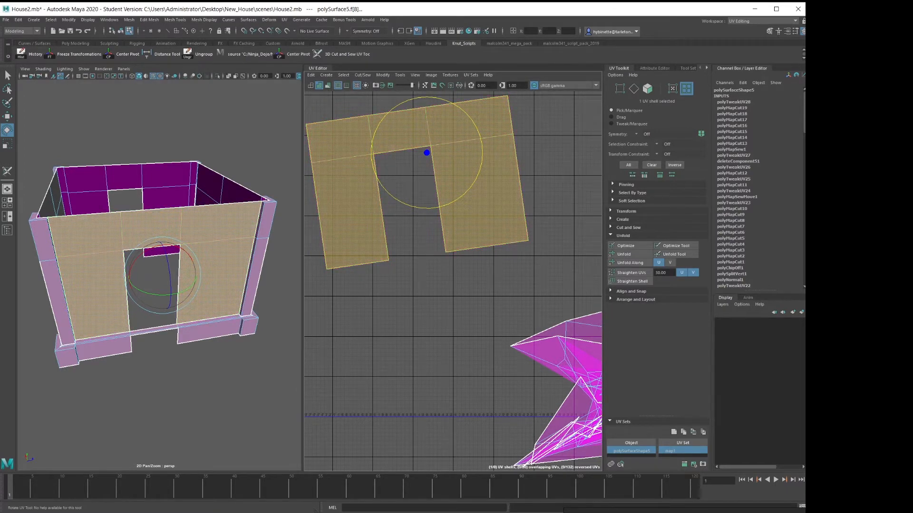
# Orient the front wall's UV shell to its two bottom edges so that it sits level, and clear the selection
pyautogui.scroll(2, 368, 272)
pyautogui.moveTo(494, 241); pyautogui.dragTo(502, 224, button='right')
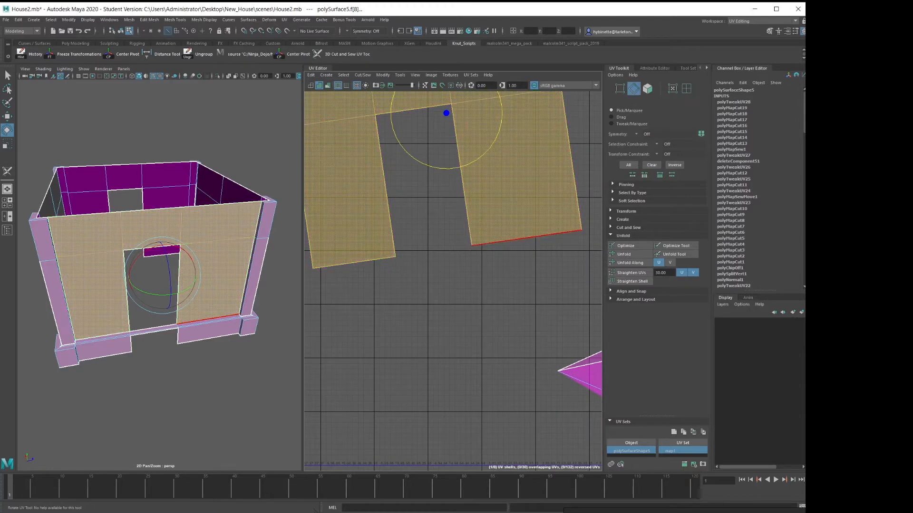
pyautogui.click(514, 239)
pyautogui.keyDown('shift'); pyautogui.click(354, 262); pyautogui.keyUp('shift')
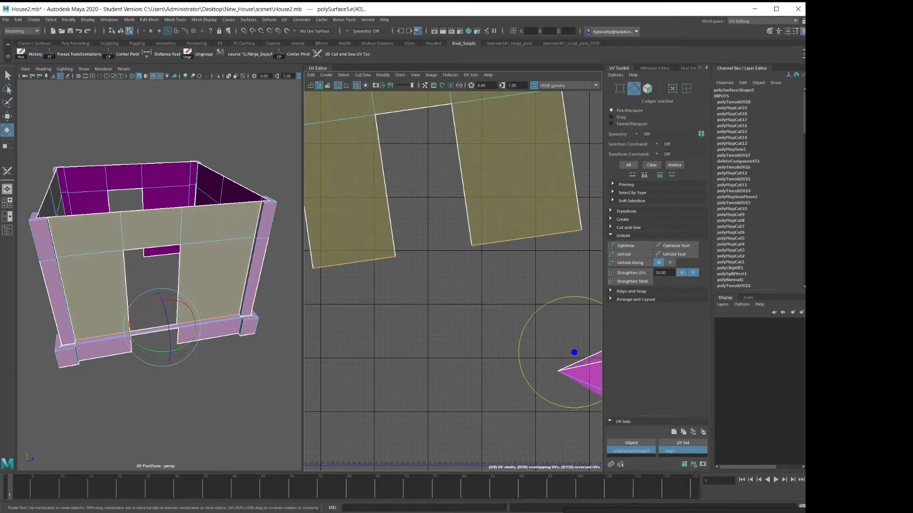
pyautogui.keyDown('shift'); pyautogui.rightClick(454, 297); pyautogui.keyUp('shift')
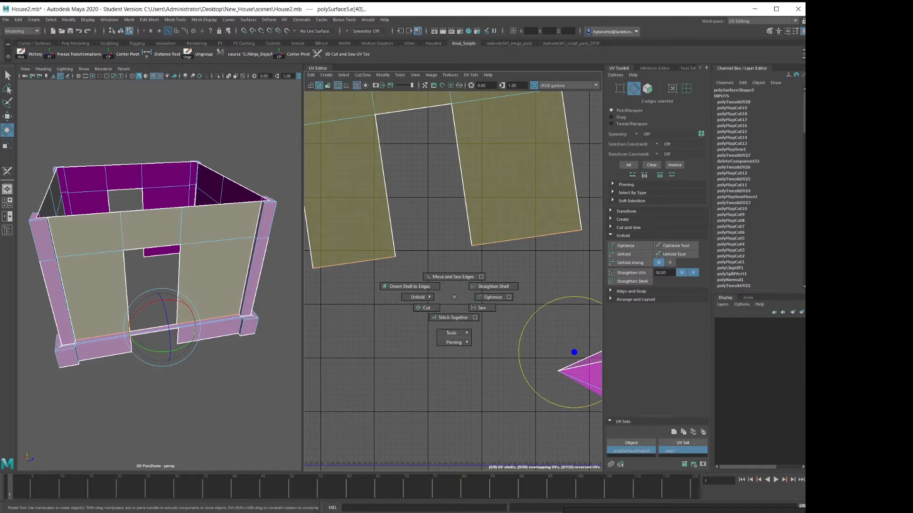
pyautogui.keyDown('shift'); pyautogui.moveTo(454, 297); pyautogui.dragTo(415, 287, button='right'); pyautogui.keyUp('shift')
pyautogui.scroll(-3, 413, 286)
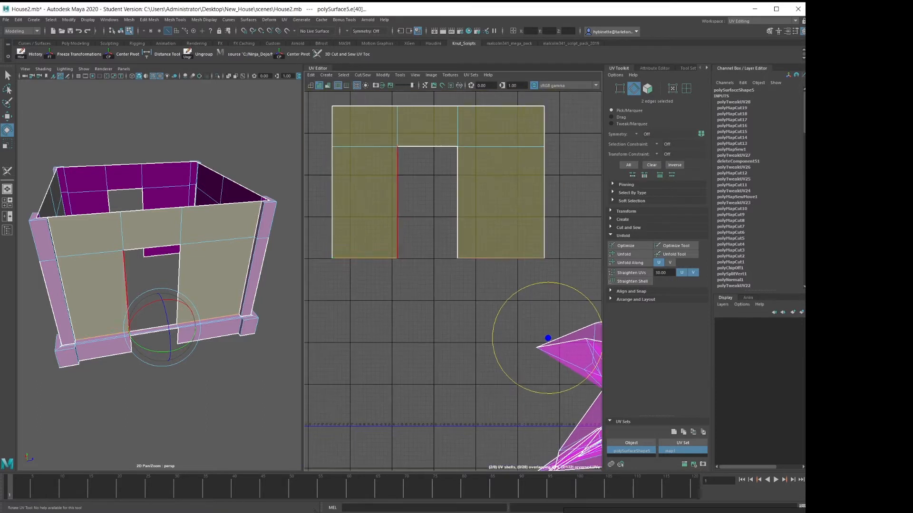
pyautogui.click(419, 291)
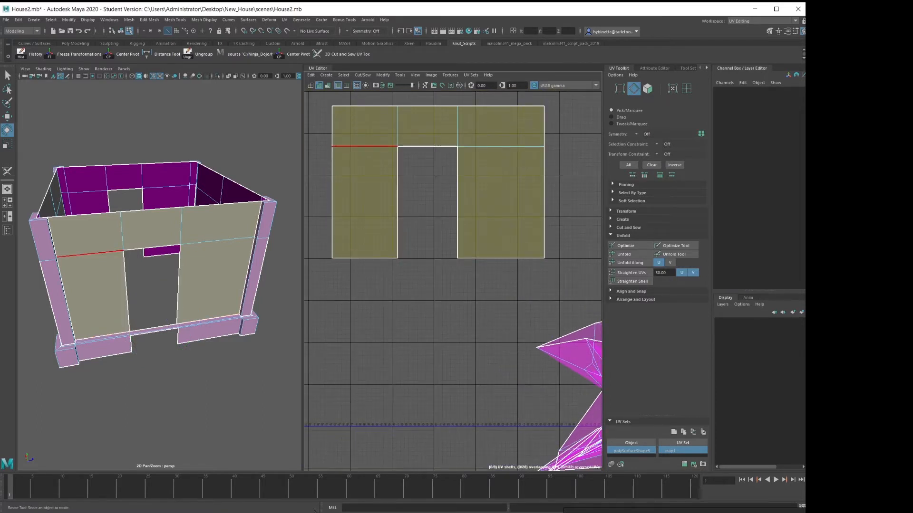
# Using the 3D Cut and Sew UV Tool, cut the lower vertical edge between the blank side wall and its left corner post
pyautogui.keyDown('alt'); pyautogui.moveTo(506, 265); pyautogui.dragTo(473, 270, button='right'); pyautogui.keyUp('alt')
pyautogui.keyDown('alt'); pyautogui.moveTo(180, 286); pyautogui.dragTo(265, 265); pyautogui.keyUp('alt')
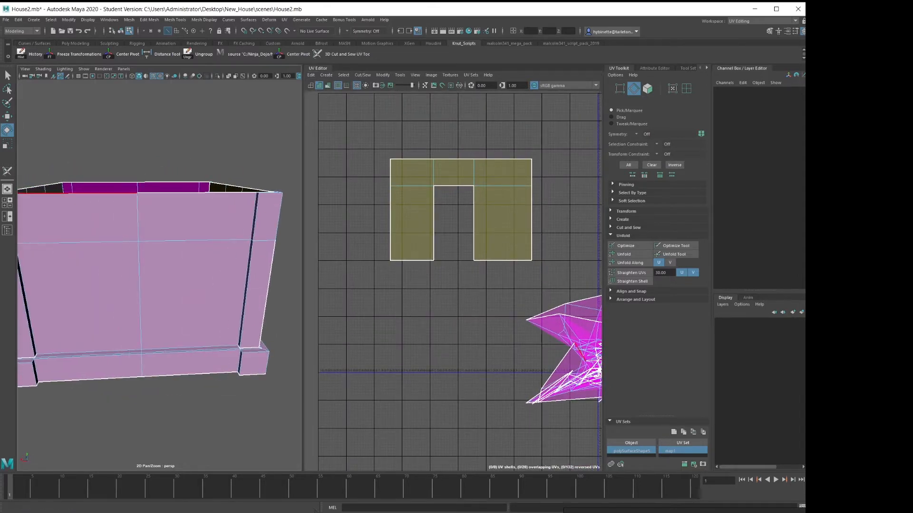
pyautogui.click(7, 171)
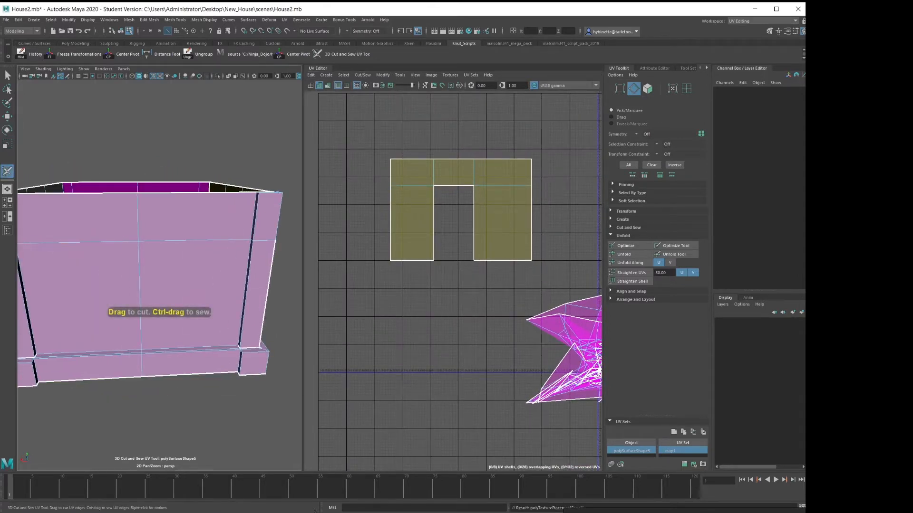
pyautogui.keyDown('alt'); pyautogui.moveTo(157, 285); pyautogui.dragTo(229, 225, button='middle'); pyautogui.keyUp('alt')
pyautogui.keyDown('alt'); pyautogui.moveTo(190, 248); pyautogui.dragTo(238, 247, button='right'); pyautogui.keyUp('alt')
pyautogui.keyDown('alt'); pyautogui.moveTo(190, 256); pyautogui.dragTo(238, 252); pyautogui.keyUp('alt')
pyautogui.keyDown('alt'); pyautogui.moveTo(228, 252); pyautogui.dragTo(200, 252, button='right'); pyautogui.keyUp('alt')
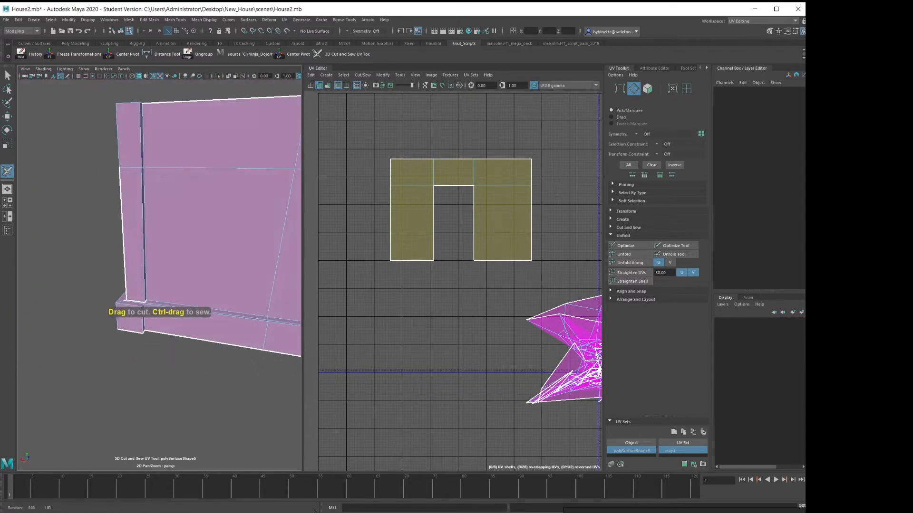
pyautogui.keyDown('alt'); pyautogui.moveTo(200, 252); pyautogui.dragTo(157, 259); pyautogui.keyUp('alt')
pyautogui.click(105, 226)
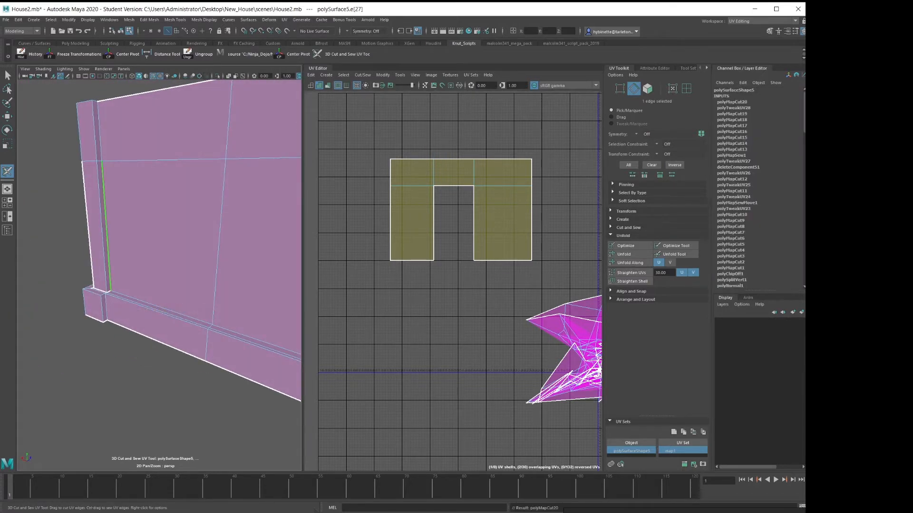
# Try cutting the side wall's vertical centre edge loop, and sew the cut edges back together
pyautogui.click(219, 242)
pyautogui.doubleClick(219, 242)
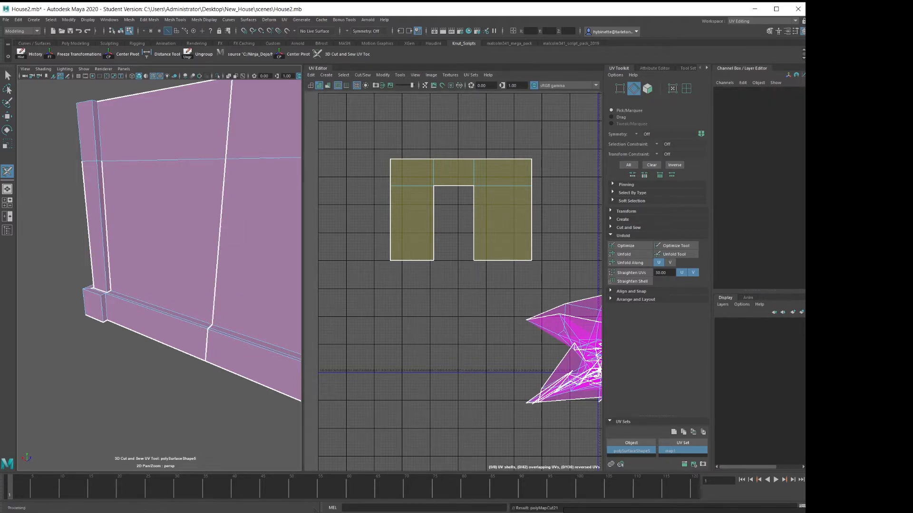
pyautogui.keyDown('ctrl'); pyautogui.click(207, 345); pyautogui.keyUp('ctrl')
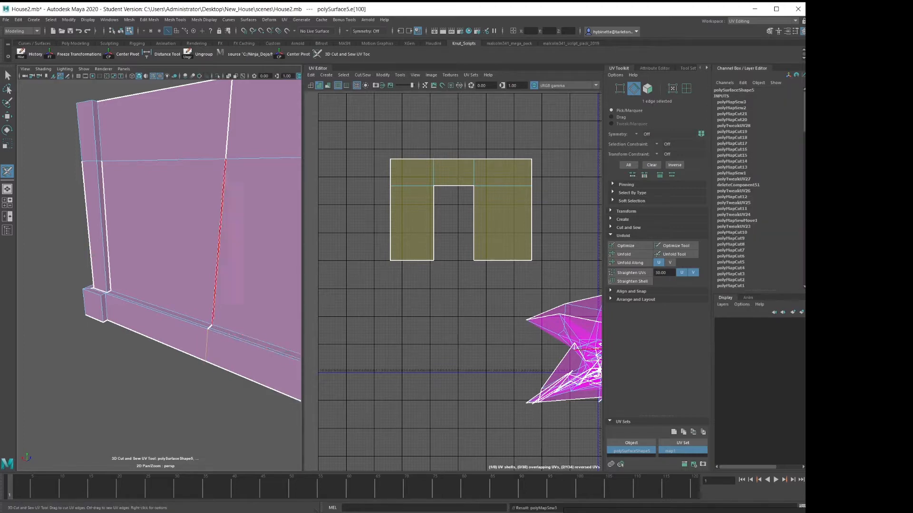
pyautogui.click(162, 308)
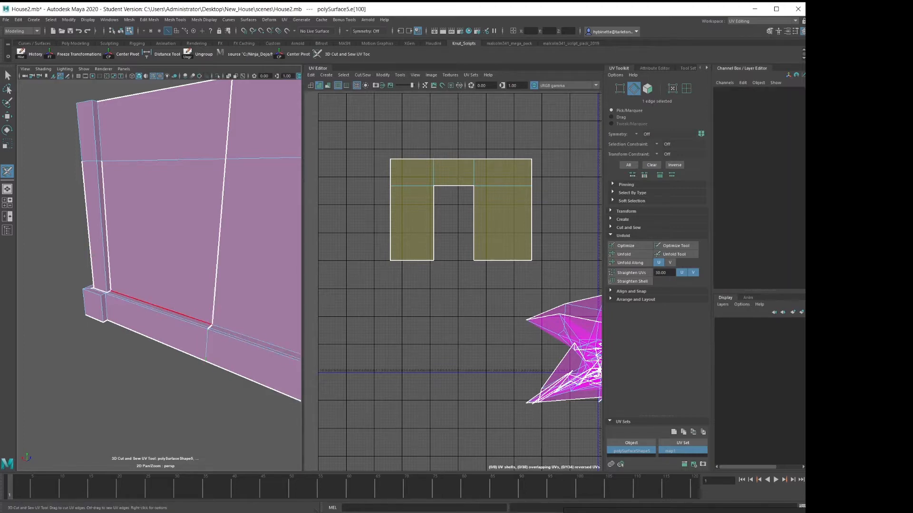
pyautogui.keyDown('ctrl'); pyautogui.click(184, 316); pyautogui.keyUp('ctrl')
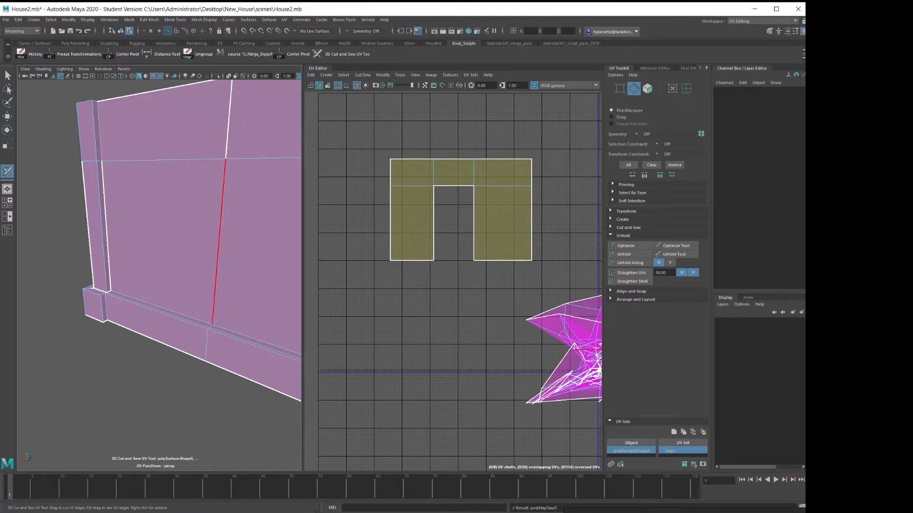
pyautogui.keyDown('ctrl'); pyautogui.click(228, 128); pyautogui.keyUp('ctrl')
# Cut the upper vertical edge between the side wall and its left corner post
pyautogui.keyDown('alt'); pyautogui.moveTo(223, 153); pyautogui.dragTo(219, 200, button='right'); pyautogui.keyUp('alt')
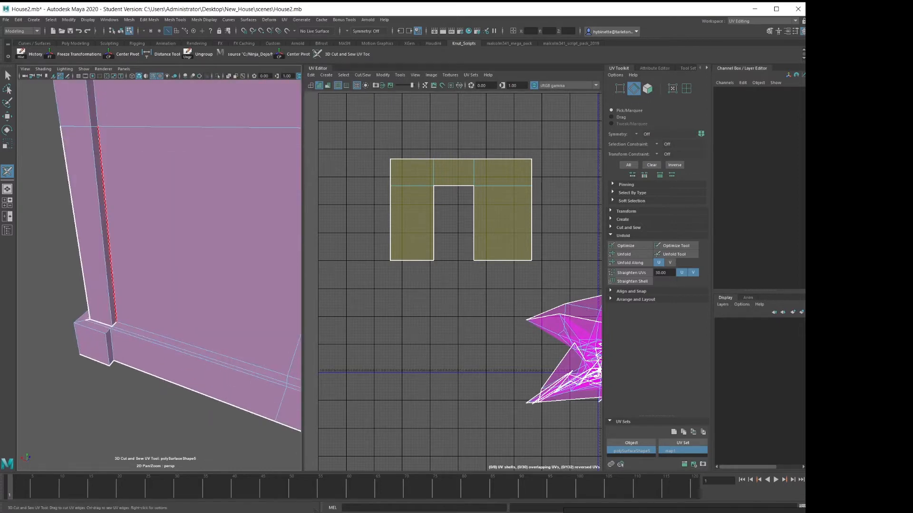
pyautogui.keyDown('alt'); pyautogui.moveTo(142, 262); pyautogui.dragTo(145, 323); pyautogui.keyUp('alt')
pyautogui.keyDown('alt'); pyautogui.moveTo(145, 323); pyautogui.dragTo(148, 278, button='middle'); pyautogui.keyUp('alt')
pyautogui.click(123, 278)
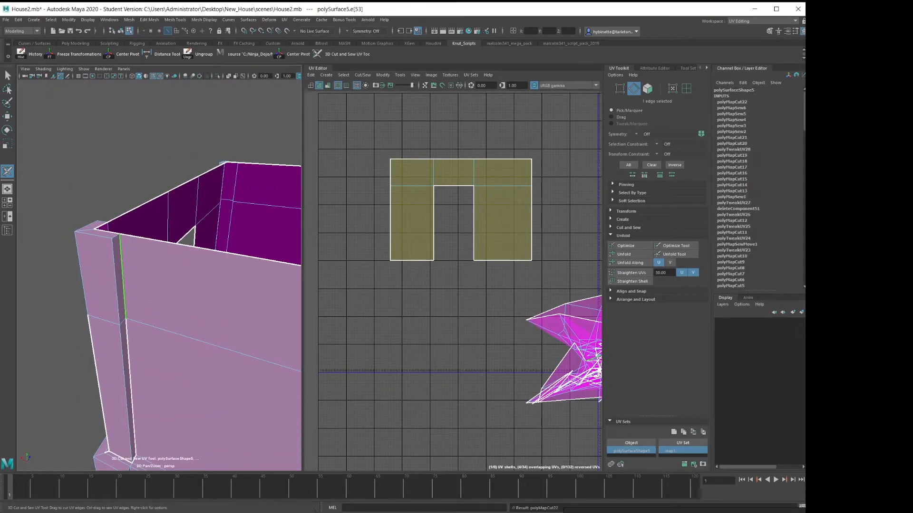
# Cut the vertical seam between the side wall and its opposite corner post
pyautogui.keyDown('alt'); pyautogui.moveTo(176, 323); pyautogui.dragTo(100, 304, button='right'); pyautogui.keyUp('alt')
pyautogui.keyDown('alt'); pyautogui.moveTo(100, 305); pyautogui.dragTo(104, 286); pyautogui.keyUp('alt')
pyautogui.keyDown('alt'); pyautogui.moveTo(104, 285); pyautogui.dragTo(128, 399, button='middle'); pyautogui.keyUp('alt')
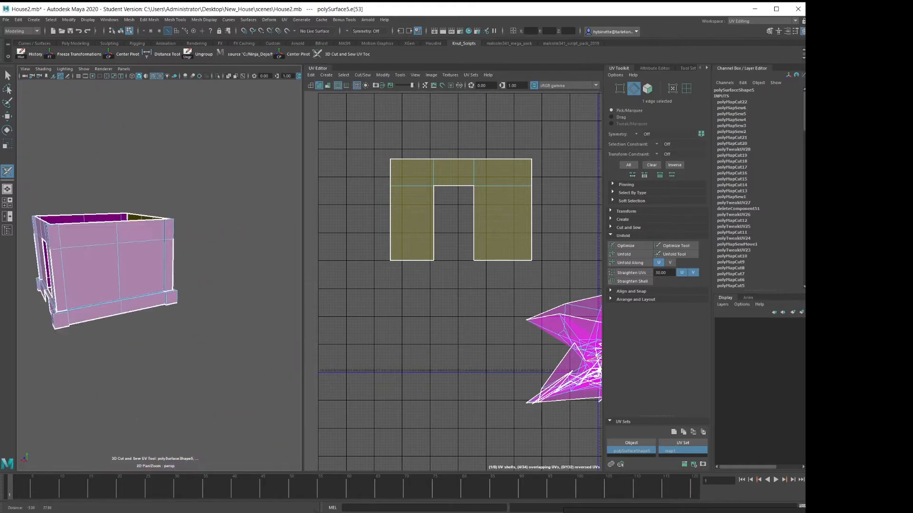
pyautogui.keyDown('alt'); pyautogui.moveTo(129, 400); pyautogui.dragTo(128, 345, button='right'); pyautogui.keyUp('alt')
pyautogui.click(184, 305)
# Cut the base trim's vertical edge beside the left corner block and the short edge joining it to the post
pyautogui.keyDown('alt'); pyautogui.moveTo(129, 345); pyautogui.dragTo(105, 323); pyautogui.keyUp('alt')
pyautogui.keyDown('alt'); pyautogui.moveTo(104, 323); pyautogui.dragTo(191, 209, button='middle'); pyautogui.keyUp('alt')
pyautogui.keyDown('alt'); pyautogui.moveTo(185, 219); pyautogui.dragTo(223, 223, button='right'); pyautogui.keyUp('alt')
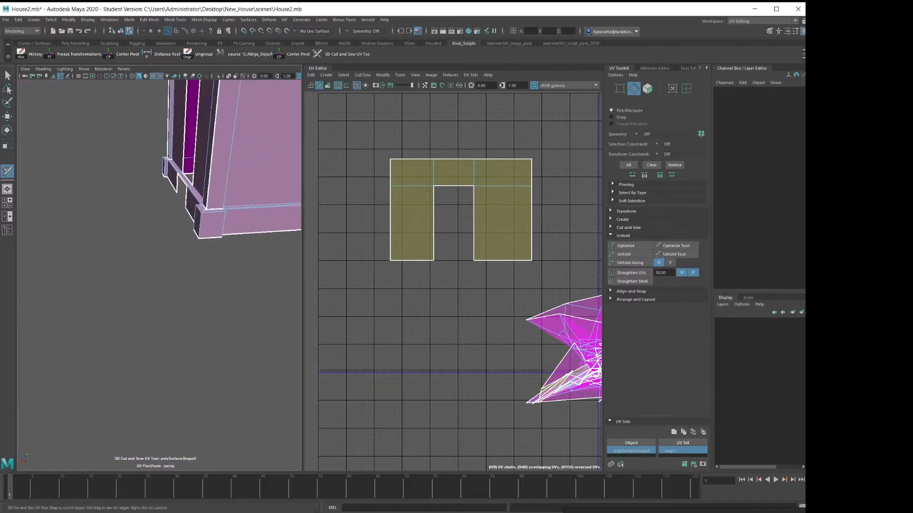
pyautogui.keyDown('alt'); pyautogui.moveTo(223, 223); pyautogui.dragTo(230, 238, button='middle'); pyautogui.keyUp('alt')
pyautogui.keyDown('alt'); pyautogui.moveTo(230, 238); pyautogui.dragTo(161, 264); pyautogui.keyUp('alt')
pyautogui.keyDown('alt'); pyautogui.moveTo(147, 264); pyautogui.dragTo(195, 266, button='right'); pyautogui.keyUp('alt')
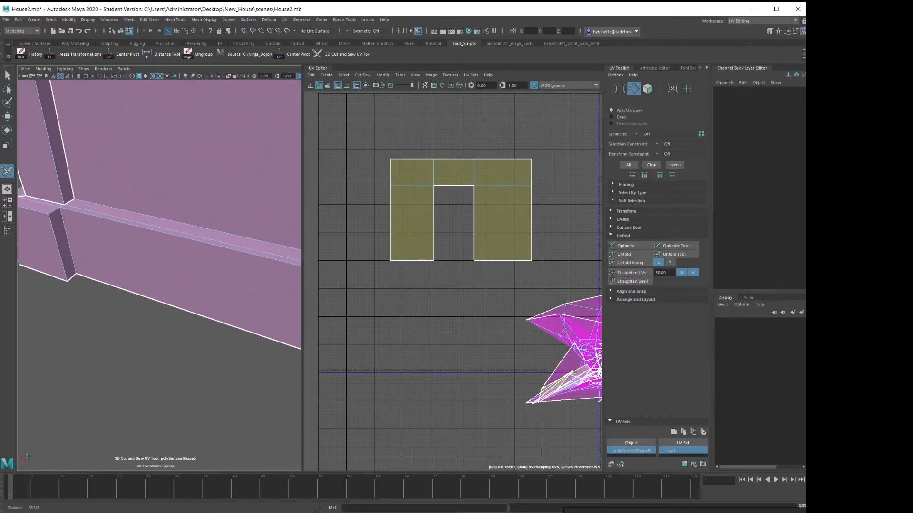
pyautogui.keyDown('alt'); pyautogui.moveTo(195, 266); pyautogui.dragTo(257, 303, button='middle'); pyautogui.keyUp('alt')
pyautogui.click(126, 274)
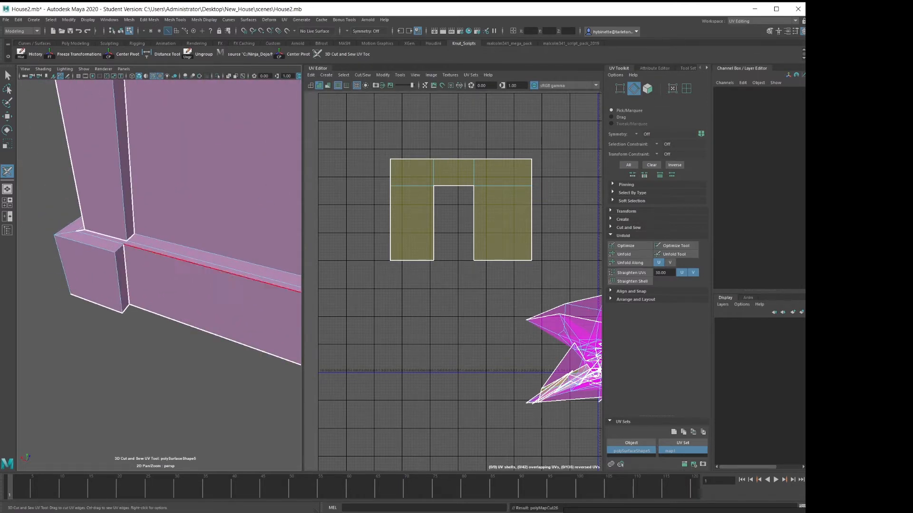
pyautogui.click(125, 243)
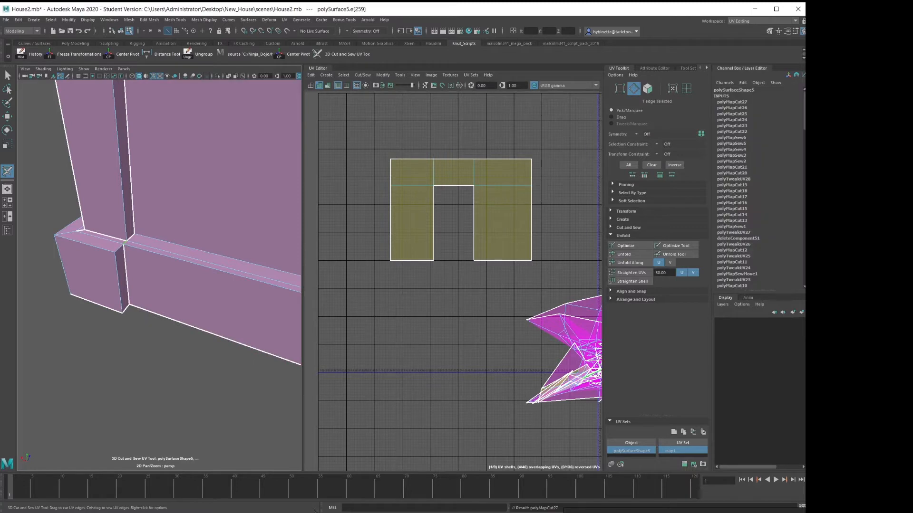
# Cut the matching vertical and short top edges where the side wall's base trim meets the opposite corner block
pyautogui.keyDown('alt'); pyautogui.moveTo(143, 248); pyautogui.dragTo(91, 247, button='right'); pyautogui.keyUp('alt')
pyautogui.keyDown('alt'); pyautogui.moveTo(90, 247); pyautogui.dragTo(214, 233); pyautogui.keyUp('alt')
pyautogui.keyDown('alt'); pyautogui.moveTo(214, 233); pyautogui.dragTo(200, 233, button='right'); pyautogui.keyUp('alt')
pyautogui.keyDown('alt'); pyautogui.moveTo(199, 233); pyautogui.dragTo(209, 267); pyautogui.keyUp('alt')
pyautogui.click(239, 287)
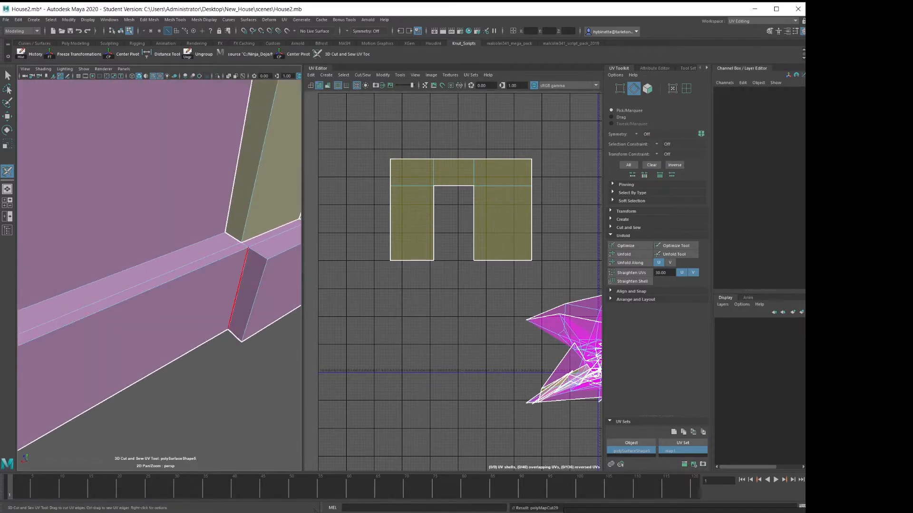
pyautogui.click(194, 270)
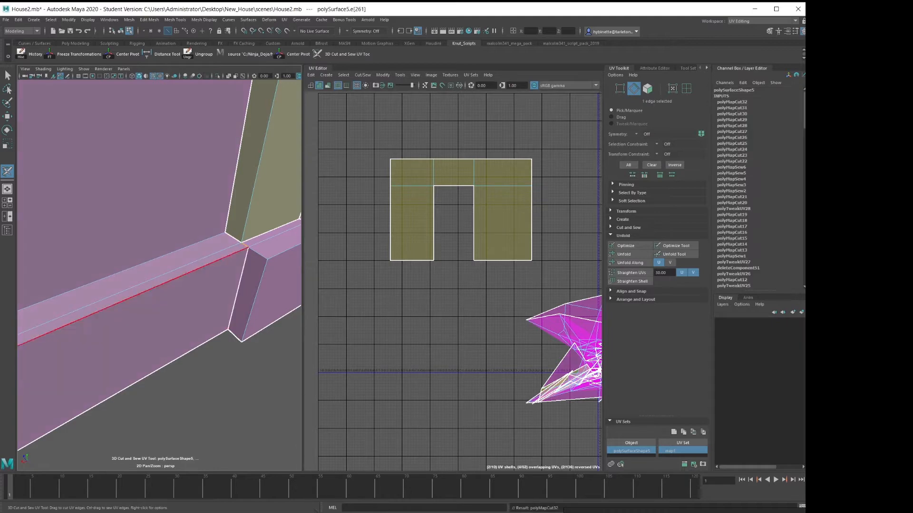
# Cut the full edge line where the bottom of the side wall meets the base trim
pyautogui.keyDown('alt'); pyautogui.moveTo(194, 270); pyautogui.dragTo(176, 264, button='right'); pyautogui.keyUp('alt')
pyautogui.keyDown('alt'); pyautogui.moveTo(176, 264); pyautogui.dragTo(100, 240); pyautogui.keyUp('alt')
pyautogui.keyDown('alt'); pyautogui.moveTo(100, 240); pyautogui.dragTo(205, 252, button='right'); pyautogui.keyUp('alt')
pyautogui.keyDown('alt'); pyautogui.moveTo(118, 285); pyautogui.dragTo(219, 252, button='middle'); pyautogui.keyUp('alt')
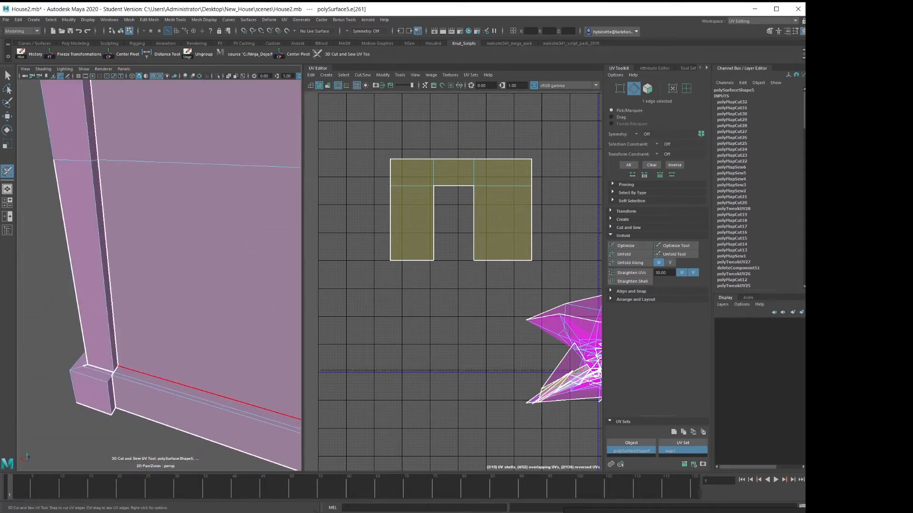
pyautogui.doubleClick(210, 393)
# Inspect the cut seams and shell colours on the side wall, base trim, corner posts and front wall
pyautogui.keyDown('alt'); pyautogui.moveTo(210, 393); pyautogui.dragTo(143, 333, button='middle'); pyautogui.keyUp('alt')
pyautogui.keyDown('alt'); pyautogui.moveTo(143, 333); pyautogui.dragTo(103, 304, button='right'); pyautogui.keyUp('alt')
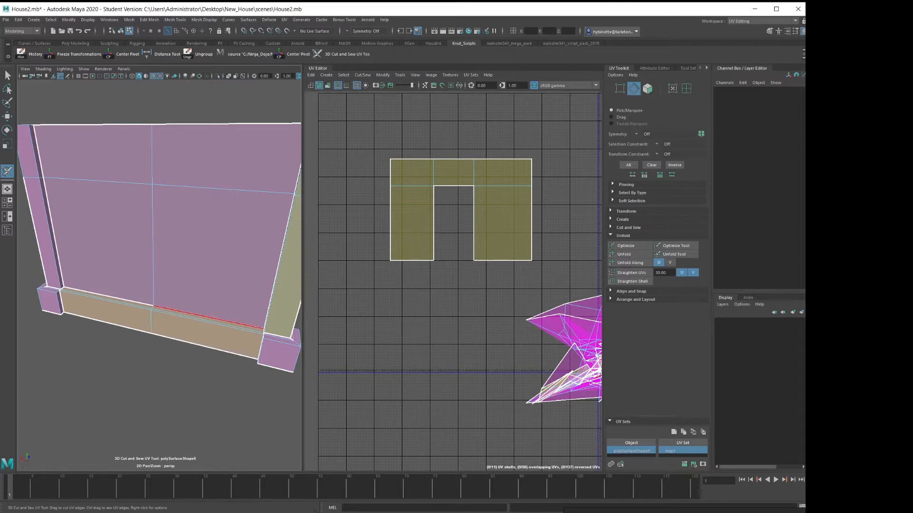
pyautogui.keyDown('alt'); pyautogui.moveTo(366, 326); pyautogui.dragTo(369, 343, button='middle'); pyautogui.keyUp('alt')
pyautogui.keyDown('alt'); pyautogui.moveTo(369, 343); pyautogui.dragTo(328, 343, button='right'); pyautogui.keyUp('alt')
pyautogui.keyDown('alt'); pyautogui.moveTo(247, 319); pyautogui.dragTo(266, 305); pyautogui.keyUp('alt')
pyautogui.keyDown('alt'); pyautogui.moveTo(162, 309); pyautogui.dragTo(135, 347); pyautogui.keyUp('alt')
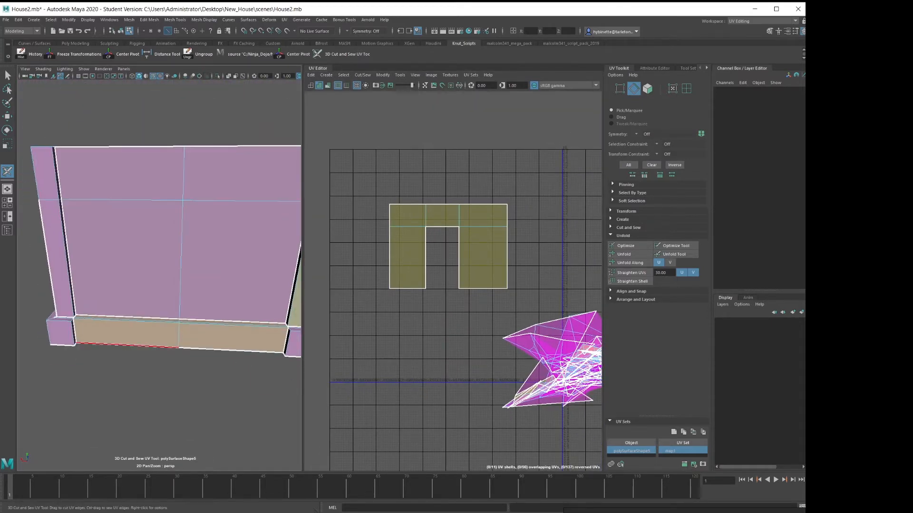
pyautogui.keyDown('alt'); pyautogui.moveTo(128, 346); pyautogui.dragTo(79, 342, button='right'); pyautogui.keyUp('alt')
pyautogui.keyDown('alt'); pyautogui.moveTo(114, 304); pyautogui.dragTo(95, 301); pyautogui.keyUp('alt')
pyautogui.keyDown('alt'); pyautogui.moveTo(95, 300); pyautogui.dragTo(143, 299, button='right'); pyautogui.keyUp('alt')
pyautogui.moveTo(123, 292)
pyautogui.keyDown('alt'); pyautogui.mouseDown()
pyautogui.moveTo(190, 277)
pyautogui.moveTo(107, 285)
pyautogui.mouseUp(); pyautogui.keyUp('alt')
pyautogui.keyDown('alt'); pyautogui.moveTo(107, 285); pyautogui.dragTo(190, 333, button='middle'); pyautogui.keyUp('alt')
pyautogui.keyDown('alt'); pyautogui.moveTo(190, 333); pyautogui.dragTo(43, 316); pyautogui.keyUp('alt')
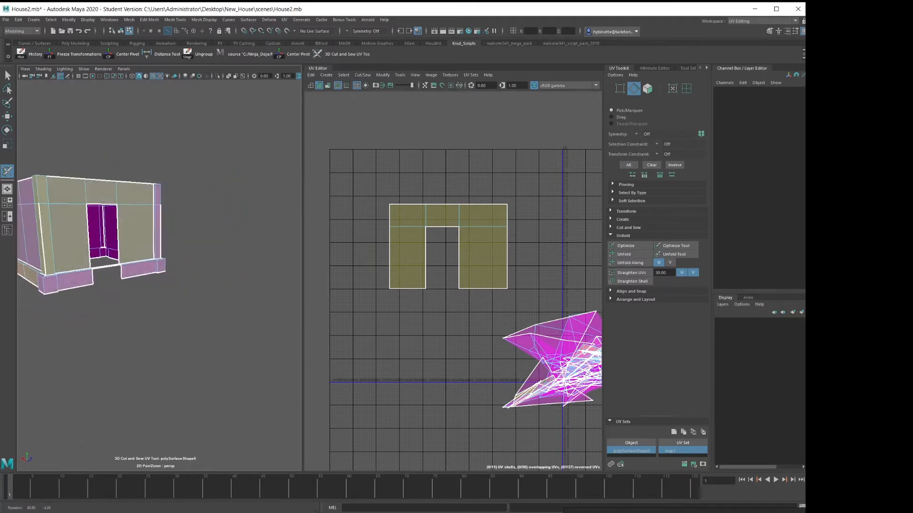
pyautogui.keyDown('alt'); pyautogui.moveTo(85, 295); pyautogui.dragTo(162, 316, button='middle'); pyautogui.keyUp('alt')
pyautogui.keyDown('alt'); pyautogui.moveTo(162, 316); pyautogui.dragTo(107, 326); pyautogui.keyUp('alt')
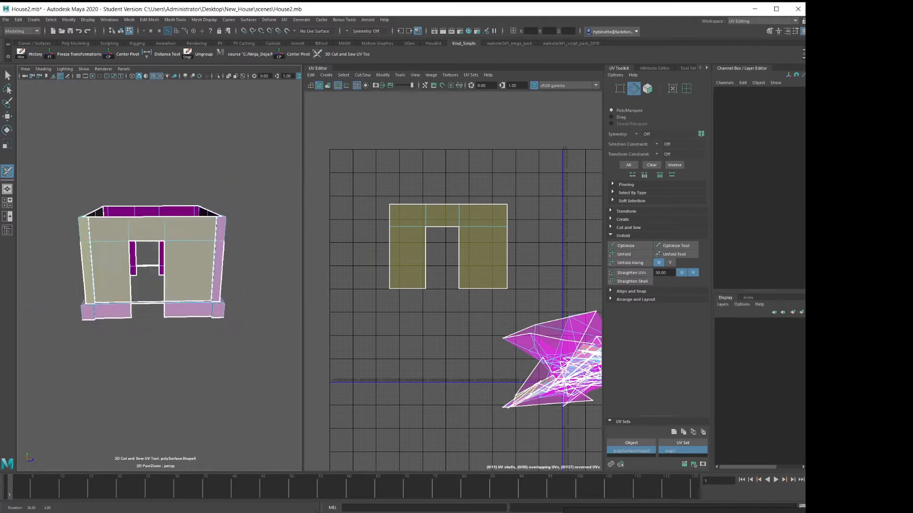
pyautogui.keyDown('alt'); pyautogui.moveTo(107, 326); pyautogui.dragTo(129, 304, button='right'); pyautogui.keyUp('alt')
pyautogui.keyDown('alt'); pyautogui.moveTo(128, 304); pyautogui.dragTo(43, 318); pyautogui.keyUp('alt')
pyautogui.keyDown('alt'); pyautogui.moveTo(164, 290); pyautogui.dragTo(127, 279, button='middle'); pyautogui.keyUp('alt')
# Leave the cut tool, select the large tangled UV shell and move it up, clear of the side wall's UVs
pyautogui.keyDown('alt'); pyautogui.moveTo(552, 353); pyautogui.dragTo(505, 349, button='middle'); pyautogui.keyUp('alt')
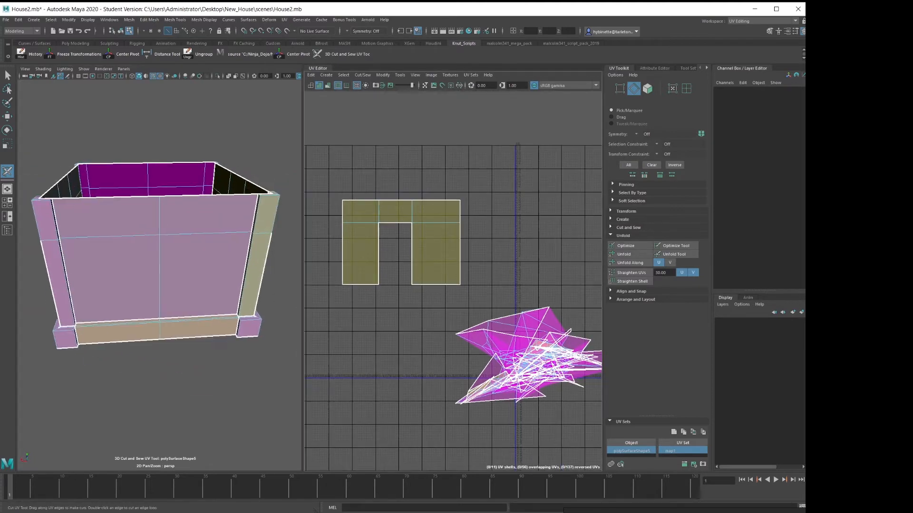
pyautogui.rightClick(508, 349)
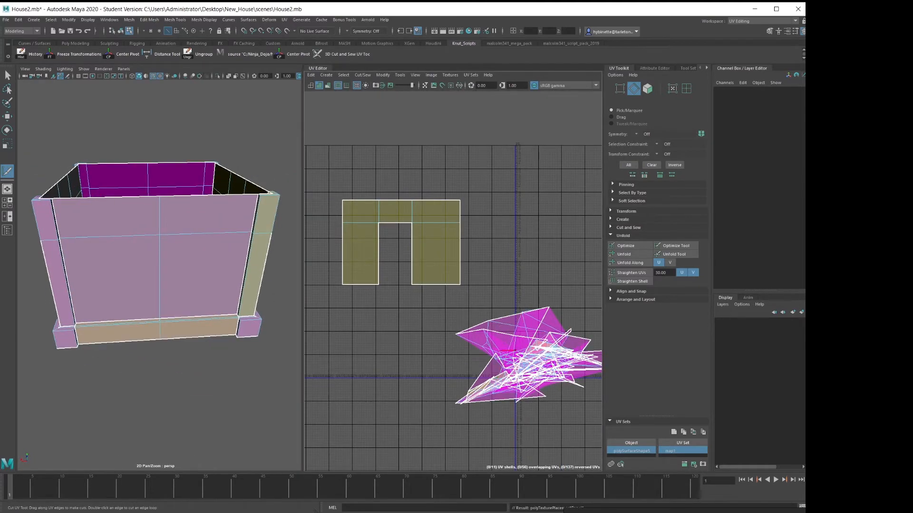
pyautogui.press('q')
pyautogui.rightClick(516, 350)
pyautogui.moveTo(516, 351); pyautogui.dragTo(484, 340, button='right')
pyautogui.click(523, 352)
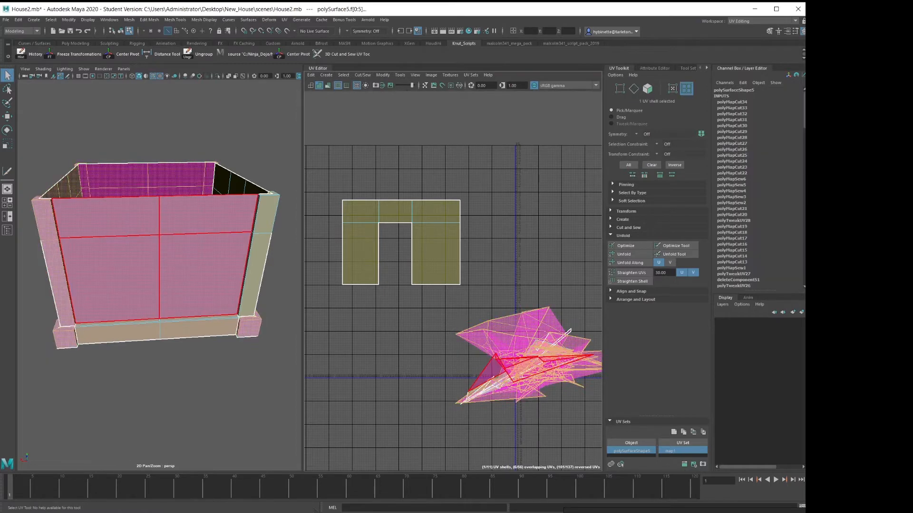
pyautogui.press('w')
pyautogui.moveTo(550, 345); pyautogui.dragTo(571, 248)
# Move the side wall's UV shell to the empty area below the front wall's shell and unfold it
pyautogui.click(504, 366)
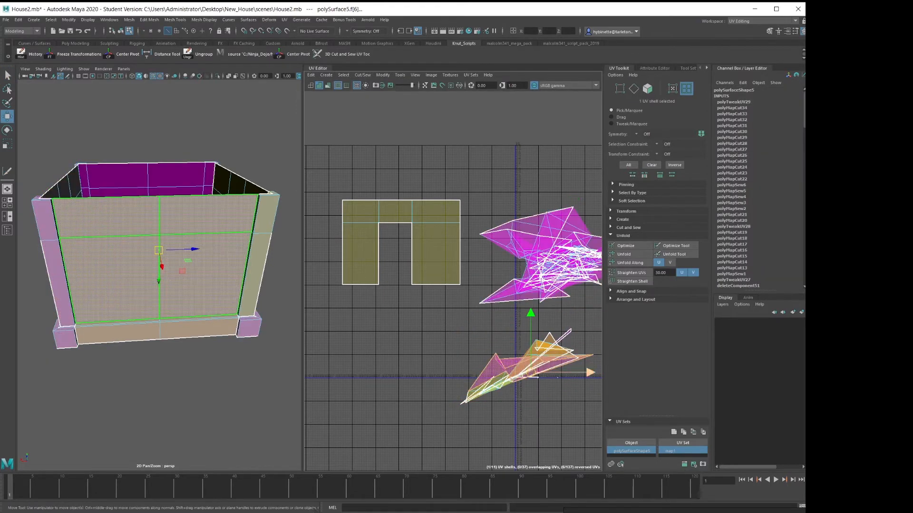
pyautogui.moveTo(527, 372); pyautogui.dragTo(407, 354)
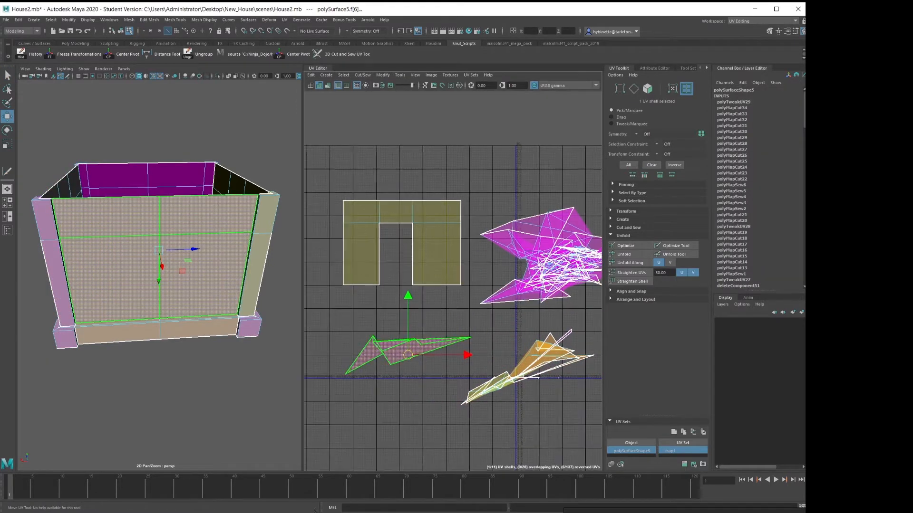
pyautogui.keyDown('alt'); pyautogui.moveTo(407, 354); pyautogui.dragTo(419, 365, button='middle'); pyautogui.keyUp('alt')
pyautogui.keyDown('shift'); pyautogui.rightClick(421, 357); pyautogui.keyUp('shift')
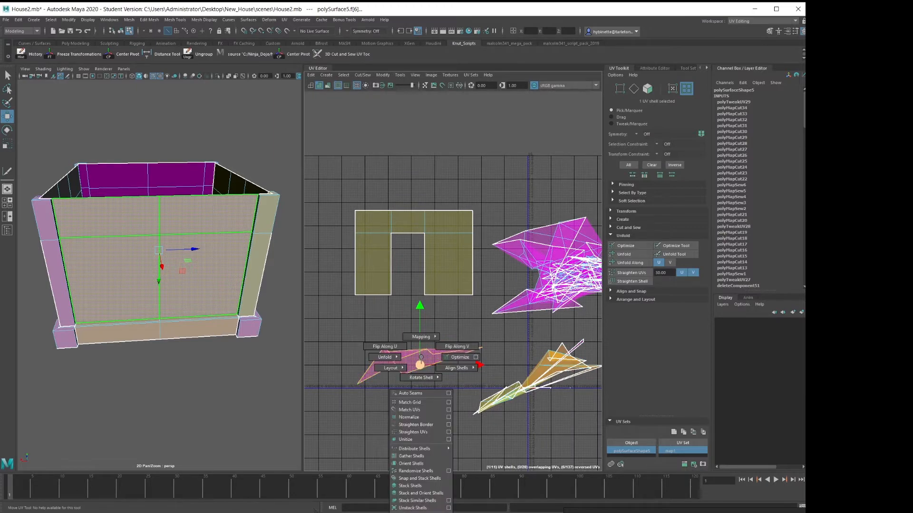
pyautogui.moveTo(386, 357)
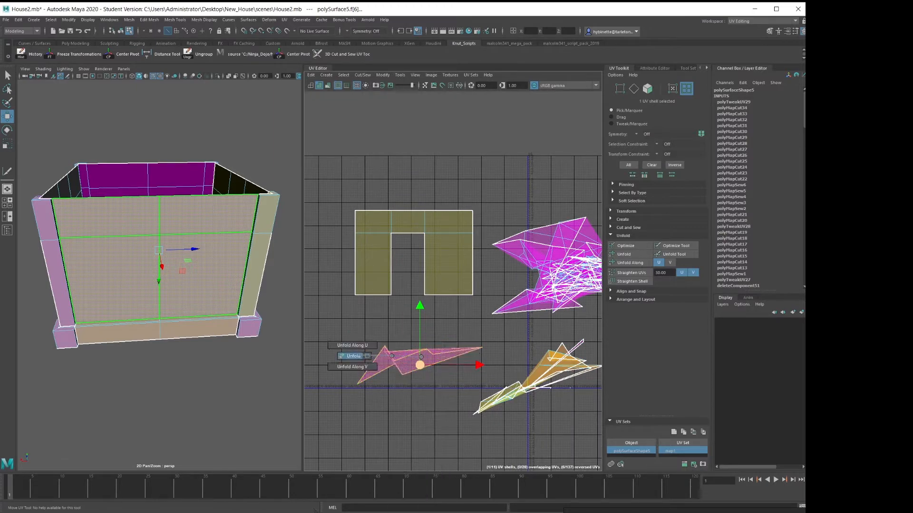
pyautogui.click(354, 356)
pyautogui.scroll(4, 159, 266)
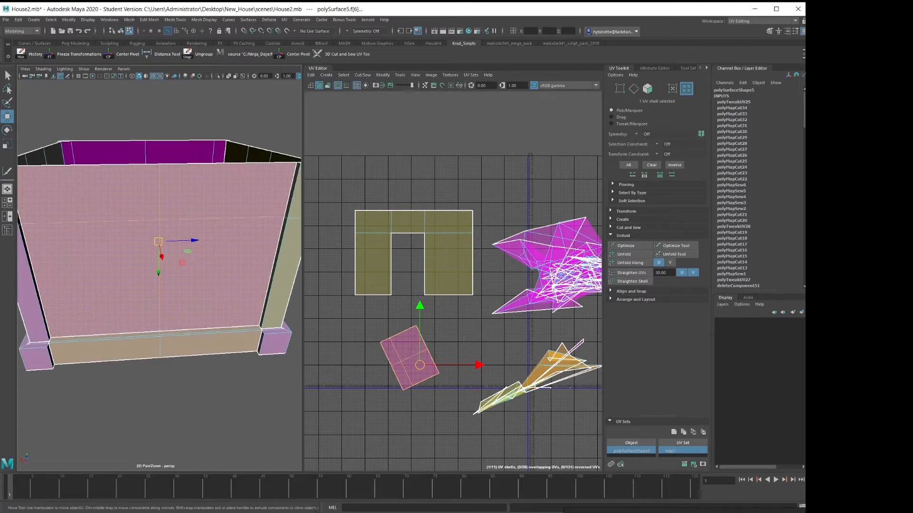
# Rotate the side wall's tilted UV shell so its edges run horizontally and vertically
pyautogui.click(339, 328)
pyautogui.moveTo(402, 338); pyautogui.dragTo(382, 341, button='right')
pyautogui.click(402, 353)
pyautogui.rightClick(410, 357)
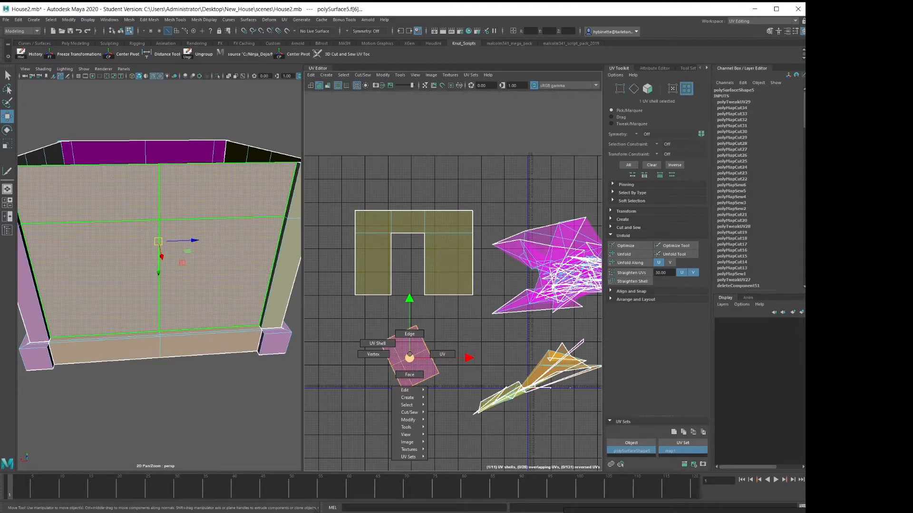
pyautogui.rightClick(409, 354)
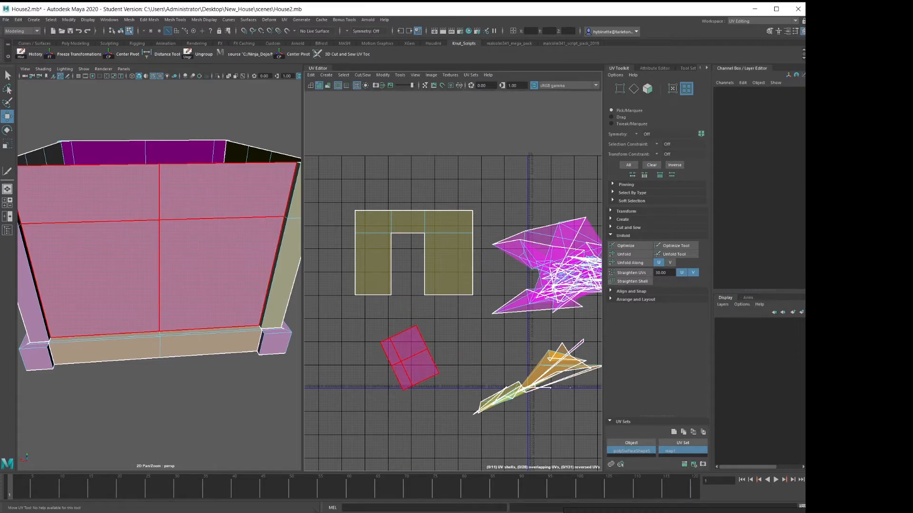
pyautogui.press('e')
pyautogui.moveTo(392, 306)
pyautogui.mouseDown()
pyautogui.moveTo(423, 305)
pyautogui.moveTo(462, 378)
pyautogui.moveTo(464, 364)
pyautogui.mouseUp()
# Select the two edges along the side wall's base to check how its UV shell is oriented
pyautogui.moveTo(481, 359); pyautogui.dragTo(480, 337, button='right')
pyautogui.click(141, 334)
pyautogui.keyDown('shift'); pyautogui.click(105, 337); pyautogui.keyUp('shift')
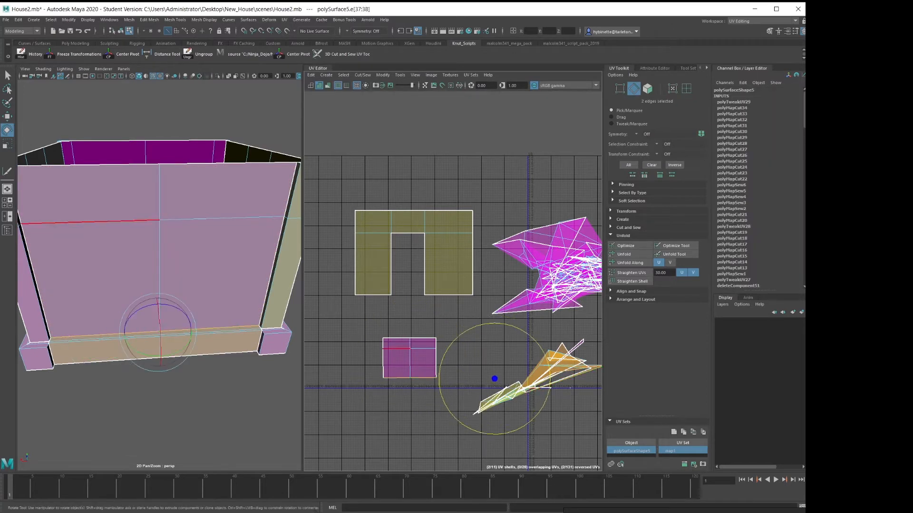
pyautogui.keyDown('shift'); pyautogui.moveTo(342, 329); pyautogui.dragTo(315, 321, button='right'); pyautogui.keyUp('shift')
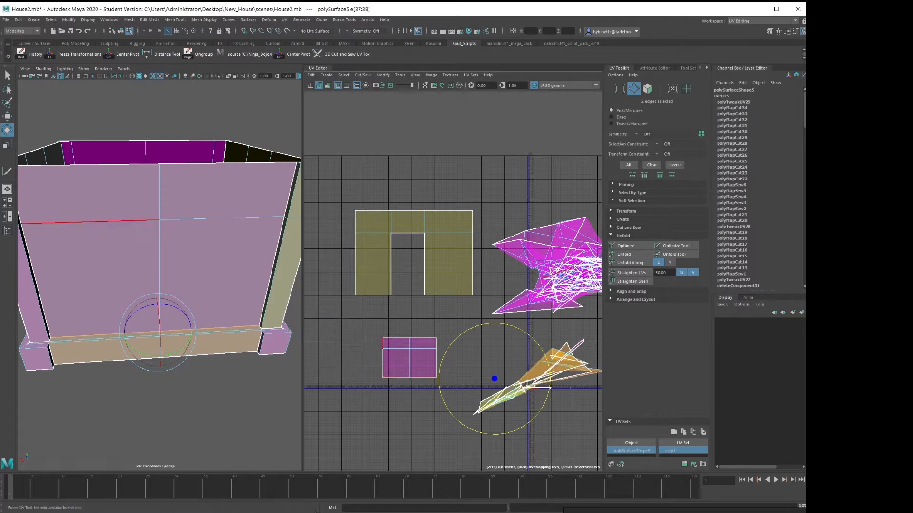
# Move the side wall's whole UV shell up to the left of the front wall's shell
pyautogui.press('w')
pyautogui.moveTo(403, 356); pyautogui.dragTo(386, 349, button='right')
pyautogui.click(402, 359)
pyautogui.scroll(-2, 440, 359)
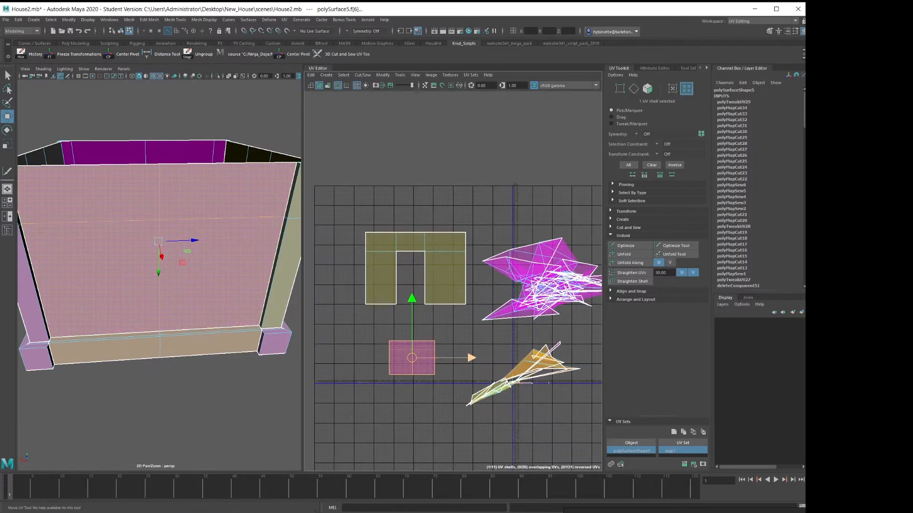
pyautogui.keyDown('alt'); pyautogui.moveTo(142, 280); pyautogui.dragTo(226, 247); pyautogui.keyUp('alt')
pyautogui.scroll(-1, 419, 327)
pyautogui.moveTo(477, 354); pyautogui.dragTo(414, 354)
pyautogui.moveTo(356, 354); pyautogui.dragTo(356, 291)
pyautogui.scroll(4, 494, 359)
pyautogui.keyDown('alt'); pyautogui.moveTo(363, 311); pyautogui.dragTo(487, 404, button='middle'); pyautogui.keyUp('alt')
# Show the checker texture on the house, examine its pattern across the walls and corner posts, and hide it again
pyautogui.moveTo(190, 247)
pyautogui.keyDown('alt'); pyautogui.mouseDown()
pyautogui.moveTo(176, 235)
pyautogui.moveTo(184, 238)
pyautogui.mouseUp(); pyautogui.keyUp('alt')
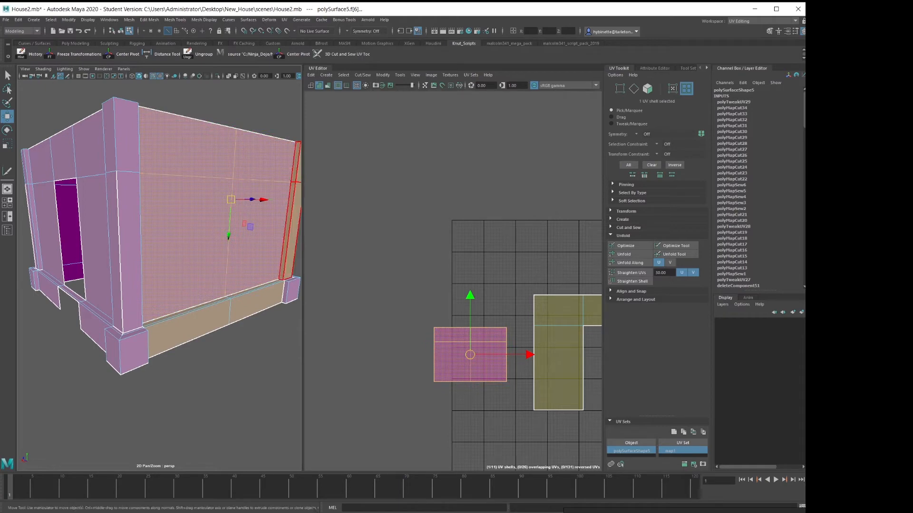
pyautogui.moveTo(303, 266); pyautogui.dragTo(200, 266)
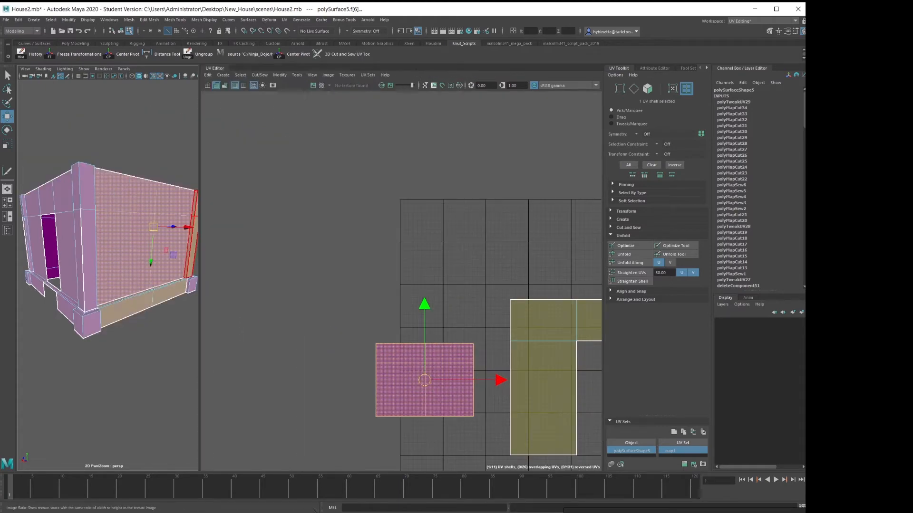
pyautogui.click(322, 85)
pyautogui.keyDown('alt'); pyautogui.moveTo(119, 224); pyautogui.dragTo(102, 218); pyautogui.keyUp('alt')
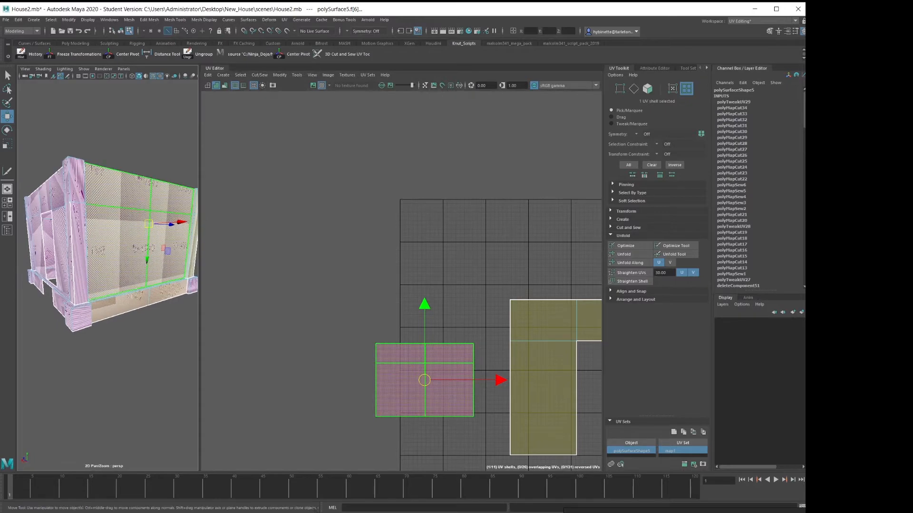
pyautogui.moveTo(102, 219); pyautogui.dragTo(148, 213, button='right')
pyautogui.click(139, 138)
pyautogui.click(125, 209)
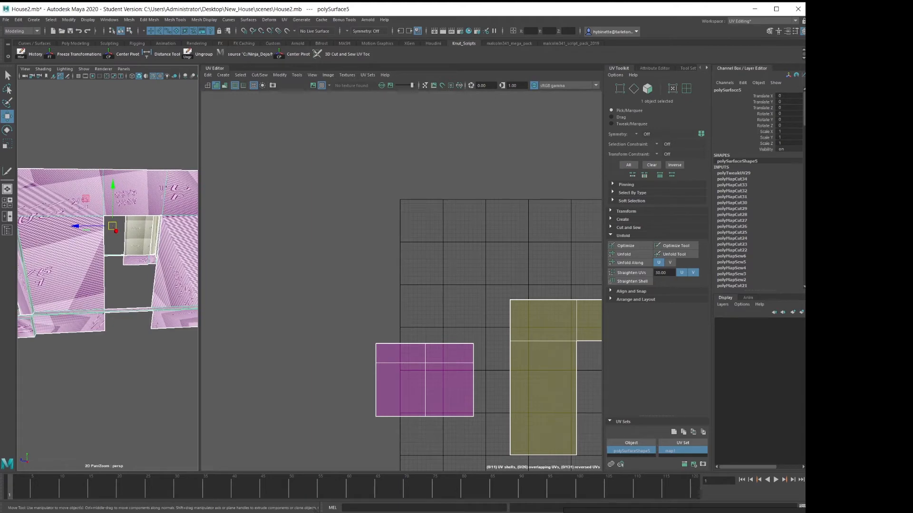
pyautogui.keyDown('alt'); pyautogui.moveTo(119, 226); pyautogui.dragTo(58, 205); pyautogui.keyUp('alt')
pyautogui.scroll(-3, 107, 275)
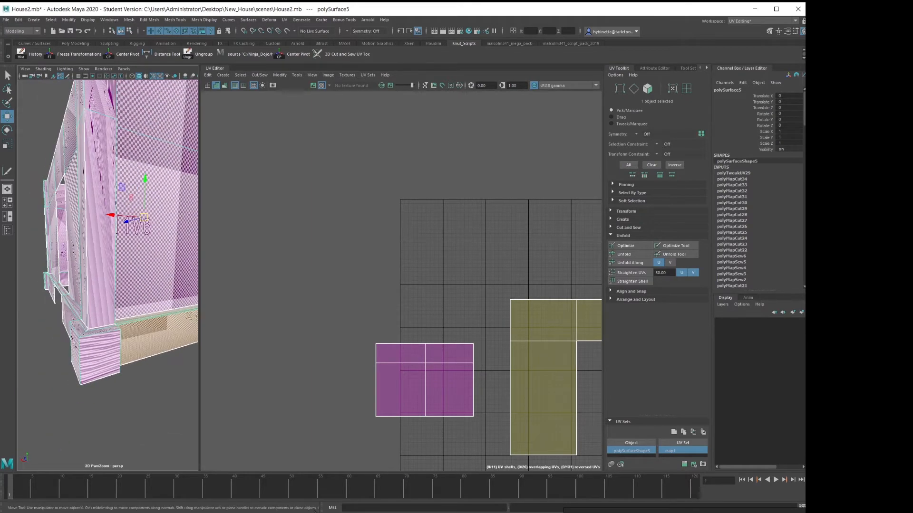
pyautogui.keyDown('alt'); pyautogui.moveTo(61, 238); pyautogui.dragTo(21, 234); pyautogui.keyUp('alt')
pyautogui.moveTo(95, 237)
pyautogui.keyDown('alt'); pyautogui.mouseDown()
pyautogui.moveTo(22, 240)
pyautogui.moveTo(90, 240)
pyautogui.mouseUp(); pyautogui.keyUp('alt')
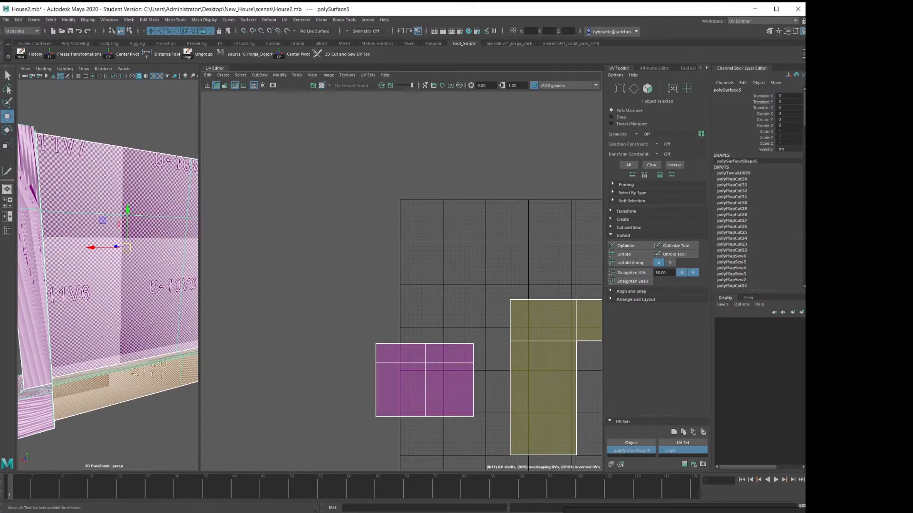
pyautogui.click(322, 86)
# Enlarge the 3D view and restart the 3D Cut and Sew UV Tool on the wall mesh in edge mode
pyautogui.keyDown('alt'); pyautogui.moveTo(409, 285); pyautogui.dragTo(389, 221, button='middle'); pyautogui.keyUp('alt')
pyautogui.scroll(-5, 108, 266)
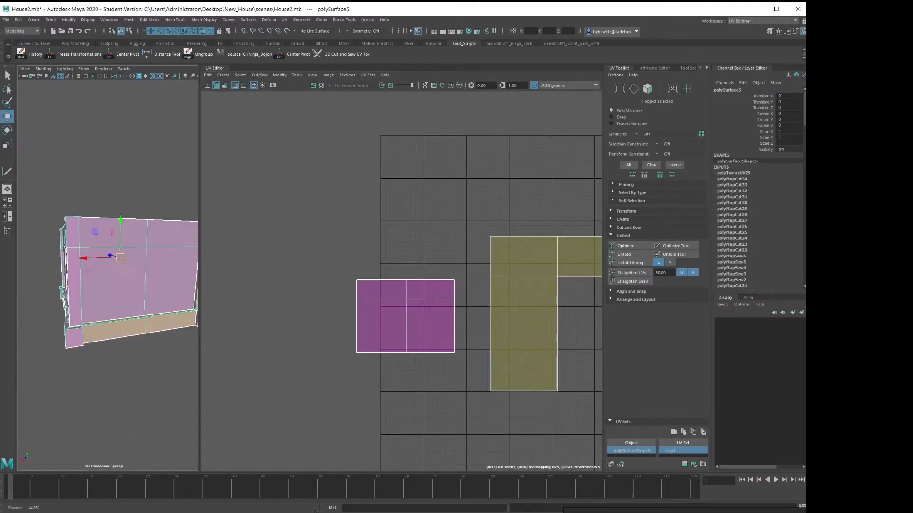
pyautogui.keyDown('alt'); pyautogui.moveTo(142, 266); pyautogui.dragTo(47, 266); pyautogui.keyUp('alt')
pyautogui.scroll(3, 95, 266)
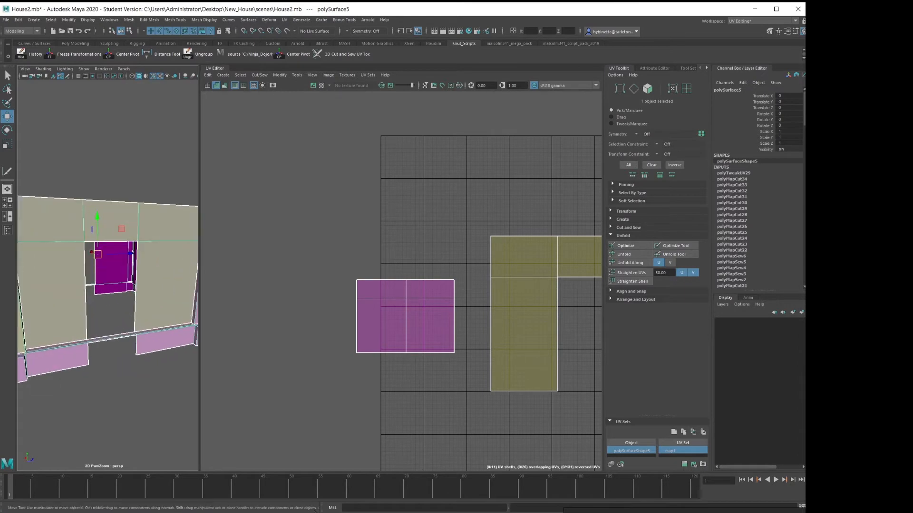
pyautogui.moveTo(200, 266); pyautogui.dragTo(371, 266)
pyautogui.click(333, 54)
pyautogui.scroll(-5, 191, 237)
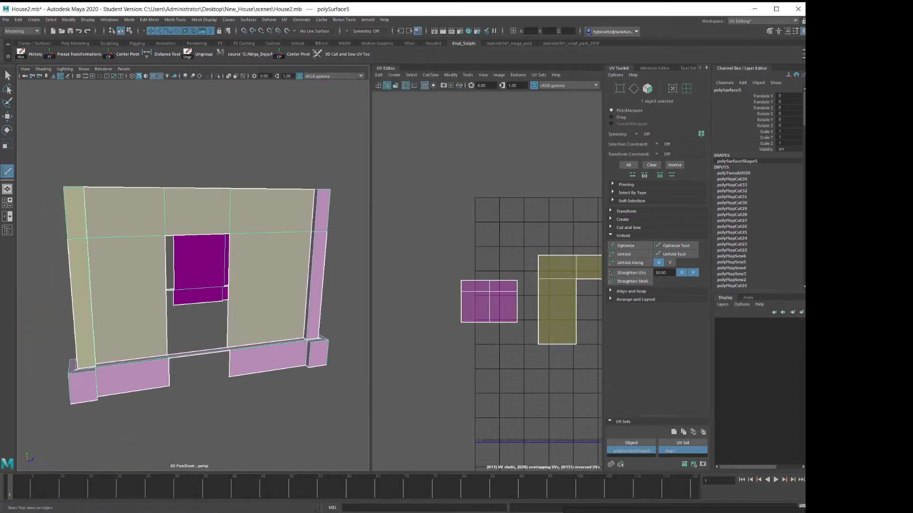
pyautogui.keyDown('alt'); pyautogui.moveTo(190, 247); pyautogui.dragTo(124, 245); pyautogui.keyUp('alt')
pyautogui.scroll(7, 181, 247)
pyautogui.keyDown('alt'); pyautogui.moveTo(181, 257); pyautogui.dragTo(224, 272); pyautogui.keyUp('alt')
pyautogui.rightClick(108, 214)
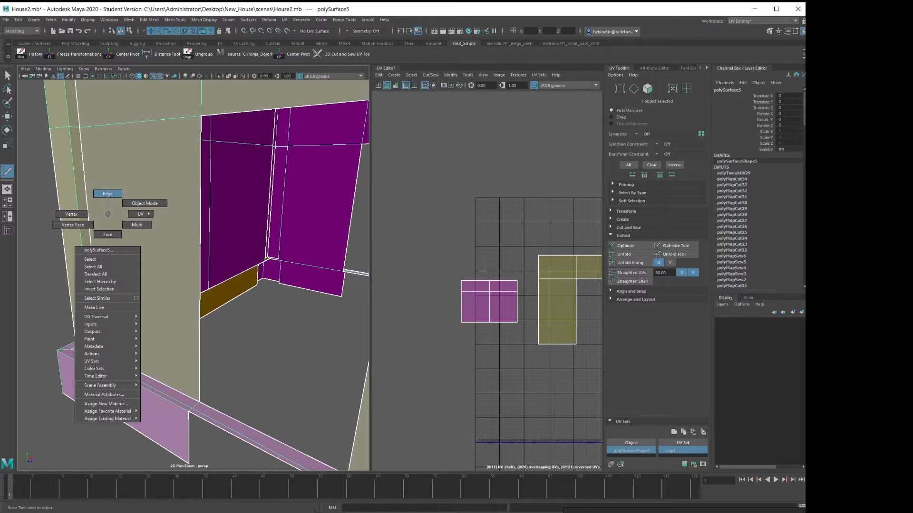
pyautogui.click(108, 193)
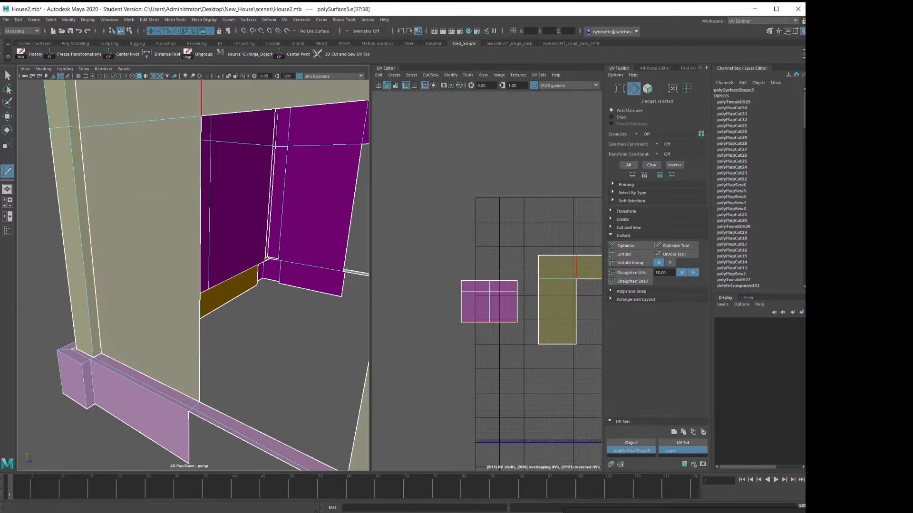
pyautogui.click(284, 20)
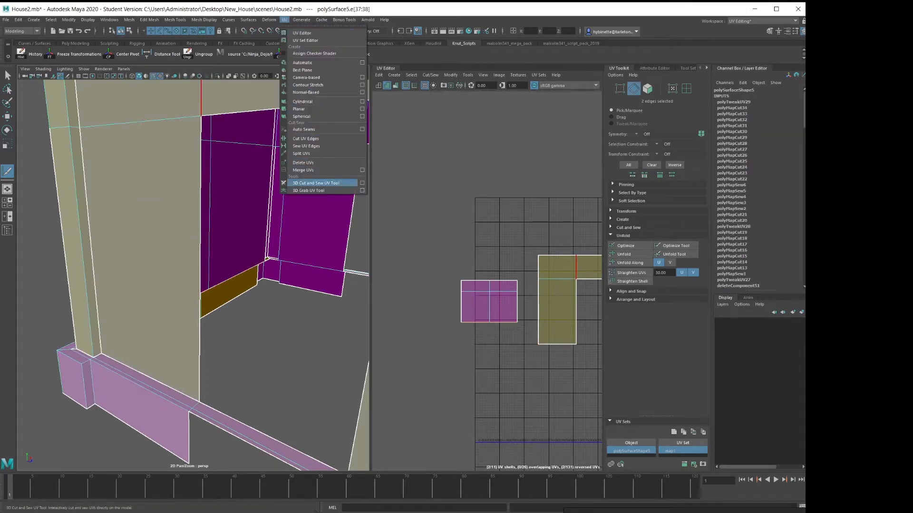
pyautogui.click(323, 183)
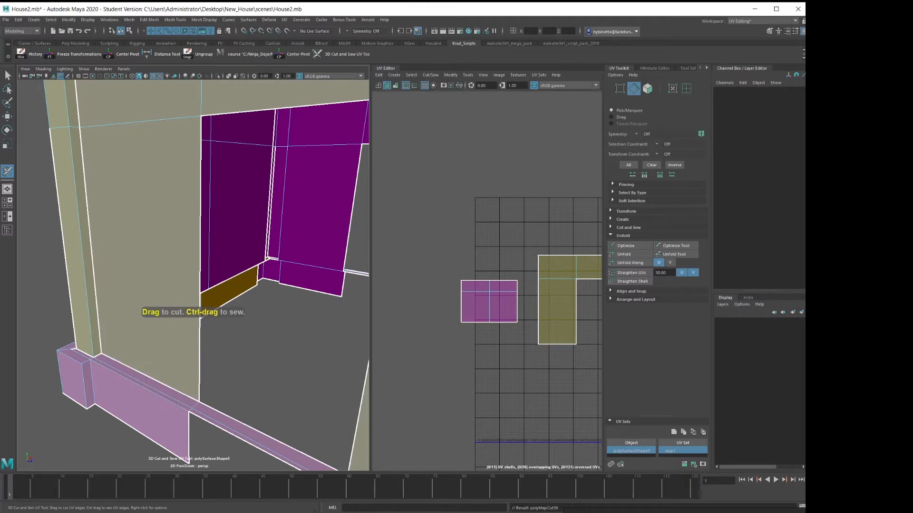
# Cut the opposite side wall's UVs along its corner-post edge and along the full line where it meets the base trim
pyautogui.scroll(-5, 193, 285)
pyautogui.scroll(4, 205, 285)
pyautogui.keyDown('alt'); pyautogui.moveTo(266, 295); pyautogui.dragTo(91, 280); pyautogui.keyUp('alt')
pyautogui.scroll(-4, 216, 319)
pyautogui.scroll(4, 190, 286)
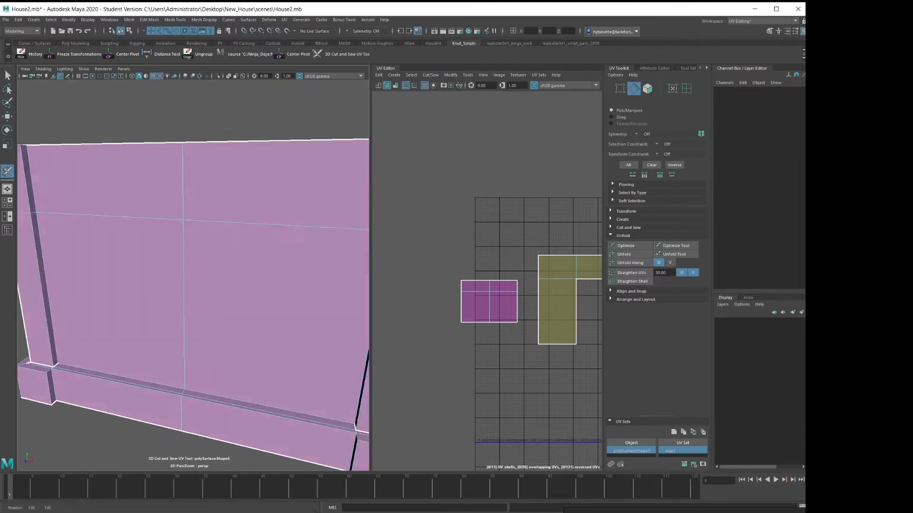
pyautogui.keyDown('alt'); pyautogui.moveTo(176, 285); pyautogui.dragTo(141, 281); pyautogui.keyUp('alt')
pyautogui.doubleClick(122, 276)
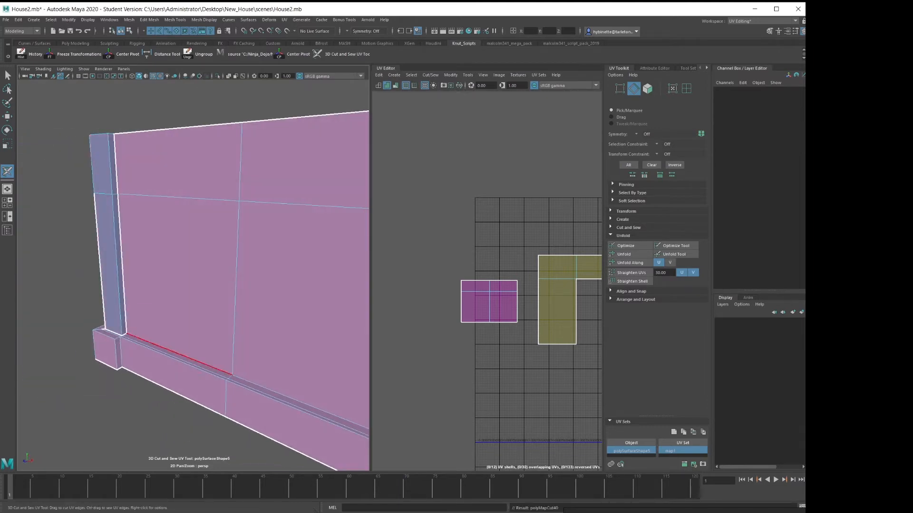
pyautogui.doubleClick(181, 355)
# Cut the vertical corner-post seams at the far end of the opposite side wall and beside the back wall
pyautogui.keyDown('alt'); pyautogui.moveTo(183, 354); pyautogui.dragTo(204, 380); pyautogui.keyUp('alt')
pyautogui.scroll(-3, 204, 371)
pyautogui.keyDown('alt'); pyautogui.moveTo(205, 343); pyautogui.dragTo(233, 333); pyautogui.keyUp('alt')
pyautogui.doubleClick(314, 254)
pyautogui.keyDown('alt'); pyautogui.moveTo(305, 257); pyautogui.dragTo(102, 337); pyautogui.keyUp('alt')
pyautogui.doubleClick(77, 286)
# Cut the back wall's bottom edges from the base trim on both sides of the doorway
pyautogui.keyDown('alt'); pyautogui.moveTo(479, 305); pyautogui.dragTo(430, 229, button='middle'); pyautogui.keyUp('alt')
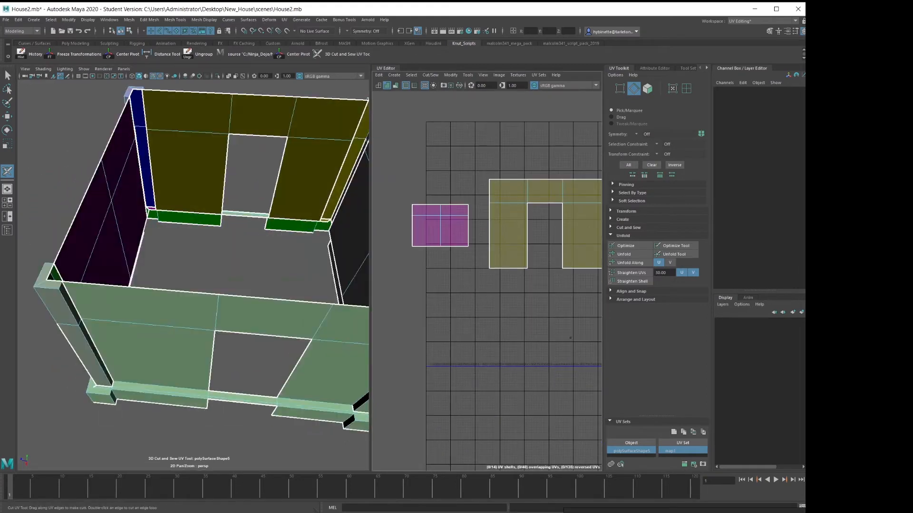
pyautogui.keyDown('alt'); pyautogui.moveTo(430, 228); pyautogui.dragTo(399, 233, button='right'); pyautogui.keyUp('alt')
pyautogui.keyDown('alt'); pyautogui.moveTo(399, 233); pyautogui.dragTo(437, 256, button='middle'); pyautogui.keyUp('alt')
pyautogui.keyDown('alt'); pyautogui.moveTo(294, 285); pyautogui.dragTo(379, 299, button='right'); pyautogui.keyUp('alt')
pyautogui.keyDown('alt'); pyautogui.moveTo(248, 309); pyautogui.dragTo(267, 273); pyautogui.keyUp('alt')
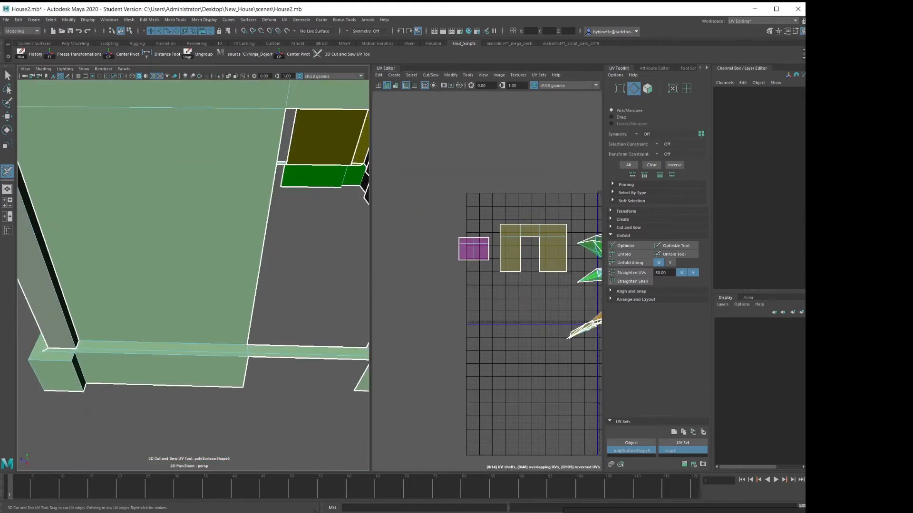
pyautogui.click(183, 343)
pyautogui.keyDown('alt'); pyautogui.moveTo(191, 333); pyautogui.dragTo(68, 307, button='middle'); pyautogui.keyUp('alt')
pyautogui.click(290, 325)
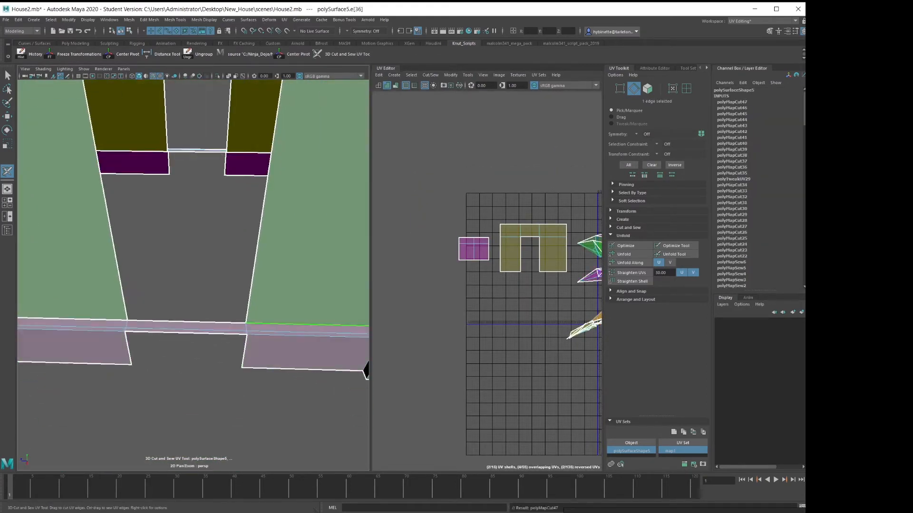
# Cut the seam between the back wall and its remaining corner post, and leave the cut tool
pyautogui.keyDown('alt'); pyautogui.moveTo(290, 325); pyautogui.dragTo(224, 319, button='right'); pyautogui.keyUp('alt')
pyautogui.keyDown('alt'); pyautogui.moveTo(223, 319); pyautogui.dragTo(266, 320); pyautogui.keyUp('alt')
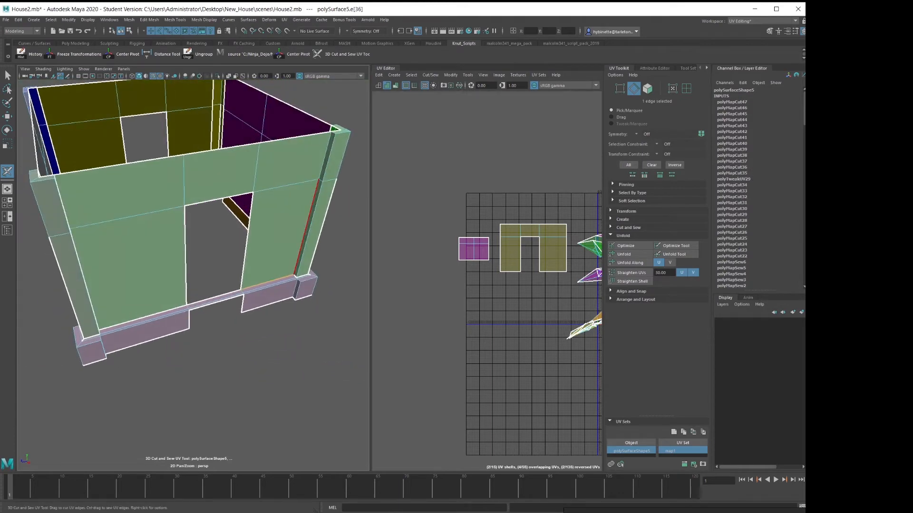
pyautogui.click(308, 222)
pyautogui.keyDown('alt'); pyautogui.moveTo(304, 228); pyautogui.dragTo(257, 233, button='right'); pyautogui.keyUp('alt')
pyautogui.keyDown('alt'); pyautogui.moveTo(256, 233); pyautogui.dragTo(255, 195); pyautogui.keyUp('alt')
pyautogui.keyDown('alt'); pyautogui.moveTo(571, 237); pyautogui.dragTo(476, 224, button='middle'); pyautogui.keyUp('alt')
pyautogui.keyDown('alt'); pyautogui.moveTo(476, 223); pyautogui.dragTo(510, 228, button='right'); pyautogui.keyUp('alt')
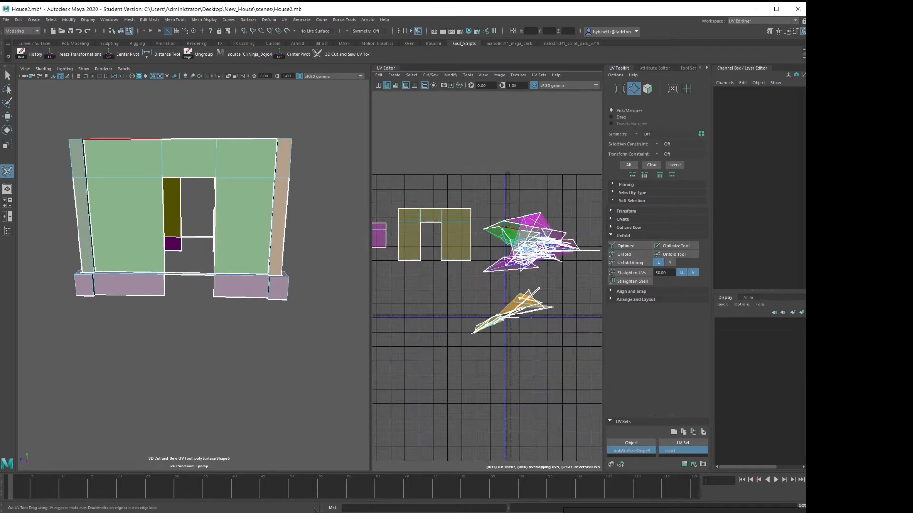
pyautogui.keyDown('shift'); pyautogui.rightClick(533, 231); pyautogui.keyUp('shift')
pyautogui.click(533, 252)
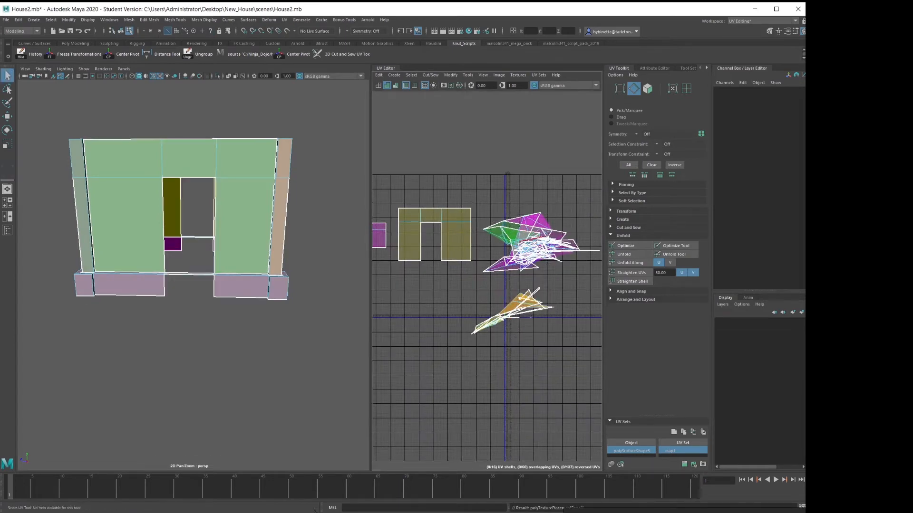
pyautogui.click(533, 306)
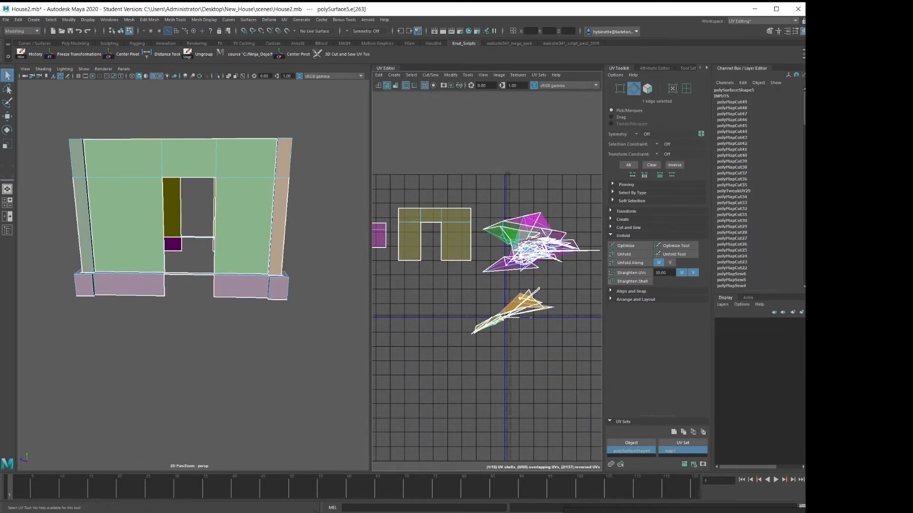
# Move the corner post's green UV shell and the back wall's UV shell up above the UV grid
pyautogui.moveTo(532, 241); pyautogui.dragTo(500, 228, button='right')
pyautogui.click(502, 233)
pyautogui.press('w')
pyautogui.moveTo(521, 241); pyautogui.dragTo(461, 150)
pyautogui.click(523, 202)
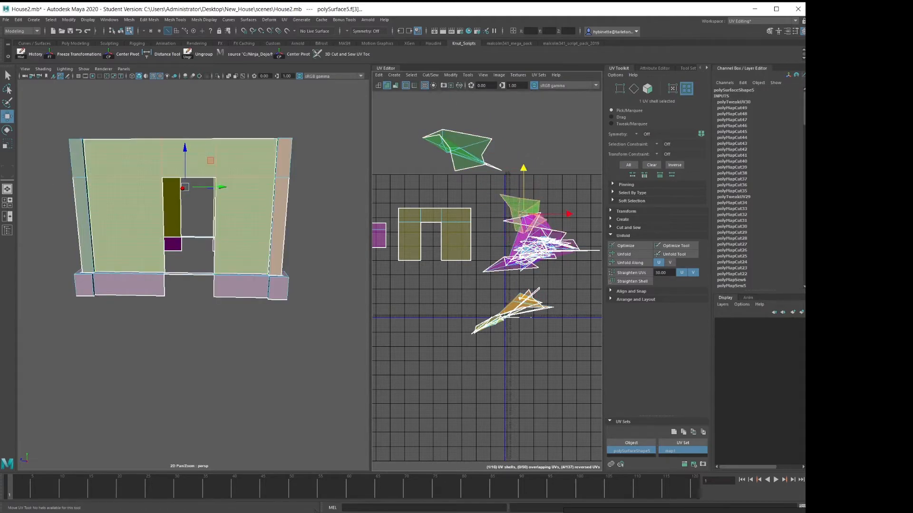
pyautogui.moveTo(524, 168); pyautogui.dragTo(523, 114)
# Move the base trim's tangled UV shell below the front wall's shell and the opposite side wall's shell beneath it
pyautogui.click(537, 248)
pyautogui.moveTo(533, 250); pyautogui.dragTo(402, 311)
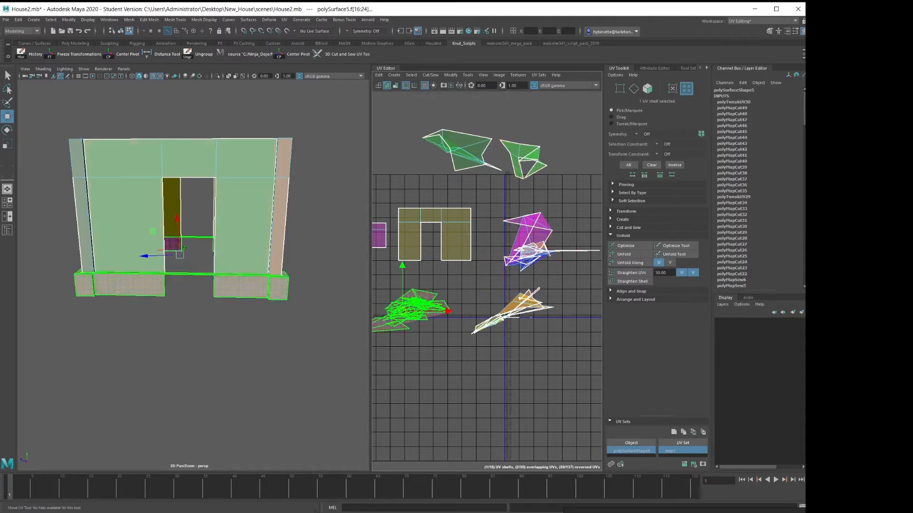
pyautogui.click(527, 261)
pyautogui.moveTo(530, 215); pyautogui.dragTo(439, 361)
# Select the orange corner-post UV shell and shift it slightly to the right along U
pyautogui.click(530, 234)
pyautogui.click(532, 250)
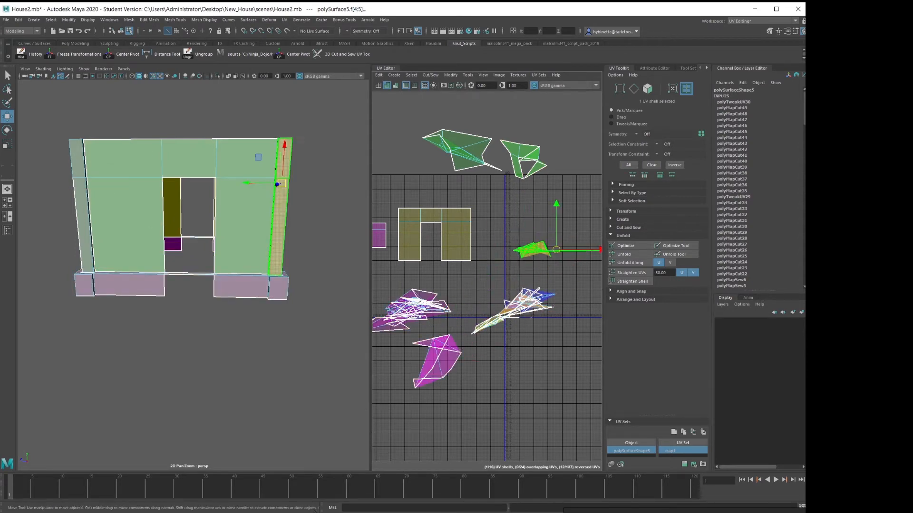
pyautogui.moveTo(600, 250); pyautogui.dragTo(608, 249)
# Select the green corner-post UV shell and examine which part of the house it covers
pyautogui.moveTo(234, 161); pyautogui.dragTo(198, 161, button='right')
pyautogui.rightClick(470, 155)
pyautogui.moveTo(470, 154); pyautogui.dragTo(440, 144, button='right')
pyautogui.click(457, 146)
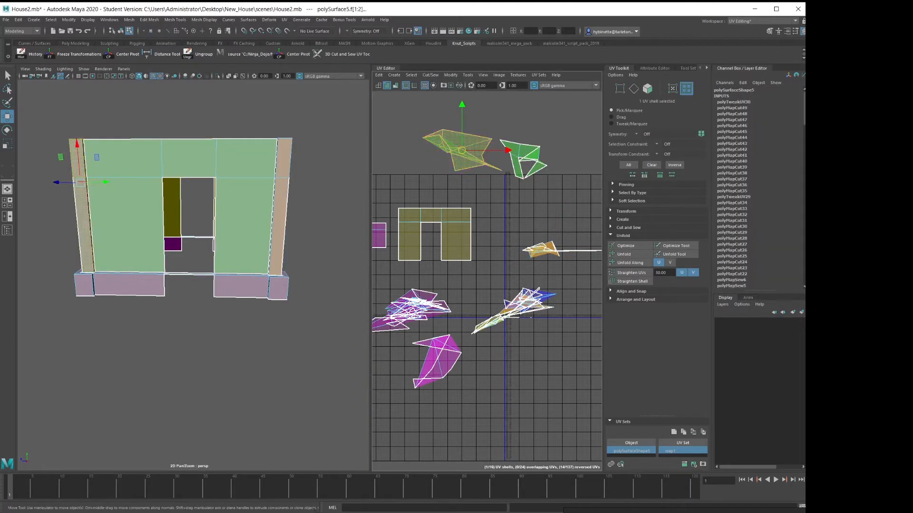
pyautogui.keyDown('alt'); pyautogui.moveTo(157, 195); pyautogui.dragTo(238, 197); pyautogui.keyUp('alt')
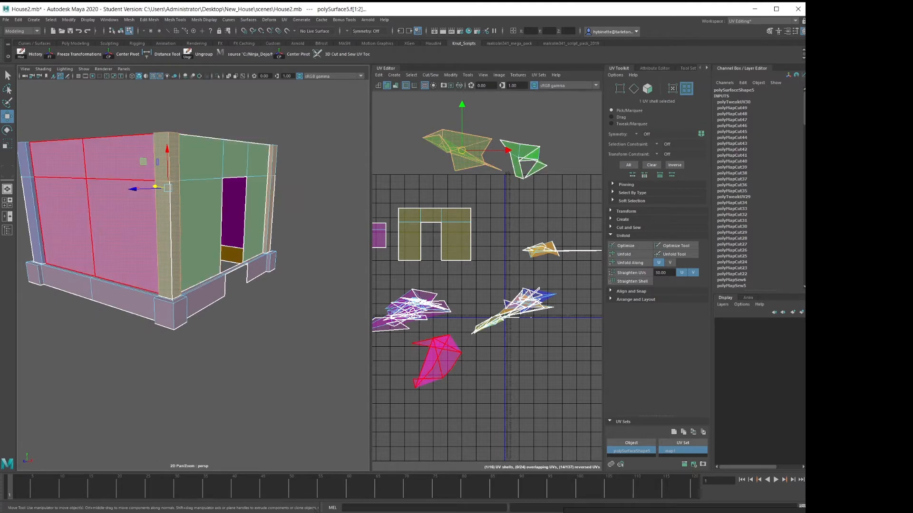
# Move the opposite side wall's UV shell further down, clear of the base trim's shell, and select the back wall's shell
pyautogui.click(114, 204)
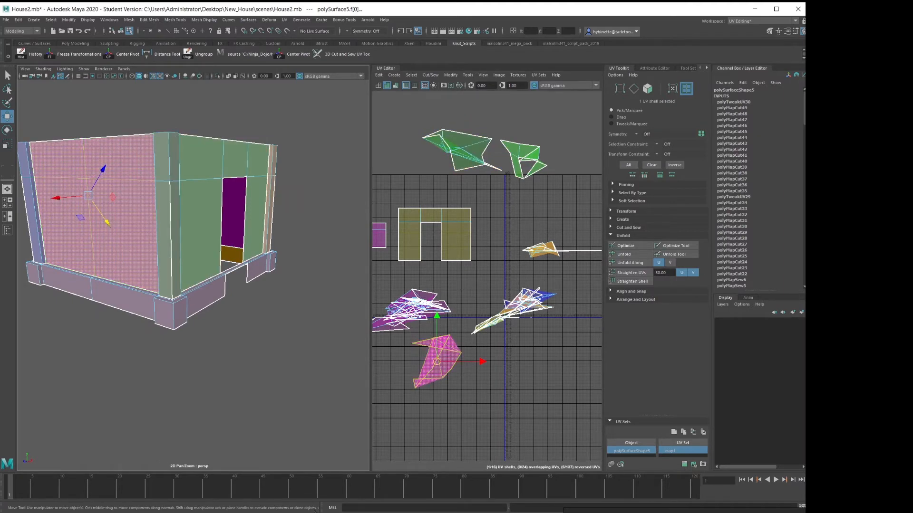
pyautogui.keyDown('alt'); pyautogui.moveTo(430, 347); pyautogui.dragTo(477, 365, button='middle'); pyautogui.keyUp('alt')
pyautogui.moveTo(483, 379); pyautogui.dragTo(465, 405)
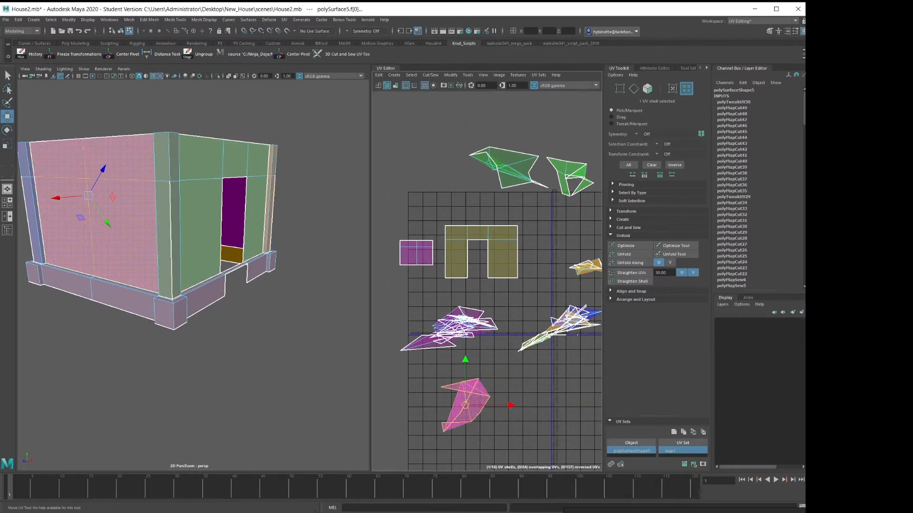
pyautogui.click(248, 185)
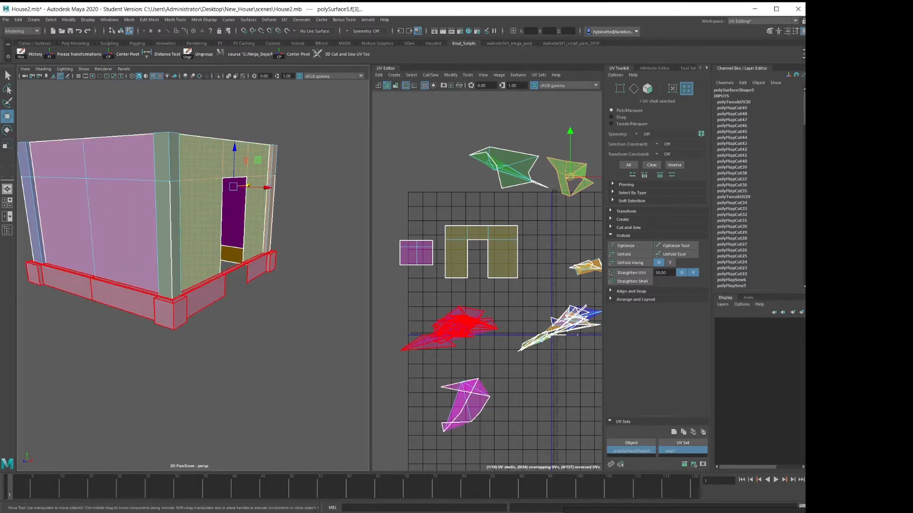
# Select the opposite side wall's tangled UV shell, checking which wall it covers, and unfold it
pyautogui.click(105, 292)
pyautogui.keyDown('alt'); pyautogui.moveTo(106, 291); pyautogui.dragTo(218, 285); pyautogui.keyUp('alt')
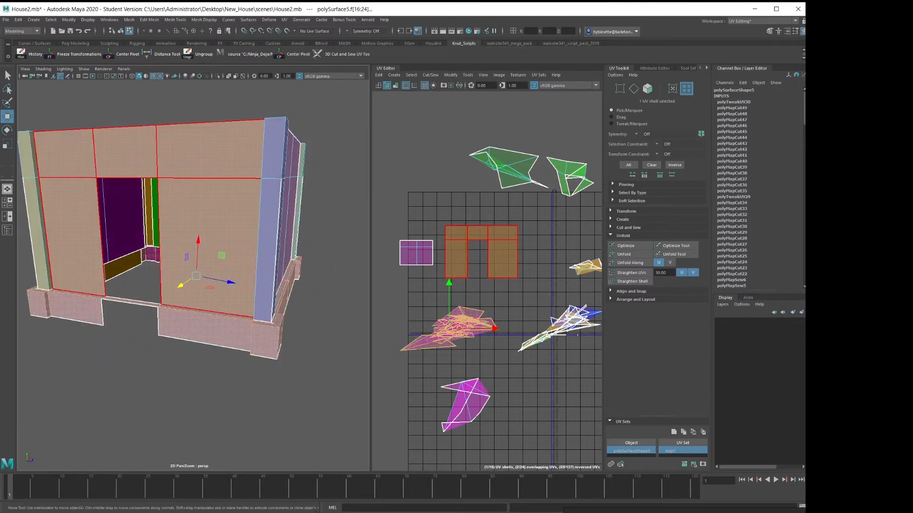
pyautogui.click(185, 229)
pyautogui.keyDown('alt'); pyautogui.moveTo(185, 228); pyautogui.dragTo(158, 196); pyautogui.keyUp('alt')
pyautogui.click(209, 218)
pyautogui.click(272, 209)
pyautogui.keyDown('alt'); pyautogui.moveTo(272, 209); pyautogui.dragTo(183, 214); pyautogui.keyUp('alt')
pyautogui.keyDown('alt'); pyautogui.moveTo(485, 362); pyautogui.dragTo(485, 317, button='middle'); pyautogui.keyUp('alt')
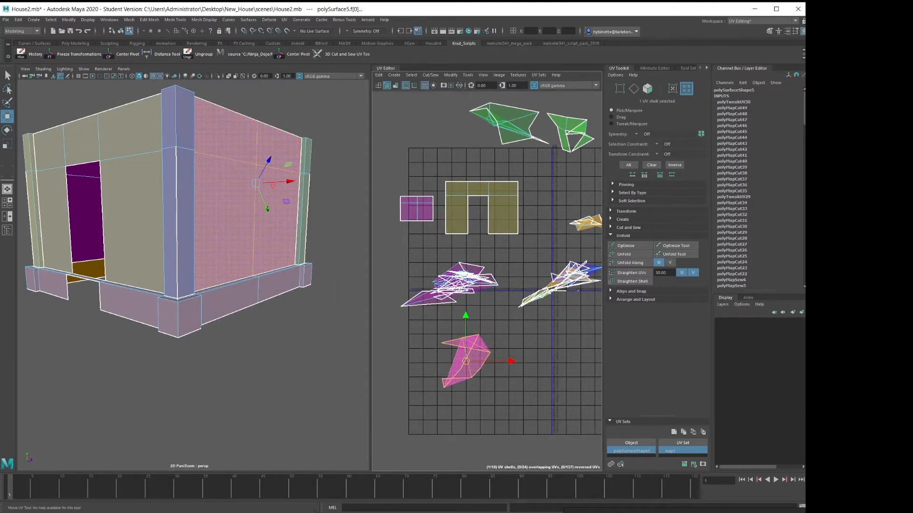
pyautogui.keyDown('shift'); pyautogui.moveTo(483, 348); pyautogui.dragTo(418, 346, button='right'); pyautogui.keyUp('shift')
# Unfold the back wall's doorway UV shell and move it outside the UV grid, beside the small rectangular shell
pyautogui.keyDown('alt'); pyautogui.moveTo(309, 238); pyautogui.dragTo(190, 230); pyautogui.keyUp('alt')
pyautogui.click(190, 216)
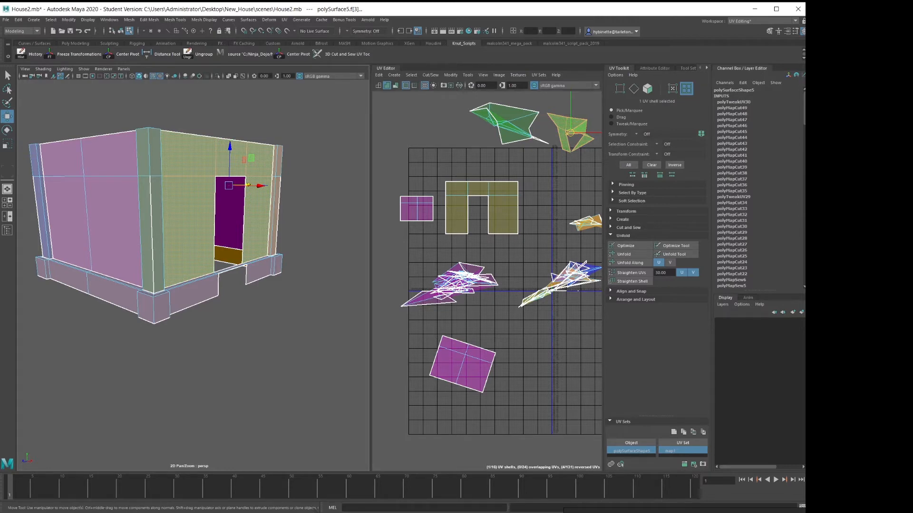
pyautogui.press('g')
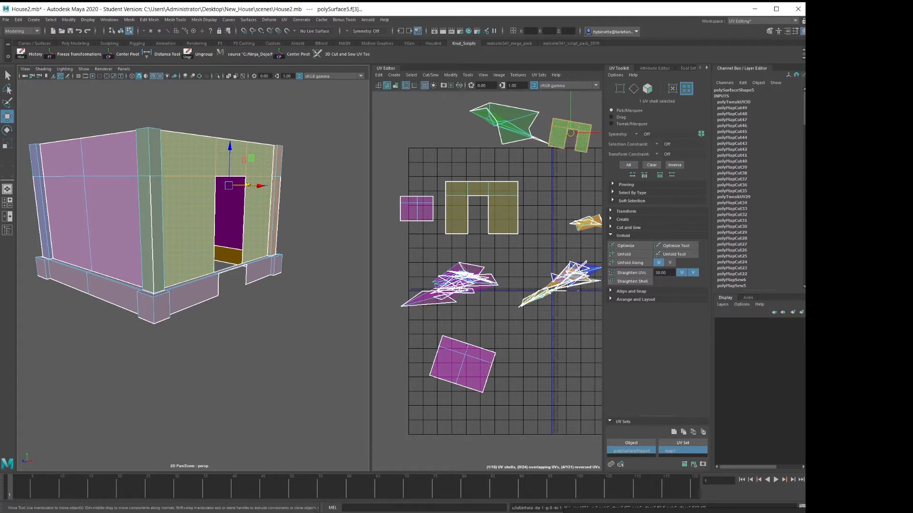
pyautogui.moveTo(571, 132); pyautogui.dragTo(372, 208)
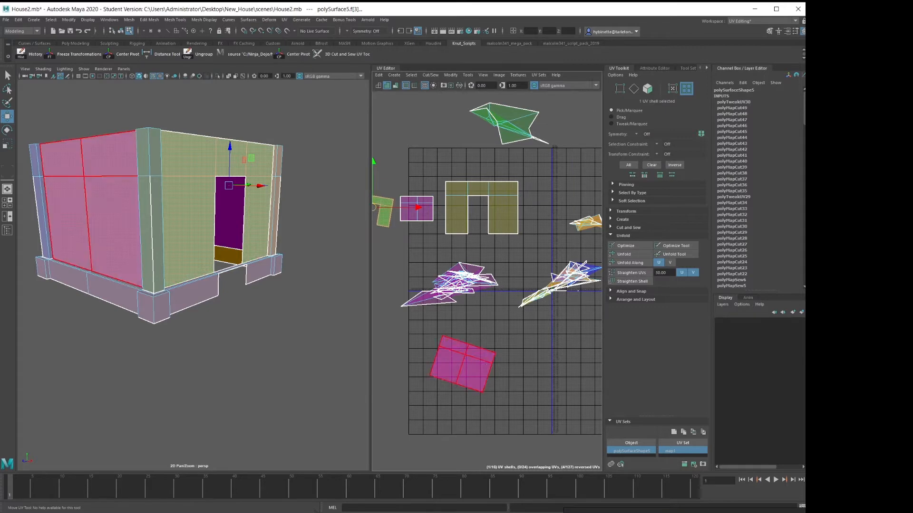
# Move the unfolded side wall's UV shell beside the front wall's shell and widen the UV Editor's view
pyautogui.click(463, 364)
pyautogui.moveTo(462, 364); pyautogui.dragTo(550, 223)
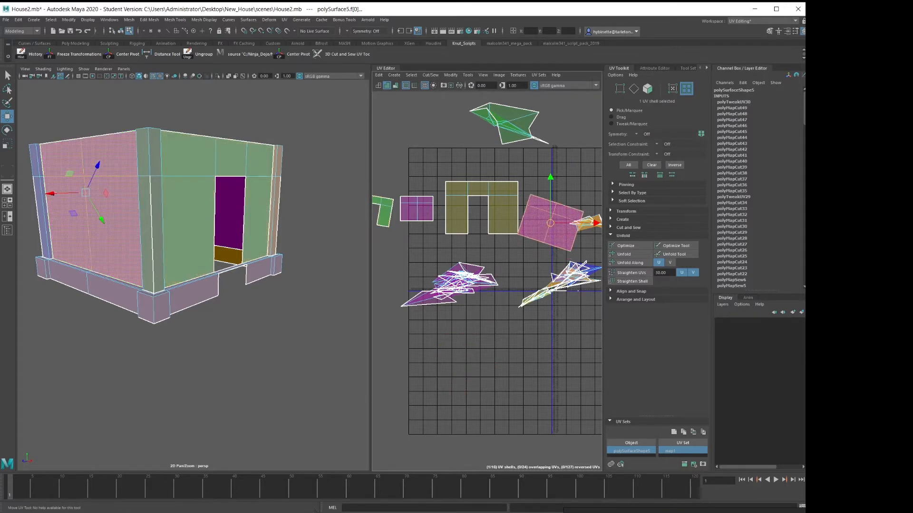
pyautogui.moveTo(370, 228); pyautogui.dragTo(304, 229)
pyautogui.scroll(1, 338, 231)
pyautogui.keyDown('alt'); pyautogui.moveTo(338, 231); pyautogui.dragTo(449, 266, button='middle'); pyautogui.keyUp('alt')
pyautogui.scroll(1, 402, 250)
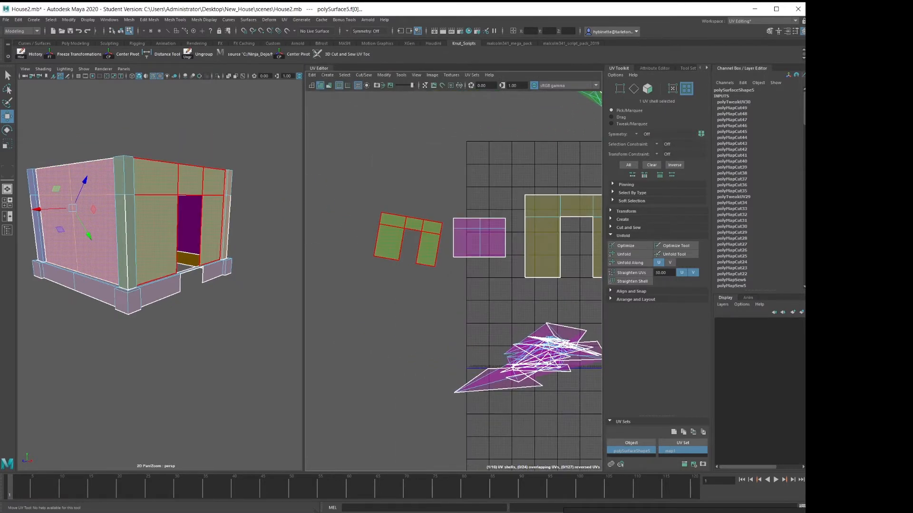
# Orient the back wall's UV shell to the two bottom edges on either side of its doorway
pyautogui.moveTo(408, 263); pyautogui.dragTo(387, 246, button='right')
pyautogui.click(394, 251)
pyautogui.rightClick(384, 258)
pyautogui.click(386, 260)
pyautogui.keyDown('shift'); pyautogui.click(425, 265); pyautogui.keyUp('shift')
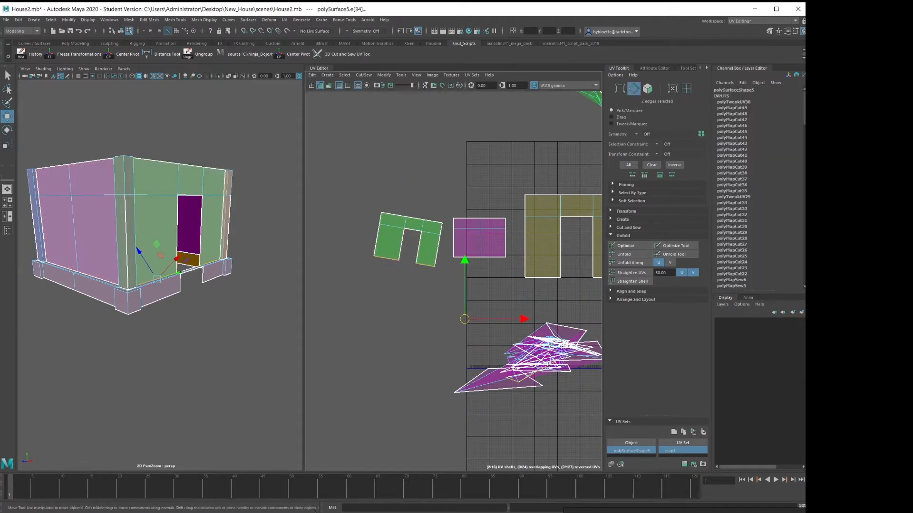
pyautogui.rightClick(403, 296)
pyautogui.rightClick(403, 296)
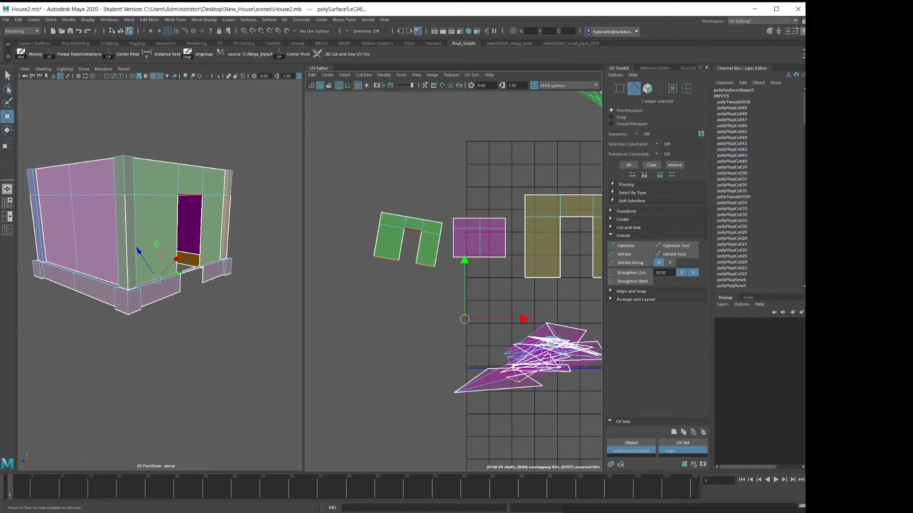
pyautogui.rightClick(411, 231)
pyautogui.moveTo(411, 232); pyautogui.dragTo(378, 220, button='right')
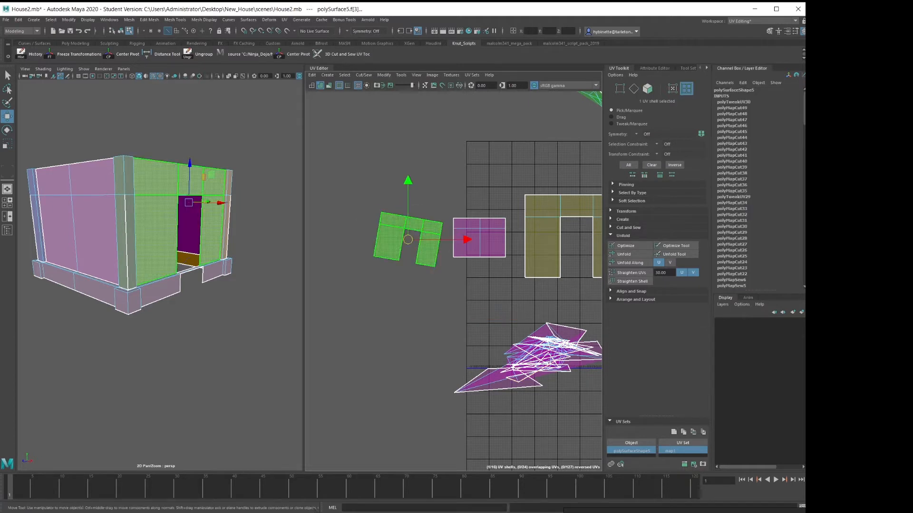
pyautogui.hotkey('ctrl', 'z')
pyautogui.keyDown('shift'); pyautogui.rightClick(386, 304); pyautogui.keyUp('shift')
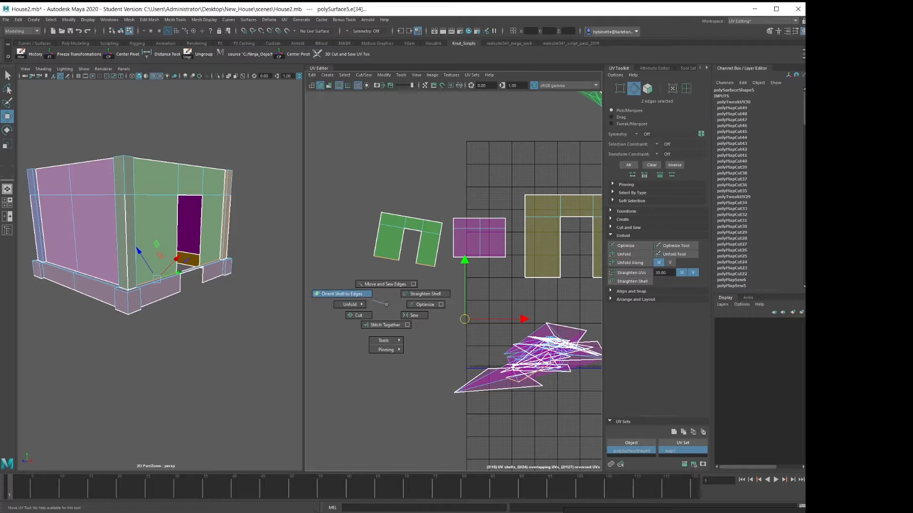
pyautogui.keyDown('shift'); pyautogui.moveTo(386, 304); pyautogui.dragTo(346, 296, button='right'); pyautogui.keyUp('shift')
# Orient the tilted side wall's UV shell to its two bottom edges
pyautogui.keyDown('alt'); pyautogui.moveTo(537, 285); pyautogui.dragTo(317, 282, button='middle'); pyautogui.keyUp('alt')
pyautogui.moveTo(481, 282); pyautogui.dragTo(450, 272, button='right')
pyautogui.rightClick(481, 282)
pyautogui.click(481, 262)
pyautogui.click(447, 283)
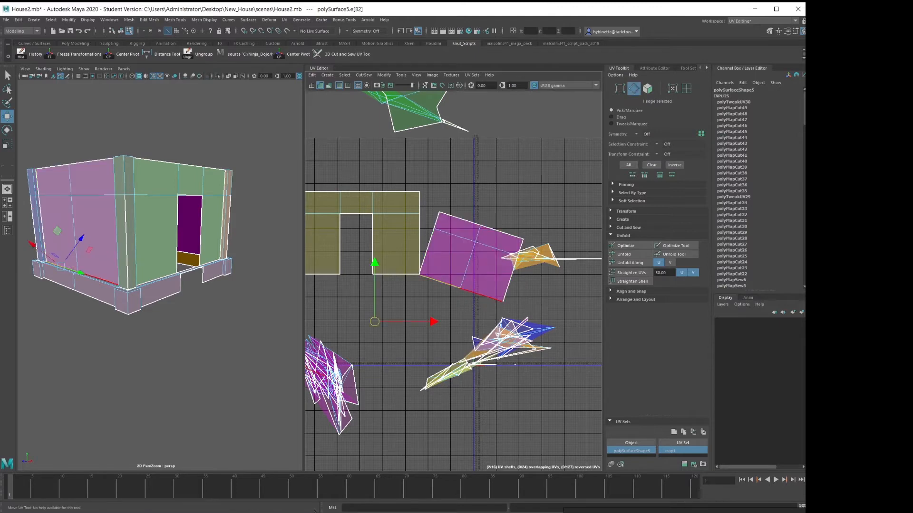
pyautogui.keyDown('shift'); pyautogui.click(478, 293); pyautogui.keyUp('shift')
pyautogui.keyDown('shift'); pyautogui.rightClick(464, 312); pyautogui.keyUp('shift')
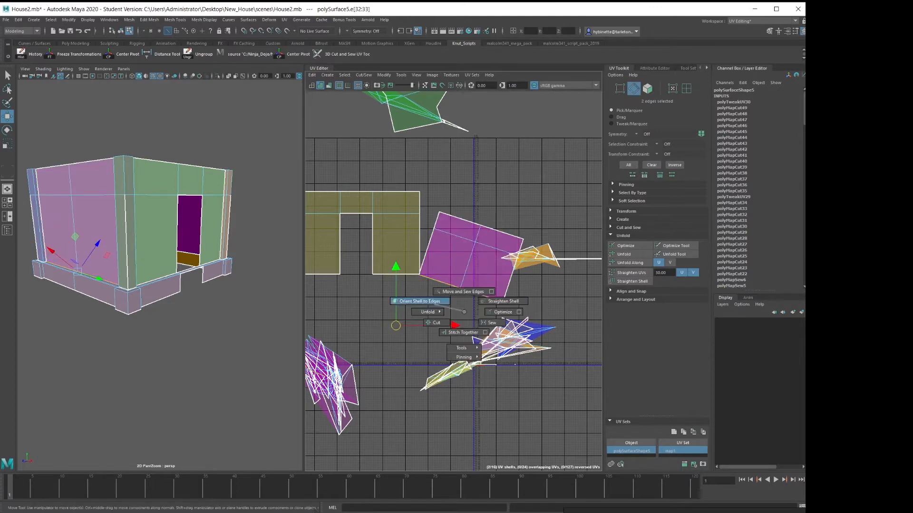
pyautogui.keyDown('shift'); pyautogui.moveTo(426, 303); pyautogui.dragTo(424, 302, button='right'); pyautogui.keyUp('shift')
# Place the straightened side wall's UV shell above the small rectangular shell and move the front wall's shell up beside it
pyautogui.keyDown('alt'); pyautogui.moveTo(424, 303); pyautogui.dragTo(516, 350, button='middle'); pyautogui.keyUp('alt')
pyautogui.scroll(-1, 576, 330)
pyautogui.click(561, 290)
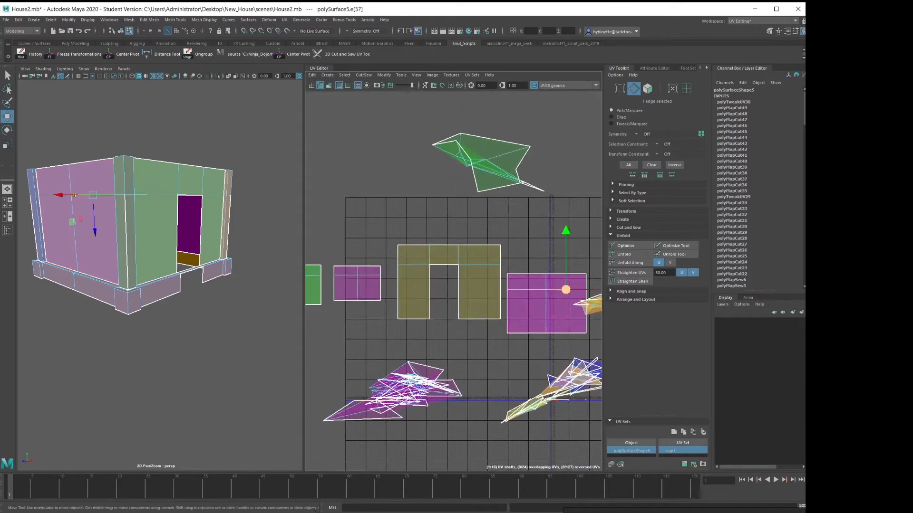
pyautogui.moveTo(562, 290); pyautogui.dragTo(529, 280, button='right')
pyautogui.moveTo(546, 304); pyautogui.dragTo(343, 233)
pyautogui.click(449, 281)
pyautogui.moveTo(448, 279); pyautogui.dragTo(441, 234)
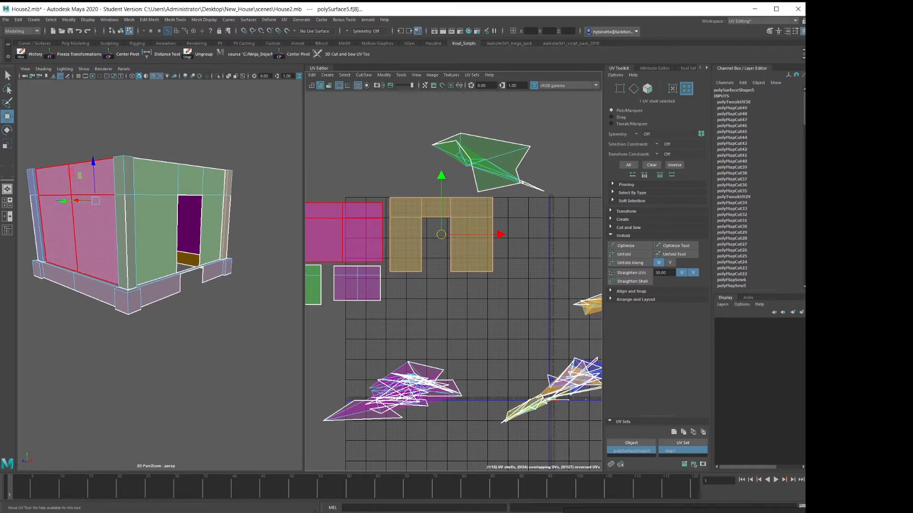
# Select the green corner post's UV shell and move it along U, away from the wall shells
pyautogui.keyDown('alt'); pyautogui.moveTo(441, 234); pyautogui.dragTo(416, 210, button='middle'); pyautogui.keyUp('alt')
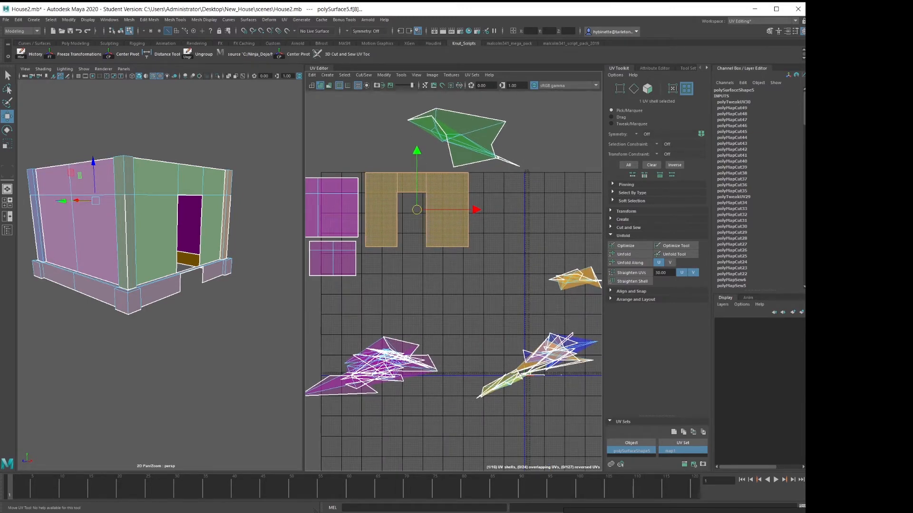
pyautogui.keyDown('alt'); pyautogui.moveTo(125, 222); pyautogui.dragTo(149, 224); pyautogui.keyUp('alt')
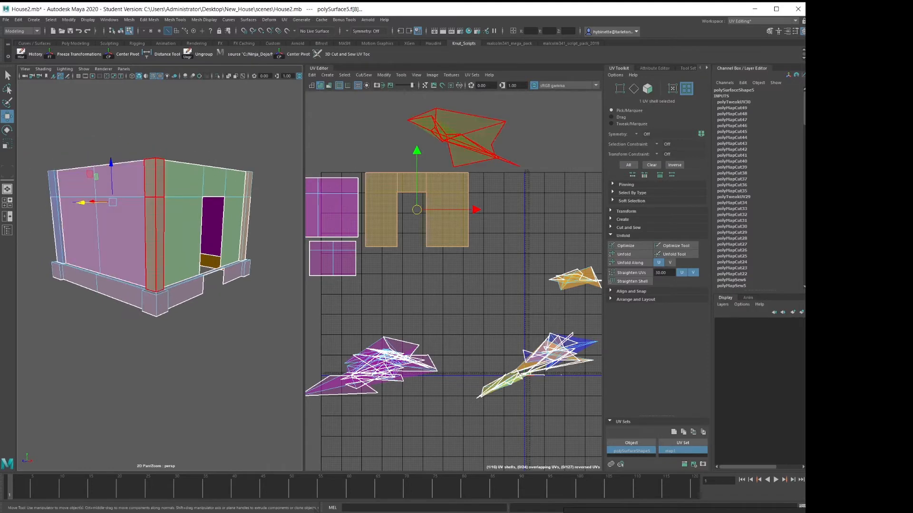
pyautogui.moveTo(158, 220); pyautogui.dragTo(194, 209, button='right')
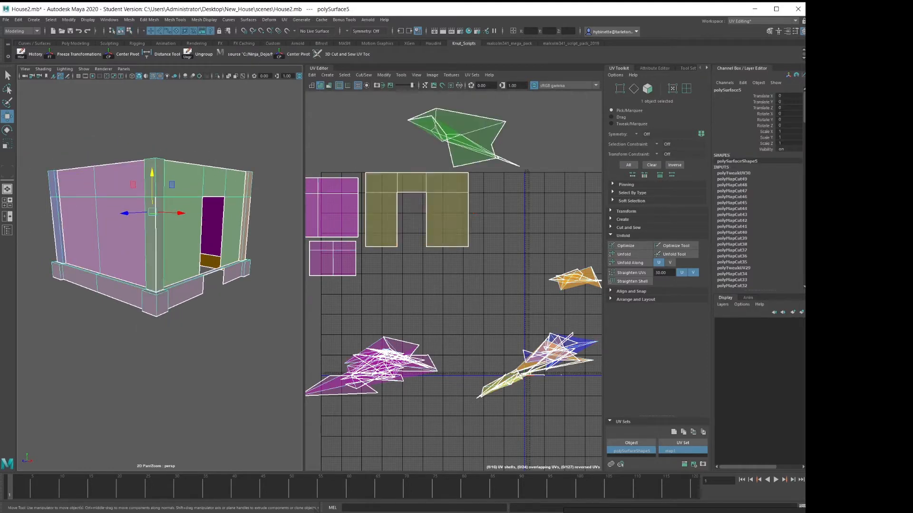
pyautogui.rightClick(157, 150)
pyautogui.moveTo(157, 188); pyautogui.dragTo(123, 188, button='right')
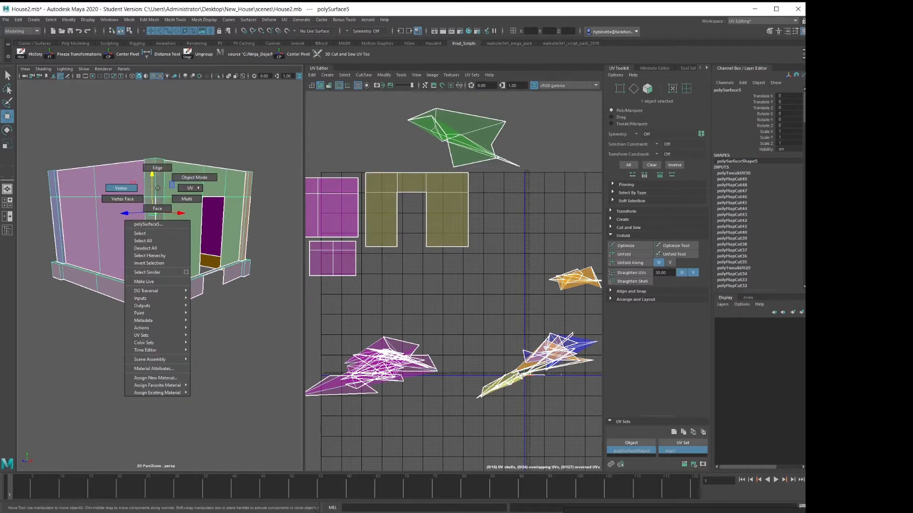
pyautogui.moveTo(167, 167); pyautogui.dragTo(208, 175, button='right')
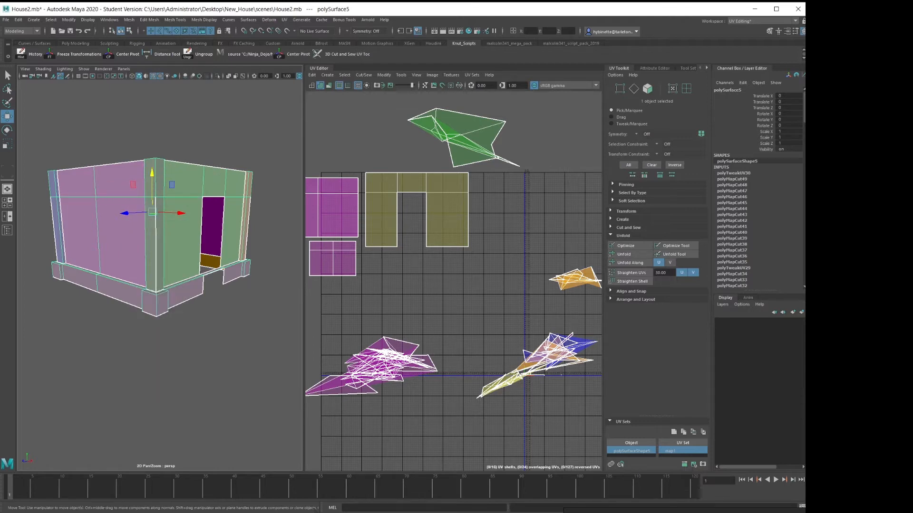
pyautogui.moveTo(381, 354); pyautogui.dragTo(354, 343, button='right')
pyautogui.click(471, 133)
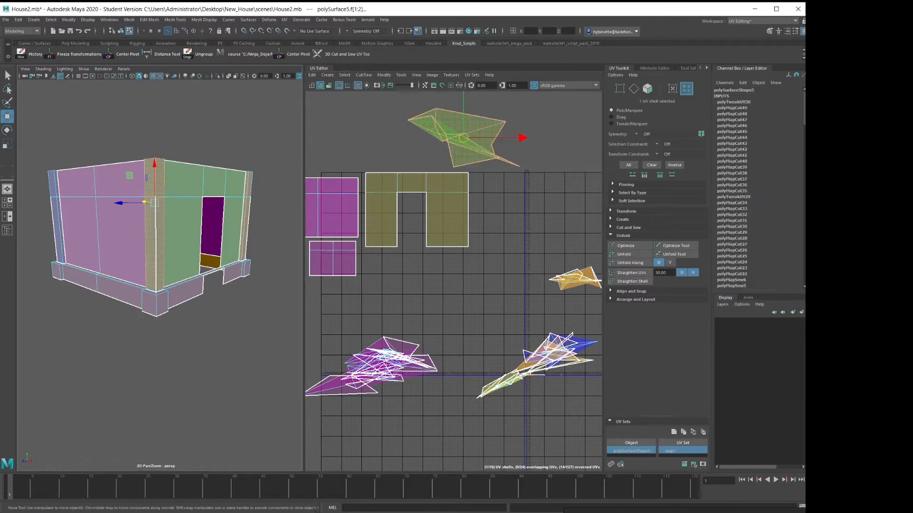
pyautogui.scroll(-2, 530, 282)
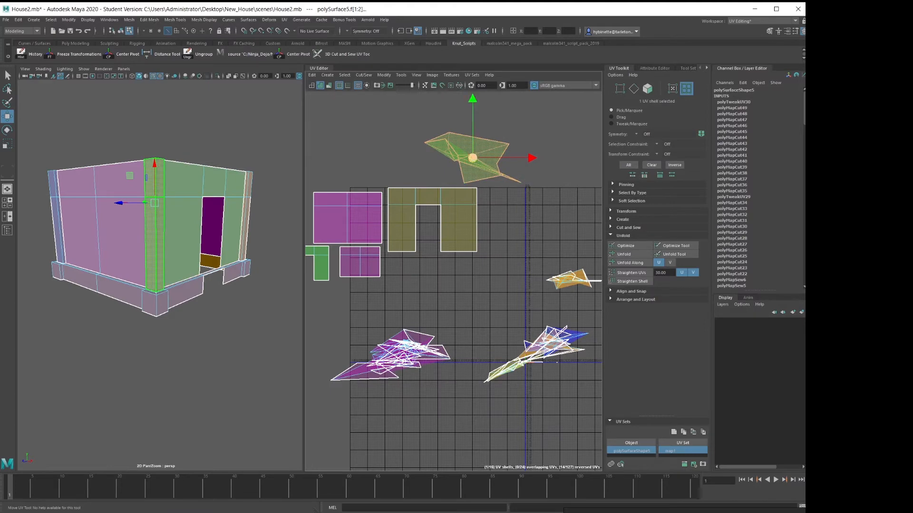
pyautogui.moveTo(472, 157); pyautogui.dragTo(532, 149)
pyautogui.keyDown('alt'); pyautogui.moveTo(533, 157); pyautogui.dragTo(516, 158, button='middle'); pyautogui.keyUp('alt')
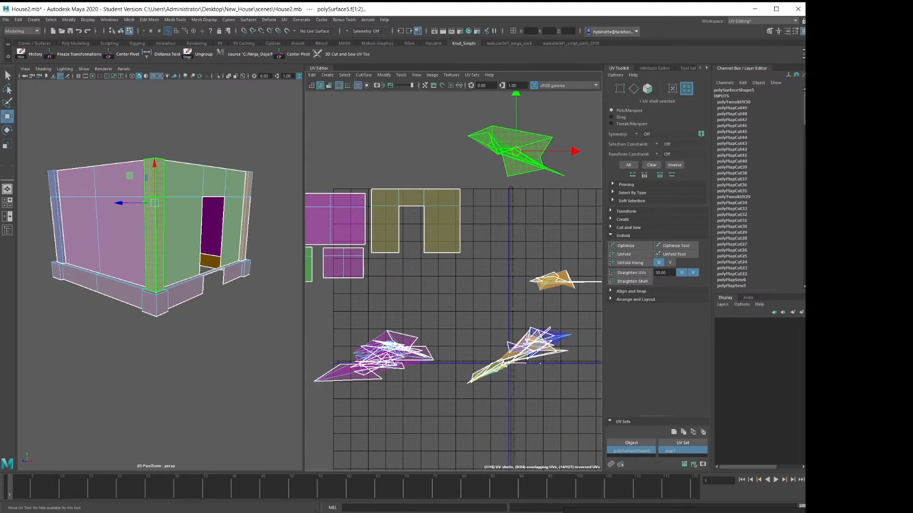
# Unfold the green corner post's UV shell and isolate the post in the 3D view
pyautogui.keyDown('shift'); pyautogui.moveTo(499, 153); pyautogui.dragTo(492, 154, button='right'); pyautogui.keyUp('shift')
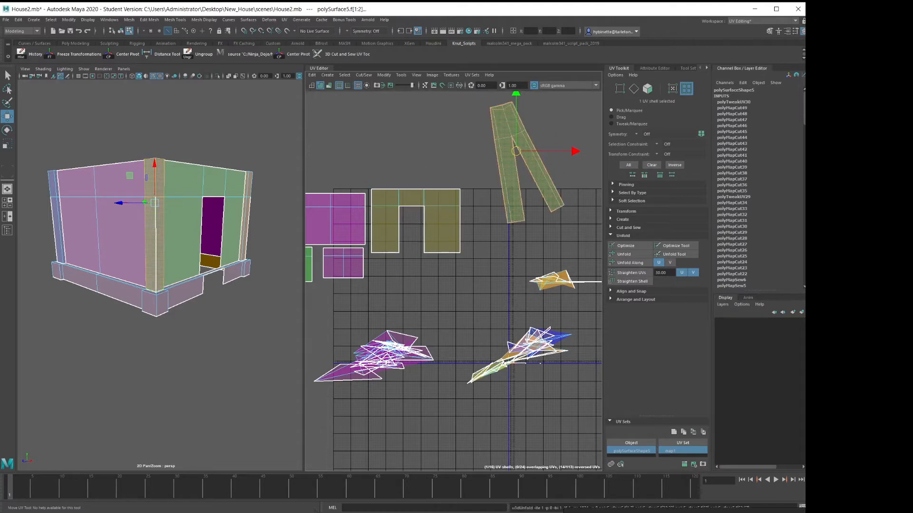
pyautogui.click(485, 154)
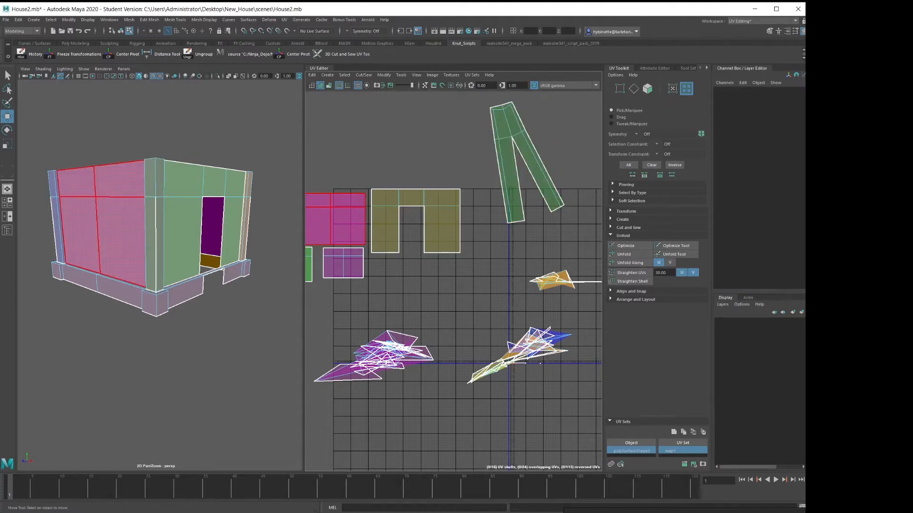
pyautogui.keyDown('alt'); pyautogui.moveTo(85, 214); pyautogui.dragTo(114, 214, button='right'); pyautogui.keyUp('alt')
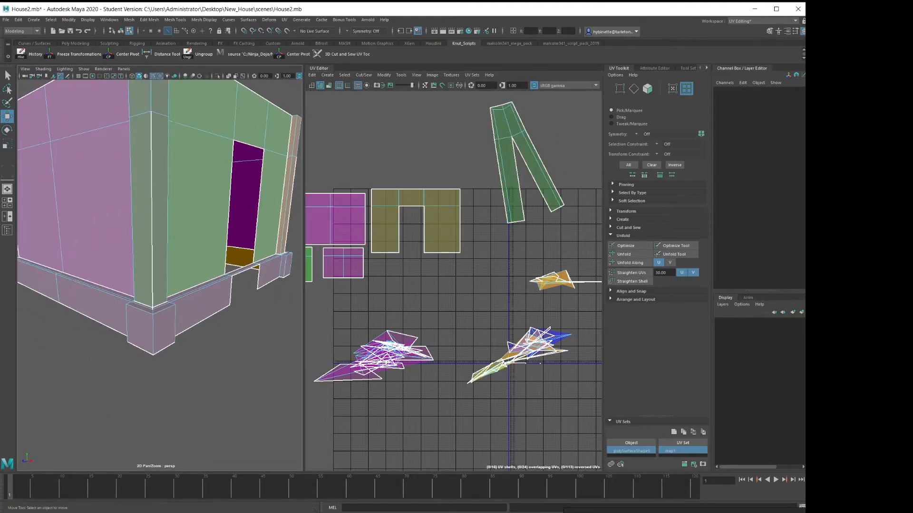
pyautogui.click(155, 205)
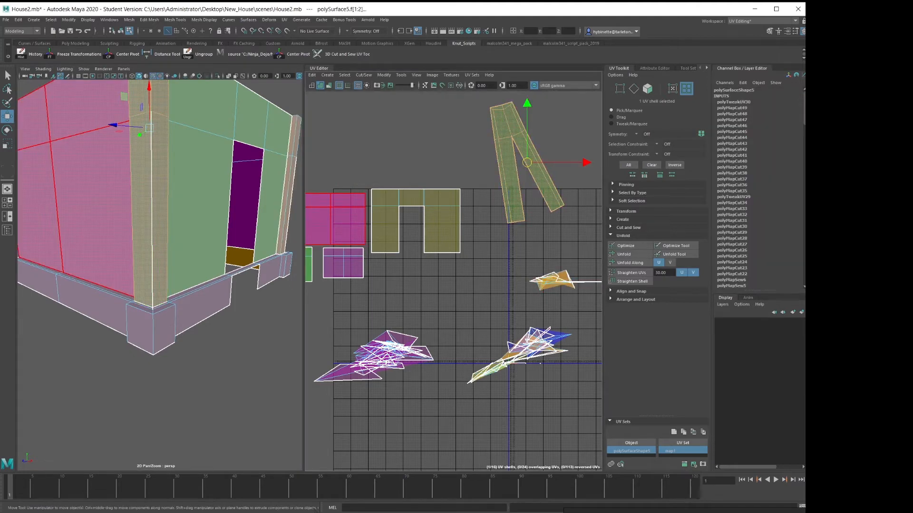
pyautogui.hotkey('ctrl', '1')
pyautogui.keyDown('alt'); pyautogui.moveTo(95, 204); pyautogui.dragTo(164, 200); pyautogui.keyUp('alt')
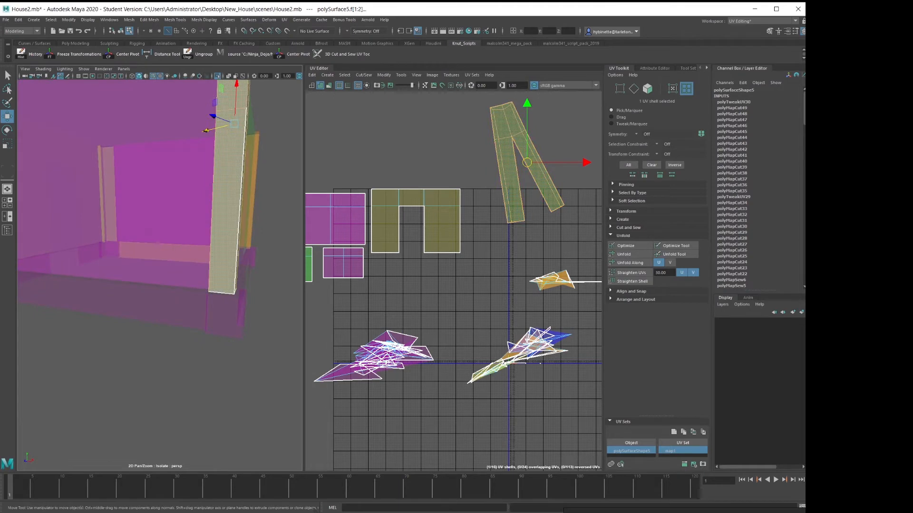
pyautogui.click(164, 371)
pyautogui.keyDown('alt'); pyautogui.moveTo(164, 370); pyautogui.dragTo(107, 385); pyautogui.keyUp('alt')
# Select the open seam edges between the corner post's two UV strips, sew them and try stitching them together from A to B
pyautogui.rightClick(522, 192)
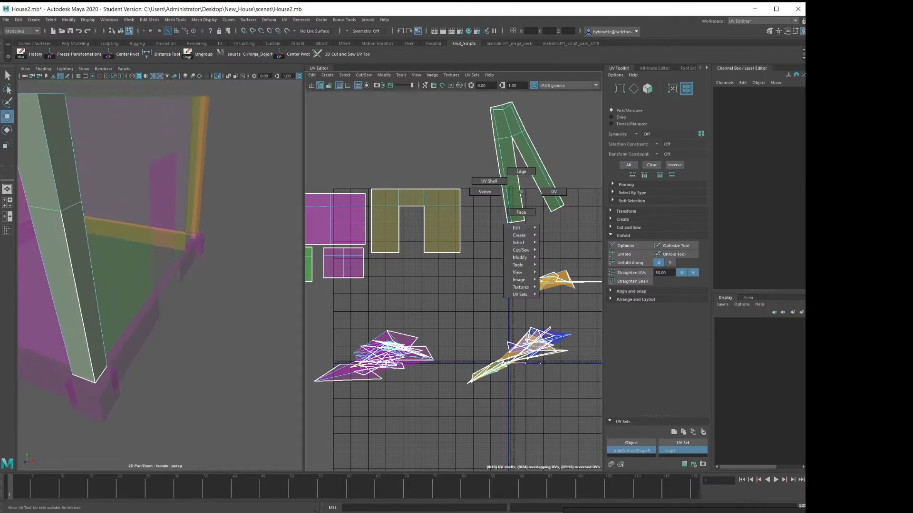
pyautogui.moveTo(521, 192); pyautogui.dragTo(521, 171, button='right')
pyautogui.click(516, 171)
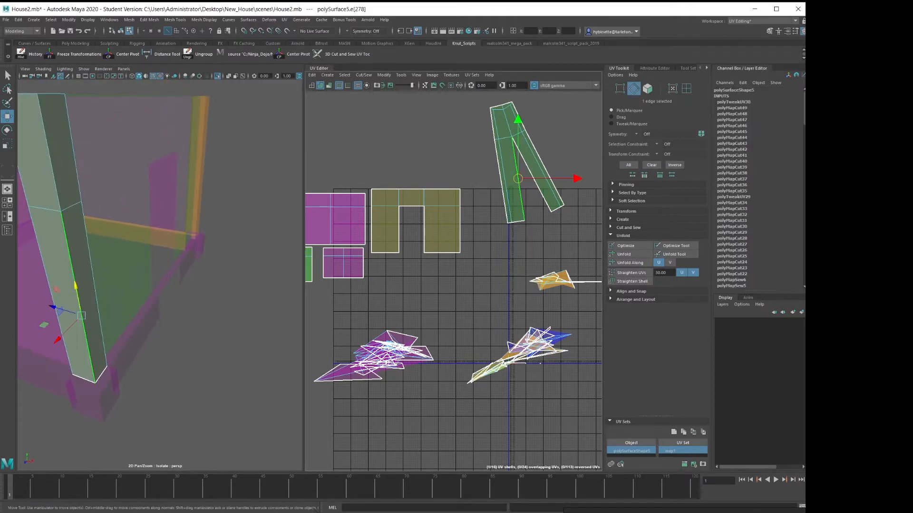
pyautogui.press('q')
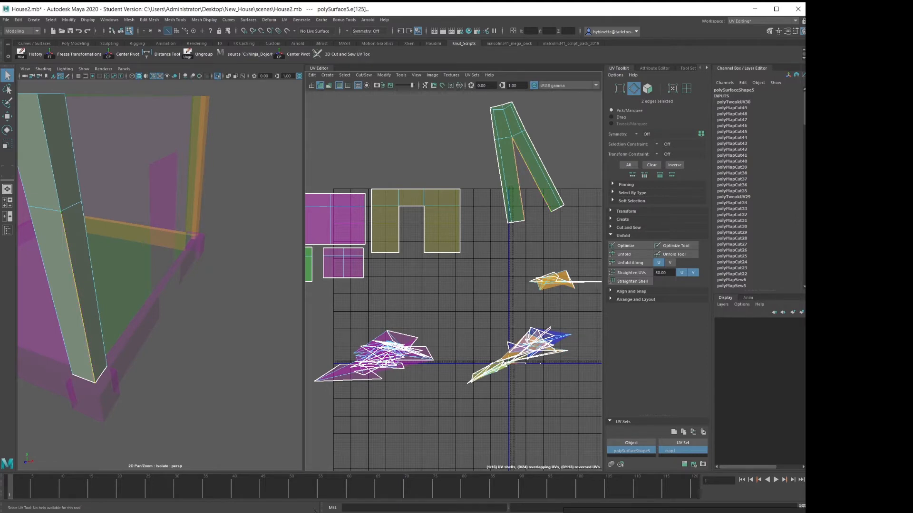
pyautogui.click(628, 228)
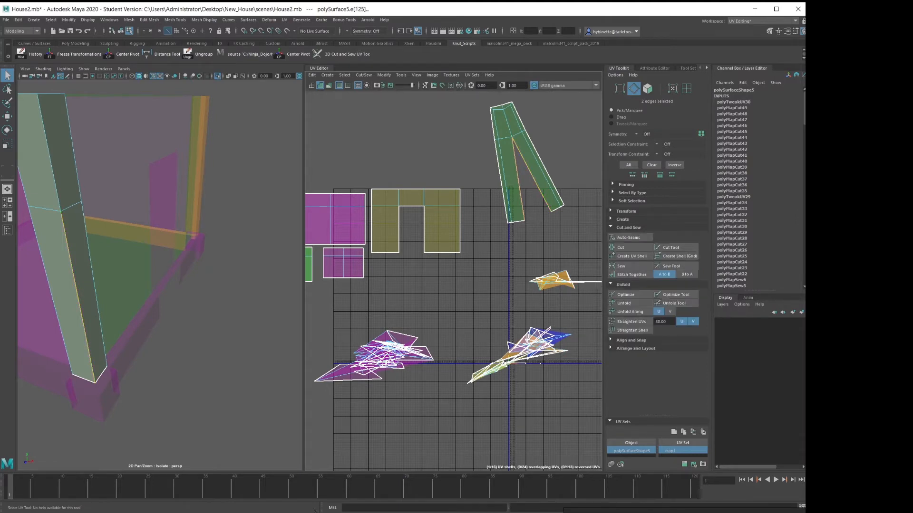
pyautogui.click(623, 266)
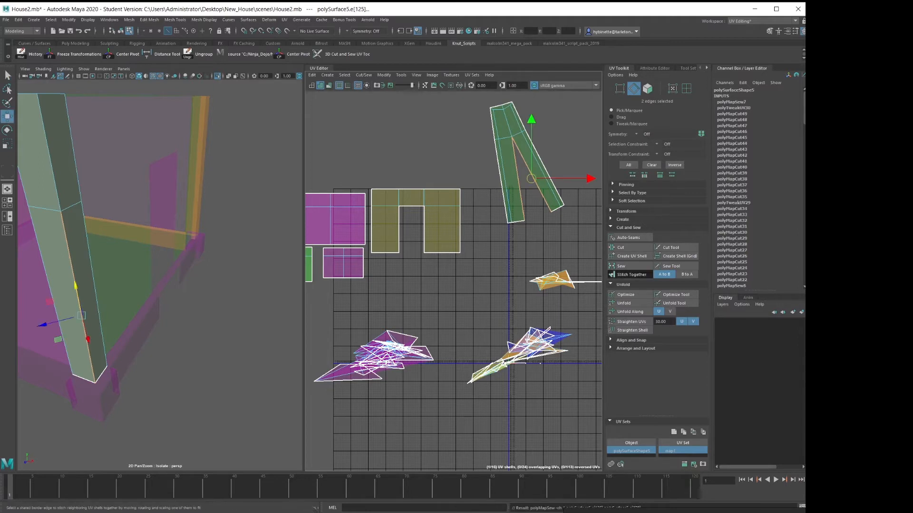
pyautogui.click(629, 275)
pyautogui.keyDown('alt'); pyautogui.moveTo(114, 257); pyautogui.dragTo(160, 230); pyautogui.keyUp('alt')
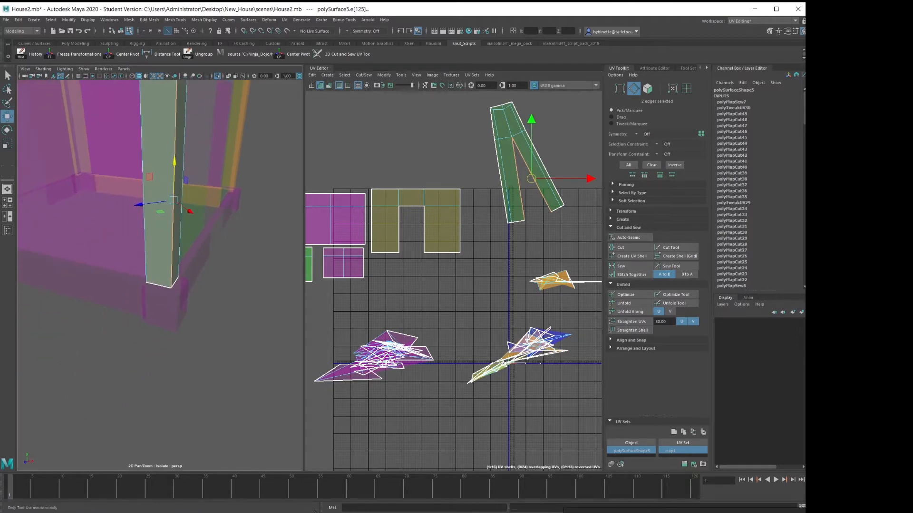
pyautogui.keyDown('alt'); pyautogui.moveTo(159, 231); pyautogui.dragTo(185, 224, button='right'); pyautogui.keyUp('alt')
pyautogui.keyDown('alt'); pyautogui.moveTo(184, 224); pyautogui.dragTo(145, 252); pyautogui.keyUp('alt')
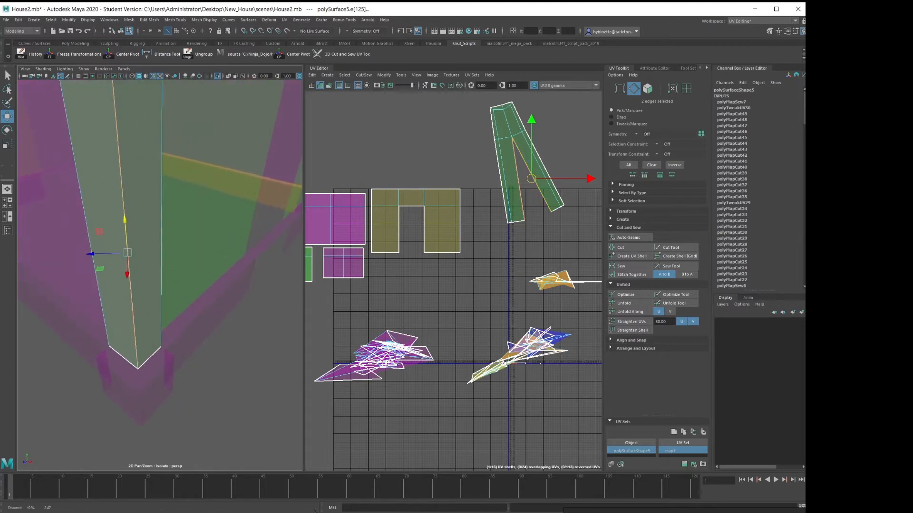
# Try moving the corner vertex at the foot of the isolated green post and undo the move
pyautogui.keyDown('alt'); pyautogui.moveTo(145, 251); pyautogui.dragTo(190, 250, button='right'); pyautogui.keyUp('alt')
pyautogui.moveTo(148, 322); pyautogui.dragTo(112, 322, button='right')
pyautogui.click(151, 421)
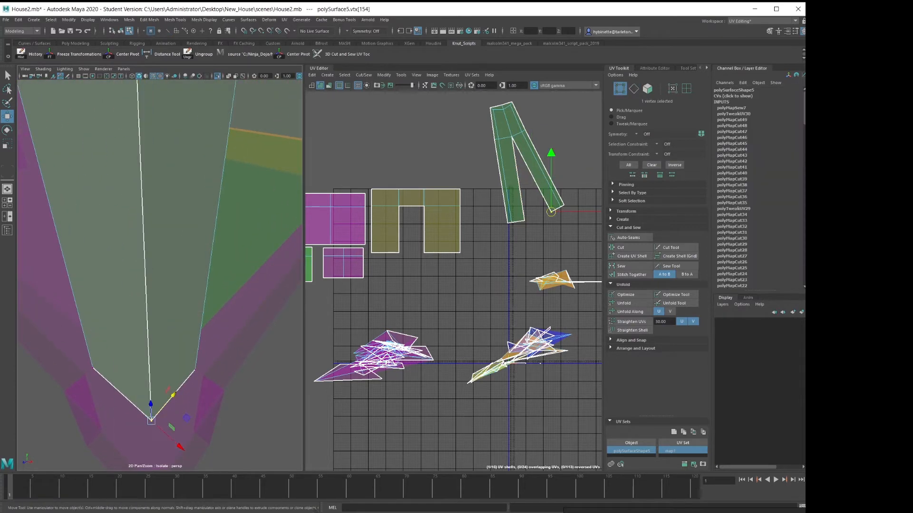
pyautogui.keyDown('alt'); pyautogui.moveTo(151, 421); pyautogui.dragTo(173, 388); pyautogui.keyUp('alt')
pyautogui.moveTo(222, 337)
pyautogui.mouseDown()
pyautogui.moveTo(212, 342)
pyautogui.moveTo(238, 333)
pyautogui.moveTo(222, 333)
pyautogui.mouseUp()
pyautogui.hotkey('ctrl', 'z')
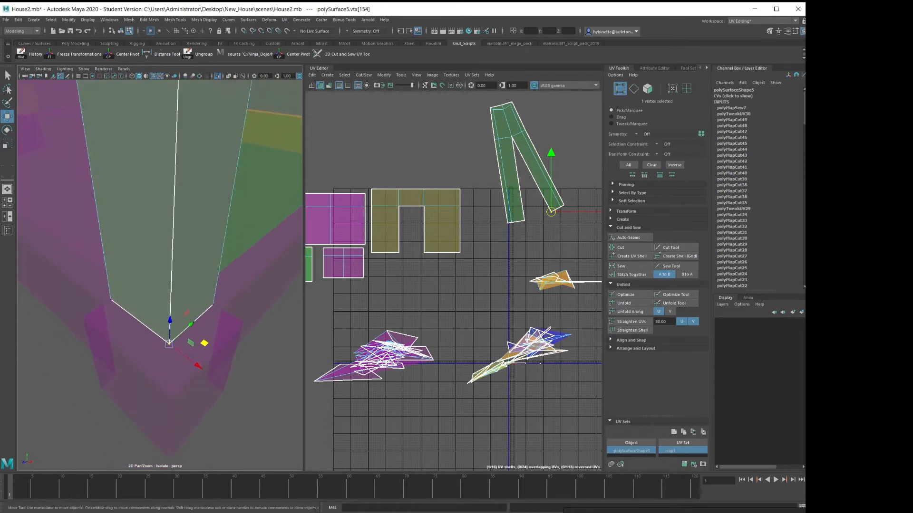
# Select both coincident vertices at the green post's foot and merge them with a threshold of 10000000, always merging for two vertices
pyautogui.moveTo(133, 366); pyautogui.dragTo(133, 408)
pyautogui.keyDown('shift'); pyautogui.rightClick(225, 410); pyautogui.keyUp('shift')
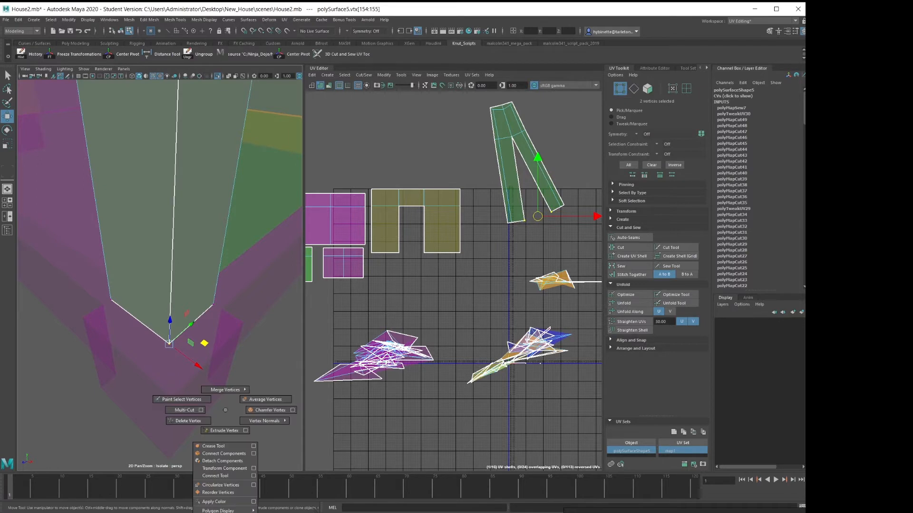
pyautogui.moveTo(225, 389)
pyautogui.keyDown('shift'); pyautogui.moveTo(230, 389); pyautogui.dragTo(229, 369, button='right'); pyautogui.keyUp('shift')
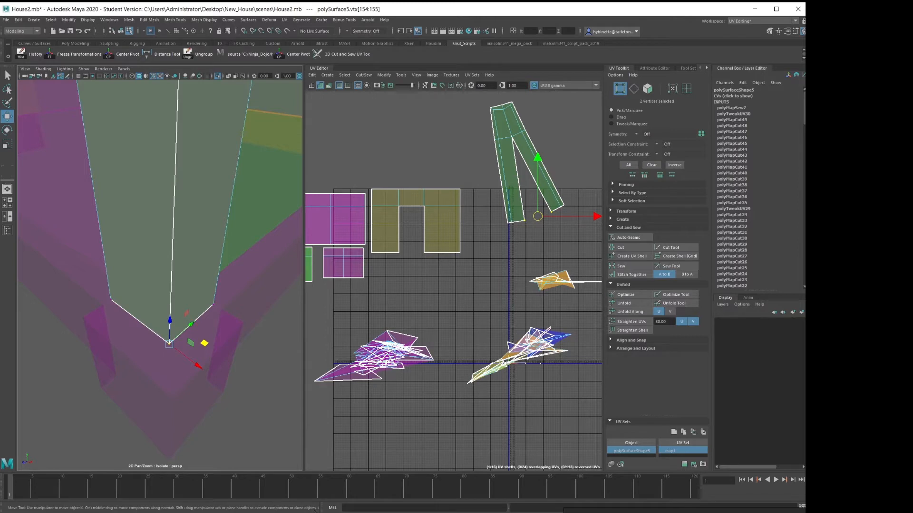
pyautogui.keyDown('shift'); pyautogui.rightClick(235, 417); pyautogui.keyUp('shift')
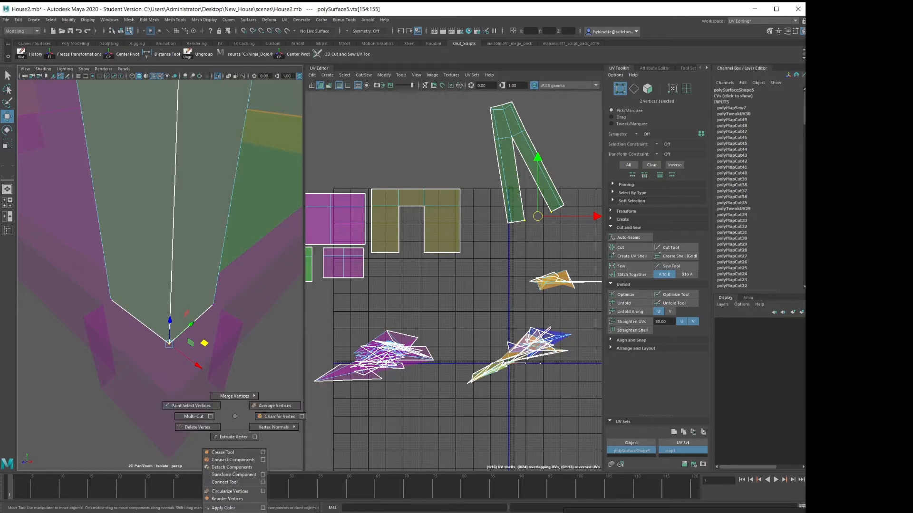
pyautogui.moveTo(235, 417)
pyautogui.keyDown('shift'); pyautogui.mouseDown(button='right')
pyautogui.moveTo(234, 389)
pyautogui.moveTo(238, 396)
pyautogui.mouseUp(button='right'); pyautogui.keyUp('shift')
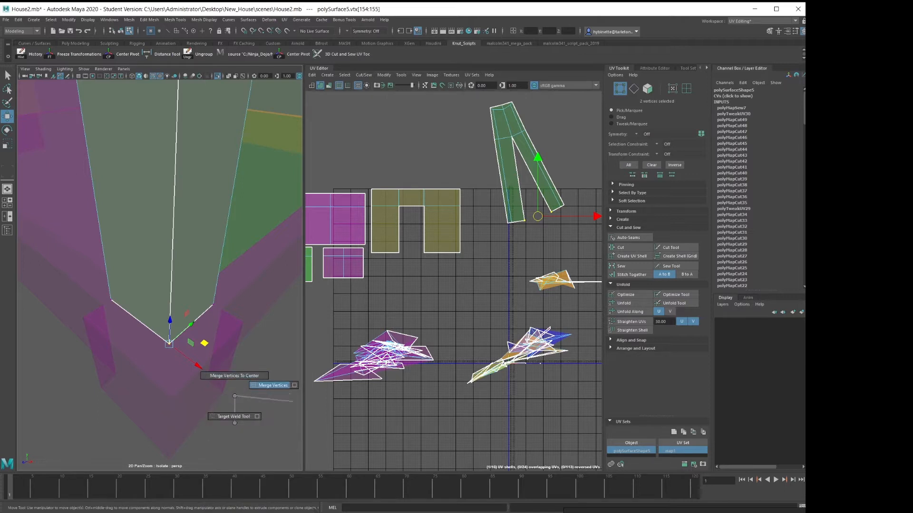
pyautogui.keyDown('shift'); pyautogui.moveTo(295, 395); pyautogui.dragTo(294, 385, button='right'); pyautogui.keyUp('shift')
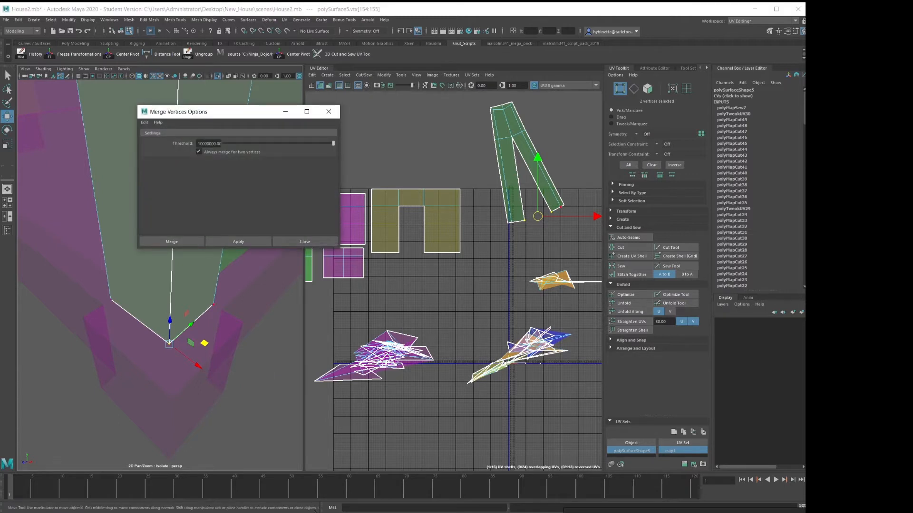
pyautogui.click(238, 241)
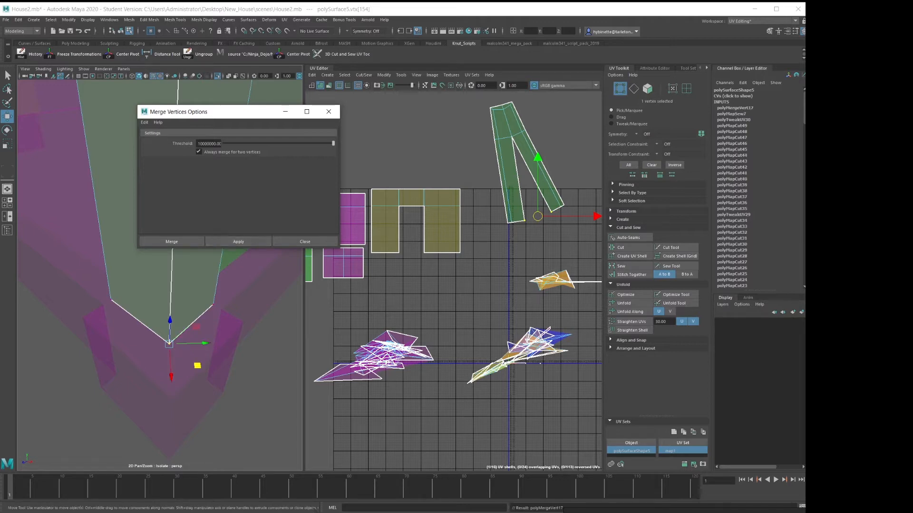
# Test the merge by moving the vertex at the green post's foot, and undo the moves
pyautogui.scroll(-4, 157, 224)
pyautogui.keyDown('alt'); pyautogui.moveTo(157, 224); pyautogui.dragTo(115, 322, button='middle'); pyautogui.keyUp('alt')
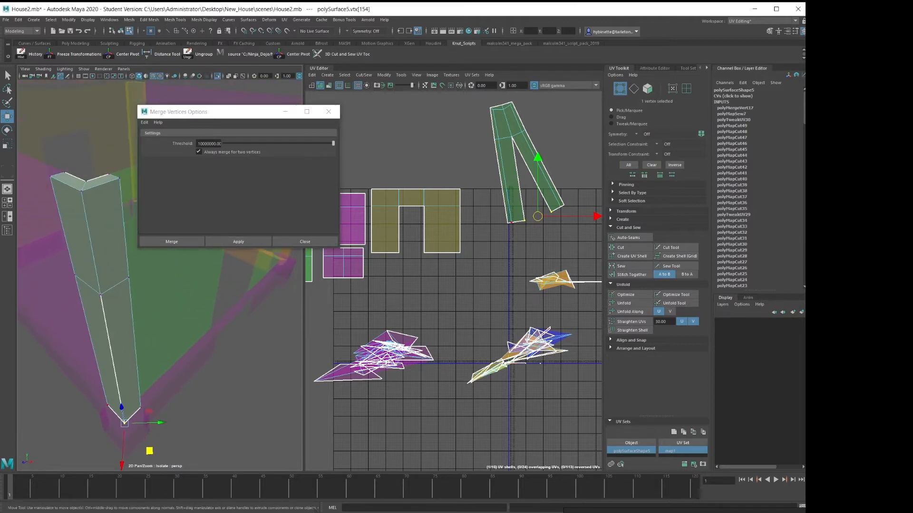
pyautogui.moveTo(115, 321); pyautogui.dragTo(152, 311, button='right')
pyautogui.scroll(6, 143, 266)
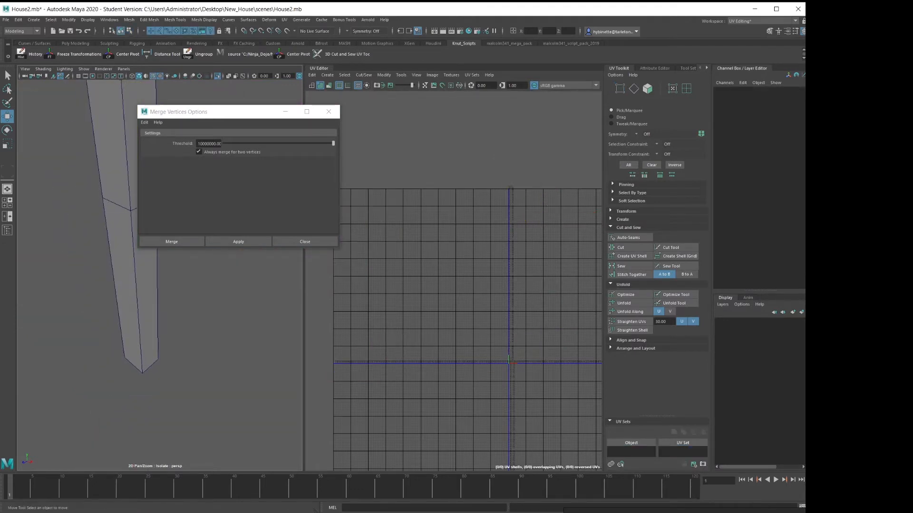
pyautogui.rightClick(146, 321)
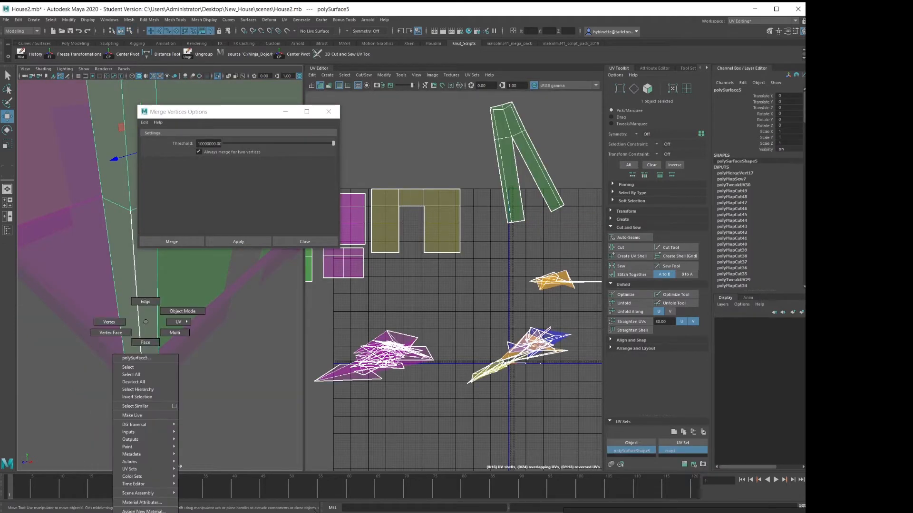
pyautogui.click(110, 322)
pyautogui.click(141, 373)
pyautogui.moveTo(168, 397)
pyautogui.mouseDown()
pyautogui.moveTo(179, 396)
pyautogui.moveTo(156, 396)
pyautogui.mouseUp()
pyautogui.hotkey('ctrl', 'z')
pyautogui.hotkey('ctrl', 'z')
# Apply Merge Vertices with the same threshold to the seam vertex at the green post's mid-height
pyautogui.click(142, 372)
pyautogui.click(190, 398)
pyautogui.hotkey('ctrl', 'z')
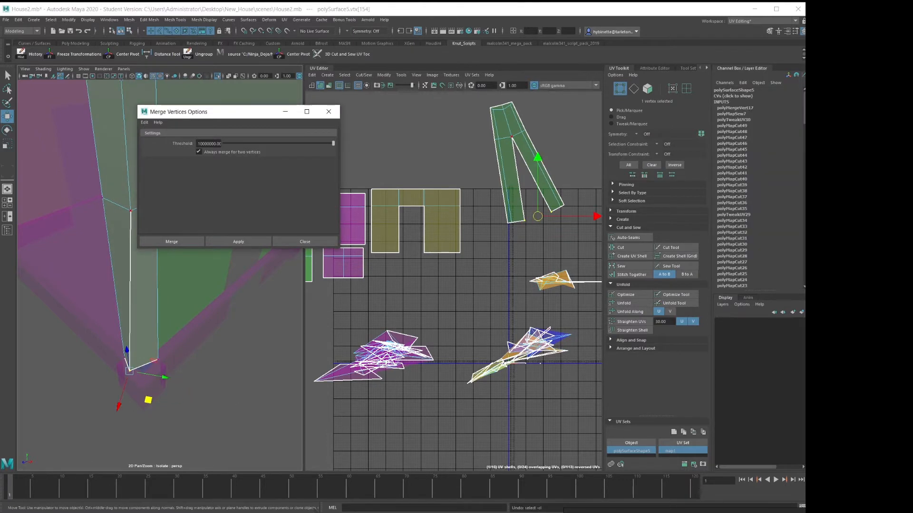
pyautogui.click(238, 241)
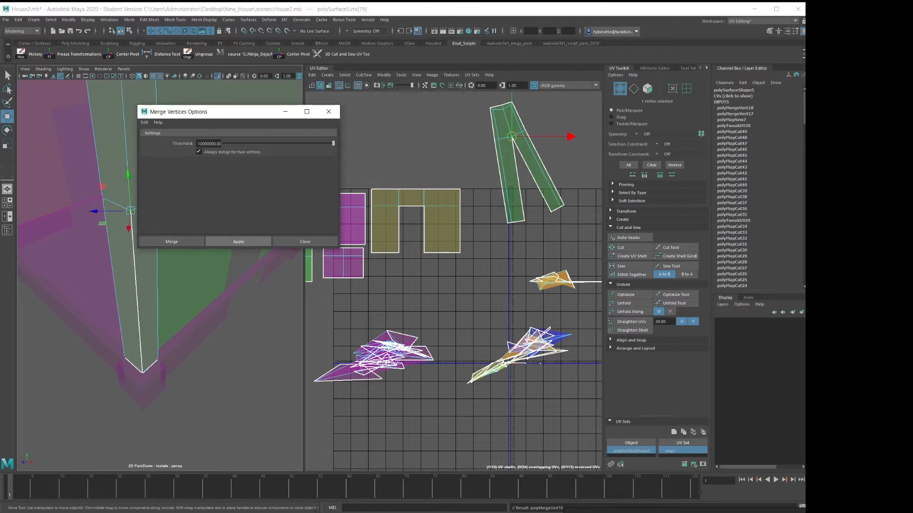
pyautogui.scroll(-2, 228, 295)
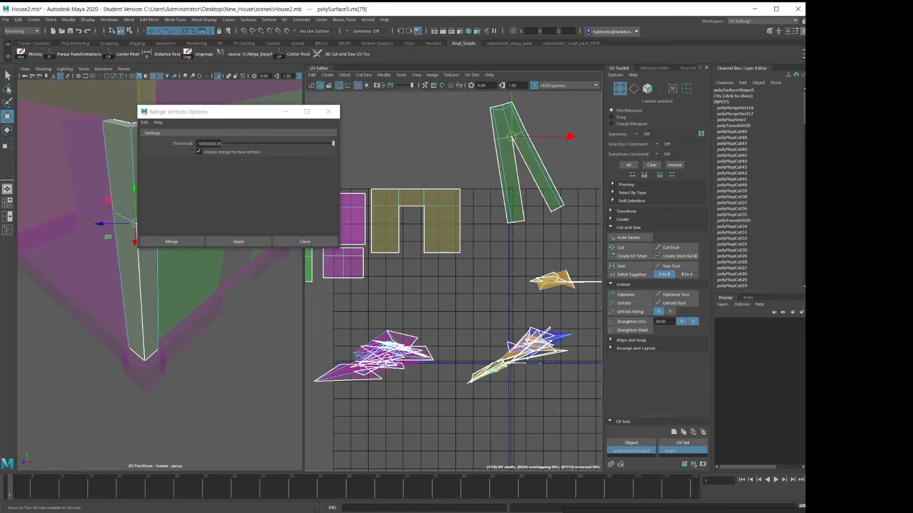
# Select the open seam edge of the green post's UV shell, try stitching it from A to B, and dismiss the Merge Border Edges options
pyautogui.moveTo(529, 202); pyautogui.dragTo(529, 167, button='right')
pyautogui.click(528, 168)
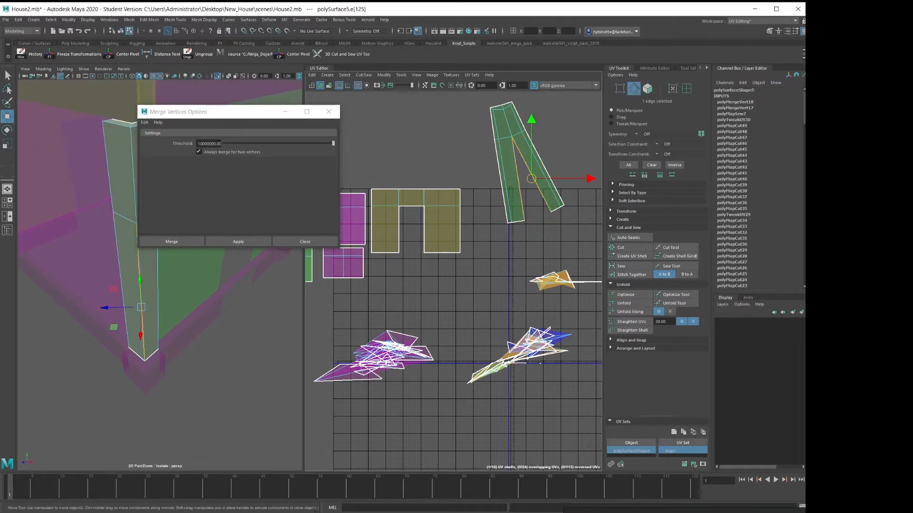
pyautogui.click(631, 275)
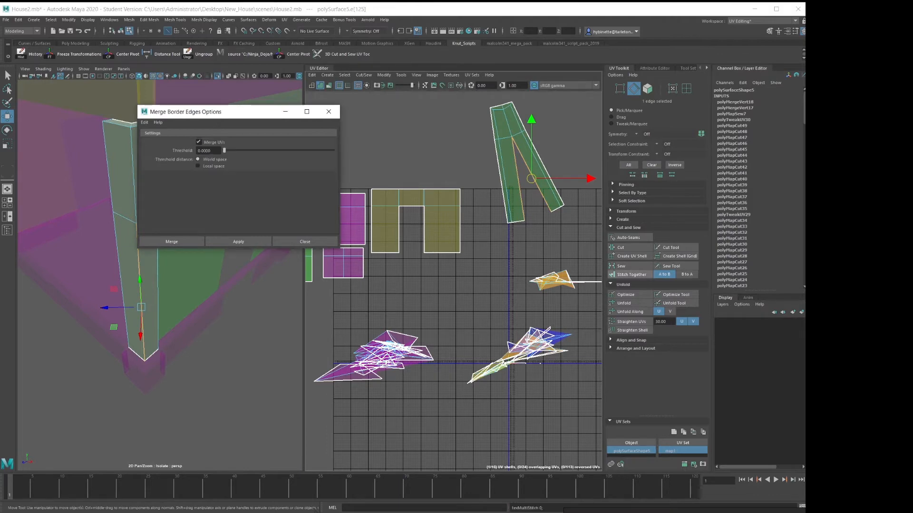
pyautogui.click(631, 274)
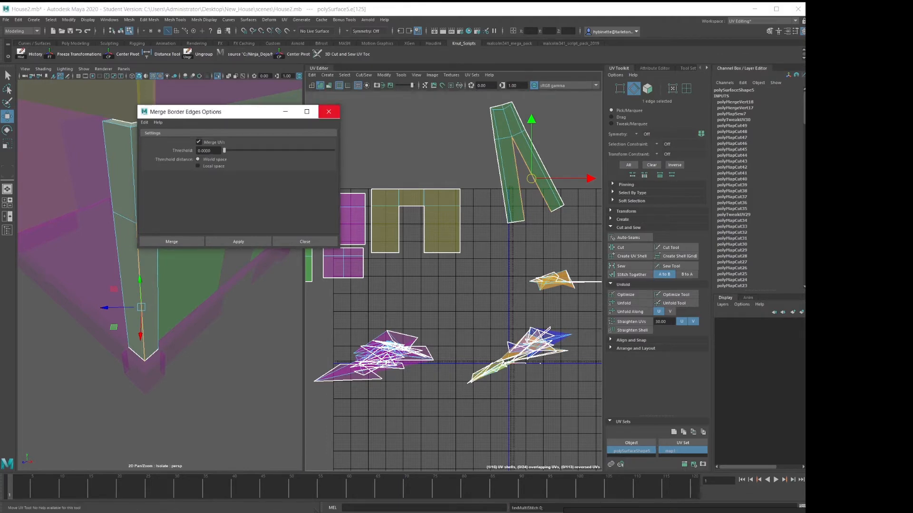
pyautogui.click(329, 112)
# Leave component editing on the green post and switch to the Maya Classic workspace
pyautogui.rightClick(165, 321)
pyautogui.moveTo(166, 322); pyautogui.dragTo(130, 322, button='right')
pyautogui.moveTo(118, 337); pyautogui.dragTo(146, 369)
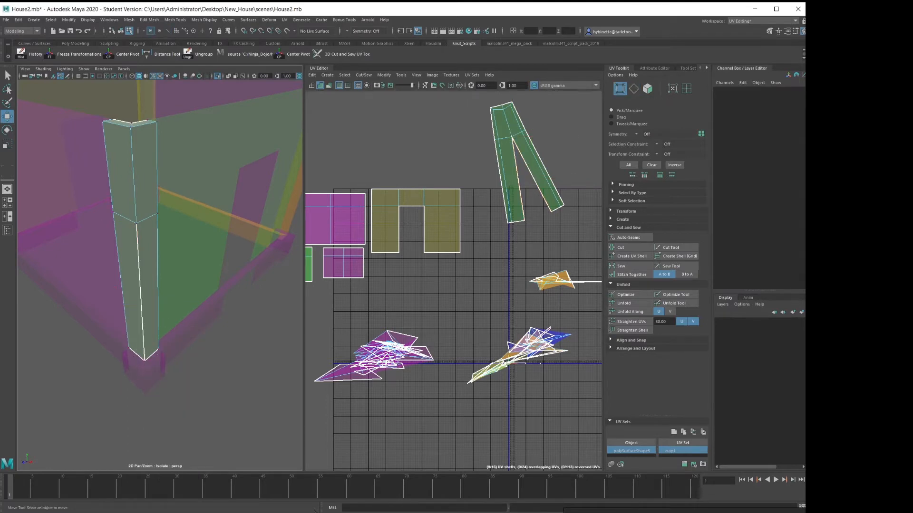
pyautogui.moveTo(159, 322); pyautogui.dragTo(145, 340, button='right')
pyautogui.press('space')
pyautogui.press('space')
pyautogui.click(762, 21)
pyautogui.click(760, 28)
# Select the corner vertex at the isolated post's foot and run Merge Vertices on it
pyautogui.keyDown('alt'); pyautogui.moveTo(383, 385); pyautogui.dragTo(366, 304, button='middle'); pyautogui.keyUp('alt')
pyautogui.moveTo(367, 304); pyautogui.dragTo(331, 305, button='right')
pyautogui.click(330, 333)
pyautogui.keyDown('shift'); pyautogui.moveTo(334, 382); pyautogui.dragTo(366, 343, button='right'); pyautogui.keyUp('shift')
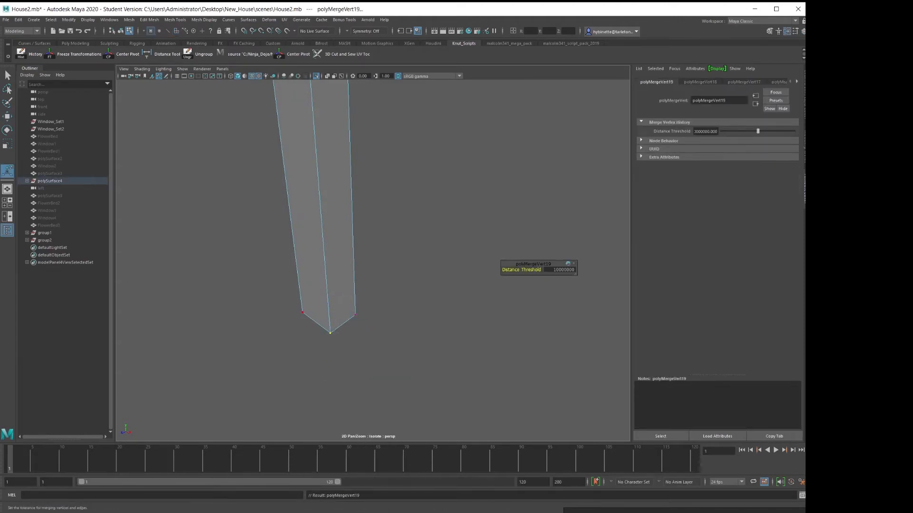
# Return to object mode, turn off the post's isolation and switch back to the UV Editing workspace
pyautogui.moveTo(305, 273); pyautogui.dragTo(342, 262, button='right')
pyautogui.hotkey('ctrl', '1')
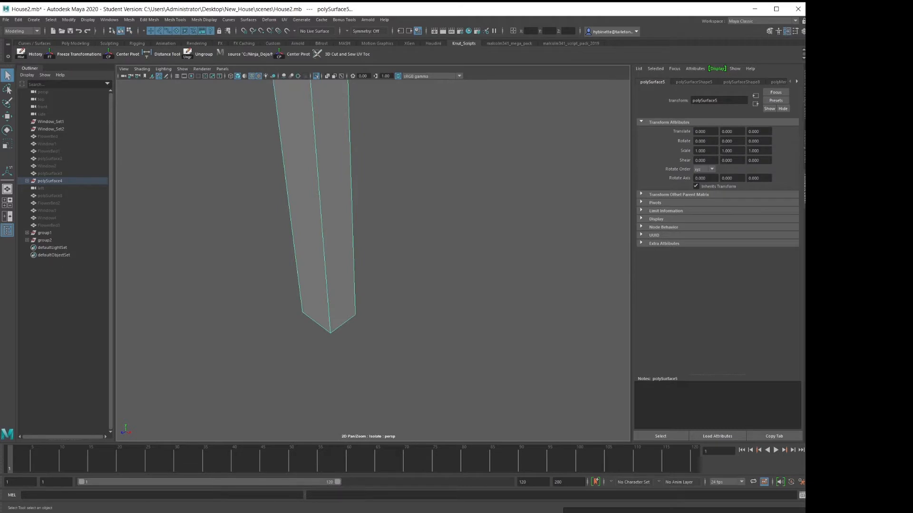
pyautogui.click(763, 21)
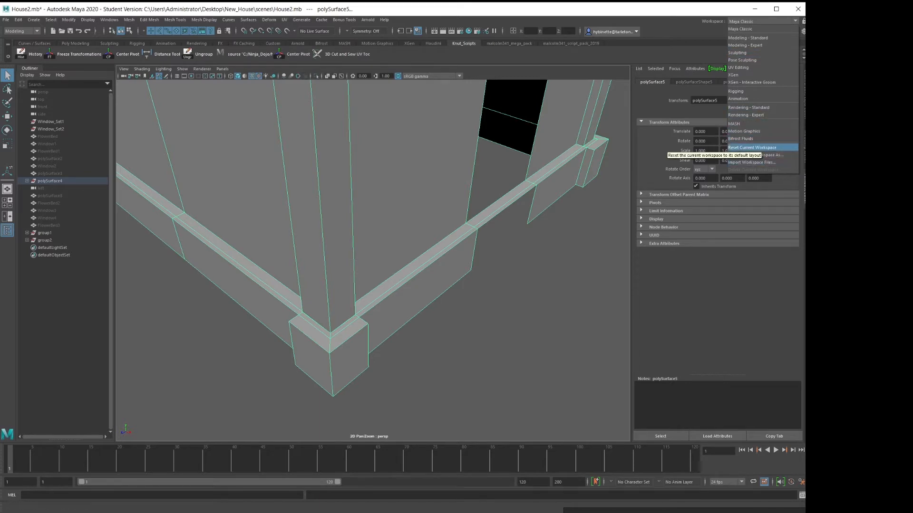
pyautogui.click(739, 68)
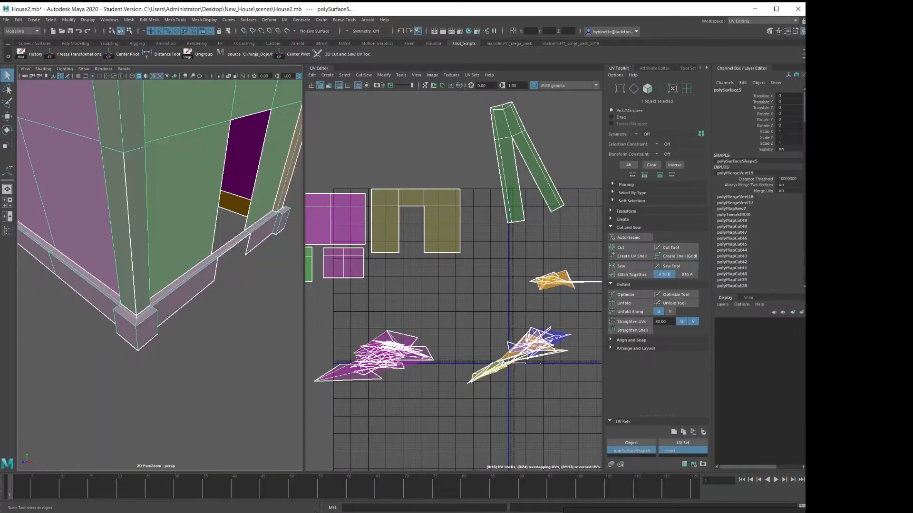
# Select the vertex at the lower inner corner of the green UV strip and merge vertices again
pyautogui.moveTo(503, 206); pyautogui.dragTo(532, 206, button='right')
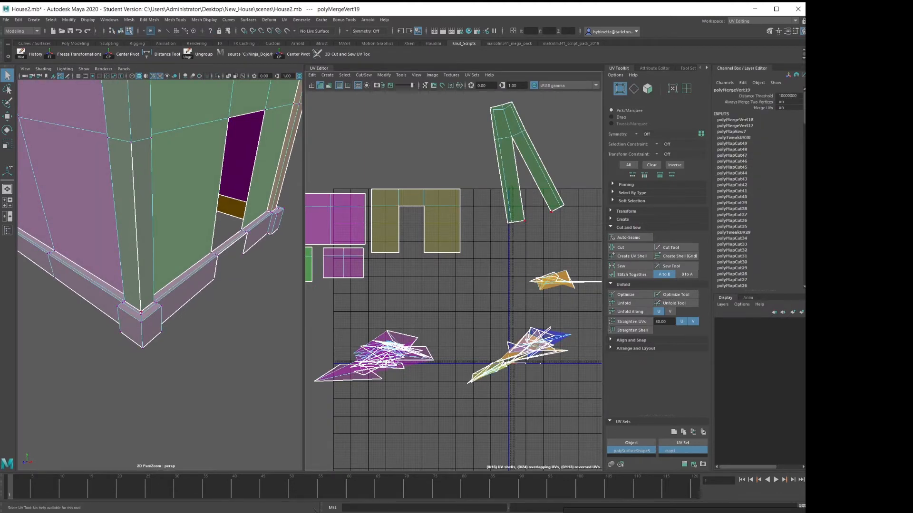
pyautogui.click(524, 221)
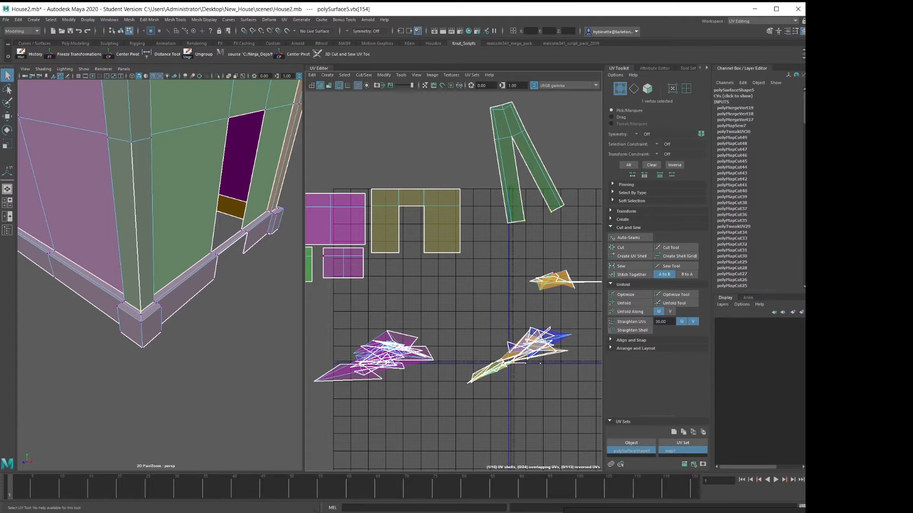
pyautogui.keyDown('shift'); pyautogui.moveTo(236, 371); pyautogui.dragTo(240, 327, button='right'); pyautogui.keyUp('shift')
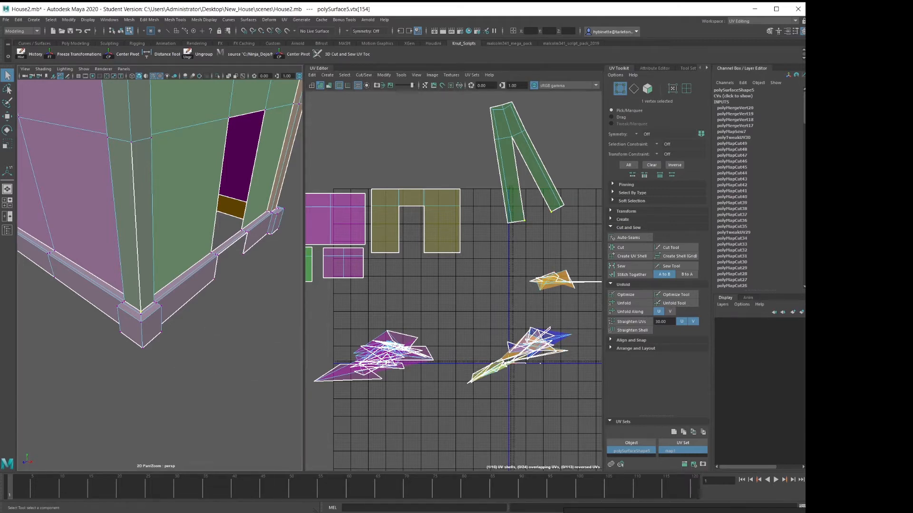
# Select the open seam edge between the green post's two UV strips, stitch it from A to B and sew it
pyautogui.moveTo(527, 207); pyautogui.dragTo(526, 183, button='right')
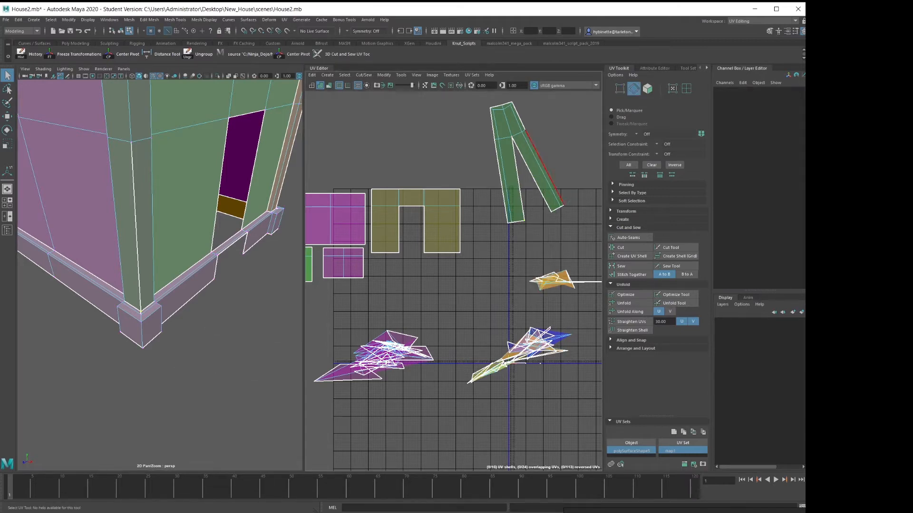
pyautogui.click(521, 197)
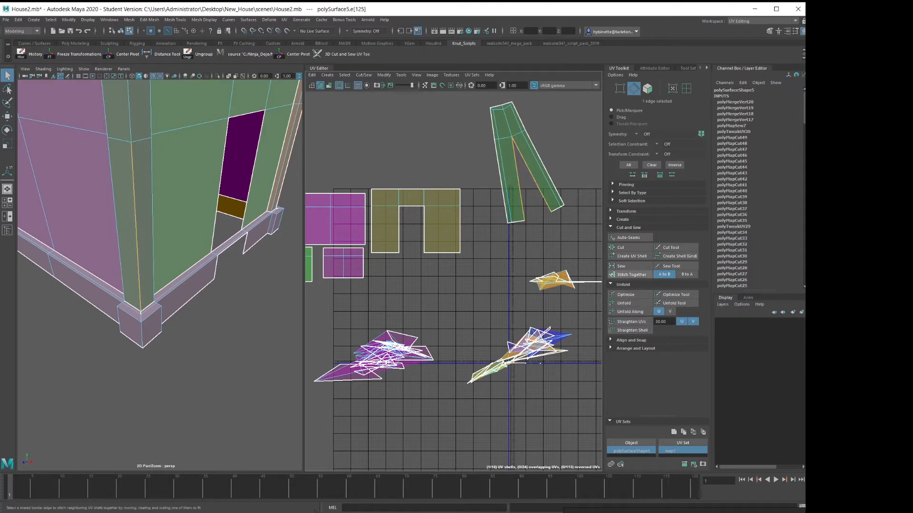
pyautogui.click(632, 275)
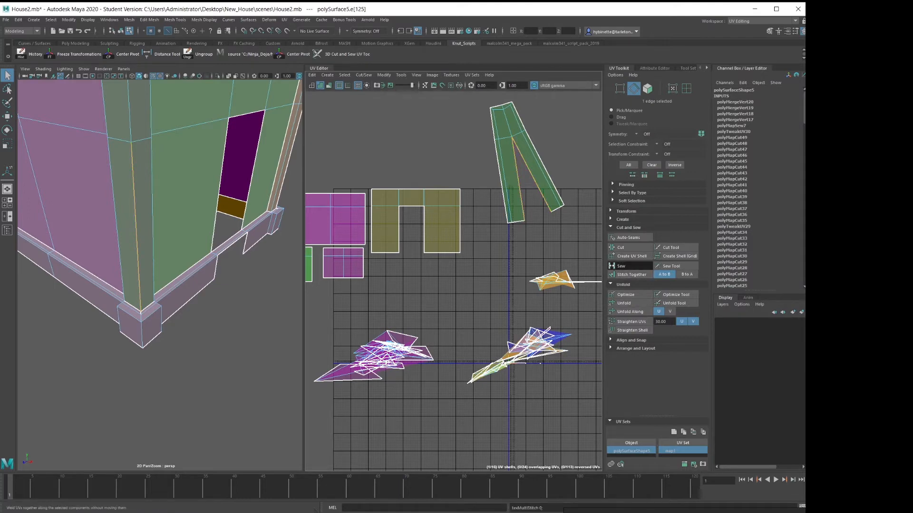
pyautogui.click(621, 266)
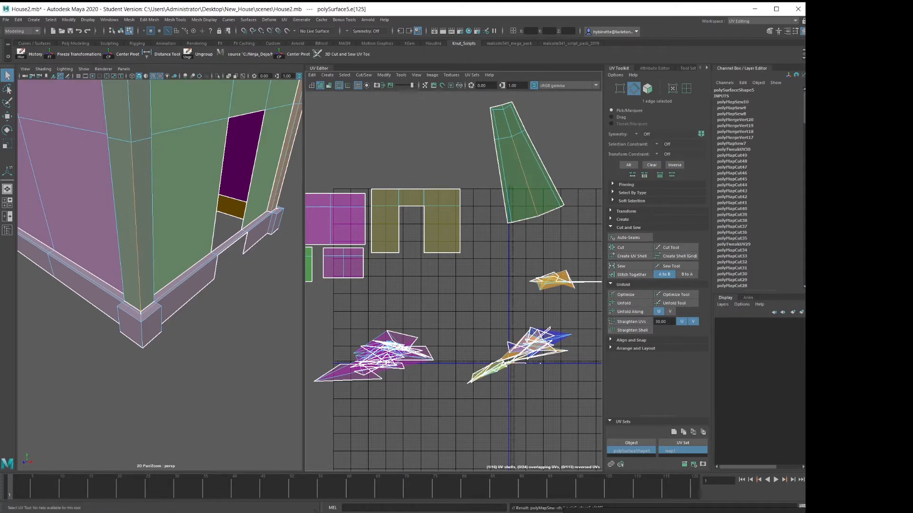
# Select the brown corner post's UV shell at the next corner of the house and isolate it in the 3D view
pyautogui.keyDown('alt'); pyautogui.moveTo(223, 295); pyautogui.dragTo(145, 289); pyautogui.keyUp('alt')
pyautogui.keyDown('alt'); pyautogui.moveTo(143, 257); pyautogui.dragTo(180, 321, button='middle'); pyautogui.keyUp('alt')
pyautogui.moveTo(163, 286); pyautogui.dragTo(213, 302, button='right')
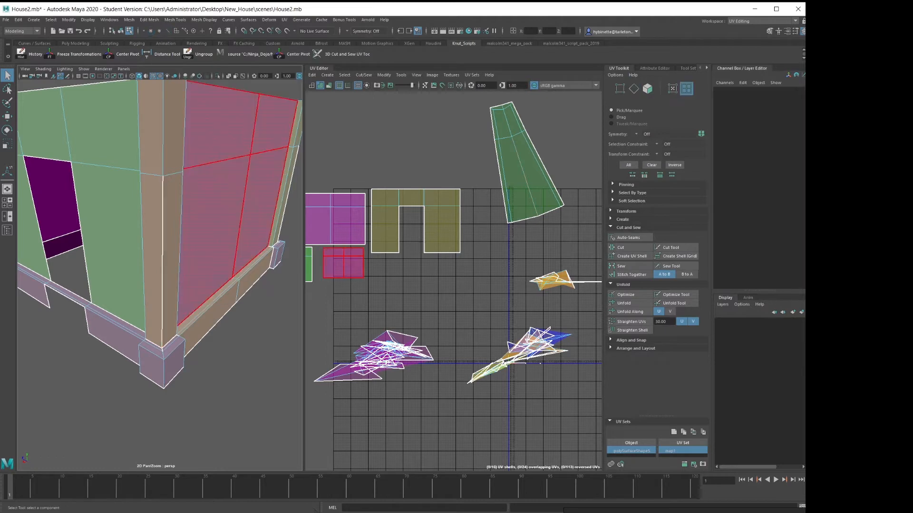
pyautogui.click(161, 266)
pyautogui.hotkey('ctrl', '1')
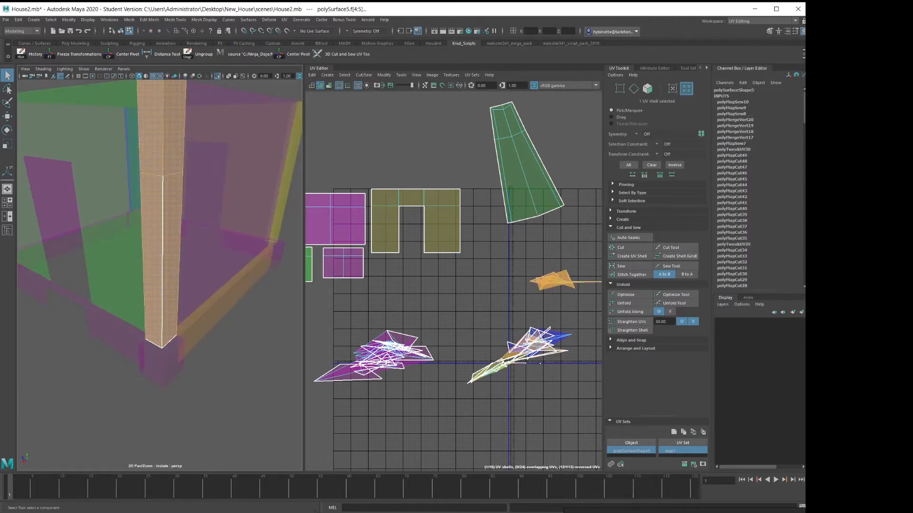
# Check the vertices at the brown post's foot and unfold the post's UV shell
pyautogui.moveTo(187, 322); pyautogui.dragTo(152, 323, button='right')
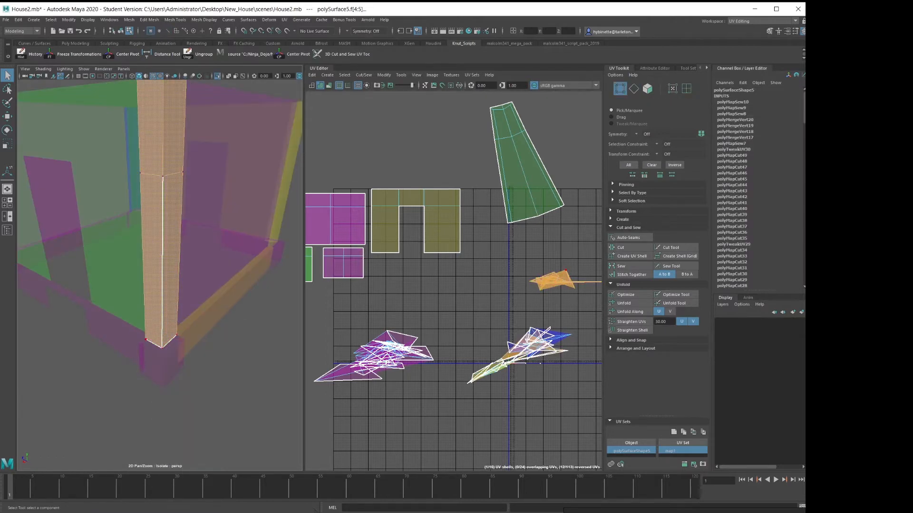
pyautogui.moveTo(170, 379); pyautogui.dragTo(170, 380)
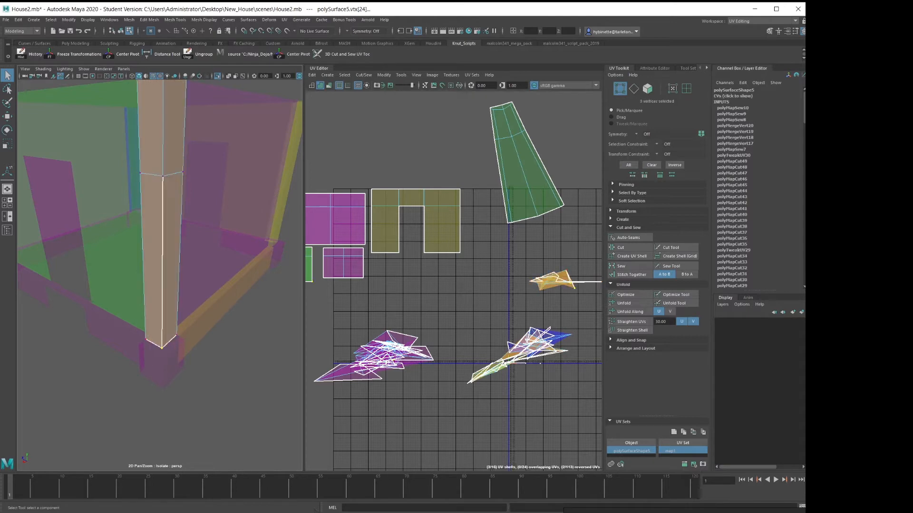
pyautogui.keyDown('alt'); pyautogui.moveTo(549, 280); pyautogui.dragTo(477, 281, button='middle'); pyautogui.keyUp('alt')
pyautogui.moveTo(476, 283); pyautogui.dragTo(419, 284, button='right')
pyautogui.click(479, 283)
# Inspect the open seam edge between the brown post's two unfolded strips and look over the surrounding wall shells
pyautogui.moveTo(527, 299); pyautogui.dragTo(525, 279, button='right')
pyautogui.click(504, 280)
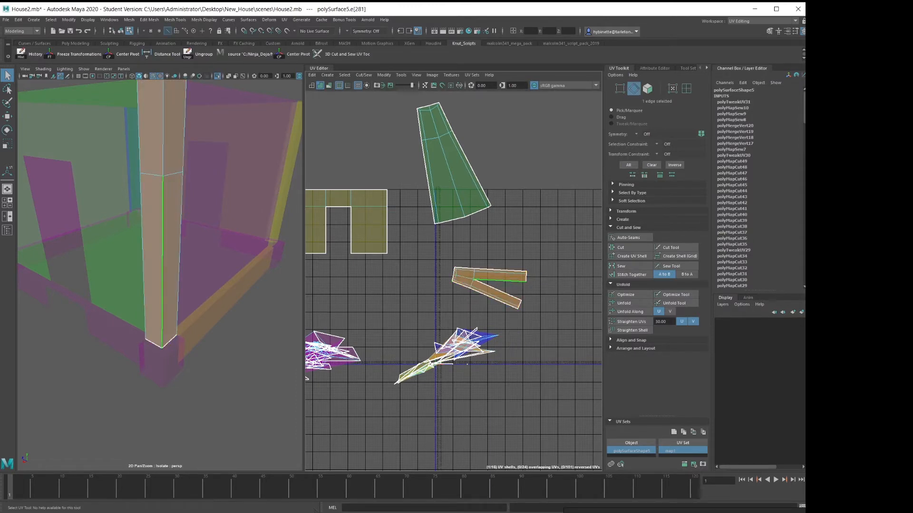
pyautogui.click(499, 291)
pyautogui.click(512, 288)
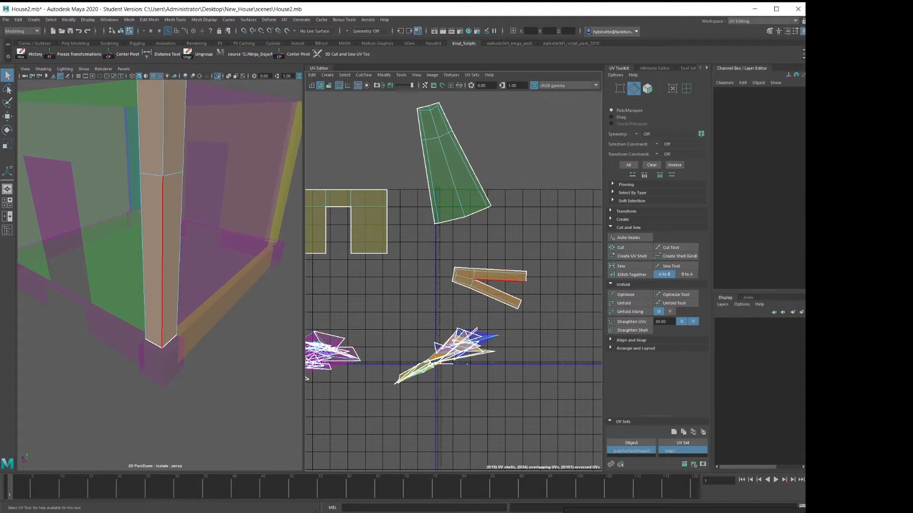
pyautogui.moveTo(158, 322); pyautogui.dragTo(327, 350, button='right')
pyautogui.keyDown('alt'); pyautogui.moveTo(327, 351); pyautogui.dragTo(334, 396, button='middle'); pyautogui.keyUp('alt')
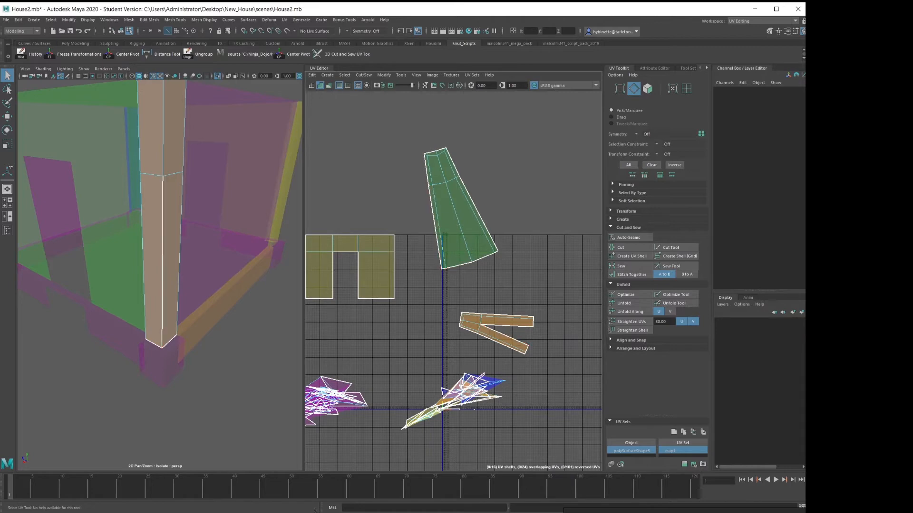
pyautogui.keyDown('alt'); pyautogui.moveTo(376, 301); pyautogui.dragTo(395, 295, button='middle'); pyautogui.keyUp('alt')
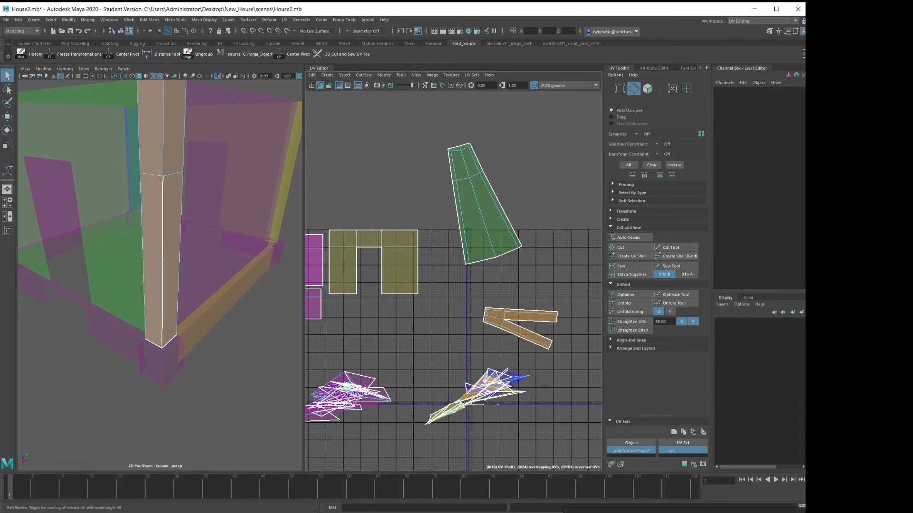
pyautogui.keyDown('alt'); pyautogui.moveTo(419, 271); pyautogui.dragTo(445, 271, button='middle'); pyautogui.keyUp('alt')
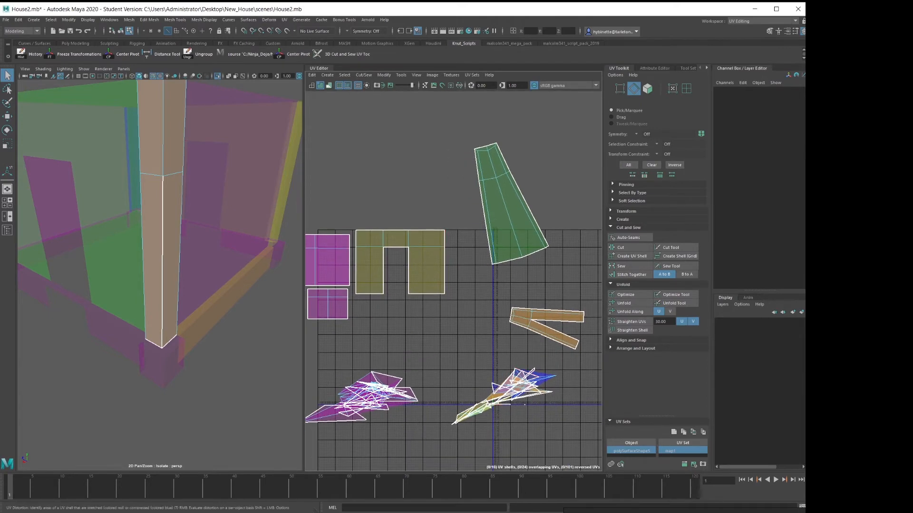
pyautogui.keyDown('alt'); pyautogui.moveTo(409, 296); pyautogui.dragTo(485, 284, button='middle'); pyautogui.keyUp('alt')
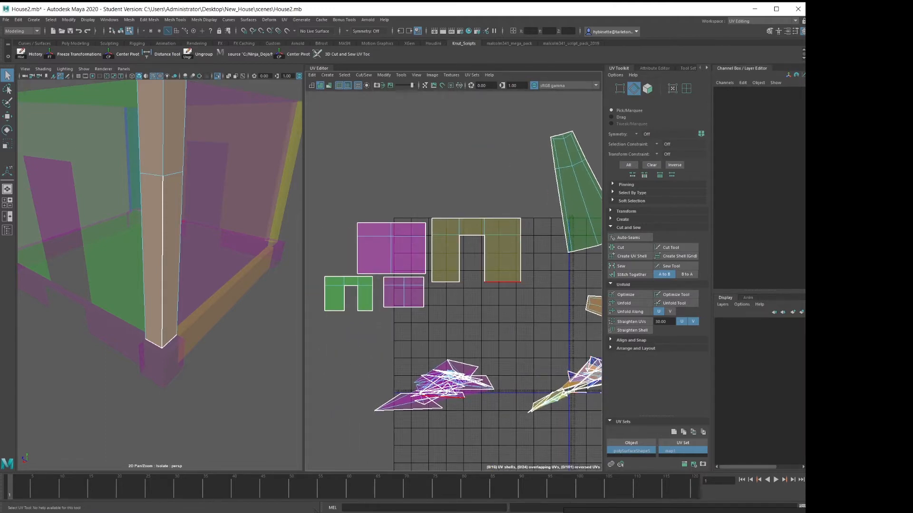
# Try to unfold the tangled purple shell and check the edge along the foot of the olive doorway wall's shell
pyautogui.moveTo(446, 391)
pyautogui.mouseDown(button='right')
pyautogui.moveTo(446, 373)
pyautogui.moveTo(417, 379)
pyautogui.moveTo(452, 378)
pyautogui.moveTo(414, 367)
pyautogui.moveTo(444, 381)
pyautogui.mouseUp(button='right')
pyautogui.click(428, 386)
pyautogui.click(439, 385)
pyautogui.keyDown('shift'); pyautogui.moveTo(371, 375); pyautogui.dragTo(370, 376, button='right'); pyautogui.keyUp('shift')
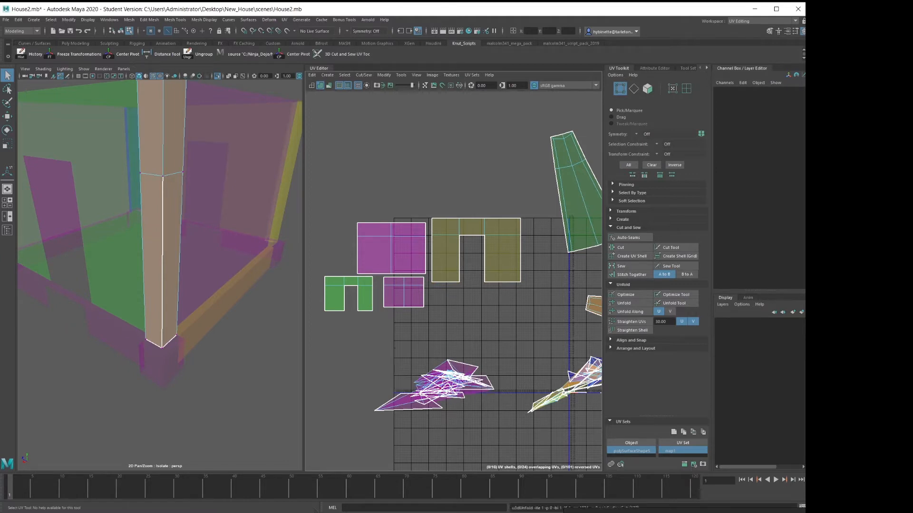
pyautogui.moveTo(516, 386); pyautogui.dragTo(482, 314, button='right')
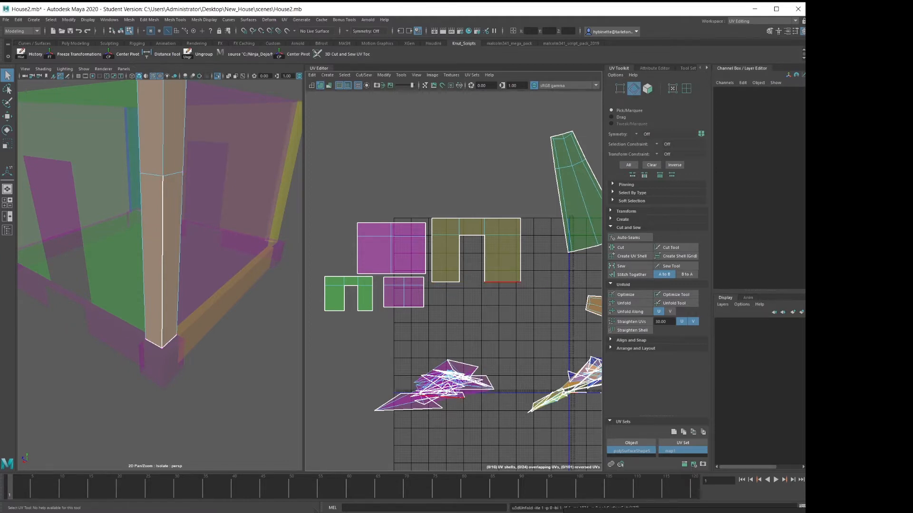
pyautogui.click(502, 282)
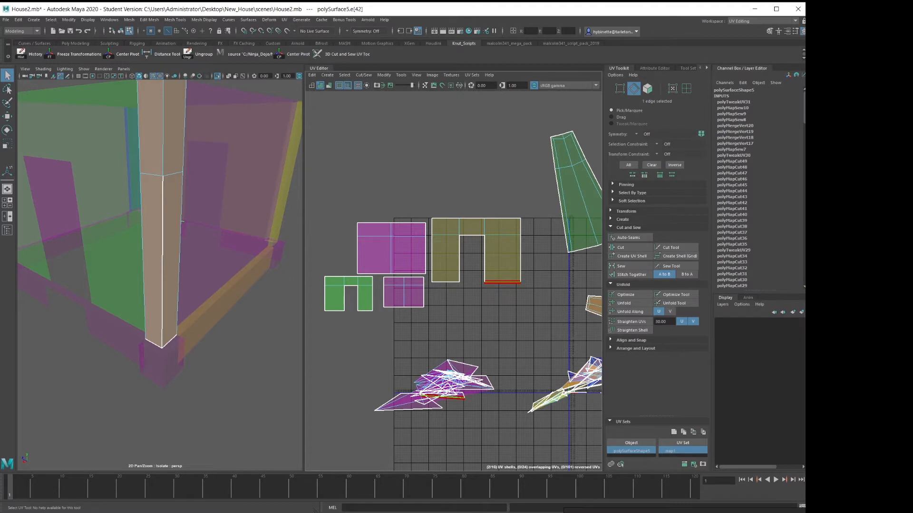
pyautogui.keyDown('alt'); pyautogui.moveTo(561, 305); pyautogui.dragTo(388, 315, button='middle'); pyautogui.keyUp('alt')
pyautogui.click(459, 330)
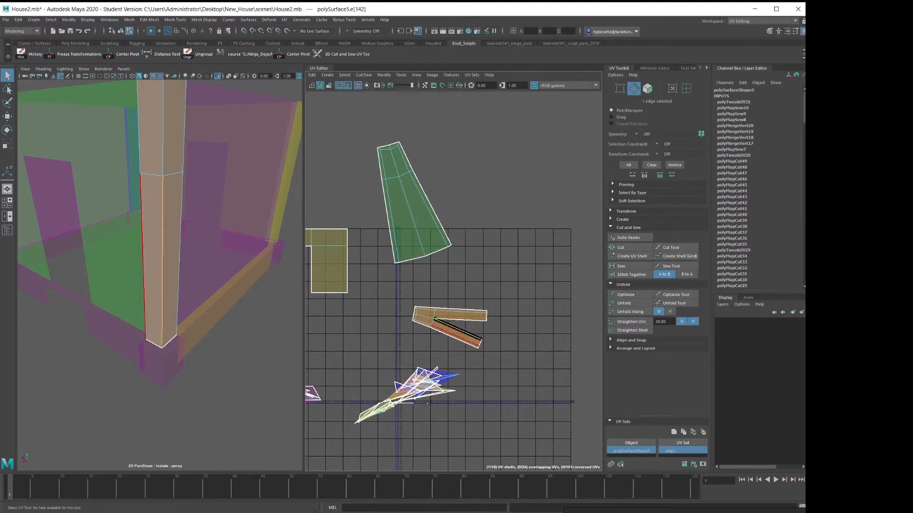
# Select the vertices at the outer corner of the brown post's foot and merge them
pyautogui.moveTo(164, 333); pyautogui.dragTo(135, 331, button='right')
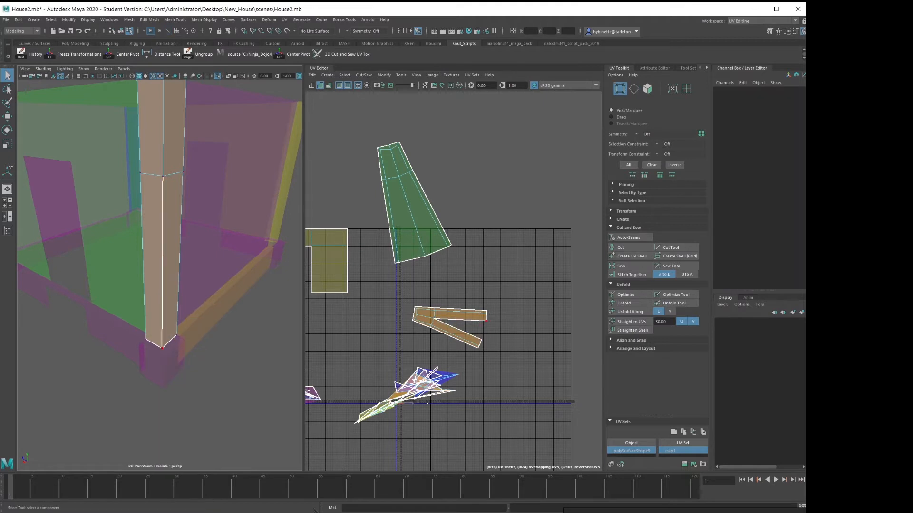
pyautogui.click(485, 321)
pyautogui.press('w')
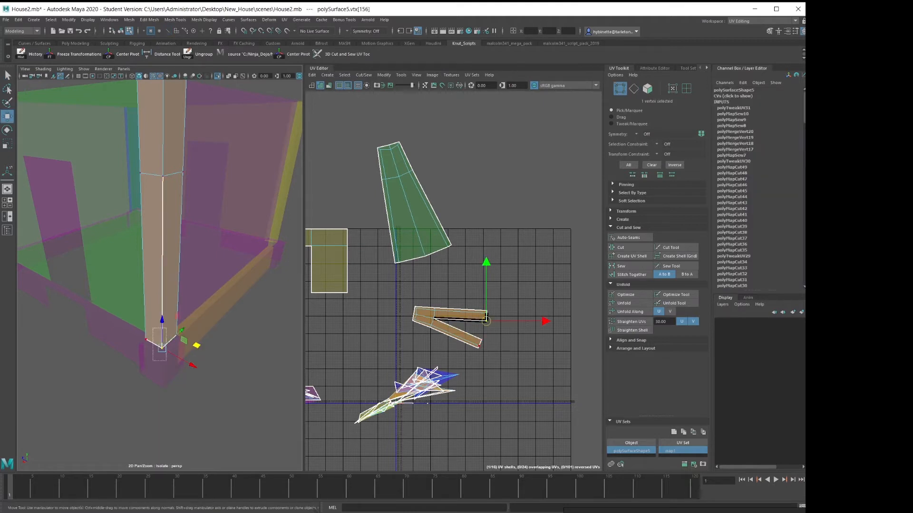
pyautogui.moveTo(166, 361); pyautogui.dragTo(166, 362)
pyautogui.moveTo(199, 322); pyautogui.dragTo(261, 339, button='right')
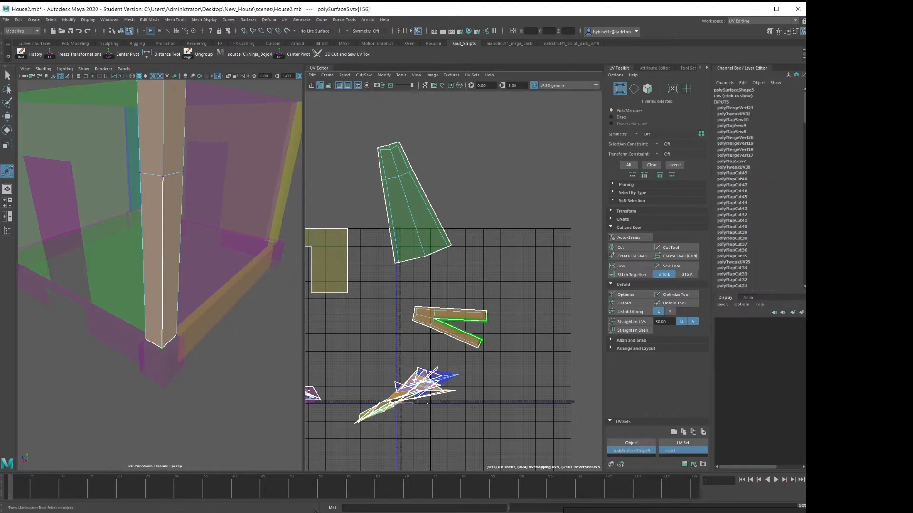
# Sew the open seam between the brown post's two UV strips and unfold the resulting shell
pyautogui.moveTo(465, 330); pyautogui.dragTo(465, 310, button='right')
pyautogui.click(464, 320)
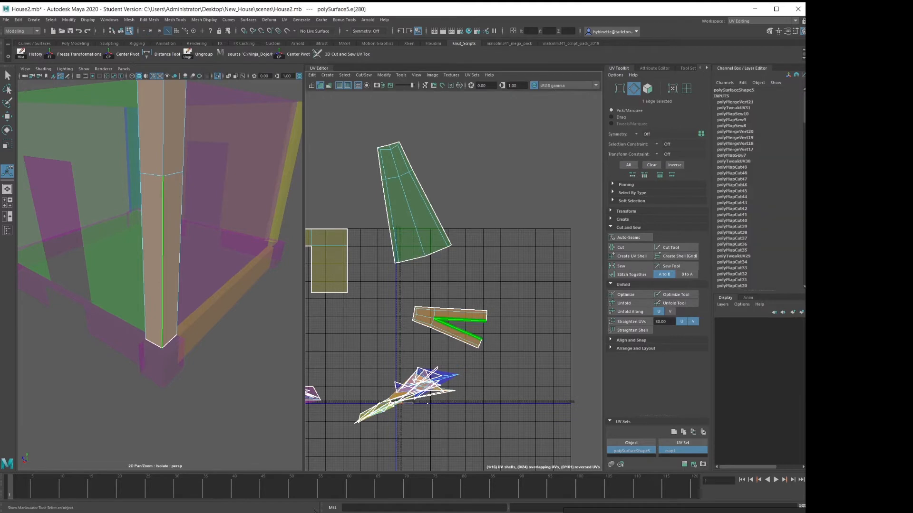
pyautogui.click(621, 266)
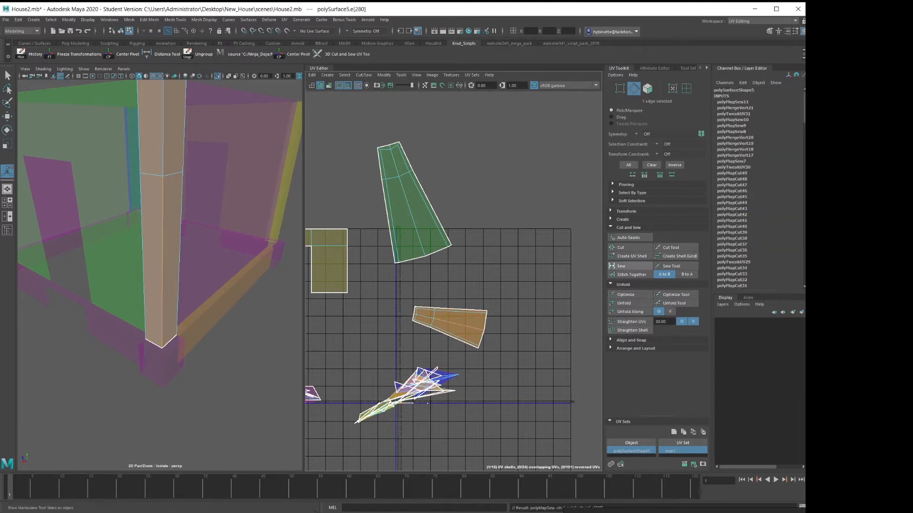
pyautogui.click(454, 335)
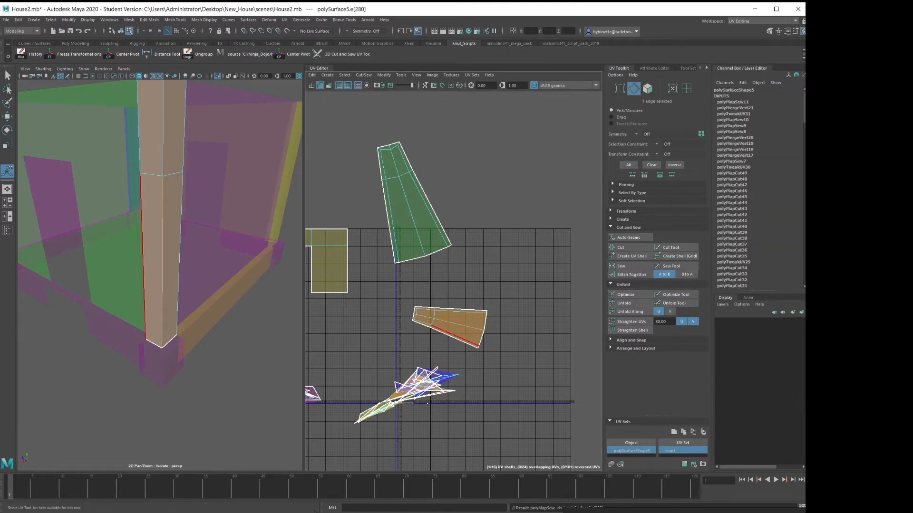
pyautogui.moveTo(450, 328); pyautogui.dragTo(426, 332, button='right')
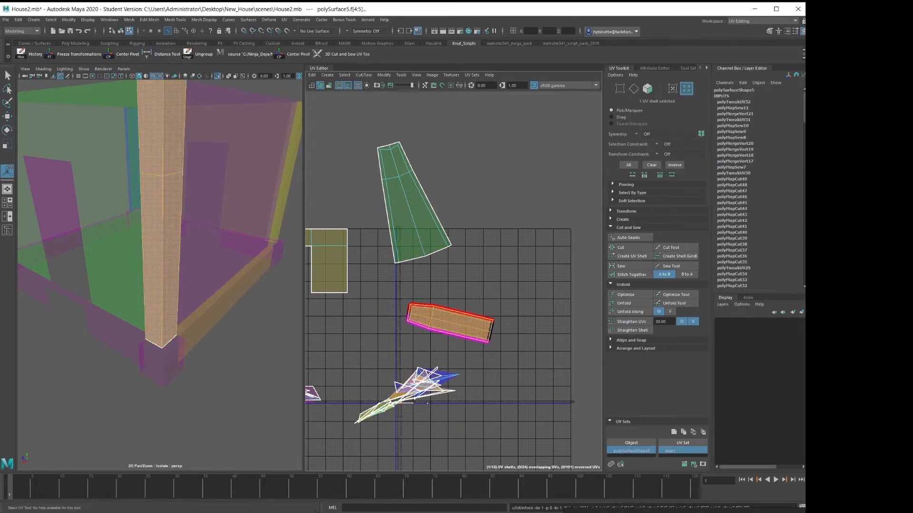
# Unfold the green post's sewn UV shell the same way and clear the selection
pyautogui.click(412, 214)
pyautogui.press('g')
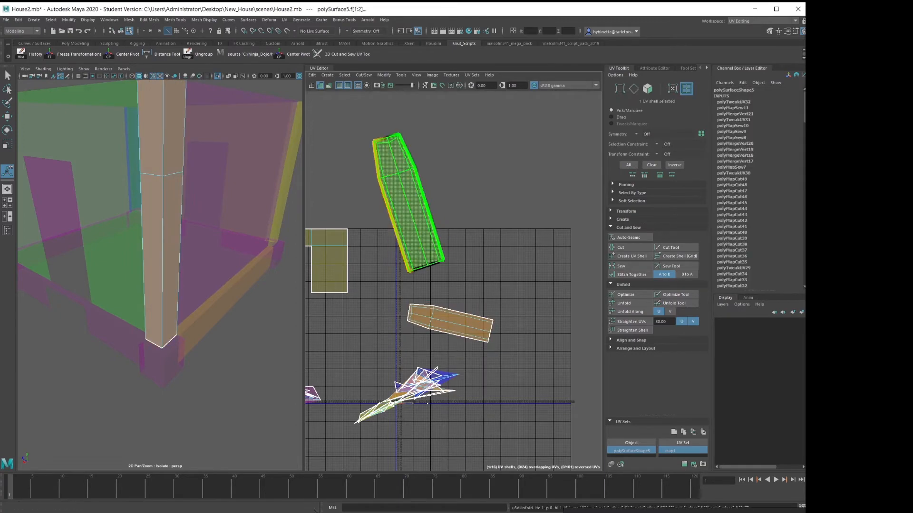
pyautogui.click(480, 256)
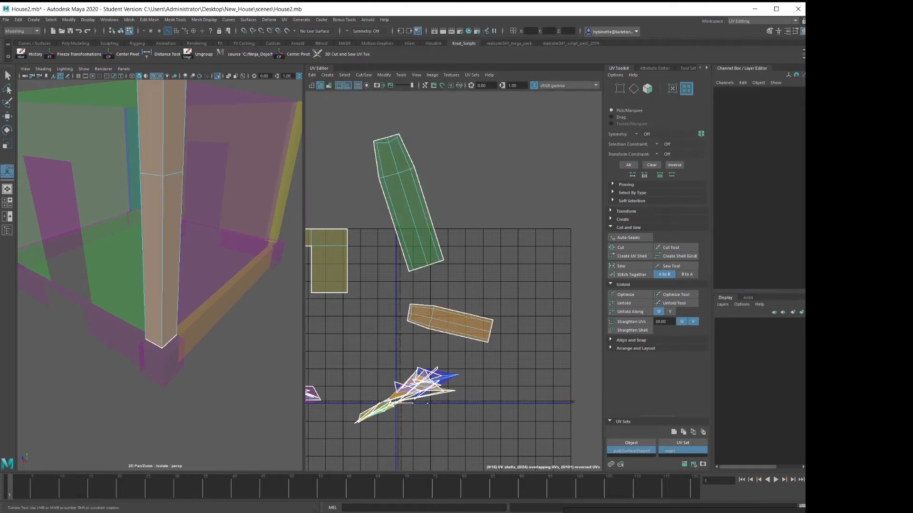
# Bring back the whole house, select the blue corner post's UV shell and isolate it in the 3D view
pyautogui.hotkey('ctrl', '1')
pyautogui.keyDown('alt'); pyautogui.moveTo(162, 357); pyautogui.dragTo(104, 356, button='right'); pyautogui.keyUp('alt')
pyautogui.keyDown('alt'); pyautogui.moveTo(105, 356); pyautogui.dragTo(281, 364); pyautogui.keyUp('alt')
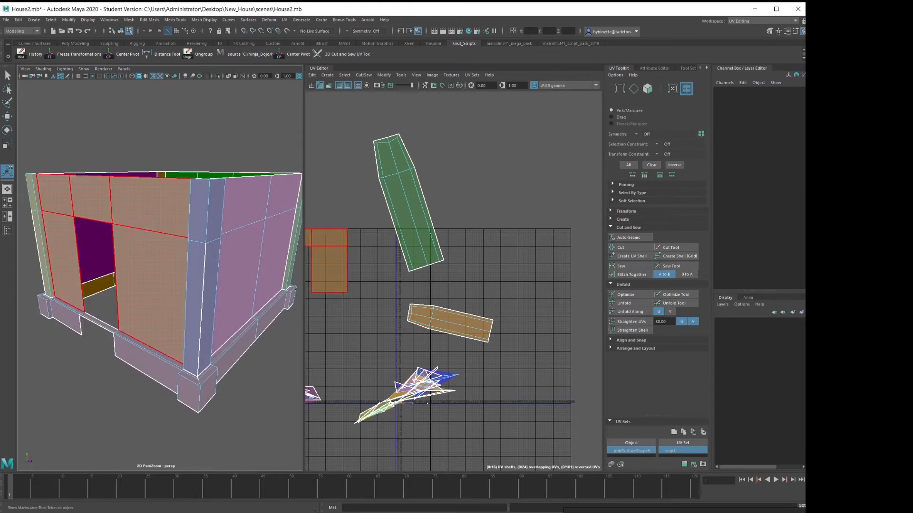
pyautogui.click(202, 281)
pyautogui.hotkey('ctrl', '1')
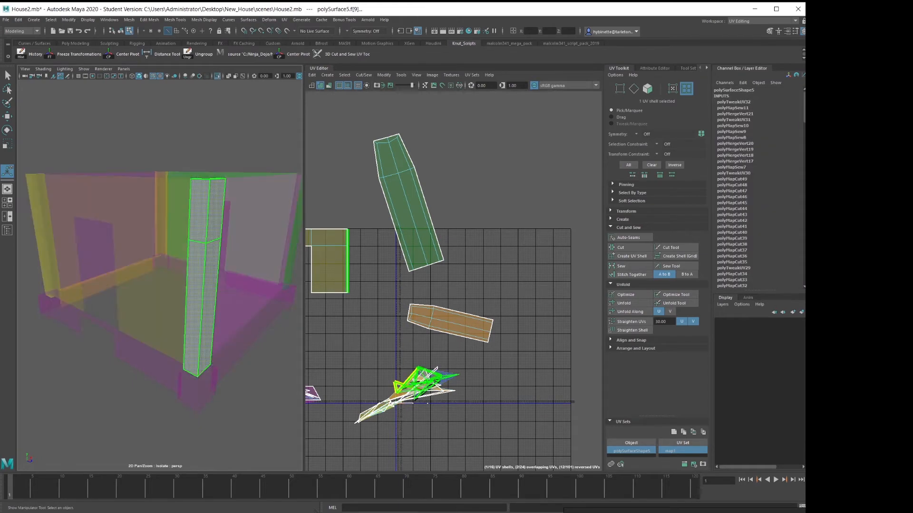
# Try to merge the two vertices at the outer corner of the blue post's foot
pyautogui.keyDown('alt'); pyautogui.moveTo(190, 309); pyautogui.dragTo(176, 322); pyautogui.keyUp('alt')
pyautogui.moveTo(166, 322)
pyautogui.keyDown('alt'); pyautogui.mouseDown(button='right')
pyautogui.moveTo(217, 321)
pyautogui.moveTo(181, 322)
pyautogui.mouseUp(button='right'); pyautogui.keyUp('alt')
pyautogui.click(217, 430)
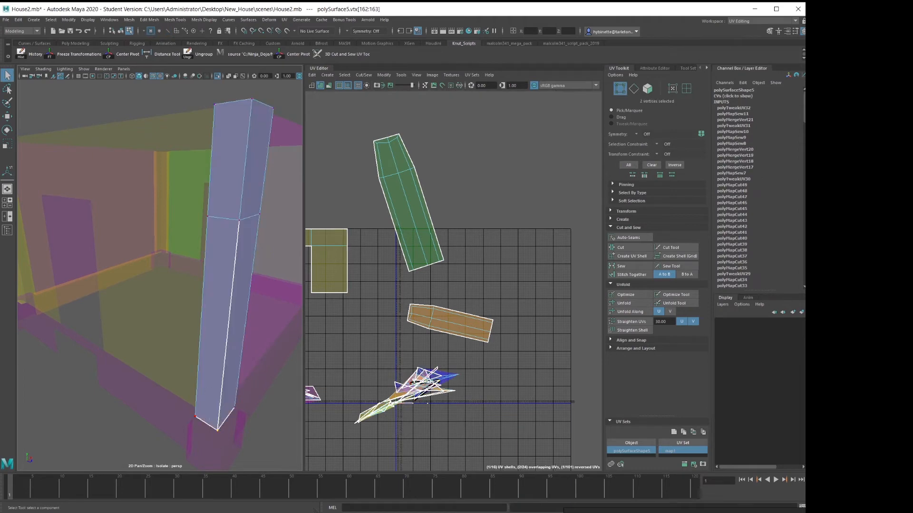
pyautogui.moveTo(218, 426); pyautogui.dragTo(226, 455)
pyautogui.moveTo(229, 419)
pyautogui.keyDown('shift'); pyautogui.mouseDown(button='right')
pyautogui.moveTo(231, 392)
pyautogui.moveTo(291, 391)
pyautogui.moveTo(266, 381)
pyautogui.mouseUp(button='right'); pyautogui.keyUp('shift')
pyautogui.click(221, 421)
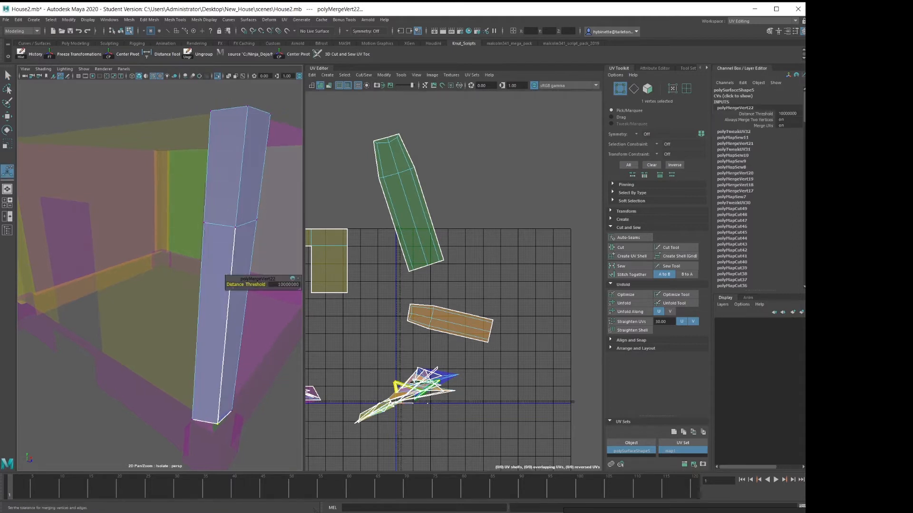
pyautogui.click(266, 419)
# Check the blue post from above, reselect the two vertices at its foot and merge them into one
pyautogui.keyDown('alt'); pyautogui.moveTo(238, 333); pyautogui.dragTo(200, 304); pyautogui.keyUp('alt')
pyautogui.keyDown('alt'); pyautogui.moveTo(200, 305); pyautogui.dragTo(104, 294, button='middle'); pyautogui.keyUp('alt')
pyautogui.keyDown('alt'); pyautogui.moveTo(114, 285); pyautogui.dragTo(247, 356); pyautogui.keyUp('alt')
pyautogui.keyDown('alt'); pyautogui.moveTo(162, 295); pyautogui.dragTo(162, 237); pyautogui.keyUp('alt')
pyautogui.moveTo(151, 421); pyautogui.dragTo(166, 467)
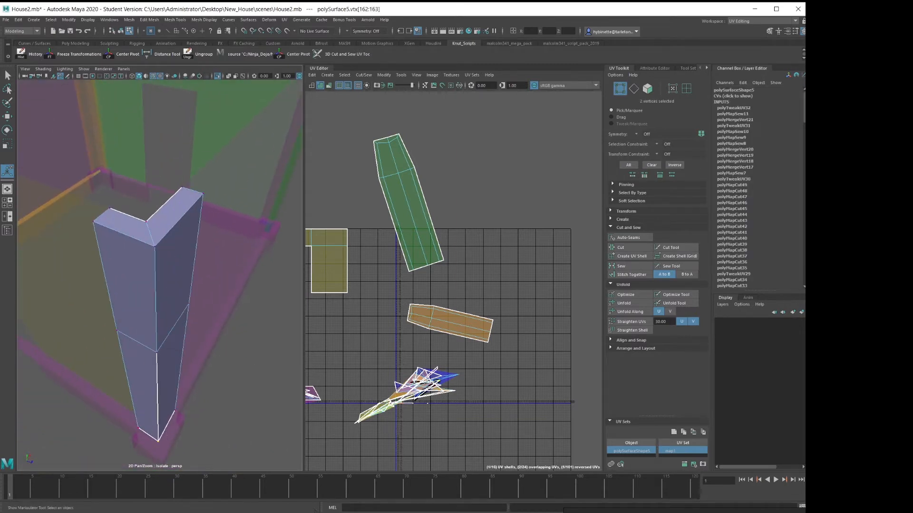
pyautogui.keyDown('shift'); pyautogui.rightClick(207, 416); pyautogui.keyUp('shift')
pyautogui.keyDown('shift'); pyautogui.moveTo(210, 403); pyautogui.dragTo(247, 379, button='right'); pyautogui.keyUp('shift')
pyautogui.keyDown('alt'); pyautogui.moveTo(238, 375); pyautogui.dragTo(238, 333); pyautogui.keyUp('alt')
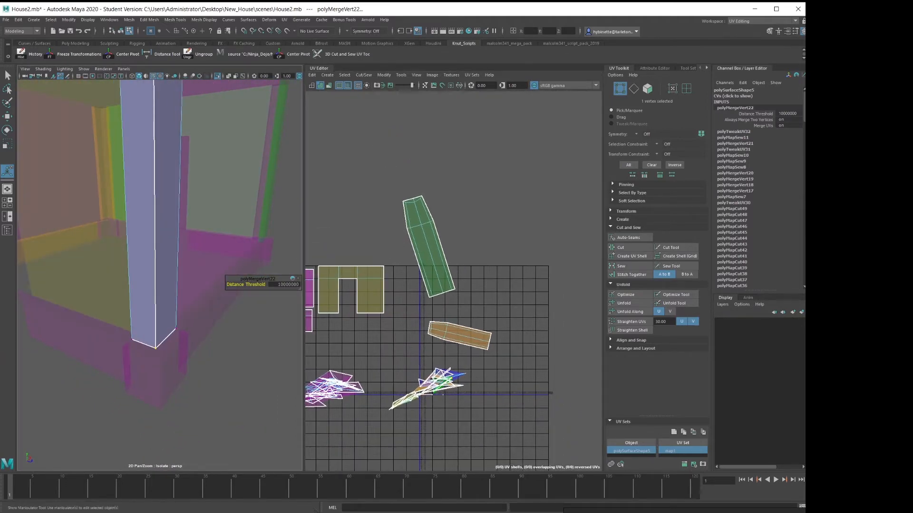
# Select the blue post's tangled UV shell and move it clear of the other shells, beside the green post's shell
pyautogui.rightClick(160, 261)
pyautogui.moveTo(160, 261); pyautogui.dragTo(130, 261, button='right')
pyautogui.moveTo(421, 381); pyautogui.dragTo(392, 382, button='right')
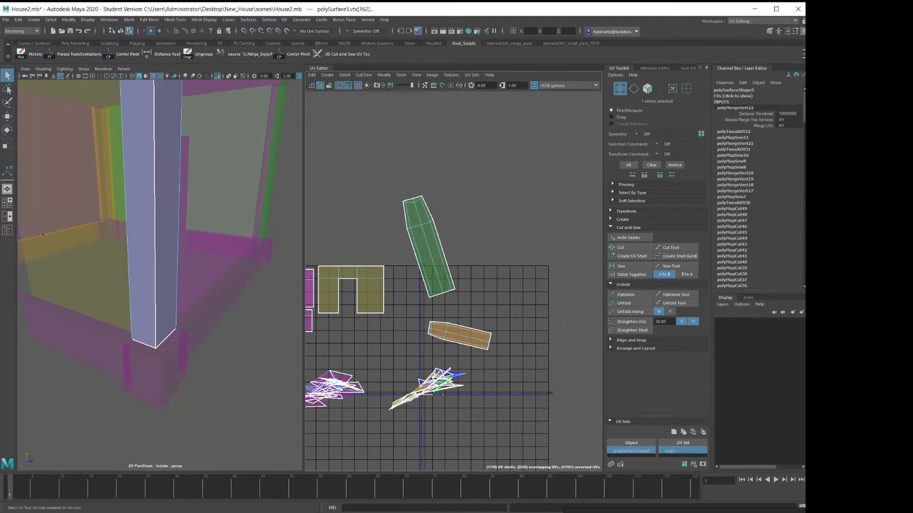
pyautogui.click(442, 330)
pyautogui.rightClick(458, 334)
pyautogui.moveTo(457, 334); pyautogui.dragTo(425, 322, button='right')
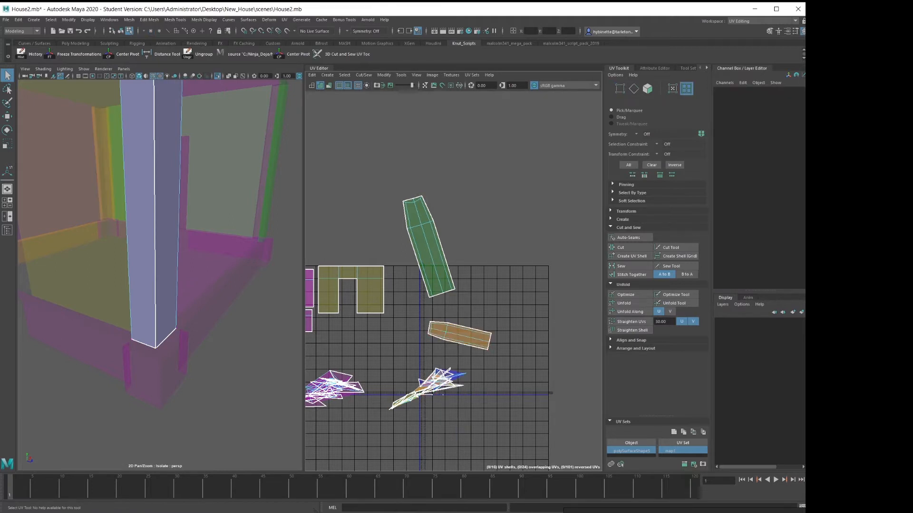
pyautogui.click(155, 252)
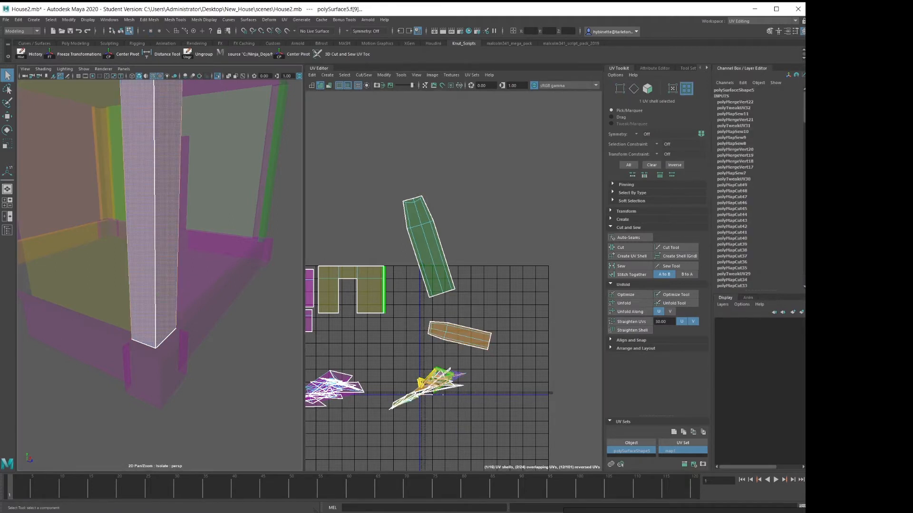
pyautogui.press('w')
pyautogui.moveTo(440, 380); pyautogui.dragTo(468, 328)
pyautogui.scroll(2, 477, 298)
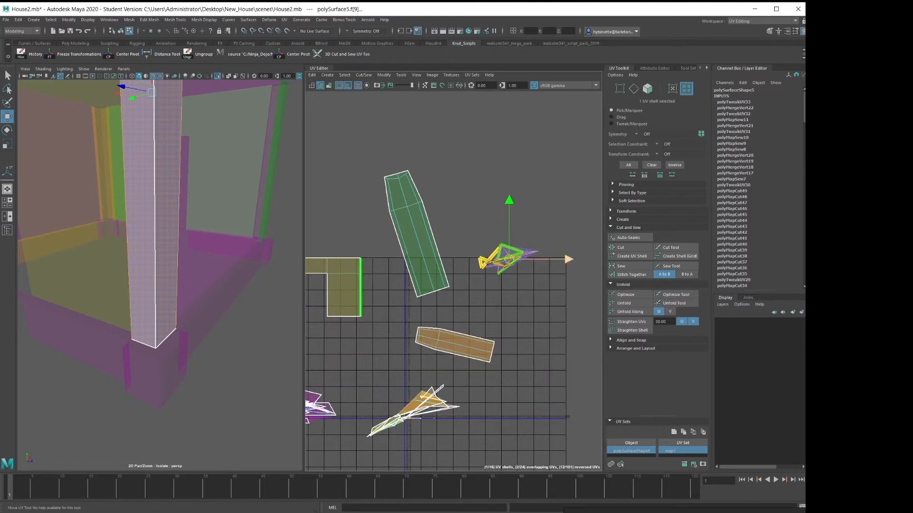
# Unfold the blue post's UV shell and clear the selection
pyautogui.keyDown('shift'); pyautogui.rightClick(519, 256); pyautogui.keyUp('shift')
pyautogui.keyDown('shift'); pyautogui.moveTo(487, 250); pyautogui.dragTo(452, 253, button='right'); pyautogui.keyUp('shift')
pyautogui.click(479, 234)
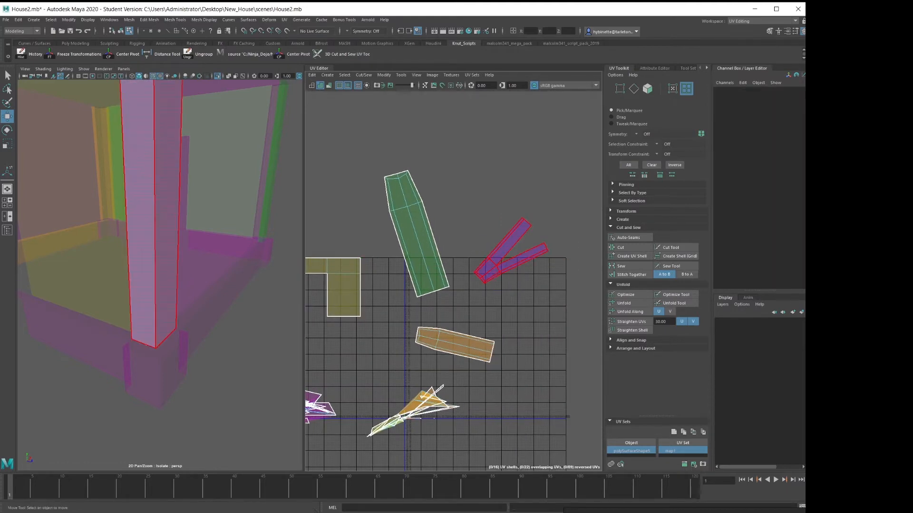
# Sew the open seam between the blue post's two UV strips and unfold the joined shell
pyautogui.moveTo(526, 247); pyautogui.dragTo(526, 226, button='right')
pyautogui.click(517, 242)
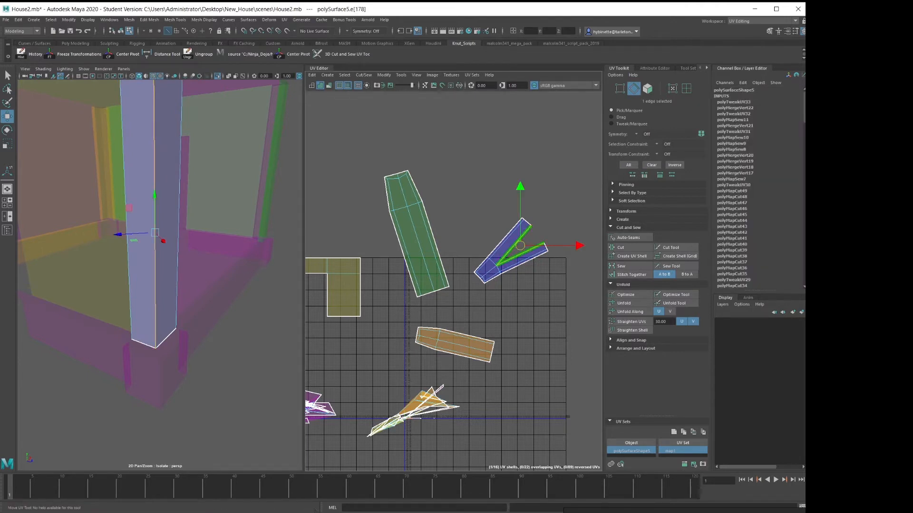
pyautogui.keyDown('shift'); pyautogui.moveTo(559, 197); pyautogui.dragTo(585, 208, button='right'); pyautogui.keyUp('shift')
pyautogui.moveTo(493, 261); pyautogui.dragTo(424, 256, button='right')
pyautogui.click(499, 261)
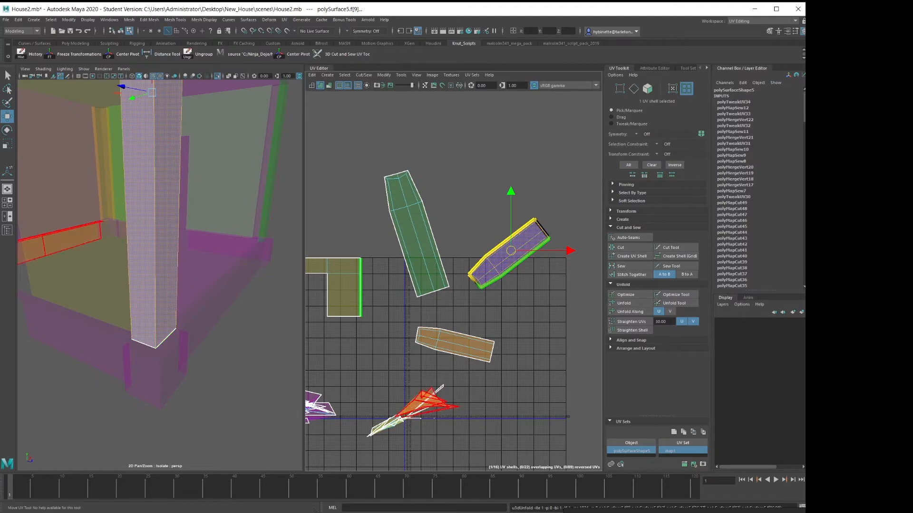
# Show the whole house again, isolate and frame the yellow corner post's UV shell, and switch to vertex selection
pyautogui.scroll(-2, 469, 347)
pyautogui.scroll(-6, 147, 209)
pyautogui.keyDown('alt'); pyautogui.moveTo(147, 210); pyautogui.dragTo(240, 199); pyautogui.keyUp('alt')
pyautogui.hotkey('ctrl', '1')
pyautogui.scroll(3, 195, 229)
pyautogui.click(185, 238)
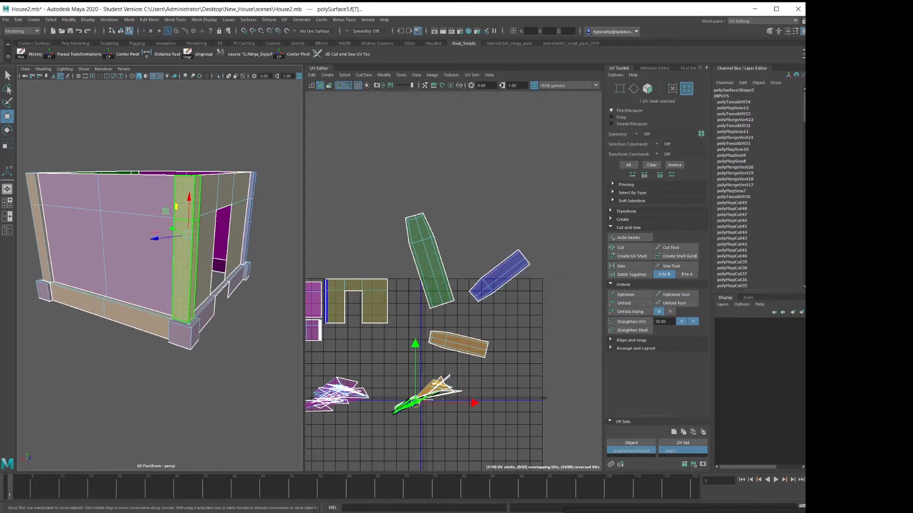
pyautogui.hotkey('ctrl', '1')
pyautogui.press('f')
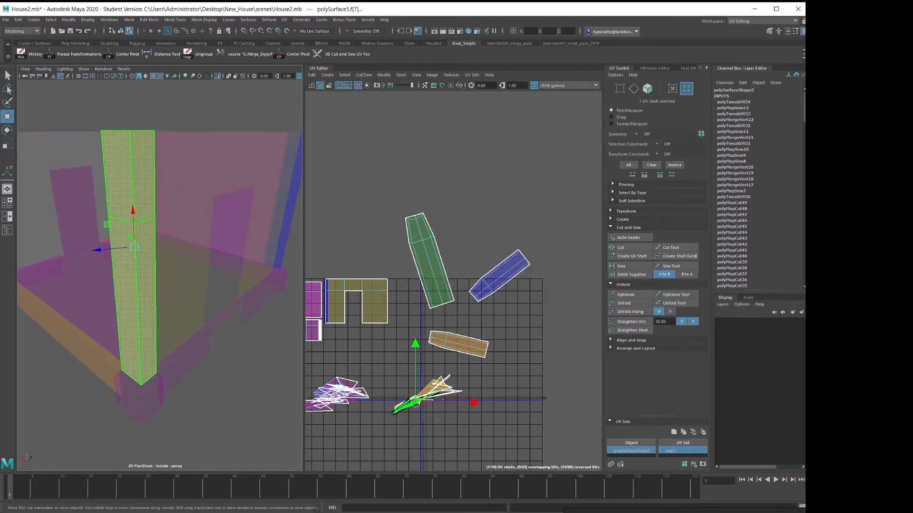
pyautogui.rightClick(147, 322)
pyautogui.click(110, 322)
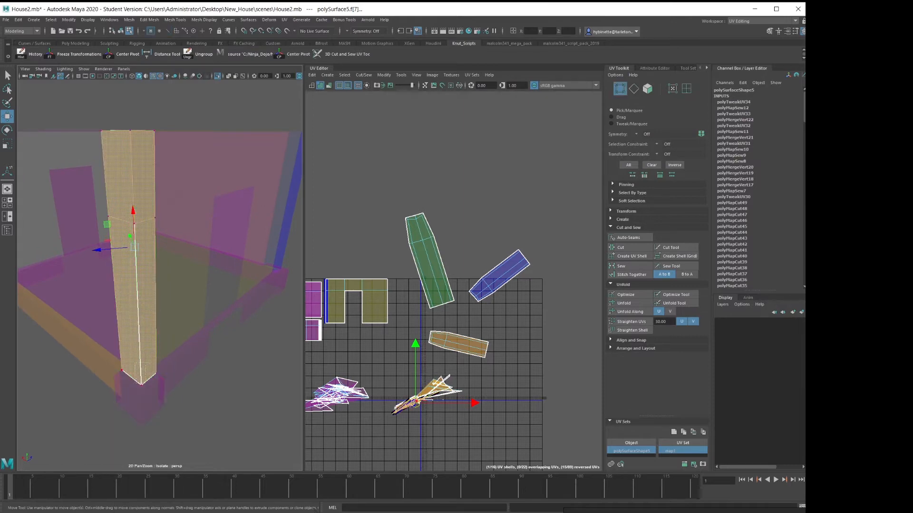
# Try to merge the vertices at the yellow corner post's bottom outer corner
pyautogui.click(141, 383)
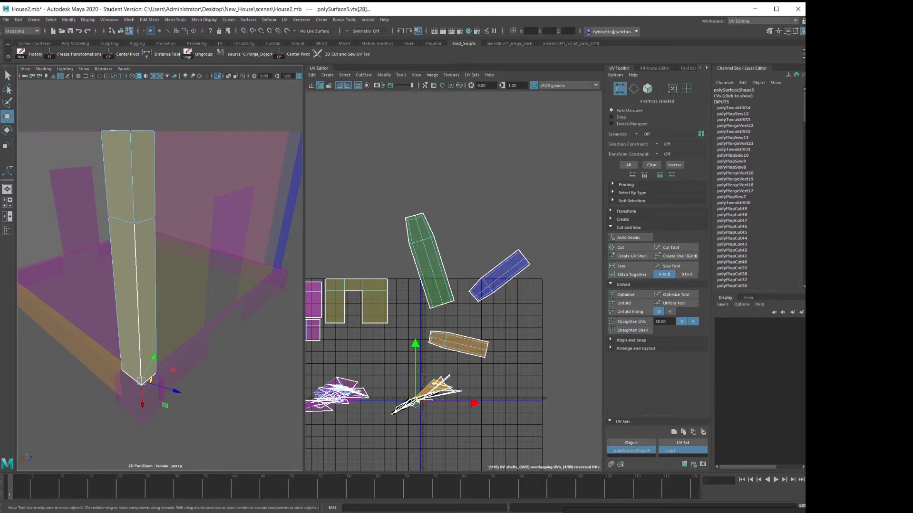
pyautogui.keyDown('shift'); pyautogui.rightClick(181, 417); pyautogui.keyUp('shift')
pyautogui.moveTo(180, 427)
pyautogui.keyDown('shift'); pyautogui.mouseDown(button='right')
pyautogui.moveTo(184, 389)
pyautogui.moveTo(211, 378)
pyautogui.mouseUp(button='right'); pyautogui.keyUp('shift')
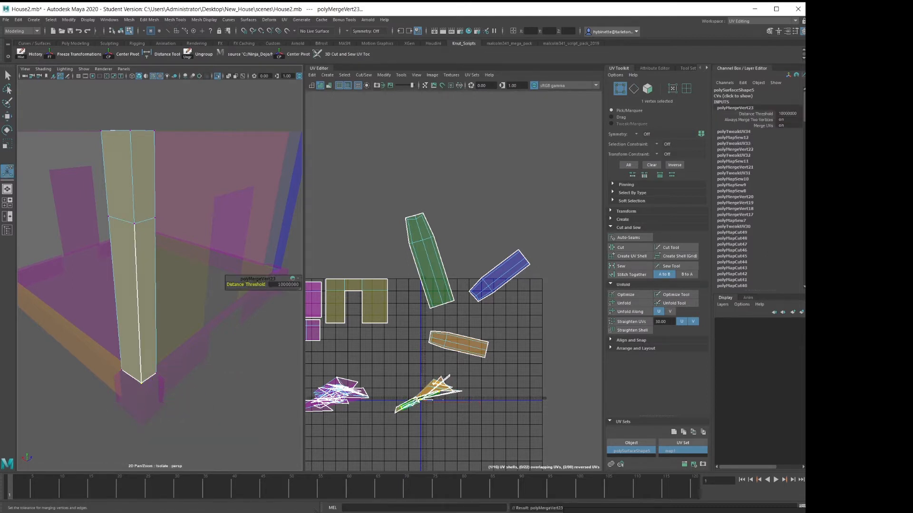
pyautogui.keyDown('alt'); pyautogui.moveTo(204, 362); pyautogui.dragTo(229, 388); pyautogui.keyUp('alt')
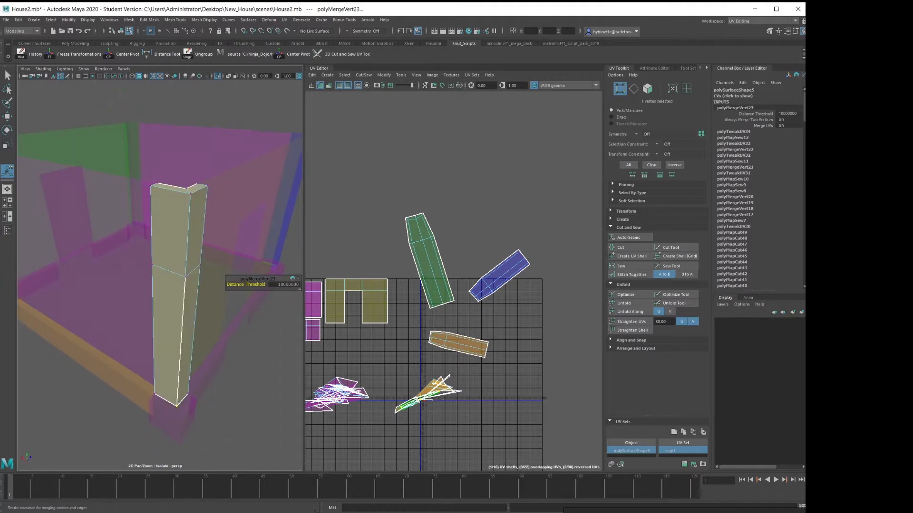
# Select the yellow post's tangled UV shell, show the whole house again and move the shell down clear of the orange one
pyautogui.moveTo(179, 311); pyautogui.dragTo(155, 322, button='right')
pyautogui.moveTo(414, 390); pyautogui.dragTo(397, 379, button='right')
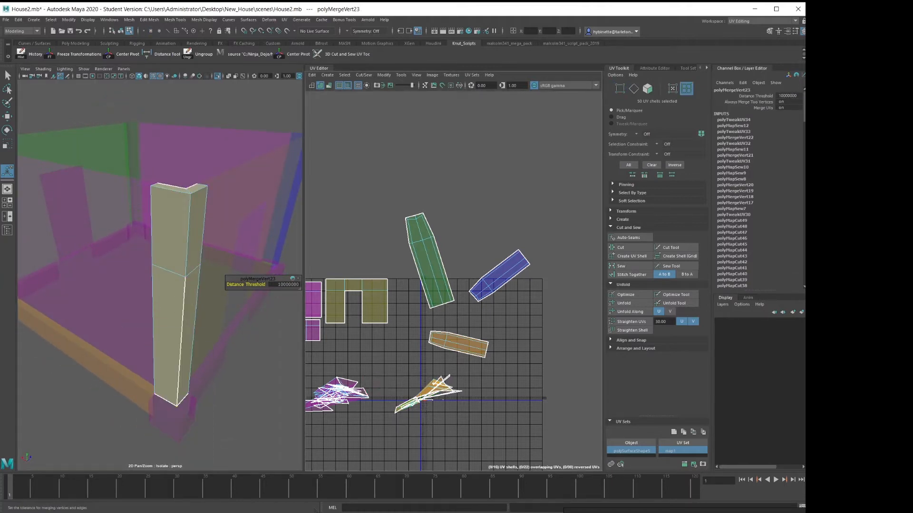
pyautogui.click(397, 409)
pyautogui.hotkey('ctrl', '1')
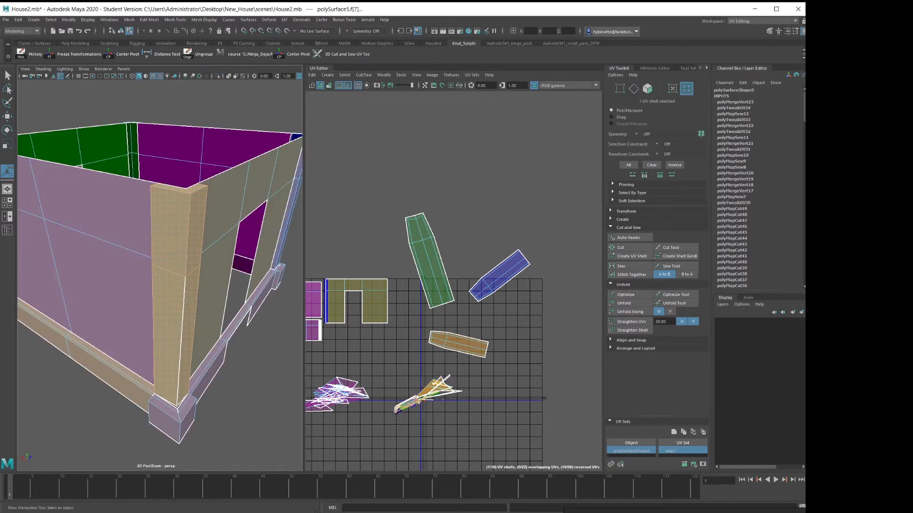
pyautogui.keyDown('alt'); pyautogui.moveTo(380, 362); pyautogui.dragTo(478, 310, button='middle'); pyautogui.keyUp('alt')
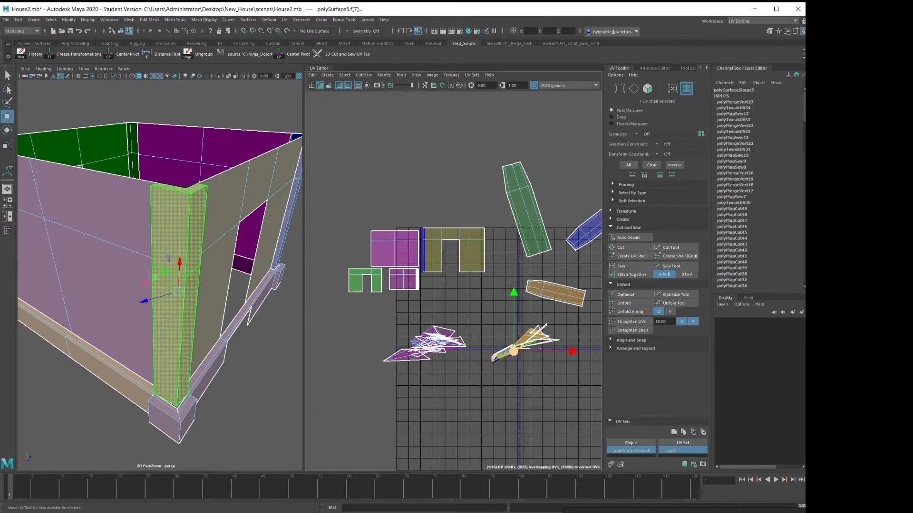
pyautogui.moveTo(513, 352); pyautogui.dragTo(490, 378)
pyautogui.scroll(2, 490, 379)
pyautogui.keyDown('alt'); pyautogui.moveTo(490, 378); pyautogui.dragTo(395, 357, button='middle'); pyautogui.keyUp('alt')
pyautogui.scroll(3, 390, 380)
pyautogui.scroll(3, 395, 357)
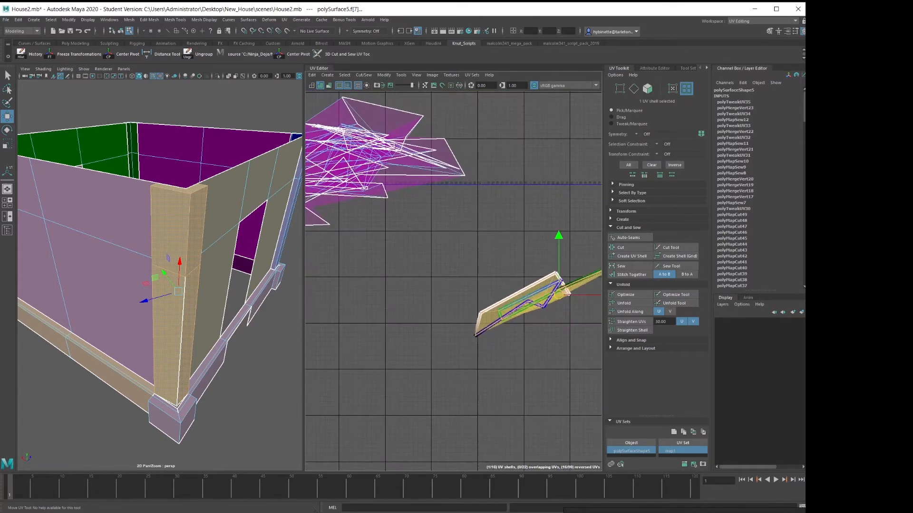
pyautogui.keyDown('alt'); pyautogui.moveTo(190, 285); pyautogui.dragTo(178, 269); pyautogui.keyUp('alt')
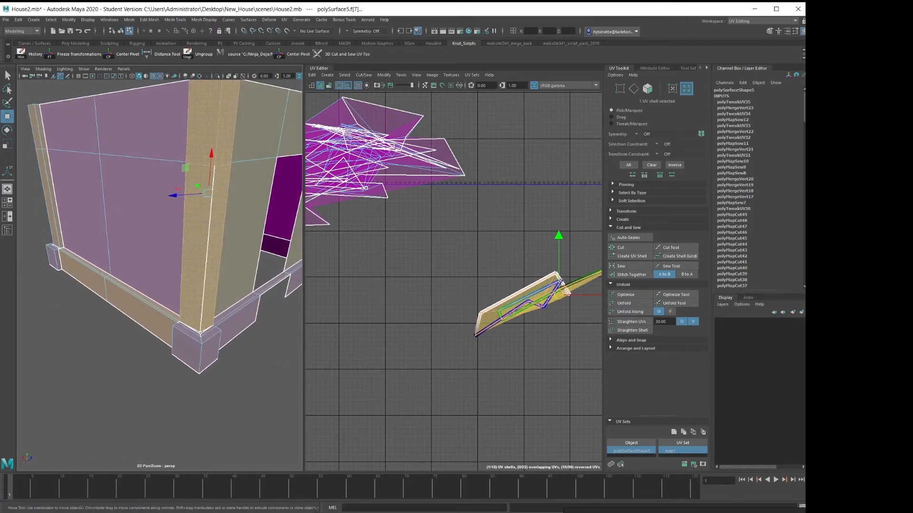
# Undo the yellow post's shell move and the corner vertex merge, back to the isolated post
pyautogui.hotkey('ctrl', 'z')
pyautogui.hotkey('ctrl', 'z')
pyautogui.hotkey('ctrl', 'z')
pyautogui.hotkey('ctrl', 'z')
pyautogui.hotkey('ctrl', 'z')
pyautogui.hotkey('ctrl', 'z')
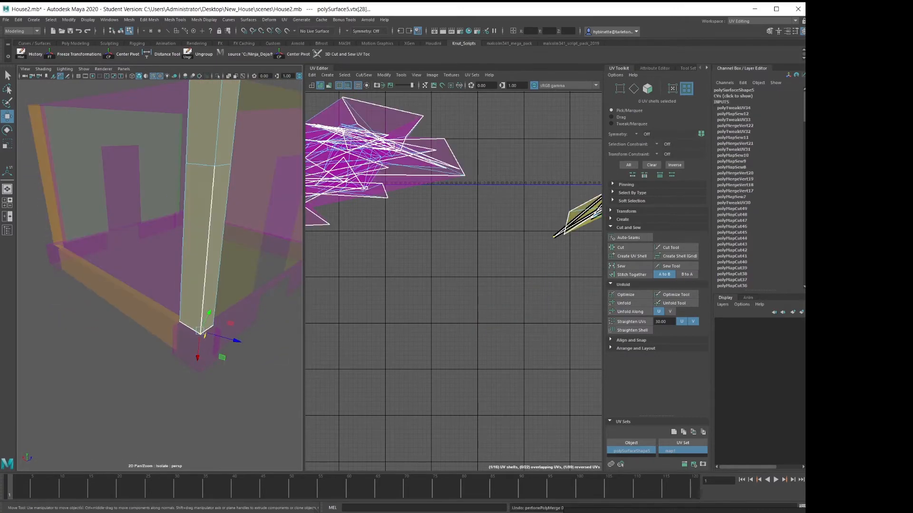
# Select the overlapping vertices at the yellow post's bottom outer corner in wireframe display, merge them and return to shaded display
pyautogui.press('4')
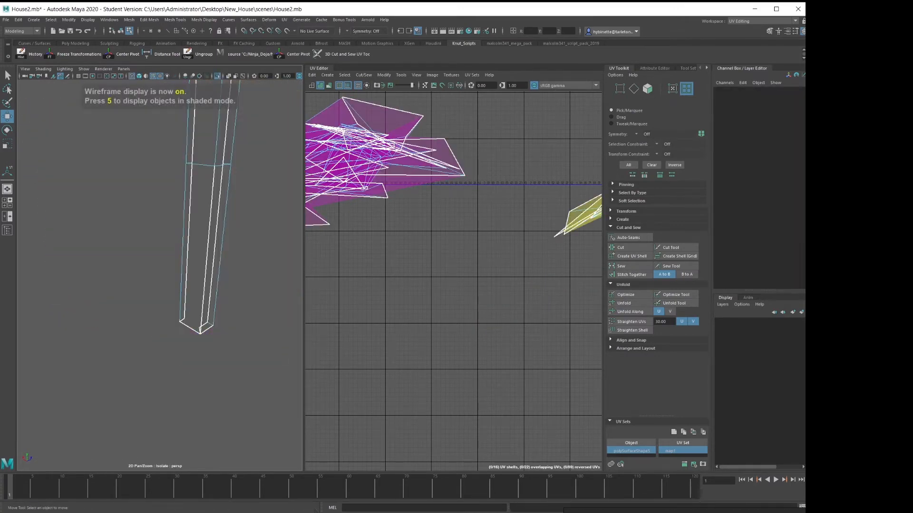
pyautogui.moveTo(190, 267)
pyautogui.keyDown('alt'); pyautogui.mouseDown()
pyautogui.moveTo(192, 254)
pyautogui.moveTo(228, 259)
pyautogui.moveTo(228, 268)
pyautogui.moveTo(188, 278)
pyautogui.mouseUp(); pyautogui.keyUp('alt')
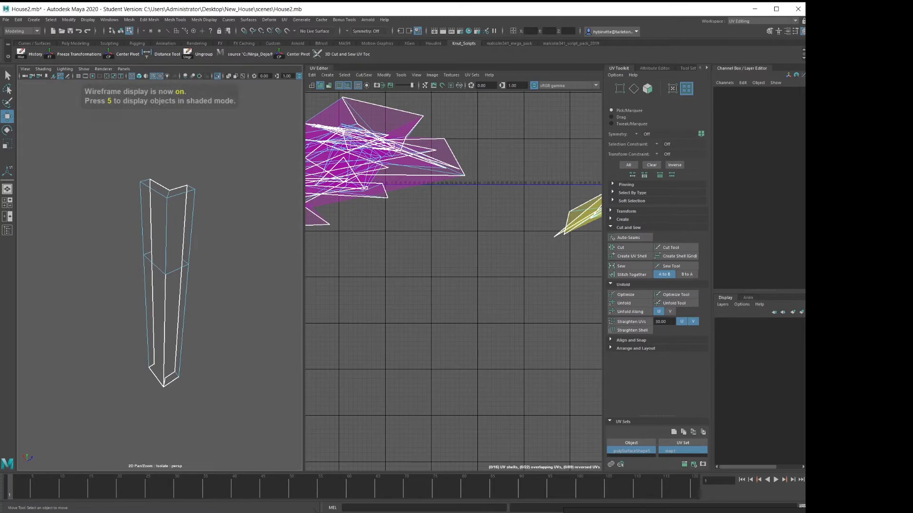
pyautogui.press('5')
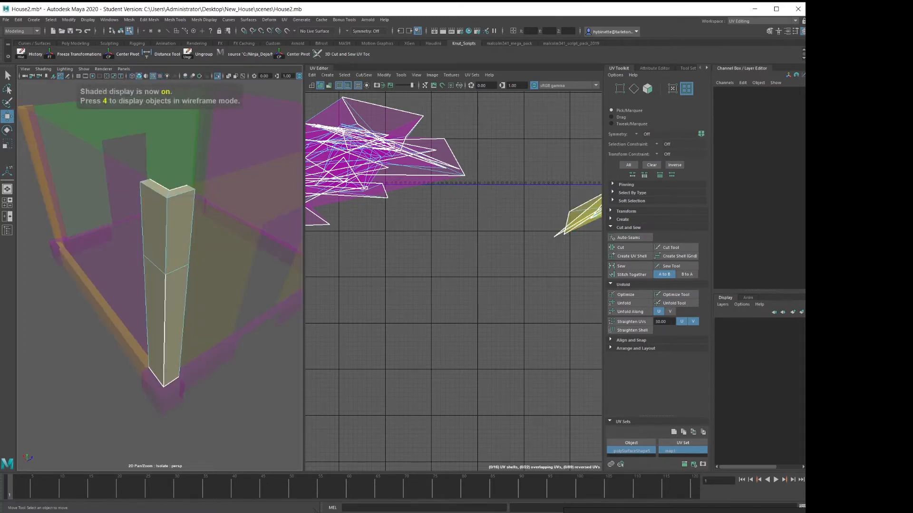
pyautogui.scroll(3, 174, 322)
pyautogui.moveTo(174, 321); pyautogui.dragTo(162, 382, button='right')
pyautogui.moveTo(149, 324); pyautogui.dragTo(138, 322, button='right')
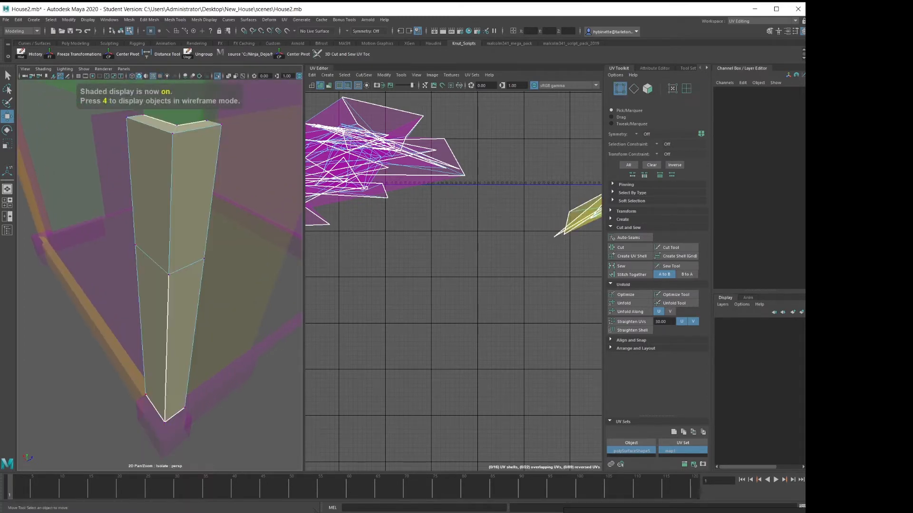
pyautogui.scroll(4, 160, 304)
pyautogui.press('4')
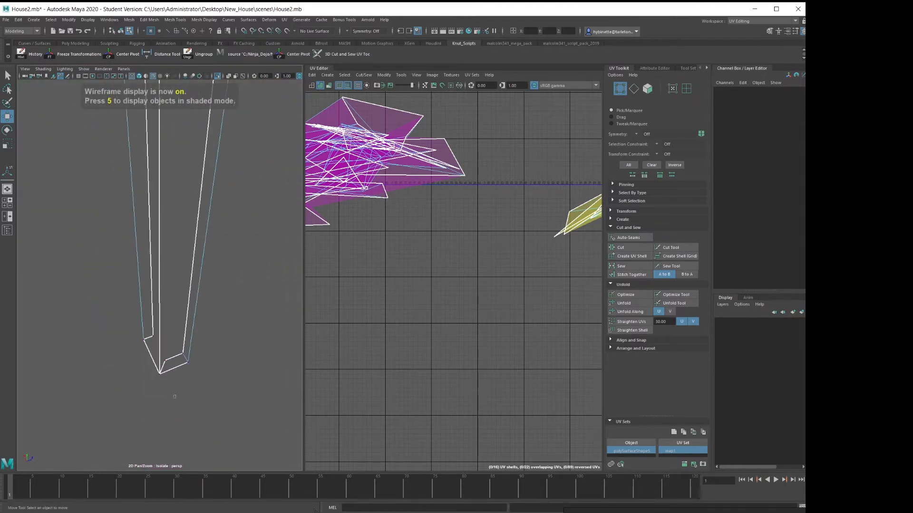
pyautogui.moveTo(175, 398); pyautogui.dragTo(176, 398)
pyautogui.keyDown('shift'); pyautogui.moveTo(219, 371); pyautogui.dragTo(218, 399, button='right'); pyautogui.keyUp('shift')
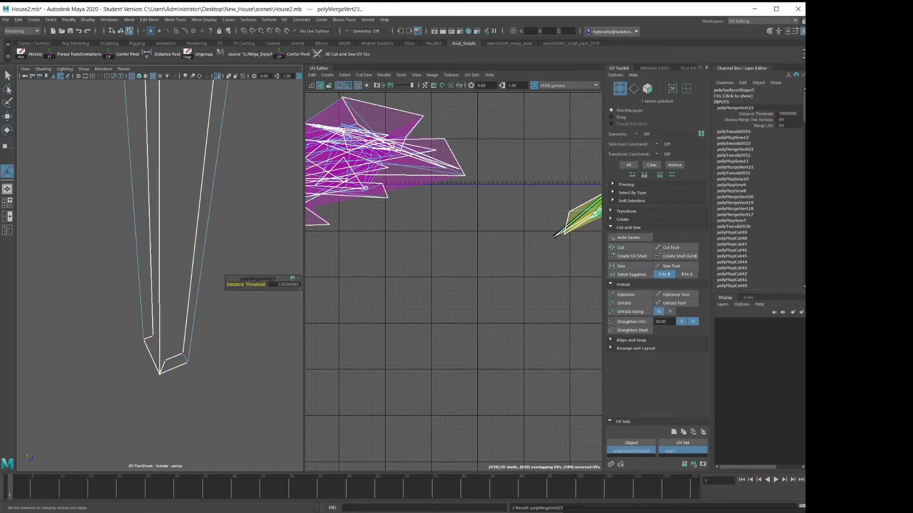
pyautogui.press('5')
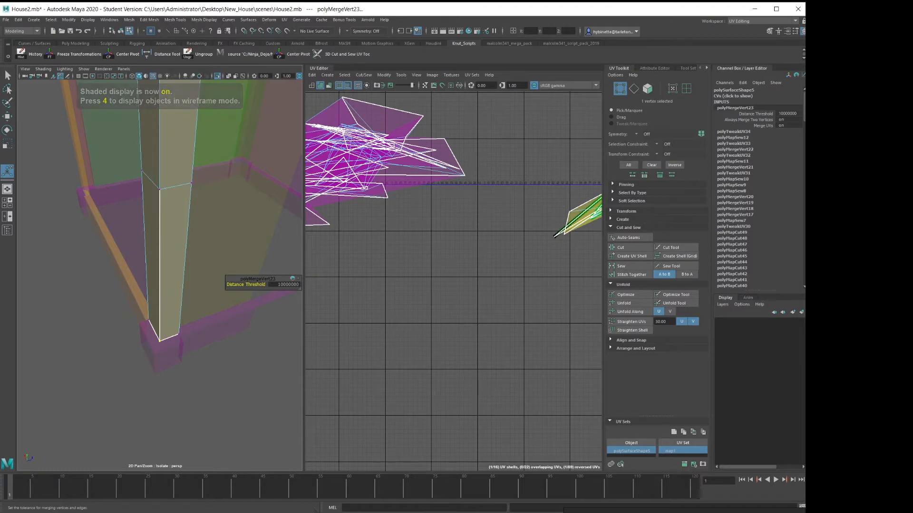
pyautogui.moveTo(188, 304)
pyautogui.keyDown('alt'); pyautogui.mouseDown()
pyautogui.moveTo(221, 316)
pyautogui.moveTo(228, 357)
pyautogui.moveTo(219, 304)
pyautogui.moveTo(202, 288)
pyautogui.moveTo(193, 303)
pyautogui.mouseUp(); pyautogui.keyUp('alt')
# Show the whole house again, select the yellow post's tangled UV shell and move it below the orange shell into empty space
pyautogui.hotkey('ctrl', '1')
pyautogui.keyDown('alt'); pyautogui.moveTo(404, 266); pyautogui.dragTo(271, 362, button='middle'); pyautogui.keyUp('alt')
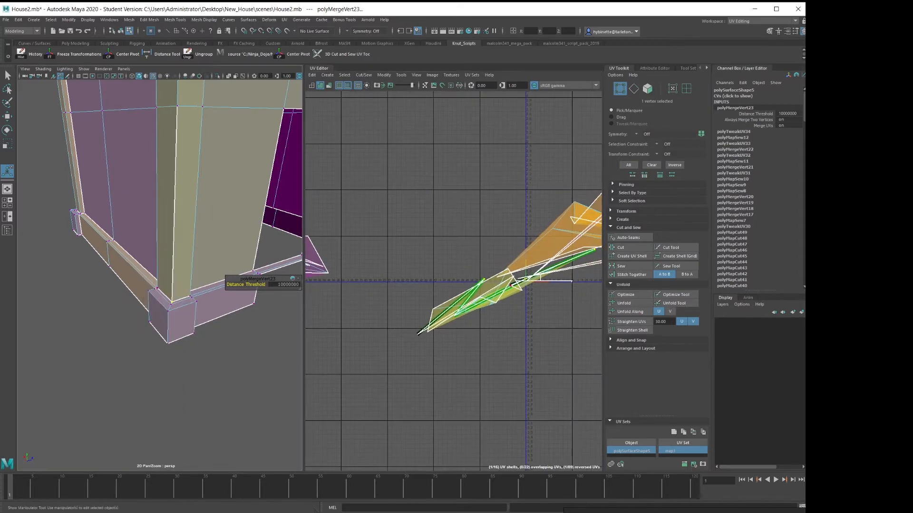
pyautogui.moveTo(506, 279); pyautogui.dragTo(479, 269, button='right')
pyautogui.click(475, 294)
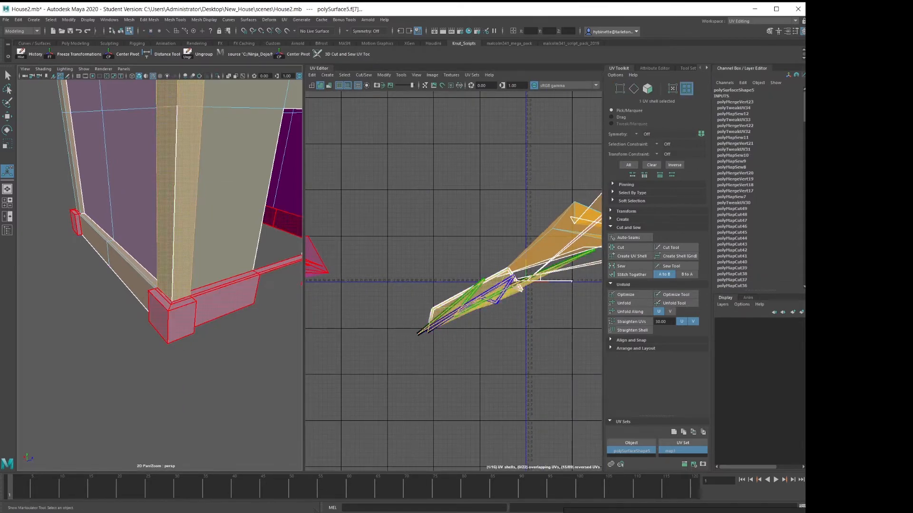
pyautogui.keyDown('alt'); pyautogui.moveTo(477, 296); pyautogui.dragTo(442, 317, button='middle'); pyautogui.keyUp('alt')
pyautogui.moveTo(471, 313); pyautogui.dragTo(452, 373)
# Unfold the yellow post's UV shell
pyautogui.keyDown('shift'); pyautogui.rightClick(453, 371); pyautogui.keyUp('shift')
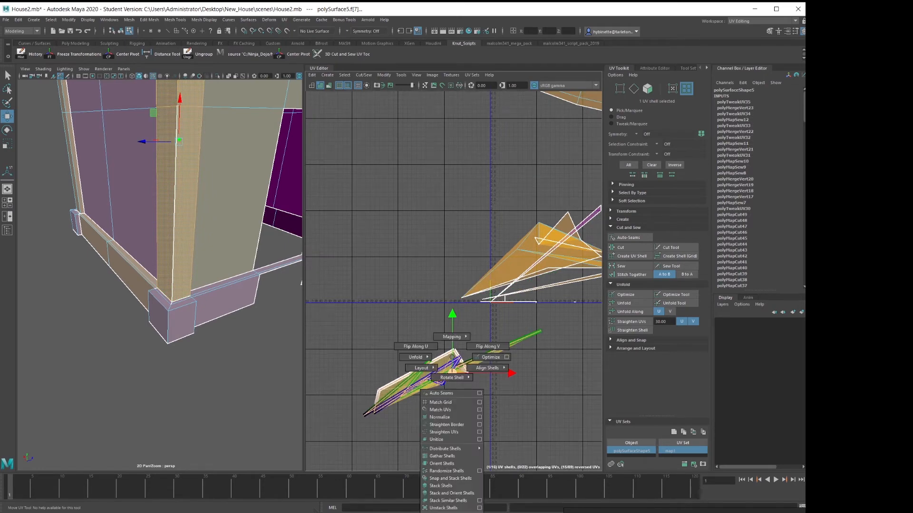
pyautogui.moveTo(452, 373); pyautogui.dragTo(370, 353, button='right')
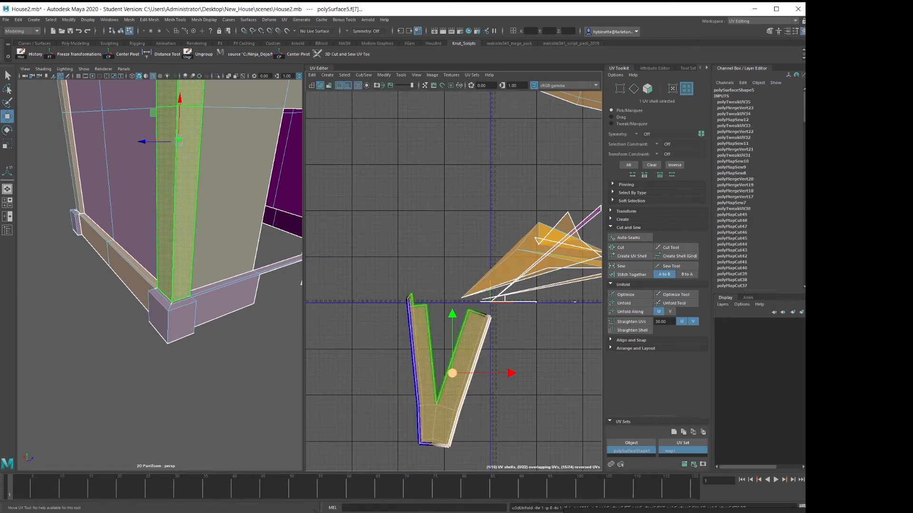
pyautogui.scroll(-1, 452, 374)
pyautogui.scroll(2, 452, 374)
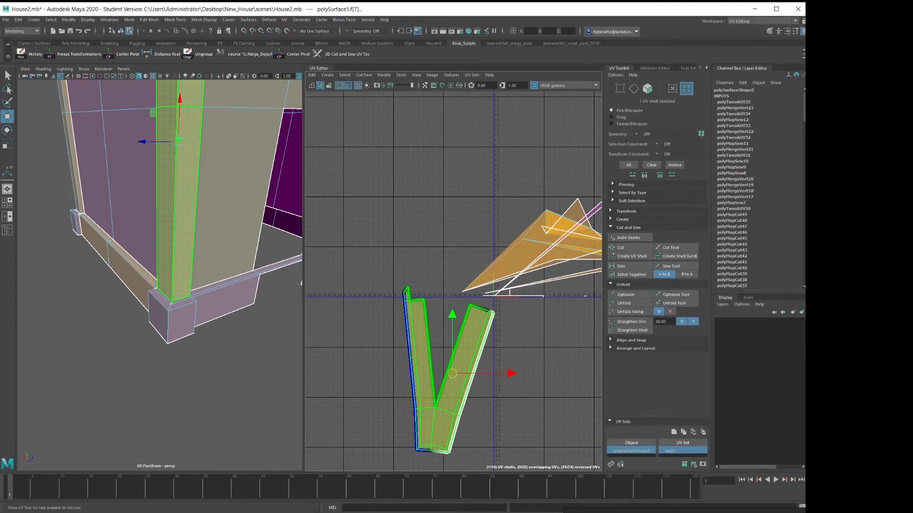
# Delete the small stray face of the yellow post at the house's inner corner, just above the purple baseboard
pyautogui.keyDown('alt'); pyautogui.moveTo(186, 209); pyautogui.dragTo(38, 228); pyautogui.keyUp('alt')
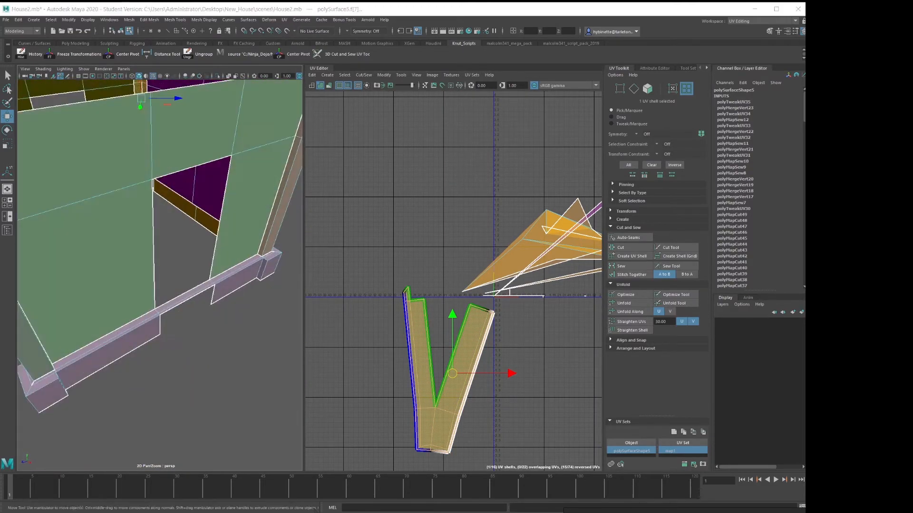
pyautogui.keyDown('alt'); pyautogui.moveTo(95, 190); pyautogui.dragTo(196, 442, button='middle'); pyautogui.keyUp('alt')
pyautogui.keyDown('alt'); pyautogui.moveTo(143, 309); pyautogui.dragTo(256, 314, button='right'); pyautogui.keyUp('alt')
pyautogui.keyDown('alt'); pyautogui.moveTo(256, 314); pyautogui.dragTo(103, 278, button='middle'); pyautogui.keyUp('alt')
pyautogui.keyDown('alt'); pyautogui.moveTo(103, 278); pyautogui.dragTo(112, 237); pyautogui.keyUp('alt')
pyautogui.keyDown('alt'); pyautogui.moveTo(152, 237); pyautogui.dragTo(95, 238, button='right'); pyautogui.keyUp('alt')
pyautogui.keyDown('alt'); pyautogui.moveTo(119, 285); pyautogui.dragTo(207, 404); pyautogui.keyUp('alt')
pyautogui.keyDown('alt'); pyautogui.moveTo(223, 295); pyautogui.dragTo(245, 295); pyautogui.keyUp('alt')
pyautogui.press('F11')
pyautogui.click(143, 195)
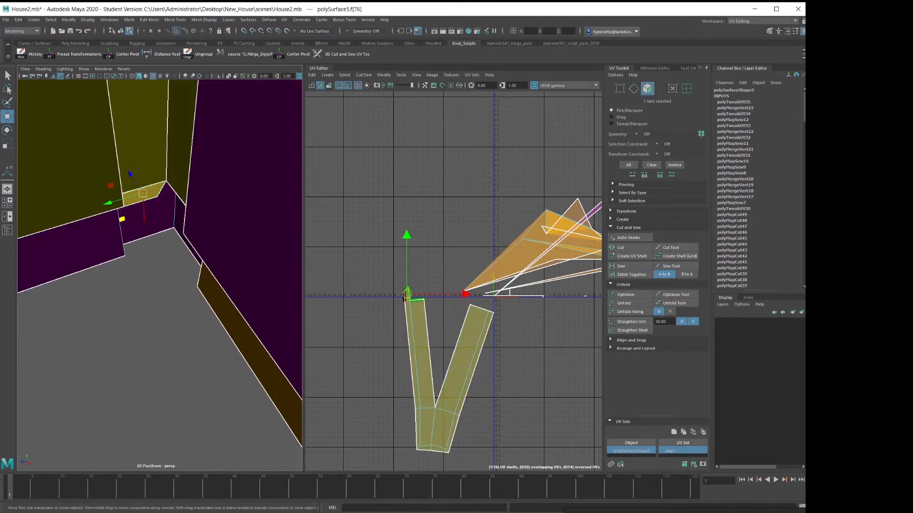
pyautogui.press('Delete')
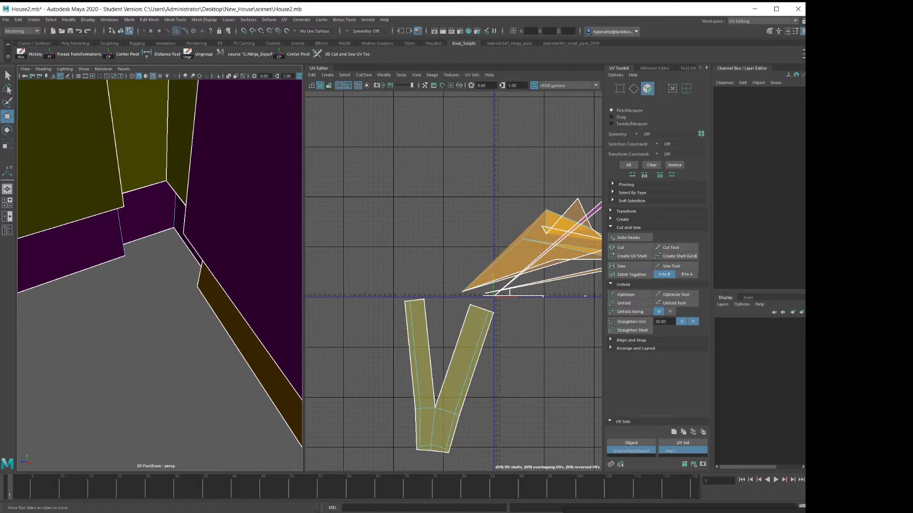
# Sew the open seam between the yellow post's two UV strips
pyautogui.scroll(-4, 233, 328)
pyautogui.keyDown('alt'); pyautogui.moveTo(233, 324); pyautogui.dragTo(385, 313); pyautogui.keyUp('alt')
pyautogui.scroll(-6, 218, 304)
pyautogui.moveTo(407, 320); pyautogui.dragTo(407, 303, button='right')
pyautogui.click(428, 342)
pyautogui.keyDown('alt'); pyautogui.moveTo(428, 342); pyautogui.dragTo(364, 289, button='middle'); pyautogui.keyUp('alt')
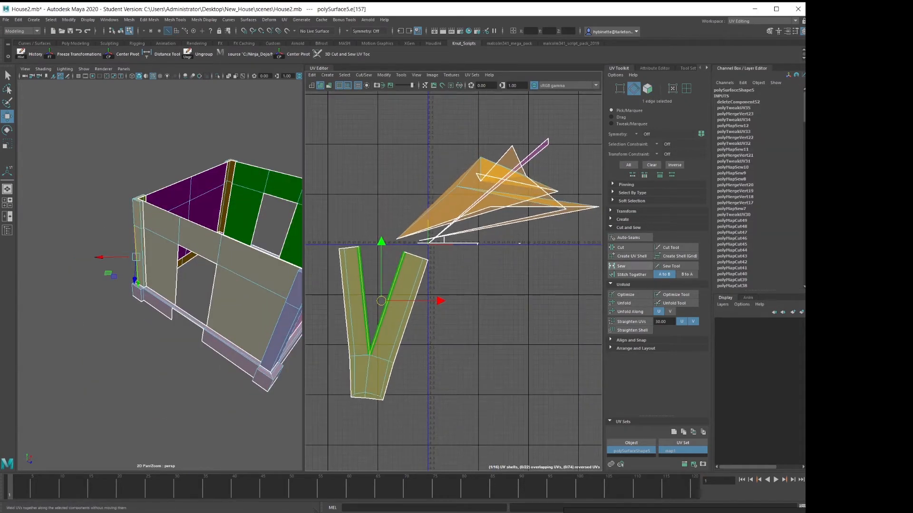
pyautogui.click(621, 266)
# Unfold the yellow post's joined UV shell and rotate it so its tapered end stays up and it leans the other way
pyautogui.rightClick(365, 324)
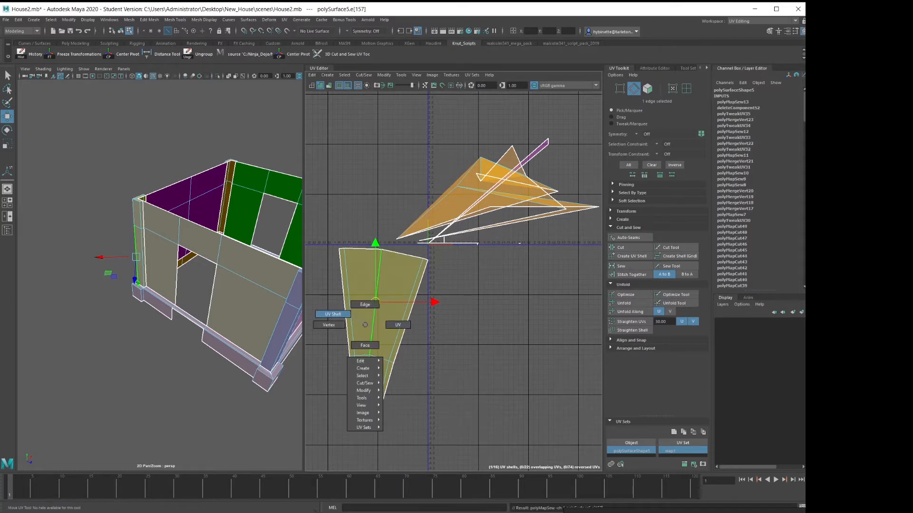
pyautogui.moveTo(365, 325); pyautogui.dragTo(308, 316, button='right')
pyautogui.click(376, 317)
pyautogui.scroll(-3, 362, 309)
pyautogui.keyDown('alt'); pyautogui.moveTo(361, 309); pyautogui.dragTo(379, 379, button='middle'); pyautogui.keyUp('alt')
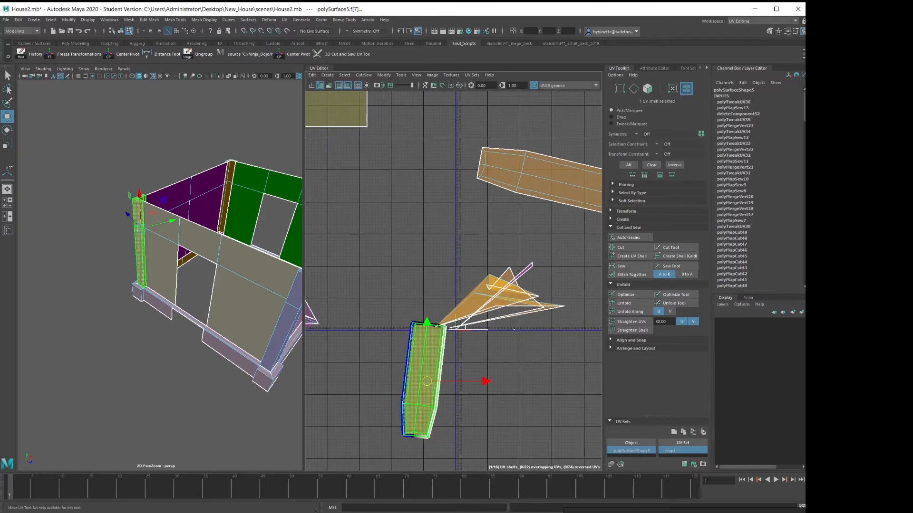
pyautogui.press('e')
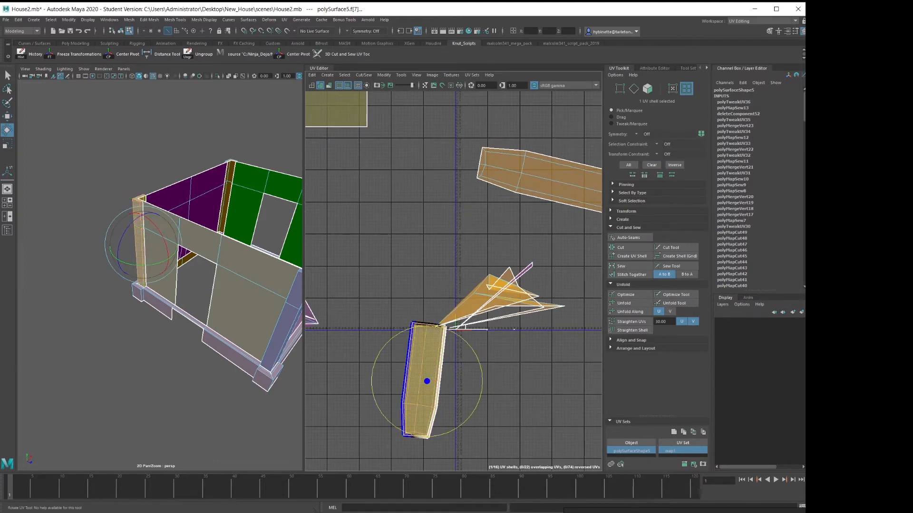
pyautogui.moveTo(473, 351); pyautogui.dragTo(390, 422)
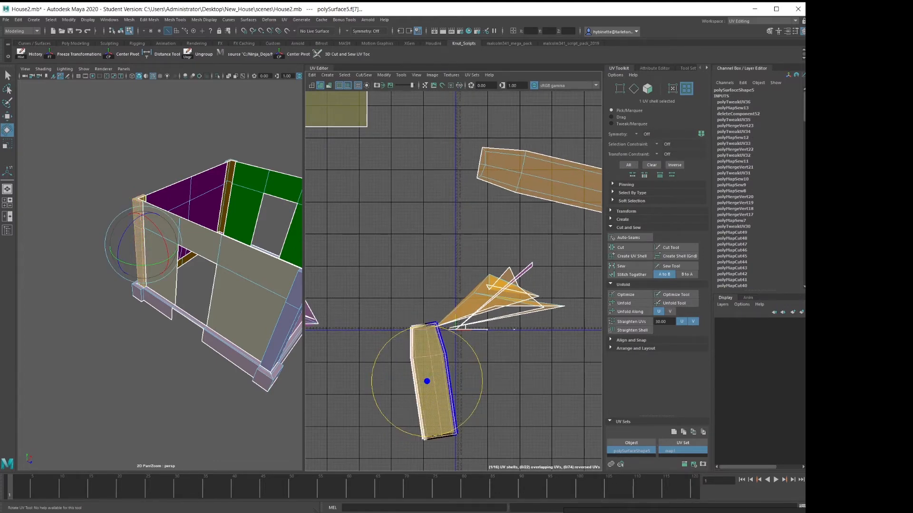
# Rotate the orange post's UV shell upright with its tapered end up and move it beside the yellow wall shell
pyautogui.click(520, 173)
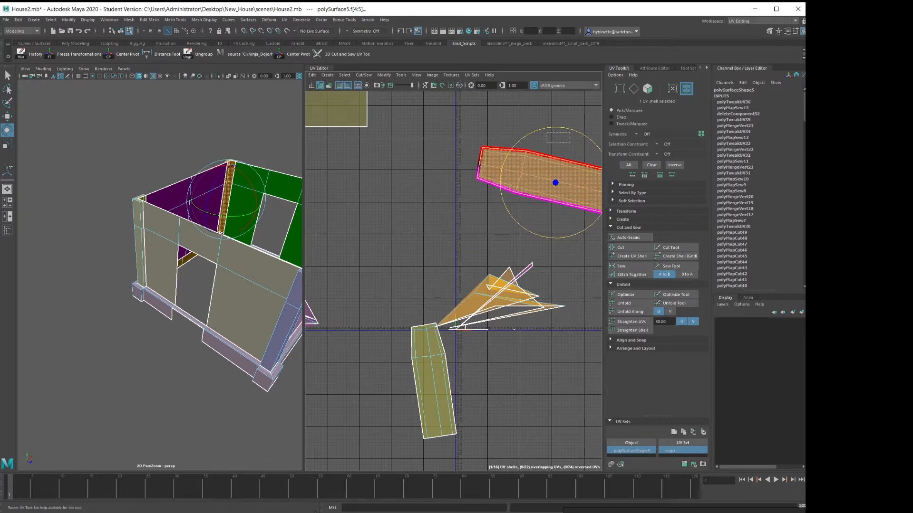
pyautogui.moveTo(569, 142); pyautogui.dragTo(600, 158)
pyautogui.click(577, 176)
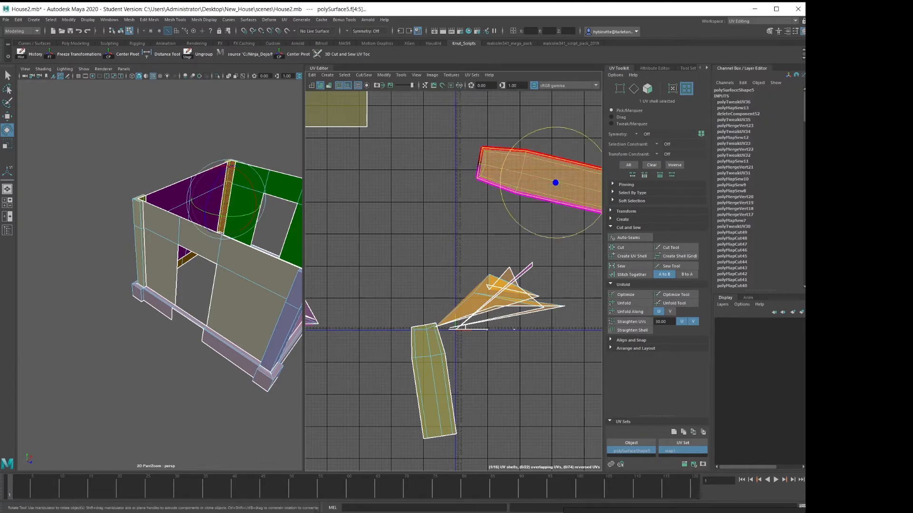
pyautogui.moveTo(524, 137); pyautogui.dragTo(591, 139)
pyautogui.press('w')
pyautogui.moveTo(555, 182); pyautogui.dragTo(402, 106)
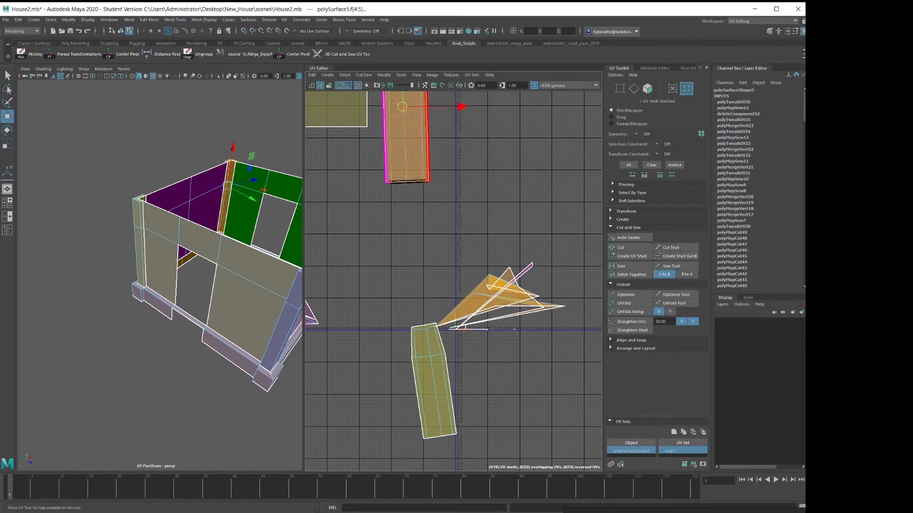
# Move the yellow post's UV shell up beside the orange post's shell
pyautogui.keyDown('alt'); pyautogui.moveTo(402, 106); pyautogui.dragTo(392, 185, button='middle'); pyautogui.keyUp('alt')
pyautogui.click(420, 435)
pyautogui.moveTo(480, 459); pyautogui.dragTo(518, 459)
pyautogui.moveTo(461, 453); pyautogui.dragTo(444, 212)
pyautogui.keyDown('alt'); pyautogui.moveTo(444, 212); pyautogui.dragTo(423, 397, button='middle'); pyautogui.keyUp('alt')
# Move the green post's UV shell down beside the yellow post's shell and rotate it upright
pyautogui.click(446, 233)
pyautogui.moveTo(447, 226); pyautogui.dragTo(464, 344)
pyautogui.press('w')
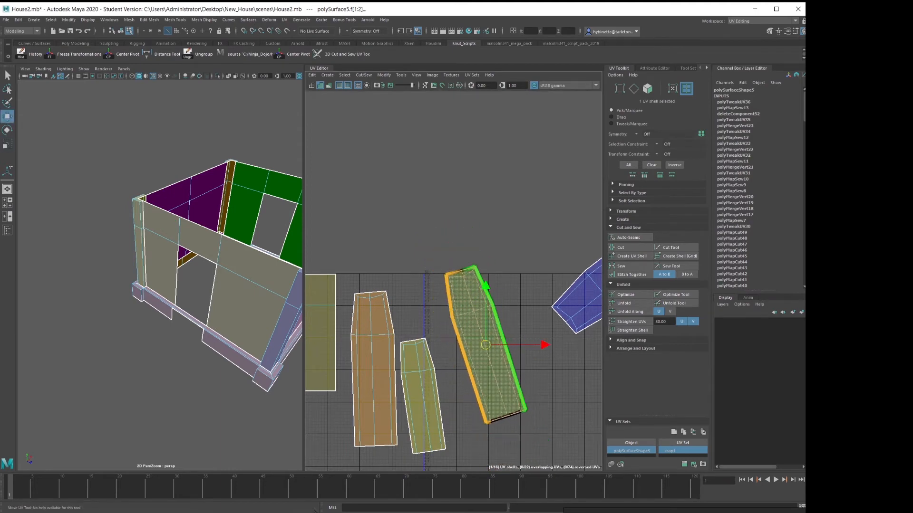
pyautogui.moveTo(540, 339); pyautogui.dragTo(539, 357)
pyautogui.keyDown('alt'); pyautogui.moveTo(538, 352); pyautogui.dragTo(463, 344, button='middle'); pyautogui.keyUp('alt')
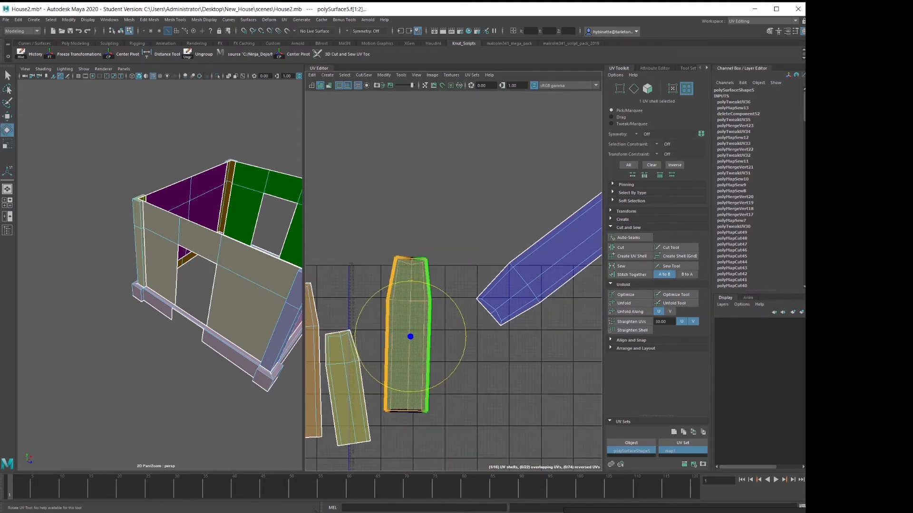
# Rotate the blue post's UV shell upright with its tapered end up and place it beside the green post's shell
pyautogui.click(542, 271)
pyautogui.moveTo(504, 243); pyautogui.dragTo(600, 224)
pyautogui.press('w')
pyautogui.moveTo(557, 257); pyautogui.dragTo(473, 334)
pyautogui.scroll(-1, 517, 334)
pyautogui.keyDown('alt'); pyautogui.moveTo(517, 333); pyautogui.dragTo(518, 320, button='middle'); pyautogui.keyUp('alt')
pyautogui.keyDown('alt'); pyautogui.moveTo(238, 290); pyautogui.dragTo(195, 259); pyautogui.keyUp('alt')
pyautogui.keyDown('alt'); pyautogui.moveTo(195, 259); pyautogui.dragTo(133, 262, button='middle'); pyautogui.keyUp('alt')
pyautogui.keyDown('alt'); pyautogui.moveTo(190, 271); pyautogui.dragTo(170, 254); pyautogui.keyUp('alt')
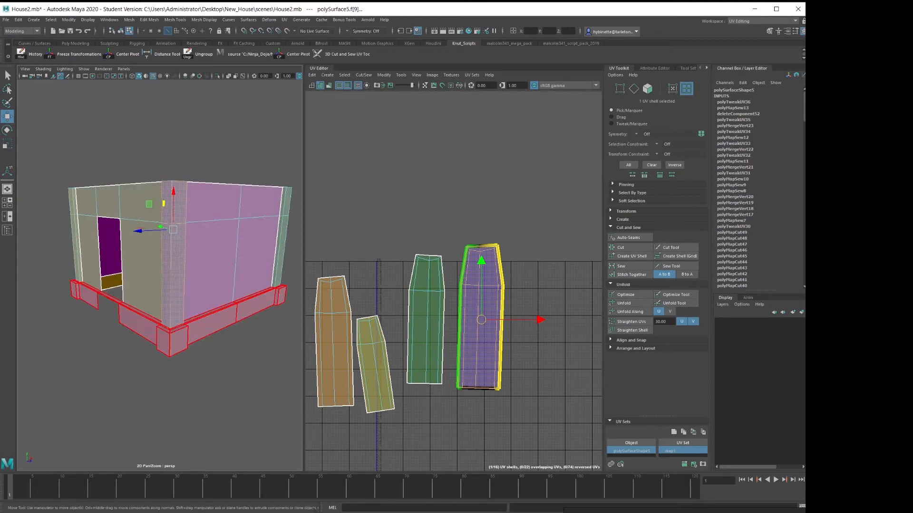
# Delete the small hidden faces behind the corner trim block at the foot of the post, inside the house beside the green wall
pyautogui.click(204, 330)
pyautogui.keyDown('alt'); pyautogui.moveTo(195, 294); pyautogui.dragTo(259, 304); pyautogui.keyUp('alt')
pyautogui.scroll(4, 186, 304)
pyautogui.keyDown('alt'); pyautogui.moveTo(259, 305); pyautogui.dragTo(109, 266, button='middle'); pyautogui.keyUp('alt')
pyautogui.keyDown('alt'); pyautogui.moveTo(205, 286); pyautogui.dragTo(143, 292); pyautogui.keyUp('alt')
pyautogui.keyDown('alt'); pyautogui.moveTo(447, 309); pyautogui.dragTo(437, 251, button='middle'); pyautogui.keyUp('alt')
pyautogui.keyDown('alt'); pyautogui.moveTo(399, 443); pyautogui.dragTo(404, 244, button='middle'); pyautogui.keyUp('alt')
pyautogui.click(402, 245)
pyautogui.moveTo(410, 245); pyautogui.dragTo(392, 231)
pyautogui.keyDown('alt'); pyautogui.moveTo(205, 286); pyautogui.dragTo(107, 190); pyautogui.keyUp('alt')
pyautogui.keyDown('alt'); pyautogui.moveTo(107, 190); pyautogui.dragTo(197, 231, button='middle'); pyautogui.keyUp('alt')
pyautogui.keyDown('alt'); pyautogui.moveTo(142, 266); pyautogui.dragTo(205, 280, button='right'); pyautogui.keyUp('alt')
pyautogui.keyDown('alt'); pyautogui.moveTo(205, 281); pyautogui.dragTo(159, 249); pyautogui.keyUp('alt')
pyautogui.keyDown('alt'); pyautogui.moveTo(159, 286); pyautogui.dragTo(195, 294, button='right'); pyautogui.keyUp('alt')
pyautogui.keyDown('alt'); pyautogui.moveTo(194, 295); pyautogui.dragTo(191, 287, button='middle'); pyautogui.keyUp('alt')
pyautogui.keyDown('alt'); pyautogui.moveTo(137, 242); pyautogui.dragTo(179, 277); pyautogui.keyUp('alt')
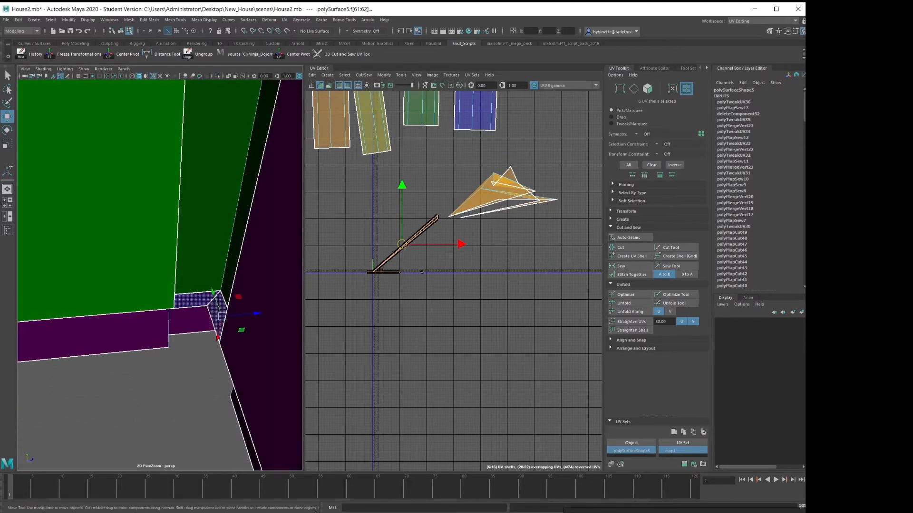
pyautogui.moveTo(178, 275); pyautogui.dragTo(179, 298, button='right')
pyautogui.press('Delete')
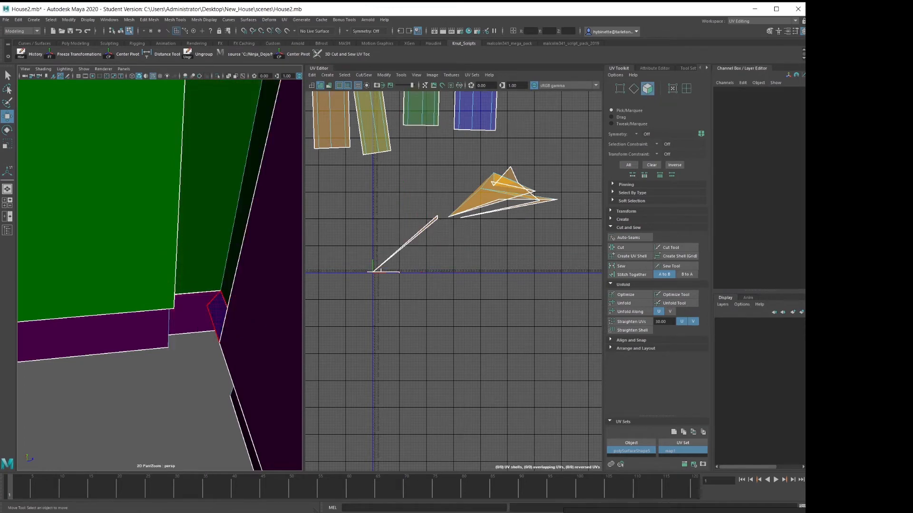
# Delete the two small hidden faces behind the trim block at the foot of the orange post, starting from the diagonal sliver UV shell
pyautogui.click(407, 242)
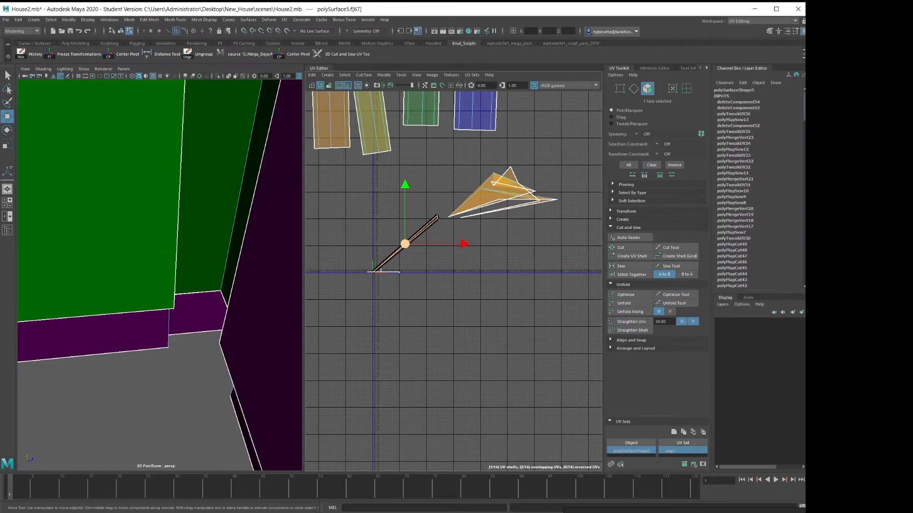
pyautogui.scroll(-5, 413, 250)
pyautogui.press('f')
pyautogui.keyDown('alt'); pyautogui.moveTo(143, 238); pyautogui.dragTo(190, 290); pyautogui.keyUp('alt')
pyautogui.moveTo(191, 290)
pyautogui.keyDown('alt'); pyautogui.mouseDown(button='right')
pyautogui.moveTo(147, 285)
pyautogui.moveTo(205, 290)
pyautogui.mouseUp(button='right'); pyautogui.keyUp('alt')
pyautogui.keyDown('alt'); pyautogui.moveTo(157, 247); pyautogui.dragTo(190, 285, button='middle'); pyautogui.keyUp('alt')
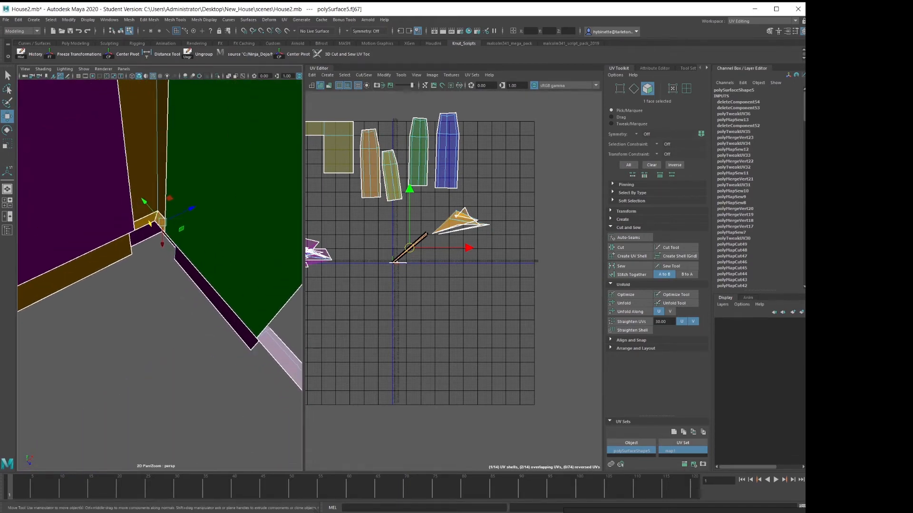
pyautogui.press('Delete')
pyautogui.click(146, 221)
pyautogui.press('Delete')
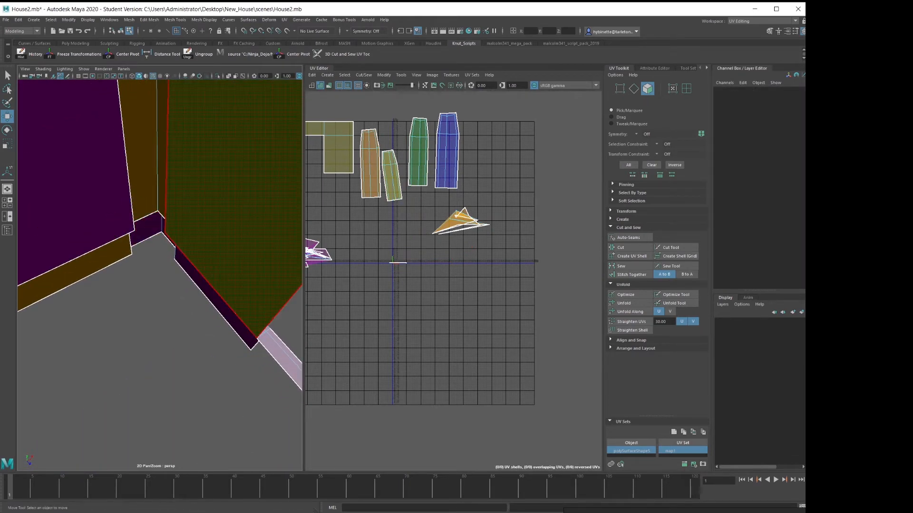
# Select the flat sliver UV shells at the grid origin and delete their two hidden faces inside the blue post's corner
pyautogui.scroll(-1, 443, 261)
pyautogui.moveTo(369, 237); pyautogui.dragTo(432, 283)
pyautogui.keyDown('alt'); pyautogui.moveTo(157, 266); pyautogui.dragTo(181, 252); pyautogui.keyUp('alt')
pyautogui.keyDown('alt'); pyautogui.moveTo(180, 252); pyautogui.dragTo(204, 257, button='right'); pyautogui.keyUp('alt')
pyautogui.keyDown('alt'); pyautogui.moveTo(143, 285); pyautogui.dragTo(190, 285); pyautogui.keyUp('alt')
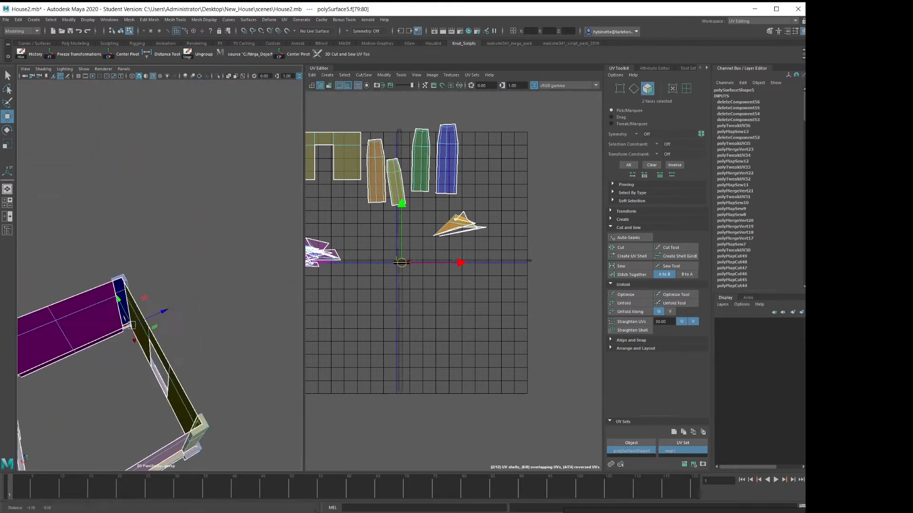
pyautogui.keyDown('alt'); pyautogui.moveTo(157, 285); pyautogui.dragTo(224, 294, button='right'); pyautogui.keyUp('alt')
pyautogui.keyDown('alt'); pyautogui.moveTo(190, 290); pyautogui.dragTo(200, 261); pyautogui.keyUp('alt')
pyautogui.scroll(5, 334, 294)
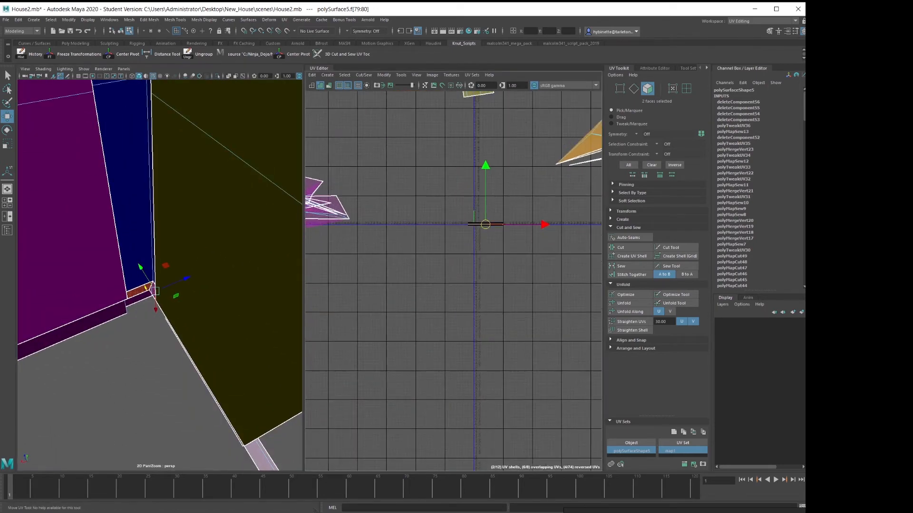
pyautogui.keyDown('alt'); pyautogui.moveTo(161, 285); pyautogui.dragTo(210, 308); pyautogui.keyUp('alt')
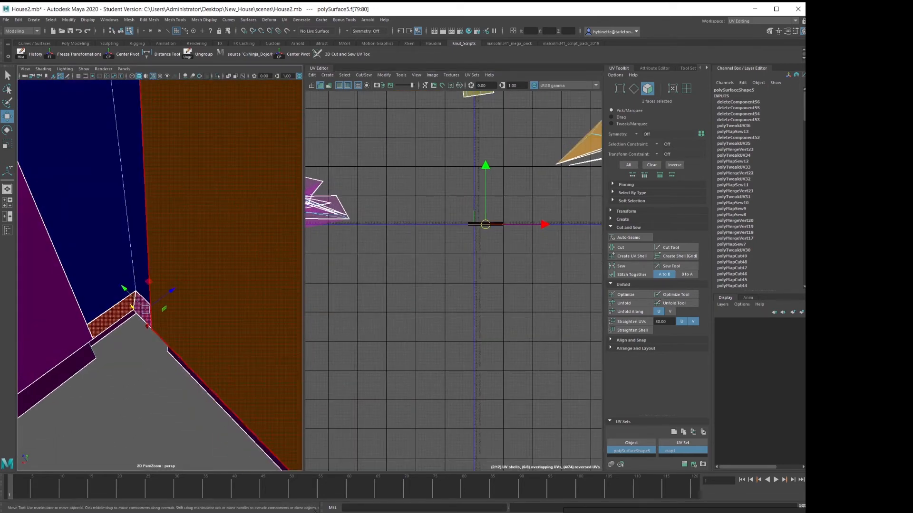
pyautogui.press('Delete')
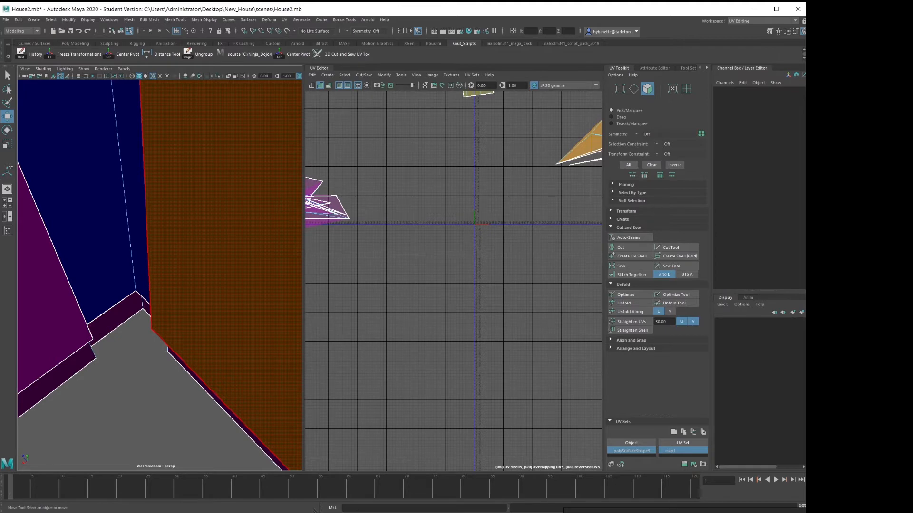
# Examine the house's interior corners, post tops and outer walls for leftover hidden faces
pyautogui.keyDown('alt'); pyautogui.moveTo(418, 247); pyautogui.dragTo(490, 296, button='middle'); pyautogui.keyUp('alt')
pyautogui.scroll(-4, 497, 291)
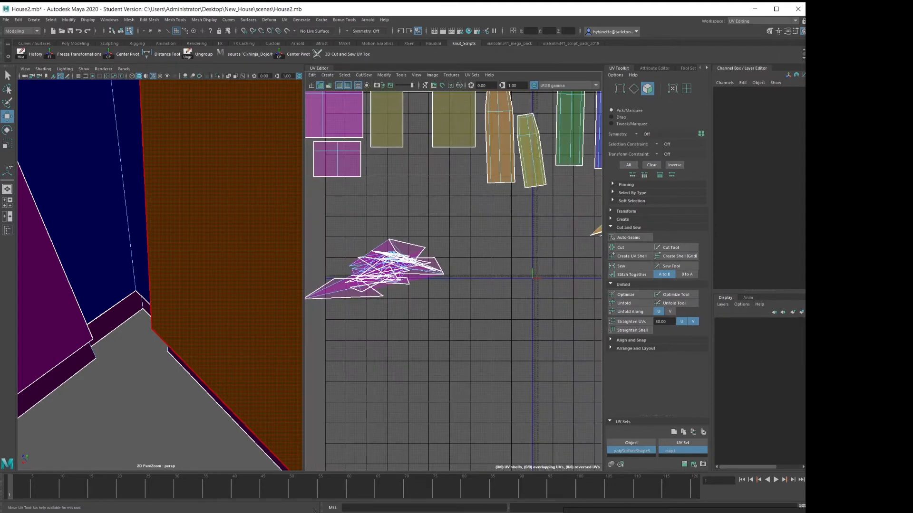
pyautogui.scroll(-1, 371, 295)
pyautogui.scroll(-4, 160, 275)
pyautogui.scroll(-6, 160, 275)
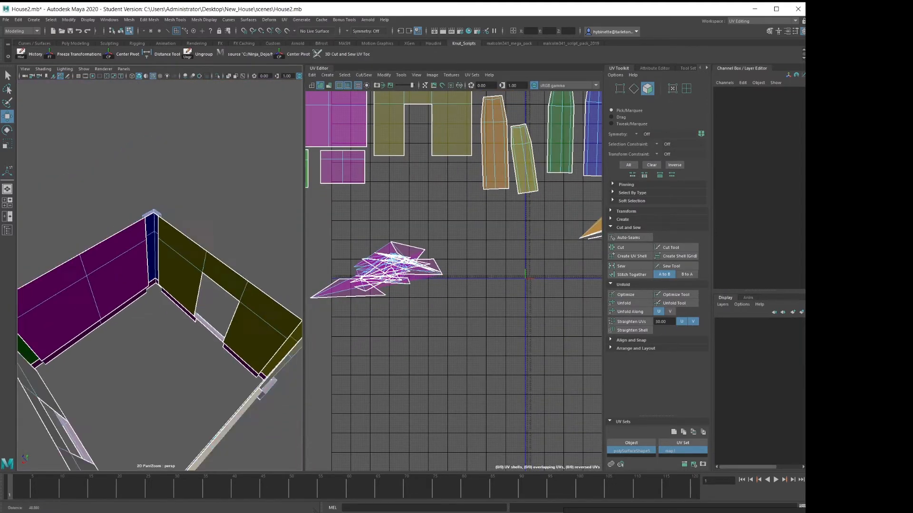
pyautogui.scroll(-3, 200, 275)
pyautogui.keyDown('alt'); pyautogui.moveTo(160, 275); pyautogui.dragTo(216, 285); pyautogui.keyUp('alt')
pyautogui.scroll(3, 216, 285)
pyautogui.scroll(3, 159, 281)
pyautogui.scroll(-2, 160, 280)
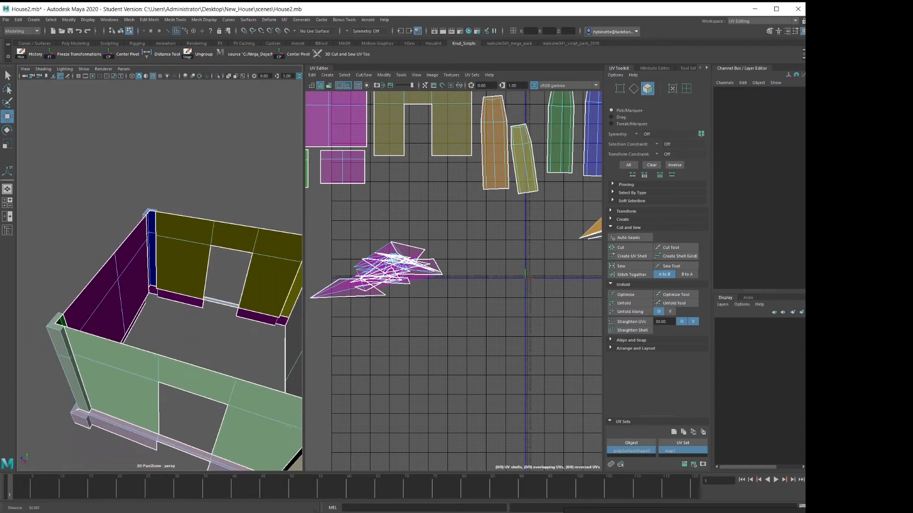
pyautogui.click(57, 323)
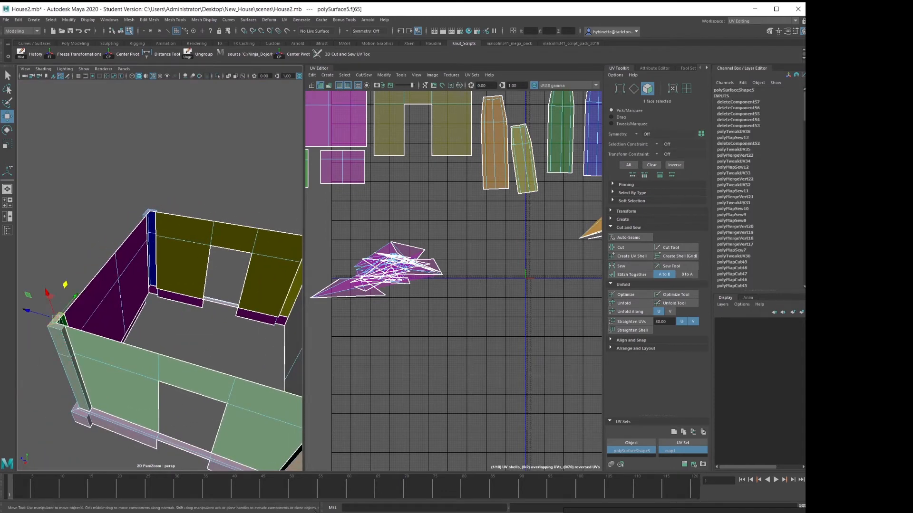
pyautogui.scroll(-4, 91, 295)
pyautogui.scroll(4, 91, 295)
pyautogui.keyDown('alt'); pyautogui.moveTo(133, 247); pyautogui.dragTo(267, 209); pyautogui.keyUp('alt')
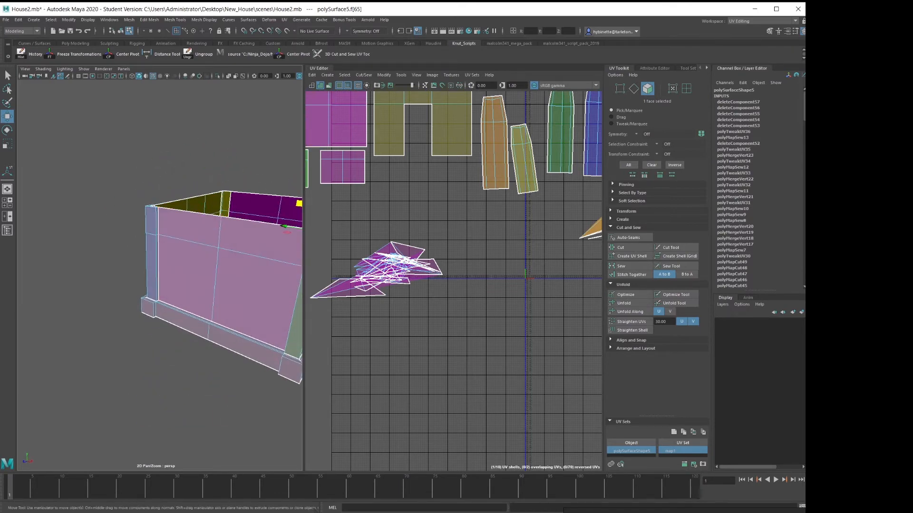
# Open the Outliner, reveal the hidden steps object listed above the flower bed and window entries, and view it at the doorway
pyautogui.click(7, 231)
pyautogui.click(7, 231)
pyautogui.click(7, 230)
pyautogui.click(7, 231)
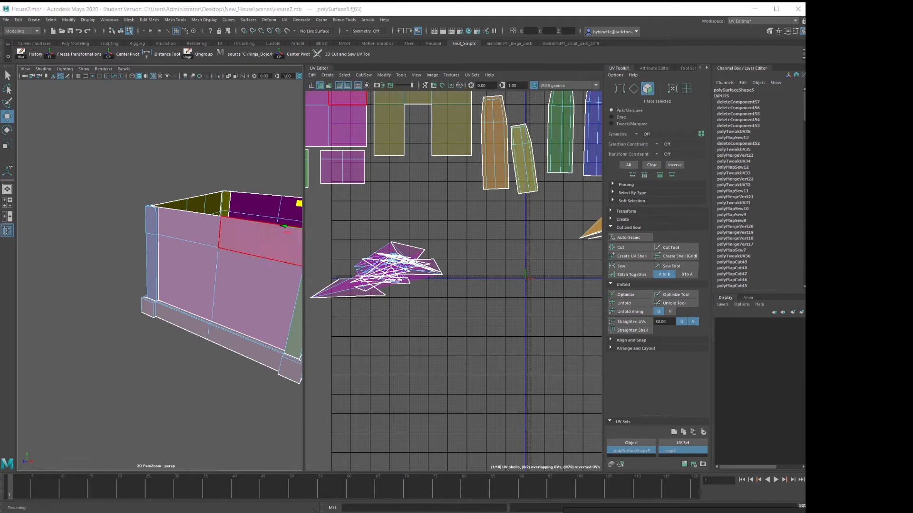
pyautogui.moveTo(368, 100); pyautogui.dragTo(258, 98)
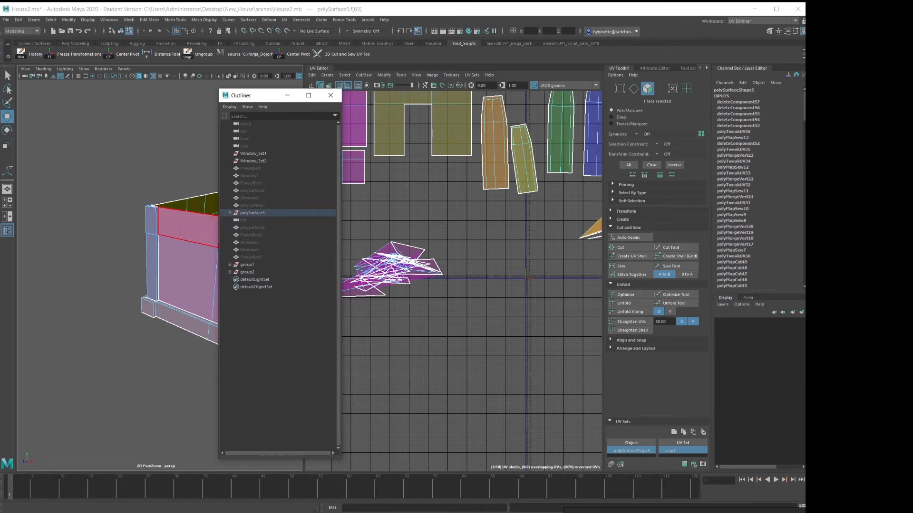
pyautogui.click(252, 228)
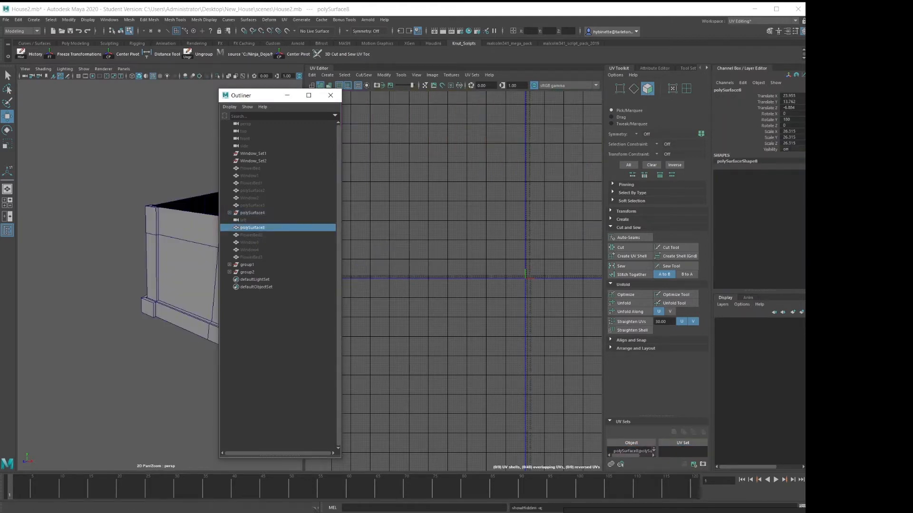
pyautogui.moveTo(254, 99); pyautogui.dragTo(543, 163)
pyautogui.keyDown('alt'); pyautogui.moveTo(157, 261); pyautogui.dragTo(288, 277); pyautogui.keyUp('alt')
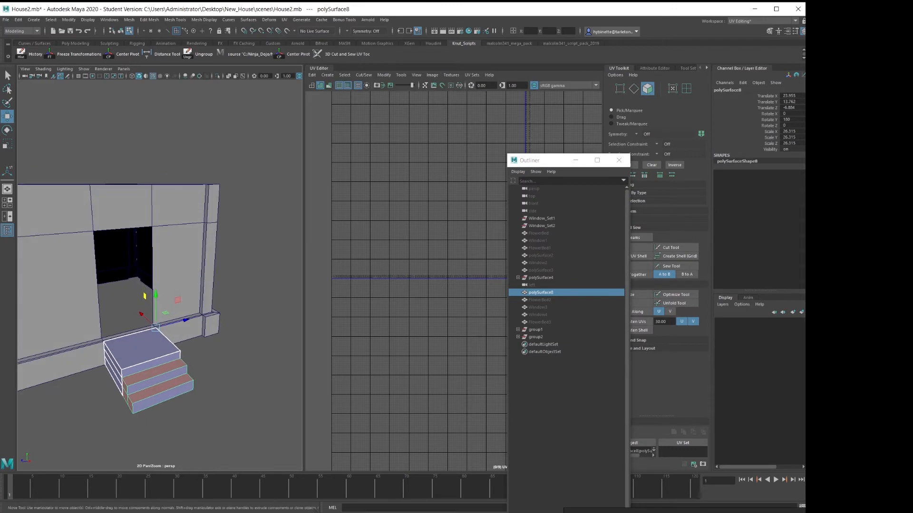
# Rename the steps object to Stair and hide it
pyautogui.doubleClick(541, 292)
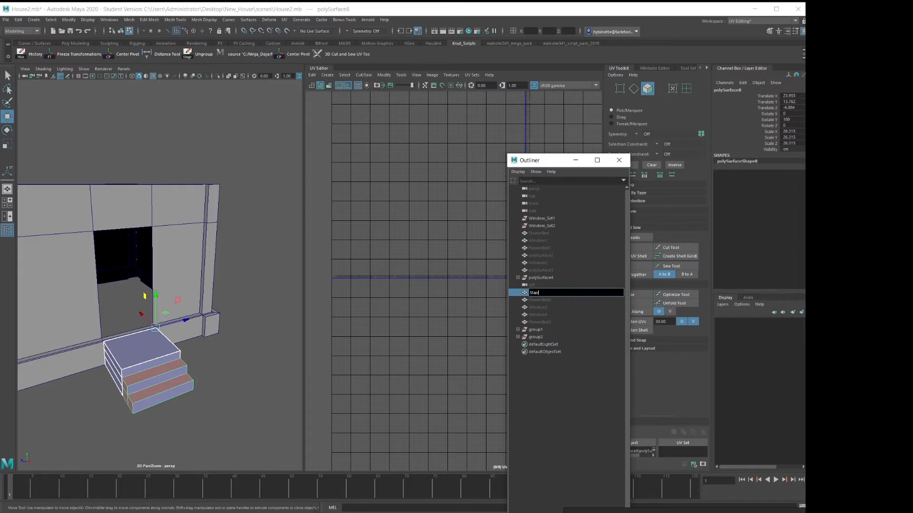
pyautogui.press('Return')
pyautogui.moveTo(537, 162); pyautogui.dragTo(476, 133)
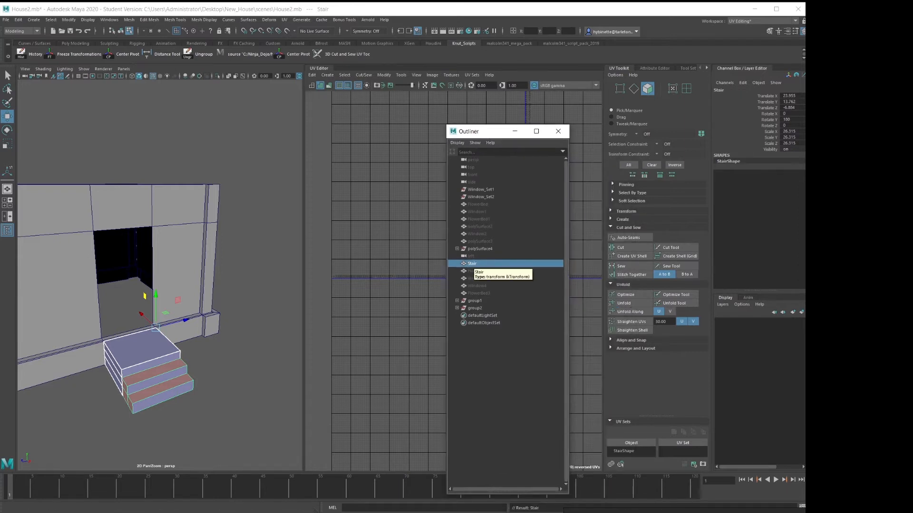
pyautogui.hotkey('ctrl', 'h')
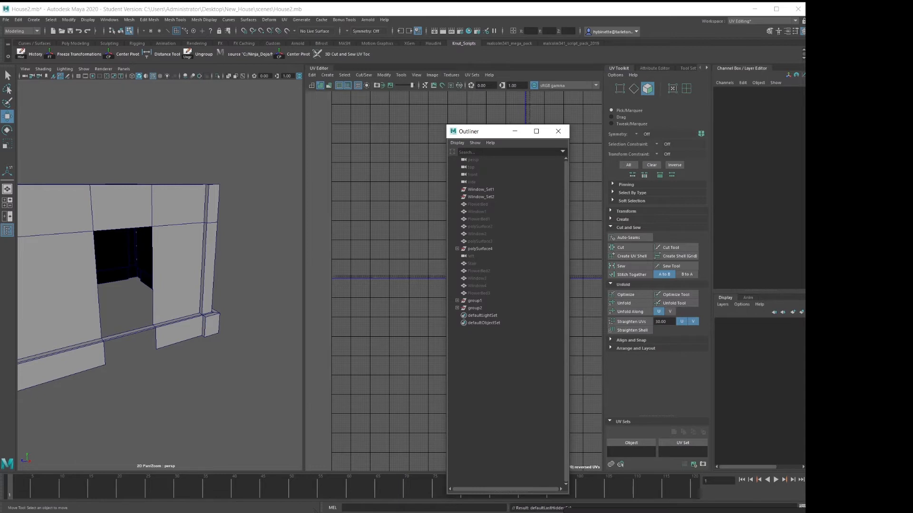
# Select group1 and group2 and check the objects inside group1
pyautogui.click(475, 300)
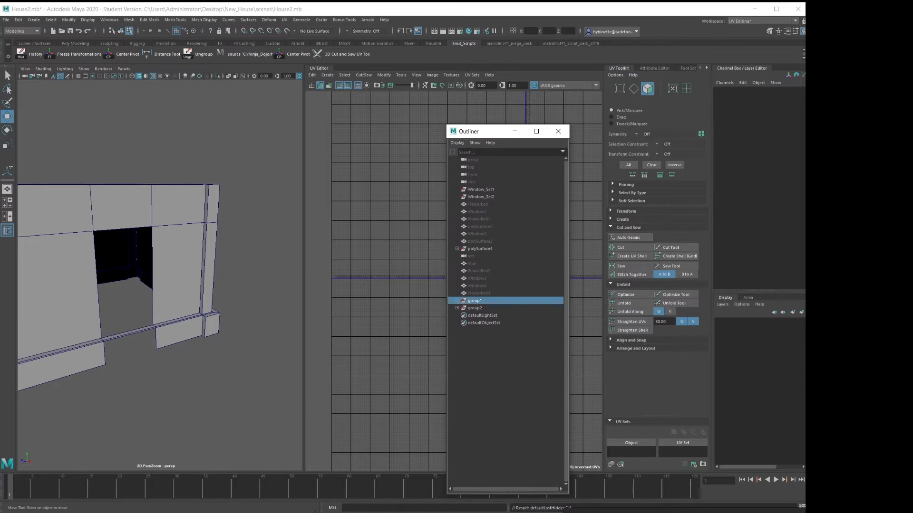
pyautogui.keyDown('alt'); pyautogui.moveTo(143, 285); pyautogui.dragTo(270, 301); pyautogui.keyUp('alt')
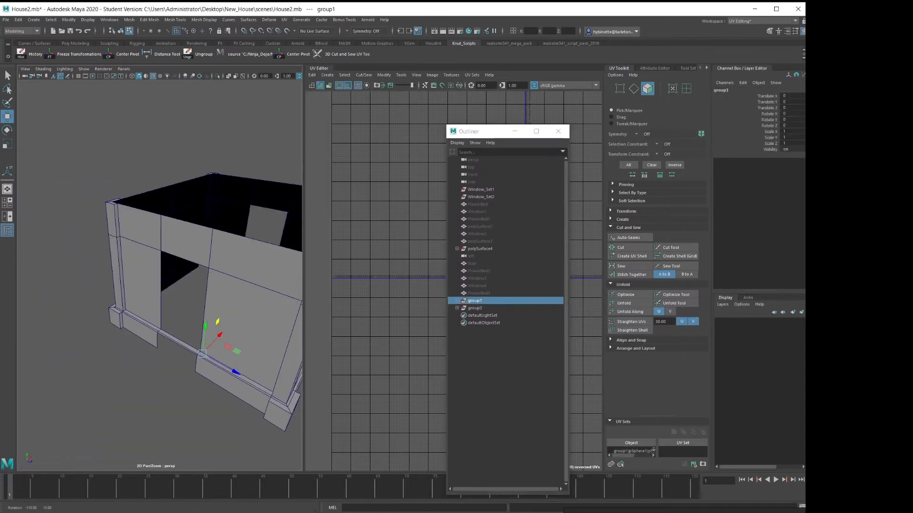
pyautogui.keyDown('shift'); pyautogui.click(475, 308); pyautogui.keyUp('shift')
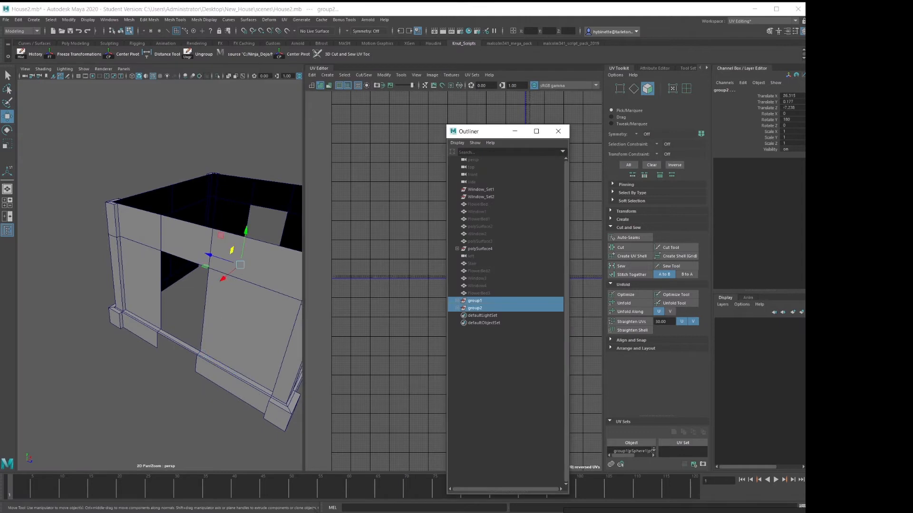
pyautogui.click(457, 301)
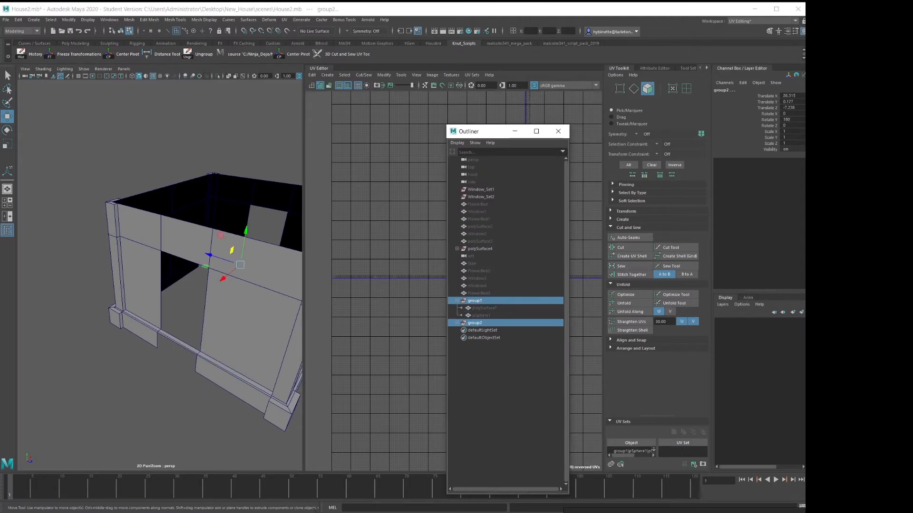
pyautogui.click(457, 301)
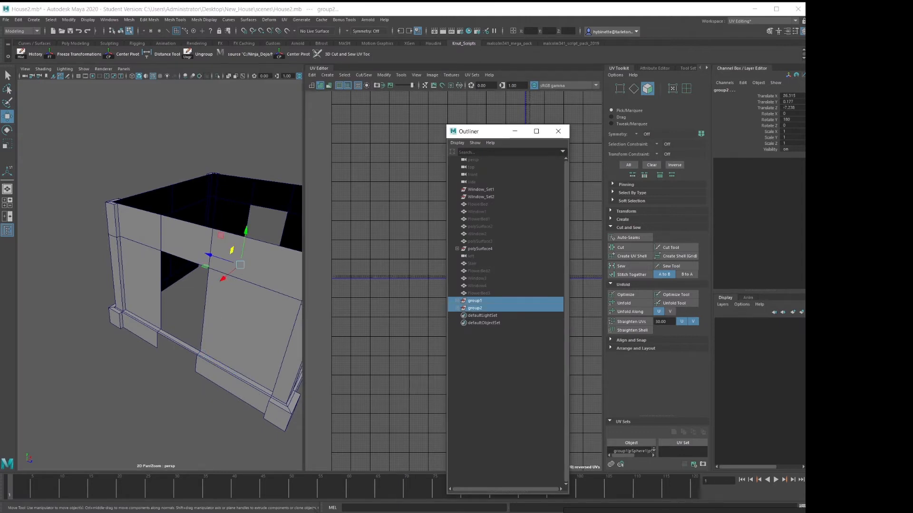
# Reveal polySurface2 to identify it, and hide it again
pyautogui.click(480, 242)
pyautogui.click(479, 227)
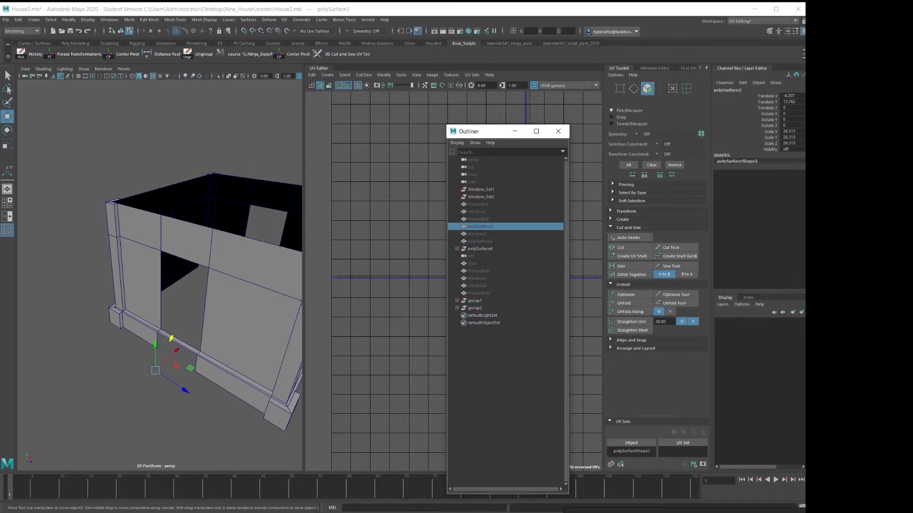
pyautogui.hotkey('shift', 'h')
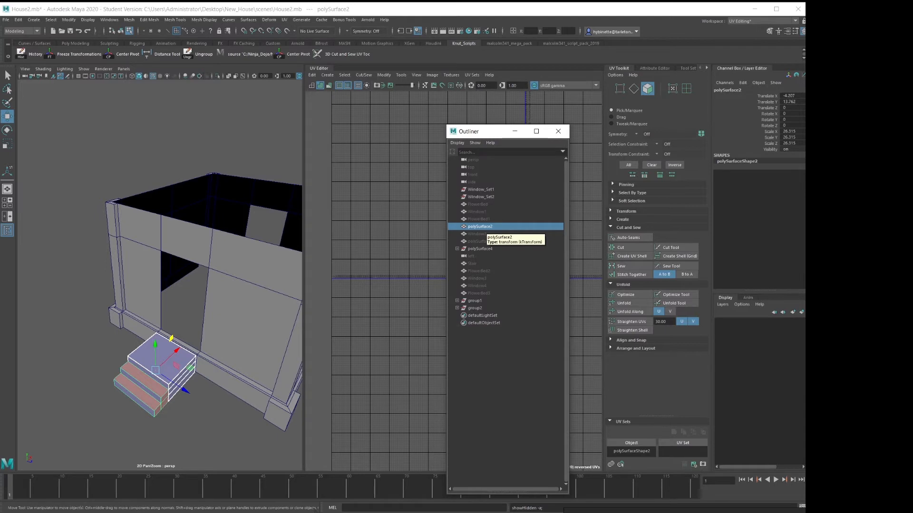
pyautogui.hotkey('ctrl', 'h')
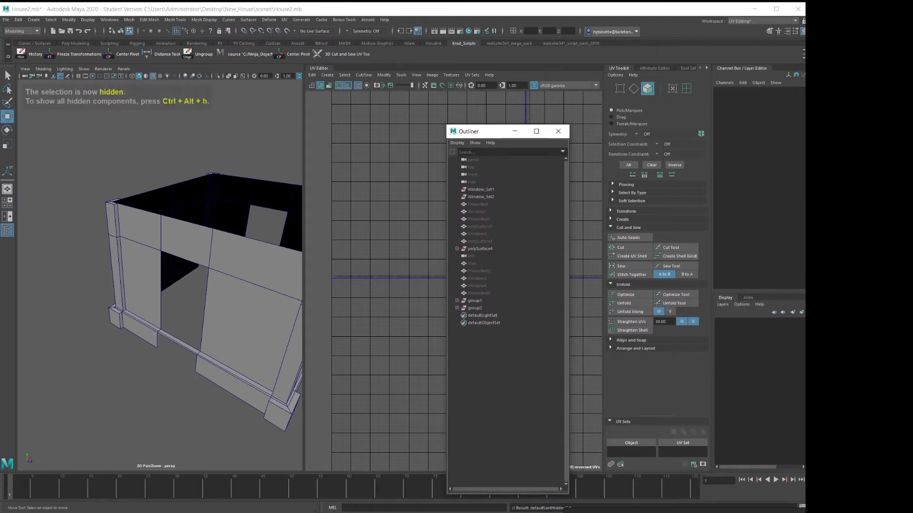
# Select Window2, return to face selection on the house walls and close the Outliner
pyautogui.click(476, 234)
pyautogui.keyDown('alt'); pyautogui.moveTo(243, 280); pyautogui.dragTo(107, 286, button='middle'); pyautogui.keyUp('alt')
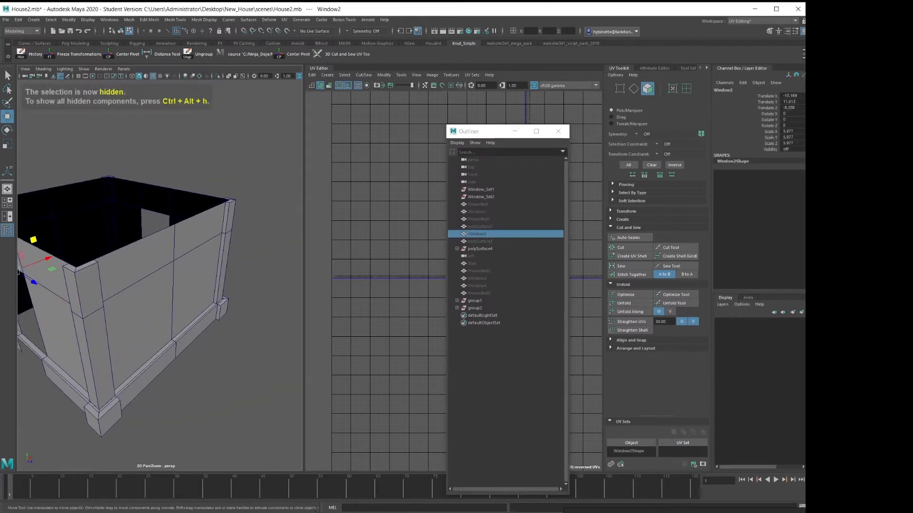
pyautogui.keyDown('alt'); pyautogui.moveTo(110, 285); pyautogui.dragTo(159, 316); pyautogui.keyUp('alt')
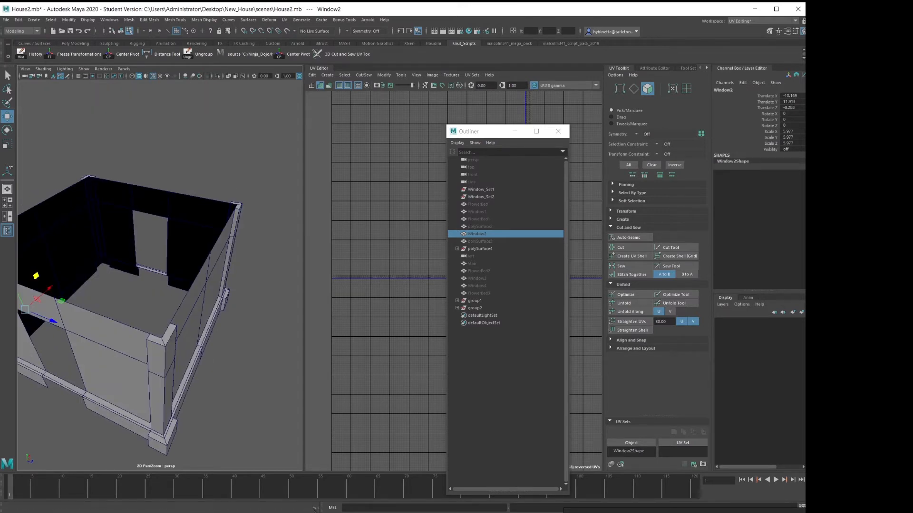
pyautogui.moveTo(165, 322); pyautogui.dragTo(165, 342, button='right')
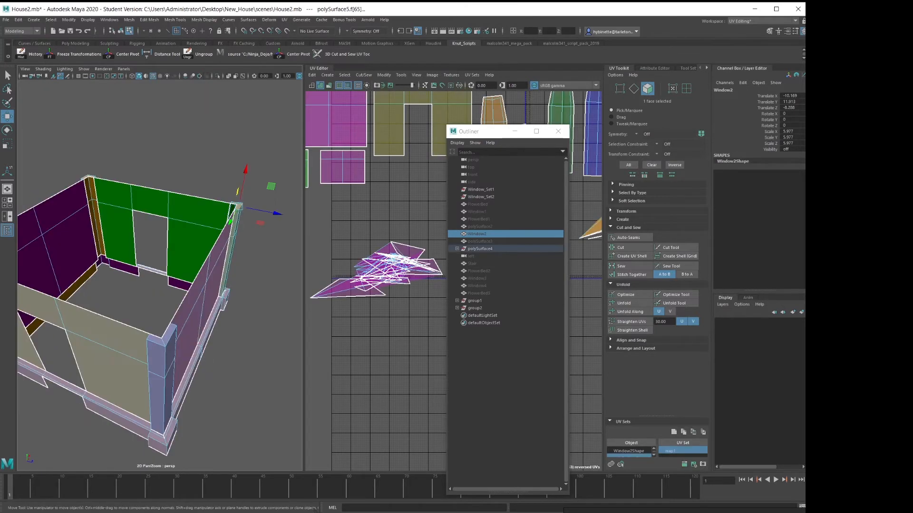
pyautogui.click(558, 131)
# Examine the base trim and corner block along the outside of the pink wall
pyautogui.keyDown('alt'); pyautogui.moveTo(42, 304); pyautogui.dragTo(217, 262); pyautogui.keyUp('alt')
pyautogui.keyDown('alt'); pyautogui.moveTo(216, 261); pyautogui.dragTo(267, 264, button='right'); pyautogui.keyUp('alt')
pyautogui.keyDown('alt'); pyautogui.moveTo(157, 276); pyautogui.dragTo(219, 269); pyautogui.keyUp('alt')
pyautogui.keyDown('alt'); pyautogui.moveTo(143, 286); pyautogui.dragTo(186, 288, button='right'); pyautogui.keyUp('alt')
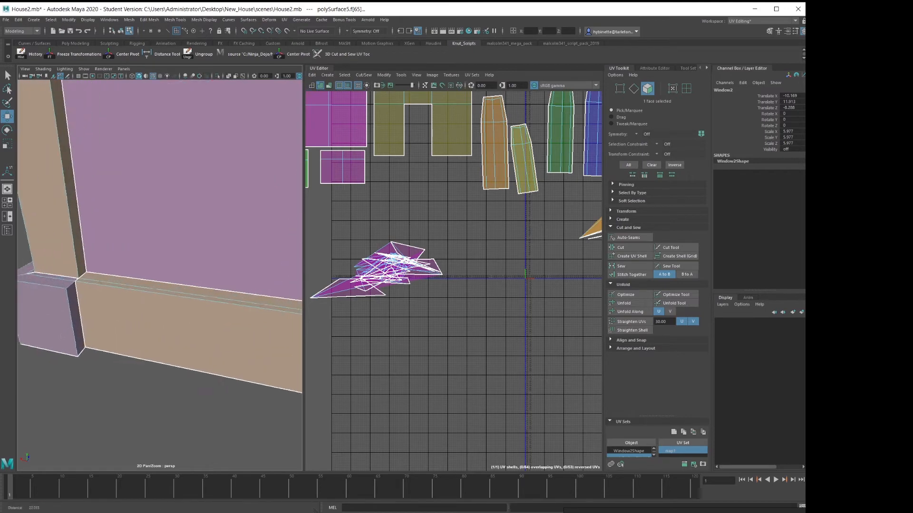
pyautogui.keyDown('alt'); pyautogui.moveTo(119, 276); pyautogui.dragTo(240, 309, button='middle'); pyautogui.keyUp('alt')
pyautogui.keyDown('alt'); pyautogui.moveTo(241, 309); pyautogui.dragTo(214, 292); pyautogui.keyUp('alt')
pyautogui.keyDown('alt'); pyautogui.moveTo(129, 320); pyautogui.dragTo(147, 324); pyautogui.keyUp('alt')
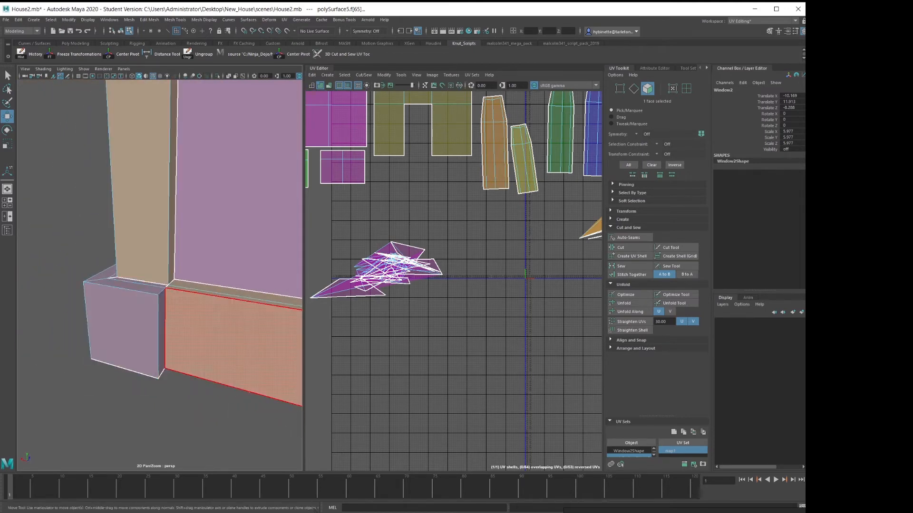
pyautogui.keyDown('alt'); pyautogui.moveTo(233, 333); pyautogui.dragTo(89, 316, button='middle'); pyautogui.keyUp('alt')
pyautogui.keyDown('alt'); pyautogui.moveTo(90, 316); pyautogui.dragTo(54, 299, button='right'); pyautogui.keyUp('alt')
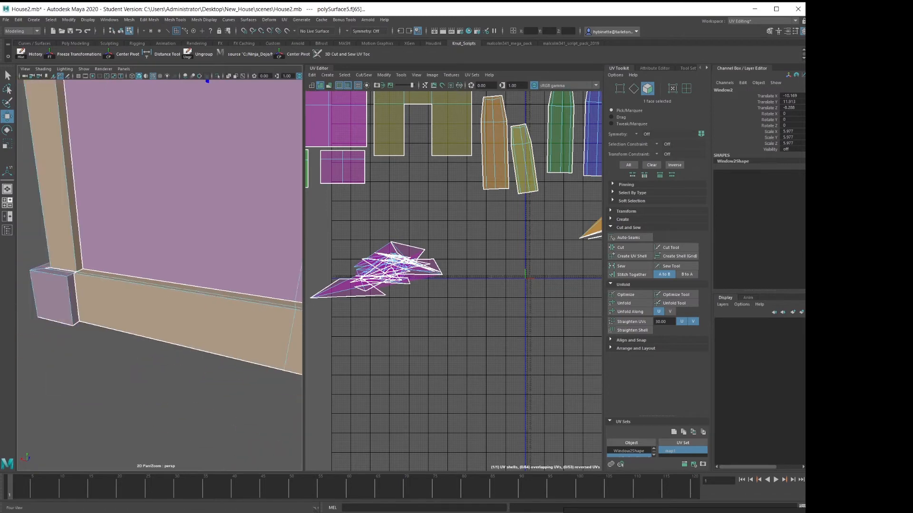
# With the 3D Cut and Sew UV tool, cut the vertical and short top edges joining the green wall's base trim to the tan post's corner block
pyautogui.click(318, 54)
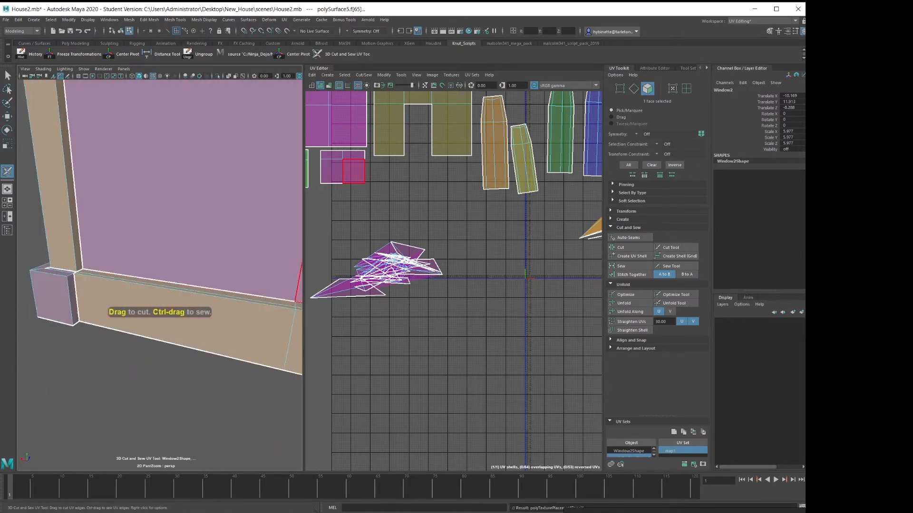
pyautogui.keyDown('alt'); pyautogui.moveTo(371, 271); pyautogui.dragTo(412, 280, button='middle'); pyautogui.keyUp('alt')
pyautogui.keyDown('alt'); pyautogui.moveTo(299, 274); pyautogui.dragTo(314, 291); pyautogui.keyUp('alt')
pyautogui.keyDown('alt'); pyautogui.moveTo(213, 304); pyautogui.dragTo(273, 269, button='middle'); pyautogui.keyUp('alt')
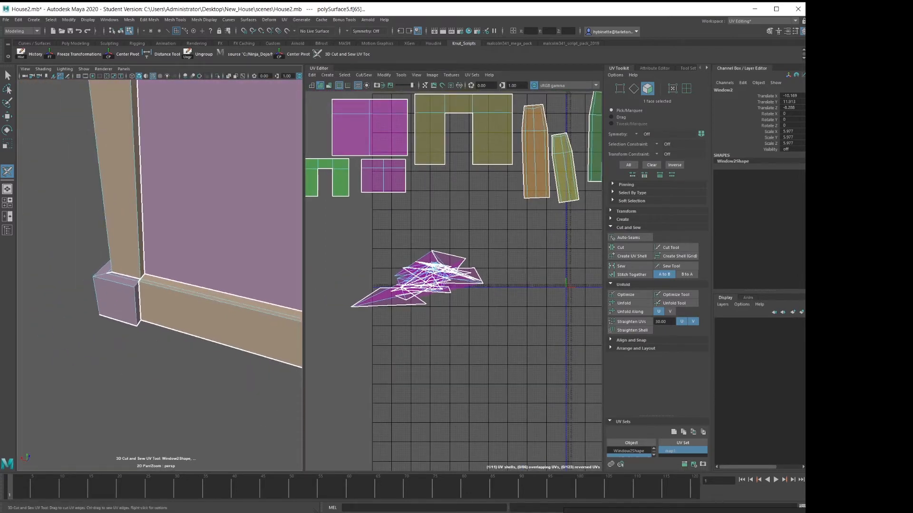
pyautogui.keyDown('alt'); pyautogui.moveTo(190, 286); pyautogui.dragTo(304, 285); pyautogui.keyUp('alt')
pyautogui.keyDown('alt'); pyautogui.moveTo(238, 214); pyautogui.dragTo(164, 292, button='middle'); pyautogui.keyUp('alt')
pyautogui.keyDown('alt'); pyautogui.moveTo(164, 292); pyautogui.dragTo(204, 295, button='right'); pyautogui.keyUp('alt')
pyautogui.keyDown('alt'); pyautogui.moveTo(204, 295); pyautogui.dragTo(256, 306); pyautogui.keyUp('alt')
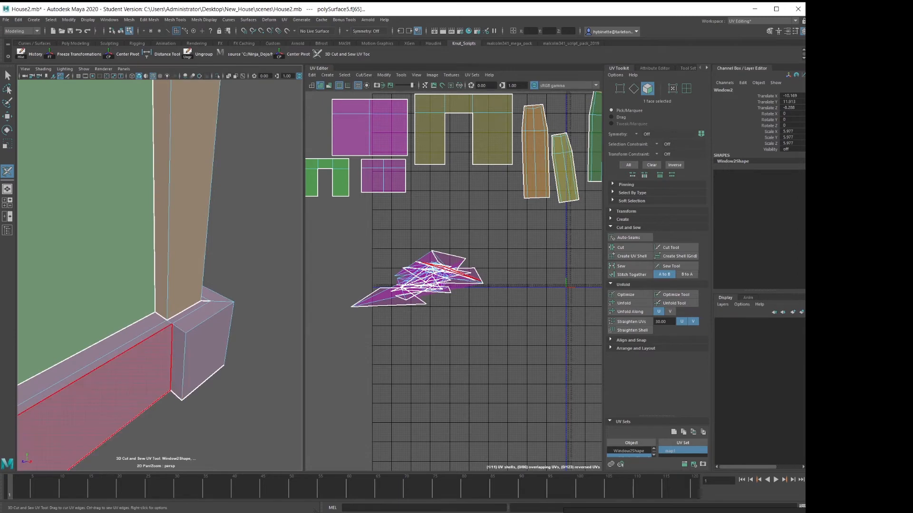
pyautogui.moveTo(170, 357); pyautogui.dragTo(170, 302, button='right')
pyautogui.press('y')
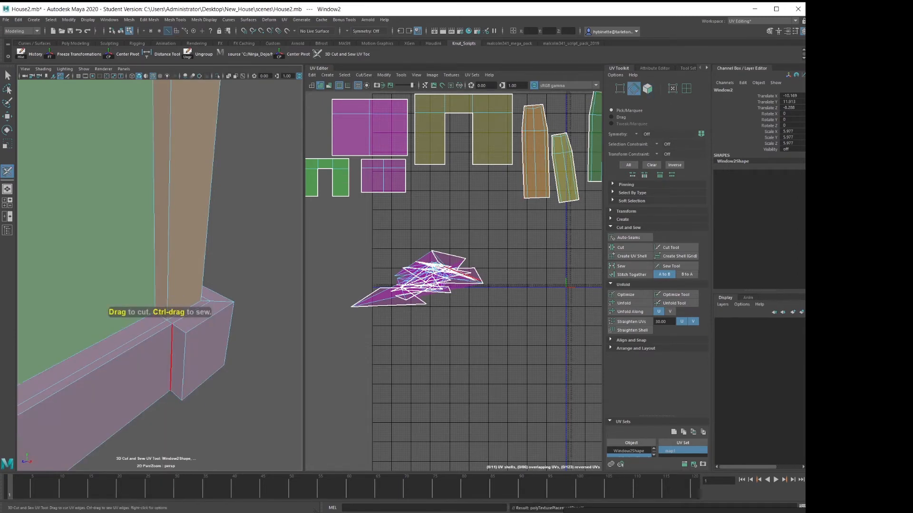
pyautogui.scroll(2, 169, 304)
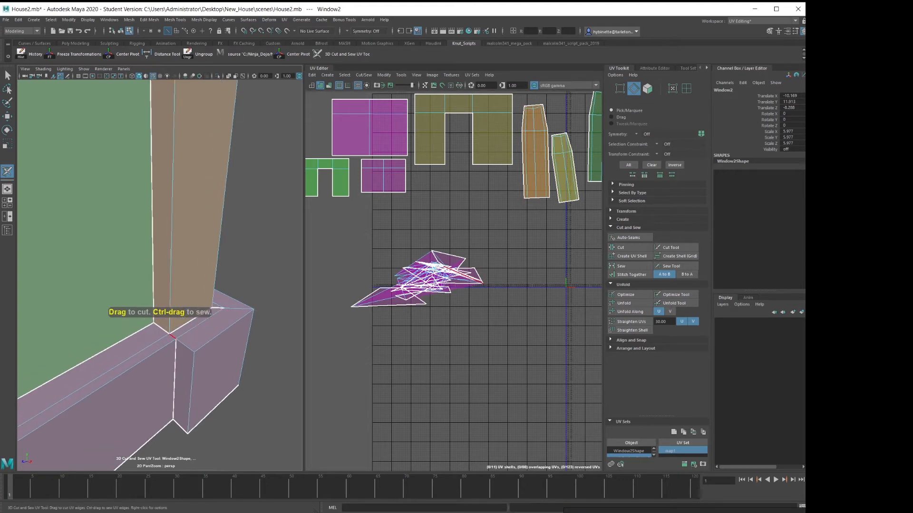
pyautogui.click(173, 337)
# Cut the vertical and short top edges between the base trim and the corner block at the green wall's other end
pyautogui.keyDown('alt'); pyautogui.moveTo(215, 309); pyautogui.dragTo(18, 301); pyautogui.keyUp('alt')
pyautogui.keyDown('alt'); pyautogui.moveTo(142, 286); pyautogui.dragTo(205, 283); pyautogui.keyUp('alt')
pyautogui.keyDown('alt'); pyautogui.moveTo(142, 285); pyautogui.dragTo(190, 288, button='right'); pyautogui.keyUp('alt')
pyautogui.keyDown('alt'); pyautogui.moveTo(143, 285); pyautogui.dragTo(190, 285); pyautogui.keyUp('alt')
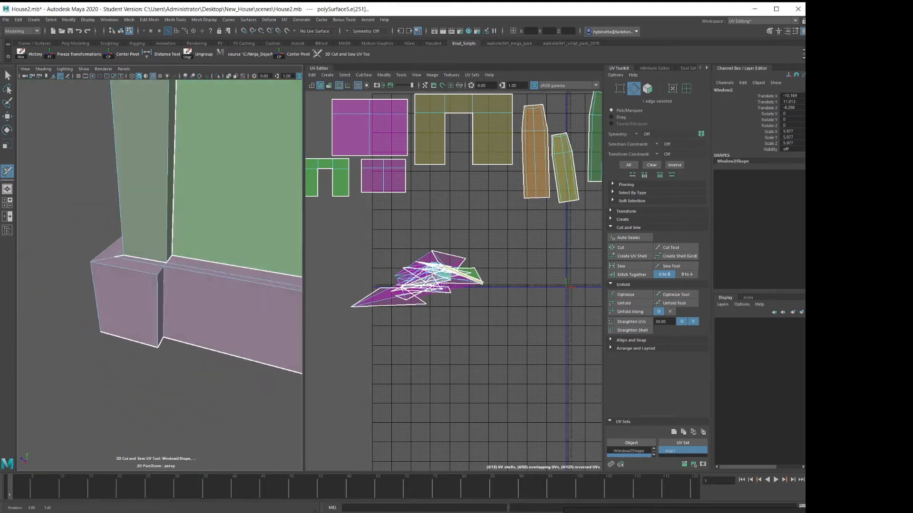
pyautogui.keyDown('alt'); pyautogui.moveTo(143, 285); pyautogui.dragTo(181, 288, button='right'); pyautogui.keyUp('alt')
pyautogui.keyDown('alt'); pyautogui.moveTo(200, 309); pyautogui.dragTo(184, 310); pyautogui.keyUp('alt')
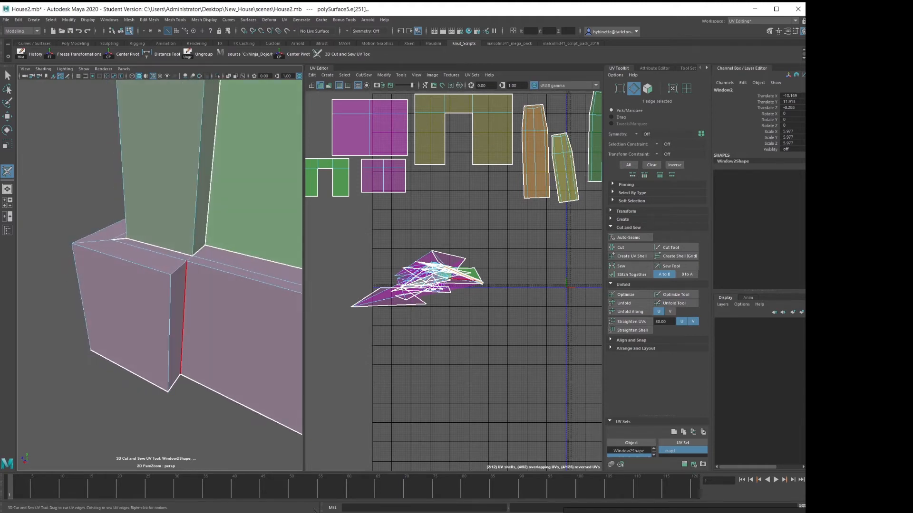
pyautogui.keyDown('alt'); pyautogui.moveTo(0, 308); pyautogui.dragTo(11, 308); pyautogui.keyUp('alt')
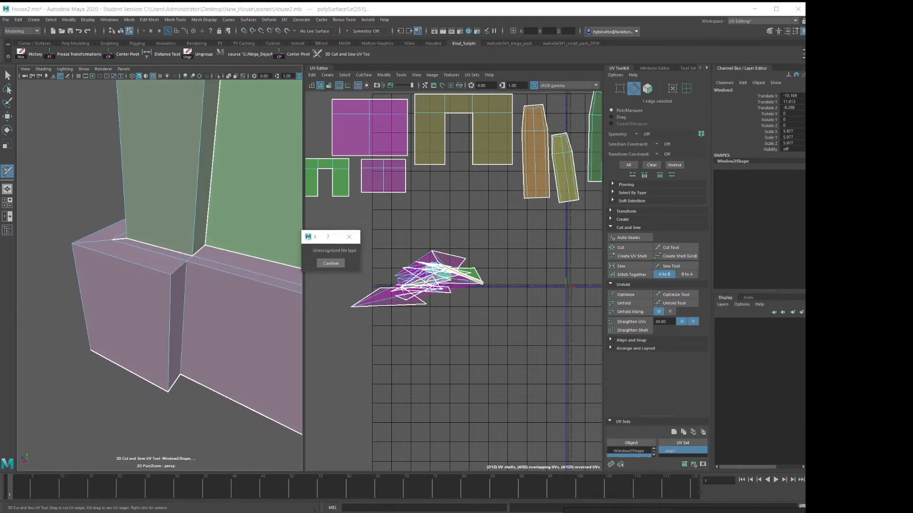
pyautogui.click(331, 263)
pyautogui.click(184, 315)
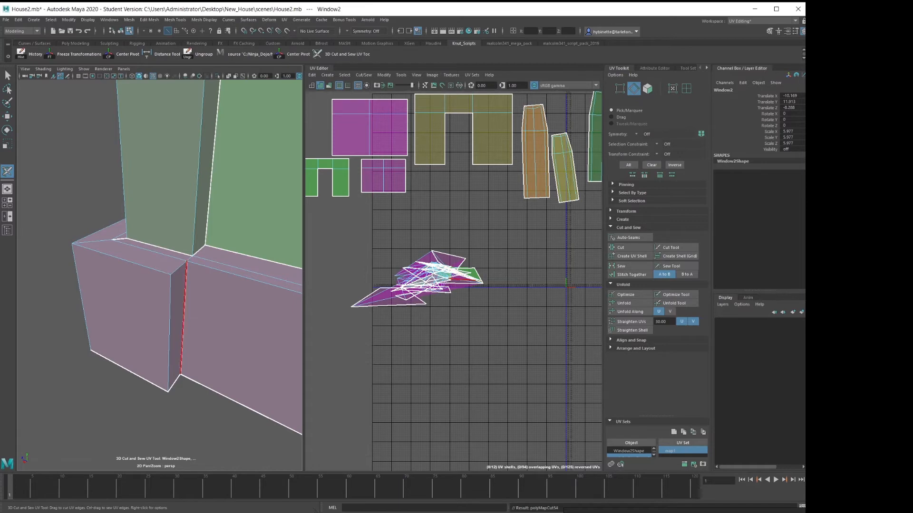
pyautogui.keyDown('alt'); pyautogui.moveTo(142, 266); pyautogui.dragTo(234, 334); pyautogui.keyUp('alt')
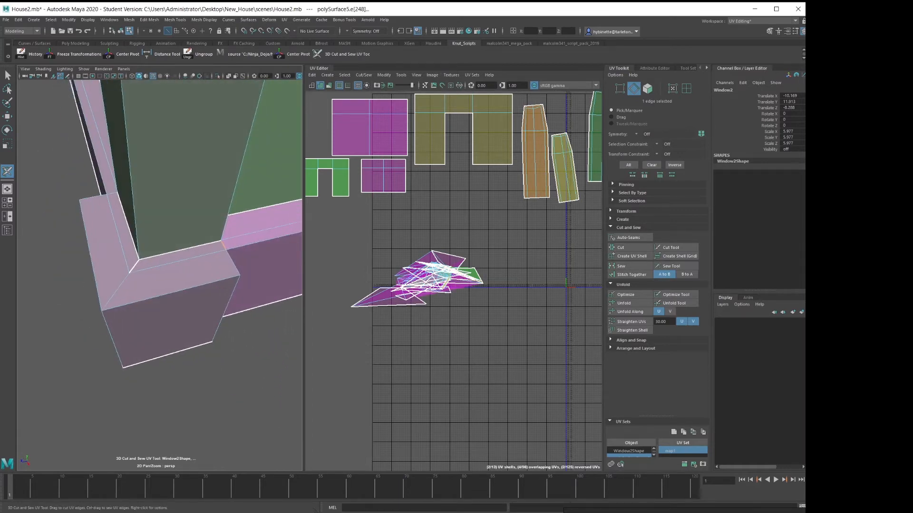
# Cut the diagonal edge across the green post's corner block top, and try cutting the block's outer vertical edge
pyautogui.click(116, 292)
pyautogui.click(112, 339)
pyautogui.keyDown('alt'); pyautogui.moveTo(117, 339); pyautogui.dragTo(167, 243); pyautogui.keyUp('alt')
pyautogui.hotkey('ctrl', 'z')
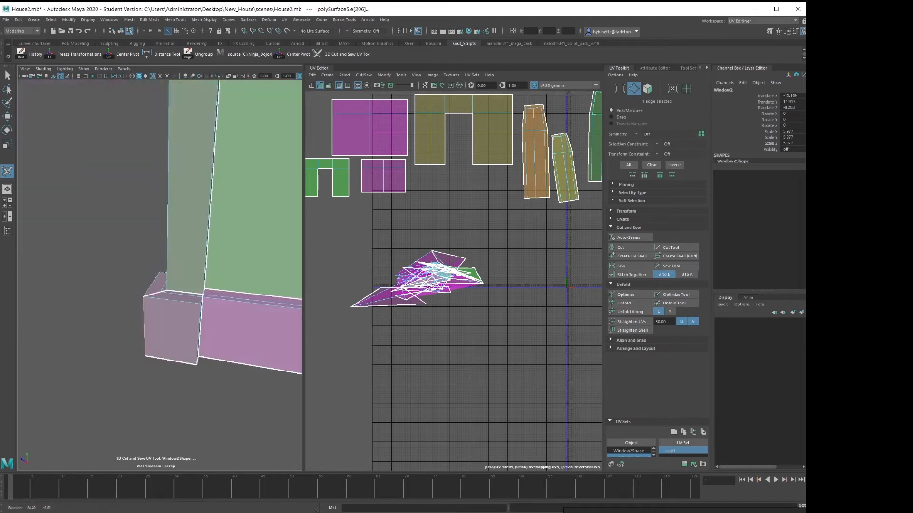
# Try cutting the outer vertical edge of the tan post's corner block
pyautogui.keyDown('alt'); pyautogui.moveTo(166, 242); pyautogui.dragTo(118, 243, button='right'); pyautogui.keyUp('alt')
pyautogui.keyDown('alt'); pyautogui.moveTo(190, 242); pyautogui.dragTo(171, 245); pyautogui.keyUp('alt')
pyautogui.keyDown('alt'); pyautogui.moveTo(171, 245); pyautogui.dragTo(114, 245, button='middle'); pyautogui.keyUp('alt')
pyautogui.keyDown('alt'); pyautogui.moveTo(190, 285); pyautogui.dragTo(124, 285); pyautogui.keyUp('alt')
pyautogui.keyDown('alt'); pyautogui.moveTo(124, 286); pyautogui.dragTo(181, 285, button='right'); pyautogui.keyUp('alt')
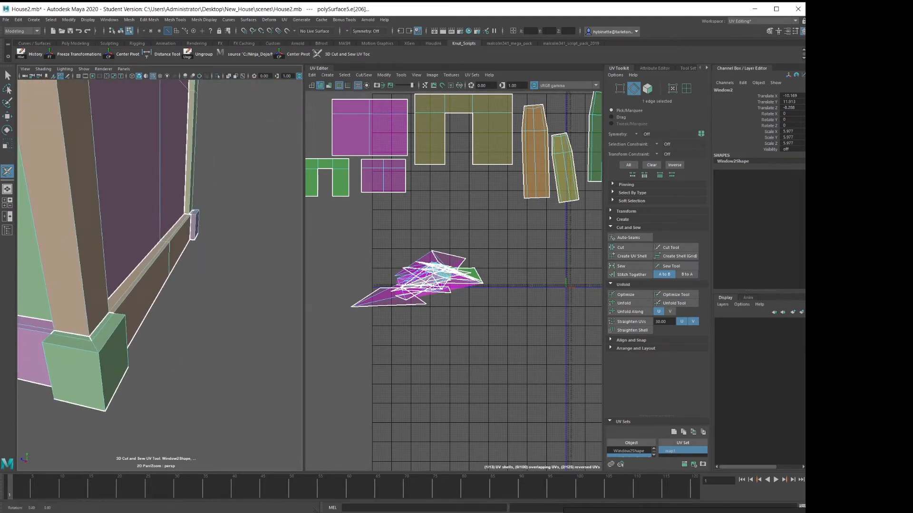
pyautogui.keyDown('alt'); pyautogui.moveTo(143, 285); pyautogui.dragTo(166, 285); pyautogui.keyUp('alt')
pyautogui.keyDown('alt'); pyautogui.moveTo(166, 285); pyautogui.dragTo(228, 285, button='middle'); pyautogui.keyUp('alt')
pyautogui.keyDown('alt'); pyautogui.moveTo(167, 285); pyautogui.dragTo(195, 285, button='right'); pyautogui.keyUp('alt')
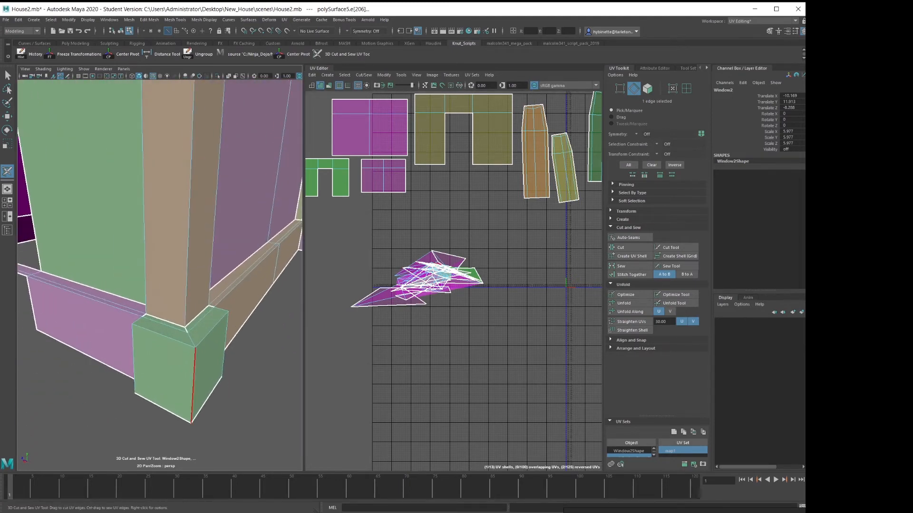
pyautogui.click(191, 340)
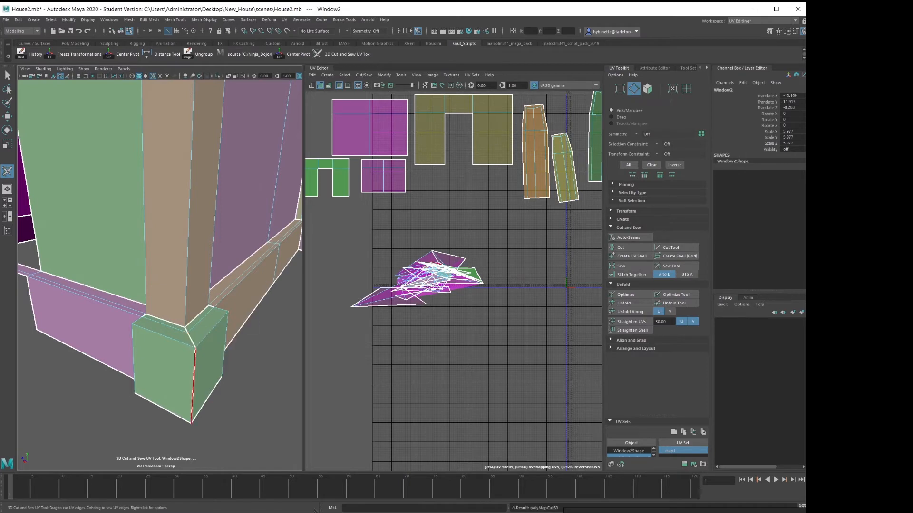
pyautogui.hotkey('ctrl', 'z')
# Cut the vertical and short top edges joining the purple wall's base trim to the green post's corner block
pyautogui.keyDown('alt'); pyautogui.moveTo(193, 380); pyautogui.dragTo(210, 339); pyautogui.keyUp('alt')
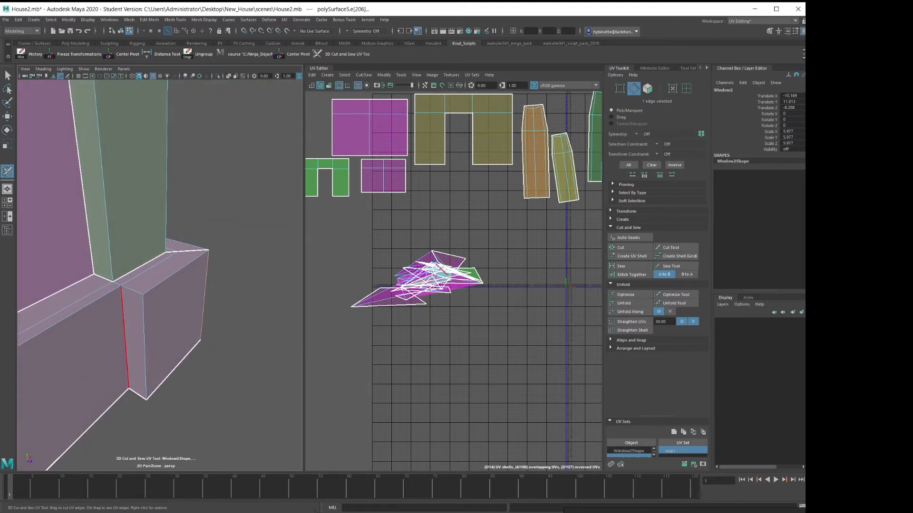
pyautogui.click(125, 338)
pyautogui.click(117, 284)
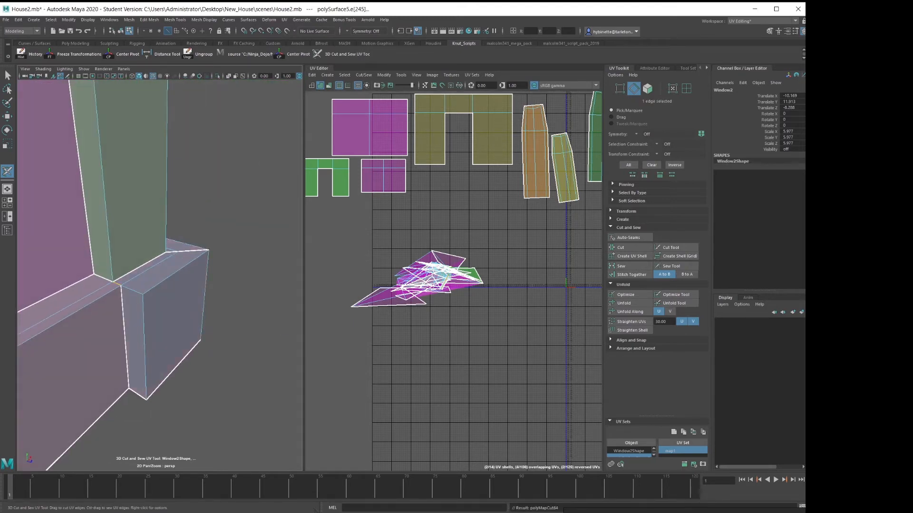
# Cut the vertical edge between the purple wall's trim and the blue post's corner block, and try cutting the adjoining top edge
pyautogui.keyDown('alt'); pyautogui.moveTo(119, 290); pyautogui.dragTo(74, 281); pyautogui.keyUp('alt')
pyautogui.keyDown('alt'); pyautogui.moveTo(209, 325); pyautogui.dragTo(238, 297); pyautogui.keyUp('alt')
pyautogui.keyDown('alt'); pyautogui.moveTo(119, 304); pyautogui.dragTo(250, 331, button='middle'); pyautogui.keyUp('alt')
pyautogui.scroll(5, 250, 331)
pyautogui.keyDown('alt'); pyautogui.moveTo(250, 330); pyautogui.dragTo(219, 366); pyautogui.keyUp('alt')
pyautogui.click(207, 411)
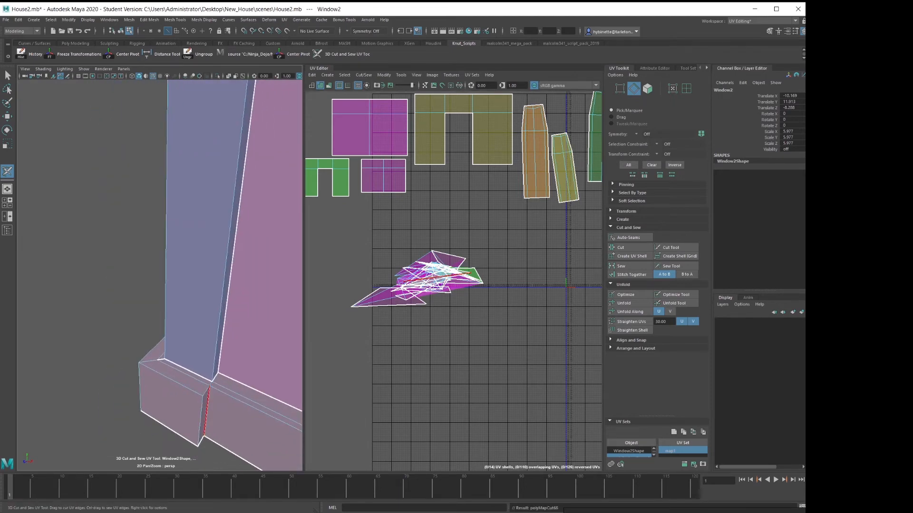
pyautogui.click(228, 390)
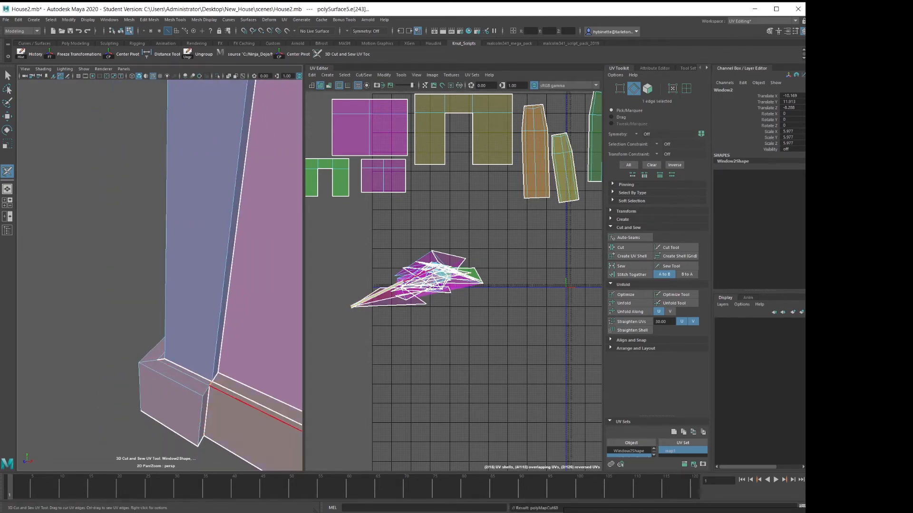
pyautogui.hotkey('ctrl', 'z')
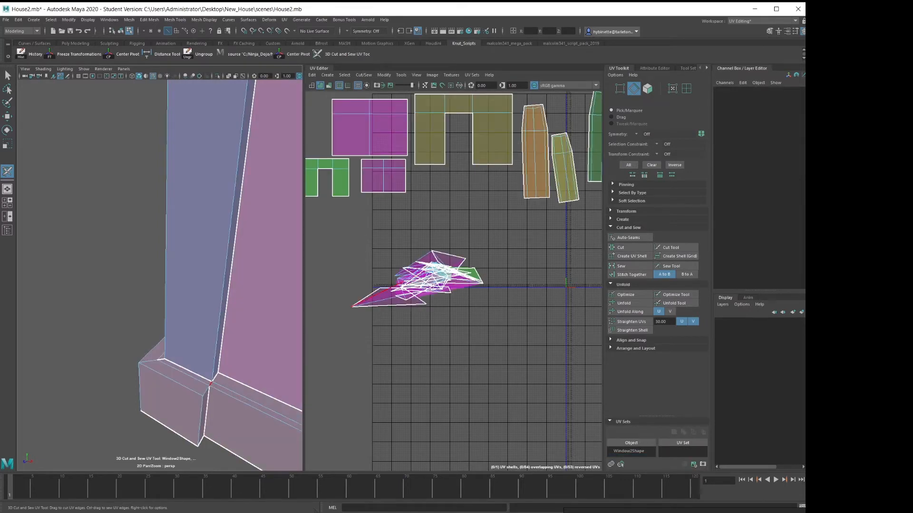
# Cut the diagonal edge across the top of the blue post's corner block
pyautogui.keyDown('alt'); pyautogui.moveTo(100, 351); pyautogui.dragTo(195, 356); pyautogui.keyUp('alt')
pyautogui.keyDown('alt'); pyautogui.moveTo(90, 404); pyautogui.dragTo(176, 365, button='middle'); pyautogui.keyUp('alt')
pyautogui.click(145, 385)
pyautogui.keyDown('alt'); pyautogui.moveTo(143, 376); pyautogui.dragTo(200, 361); pyautogui.keyUp('alt')
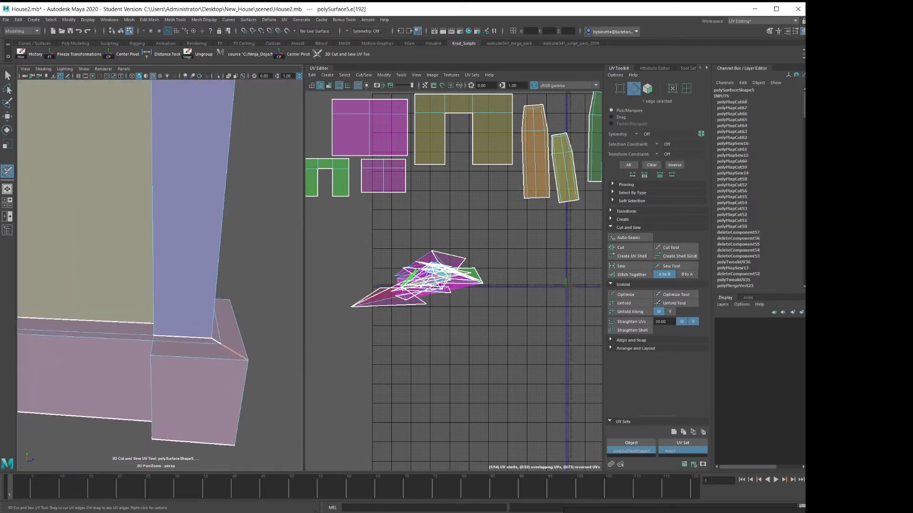
# Cut the short top edge and vertical edge where the olive wall's base trim meets the blue post's corner block
pyautogui.keyDown('alt'); pyautogui.moveTo(95, 328); pyautogui.dragTo(151, 344); pyautogui.keyUp('alt')
pyautogui.click(82, 358)
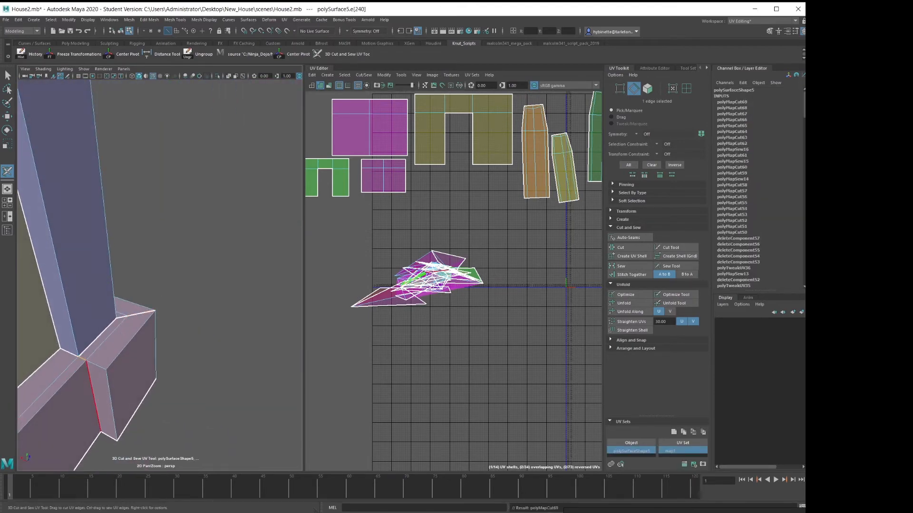
pyautogui.click(94, 396)
pyautogui.keyDown('alt'); pyautogui.moveTo(143, 381); pyautogui.dragTo(164, 380); pyautogui.keyUp('alt')
pyautogui.keyDown('alt'); pyautogui.moveTo(110, 371); pyautogui.dragTo(209, 370); pyautogui.keyUp('alt')
pyautogui.click(101, 409)
# Finish cutting the remaining seams around the blue post's corner block where it meets the adjoining trims
pyautogui.keyDown('alt'); pyautogui.moveTo(143, 333); pyautogui.dragTo(186, 333, button='middle'); pyautogui.keyUp('alt')
pyautogui.keyDown('alt'); pyautogui.moveTo(138, 357); pyautogui.dragTo(266, 324); pyautogui.keyUp('alt')
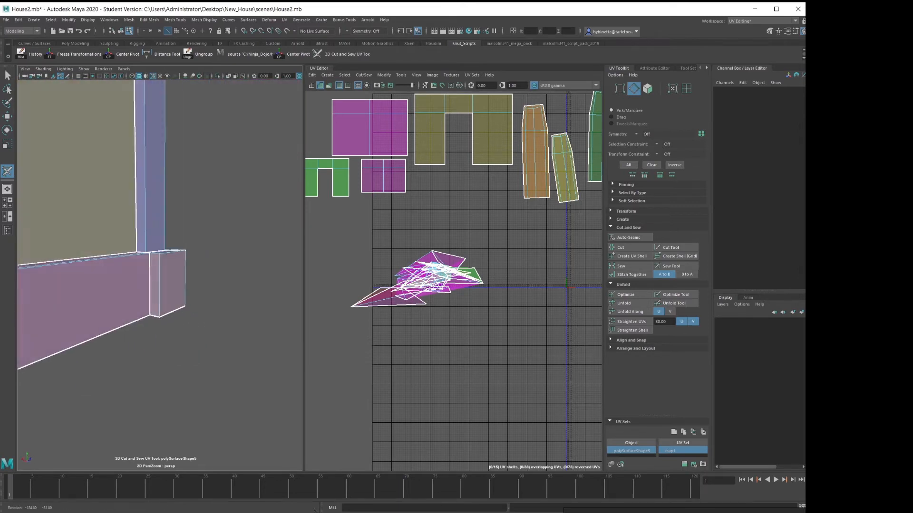
pyautogui.click(151, 285)
pyautogui.keyDown('alt'); pyautogui.moveTo(152, 304); pyautogui.dragTo(210, 361); pyautogui.keyUp('alt')
pyautogui.keyDown('alt'); pyautogui.moveTo(190, 309); pyautogui.dragTo(196, 335, button='middle'); pyautogui.keyUp('alt')
pyautogui.click(170, 369)
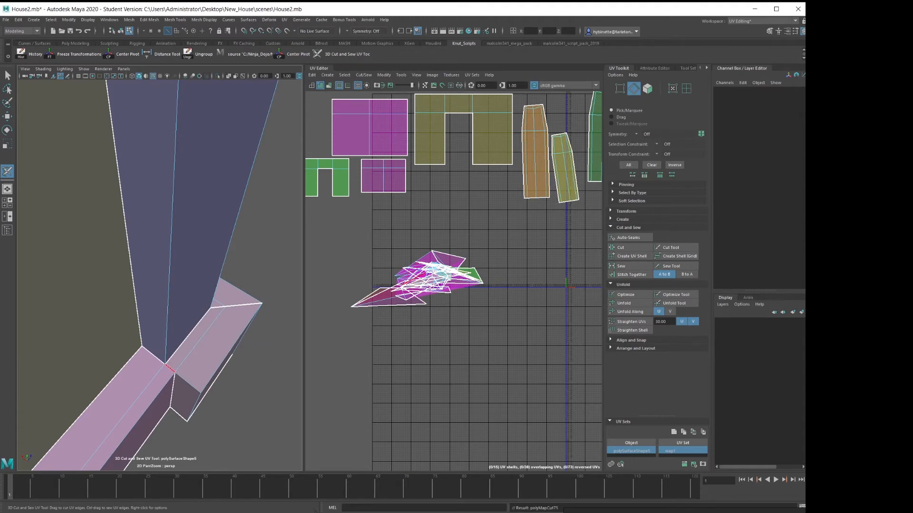
pyautogui.keyDown('alt'); pyautogui.moveTo(154, 356); pyautogui.dragTo(98, 335); pyautogui.keyUp('alt')
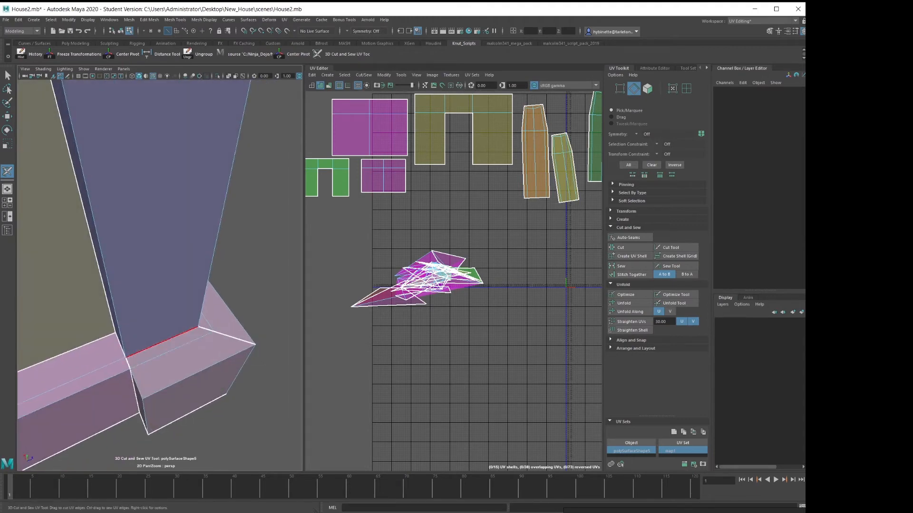
pyautogui.keyDown('alt'); pyautogui.moveTo(223, 336); pyautogui.dragTo(147, 338); pyautogui.keyUp('alt')
pyautogui.click(171, 302)
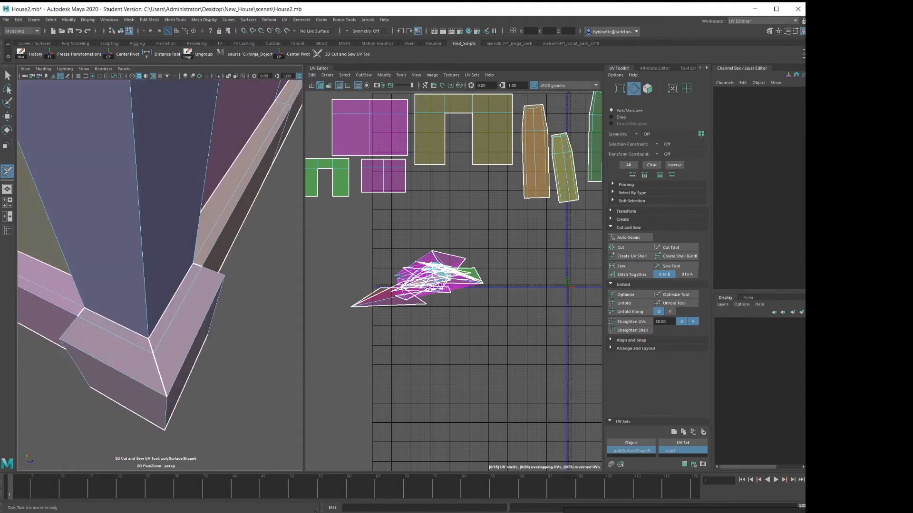
# Cut the vertical and short top edges between the base trim and the yellow post's corner block
pyautogui.keyDown('alt'); pyautogui.moveTo(171, 304); pyautogui.dragTo(214, 269); pyautogui.keyUp('alt')
pyautogui.keyDown('alt'); pyautogui.moveTo(214, 268); pyautogui.dragTo(152, 273, button='right'); pyautogui.keyUp('alt')
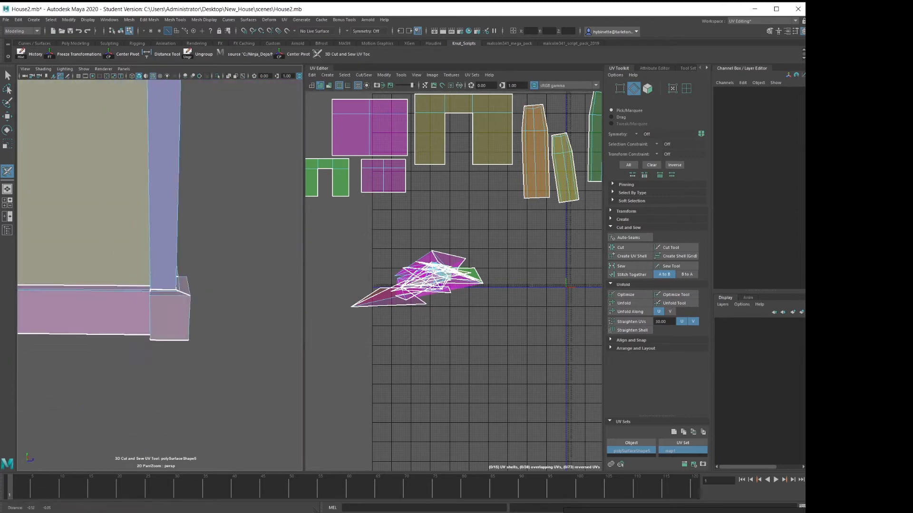
pyautogui.keyDown('alt'); pyautogui.moveTo(138, 285); pyautogui.dragTo(285, 340, button='middle'); pyautogui.keyUp('alt')
pyautogui.keyDown('alt'); pyautogui.moveTo(238, 328); pyautogui.dragTo(199, 328, button='right'); pyautogui.keyUp('alt')
pyautogui.keyDown('alt'); pyautogui.moveTo(118, 285); pyautogui.dragTo(209, 293, button='middle'); pyautogui.keyUp('alt')
pyautogui.keyDown('alt'); pyautogui.moveTo(161, 285); pyautogui.dragTo(214, 286, button='right'); pyautogui.keyUp('alt')
pyautogui.keyDown('alt'); pyautogui.moveTo(191, 295); pyautogui.dragTo(202, 302); pyautogui.keyUp('alt')
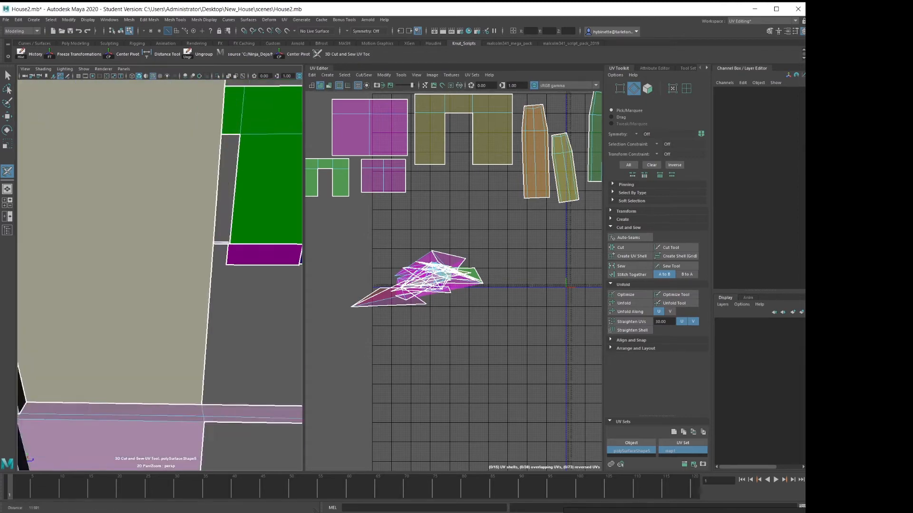
pyautogui.keyDown('alt'); pyautogui.moveTo(142, 314); pyautogui.dragTo(235, 288, button='middle'); pyautogui.keyUp('alt')
pyautogui.keyDown('alt'); pyautogui.moveTo(157, 305); pyautogui.dragTo(185, 309); pyautogui.keyUp('alt')
pyautogui.keyDown('alt'); pyautogui.moveTo(143, 323); pyautogui.dragTo(237, 299, button='middle'); pyautogui.keyUp('alt')
pyautogui.keyDown('alt'); pyautogui.moveTo(190, 309); pyautogui.dragTo(161, 333); pyautogui.keyUp('alt')
pyautogui.click(210, 385)
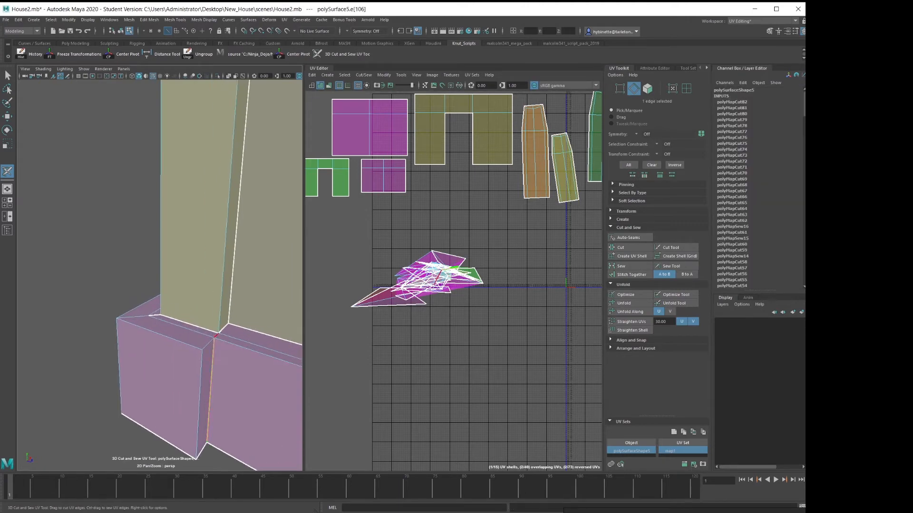
pyautogui.click(216, 336)
# Cut the brown trim away from the yellow post's corner block and sew the wrongly cut block edge back together
pyautogui.keyDown('alt'); pyautogui.moveTo(211, 376); pyautogui.dragTo(300, 357); pyautogui.keyUp('alt')
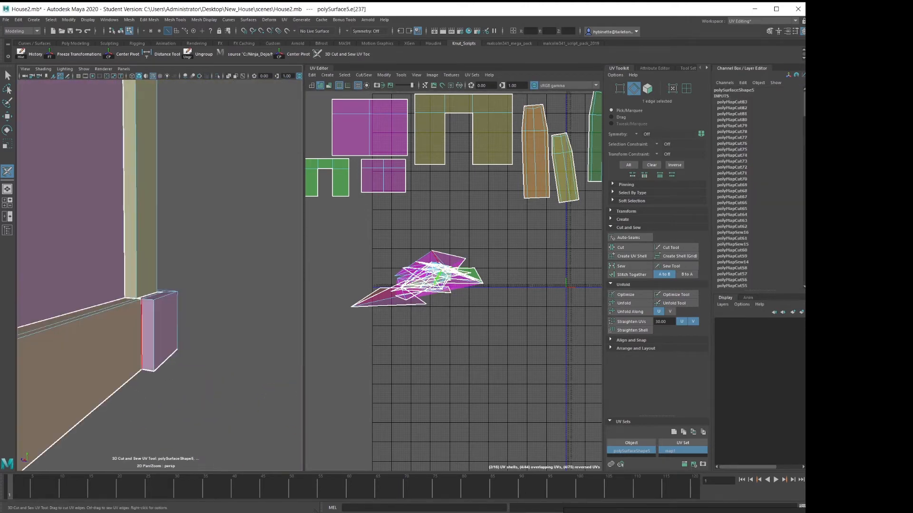
pyautogui.keyDown('alt'); pyautogui.moveTo(281, 314); pyautogui.dragTo(189, 314); pyautogui.keyUp('alt')
pyautogui.click(172, 363)
pyautogui.keyDown('ctrl'); pyautogui.click(158, 364); pyautogui.keyUp('ctrl')
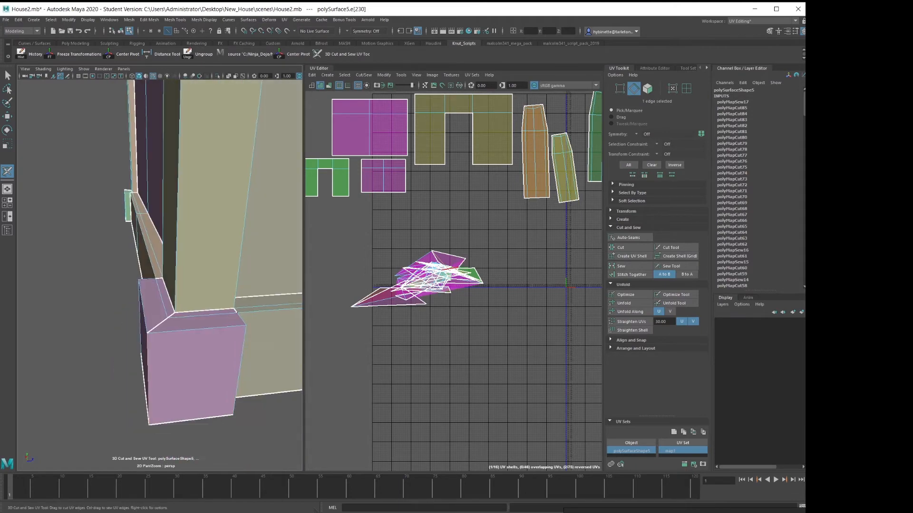
# Select the yellow post's corner block UV shell, move it out of the overlapping pile, unfold it and place it in empty space below
pyautogui.press('q')
pyautogui.moveTo(429, 283); pyautogui.dragTo(400, 272, button='right')
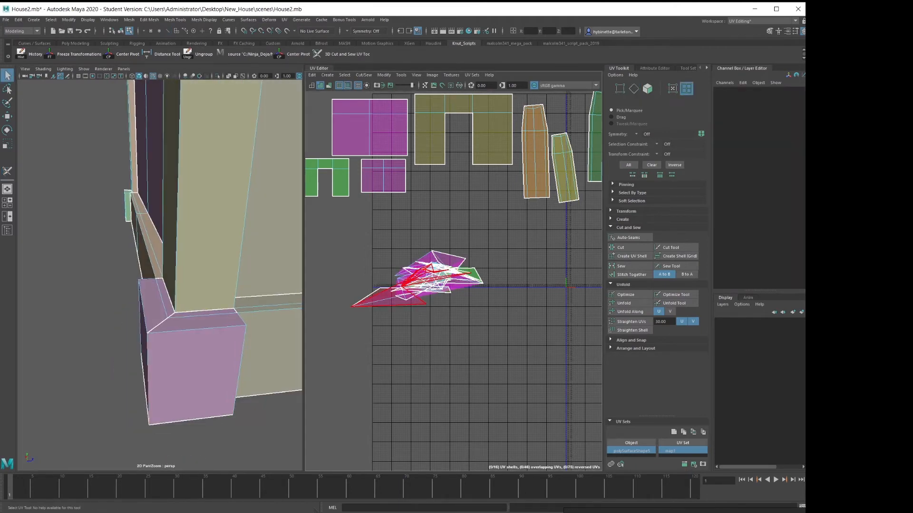
pyautogui.click(398, 291)
pyautogui.click(423, 264)
pyautogui.press('w')
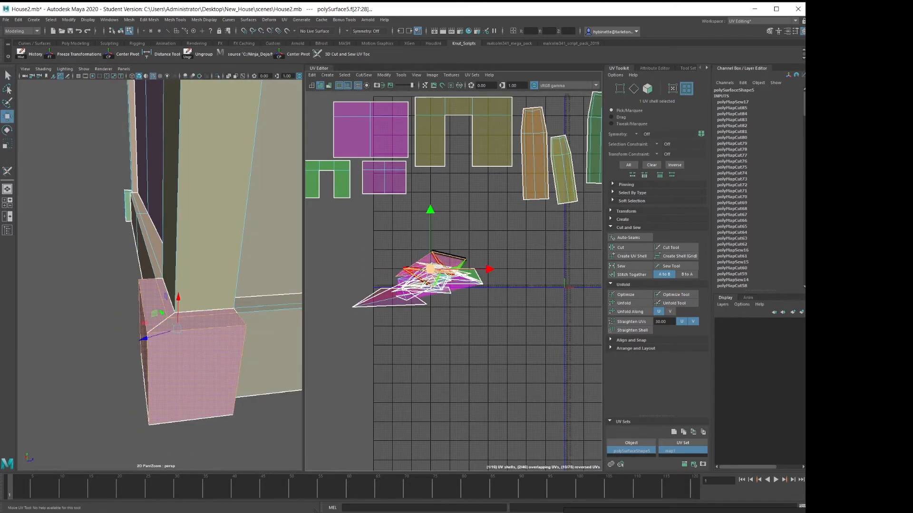
pyautogui.moveTo(430, 272); pyautogui.dragTo(536, 263)
pyautogui.keyDown('shift'); pyautogui.rightClick(536, 263); pyautogui.keyUp('shift')
pyautogui.keyDown('shift'); pyautogui.moveTo(481, 258); pyautogui.dragTo(493, 263, button='right'); pyautogui.keyUp('shift')
pyautogui.moveTo(537, 262); pyautogui.dragTo(530, 341)
pyautogui.click(515, 312)
pyautogui.click(545, 276)
# Select the tan post's corner block UV shell, move it below the overlapping pile and unfold it
pyautogui.keyDown('alt'); pyautogui.moveTo(119, 266); pyautogui.dragTo(237, 275); pyautogui.keyUp('alt')
pyautogui.keyDown('alt'); pyautogui.moveTo(88, 285); pyautogui.dragTo(143, 326, button='middle'); pyautogui.keyUp('alt')
pyautogui.click(139, 319)
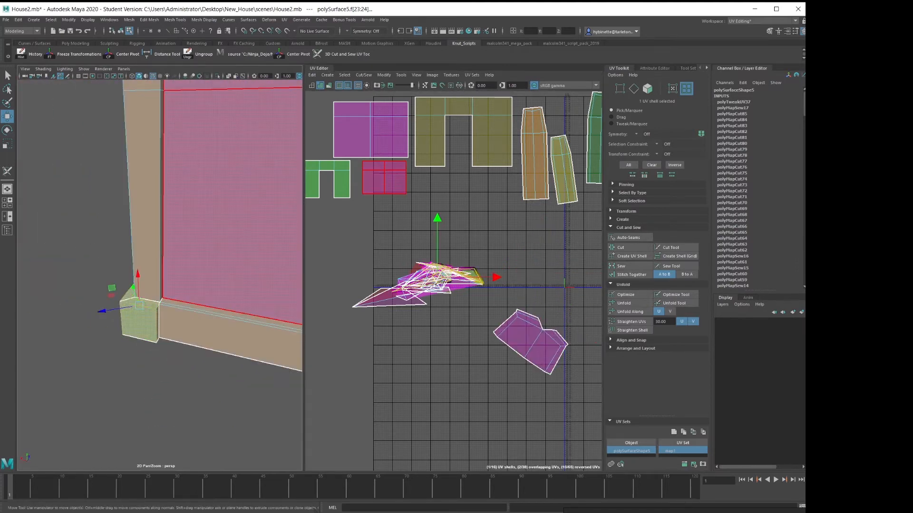
pyautogui.keyDown('shift'); pyautogui.rightClick(412, 360); pyautogui.keyUp('shift')
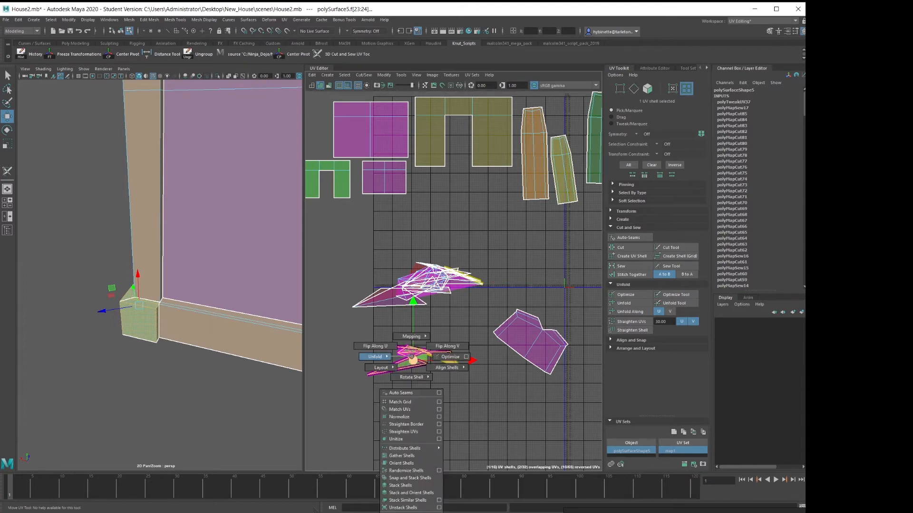
pyautogui.keyDown('shift'); pyautogui.moveTo(380, 356); pyautogui.dragTo(352, 357, button='right'); pyautogui.keyUp('shift')
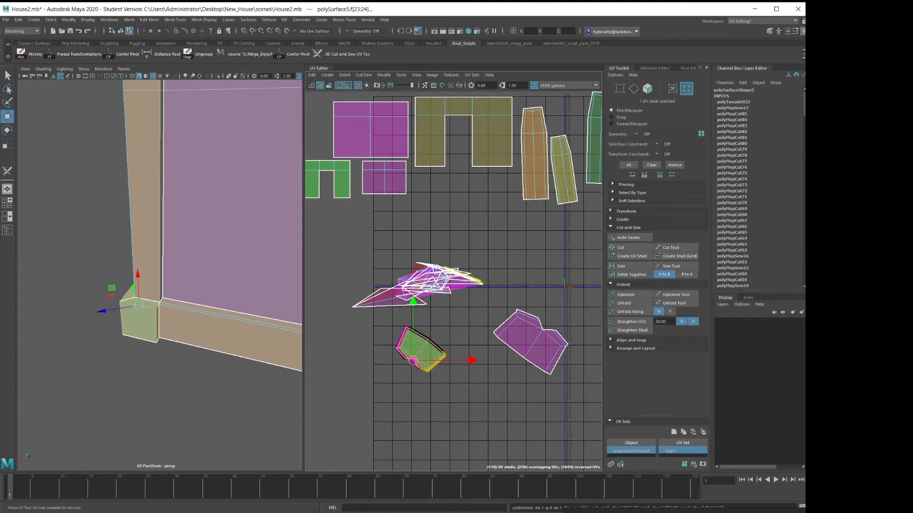
# Move the tan post's unfolded corner block shell lower, rotate it level with its notch facing up, and clear the selection
pyautogui.moveTo(413, 361); pyautogui.dragTo(469, 391)
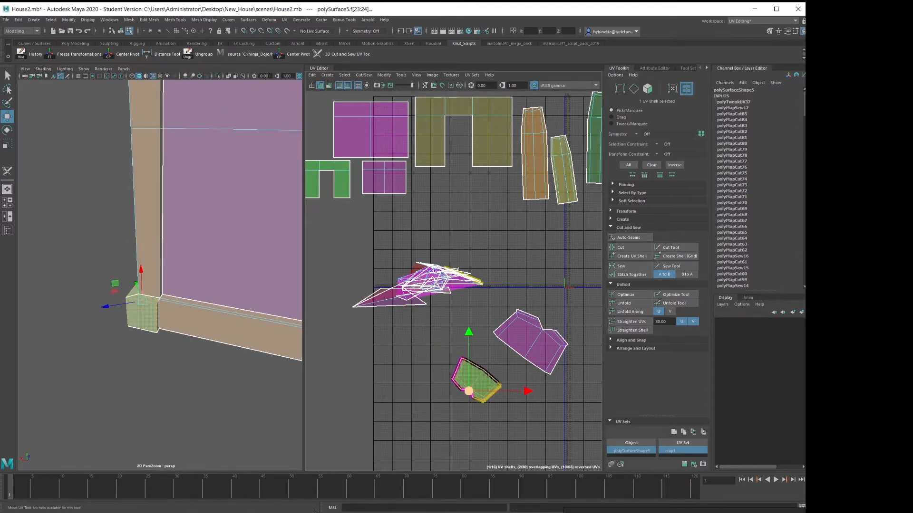
pyautogui.press('e')
pyautogui.moveTo(447, 341); pyautogui.dragTo(516, 422)
pyautogui.scroll(-5, 142, 309)
pyautogui.keyDown('alt'); pyautogui.moveTo(143, 311); pyautogui.dragTo(257, 338); pyautogui.keyUp('alt')
pyautogui.click(190, 351)
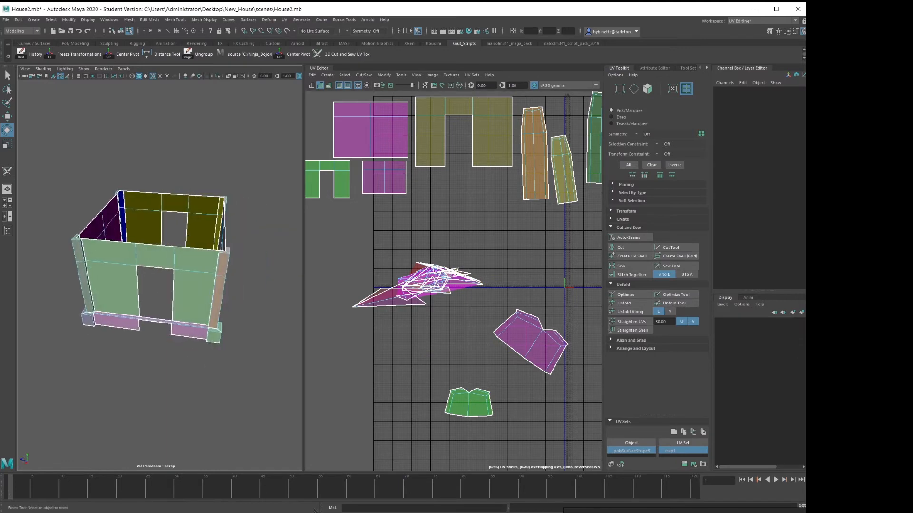
# Select the UV shell of the corner block under the pale green post and move it below the overlapping pile
pyautogui.keyDown('alt'); pyautogui.moveTo(143, 295); pyautogui.dragTo(188, 302, button='middle'); pyautogui.keyUp('alt')
pyautogui.keyDown('alt'); pyautogui.moveTo(188, 302); pyautogui.dragTo(242, 309, button='right'); pyautogui.keyUp('alt')
pyautogui.keyDown('alt'); pyautogui.moveTo(190, 285); pyautogui.dragTo(166, 223); pyautogui.keyUp('alt')
pyautogui.keyDown('alt'); pyautogui.moveTo(152, 266); pyautogui.dragTo(200, 252, button='middle'); pyautogui.keyUp('alt')
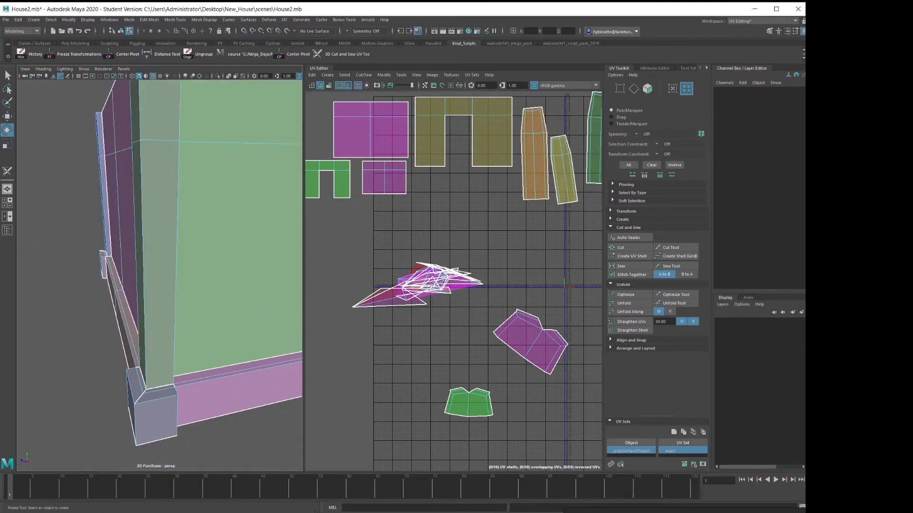
pyautogui.keyDown('alt'); pyautogui.moveTo(181, 285); pyautogui.dragTo(200, 233); pyautogui.keyUp('alt')
pyautogui.keyDown('alt'); pyautogui.moveTo(164, 333); pyautogui.dragTo(186, 229, button='middle'); pyautogui.keyUp('alt')
pyautogui.keyDown('alt'); pyautogui.moveTo(166, 267); pyautogui.dragTo(176, 328); pyautogui.keyUp('alt')
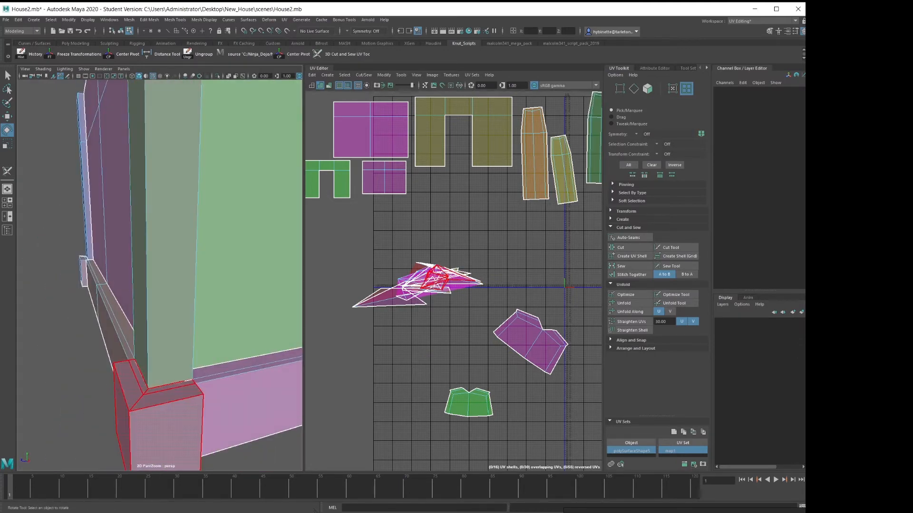
pyautogui.click(162, 425)
pyautogui.press('w')
pyautogui.moveTo(447, 281); pyautogui.dragTo(448, 350)
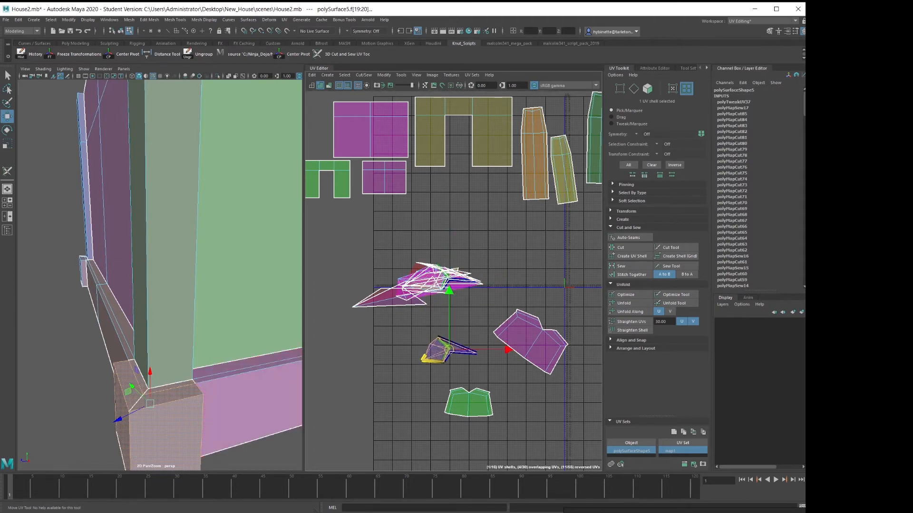
# Unfold the green post's corner block shell and rotate it level with its notch facing up
pyautogui.hotkey('ctrl', 'u')
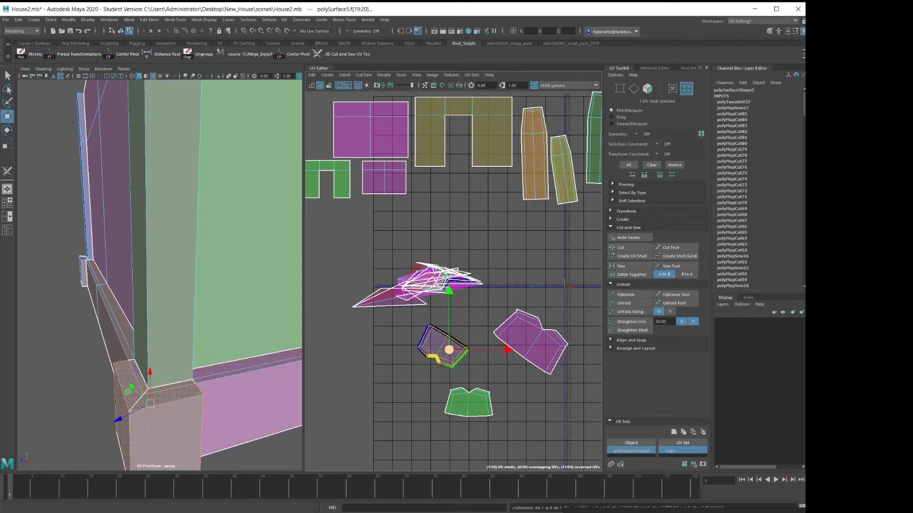
pyautogui.press('e')
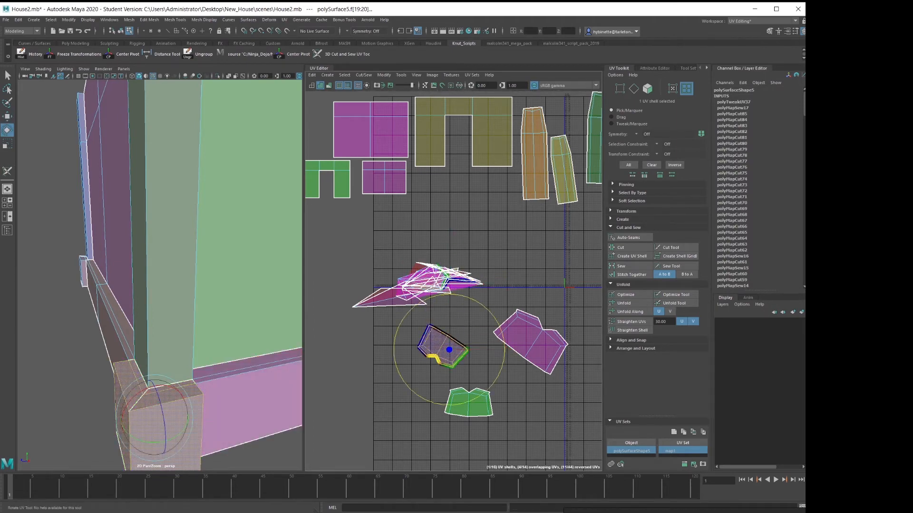
pyautogui.moveTo(460, 295); pyautogui.dragTo(469, 402)
# Select the UV shell of the corner block under the blue post and move it out of the overlapping pile
pyautogui.keyDown('alt'); pyautogui.moveTo(190, 266); pyautogui.dragTo(229, 256); pyautogui.keyUp('alt')
pyautogui.keyDown('alt'); pyautogui.moveTo(142, 276); pyautogui.dragTo(257, 266, button='middle'); pyautogui.keyUp('alt')
pyautogui.keyDown('alt'); pyautogui.moveTo(95, 316); pyautogui.dragTo(137, 341, button='middle'); pyautogui.keyUp('alt')
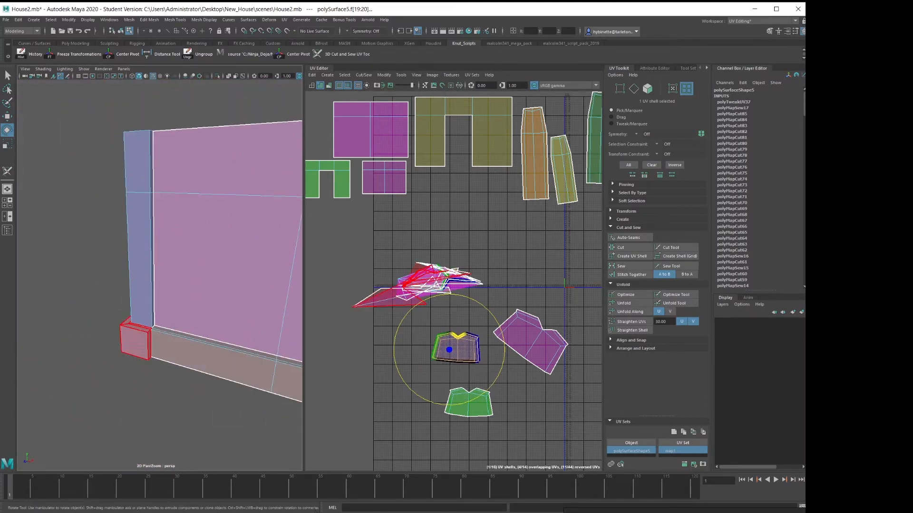
pyautogui.click(136, 340)
pyautogui.press('w')
pyautogui.moveTo(410, 286); pyautogui.dragTo(372, 380)
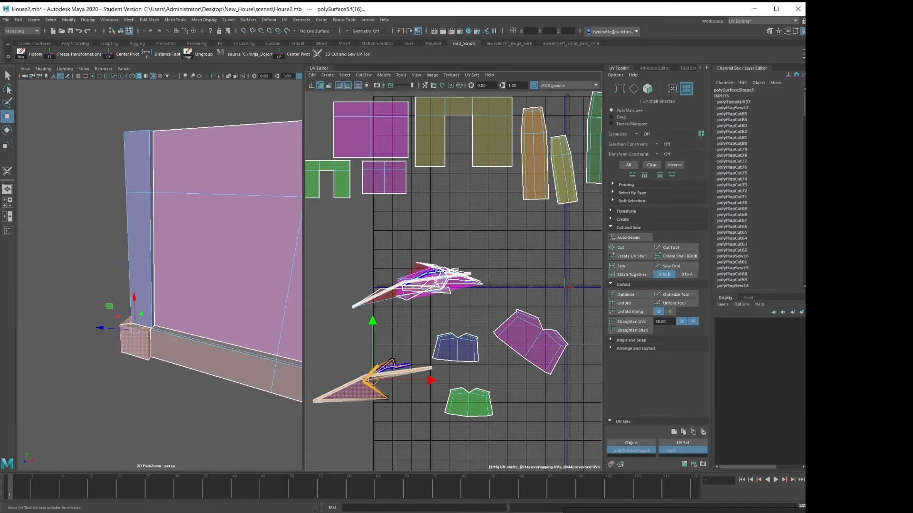
# Unfold the blue post's corner block shell, rotate it notch up and place it beside the green corner block shell
pyautogui.keyDown('shift'); pyautogui.moveTo(358, 357); pyautogui.dragTo(285, 356, button='right'); pyautogui.keyUp('shift')
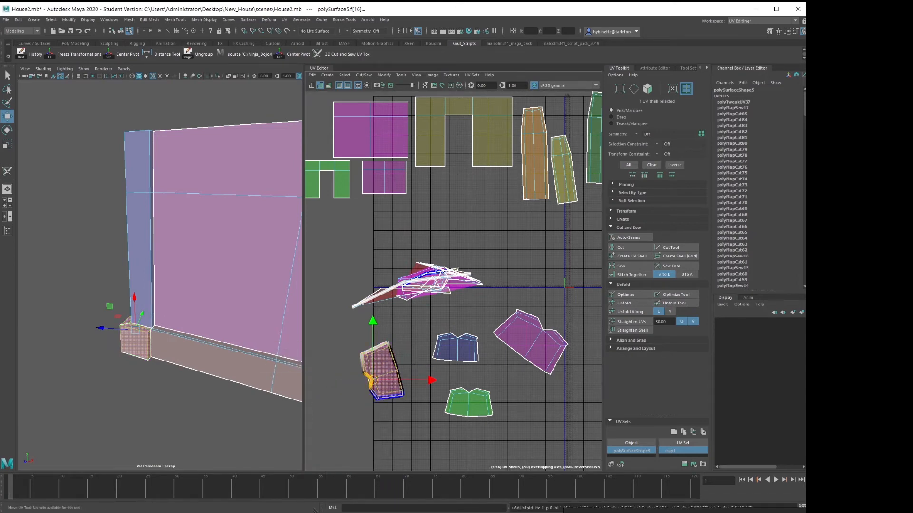
pyautogui.press('e')
pyautogui.moveTo(400, 332); pyautogui.dragTo(407, 424)
pyautogui.press('w')
pyautogui.moveTo(373, 380); pyautogui.dragTo(548, 399)
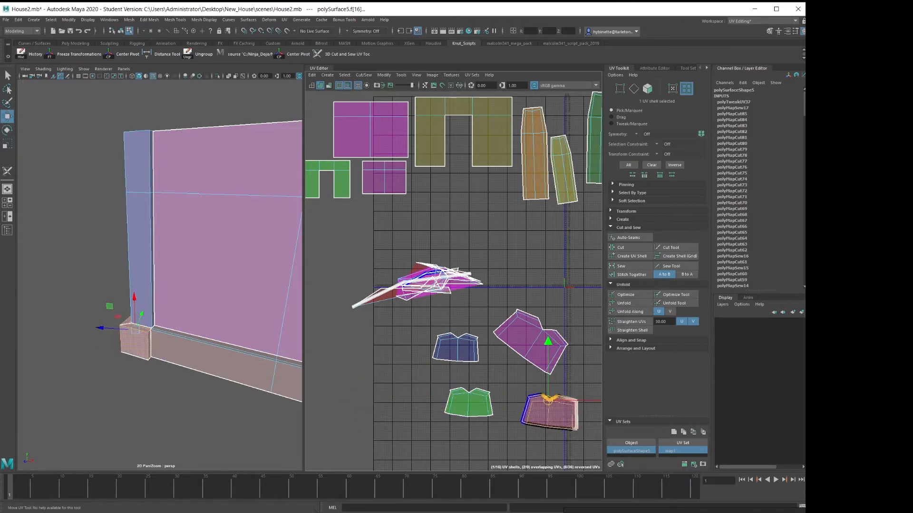
# Select the brown base trim shell between the two blue posts, move it out of the overlapping pile and unfold it
pyautogui.click(214, 361)
pyautogui.keyDown('alt'); pyautogui.moveTo(214, 361); pyautogui.dragTo(183, 356, button='right'); pyautogui.keyUp('alt')
pyautogui.keyDown('alt'); pyautogui.moveTo(183, 356); pyautogui.dragTo(118, 312, button='middle'); pyautogui.keyUp('alt')
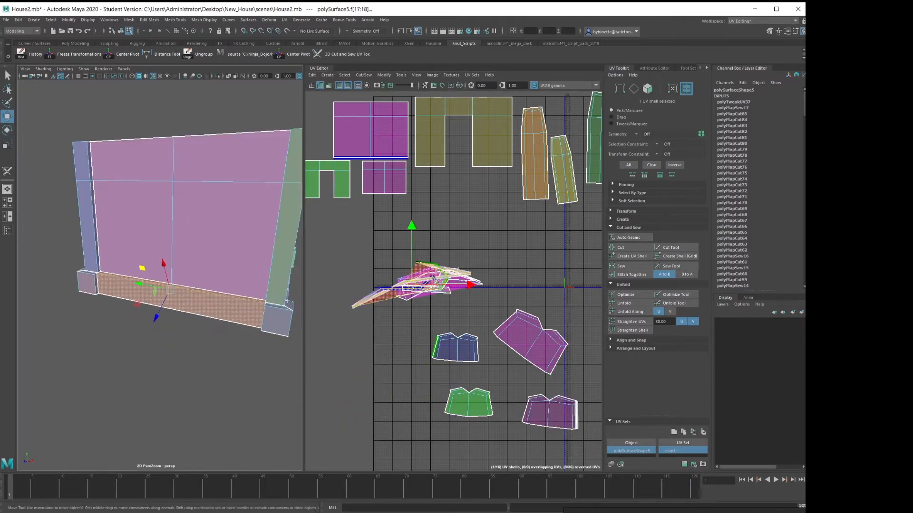
pyautogui.keyDown('alt'); pyautogui.moveTo(209, 332); pyautogui.dragTo(114, 337); pyautogui.keyUp('alt')
pyautogui.click(116, 384)
pyautogui.keyDown('alt'); pyautogui.moveTo(116, 384); pyautogui.dragTo(238, 387); pyautogui.keyUp('alt')
pyautogui.click(195, 392)
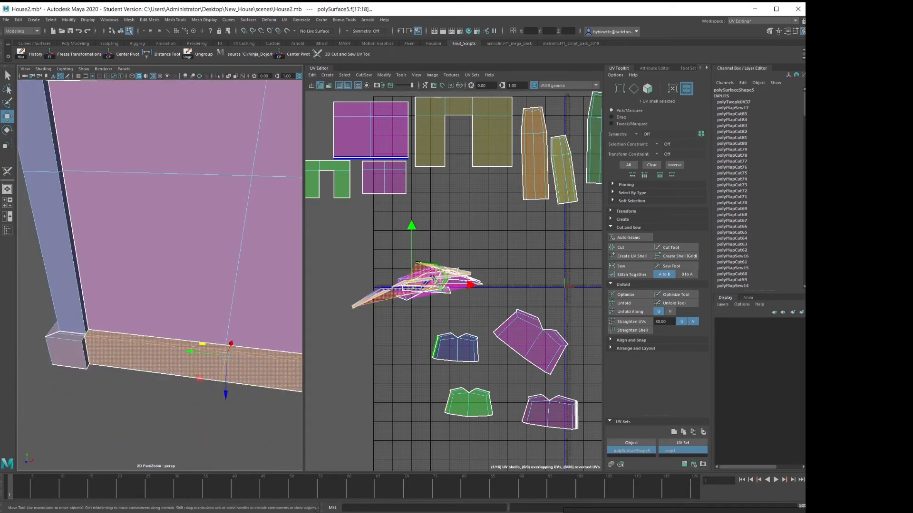
pyautogui.moveTo(411, 285); pyautogui.dragTo(369, 359)
pyautogui.keyDown('shift'); pyautogui.moveTo(370, 359); pyautogui.dragTo(327, 355, button='right'); pyautogui.keyUp('shift')
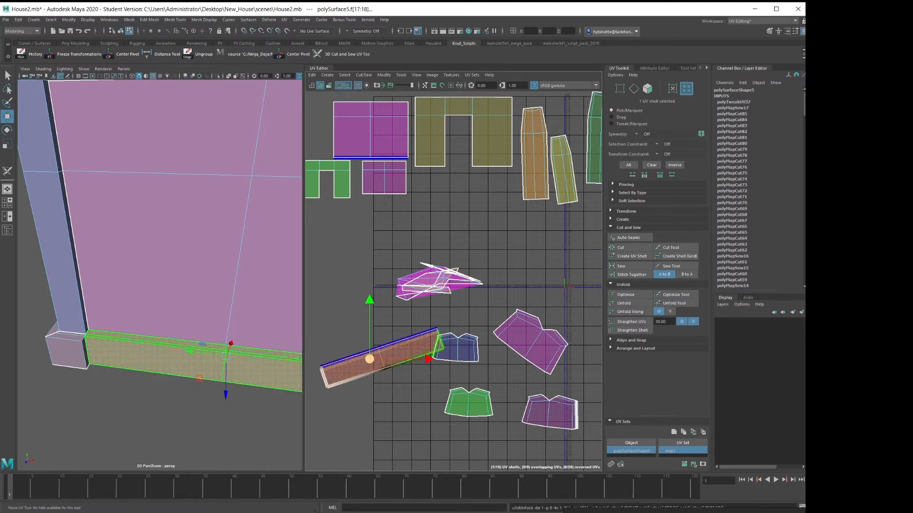
# Rotate the brown base trim shell level and place it clear of the blue corner block shell
pyautogui.moveTo(370, 359); pyautogui.dragTo(369, 339)
pyautogui.press('e')
pyautogui.moveTo(422, 322); pyautogui.dragTo(424, 340)
pyautogui.hotkey('ctrl', 's')
pyautogui.press('w')
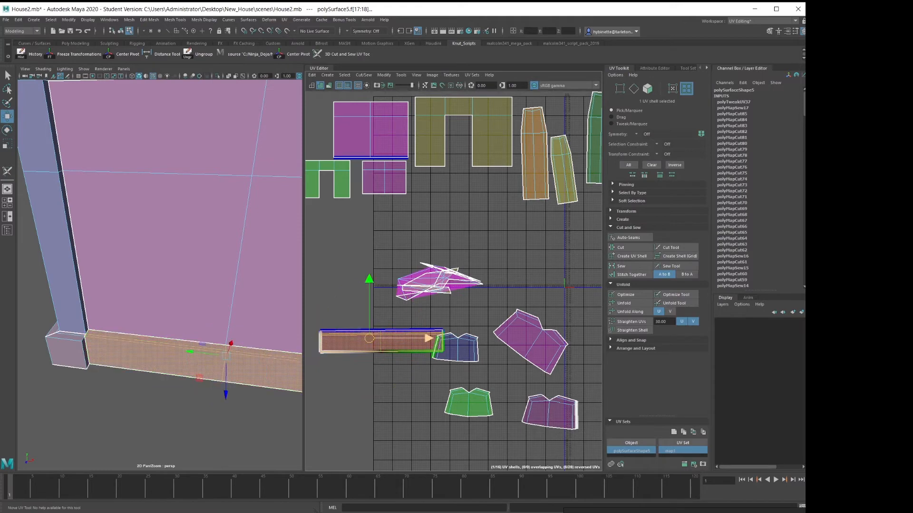
pyautogui.moveTo(369, 340); pyautogui.dragTo(340, 366)
# Select the pink base trim shell around the green wall's doorway and unfold it
pyautogui.scroll(-5, 266, 328)
pyautogui.keyDown('alt'); pyautogui.moveTo(281, 328); pyautogui.dragTo(166, 302); pyautogui.keyUp('alt')
pyautogui.click(167, 301)
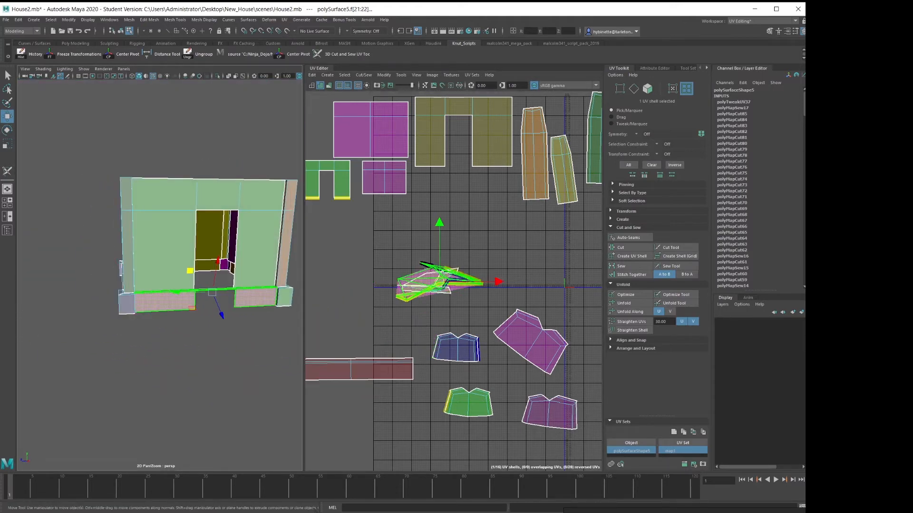
pyautogui.hotkey('ctrl', 'u')
# Rotate the green wall's base trim shell level and place it just above the brown trim shell
pyautogui.press('e')
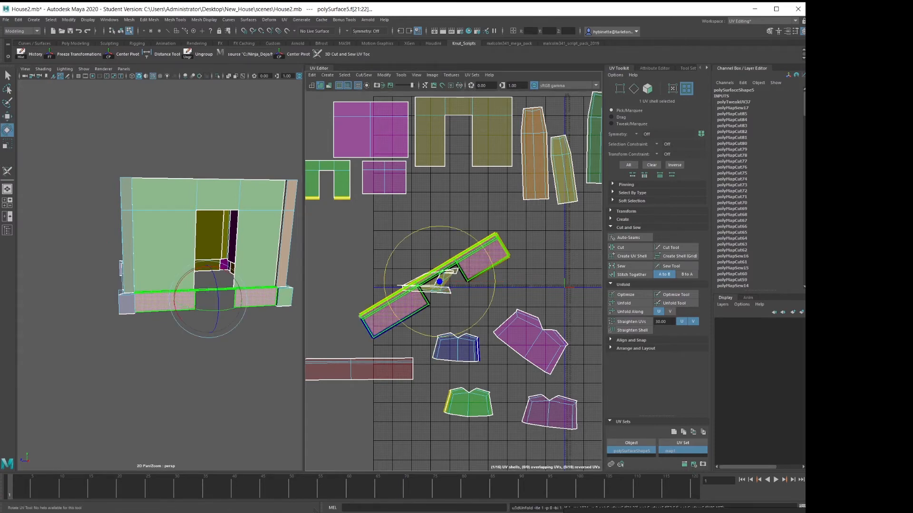
pyautogui.moveTo(492, 266)
pyautogui.mouseDown()
pyautogui.moveTo(480, 342)
pyautogui.moveTo(494, 274)
pyautogui.mouseUp()
pyautogui.press('w')
pyautogui.moveTo(440, 282); pyautogui.dragTo(343, 335)
# Select the base trim shell beside the green corner block under the purple wall, unfold it and rotate it nearly level
pyautogui.scroll(5, 190, 276)
pyautogui.scroll(-5, 162, 295)
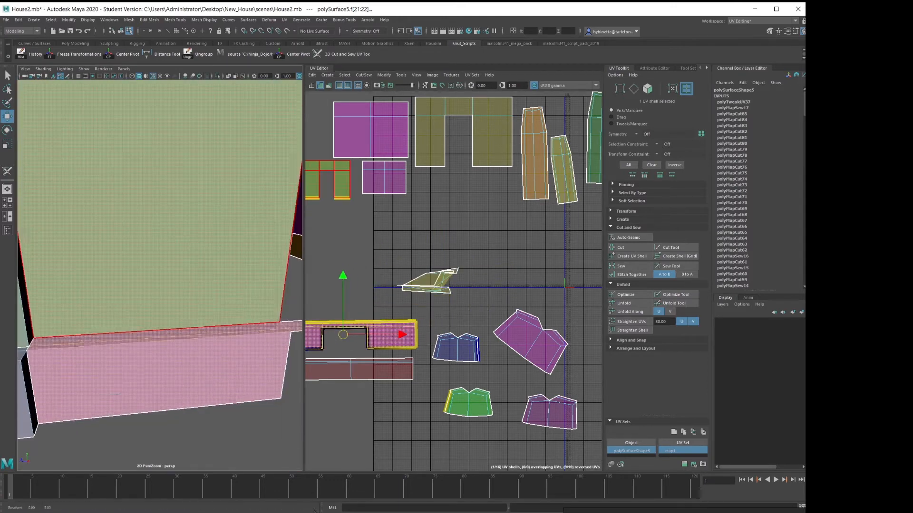
pyautogui.keyDown('alt'); pyautogui.moveTo(162, 294); pyautogui.dragTo(166, 380); pyautogui.keyUp('alt')
pyautogui.keyDown('alt'); pyautogui.moveTo(408, 247); pyautogui.dragTo(420, 247, button='middle'); pyautogui.keyUp('alt')
pyautogui.keyDown('alt'); pyautogui.moveTo(219, 285); pyautogui.dragTo(185, 327); pyautogui.keyUp('alt')
pyautogui.click(186, 327)
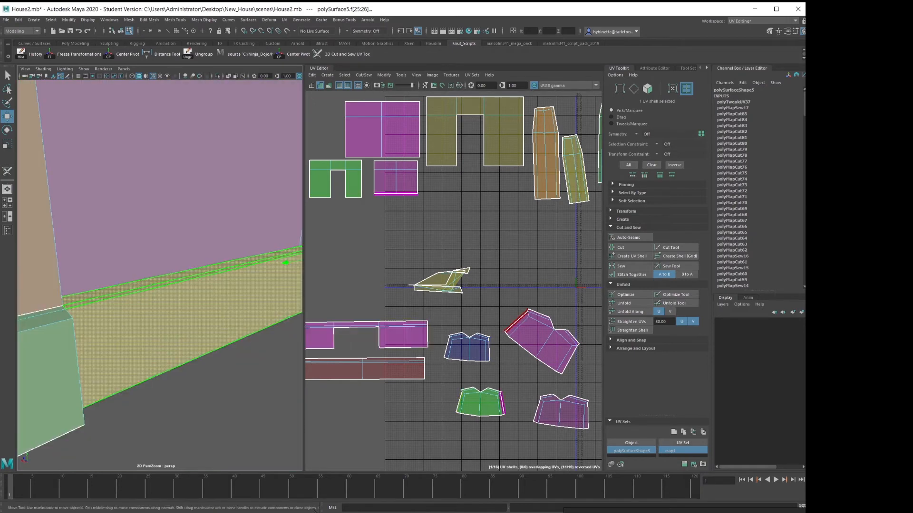
pyautogui.scroll(-3, 475, 286)
pyautogui.keyDown('alt'); pyautogui.moveTo(476, 285); pyautogui.dragTo(390, 301, button='middle'); pyautogui.keyUp('alt')
pyautogui.hotkey('ctrl', 'u')
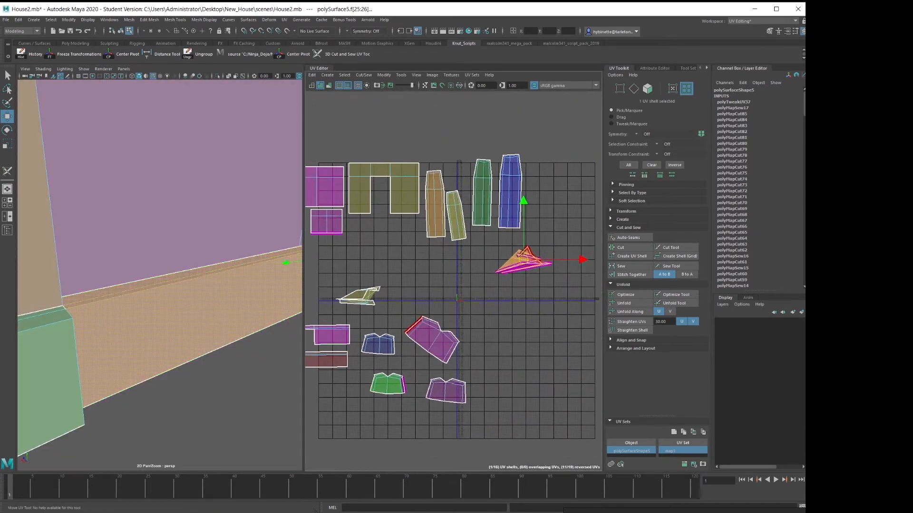
pyautogui.press('e')
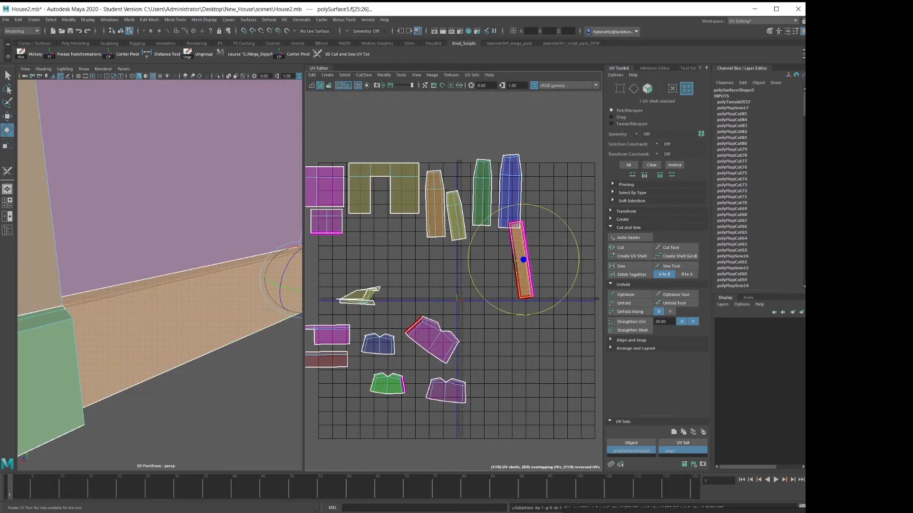
pyautogui.moveTo(578, 258); pyautogui.dragTo(515, 205)
# Select the last crumpled shell, the olive door wall's base trim, unfold it and clear the selection
pyautogui.click(363, 297)
pyautogui.scroll(-6, 204, 286)
pyautogui.keyDown('alt'); pyautogui.moveTo(228, 294); pyautogui.dragTo(86, 295); pyautogui.keyUp('alt')
pyautogui.keyDown('alt'); pyautogui.moveTo(156, 290); pyautogui.dragTo(247, 290, button='right'); pyautogui.keyUp('alt')
pyautogui.keyDown('alt'); pyautogui.moveTo(247, 290); pyautogui.dragTo(123, 294, button='middle'); pyautogui.keyUp('alt')
pyautogui.moveTo(124, 294)
pyautogui.keyDown('alt'); pyautogui.mouseDown()
pyautogui.moveTo(62, 297)
pyautogui.moveTo(121, 311)
pyautogui.mouseUp(); pyautogui.keyUp('alt')
pyautogui.hotkey('ctrl', 'u')
pyautogui.click(529, 316)
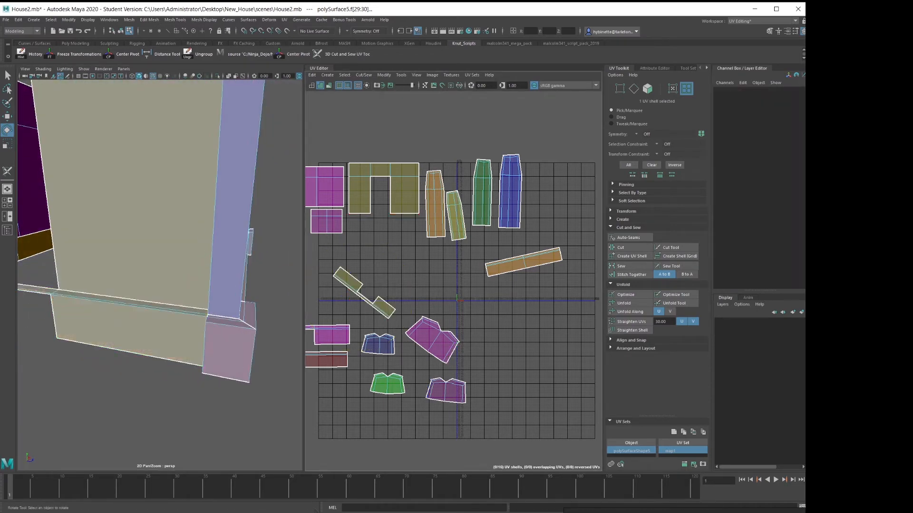
# Select the olive door wall's unfolded base trim shell and rotate it level with its doorway gap facing down
pyautogui.scroll(-2, 530, 316)
pyautogui.scroll(-1, 532, 316)
pyautogui.click(423, 310)
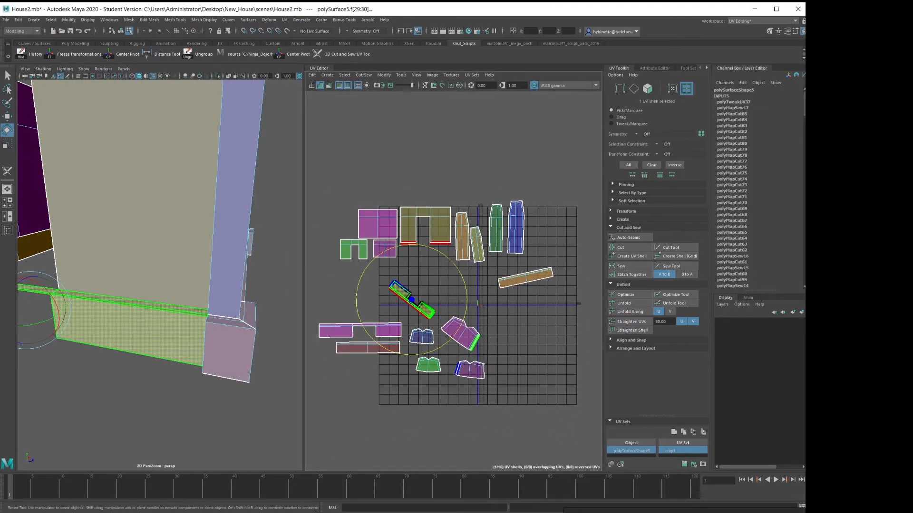
pyautogui.moveTo(415, 245); pyautogui.dragTo(449, 341)
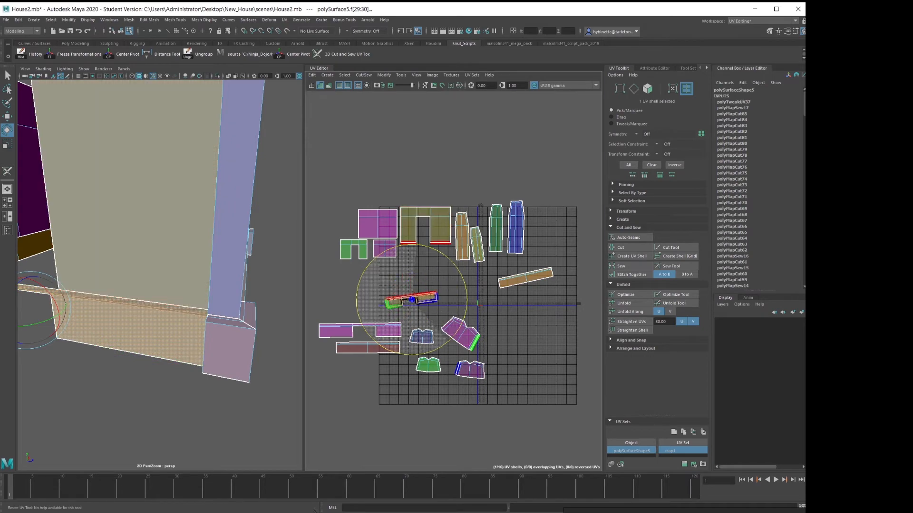
# Select all 16 UV shells and run Layout to pack them into the UV tile
pyautogui.scroll(2, 464, 311)
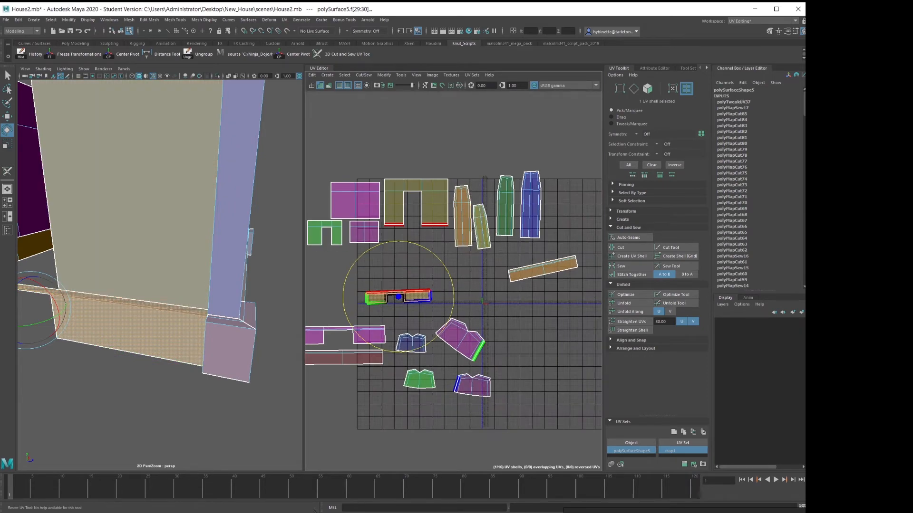
pyautogui.keyDown('alt'); pyautogui.moveTo(478, 295); pyautogui.dragTo(387, 327, button='right'); pyautogui.keyUp('alt')
pyautogui.keyDown('alt'); pyautogui.moveTo(396, 182); pyautogui.dragTo(362, 197, button='right'); pyautogui.keyUp('alt')
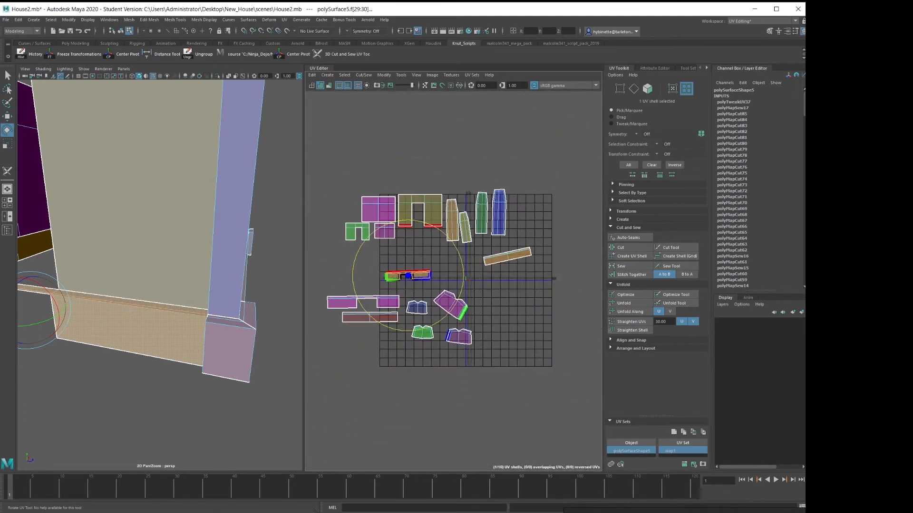
pyautogui.moveTo(329, 174); pyautogui.dragTo(567, 434)
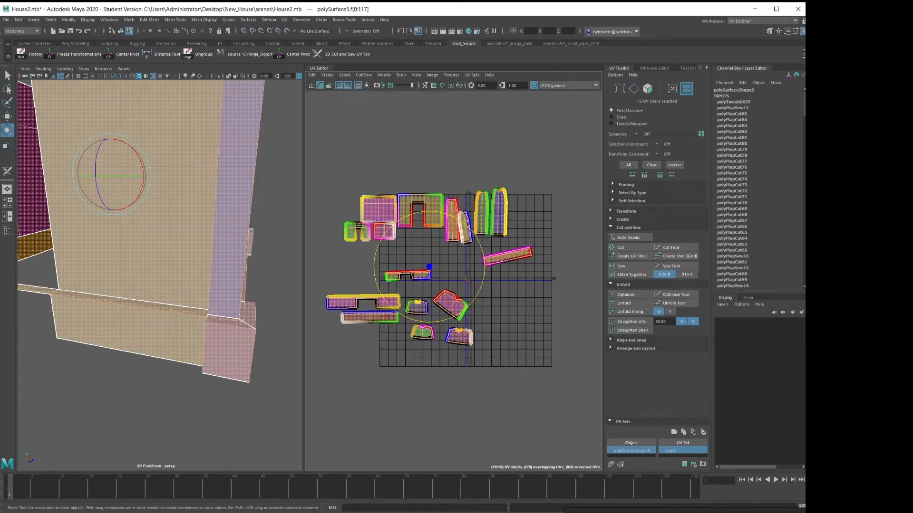
pyautogui.click(635, 349)
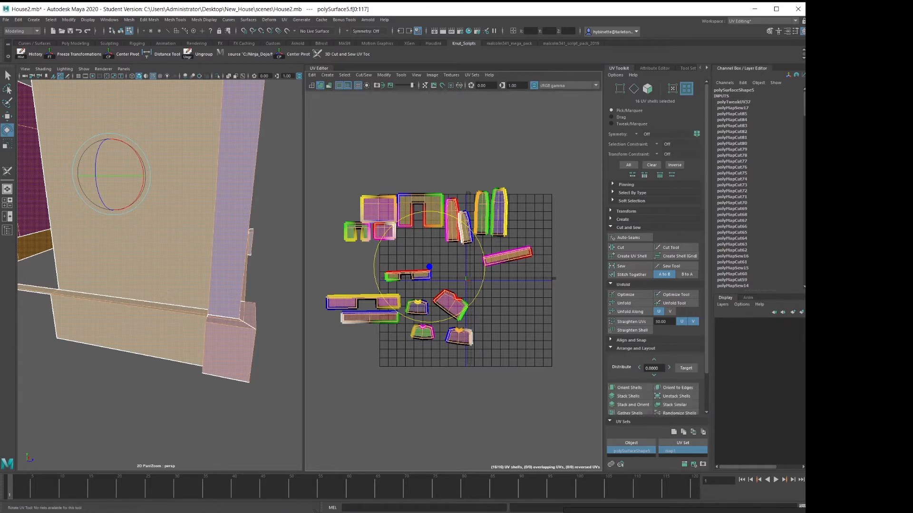
pyautogui.scroll(-3, 655, 286)
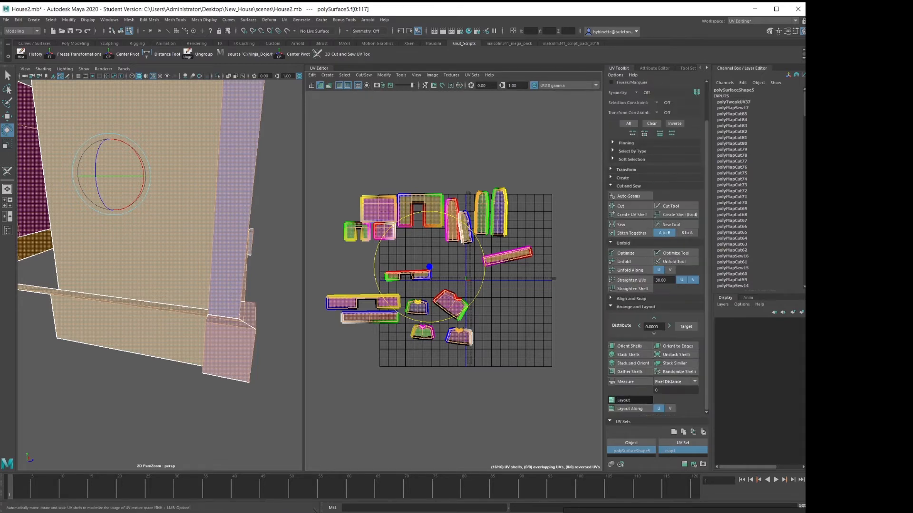
pyautogui.click(623, 400)
# Select both shared edges between the packed olive door wall and its base trim shell, and move and sew the trim onto the wall
pyautogui.scroll(10, 472, 277)
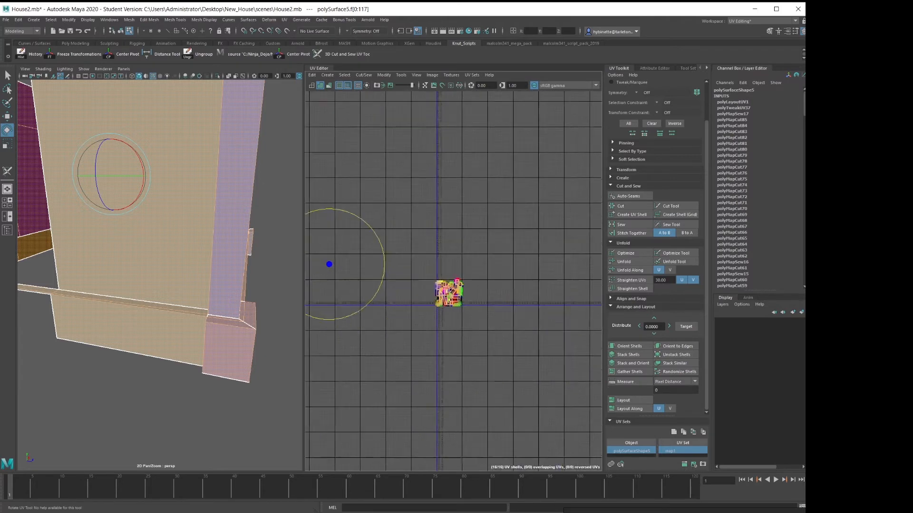
pyautogui.scroll(5, 352, 323)
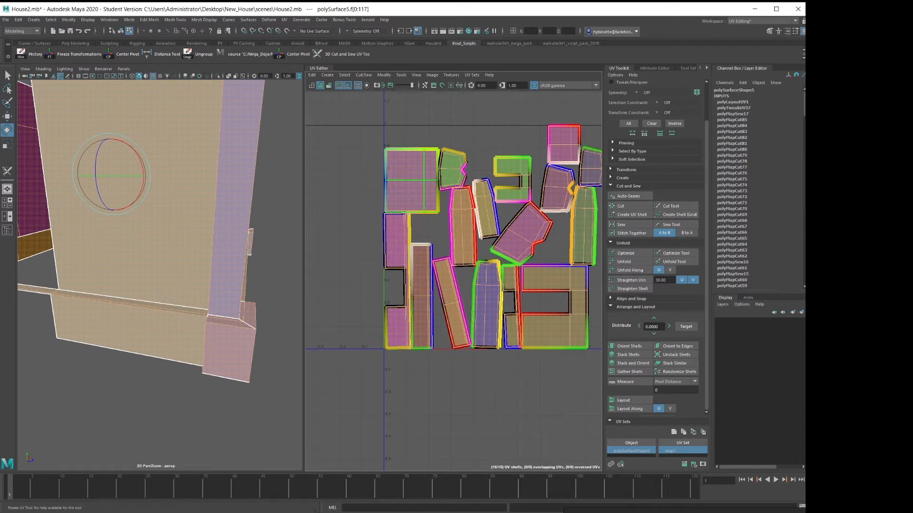
pyautogui.keyDown('alt'); pyautogui.moveTo(425, 295); pyautogui.dragTo(348, 280, button='middle'); pyautogui.keyUp('alt')
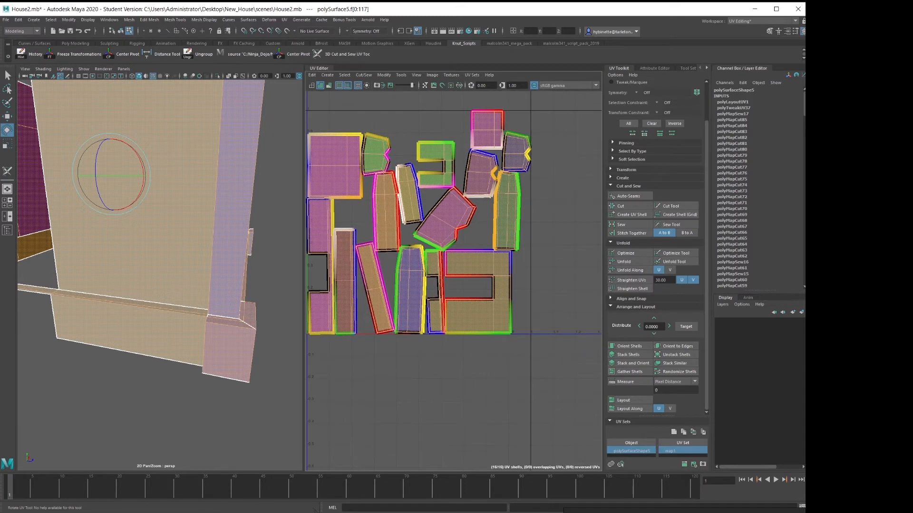
pyautogui.scroll(4, 426, 339)
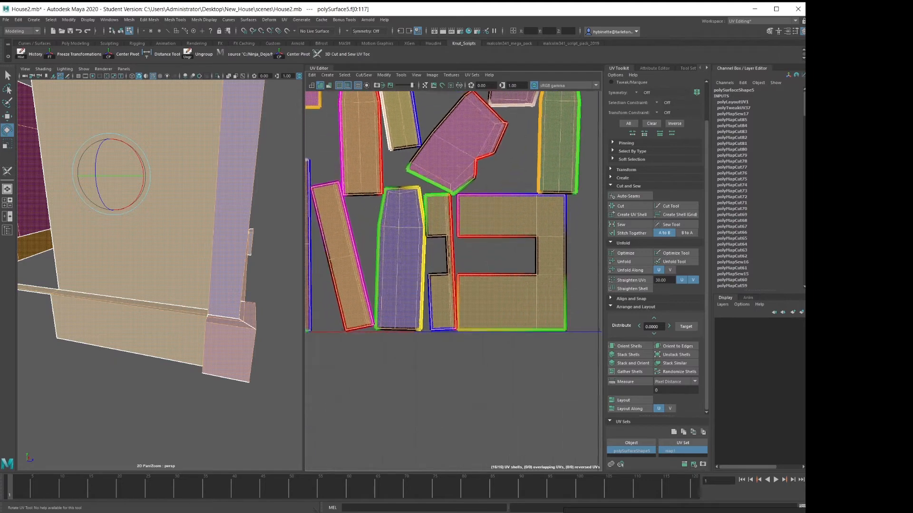
pyautogui.scroll(-4, 426, 338)
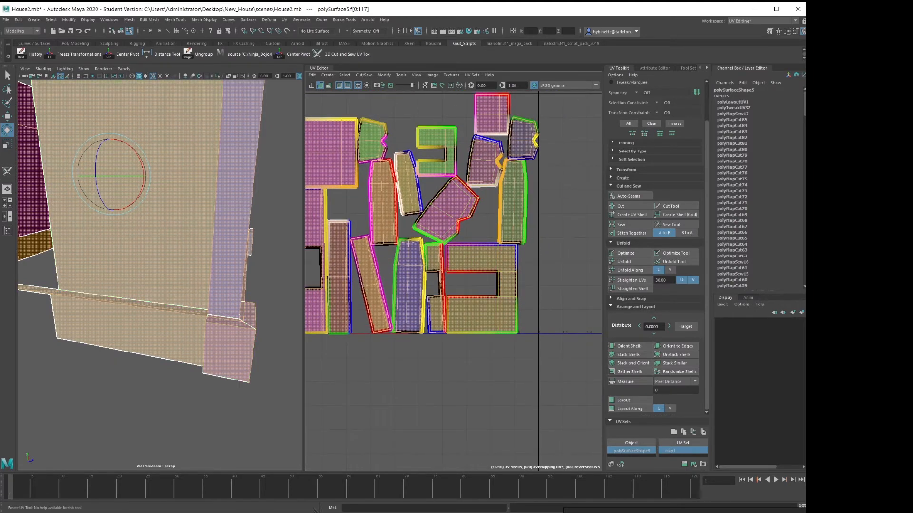
pyautogui.moveTo(467, 326); pyautogui.dragTo(465, 306, button='right')
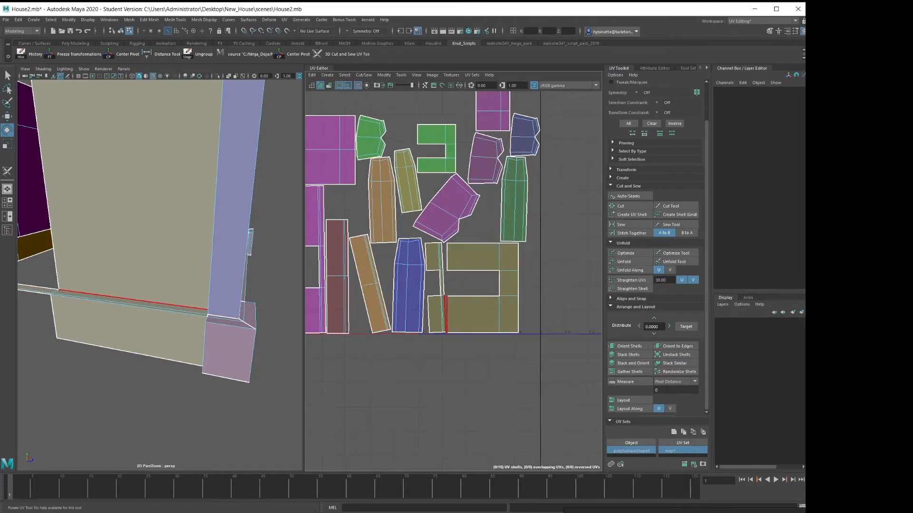
pyautogui.scroll(5, 448, 317)
pyautogui.scroll(-2, 488, 312)
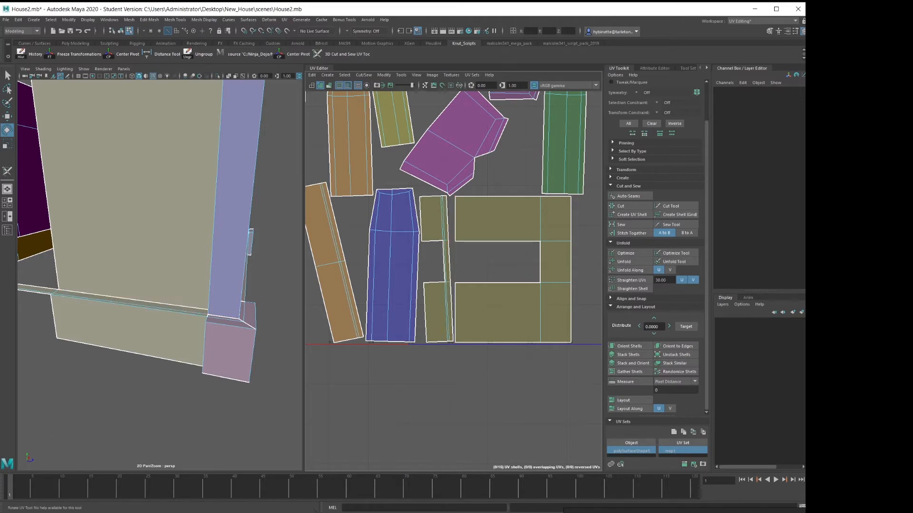
pyautogui.click(452, 312)
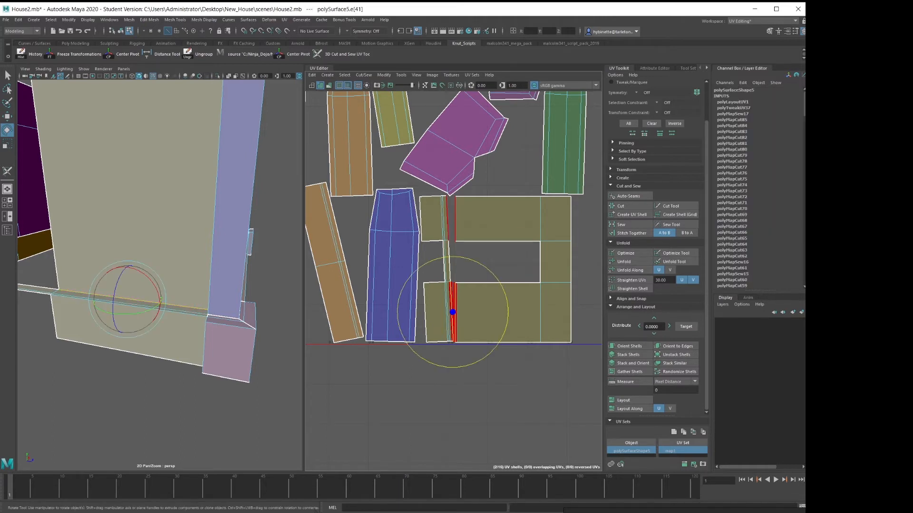
pyautogui.keyDown('shift'); pyautogui.click(454, 222); pyautogui.keyUp('shift')
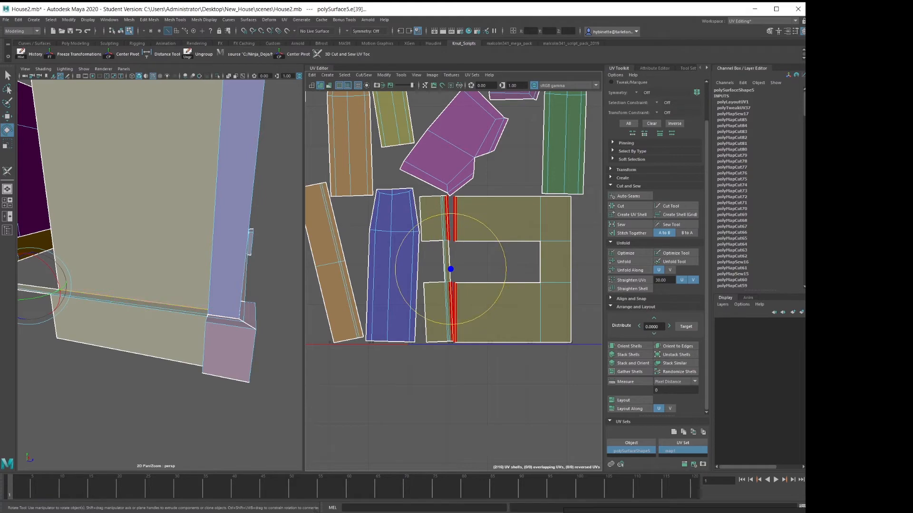
pyautogui.keyDown('shift'); pyautogui.rightClick(531, 398); pyautogui.keyUp('shift')
pyautogui.click(529, 419)
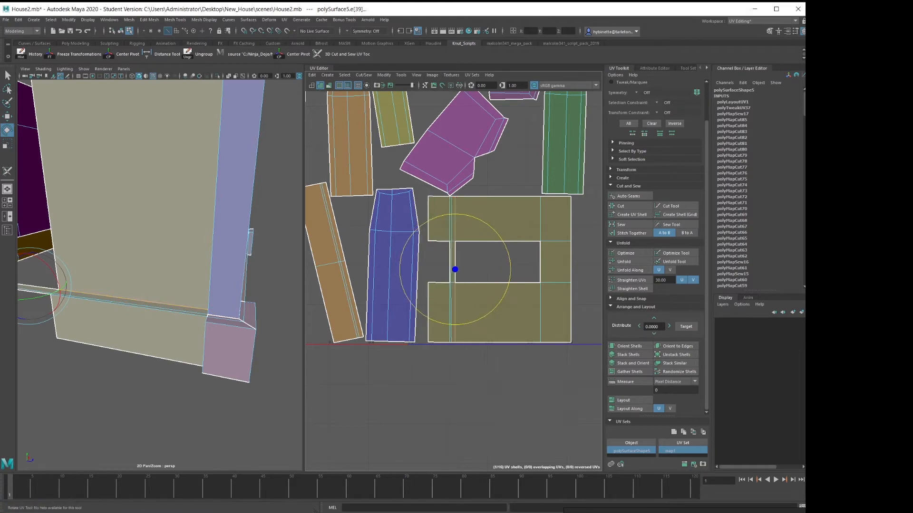
# Select the magenta base trim's two edges shared with the green door wall and stitch the two shells together
pyautogui.rightClick(548, 255)
pyautogui.scroll(-1, 548, 256)
pyautogui.keyDown('alt'); pyautogui.moveTo(547, 255); pyautogui.dragTo(648, 369, button='middle'); pyautogui.keyUp('alt')
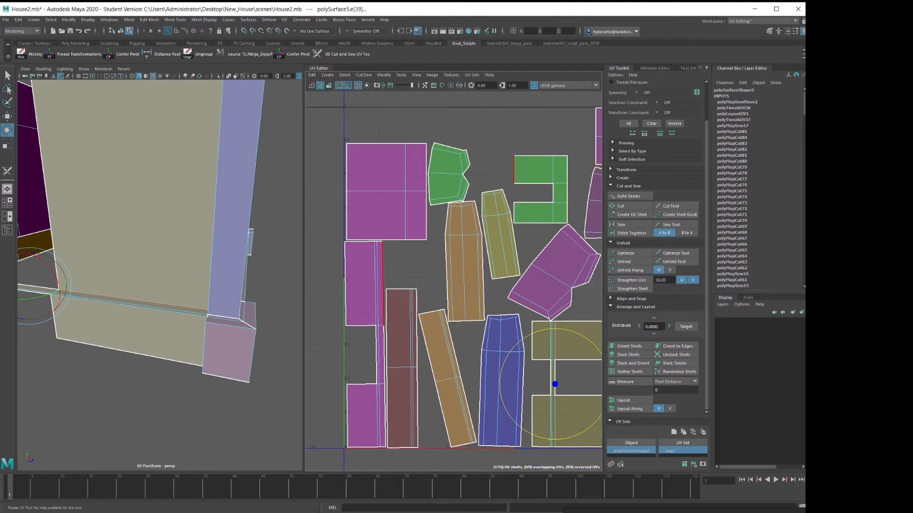
pyautogui.click(382, 283)
pyautogui.keyDown('alt'); pyautogui.moveTo(383, 283); pyautogui.dragTo(376, 211, button='middle'); pyautogui.keyUp('alt')
pyautogui.keyDown('shift'); pyautogui.click(376, 286); pyautogui.keyUp('shift')
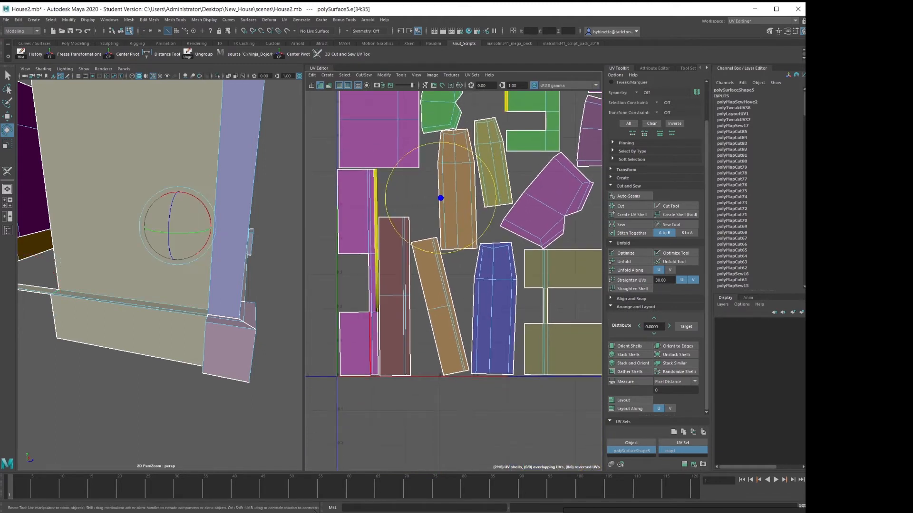
pyautogui.keyDown('shift'); pyautogui.click(377, 328); pyautogui.keyUp('shift')
pyautogui.click(631, 233)
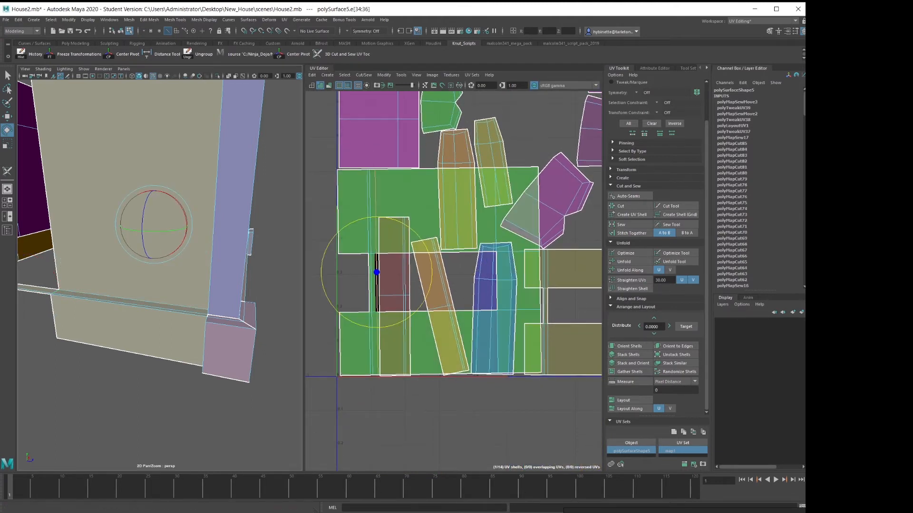
# Select the stitched green door wall shell, rotate it upright with its doorway facing down, and move it below the UV tile's origin
pyautogui.moveTo(436, 185); pyautogui.dragTo(404, 174, button='right')
pyautogui.press('w')
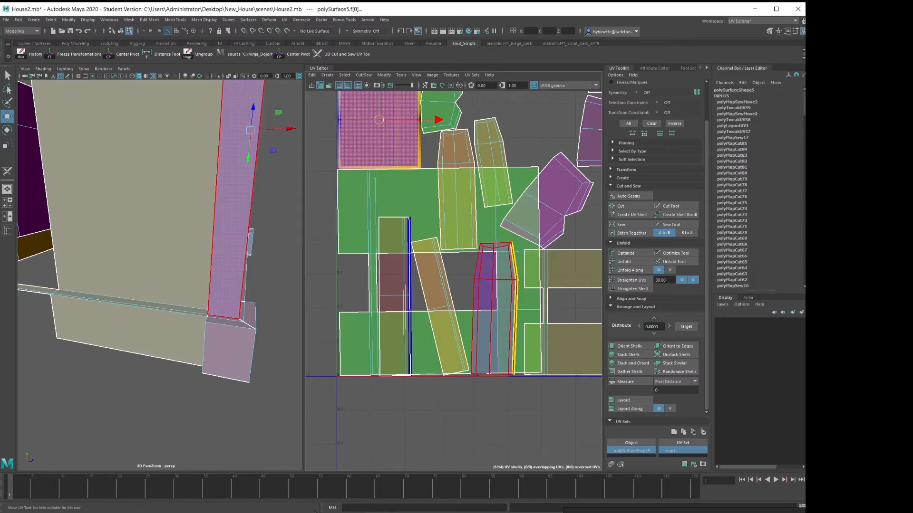
pyautogui.click(528, 305)
pyautogui.press('e')
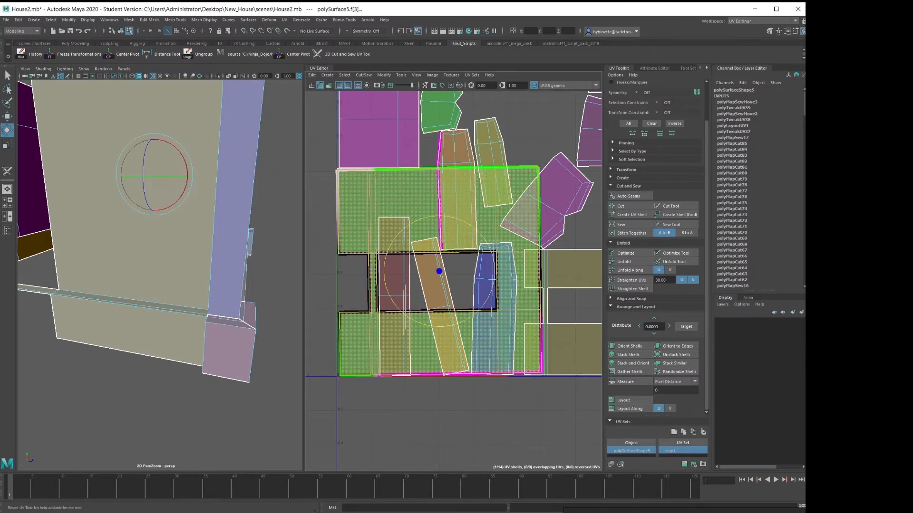
pyautogui.moveTo(495, 277); pyautogui.dragTo(444, 216)
pyautogui.moveTo(386, 256); pyautogui.dragTo(387, 253)
pyautogui.press('w')
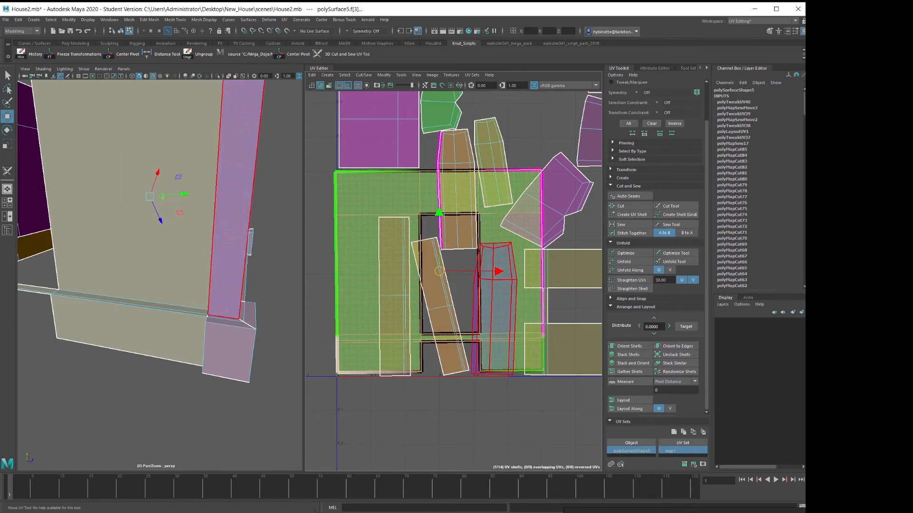
pyautogui.scroll(-3, 470, 266)
pyautogui.moveTo(456, 270); pyautogui.dragTo(373, 365)
# Rotate the olive door wall shell upright with its doorway facing down, move it below the tile beside the green wall, and clear the selection
pyautogui.click(523, 271)
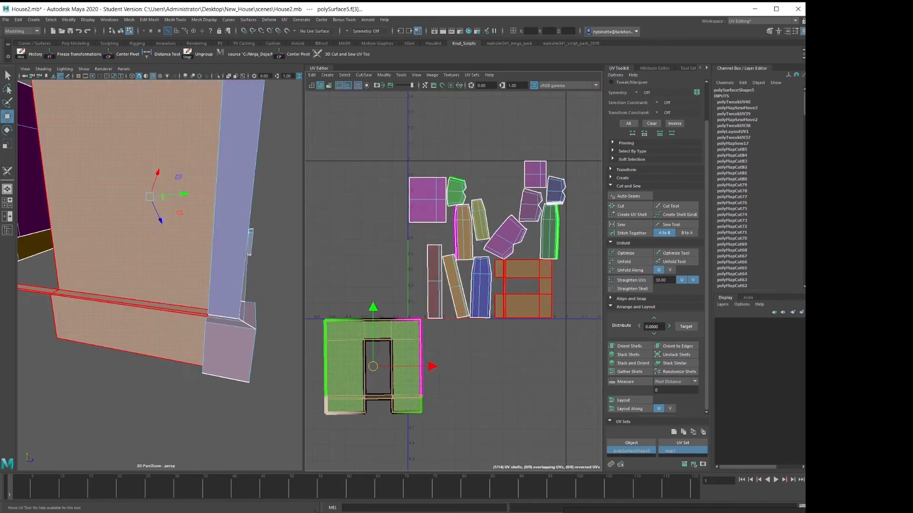
pyautogui.press('e')
pyautogui.moveTo(575, 271); pyautogui.dragTo(506, 236)
pyautogui.press('w')
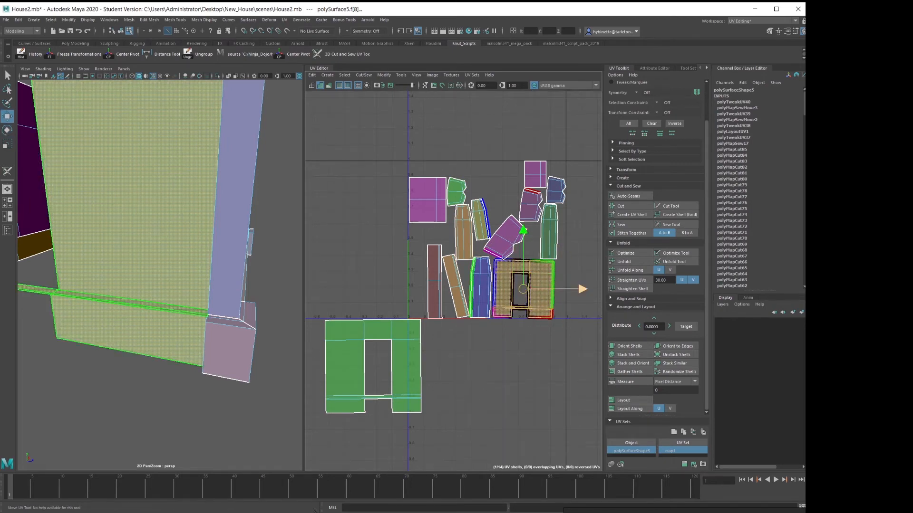
pyautogui.moveTo(523, 289); pyautogui.dragTo(461, 381)
pyautogui.keyDown('alt'); pyautogui.moveTo(527, 363); pyautogui.dragTo(539, 362, button='right'); pyautogui.keyUp('alt')
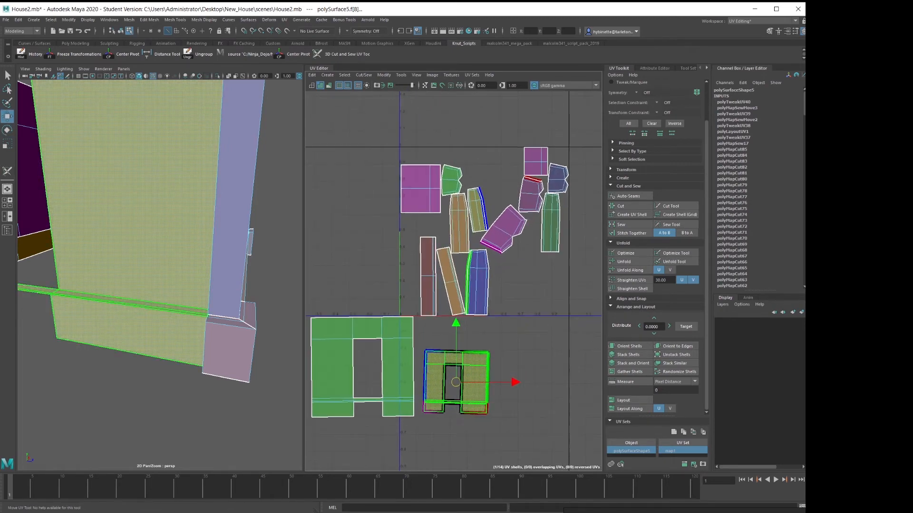
pyautogui.press('e')
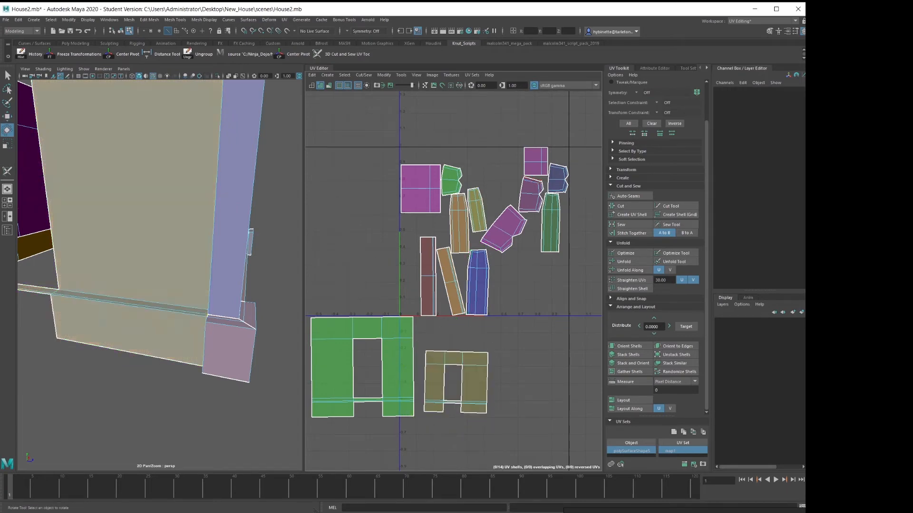
# Frame the smaller doorway wall in the 3D view, enlarge the UV Editor and turn on the checker map
pyautogui.moveTo(498, 353); pyautogui.dragTo(505, 358)
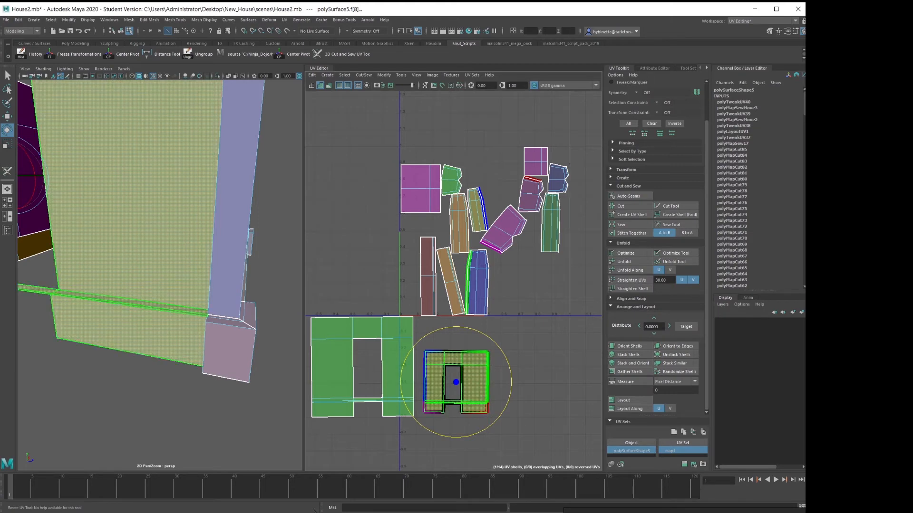
pyautogui.press('f')
pyautogui.keyDown('alt'); pyautogui.moveTo(164, 281); pyautogui.dragTo(284, 327); pyautogui.keyUp('alt')
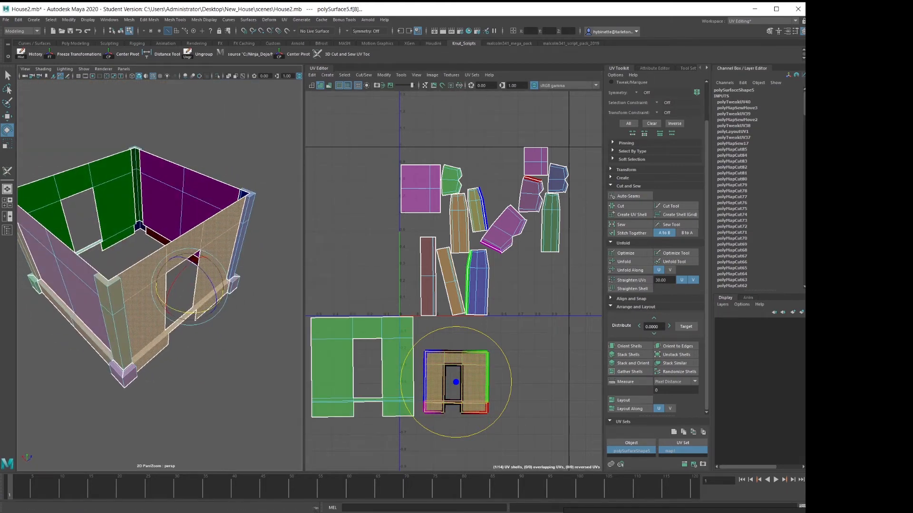
pyautogui.keyDown('alt'); pyautogui.moveTo(484, 147); pyautogui.dragTo(480, 147, button='right'); pyautogui.keyUp('alt')
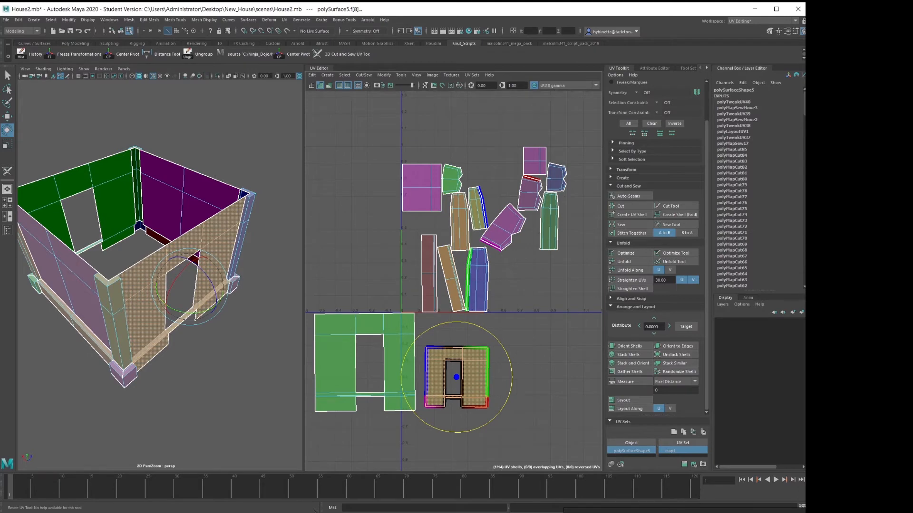
pyautogui.moveTo(304, 267); pyautogui.dragTo(228, 266)
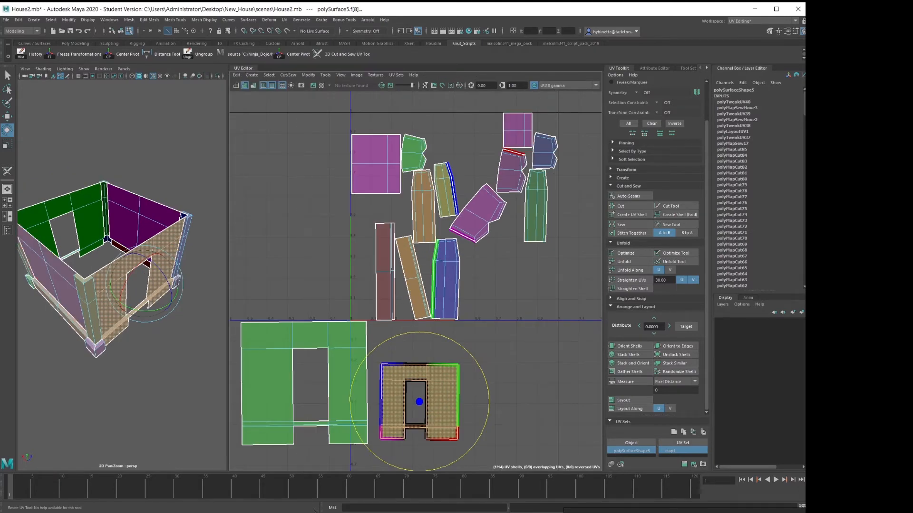
pyautogui.click(322, 86)
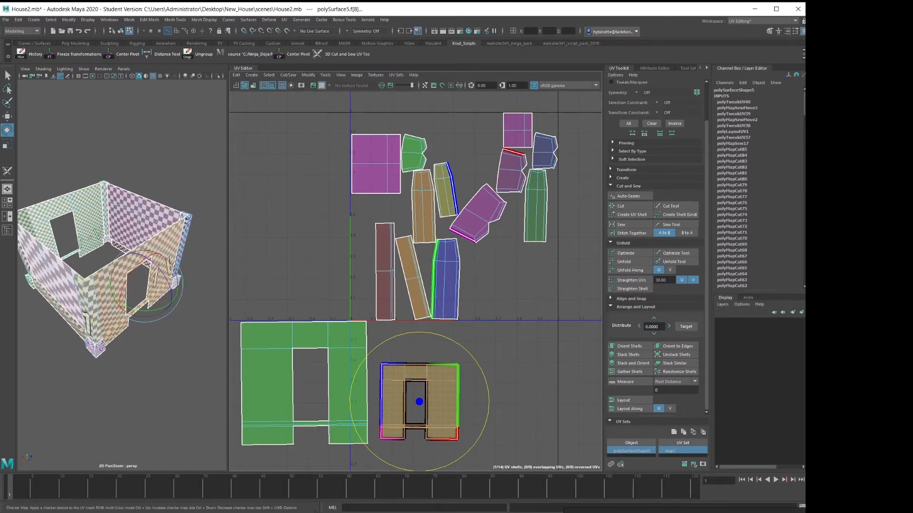
# Compare the checker size on the two doorway walls by examining the model from both sides
pyautogui.keyDown('alt'); pyautogui.moveTo(143, 276); pyautogui.dragTo(104, 238); pyautogui.keyUp('alt')
pyautogui.keyDown('alt'); pyautogui.moveTo(105, 238); pyautogui.dragTo(185, 244, button='right'); pyautogui.keyUp('alt')
pyautogui.keyDown('alt'); pyautogui.moveTo(185, 244); pyautogui.dragTo(104, 276); pyautogui.keyUp('alt')
pyautogui.keyDown('alt'); pyautogui.moveTo(143, 276); pyautogui.dragTo(72, 273, button='right'); pyautogui.keyUp('alt')
pyautogui.keyDown('alt'); pyautogui.moveTo(71, 274); pyautogui.dragTo(175, 271); pyautogui.keyUp('alt')
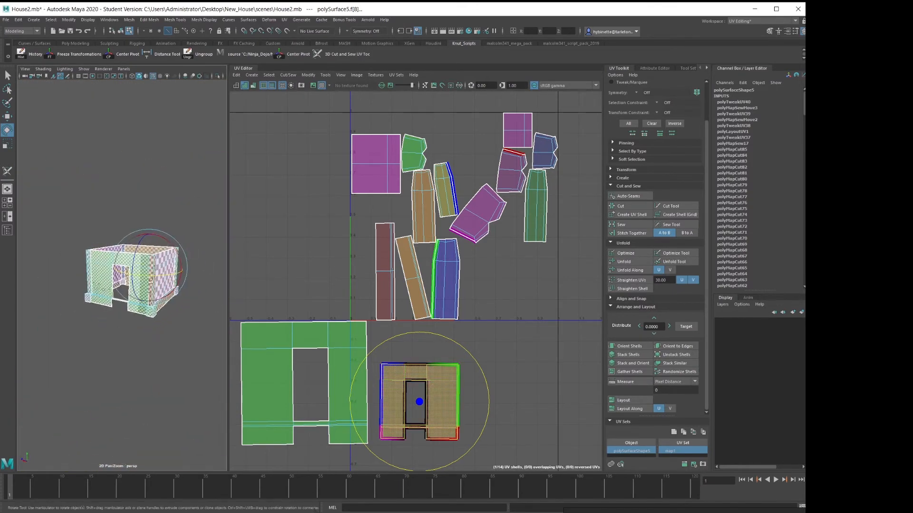
pyautogui.keyDown('alt'); pyautogui.moveTo(109, 276); pyautogui.dragTo(166, 275, button='right'); pyautogui.keyUp('alt')
pyautogui.keyDown('alt'); pyautogui.moveTo(161, 276); pyautogui.dragTo(178, 266); pyautogui.keyUp('alt')
pyautogui.keyDown('alt'); pyautogui.moveTo(143, 271); pyautogui.dragTo(175, 271, button='right'); pyautogui.keyUp('alt')
pyautogui.click(191, 299)
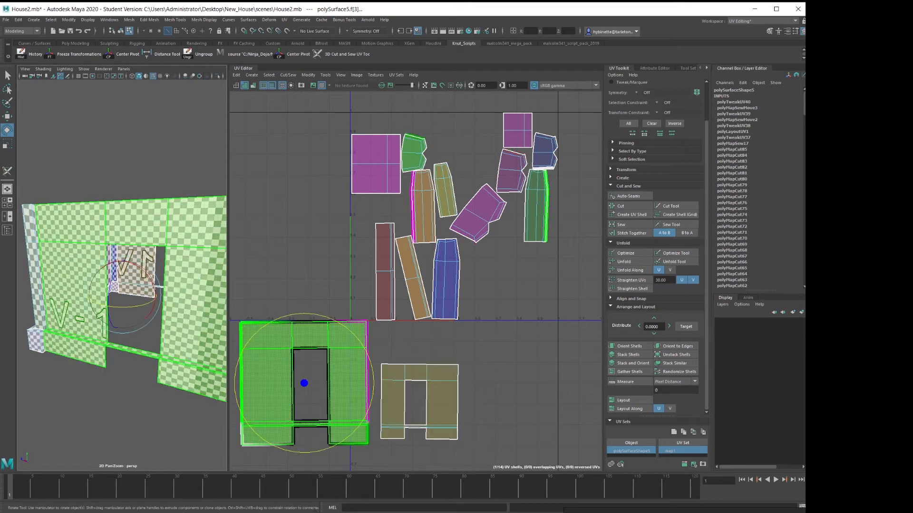
pyautogui.keyDown('alt'); pyautogui.moveTo(67, 285); pyautogui.dragTo(190, 269); pyautogui.keyUp('alt')
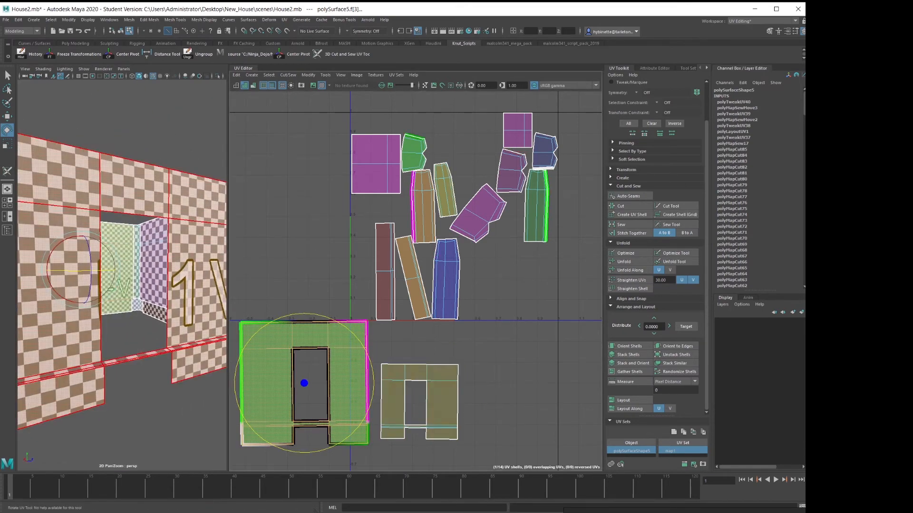
pyautogui.click(191, 285)
pyautogui.keyDown('alt'); pyautogui.moveTo(418, 381); pyautogui.dragTo(420, 324, button='middle'); pyautogui.keyUp('alt')
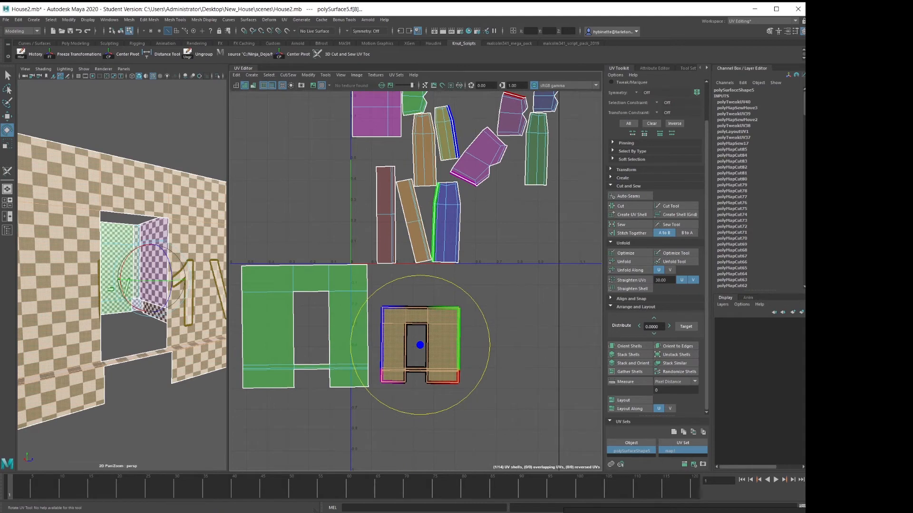
# Expand the Transform settings and get the texel density of each doorway wall's UV shell
pyautogui.click(628, 186)
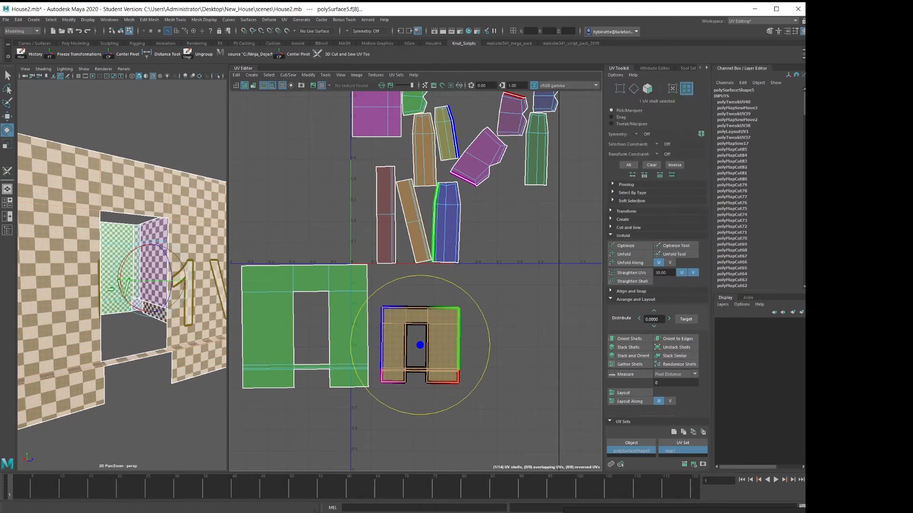
pyautogui.click(625, 211)
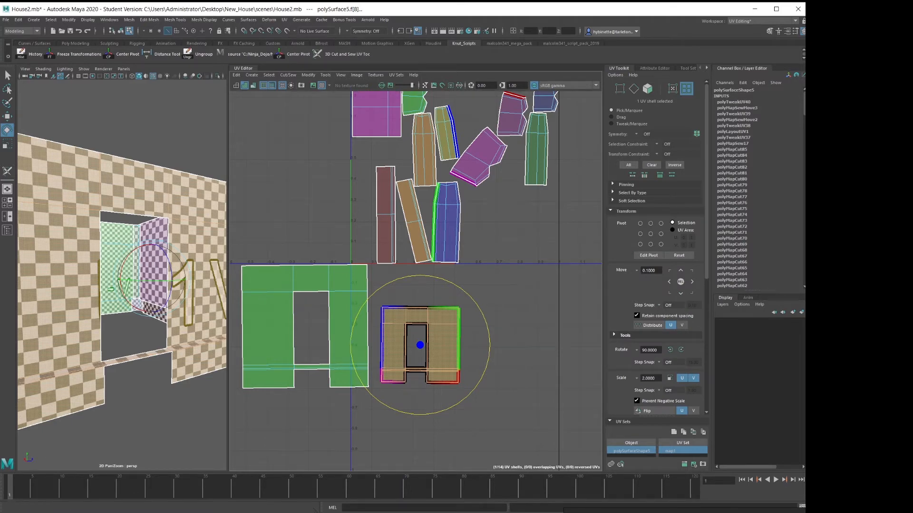
pyautogui.scroll(-5, 656, 247)
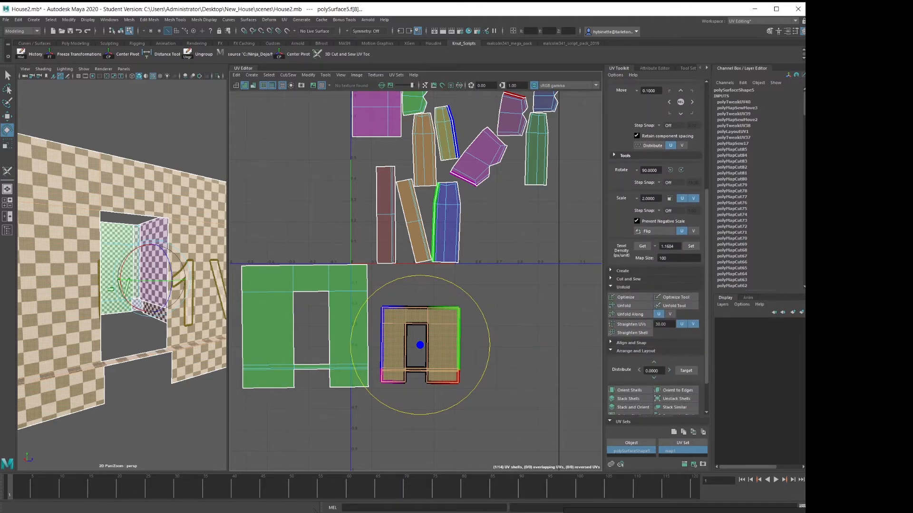
pyautogui.scroll(3, 655, 247)
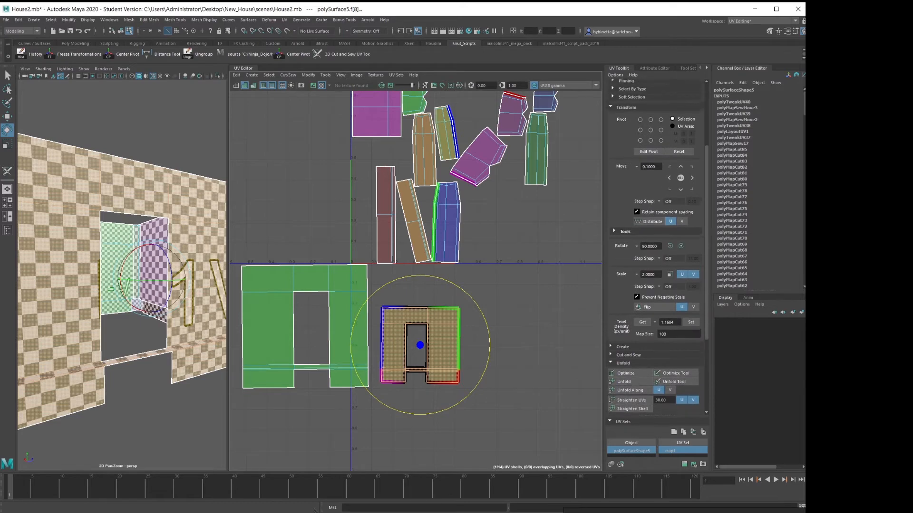
pyautogui.scroll(1, 655, 248)
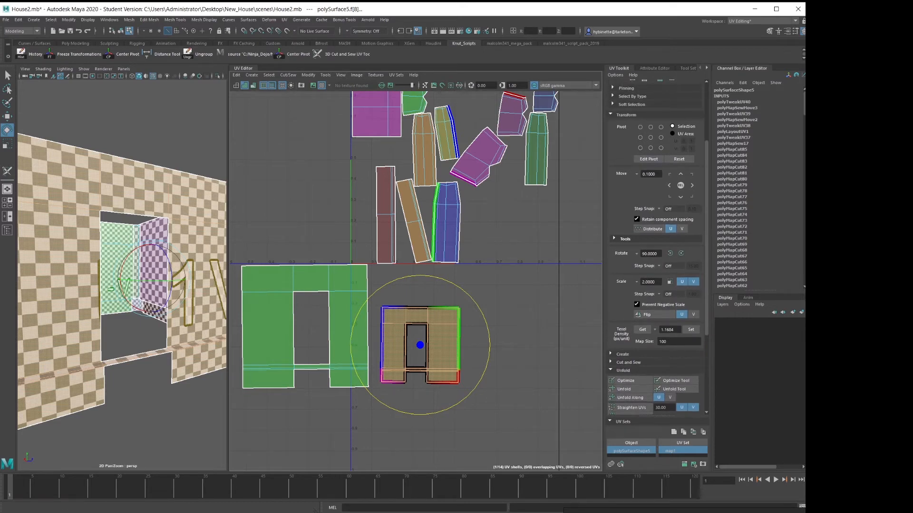
pyautogui.click(349, 412)
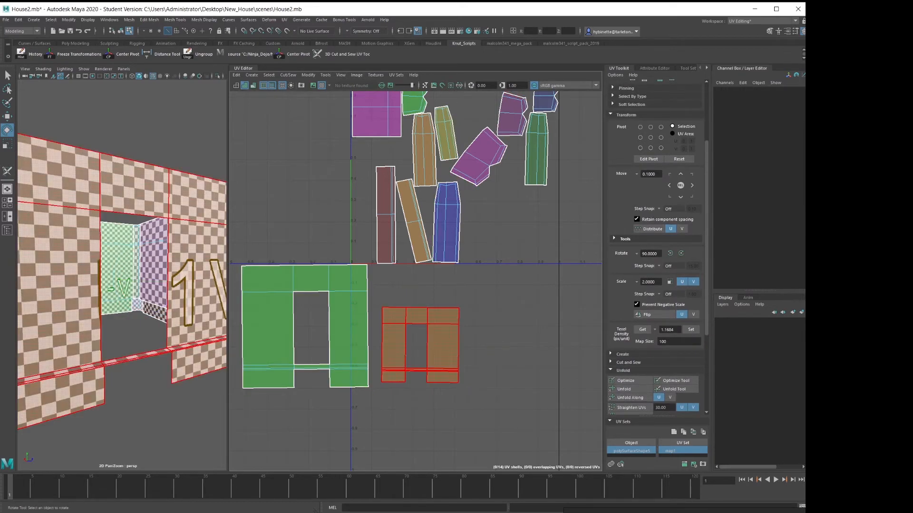
pyautogui.click(420, 345)
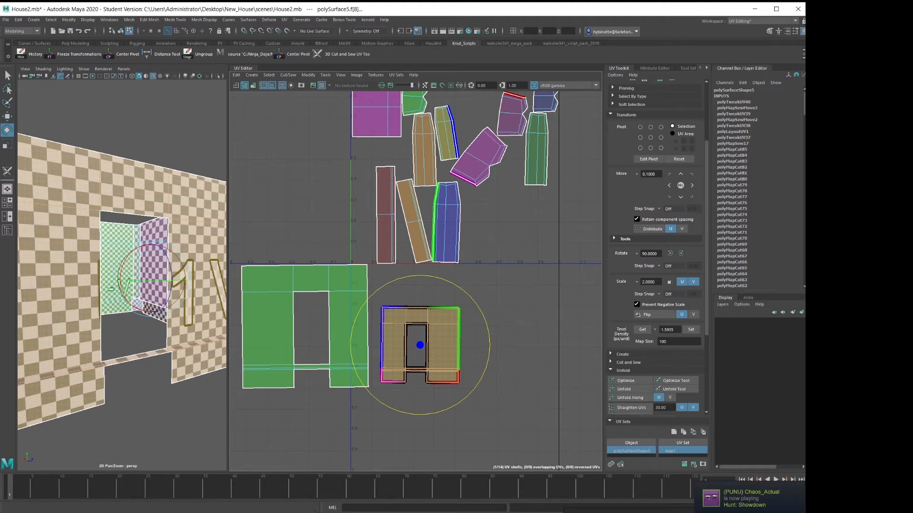
pyautogui.click(276, 333)
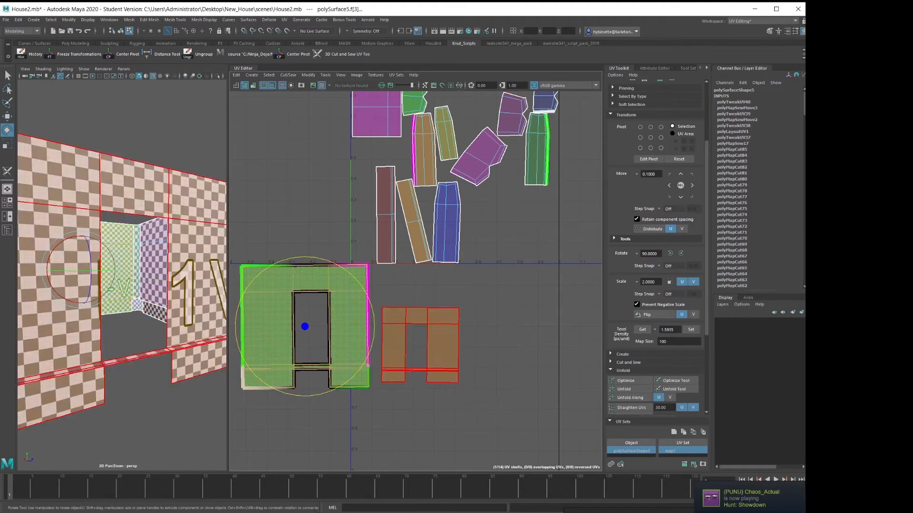
pyautogui.click(642, 330)
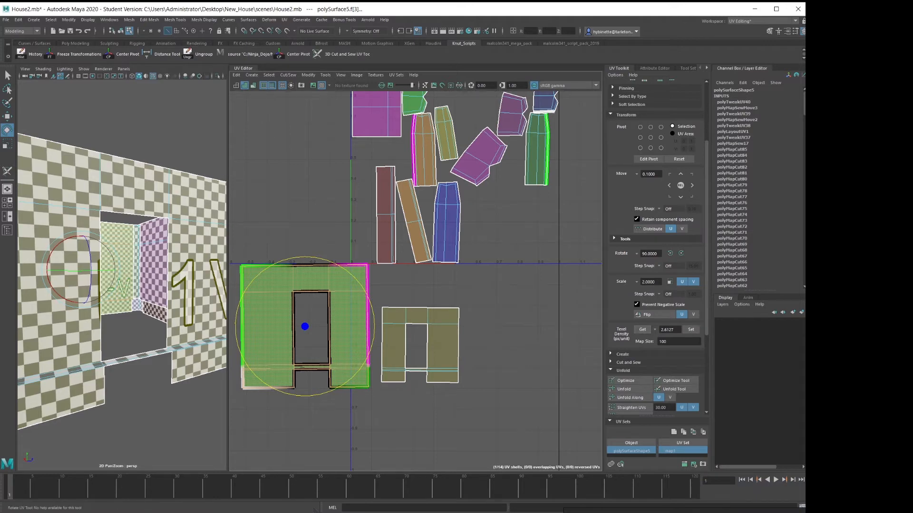
# Try a texel density of 1 on the smaller tan doorway wall shell and settle on 1.5
pyautogui.click(442, 346)
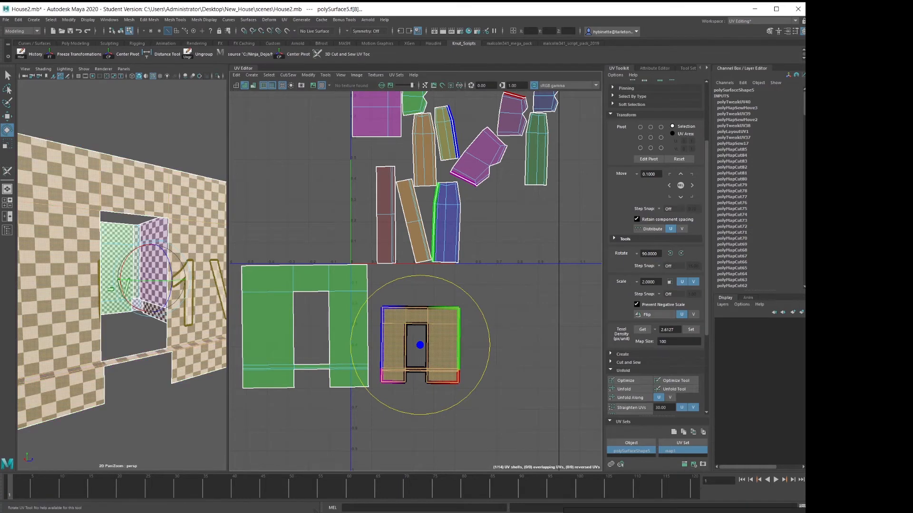
pyautogui.click(642, 329)
pyautogui.doubleClick(669, 330)
pyautogui.write('1')
pyautogui.click(691, 329)
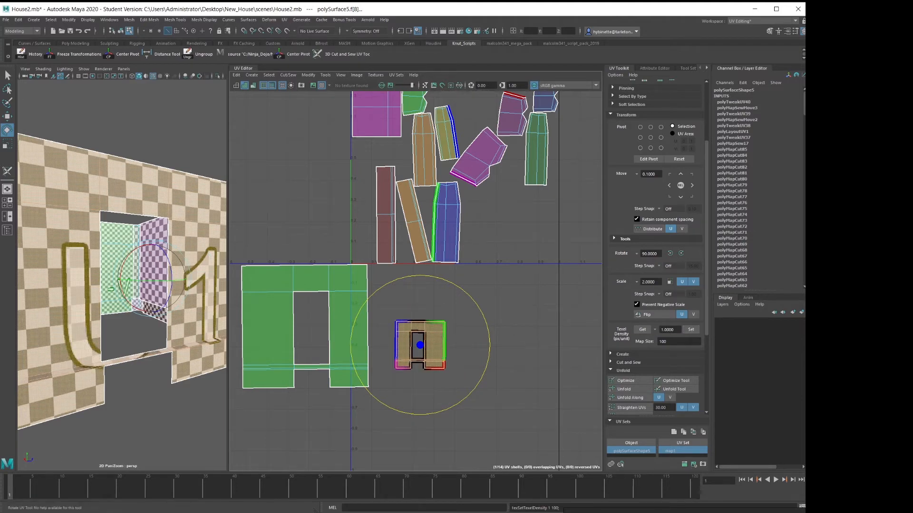
pyautogui.doubleClick(668, 329)
pyautogui.click(691, 330)
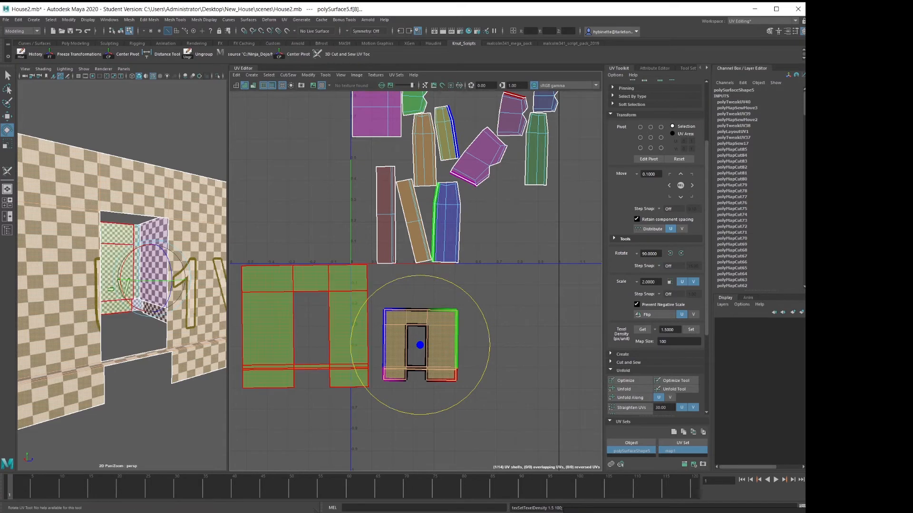
# Apply the 1.5 texel density to the green doorway wall shell and all the remaining UV shells
pyautogui.click(348, 313)
pyautogui.scroll(-3, 395, 257)
pyautogui.keyDown('shift'); pyautogui.moveTo(336, 107); pyautogui.dragTo(590, 244); pyautogui.keyUp('shift')
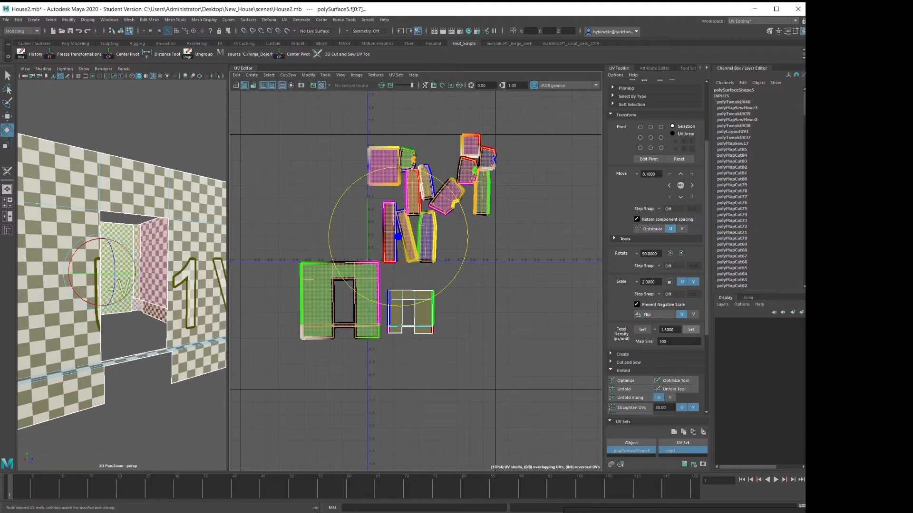
pyautogui.click(691, 330)
pyautogui.click(105, 294)
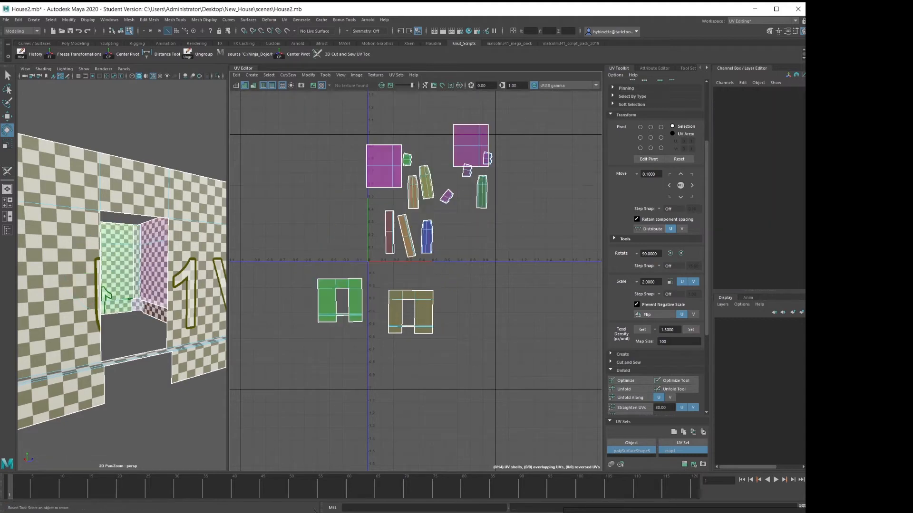
# Inspect the checker scale on the doorway walls, the purple walls and the base trim around the house
pyautogui.click(397, 313)
pyautogui.click(353, 303)
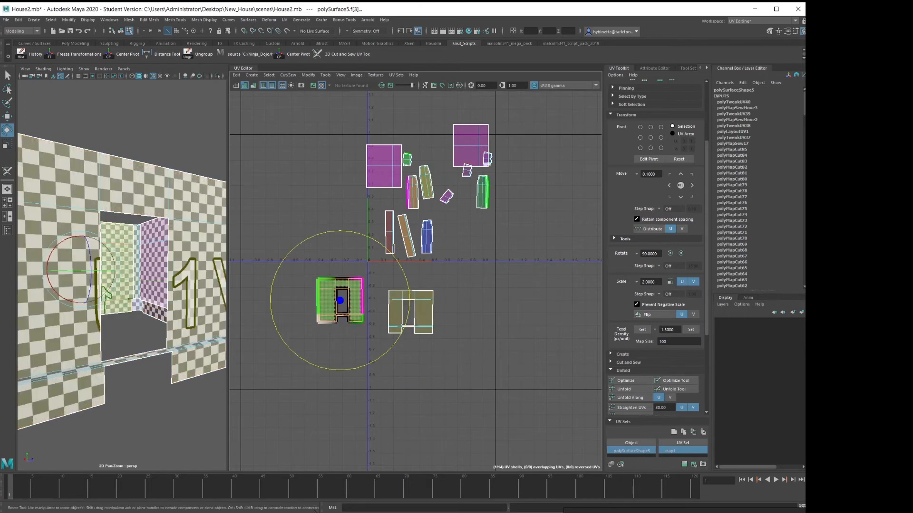
pyautogui.keyDown('alt'); pyautogui.moveTo(156, 280); pyautogui.dragTo(95, 280, button='right'); pyautogui.keyUp('alt')
pyautogui.keyDown('alt'); pyautogui.moveTo(143, 266); pyautogui.dragTo(67, 280); pyautogui.keyUp('alt')
pyautogui.keyDown('alt'); pyautogui.moveTo(66, 280); pyautogui.dragTo(90, 285, button='right'); pyautogui.keyUp('alt')
pyautogui.keyDown('alt'); pyautogui.moveTo(95, 304); pyautogui.dragTo(116, 276); pyautogui.keyUp('alt')
pyautogui.keyDown('alt'); pyautogui.moveTo(110, 280); pyautogui.dragTo(162, 280, button='right'); pyautogui.keyUp('alt')
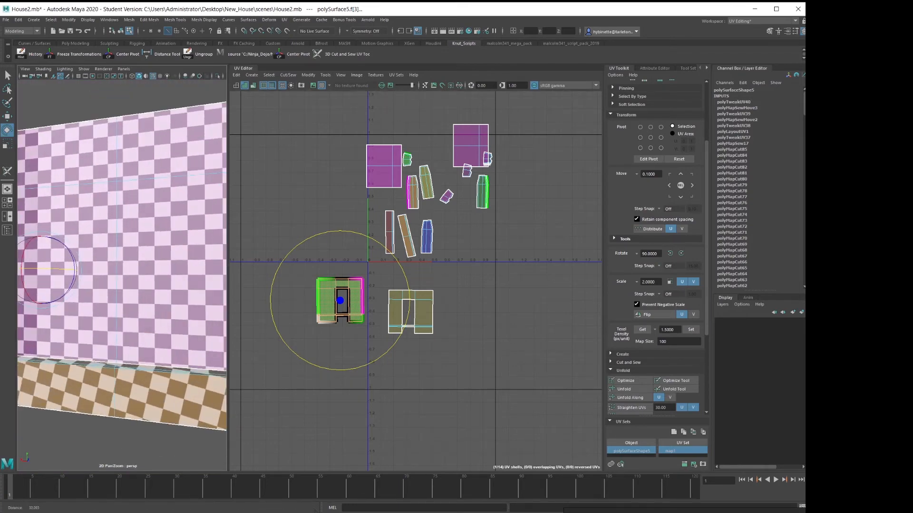
pyautogui.keyDown('alt'); pyautogui.moveTo(351, 320); pyautogui.dragTo(423, 321, button='right'); pyautogui.keyUp('alt')
pyautogui.keyDown('alt'); pyautogui.moveTo(386, 363); pyautogui.dragTo(385, 362, button='middle'); pyautogui.keyUp('alt')
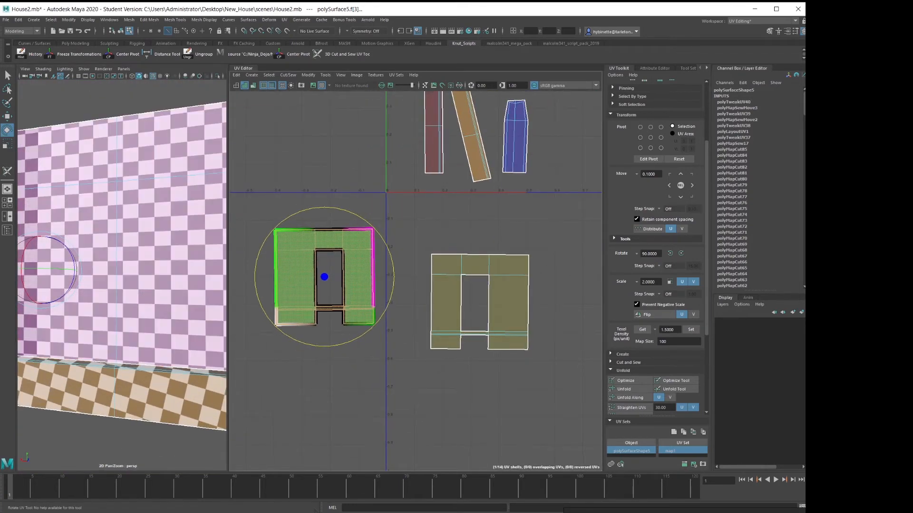
# Switch to edge selection and pick the two bottom edges of the green doorway wall shell
pyautogui.moveTo(385, 362); pyautogui.dragTo(385, 343, button='right')
pyautogui.click(358, 323)
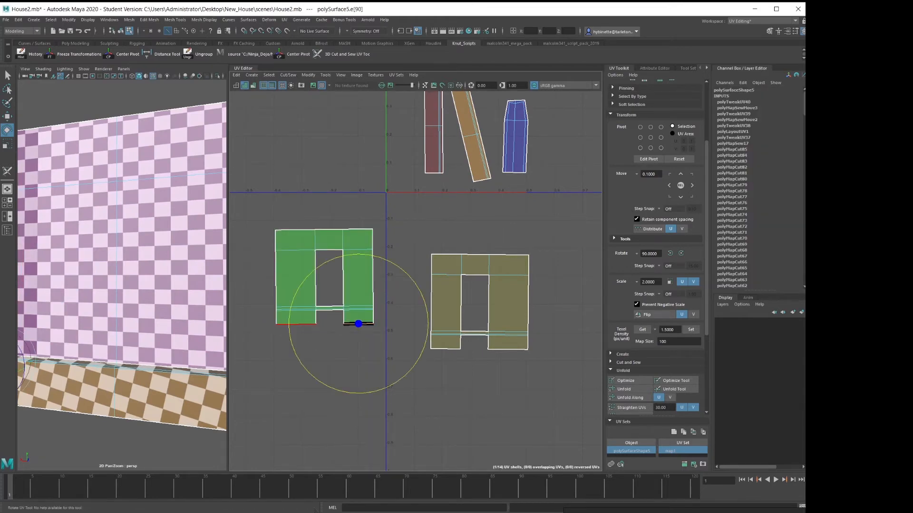
pyautogui.keyDown('shift'); pyautogui.click(296, 325); pyautogui.keyUp('shift')
pyautogui.keyDown('shift'); pyautogui.moveTo(344, 182); pyautogui.dragTo(313, 172, button='right'); pyautogui.keyUp('shift')
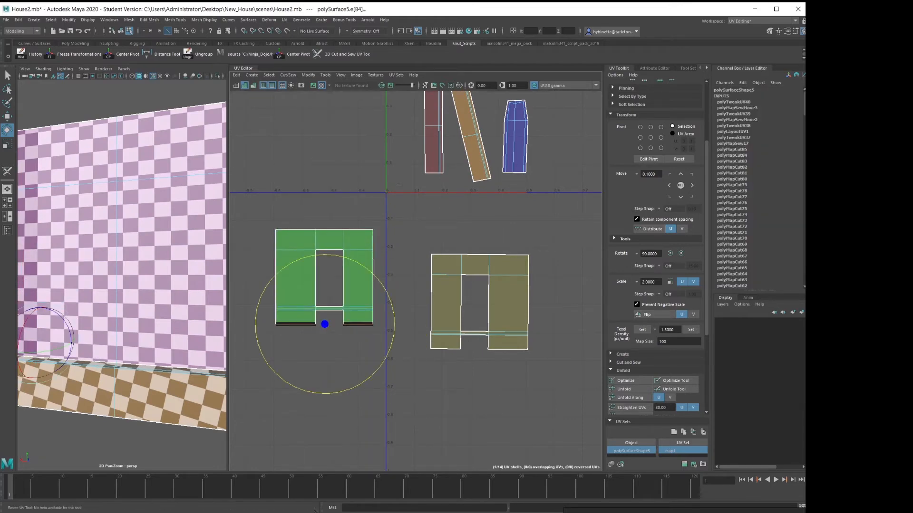
# Move and sew the narrow red strip shell onto the matching side edges of the purple wall shell
pyautogui.keyDown('alt'); pyautogui.moveTo(394, 229); pyautogui.dragTo(325, 417, button='middle'); pyautogui.keyUp('alt')
pyautogui.click(313, 145)
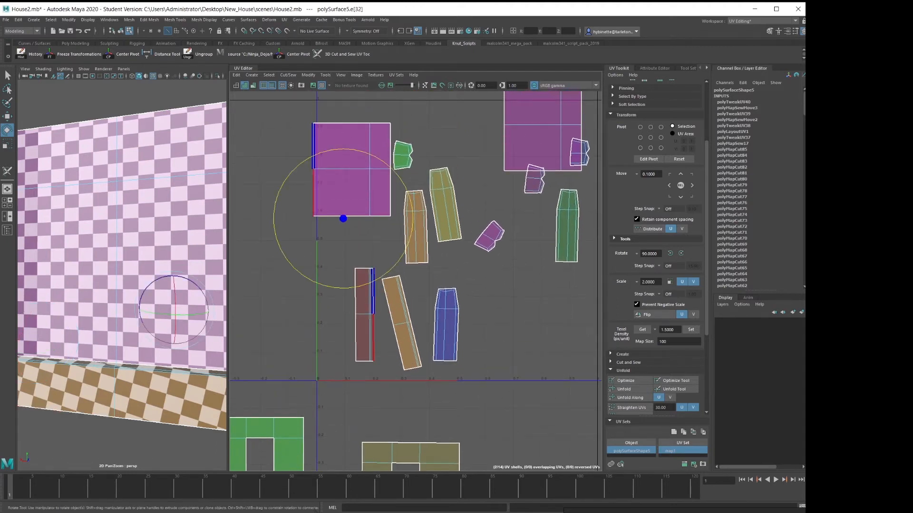
pyautogui.keyDown('shift'); pyautogui.click(314, 192); pyautogui.keyUp('shift')
pyautogui.keyDown('shift'); pyautogui.moveTo(280, 319); pyautogui.dragTo(280, 319, button='right'); pyautogui.keyUp('shift')
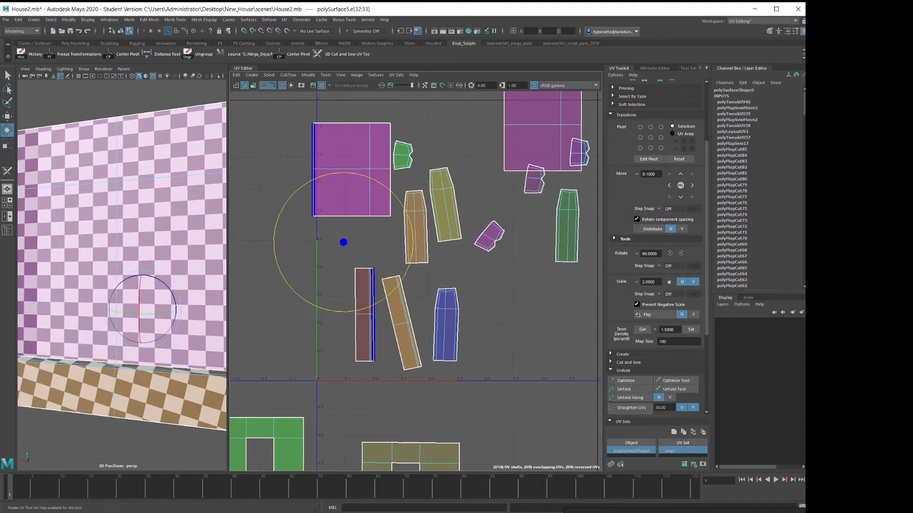
pyautogui.click(279, 320)
pyautogui.click(374, 337)
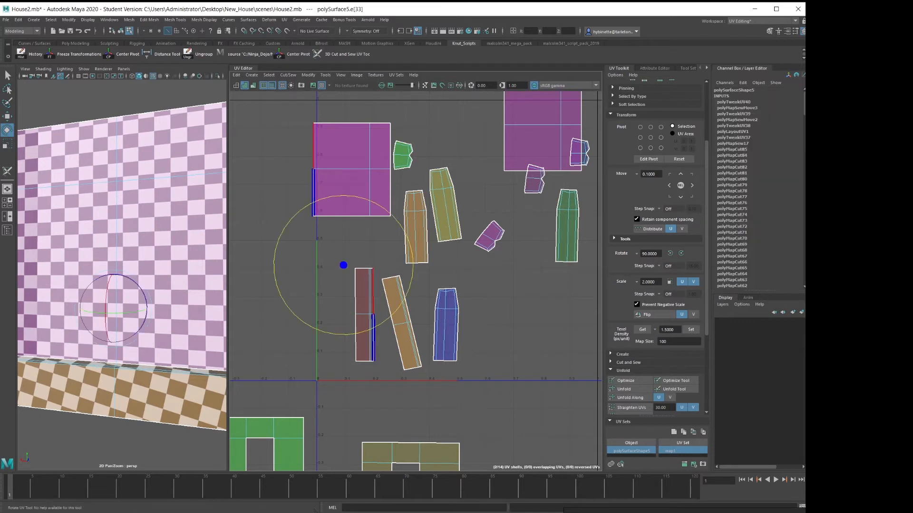
pyautogui.keyDown('shift'); pyautogui.click(374, 294); pyautogui.keyUp('shift')
pyautogui.keyDown('shift'); pyautogui.moveTo(264, 267); pyautogui.dragTo(264, 287, button='right'); pyautogui.keyUp('shift')
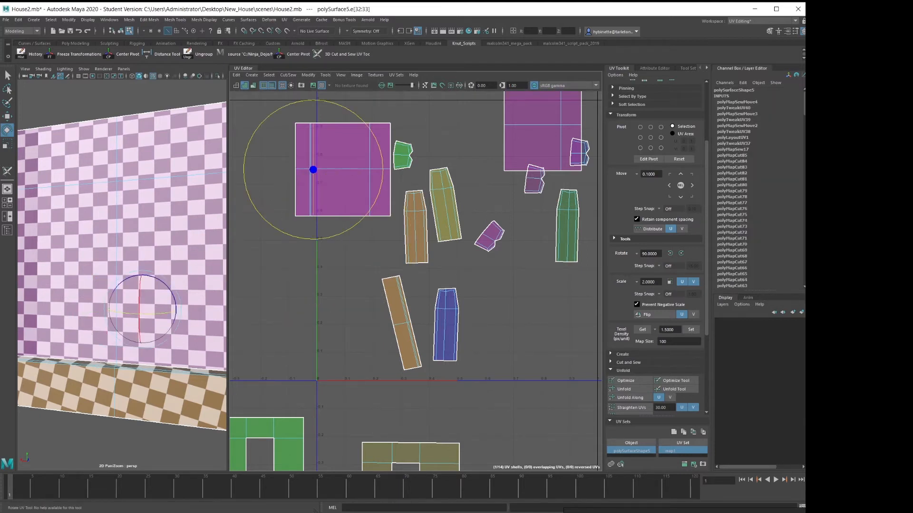
# Move and sew the slanted tan strip shell onto the matching side edges of the second purple wall shell
pyautogui.keyDown('alt'); pyautogui.moveTo(448, 216); pyautogui.dragTo(396, 363, button='middle'); pyautogui.keyUp('alt')
pyautogui.click(452, 248)
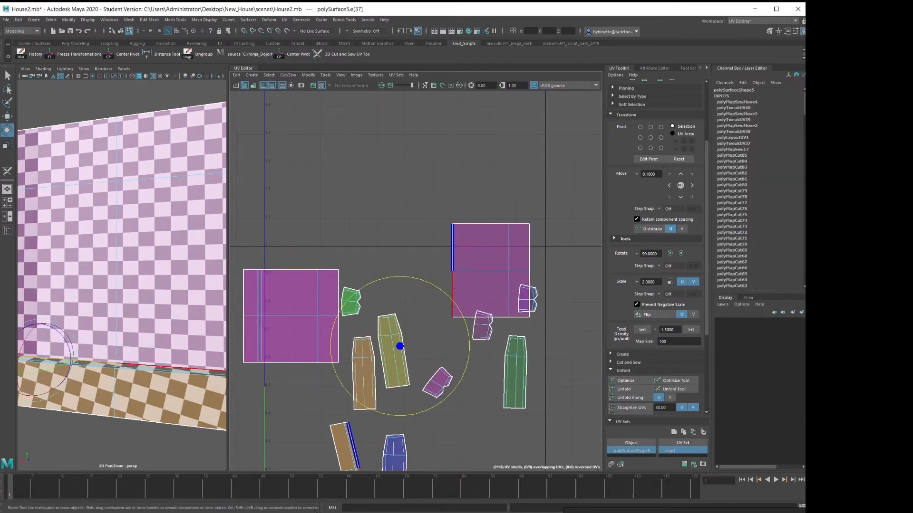
pyautogui.keyDown('shift'); pyautogui.click(452, 294); pyautogui.keyUp('shift')
pyautogui.keyDown('alt'); pyautogui.moveTo(350, 204); pyautogui.dragTo(362, 177, button='middle'); pyautogui.keyUp('alt')
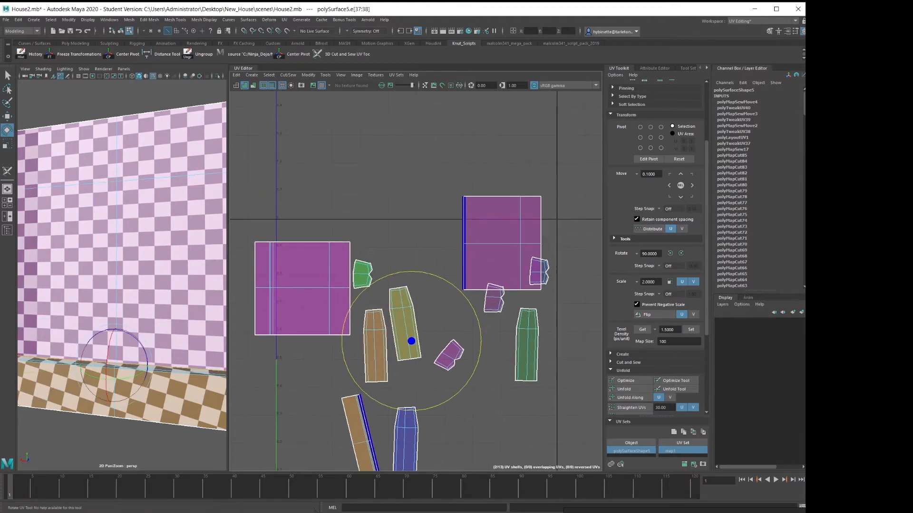
pyautogui.keyDown('shift'); pyautogui.moveTo(363, 177); pyautogui.dragTo(361, 196, button='right'); pyautogui.keyUp('shift')
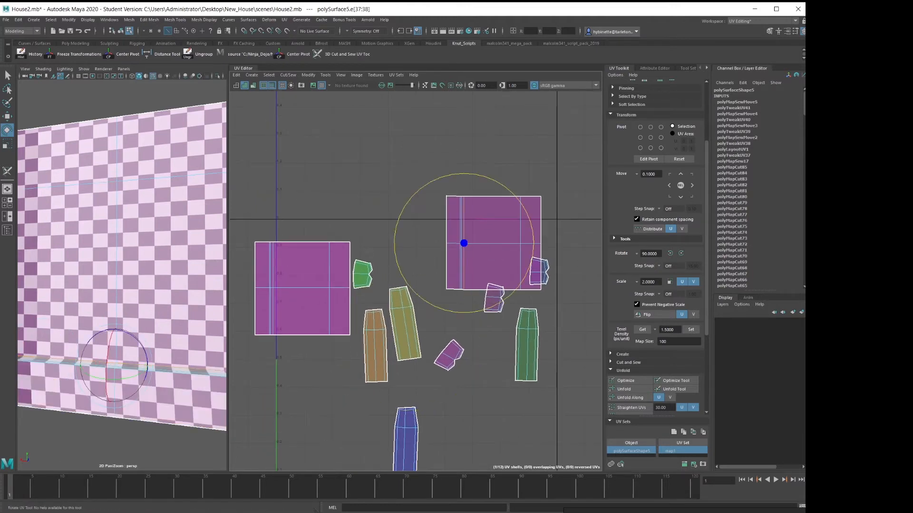
# Select both purple wall shells and rotate them 90 degrees together so their base trim bands run horizontally
pyautogui.keyDown('alt'); pyautogui.moveTo(505, 271); pyautogui.dragTo(463, 126, button='middle'); pyautogui.keyUp('alt')
pyautogui.scroll(-5, 463, 126)
pyautogui.keyDown('alt'); pyautogui.moveTo(358, 238); pyautogui.dragTo(381, 307, button='middle'); pyautogui.keyUp('alt')
pyautogui.scroll(2, 380, 307)
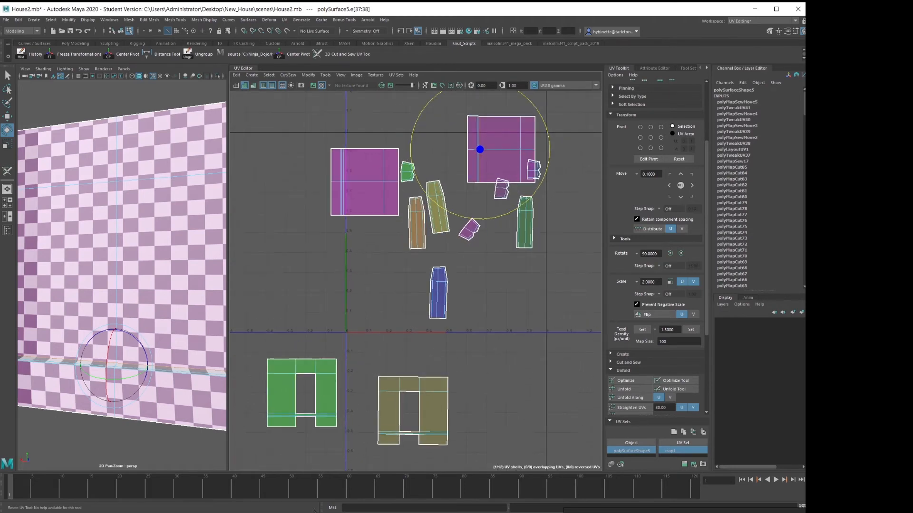
pyautogui.scroll(-2, 381, 307)
pyautogui.keyDown('alt'); pyautogui.moveTo(398, 243); pyautogui.dragTo(412, 312, button='middle'); pyautogui.keyUp('alt')
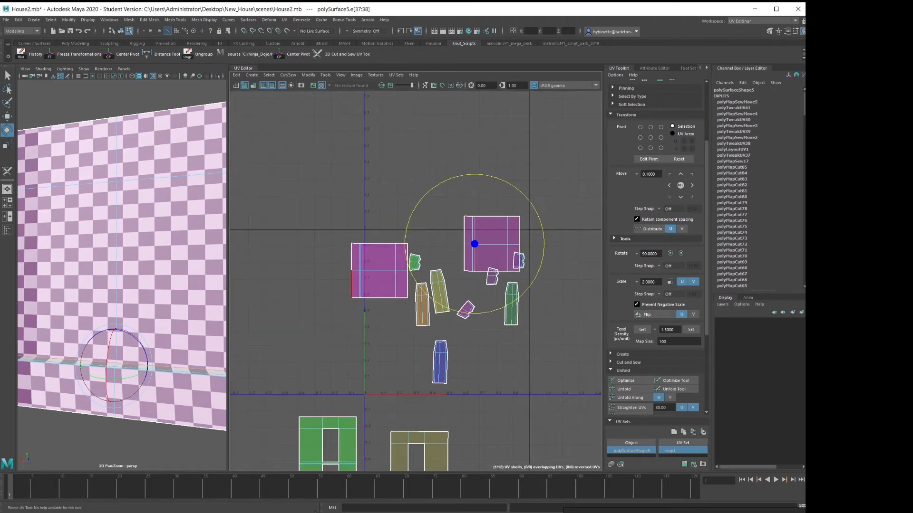
pyautogui.moveTo(387, 278); pyautogui.dragTo(371, 269, button='right')
pyautogui.click(373, 269)
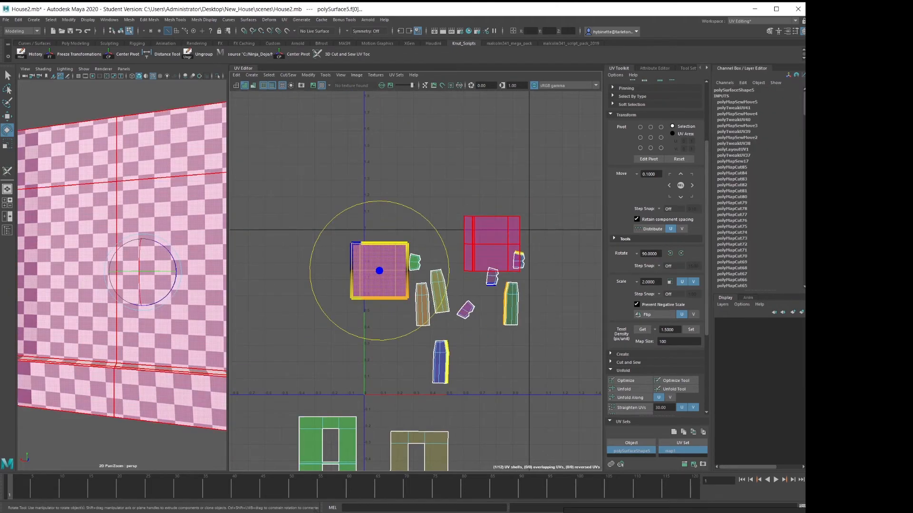
pyautogui.keyDown('shift'); pyautogui.click(492, 246); pyautogui.keyUp('shift')
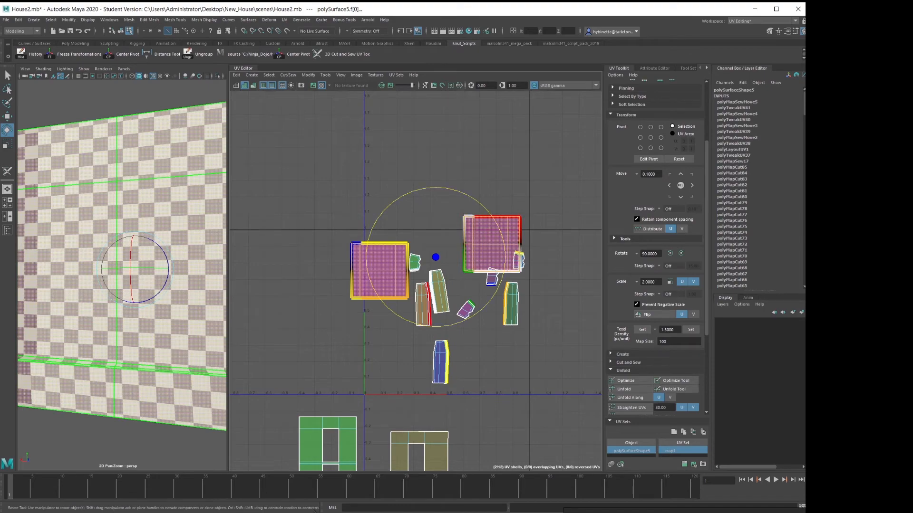
pyautogui.moveTo(485, 207); pyautogui.dragTo(498, 459)
# Move one rotated purple wall shell down beside the tan doorway shell, and bring the doorway shell up close to it
pyautogui.click(371, 206)
pyautogui.click(414, 203)
pyautogui.press('w')
pyautogui.keyDown('alt'); pyautogui.moveTo(498, 459); pyautogui.dragTo(450, 327, button='middle'); pyautogui.keyUp('alt')
pyautogui.click(388, 327)
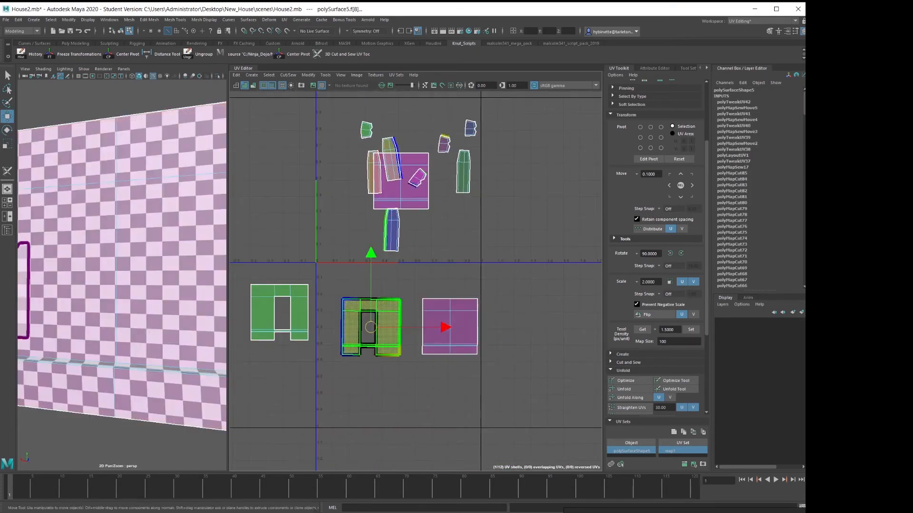
pyautogui.moveTo(371, 327); pyautogui.dragTo(389, 325)
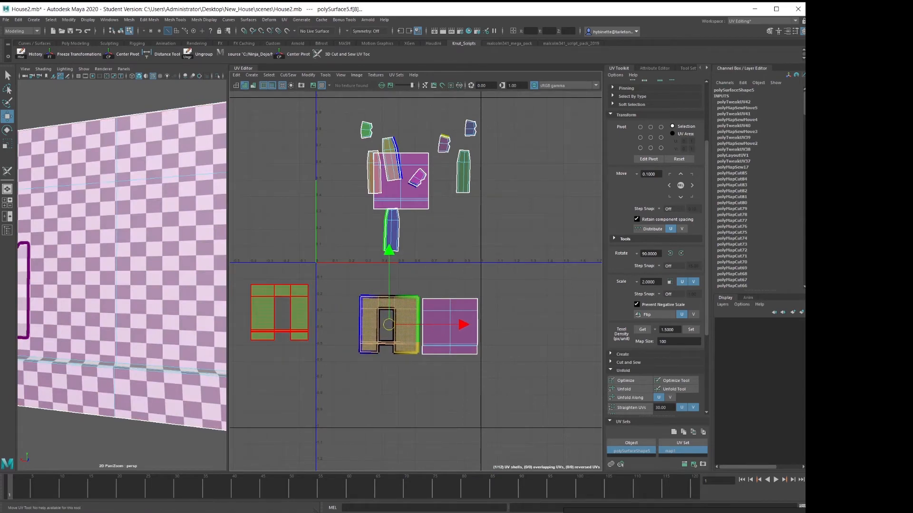
# Move the green doorway shell to the opposite side of the lower purple wall shell
pyautogui.click(279, 311)
pyautogui.moveTo(279, 311); pyautogui.dragTo(533, 313)
pyautogui.scroll(2, 390, 326)
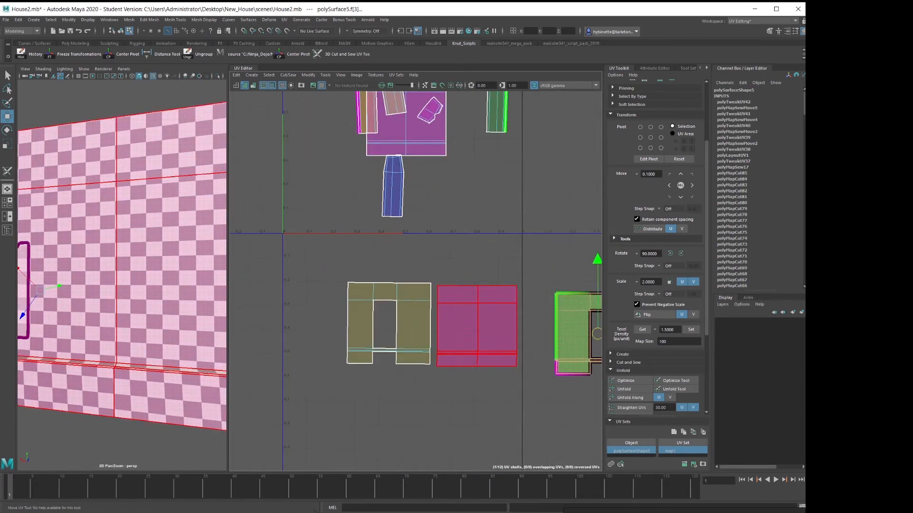
pyautogui.scroll(3, 415, 336)
pyautogui.keyDown('alt'); pyautogui.moveTo(415, 336); pyautogui.dragTo(368, 392, button='middle'); pyautogui.keyUp('alt')
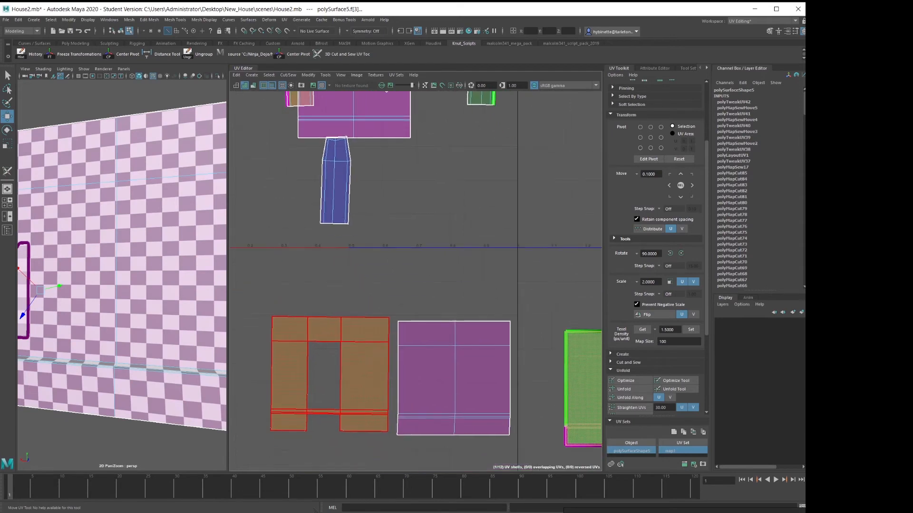
# Check the tan doorway shell's side edge for its matching seam, and move the neighbouring purple wall shell up and away from it
pyautogui.moveTo(392, 327); pyautogui.dragTo(392, 307, button='right')
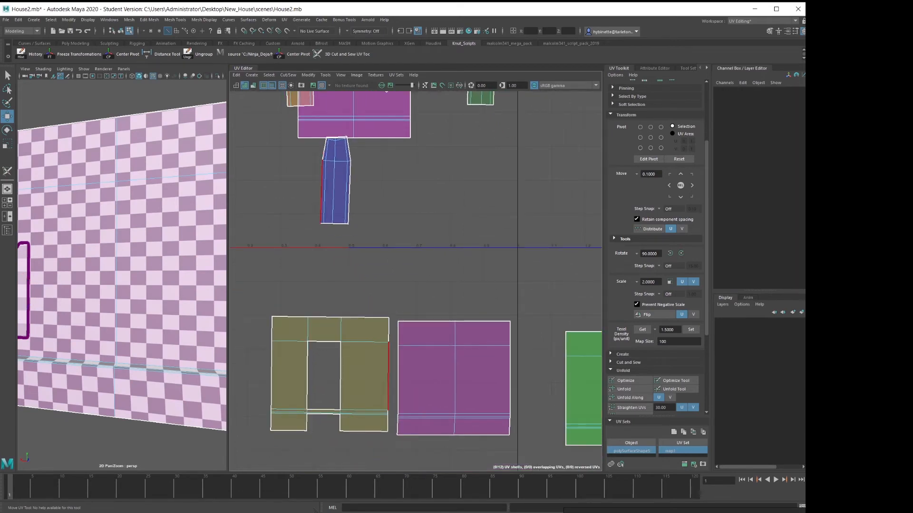
pyautogui.click(388, 423)
pyautogui.keyDown('alt'); pyautogui.moveTo(410, 318); pyautogui.dragTo(424, 351, button='middle'); pyautogui.keyUp('alt')
pyautogui.moveTo(465, 389); pyautogui.dragTo(445, 372, button='right')
pyautogui.click(468, 410)
pyautogui.moveTo(467, 409); pyautogui.dragTo(584, 238)
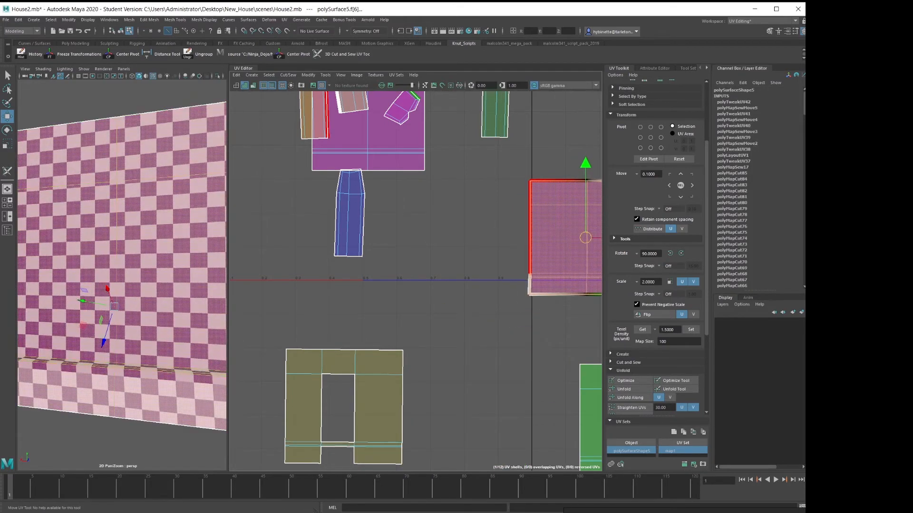
# Select the blue strip shell and move it into the empty area below the upper purple wall shell
pyautogui.click(349, 213)
pyautogui.moveTo(343, 203); pyautogui.dragTo(337, 184, button='right')
pyautogui.click(342, 193)
pyautogui.keyDown('alt'); pyautogui.moveTo(336, 184); pyautogui.dragTo(340, 251, button='middle'); pyautogui.keyUp('alt')
pyautogui.scroll(3, 339, 252)
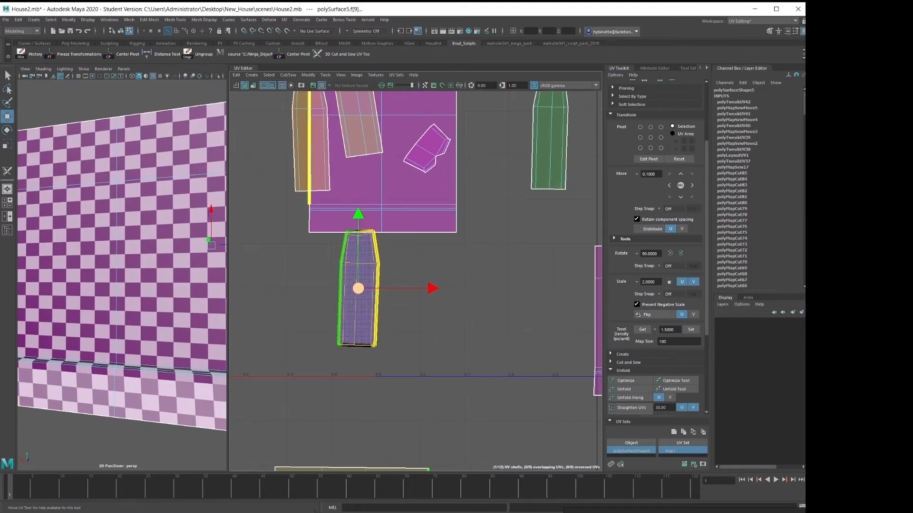
pyautogui.moveTo(358, 288); pyautogui.dragTo(467, 352)
pyautogui.click(420, 328)
# Select the bottom edges of the blue strip shell and orient the shell to those edges
pyautogui.scroll(2, 457, 343)
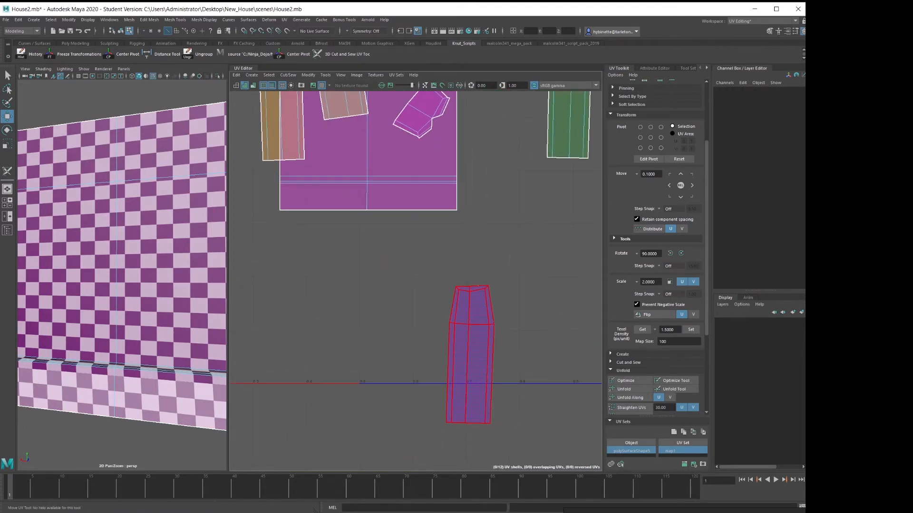
pyautogui.click(457, 344)
pyautogui.keyDown('alt'); pyautogui.moveTo(457, 344); pyautogui.dragTo(447, 278, button='middle'); pyautogui.keyUp('alt')
pyautogui.moveTo(449, 323); pyautogui.dragTo(448, 303, button='right')
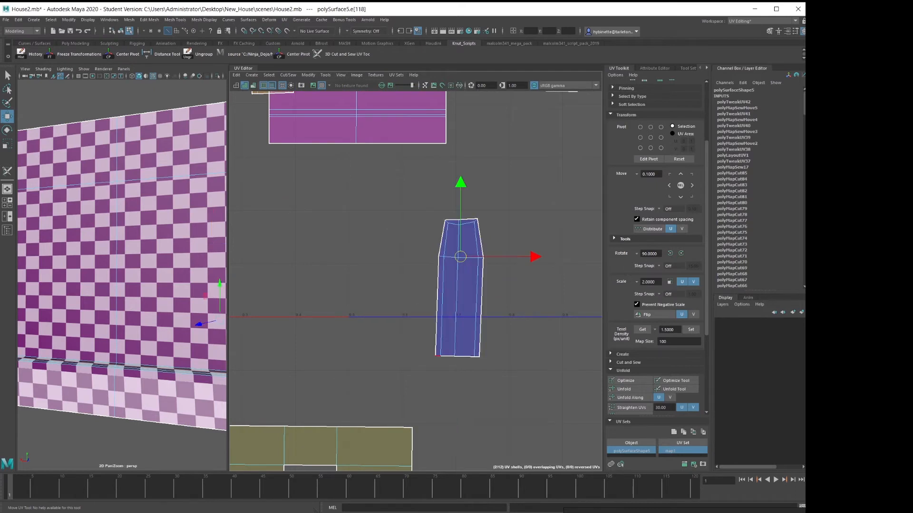
pyautogui.click(438, 356)
pyautogui.press('q')
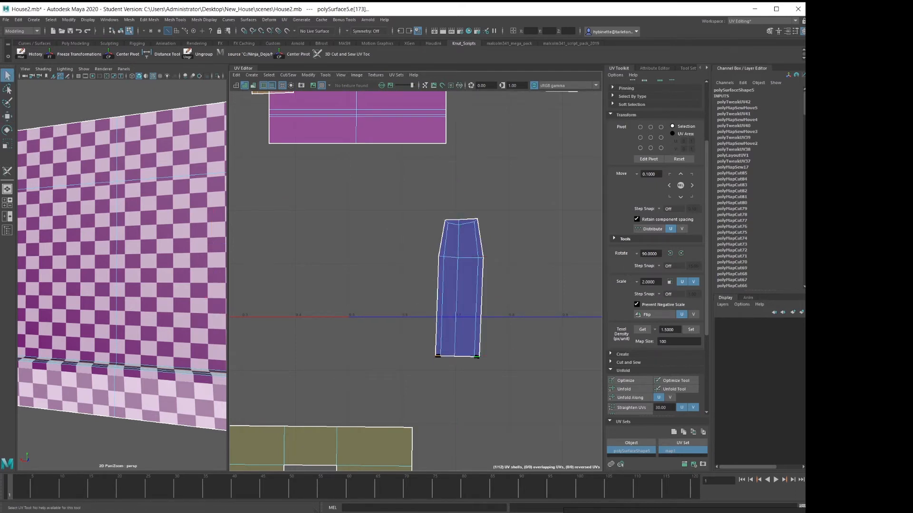
pyautogui.keyDown('shift'); pyautogui.doubleClick(477, 357); pyautogui.keyUp('shift')
pyautogui.click(479, 356)
pyautogui.click(477, 357)
pyautogui.keyDown('alt'); pyautogui.moveTo(463, 352); pyautogui.dragTo(453, 349, button='middle'); pyautogui.keyUp('alt')
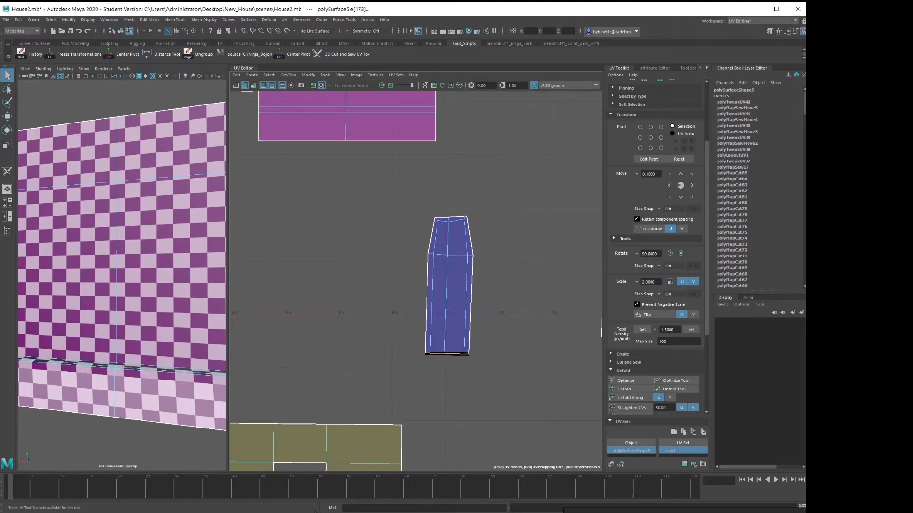
pyautogui.keyDown('shift'); pyautogui.rightClick(528, 247); pyautogui.keyUp('shift')
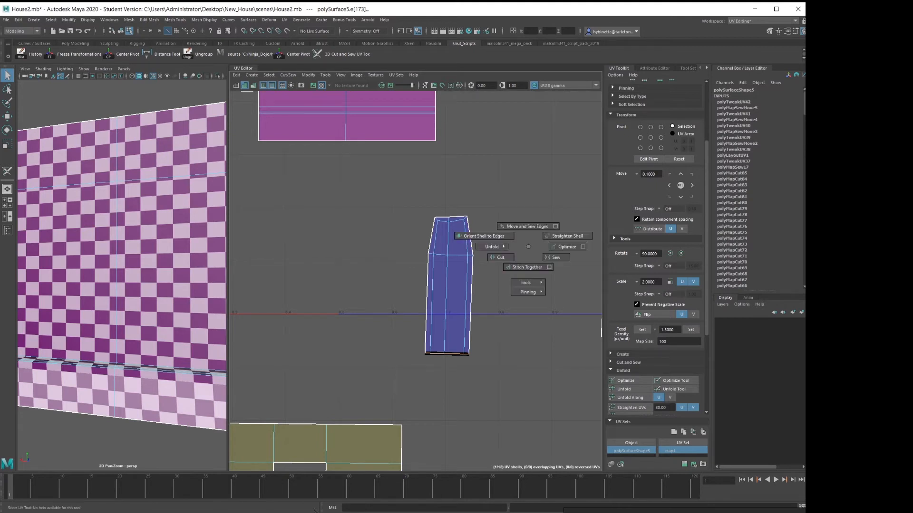
pyautogui.click(484, 236)
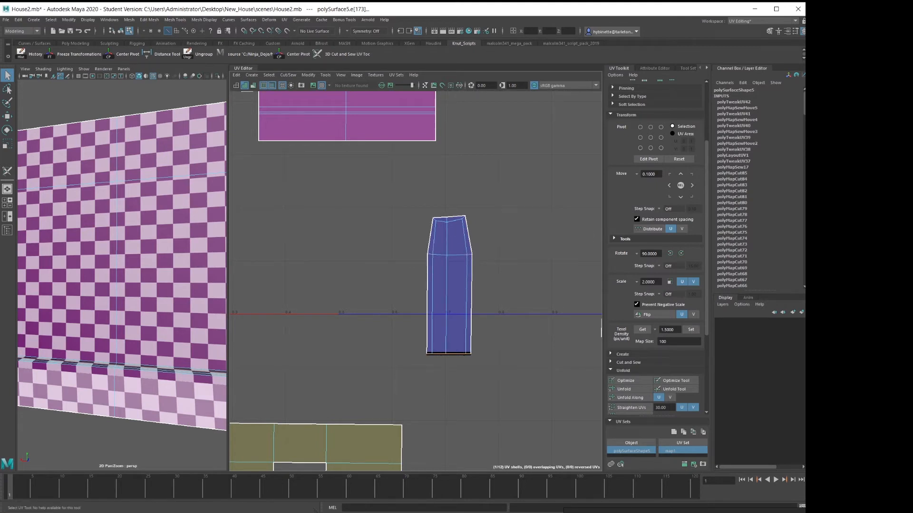
# Select the whole blue strip shell, locate its corner post on the house model and turn off the checker texture display
pyautogui.click(457, 310)
pyautogui.rightClick(457, 311)
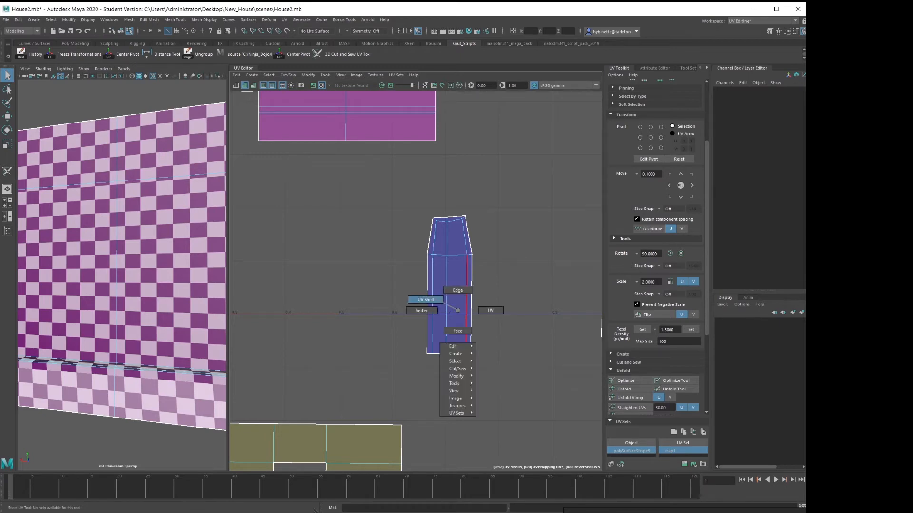
pyautogui.moveTo(457, 310); pyautogui.dragTo(430, 300, button='right')
pyautogui.click(444, 303)
pyautogui.keyDown('alt'); pyautogui.moveTo(143, 276); pyautogui.dragTo(124, 276, button='right'); pyautogui.keyUp('alt')
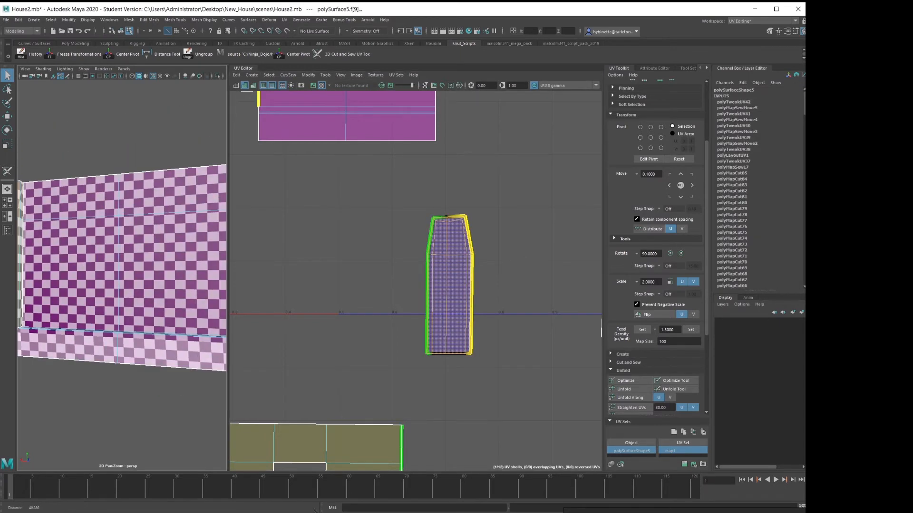
pyautogui.keyDown('alt'); pyautogui.moveTo(86, 266); pyautogui.dragTo(167, 295); pyautogui.keyUp('alt')
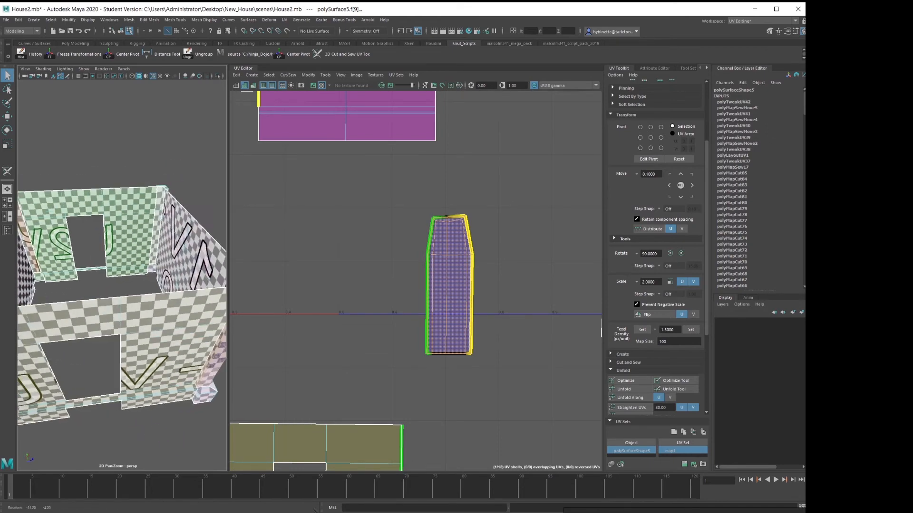
pyautogui.keyDown('alt'); pyautogui.moveTo(167, 295); pyautogui.dragTo(114, 304, button='middle'); pyautogui.keyUp('alt')
pyautogui.moveTo(115, 305)
pyautogui.keyDown('alt'); pyautogui.mouseDown()
pyautogui.moveTo(90, 309)
pyautogui.moveTo(126, 287)
pyautogui.moveTo(121, 319)
pyautogui.moveTo(113, 272)
pyautogui.moveTo(117, 301)
pyautogui.mouseUp(); pyautogui.keyUp('alt')
pyautogui.click(322, 86)
pyautogui.scroll(2, 449, 286)
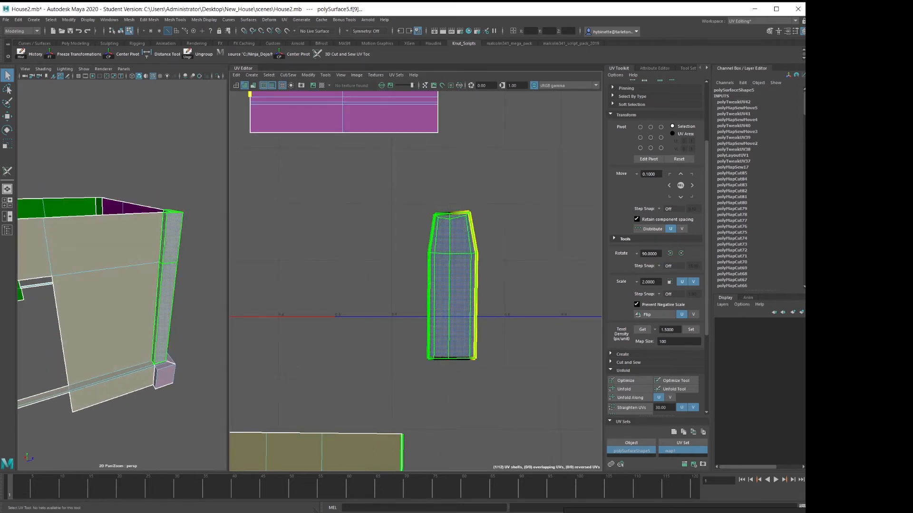
# Select the UVs along the blue strip shell's left border and hide the texture border highlighting
pyautogui.scroll(1, 449, 286)
pyautogui.scroll(1, 444, 239)
pyautogui.moveTo(444, 240); pyautogui.dragTo(477, 240, button='right')
pyautogui.click(437, 214)
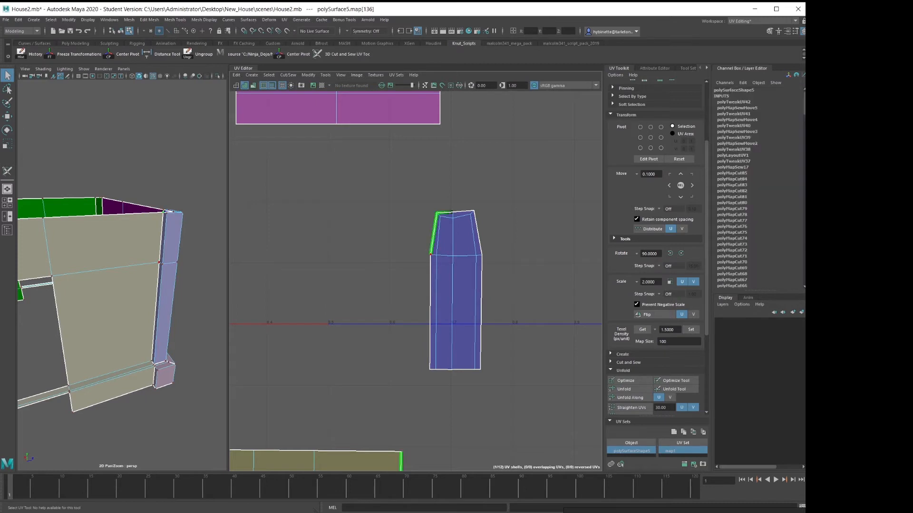
pyautogui.moveTo(384, 298); pyautogui.dragTo(415, 298, button='right')
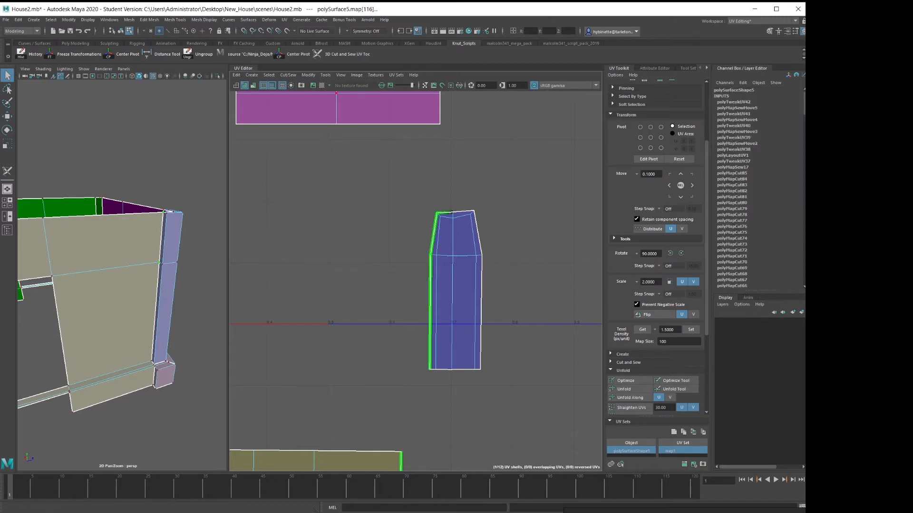
pyautogui.click(272, 86)
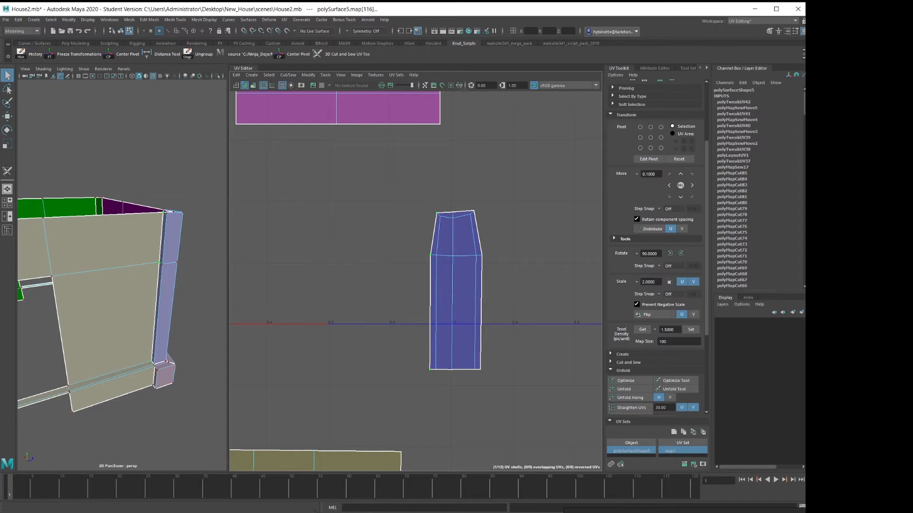
# Look through the align, snap, arrange and layout tools for a way to straighten the selected border UVs
pyautogui.click(622, 371)
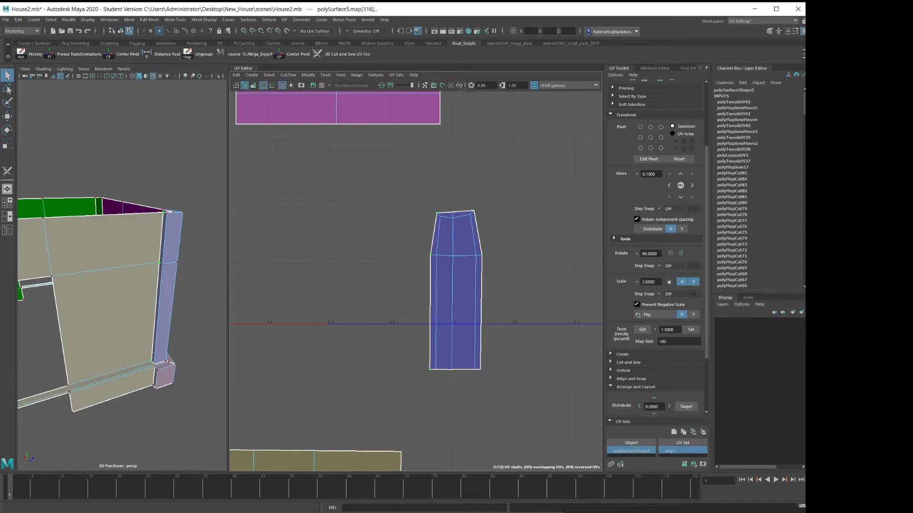
pyautogui.scroll(-3, 656, 342)
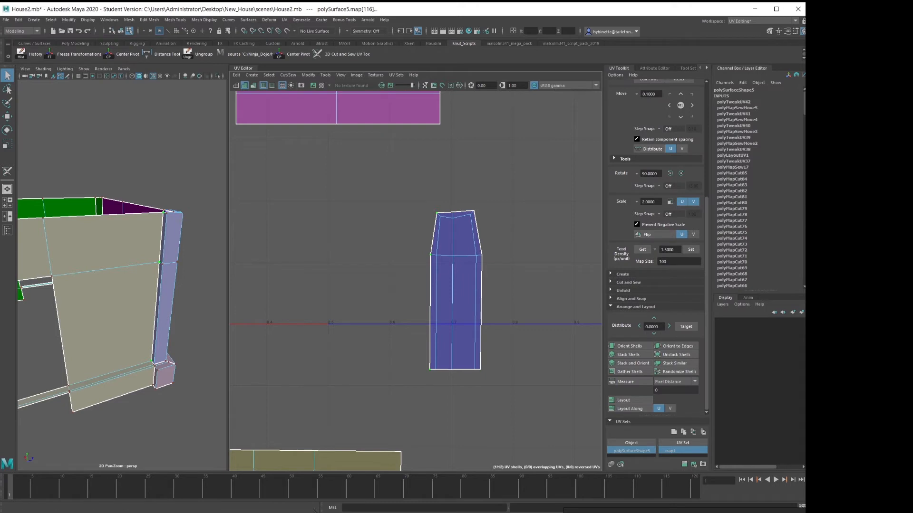
pyautogui.click(622, 299)
pyautogui.scroll(-2, 600, 325)
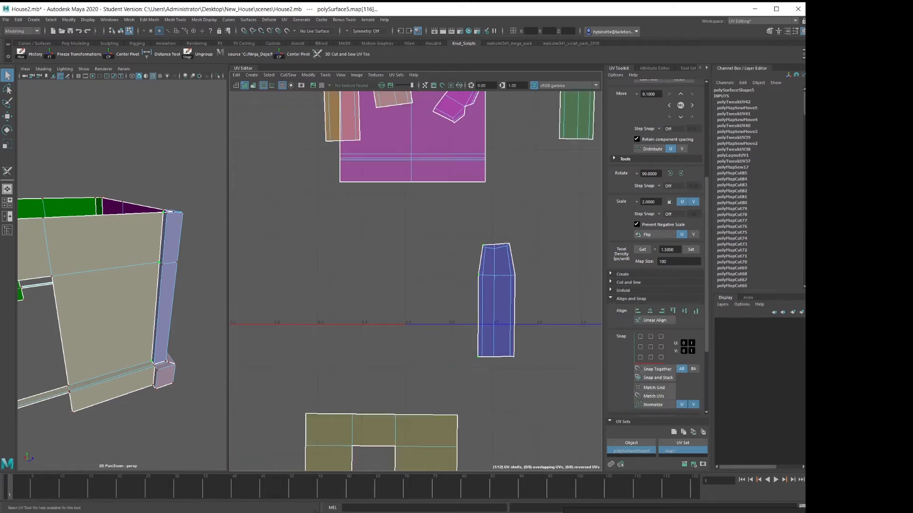
pyautogui.scroll(-3, 618, 328)
pyautogui.scroll(-1, 656, 328)
pyautogui.scroll(-2, 473, 332)
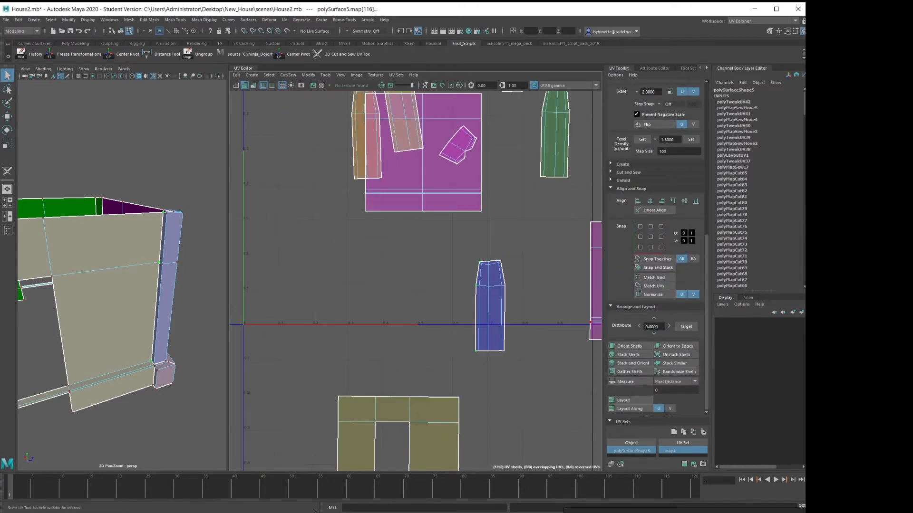
pyautogui.keyDown('alt'); pyautogui.moveTo(547, 318); pyautogui.dragTo(412, 326, button='middle'); pyautogui.keyUp('alt')
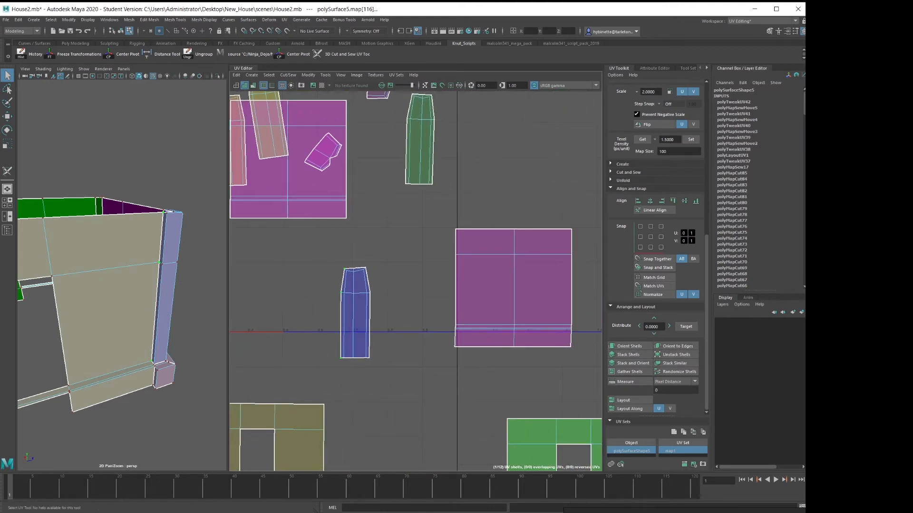
pyautogui.keyDown('alt'); pyautogui.moveTo(419, 285); pyautogui.dragTo(413, 251, button='middle'); pyautogui.keyUp('alt')
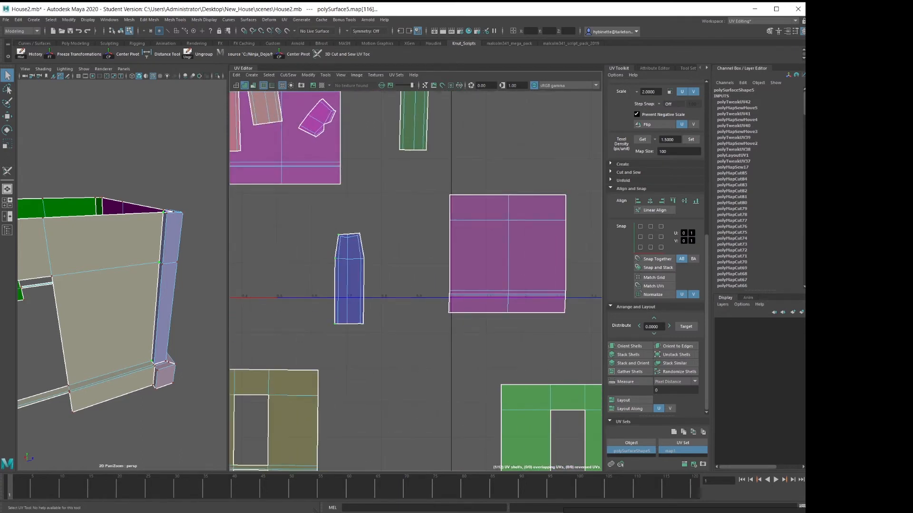
# Straighten the UVs along both long borders of the blue strip shell in U and V with an angle of 30
pyautogui.click(623, 181)
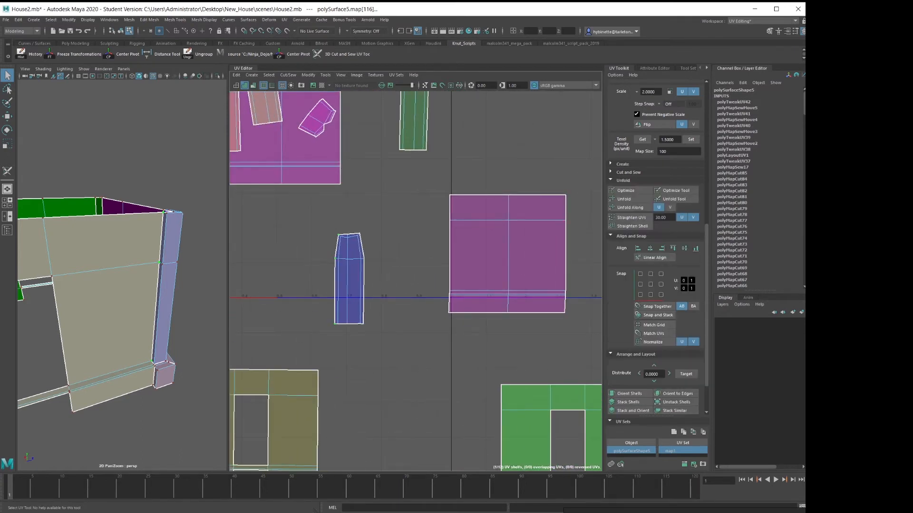
pyautogui.scroll(1, 464, 212)
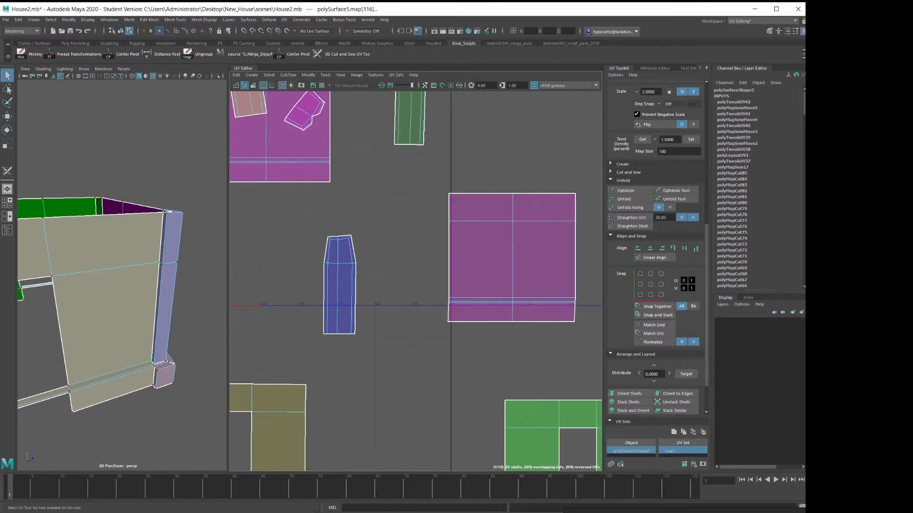
pyautogui.keyDown('alt'); pyautogui.moveTo(464, 212); pyautogui.dragTo(493, 249, button='middle'); pyautogui.keyUp('alt')
pyautogui.scroll(4, 392, 328)
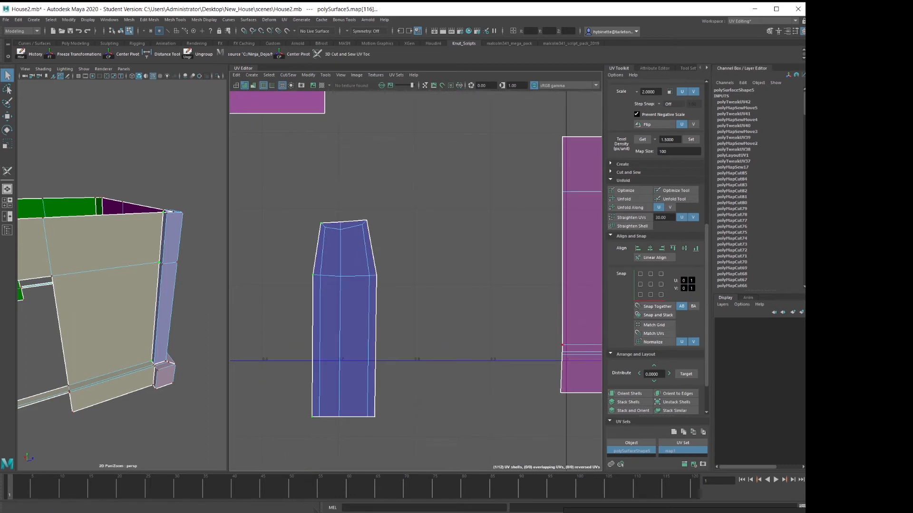
pyautogui.click(631, 218)
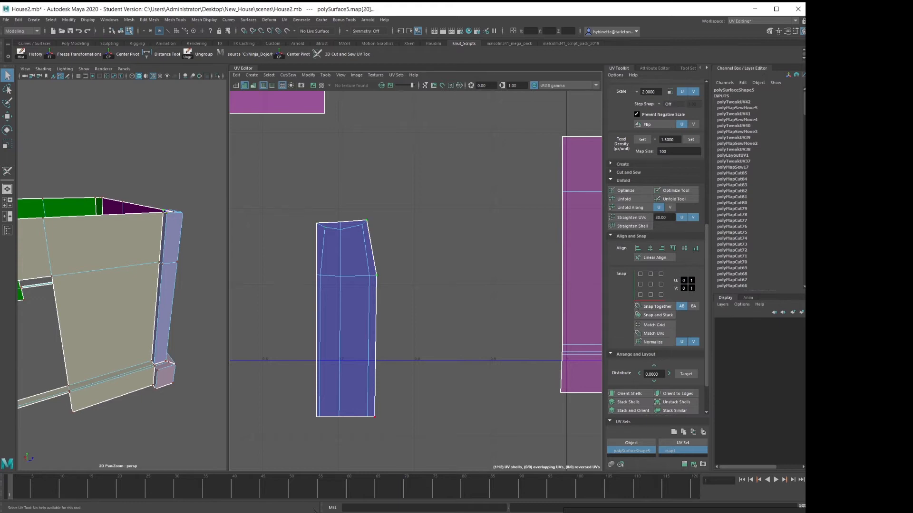
pyautogui.press('g')
pyautogui.press('w')
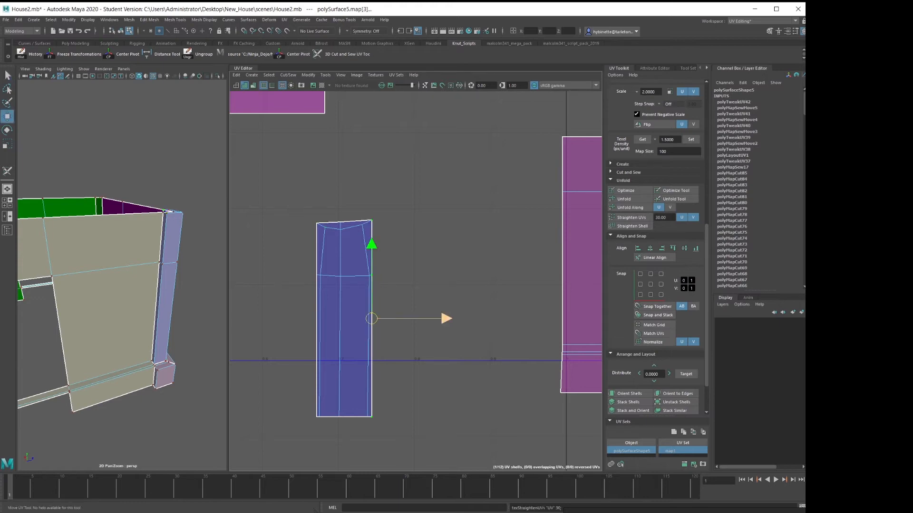
# Try to square up the blue strip shell by moving its right border outward and straightening and scaling its top corner UVs
pyautogui.moveTo(446, 318); pyautogui.dragTo(457, 318)
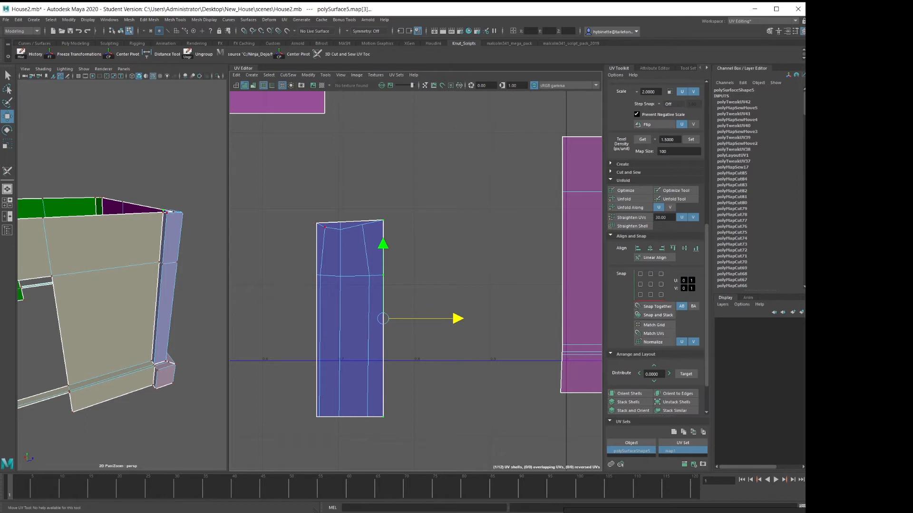
pyautogui.click(316, 223)
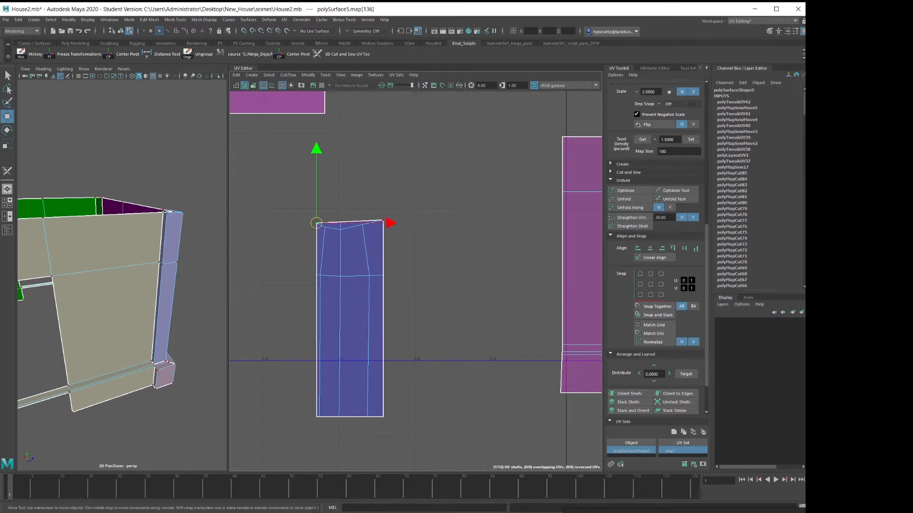
pyautogui.press('q')
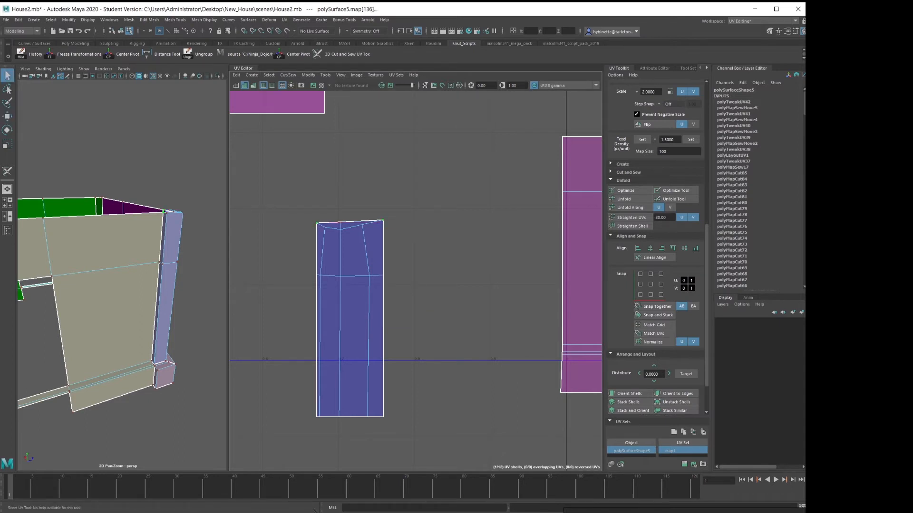
pyautogui.click(631, 217)
pyautogui.press('r')
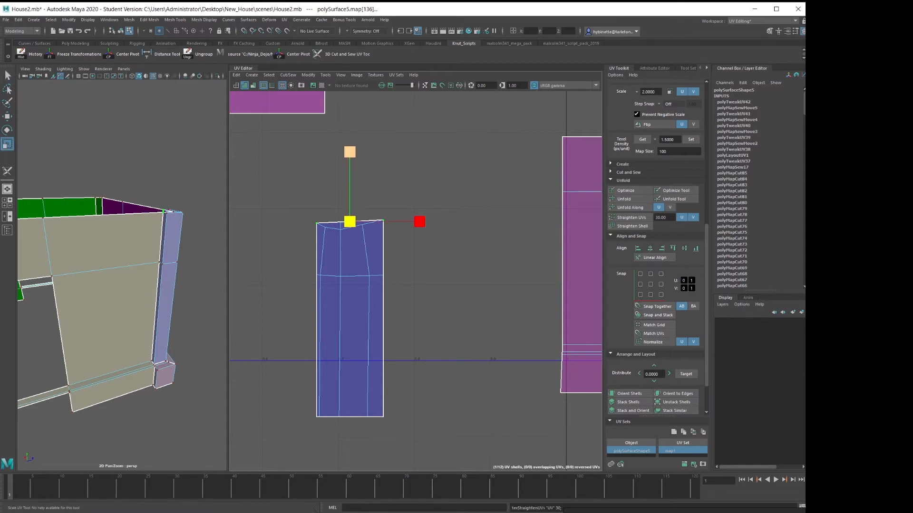
pyautogui.moveTo(349, 152)
pyautogui.mouseDown()
pyautogui.moveTo(349, 222)
pyautogui.moveTo(349, 145)
pyautogui.mouseUp()
pyautogui.press('w')
# Delete the cap faces on top of the corner post between the beige and dark purple walls
pyautogui.keyDown('alt'); pyautogui.moveTo(136, 257); pyautogui.dragTo(130, 307); pyautogui.keyUp('alt')
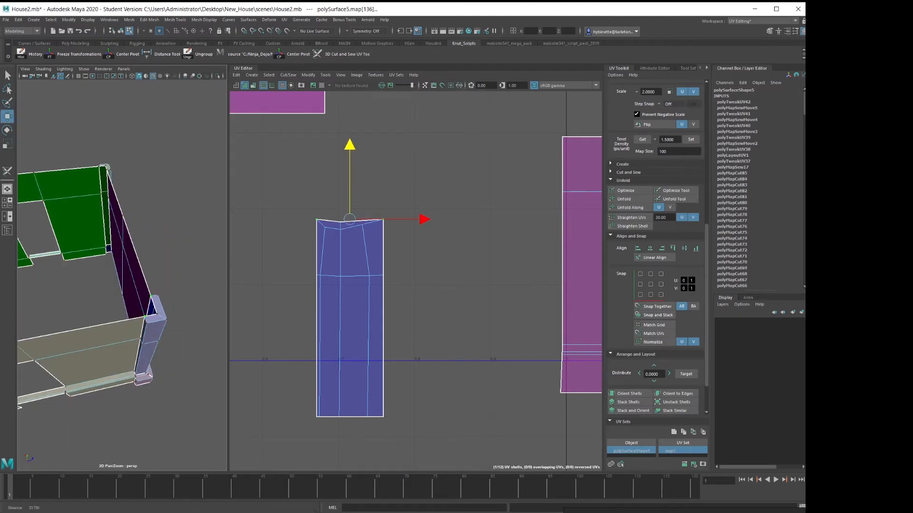
pyautogui.keyDown('alt'); pyautogui.moveTo(129, 307); pyautogui.dragTo(157, 309, button='right'); pyautogui.keyUp('alt')
pyautogui.keyDown('alt'); pyautogui.moveTo(156, 309); pyautogui.dragTo(137, 218, button='middle'); pyautogui.keyUp('alt')
pyautogui.keyDown('alt'); pyautogui.moveTo(142, 228); pyautogui.dragTo(166, 235, button='right'); pyautogui.keyUp('alt')
pyautogui.rightClick(166, 235)
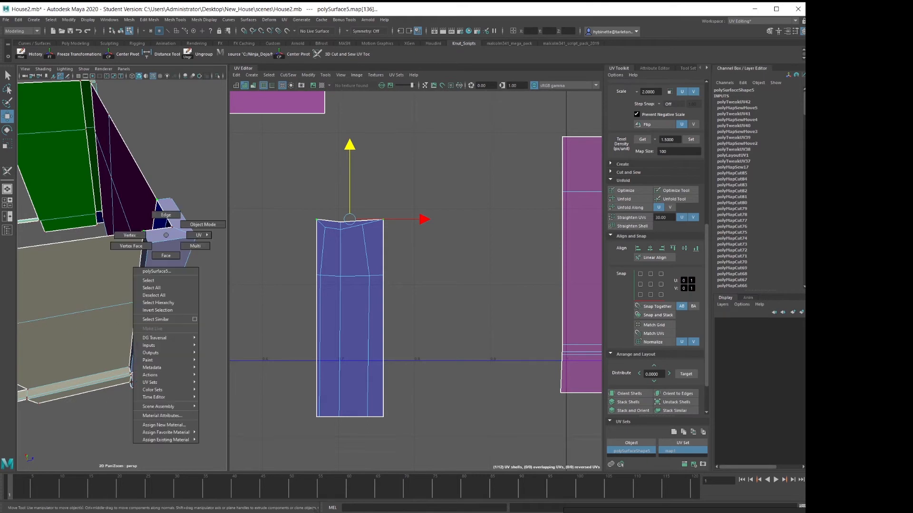
pyautogui.click(166, 256)
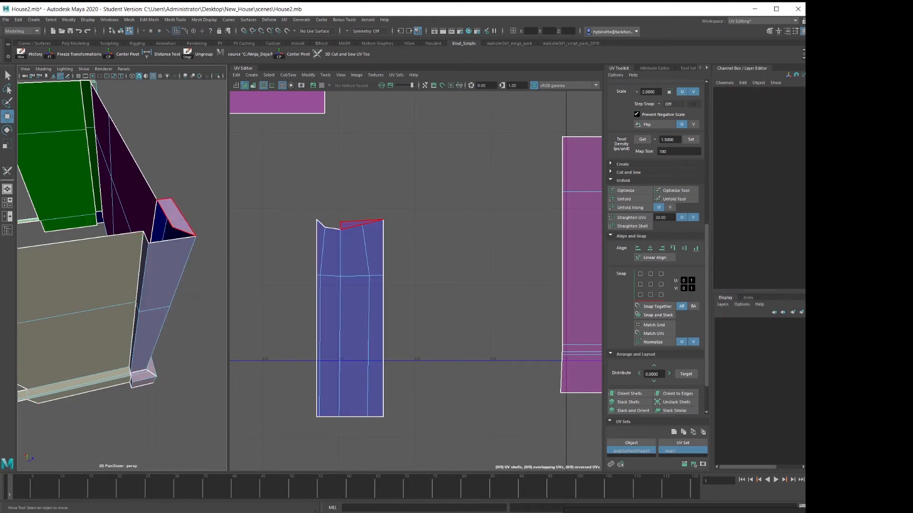
pyautogui.click(174, 213)
pyautogui.press('Delete')
# Delete the two cap faces on top of the corner post between the green and dark purple walls
pyautogui.keyDown('alt'); pyautogui.moveTo(174, 214); pyautogui.dragTo(119, 216, button='right'); pyautogui.keyUp('alt')
pyautogui.keyDown('alt'); pyautogui.moveTo(119, 217); pyautogui.dragTo(157, 319, button='middle'); pyautogui.keyUp('alt')
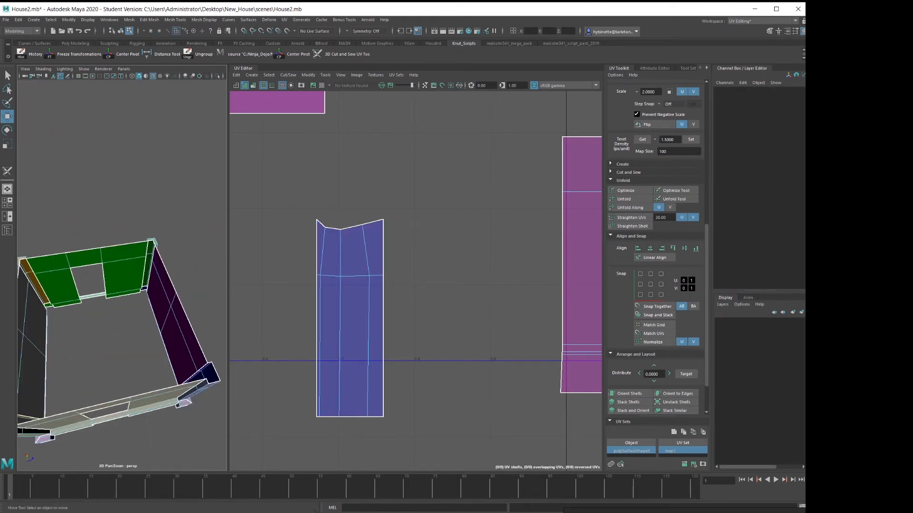
pyautogui.keyDown('alt'); pyautogui.moveTo(157, 319); pyautogui.dragTo(201, 318, button='right'); pyautogui.keyUp('alt')
pyautogui.click(182, 216)
pyautogui.press('Delete')
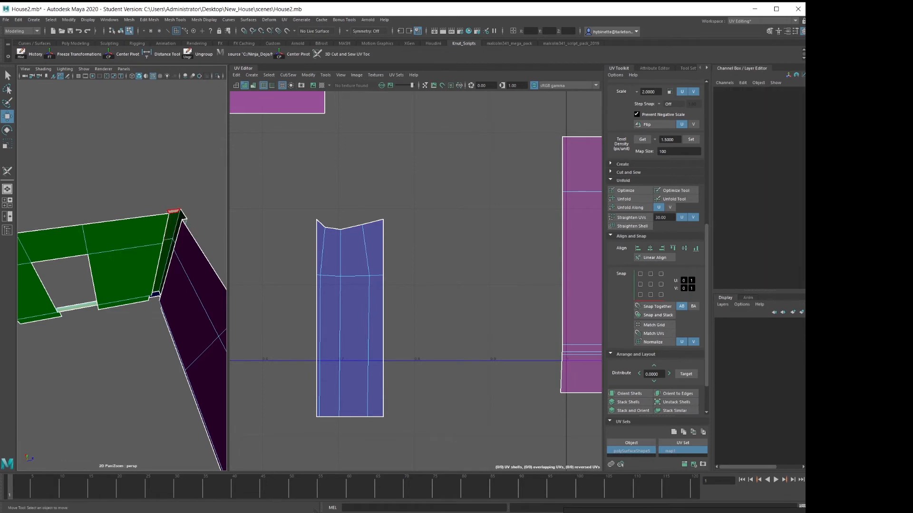
pyautogui.click(175, 212)
pyautogui.press('Delete')
# Delete the two cap faces on top of the brown corner post at the green wall's other end
pyautogui.keyDown('alt'); pyautogui.moveTo(114, 233); pyautogui.dragTo(221, 220, button='middle'); pyautogui.keyUp('alt')
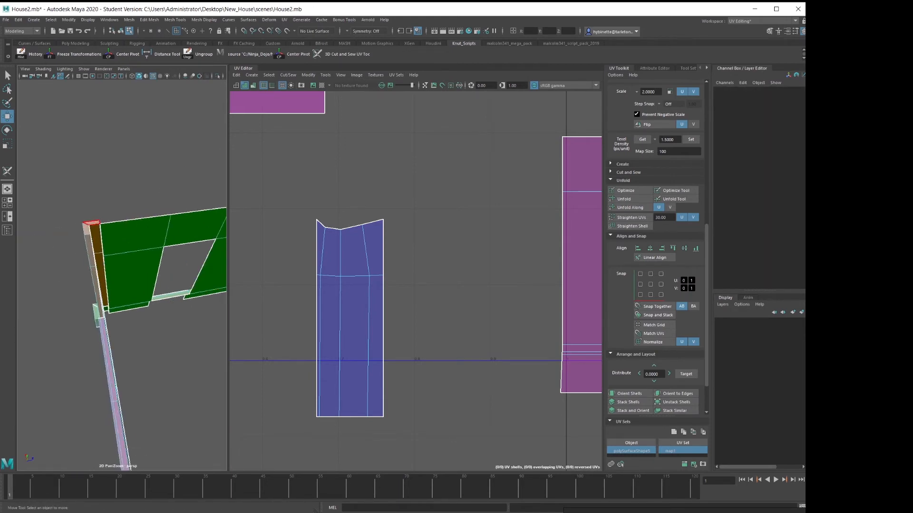
pyautogui.click(87, 229)
pyautogui.press('Delete')
pyautogui.click(93, 223)
pyautogui.press('Delete')
# Delete the two cap faces on top of the remaining corner post, at the beige wall's far end
pyautogui.keyDown('alt'); pyautogui.moveTo(138, 267); pyautogui.dragTo(95, 267, button='right'); pyautogui.keyUp('alt')
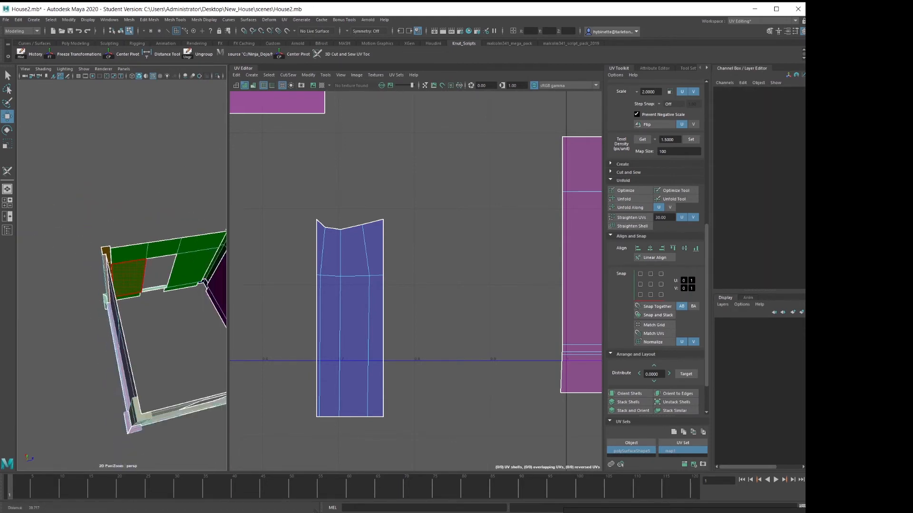
pyautogui.keyDown('alt'); pyautogui.moveTo(125, 280); pyautogui.dragTo(131, 237); pyautogui.keyUp('alt')
pyautogui.keyDown('alt'); pyautogui.moveTo(131, 286); pyautogui.dragTo(126, 245, button='middle'); pyautogui.keyUp('alt')
pyautogui.keyDown('alt'); pyautogui.moveTo(114, 254); pyautogui.dragTo(152, 254, button='right'); pyautogui.keyUp('alt')
pyautogui.keyDown('alt'); pyautogui.moveTo(152, 238); pyautogui.dragTo(166, 323); pyautogui.keyUp('alt')
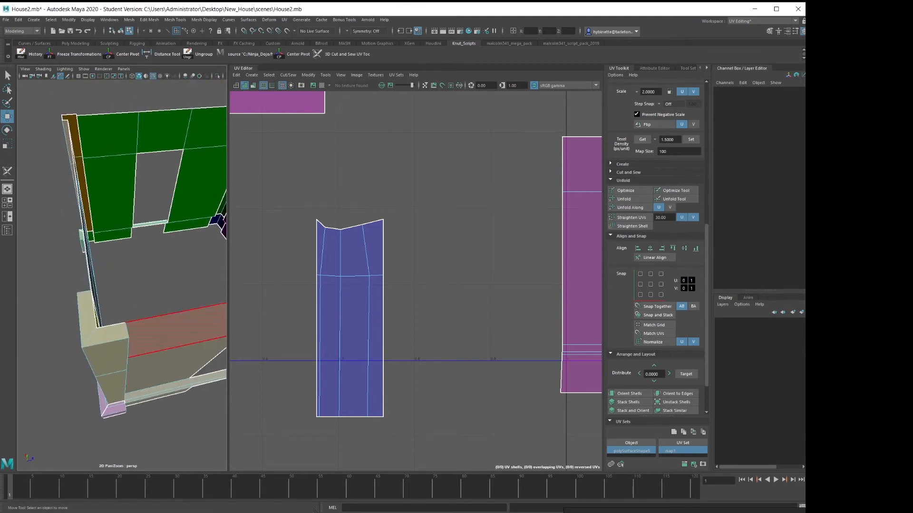
pyautogui.click(106, 335)
pyautogui.press('Delete')
pyautogui.click(86, 311)
pyautogui.press('Delete')
# Select the whole blue strip shell and unfold it again without its cap faces
pyautogui.keyDown('alt'); pyautogui.moveTo(183, 285); pyautogui.dragTo(69, 293, button='middle'); pyautogui.keyUp('alt')
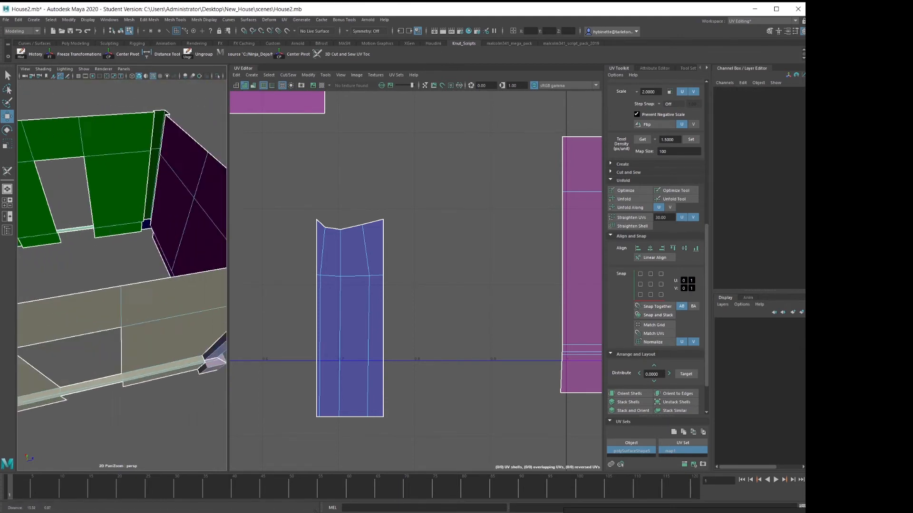
pyautogui.keyDown('alt'); pyautogui.moveTo(143, 286); pyautogui.dragTo(88, 274); pyautogui.keyUp('alt')
pyautogui.rightClick(351, 272)
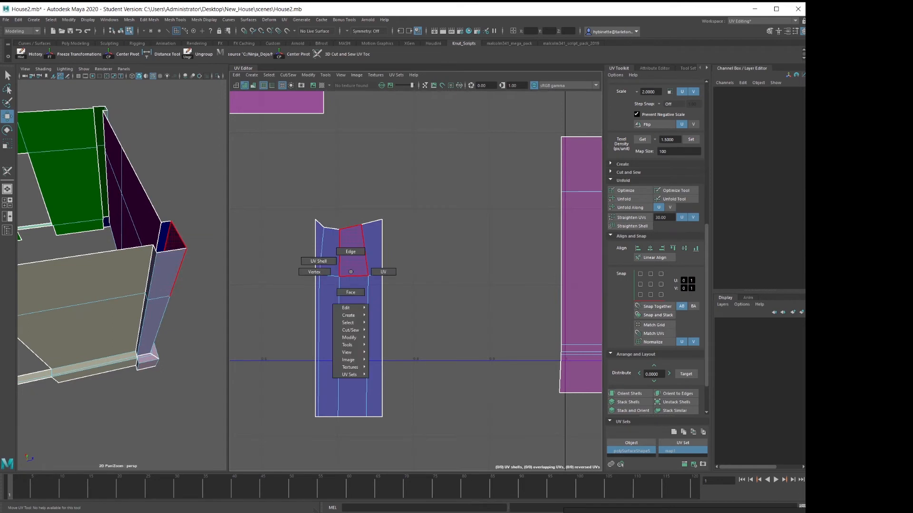
pyautogui.moveTo(351, 272); pyautogui.dragTo(295, 276, button='right')
pyautogui.click(351, 285)
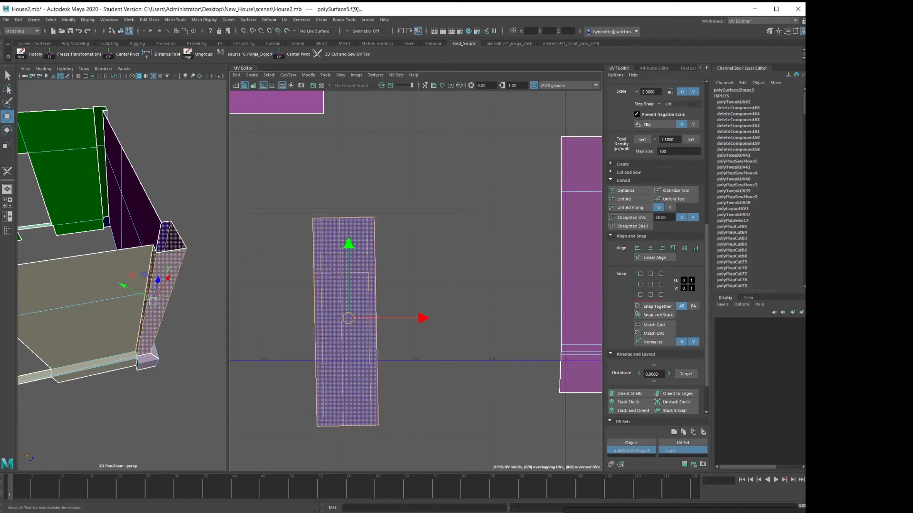
pyautogui.click(294, 280)
# Align the unfolded blue strip shell upright using its bottom border edges and turn on the checker texture display
pyautogui.moveTo(328, 424); pyautogui.dragTo(329, 395, button='right')
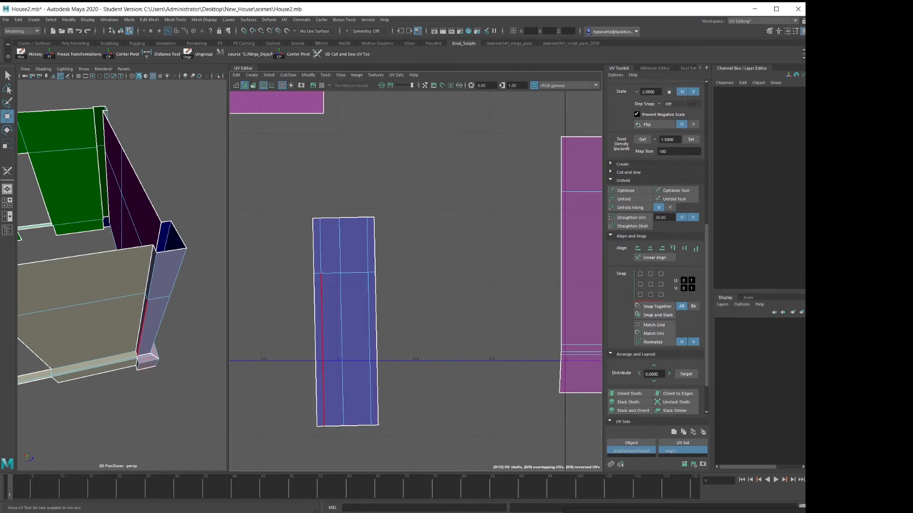
pyautogui.click(324, 396)
pyautogui.press('q')
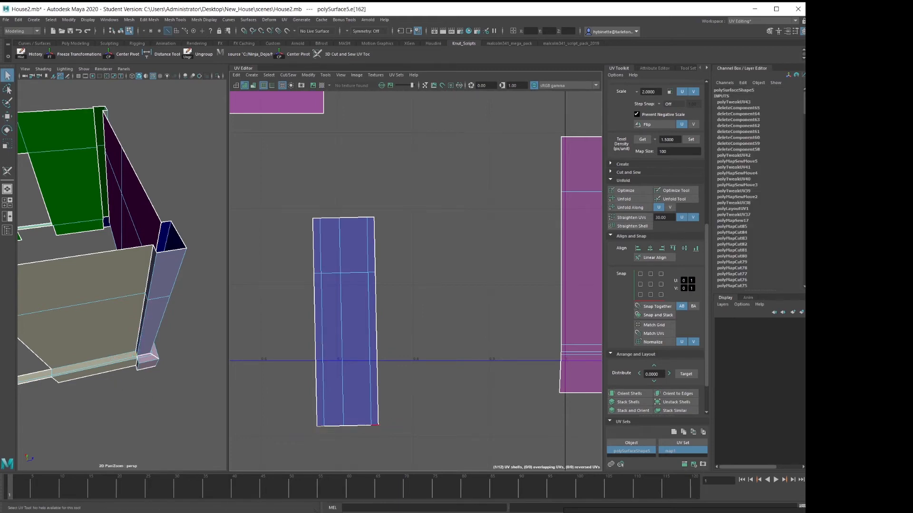
pyautogui.doubleClick(374, 425)
pyautogui.rightClick(438, 407)
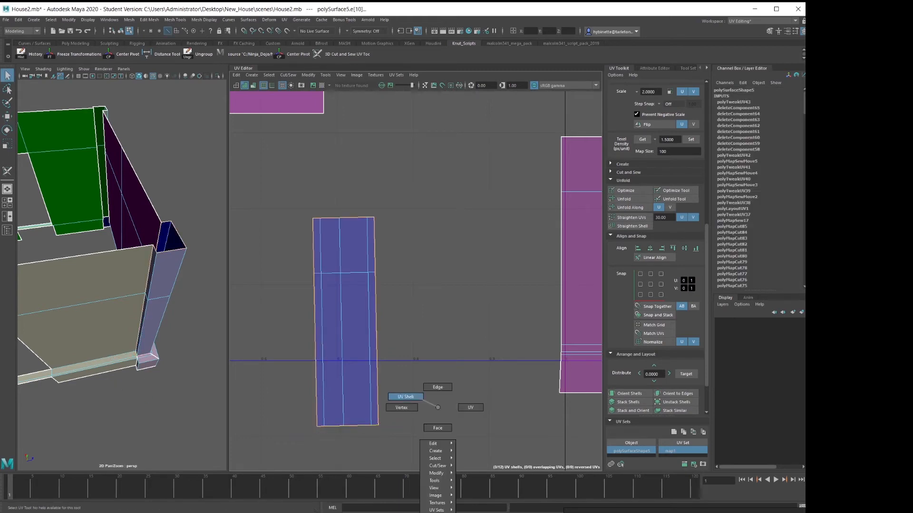
pyautogui.moveTo(423, 400); pyautogui.dragTo(352, 384, button='right')
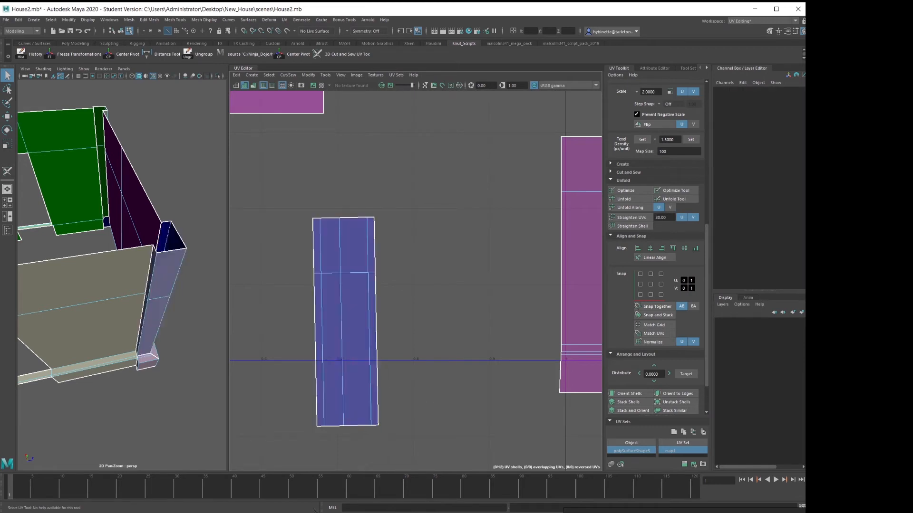
pyautogui.moveTo(374, 423); pyautogui.dragTo(376, 404, button='right')
pyautogui.click(375, 425)
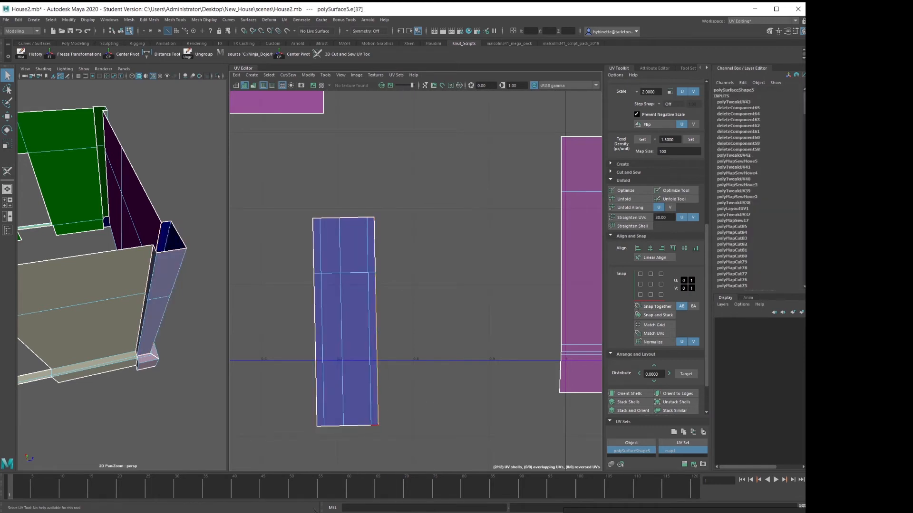
pyautogui.keyDown('shift'); pyautogui.moveTo(410, 412); pyautogui.dragTo(379, 401, button='right'); pyautogui.keyUp('shift')
pyautogui.scroll(-1, 437, 398)
pyautogui.keyDown('alt'); pyautogui.moveTo(437, 399); pyautogui.dragTo(435, 398, button='middle'); pyautogui.keyUp('alt')
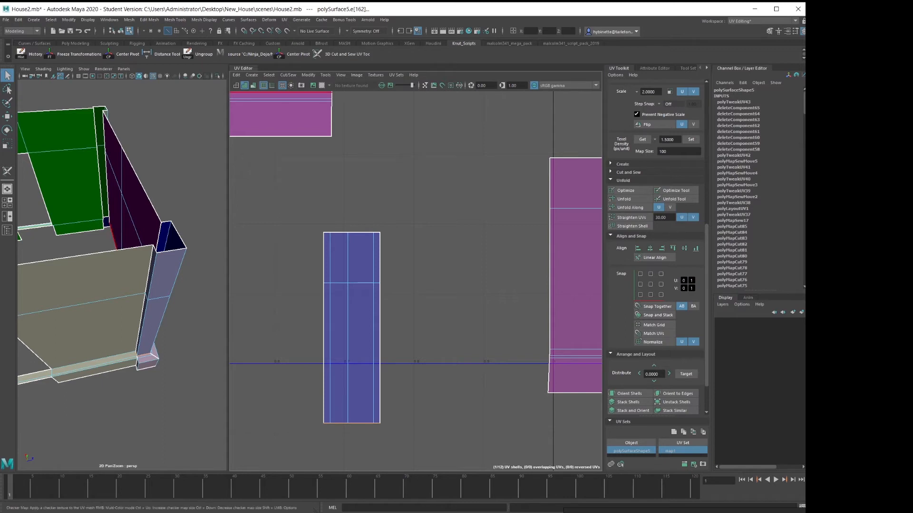
pyautogui.click(322, 86)
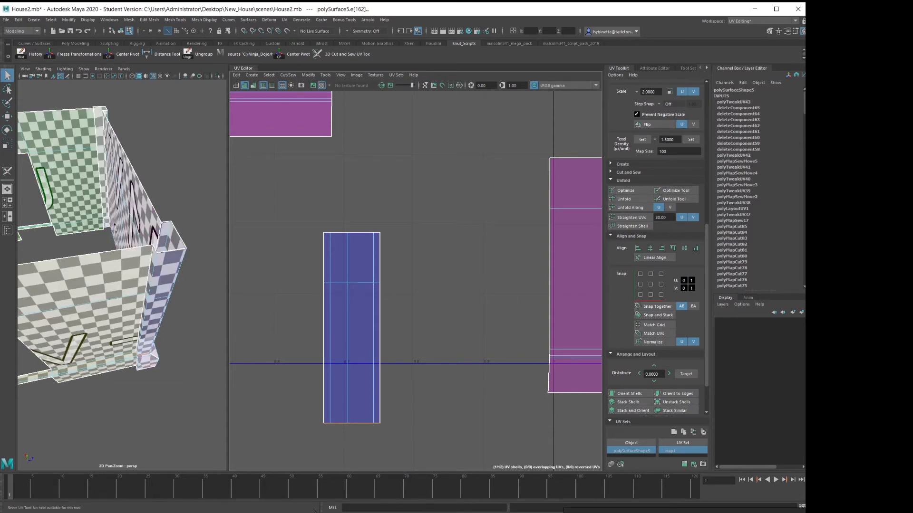
# Unfold the green strip shell so its tapered upper end flattens into a rectangular strip
pyautogui.scroll(-4, 450, 267)
pyautogui.keyDown('alt'); pyautogui.moveTo(476, 266); pyautogui.dragTo(399, 353, button='middle'); pyautogui.keyUp('alt')
pyautogui.scroll(2, 398, 285)
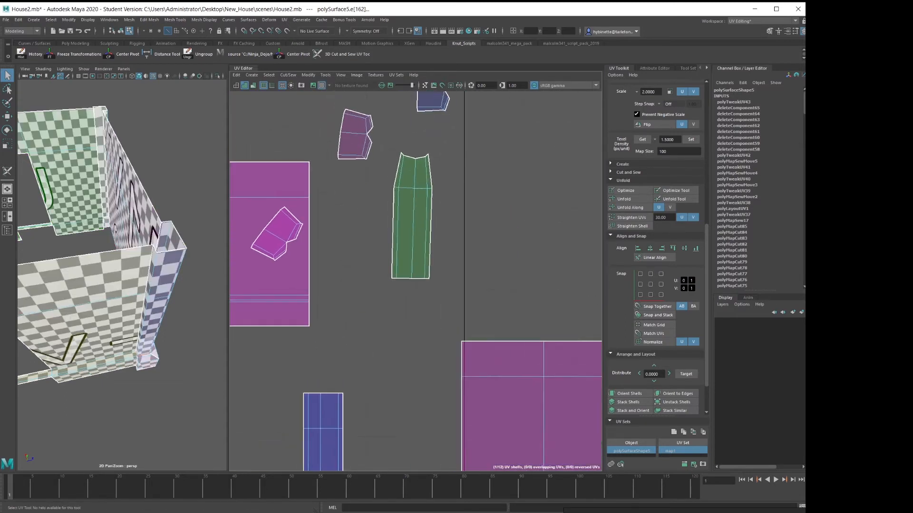
pyautogui.scroll(1, 341, 269)
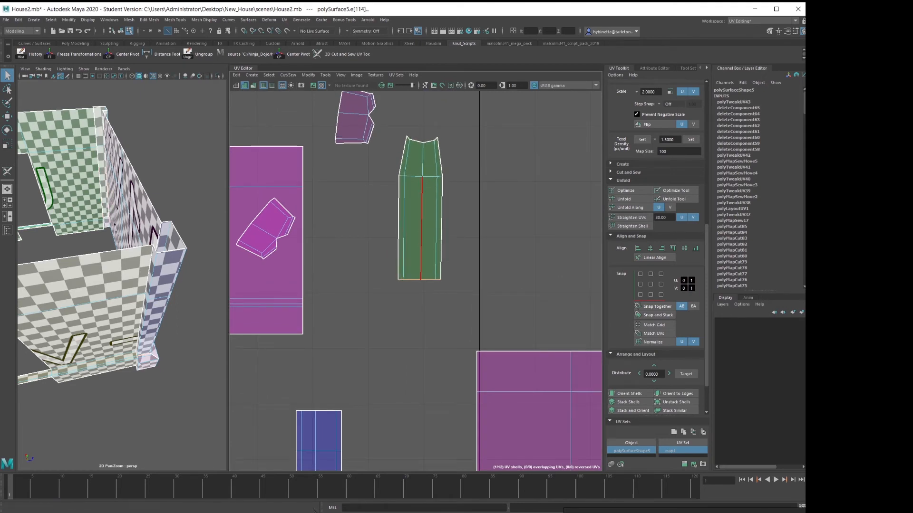
pyautogui.keyDown('shift'); pyautogui.moveTo(414, 266); pyautogui.dragTo(388, 264, button='right'); pyautogui.keyUp('shift')
pyautogui.keyDown('shift'); pyautogui.moveTo(320, 264); pyautogui.dragTo(320, 265, button='right'); pyautogui.keyUp('shift')
pyautogui.moveTo(399, 250); pyautogui.dragTo(391, 234, button='right')
pyautogui.moveTo(423, 291); pyautogui.dragTo(422, 269, button='right')
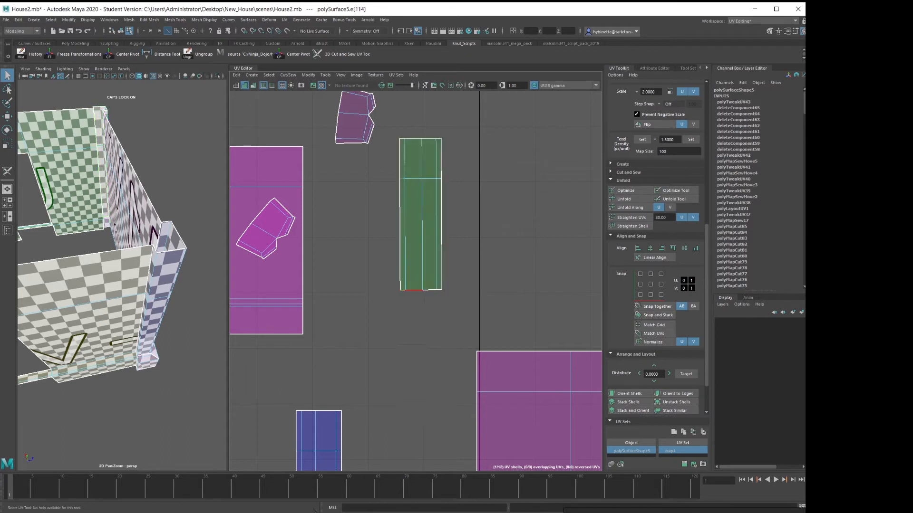
pyautogui.keyDown('alt'); pyautogui.moveTo(381, 225); pyautogui.dragTo(375, 289, button='middle'); pyautogui.keyUp('alt')
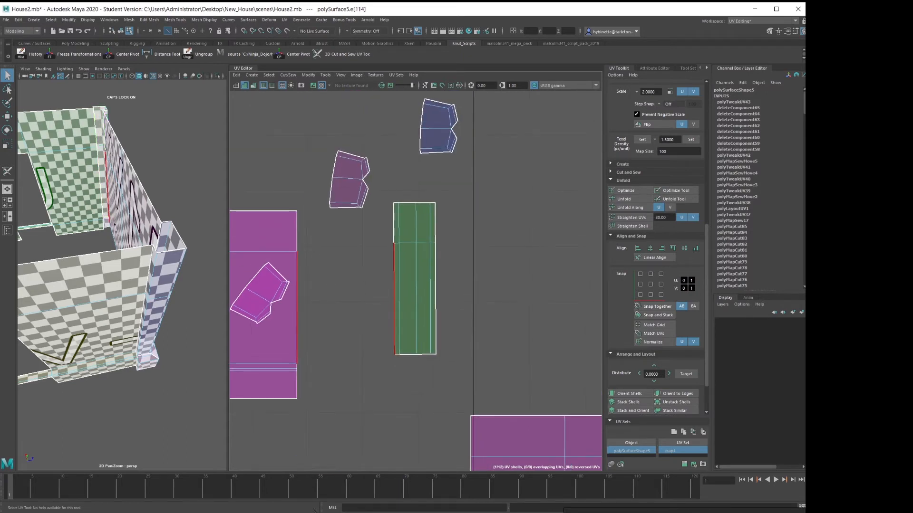
# Straighten the green strip shell's UVs along its long borders and inner lines in U and V with an angle of 30
pyautogui.scroll(3, 375, 289)
pyautogui.moveTo(441, 276); pyautogui.dragTo(473, 275, button='right')
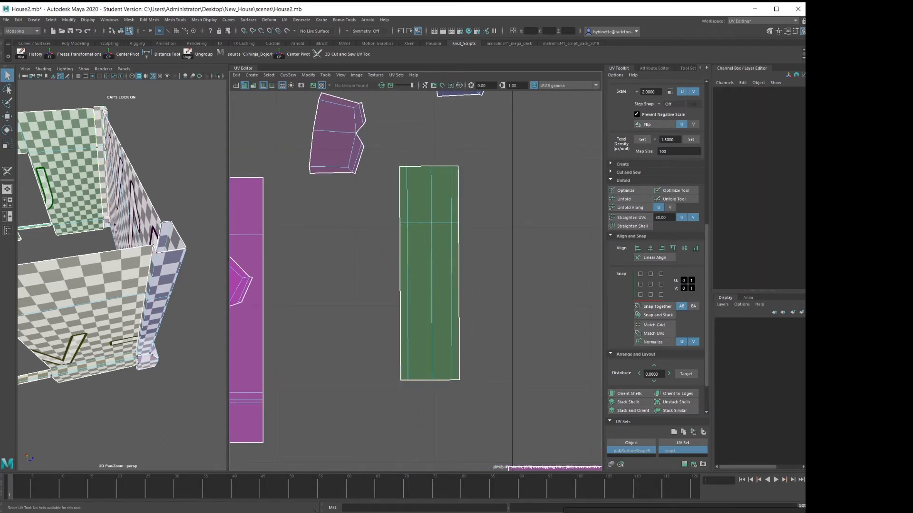
pyautogui.moveTo(526, 411); pyautogui.dragTo(458, 124)
pyautogui.keyDown('shift'); pyautogui.moveTo(390, 267); pyautogui.dragTo(480, 419); pyautogui.keyUp('shift')
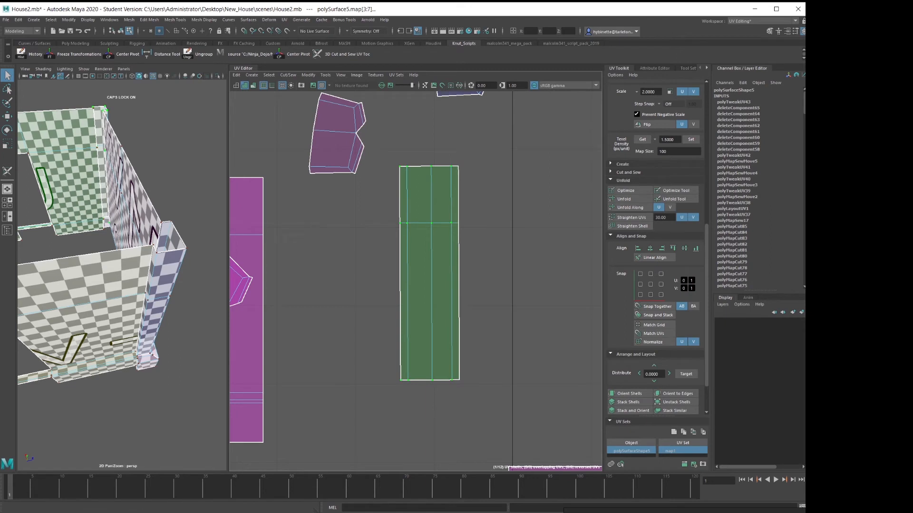
pyautogui.scroll(-1, 656, 247)
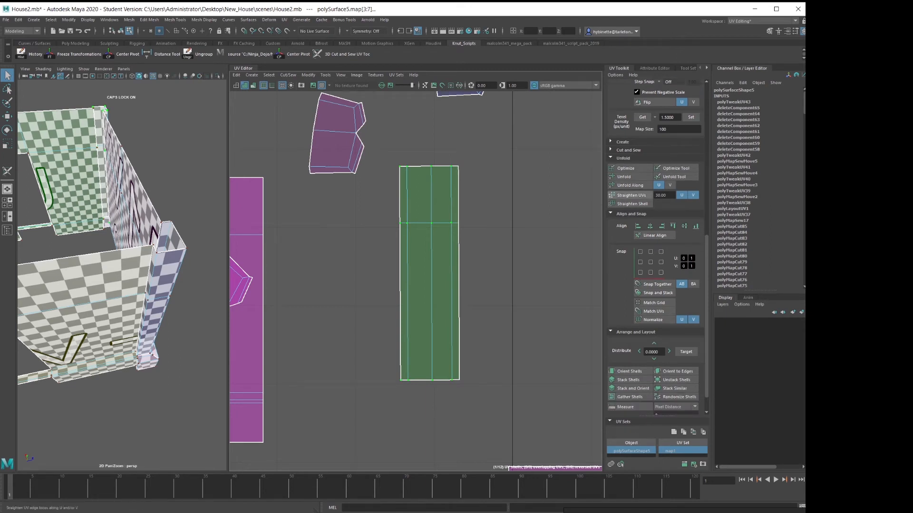
pyautogui.click(629, 195)
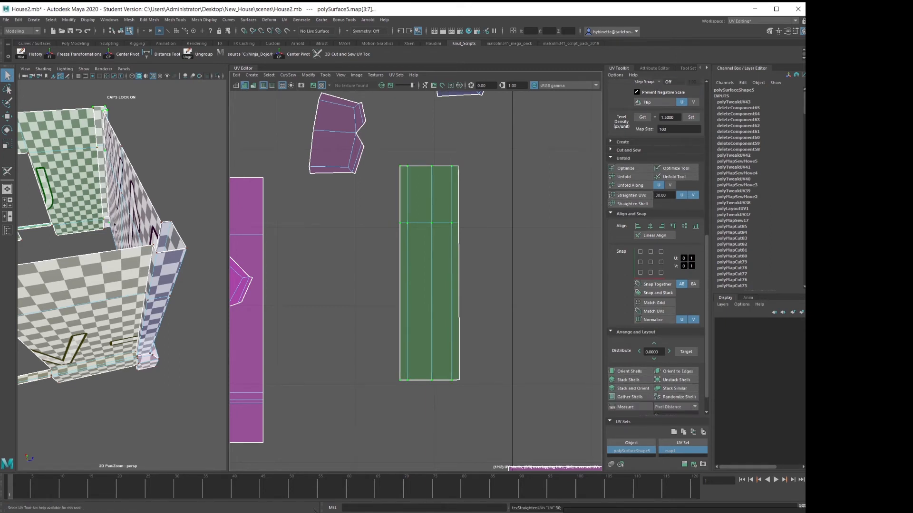
pyautogui.moveTo(414, 144); pyautogui.dragTo(539, 442)
pyautogui.click(630, 195)
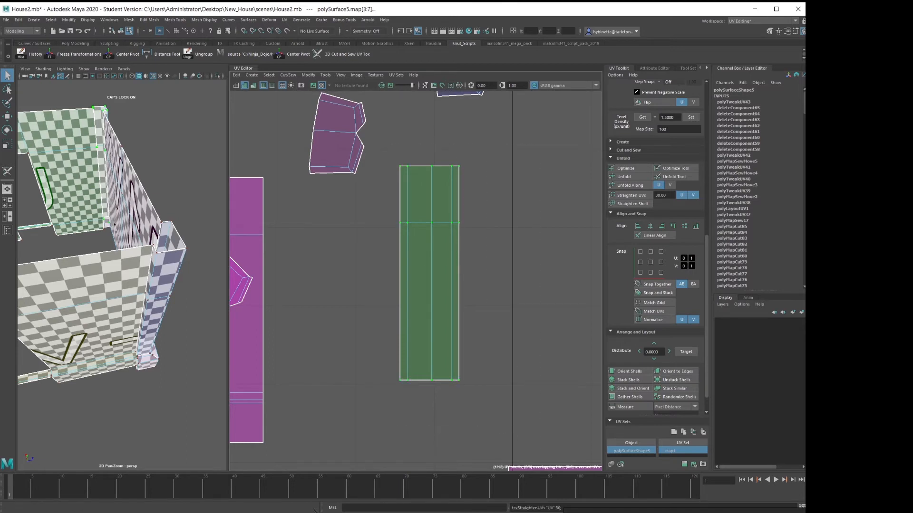
# Move the orange strip shell off the large purple wall shell into the empty space on its left
pyautogui.scroll(-5, 506, 288)
pyautogui.rightClick(309, 274)
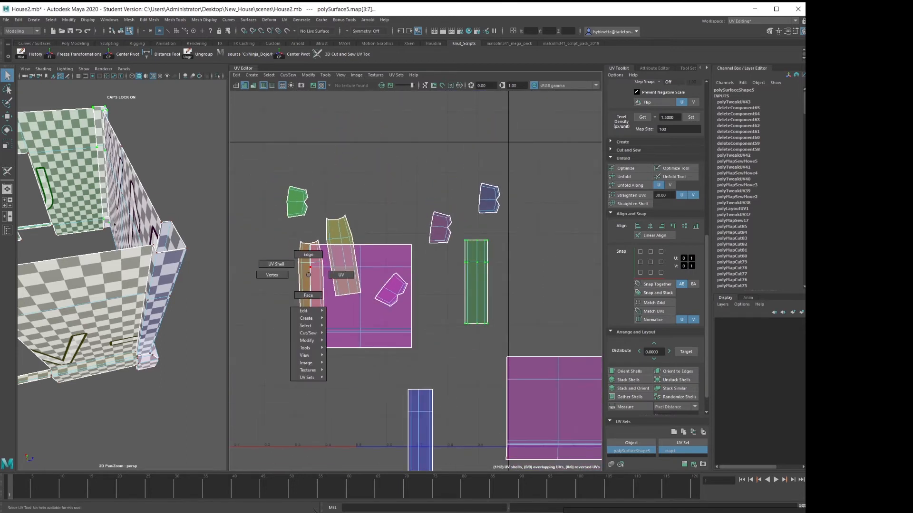
pyautogui.moveTo(309, 274); pyautogui.dragTo(276, 265, button='right')
pyautogui.click(305, 283)
pyautogui.press('w')
pyautogui.moveTo(312, 280); pyautogui.dragTo(254, 300)
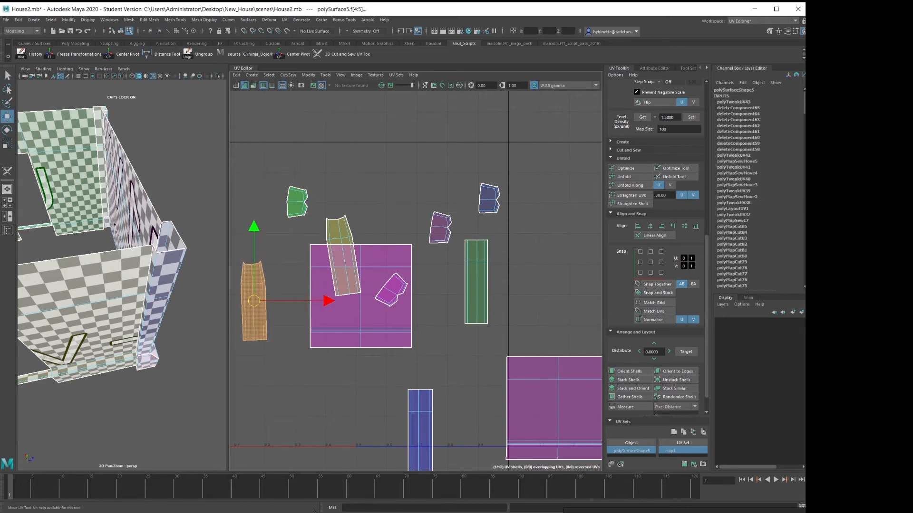
# Select all UVs of the orange strip shell and straighten them in U and V with an angle of 30
pyautogui.moveTo(257, 267); pyautogui.dragTo(284, 265, button='right')
pyautogui.moveTo(234, 251); pyautogui.dragTo(292, 380)
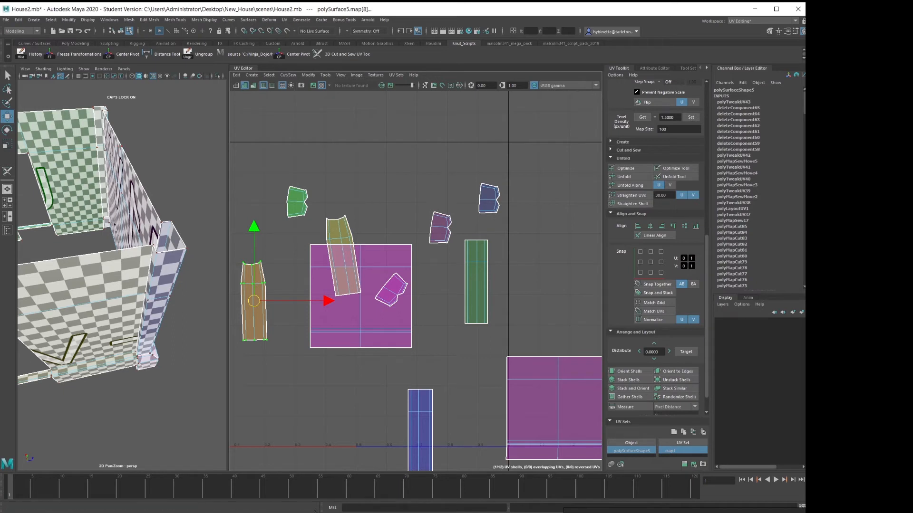
pyautogui.click(627, 195)
pyautogui.scroll(3, 253, 305)
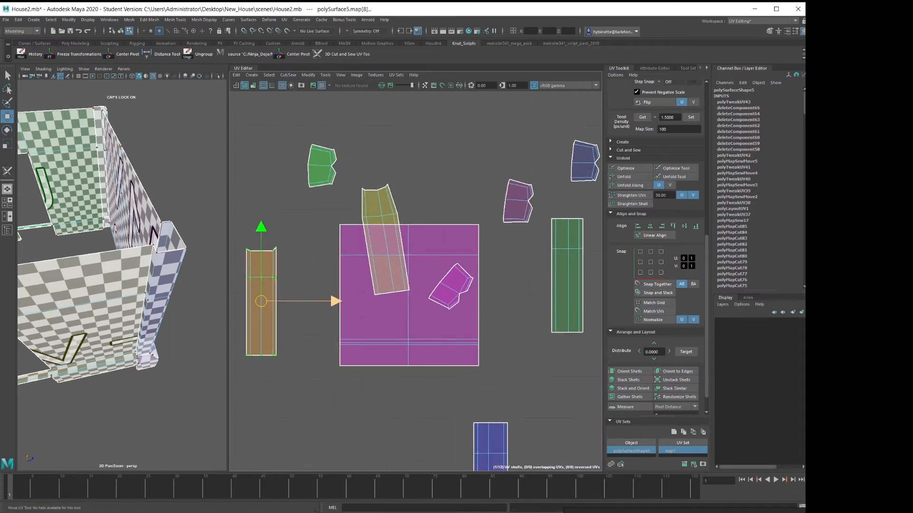
# Unfold the orange strip shell so its flared upper end flattens into a rectangular strip
pyautogui.keyDown('alt'); pyautogui.moveTo(261, 308); pyautogui.dragTo(404, 321, button='middle'); pyautogui.keyUp('alt')
pyautogui.scroll(2, 409, 322)
pyautogui.moveTo(410, 323); pyautogui.dragTo(381, 313, button='right')
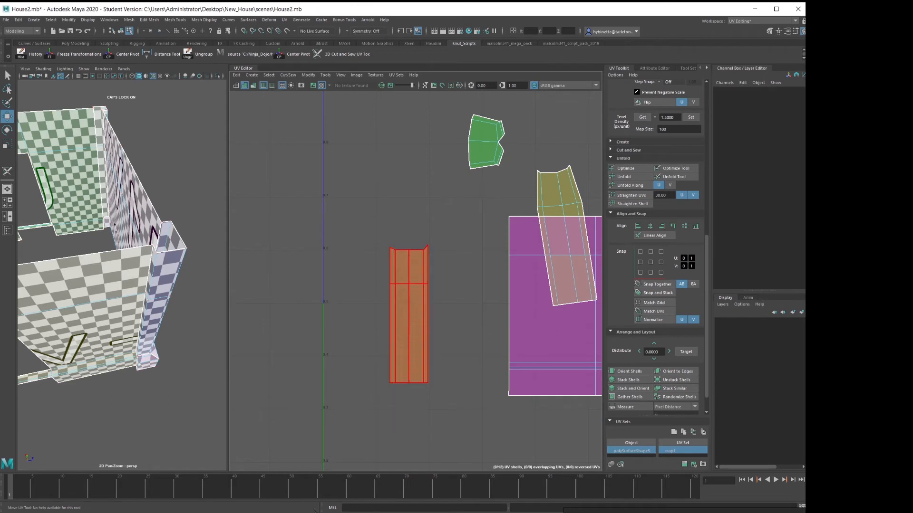
pyautogui.click(409, 313)
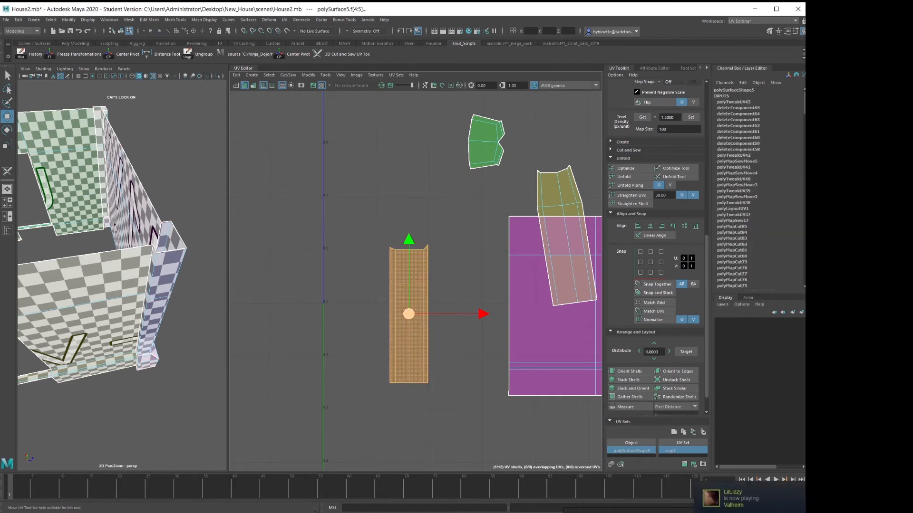
pyautogui.keyDown('shift'); pyautogui.rightClick(413, 311); pyautogui.keyUp('shift')
pyautogui.keyDown('shift'); pyautogui.moveTo(413, 311); pyautogui.dragTo(331, 310, button='right'); pyautogui.keyUp('shift')
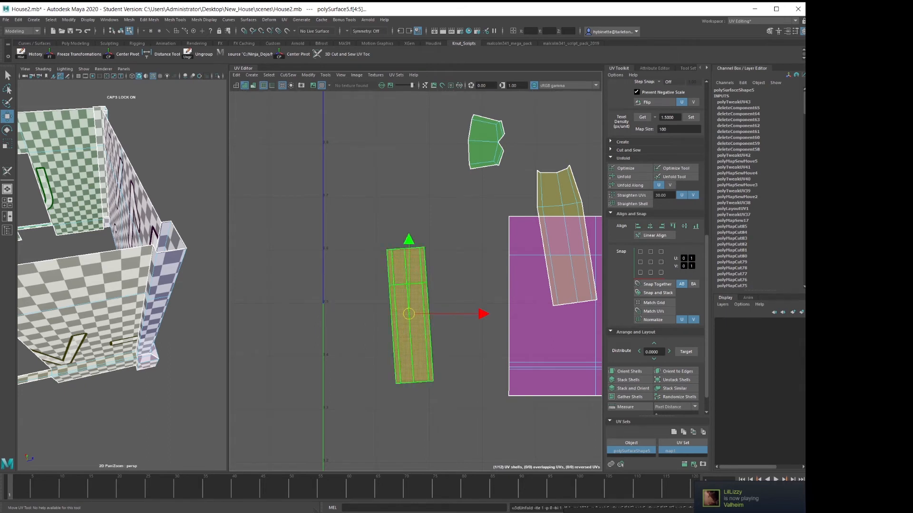
# Orient the orange strip shell upright by aligning it to its lower border edges
pyautogui.moveTo(409, 393); pyautogui.dragTo(409, 373, button='right')
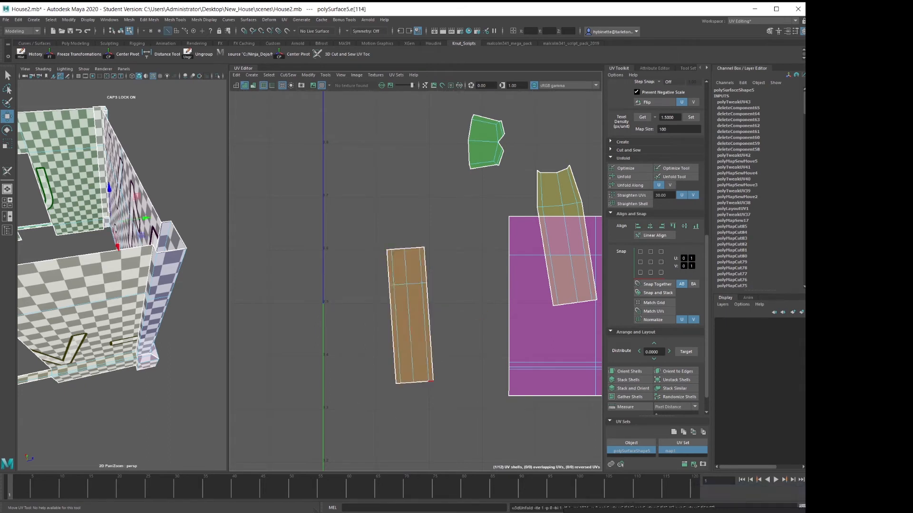
pyautogui.click(431, 382)
pyautogui.keyDown('shift'); pyautogui.doubleClick(398, 384); pyautogui.keyUp('shift')
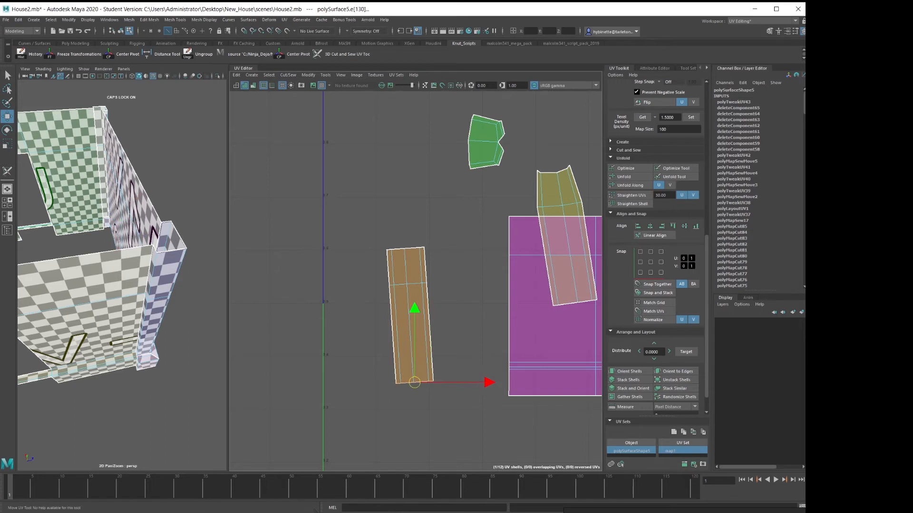
pyautogui.keyDown('alt'); pyautogui.moveTo(352, 384); pyautogui.dragTo(294, 335, button='middle'); pyautogui.keyUp('alt')
pyautogui.keyDown('alt'); pyautogui.moveTo(295, 335); pyautogui.dragTo(335, 335, button='right'); pyautogui.keyUp('alt')
pyautogui.keyDown('shift'); pyautogui.moveTo(409, 376); pyautogui.dragTo(376, 366, button='right'); pyautogui.keyUp('shift')
# Unfold the yellow strip shell that overlaps the large purple wall shell into a rectangular strip
pyautogui.keyDown('alt'); pyautogui.moveTo(415, 333); pyautogui.dragTo(399, 370, button='middle'); pyautogui.keyUp('alt')
pyautogui.keyDown('alt'); pyautogui.moveTo(409, 370); pyautogui.dragTo(380, 370, button='right'); pyautogui.keyUp('alt')
pyautogui.keyDown('alt'); pyautogui.moveTo(380, 369); pyautogui.dragTo(341, 433, button='middle'); pyautogui.keyUp('alt')
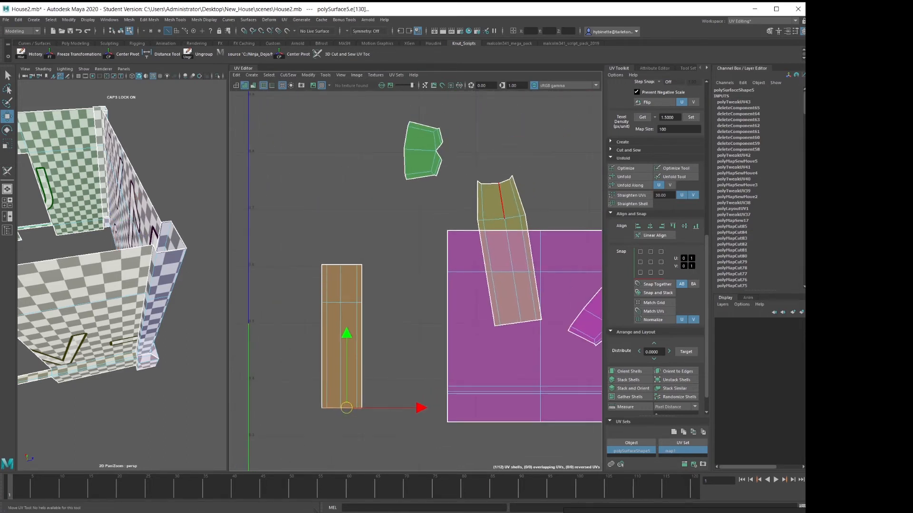
pyautogui.click(502, 201)
pyautogui.moveTo(498, 198); pyautogui.dragTo(465, 188, button='right')
pyautogui.click(495, 204)
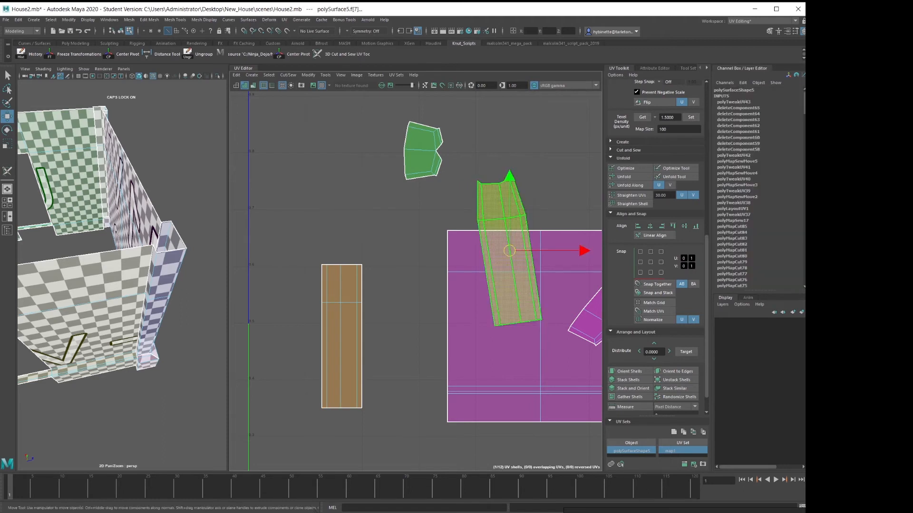
pyautogui.keyDown('shift'); pyautogui.moveTo(503, 212); pyautogui.dragTo(419, 211, button='right'); pyautogui.keyUp('shift')
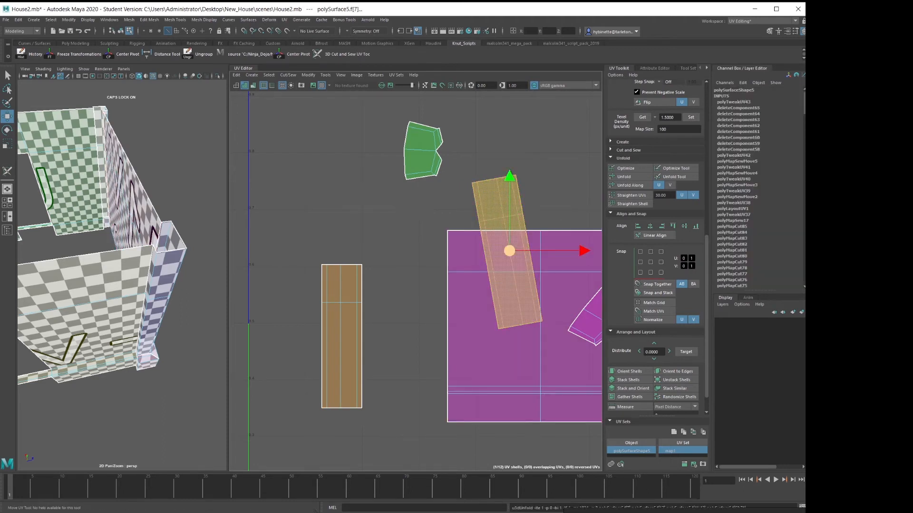
# Move the yellow strip shell between the orange strip and the purple wall shell and rotate it nearly upright
pyautogui.moveTo(509, 251); pyautogui.dragTo(410, 319)
pyautogui.press('e')
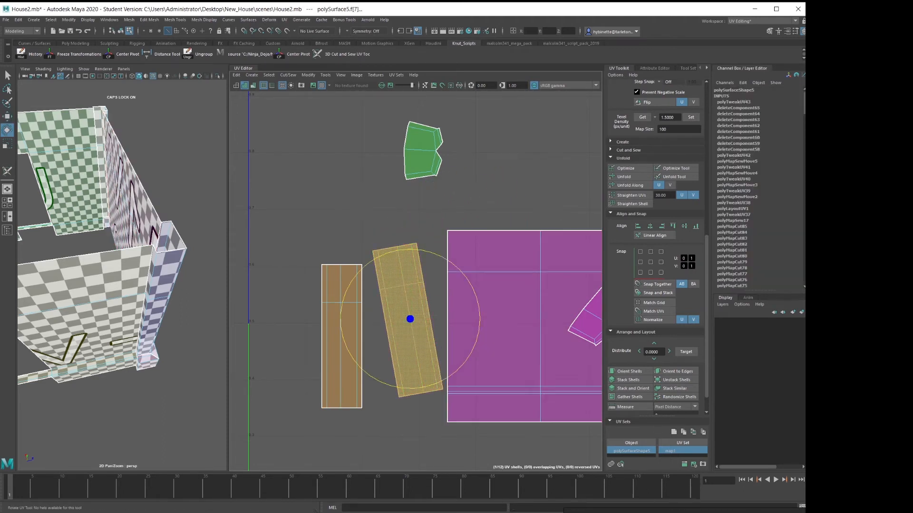
pyautogui.moveTo(448, 260); pyautogui.dragTo(456, 267)
# Select the yellow strip shell's lower border edges and orient the shell upright to them
pyautogui.moveTo(377, 403); pyautogui.dragTo(377, 382, button='right')
pyautogui.click(409, 267)
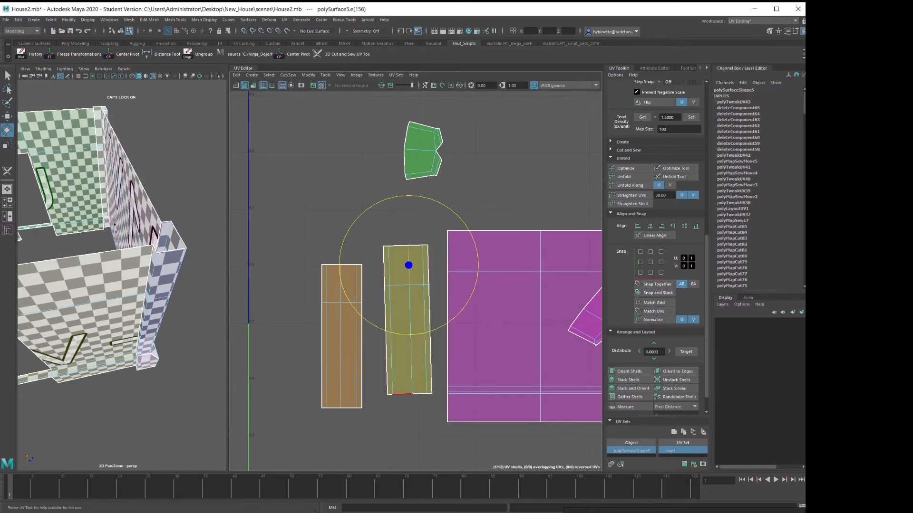
pyautogui.click(390, 395)
pyautogui.press('q')
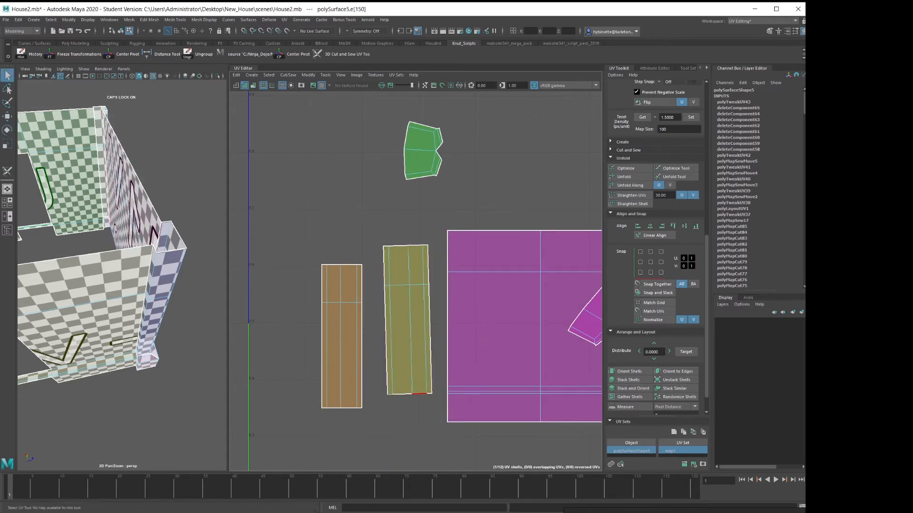
pyautogui.doubleClick(429, 394)
pyautogui.click(404, 417)
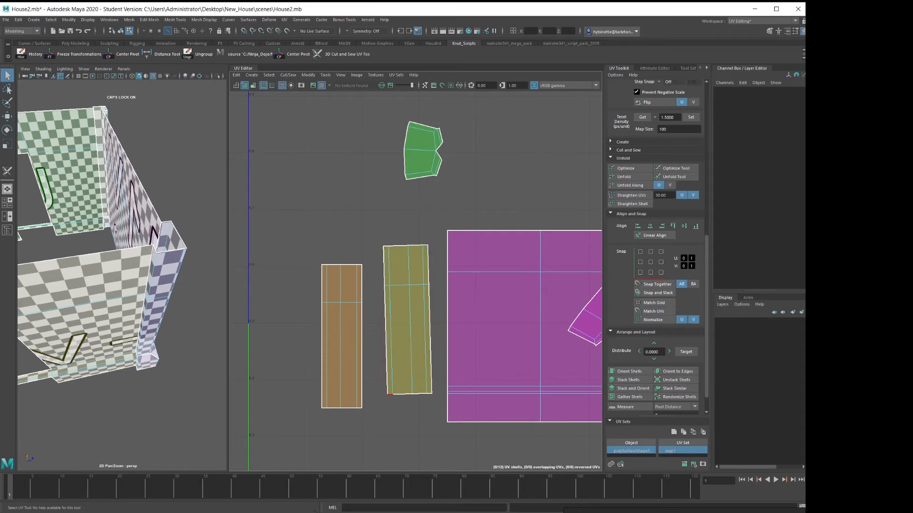
pyautogui.click(389, 394)
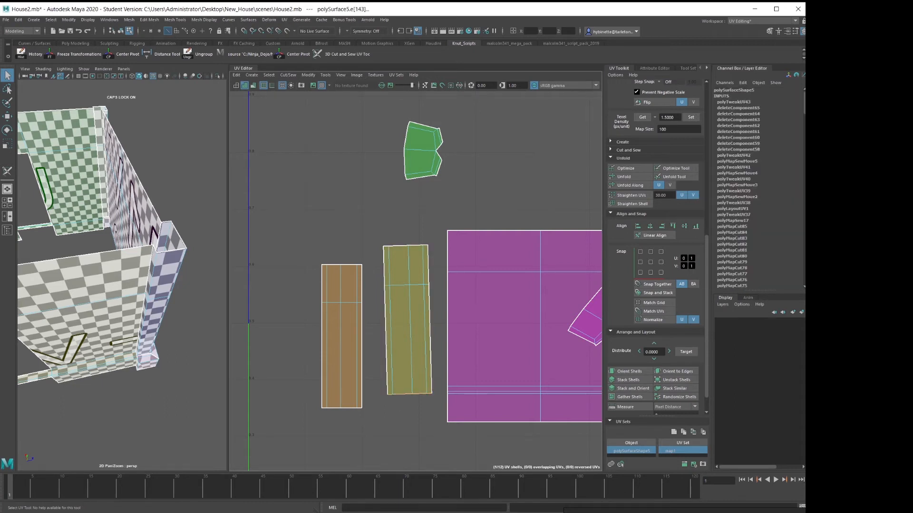
pyautogui.keyDown('shift'); pyautogui.rightClick(412, 417); pyautogui.keyUp('shift')
pyautogui.click(449, 406)
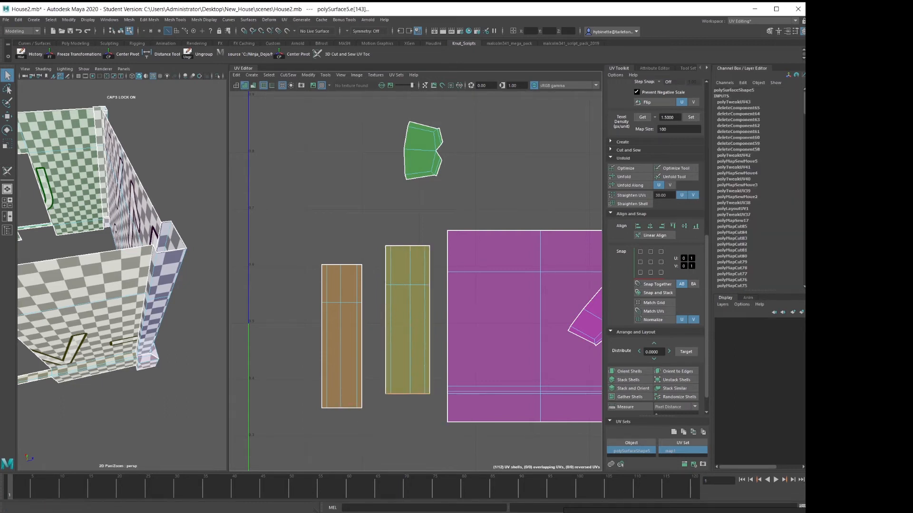
# Move the yellow strip shell close beside the orange strip at the same height
pyautogui.rightClick(400, 347)
pyautogui.press('w')
pyautogui.moveTo(409, 340); pyautogui.dragTo(378, 330, button='right')
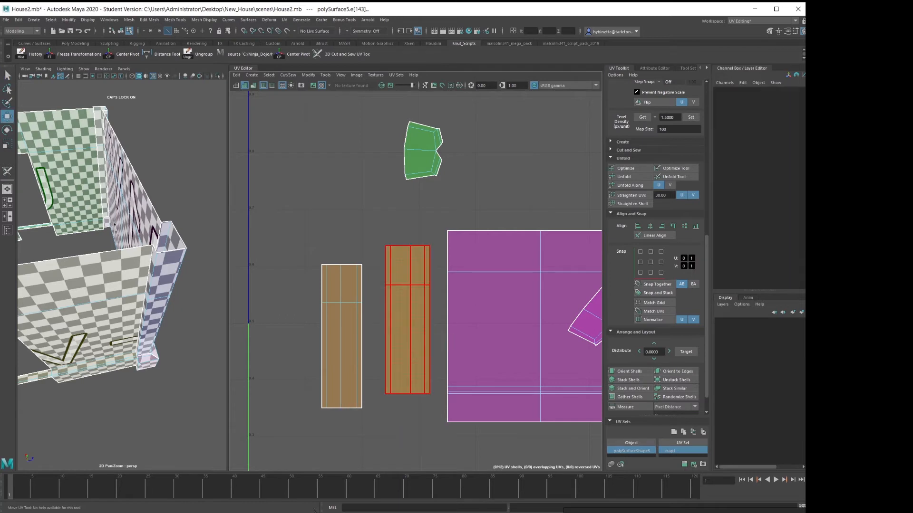
pyautogui.click(401, 338)
pyautogui.moveTo(408, 320); pyautogui.dragTo(387, 338)
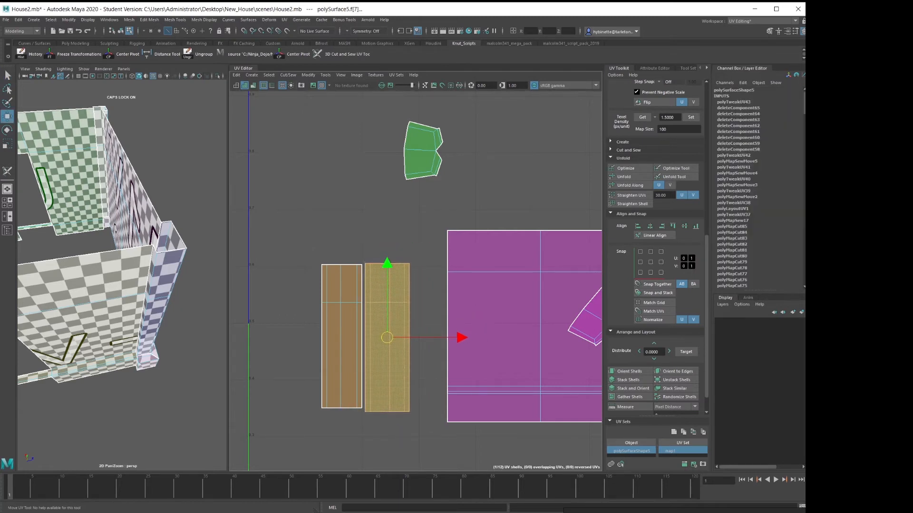
# Move the blue strip shell and the green strip shell into a row beside the orange strip
pyautogui.scroll(-8, 378, 188)
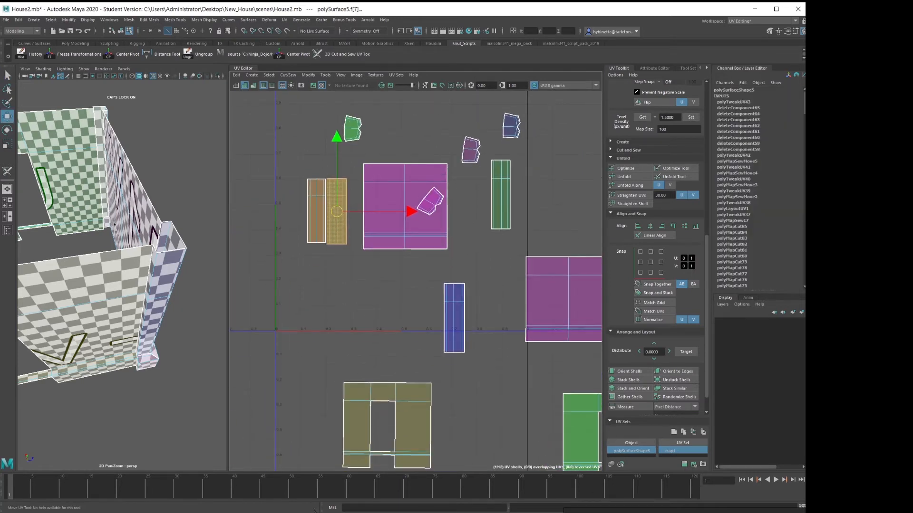
pyautogui.scroll(3, 448, 259)
pyautogui.click(452, 303)
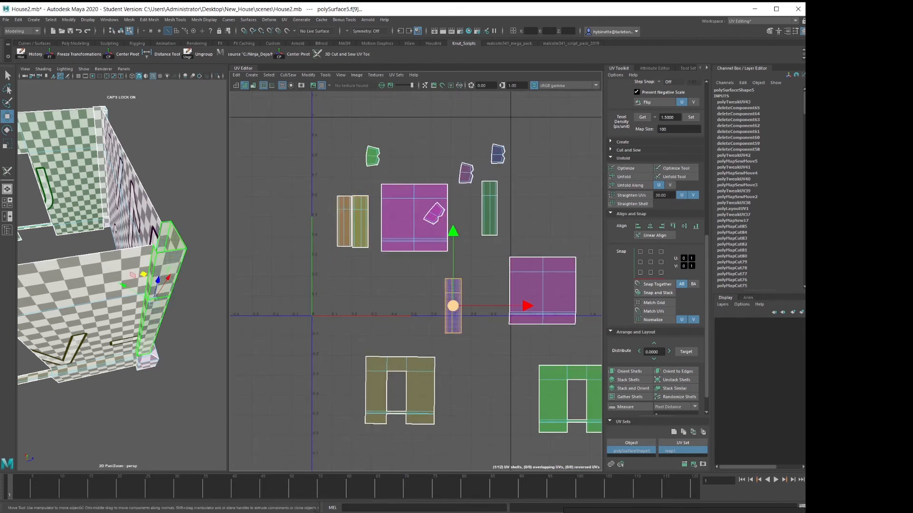
pyautogui.moveTo(452, 301); pyautogui.dragTo(326, 222)
pyautogui.click(489, 210)
pyautogui.moveTo(489, 206); pyautogui.dragTo(309, 223)
# Rotate the small notched green shell about a quarter turn counterclockwise so its notch faces up
pyautogui.scroll(3, 365, 204)
pyautogui.keyDown('alt'); pyautogui.moveTo(363, 207); pyautogui.dragTo(379, 294, button='middle'); pyautogui.keyUp('alt')
pyautogui.scroll(2, 379, 295)
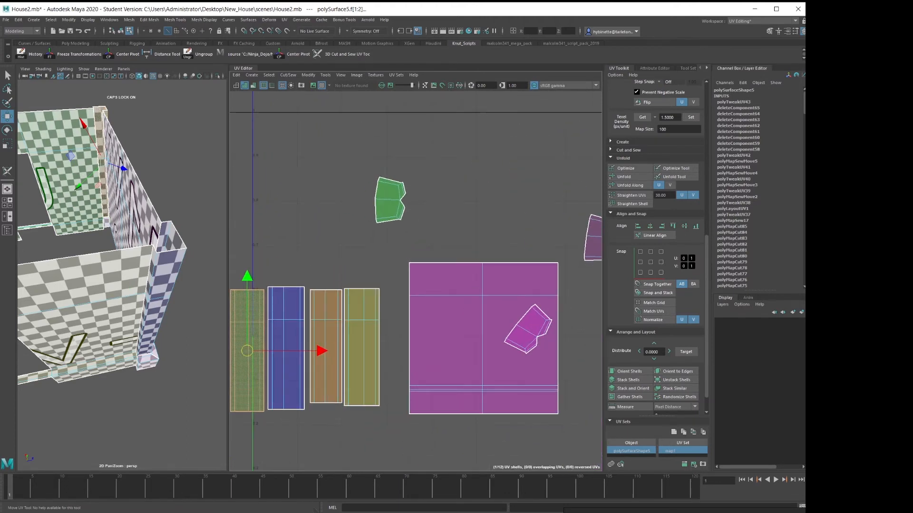
pyautogui.click(391, 201)
pyautogui.rightClick(390, 207)
pyautogui.moveTo(389, 208); pyautogui.dragTo(362, 184, button='right')
pyautogui.click(390, 199)
pyautogui.press('e')
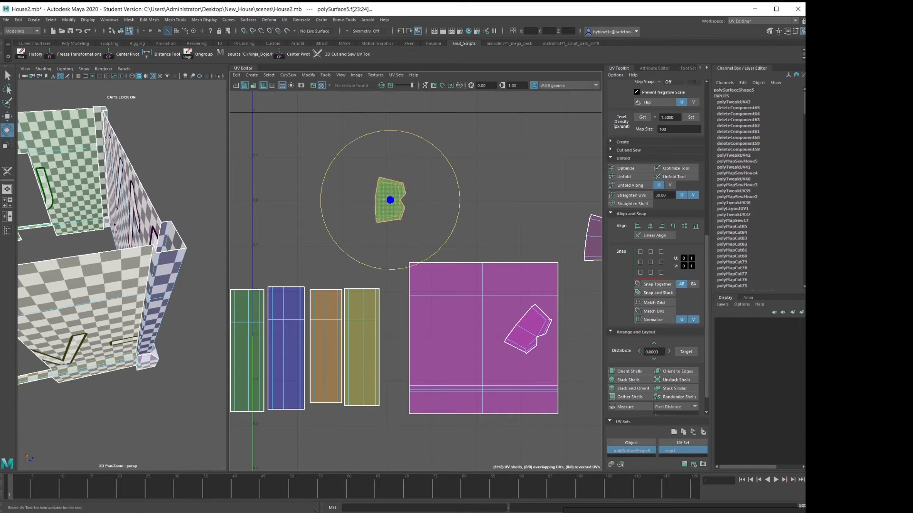
pyautogui.moveTo(450, 165); pyautogui.dragTo(365, 137)
# Try to straighten the lower border UVs of the small notched green shell with an angle of 30
pyautogui.moveTo(470, 186); pyautogui.dragTo(471, 167, button='right')
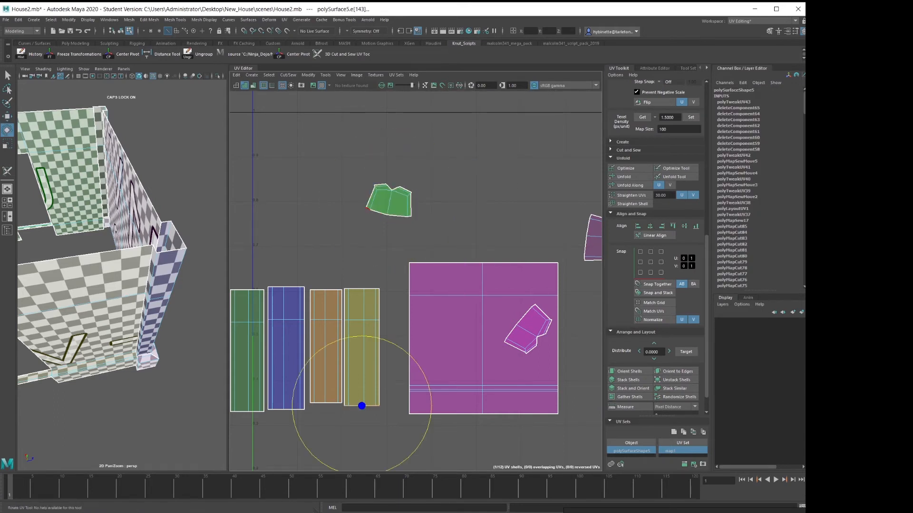
pyautogui.doubleClick(368, 208)
pyautogui.keyDown('alt'); pyautogui.moveTo(387, 230); pyautogui.dragTo(410, 219, button='right'); pyautogui.keyUp('alt')
pyautogui.keyDown('alt'); pyautogui.moveTo(404, 208); pyautogui.dragTo(427, 222, button='middle'); pyautogui.keyUp('alt')
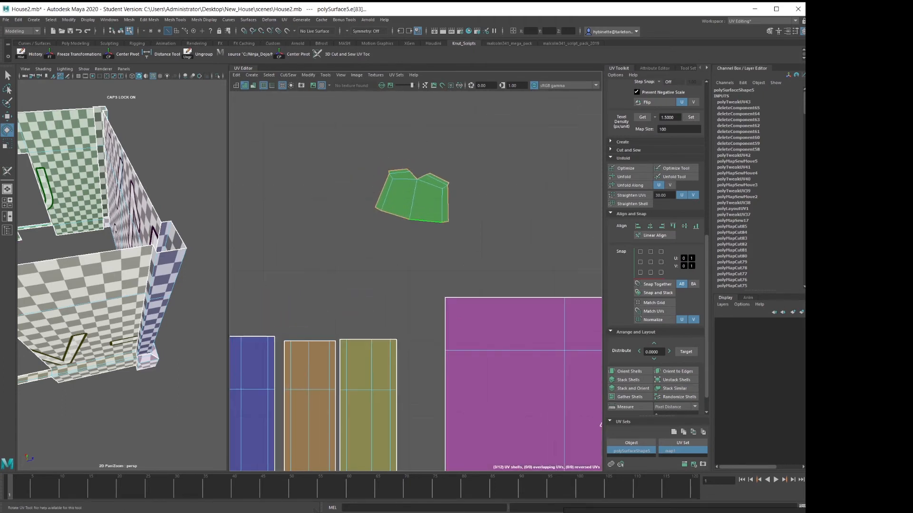
pyautogui.moveTo(426, 207); pyautogui.dragTo(459, 206, button='right')
pyautogui.moveTo(482, 228); pyautogui.dragTo(347, 196)
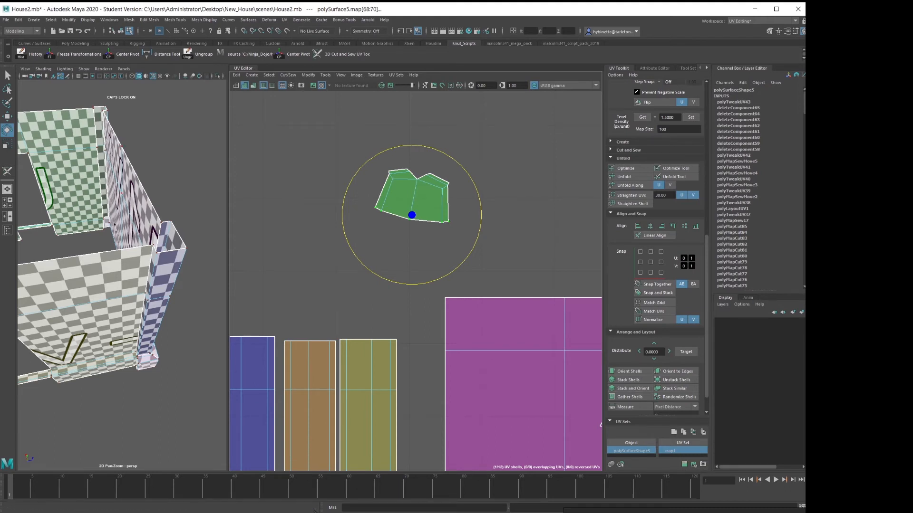
pyautogui.click(630, 195)
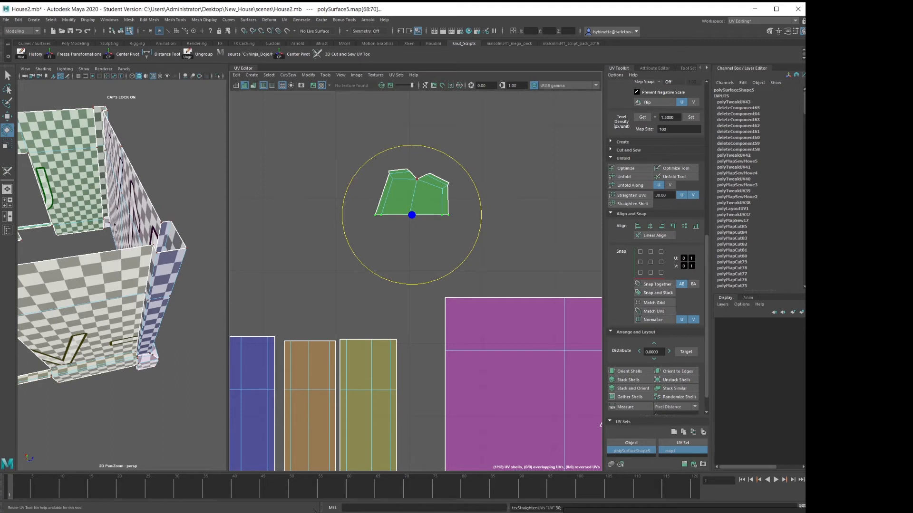
# Try to straighten all UVs of the small notched green shell in U and V, then undo it
pyautogui.moveTo(431, 189); pyautogui.dragTo(366, 200, button='right')
pyautogui.click(412, 201)
pyautogui.keyDown('alt'); pyautogui.moveTo(412, 200); pyautogui.dragTo(420, 205, button='middle'); pyautogui.keyUp('alt')
pyautogui.press('w')
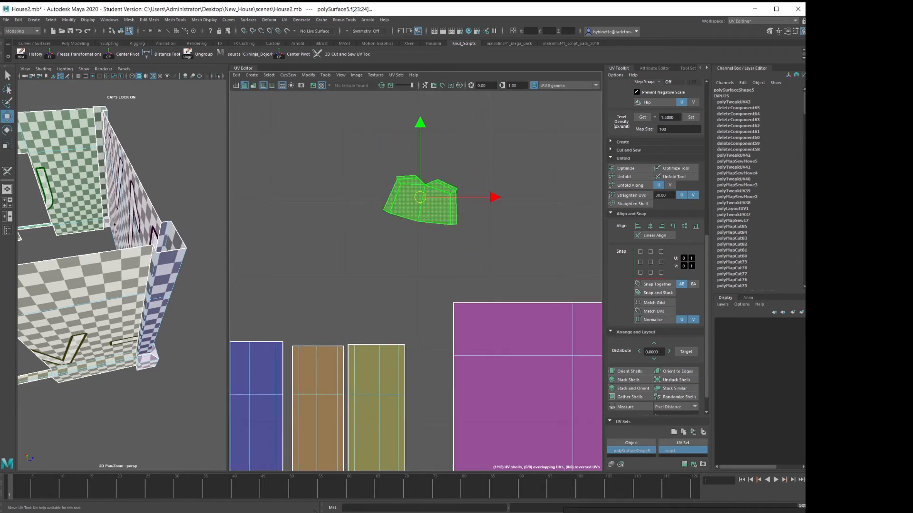
pyautogui.moveTo(430, 191); pyautogui.dragTo(476, 190, button='right')
pyautogui.moveTo(334, 144); pyautogui.dragTo(491, 268)
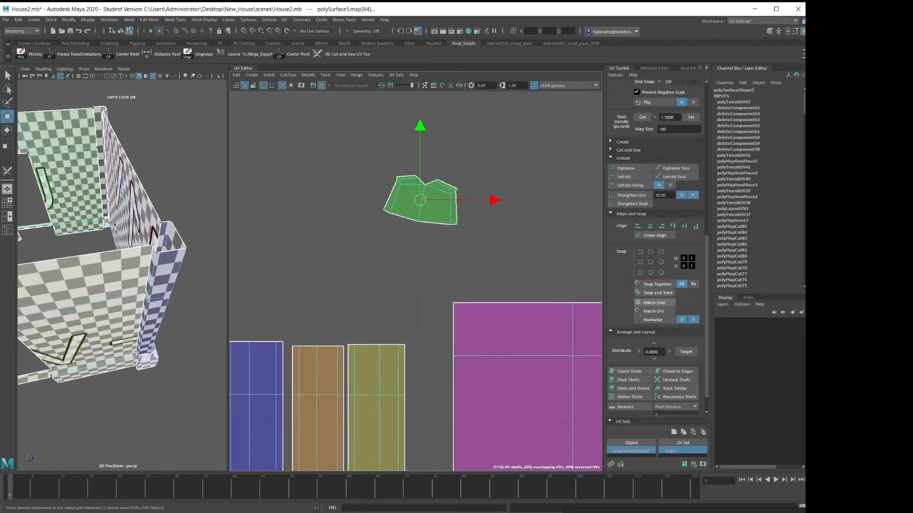
pyautogui.click(631, 195)
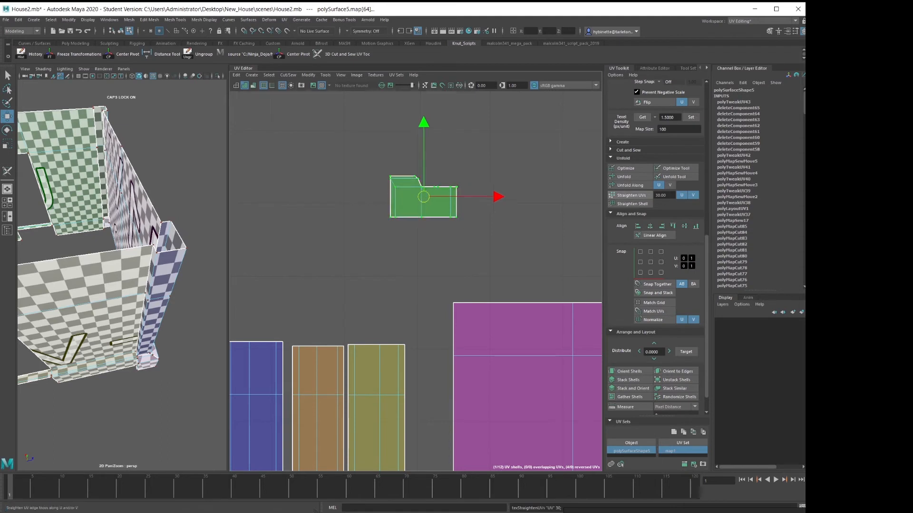
pyautogui.hotkey('ctrl', 'z')
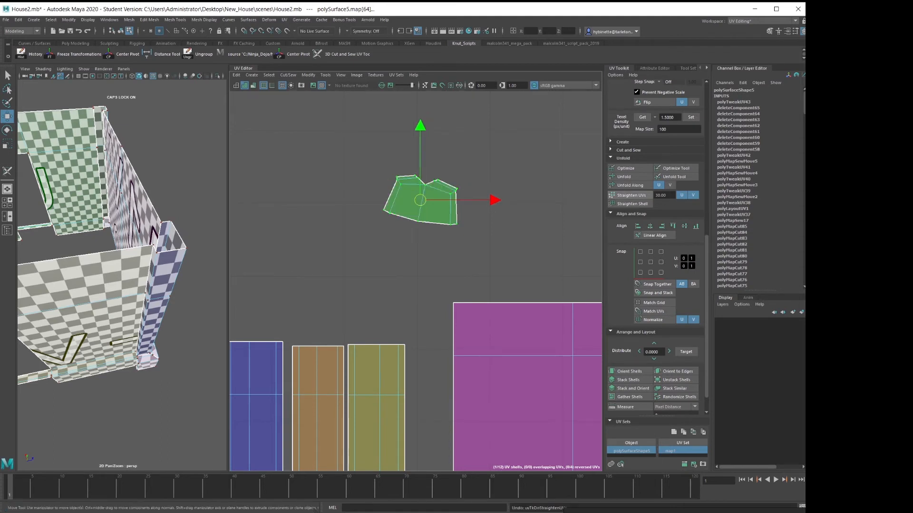
# Select the lower border edges of the small notched green shell and orient the shell to them
pyautogui.rightClick(418, 213)
pyautogui.moveTo(418, 212); pyautogui.dragTo(461, 198, button='right')
pyautogui.click(450, 217)
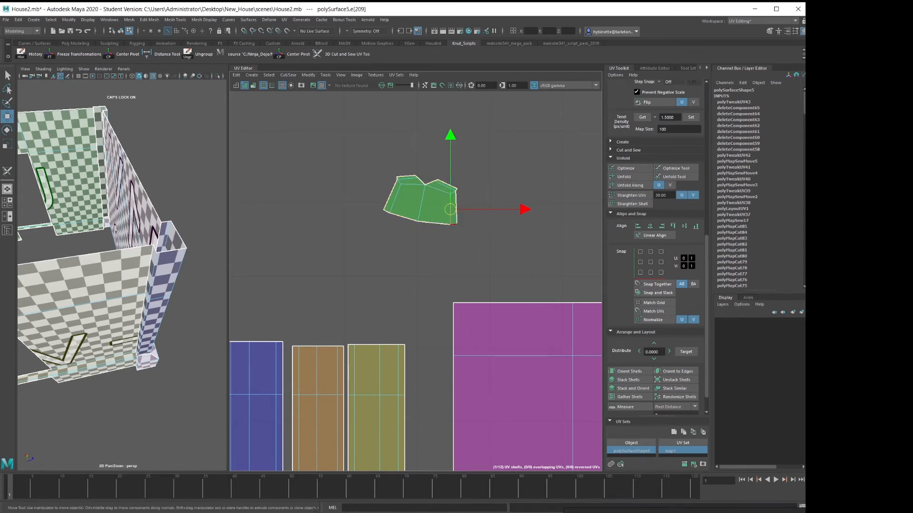
pyautogui.rightClick(459, 223)
pyautogui.moveTo(441, 217); pyautogui.dragTo(455, 206, button='right')
pyautogui.press('w')
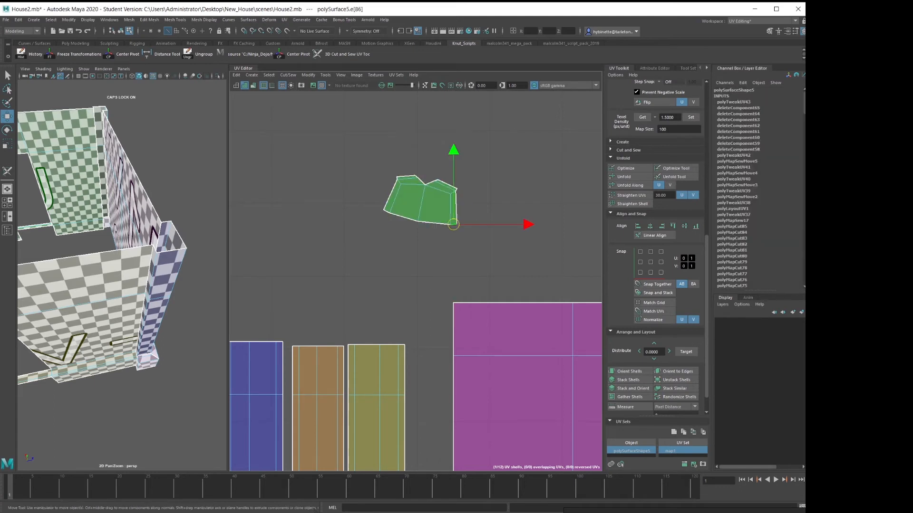
pyautogui.keyDown('shift'); pyautogui.doubleClick(387, 212); pyautogui.keyUp('shift')
pyautogui.keyDown('shift'); pyautogui.moveTo(406, 250); pyautogui.dragTo(385, 241, button='right'); pyautogui.keyUp('shift')
pyautogui.press('e')
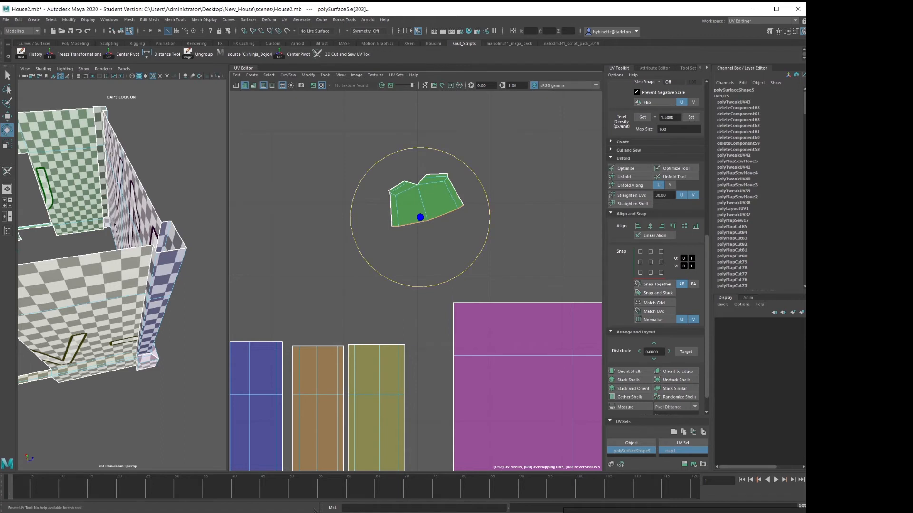
pyautogui.moveTo(479, 178); pyautogui.dragTo(486, 194)
pyautogui.hotkey('ctrl', 'z')
# Try to straighten the full set of UVs on the small notched green shell at an angle of 30, then undo it
pyautogui.moveTo(425, 198); pyautogui.dragTo(394, 187, button='right')
pyautogui.moveTo(461, 205); pyautogui.dragTo(446, 204, button='right')
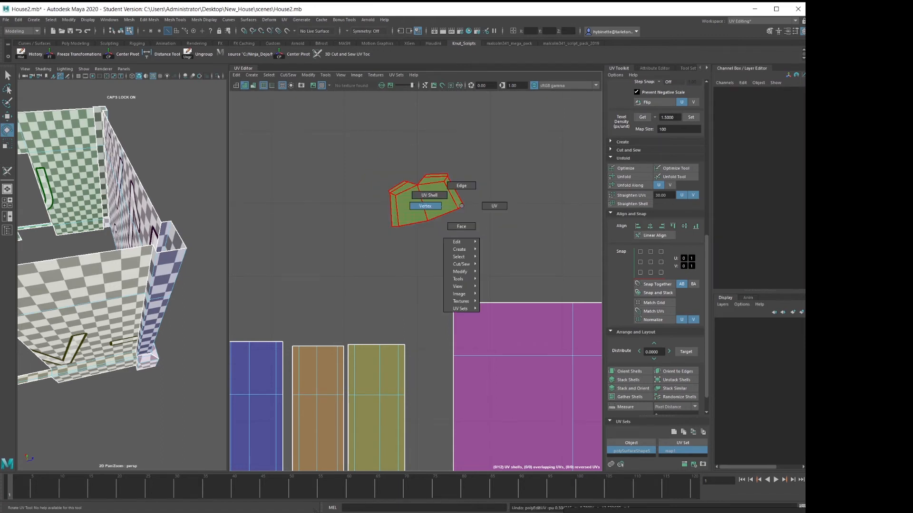
pyautogui.moveTo(506, 196); pyautogui.dragTo(504, 200, button='right')
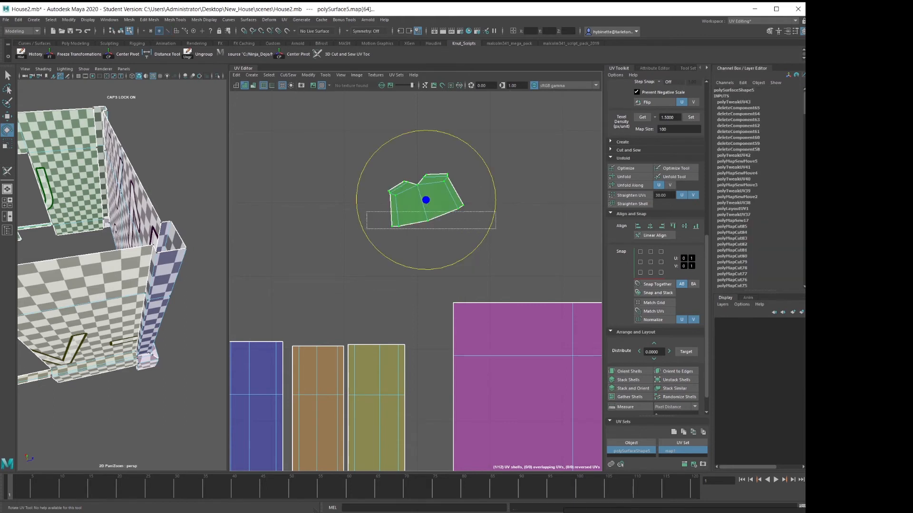
pyautogui.moveTo(496, 203); pyautogui.dragTo(359, 229)
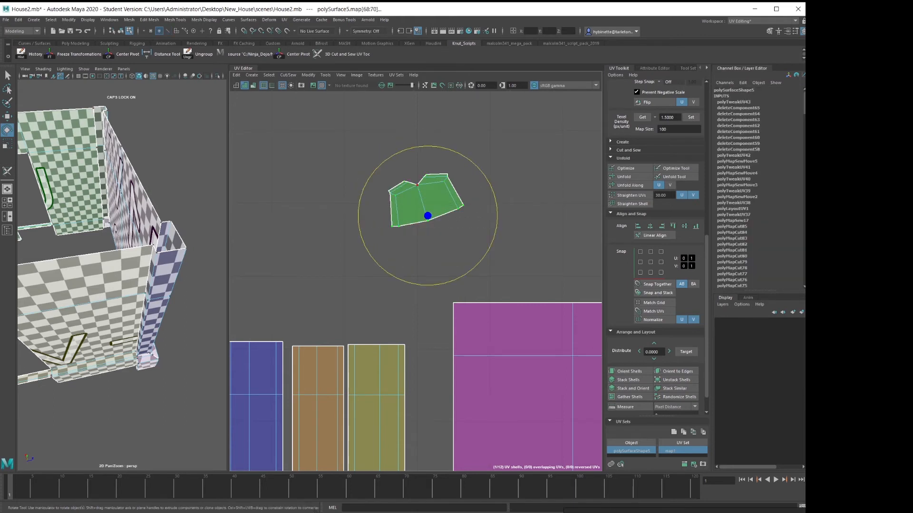
pyautogui.moveTo(349, 158); pyautogui.dragTo(489, 276)
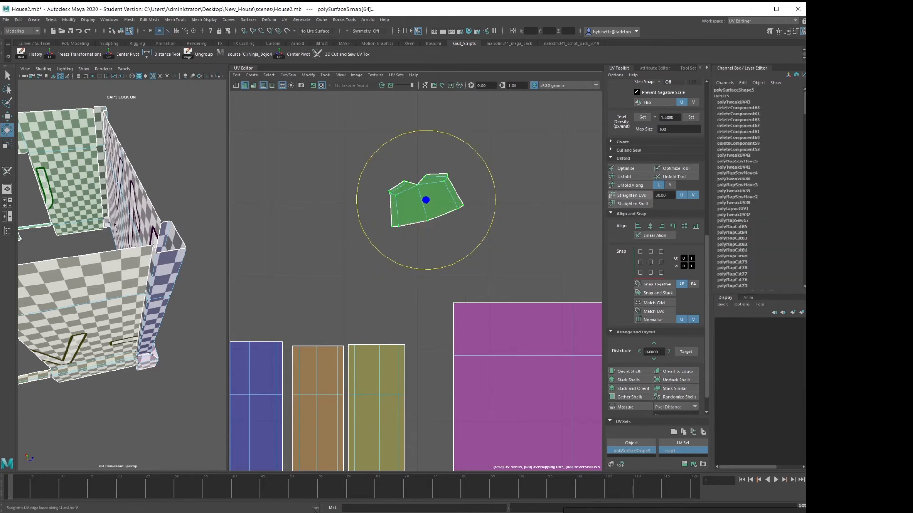
pyautogui.click(631, 195)
pyautogui.hotkey('ctrl', 'z')
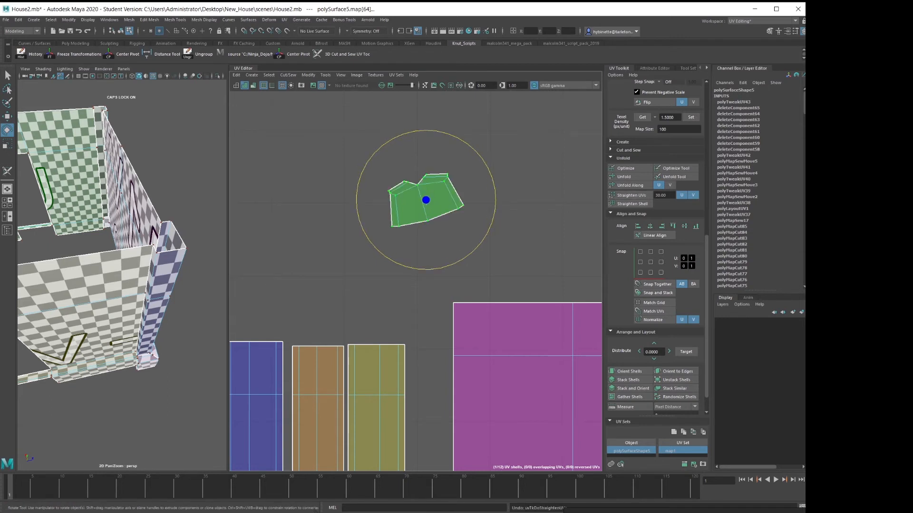
# Rotate the small notched green shell until its base is roughly level and move it just above the green and blue strips
pyautogui.moveTo(492, 178); pyautogui.dragTo(495, 199)
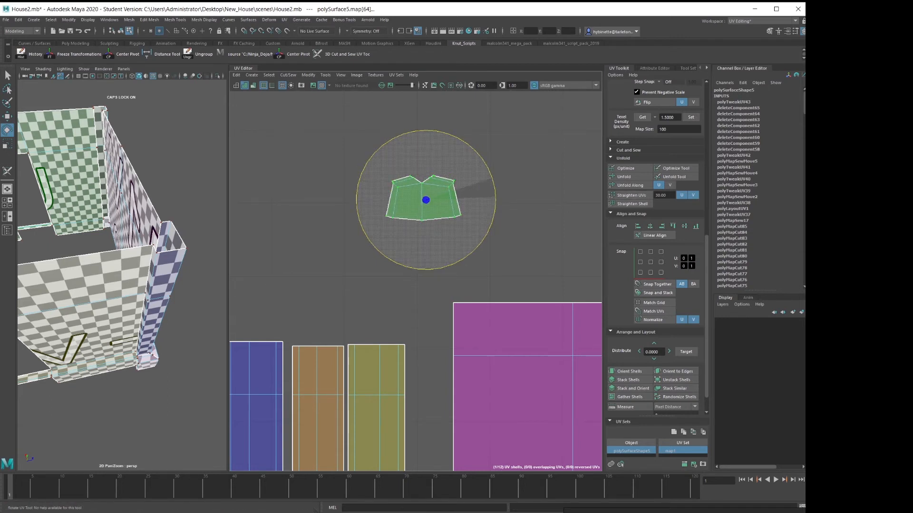
pyautogui.press('w')
pyautogui.scroll(-5, 473, 215)
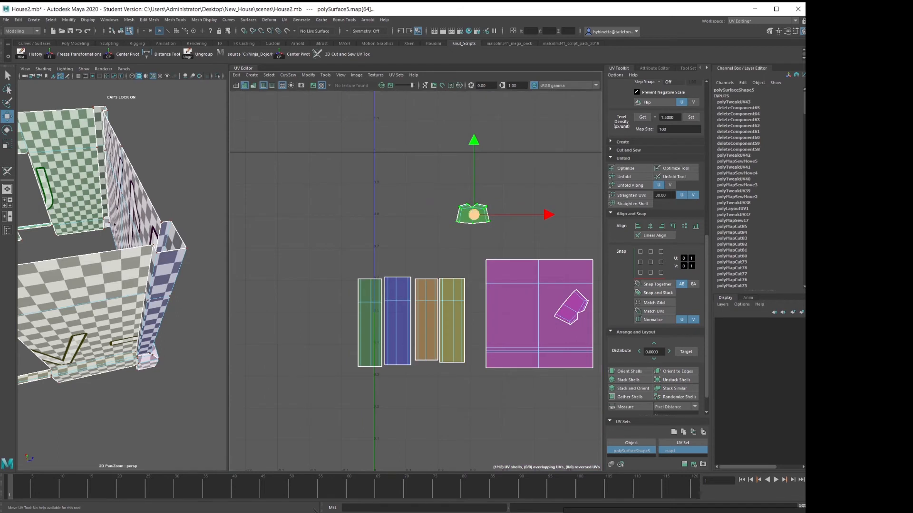
pyautogui.moveTo(474, 214); pyautogui.dragTo(403, 237)
pyautogui.keyDown('alt'); pyautogui.moveTo(403, 237); pyautogui.dragTo(252, 142, button='middle'); pyautogui.keyUp('alt')
pyautogui.scroll(-2, 252, 142)
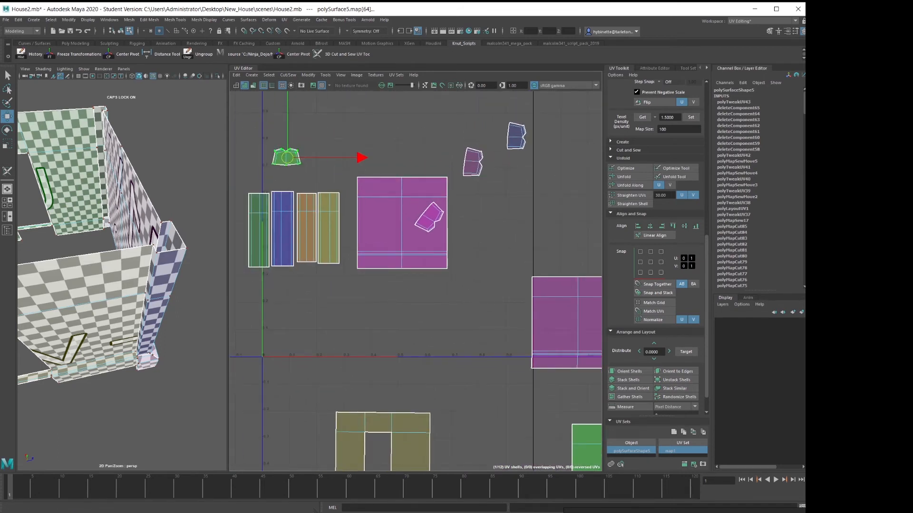
# Rotate the notched purple shell counterclockwise until its notch faces up and place it beside the notched green shell
pyautogui.rightClick(287, 157)
pyautogui.moveTo(294, 159); pyautogui.dragTo(270, 144, button='right')
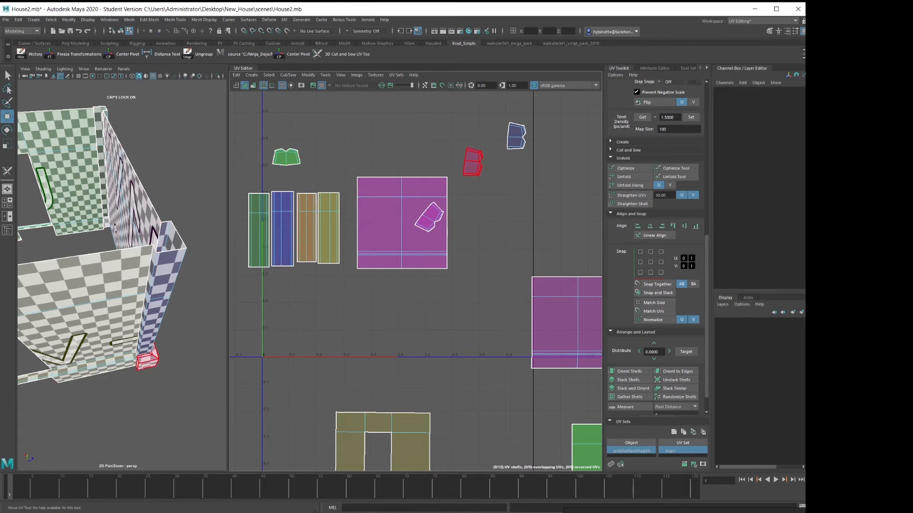
pyautogui.click(473, 161)
pyautogui.press('e')
pyautogui.moveTo(533, 129); pyautogui.dragTo(435, 104)
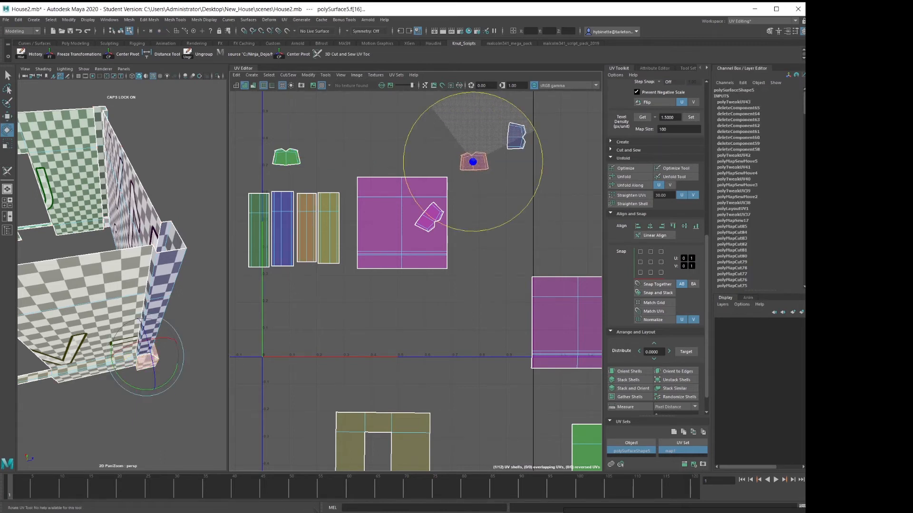
pyautogui.press('w')
pyautogui.moveTo(473, 161); pyautogui.dragTo(319, 156)
# Rotate the notched blue shell a quarter turn counterclockwise and place it beside the notched purple shell
pyautogui.click(515, 136)
pyautogui.press('r')
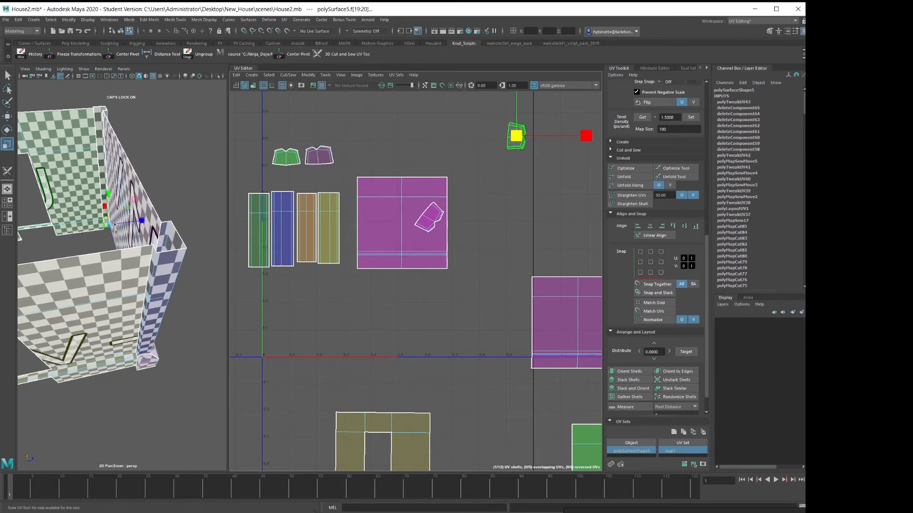
pyautogui.press('e')
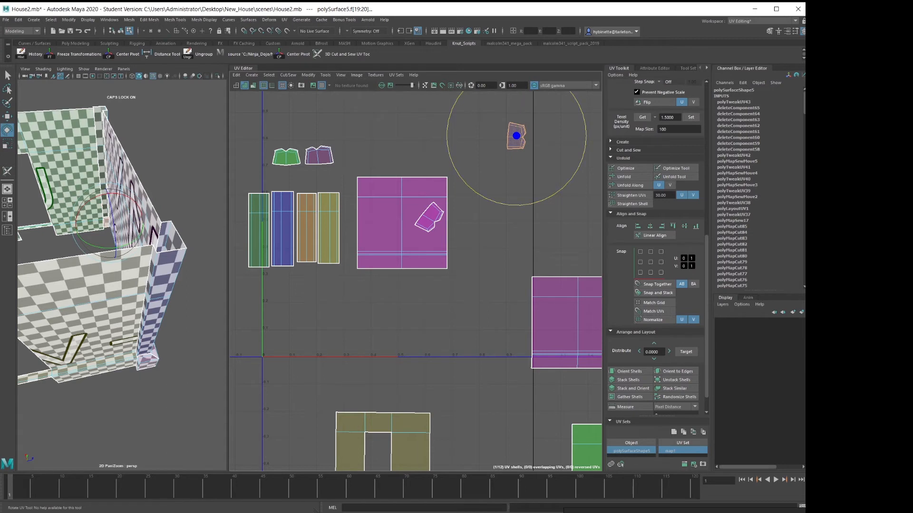
pyautogui.moveTo(586, 129); pyautogui.dragTo(515, 76)
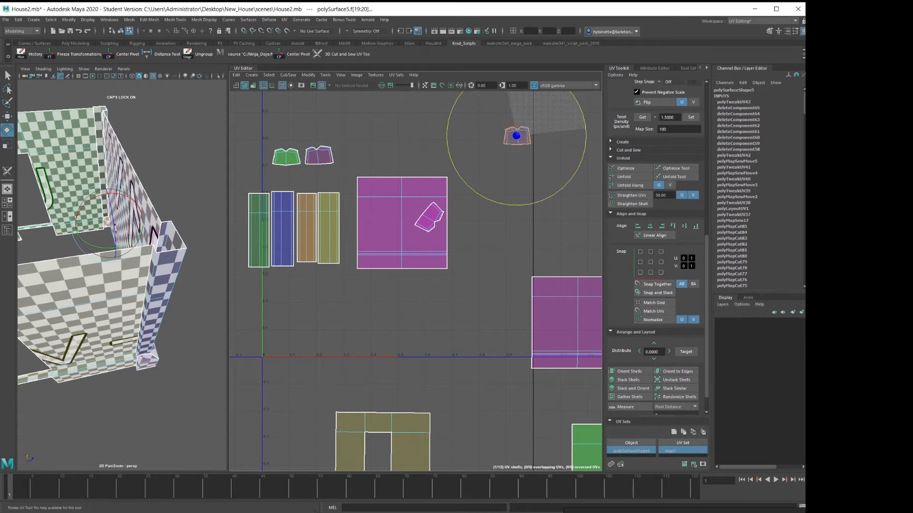
pyautogui.press('w')
pyautogui.moveTo(515, 135); pyautogui.dragTo(350, 155)
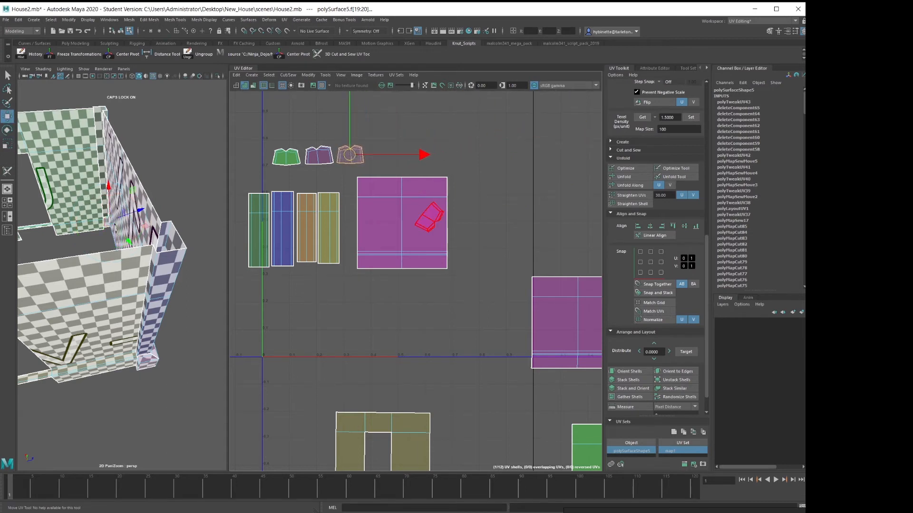
# Rotate the notched magenta shell upright and move it off the wall shell to the end of the notched row
pyautogui.click(429, 218)
pyautogui.press('e')
pyautogui.moveTo(492, 186); pyautogui.dragTo(382, 166)
pyautogui.press('w')
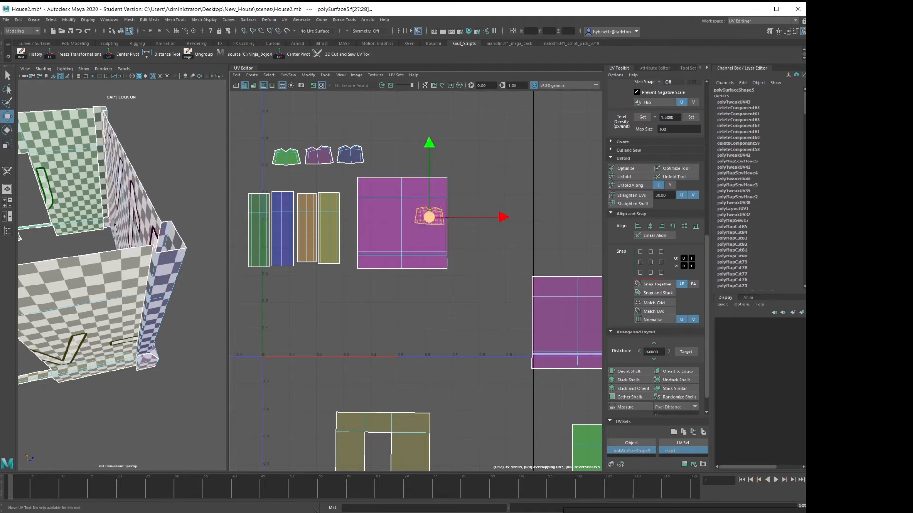
pyautogui.moveTo(429, 218); pyautogui.dragTo(381, 157)
# Select the green, blue, orange and olive strip shells and align them along their bottom edges
pyautogui.scroll(-1, 471, 170)
pyautogui.scroll(-1, 537, 190)
pyautogui.keyDown('alt'); pyautogui.moveTo(538, 191); pyautogui.dragTo(490, 197, button='middle'); pyautogui.keyUp('alt')
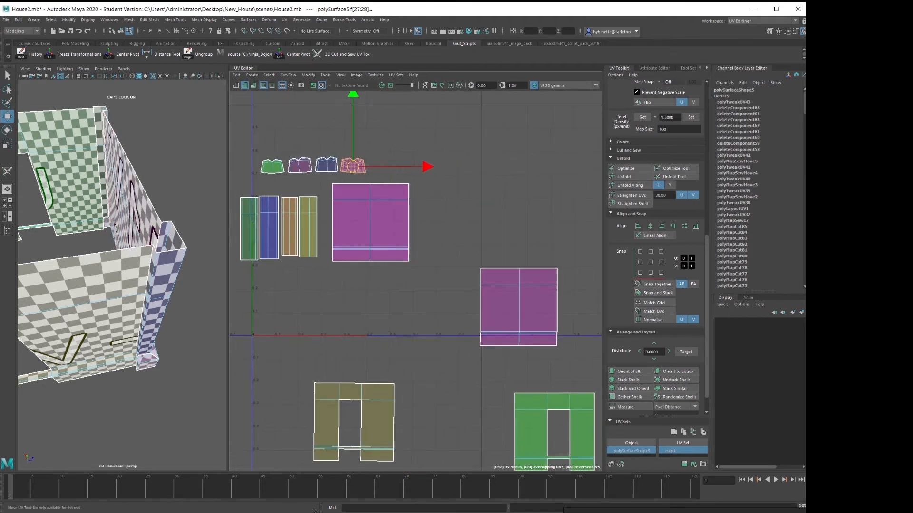
pyautogui.scroll(-5, 490, 197)
pyautogui.keyDown('alt'); pyautogui.moveTo(525, 327); pyautogui.dragTo(478, 354, button='middle'); pyautogui.keyUp('alt')
pyautogui.scroll(-4, 428, 375)
pyautogui.scroll(9, 366, 285)
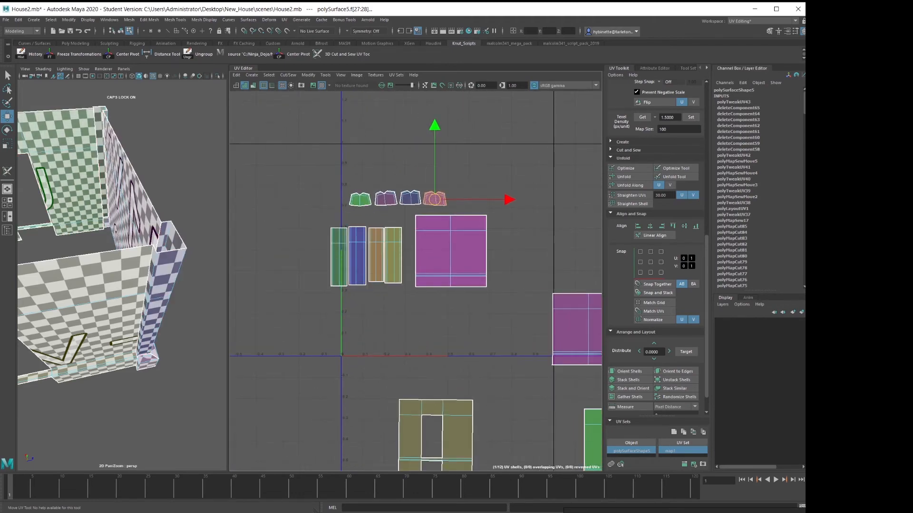
pyautogui.scroll(4, 345, 277)
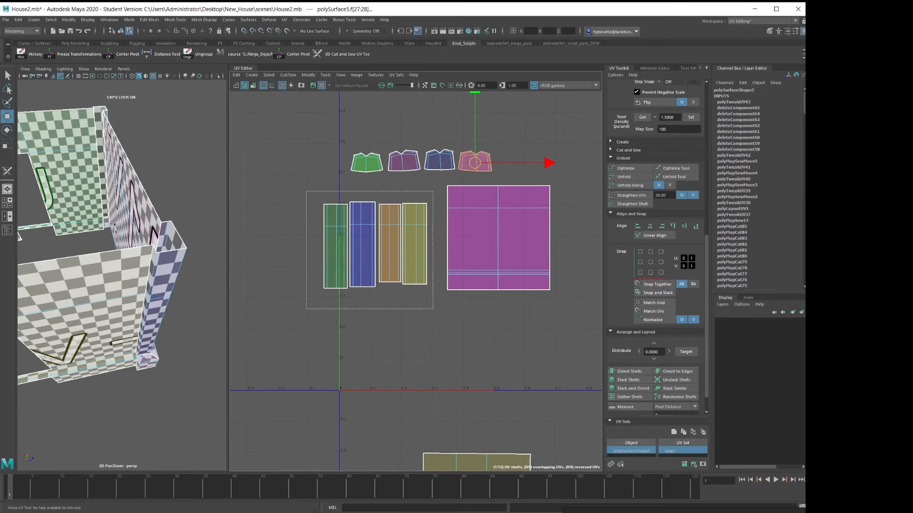
pyautogui.moveTo(433, 309); pyautogui.dragTo(433, 309)
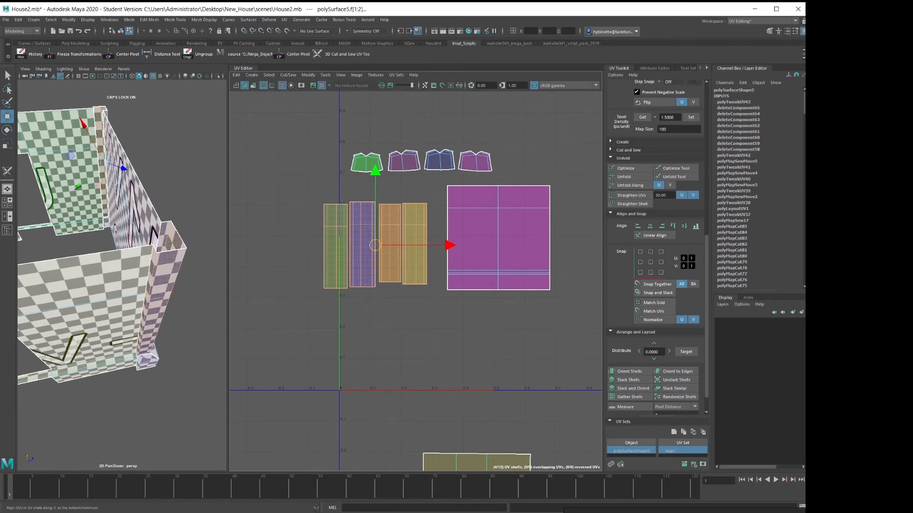
pyautogui.click(696, 227)
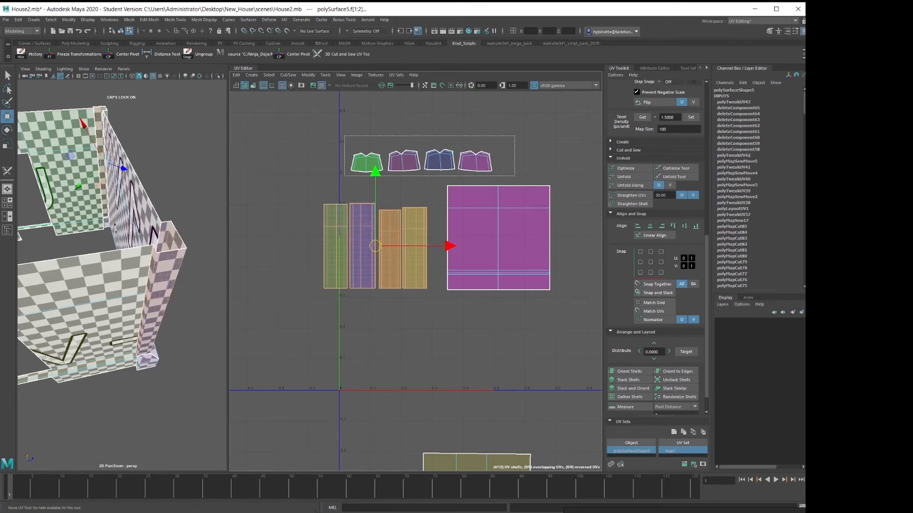
# Align the four notched shells along their bottom edges and move the row down onto the U axis, starting at the origin
pyautogui.moveTo(514, 175); pyautogui.dragTo(519, 176)
pyautogui.click(695, 226)
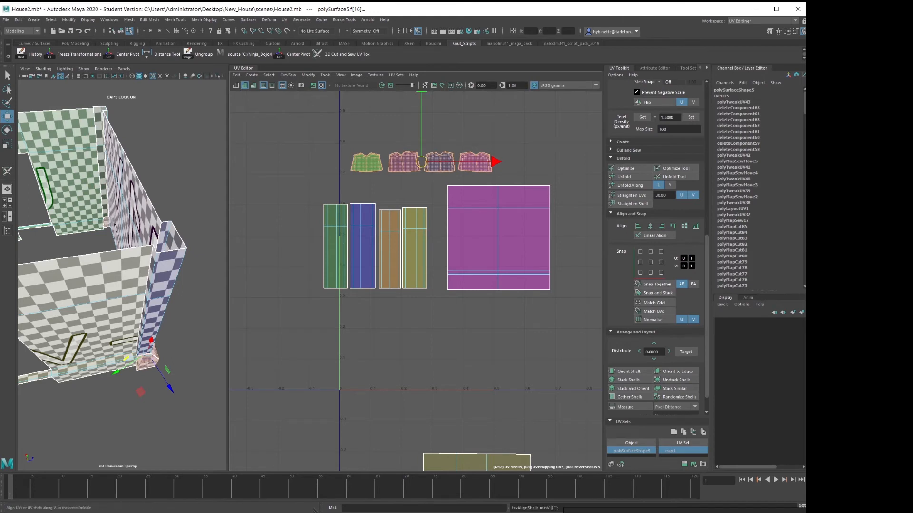
pyautogui.keyDown('alt'); pyautogui.moveTo(409, 164); pyautogui.dragTo(394, 225, button='middle'); pyautogui.keyUp('alt')
pyautogui.moveTo(407, 222); pyautogui.dragTo(394, 441)
# Move the large magenta wall shell and the blue, orange and olive strips well away from the green strip
pyautogui.keyDown('alt'); pyautogui.moveTo(497, 309); pyautogui.dragTo(418, 204, button='middle'); pyautogui.keyUp('alt')
pyautogui.moveTo(402, 193); pyautogui.dragTo(476, 206)
pyautogui.moveTo(404, 193); pyautogui.dragTo(579, 173)
pyautogui.keyDown('alt'); pyautogui.moveTo(368, 235); pyautogui.dragTo(466, 237, button='middle'); pyautogui.keyUp('alt')
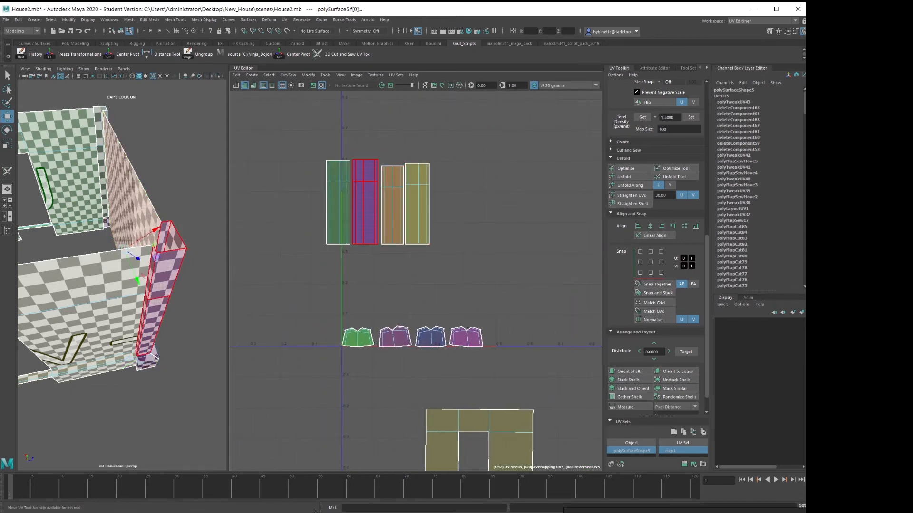
pyautogui.moveTo(357, 186); pyautogui.dragTo(519, 203)
pyautogui.keyDown('alt'); pyautogui.moveTo(519, 203); pyautogui.dragTo(558, 188, button='middle'); pyautogui.keyUp('alt')
pyautogui.scroll(3, 371, 229)
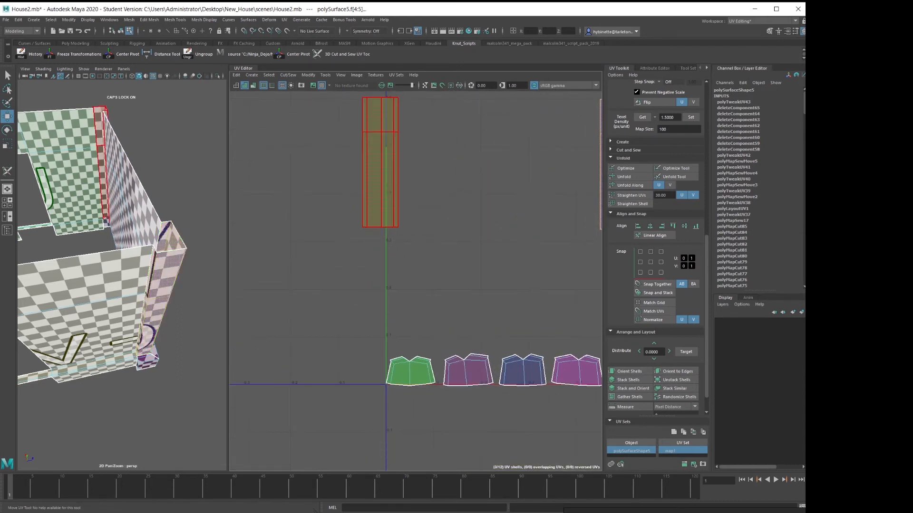
# Move the green strip above the row of notched shells and select its lower border edge to check its seam
pyautogui.click(381, 163)
pyautogui.moveTo(380, 162); pyautogui.dragTo(434, 222)
pyautogui.moveTo(416, 306); pyautogui.dragTo(417, 286, button='right')
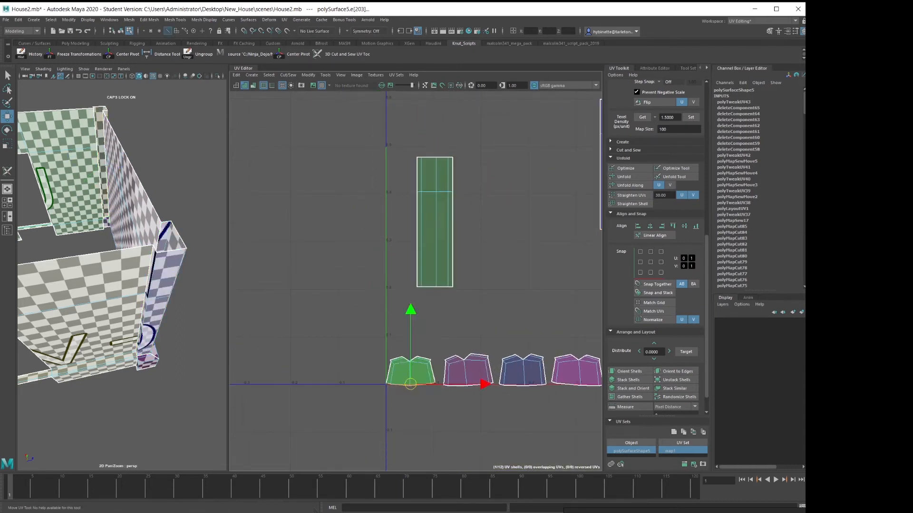
pyautogui.click(428, 287)
pyautogui.keyDown('alt'); pyautogui.moveTo(428, 288); pyautogui.dragTo(363, 254, button='middle'); pyautogui.keyUp('alt')
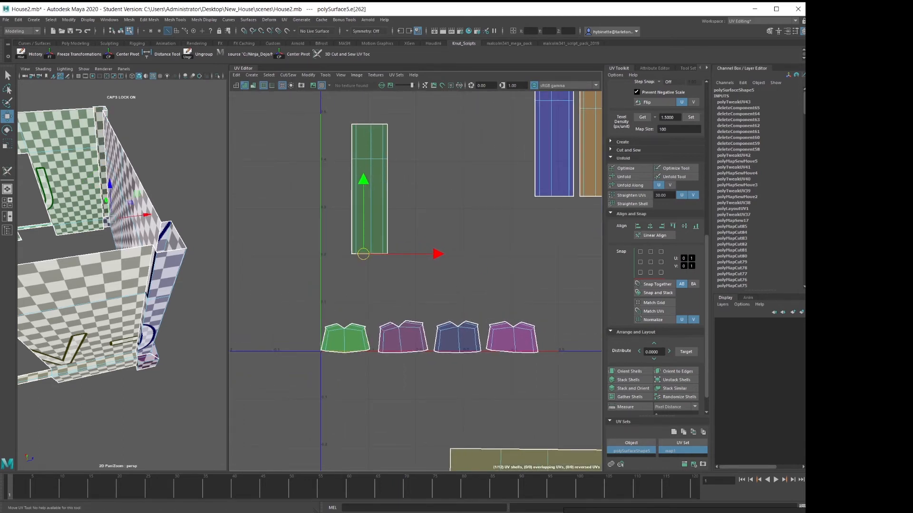
# Examine in the 3D view which notched shells share seams with the lower border edges of the strips
pyautogui.click(253, 86)
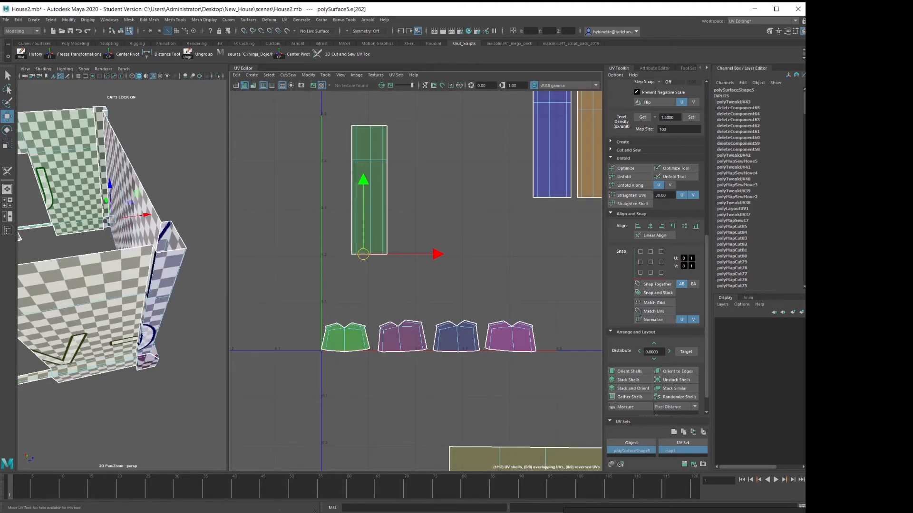
pyautogui.click(418, 285)
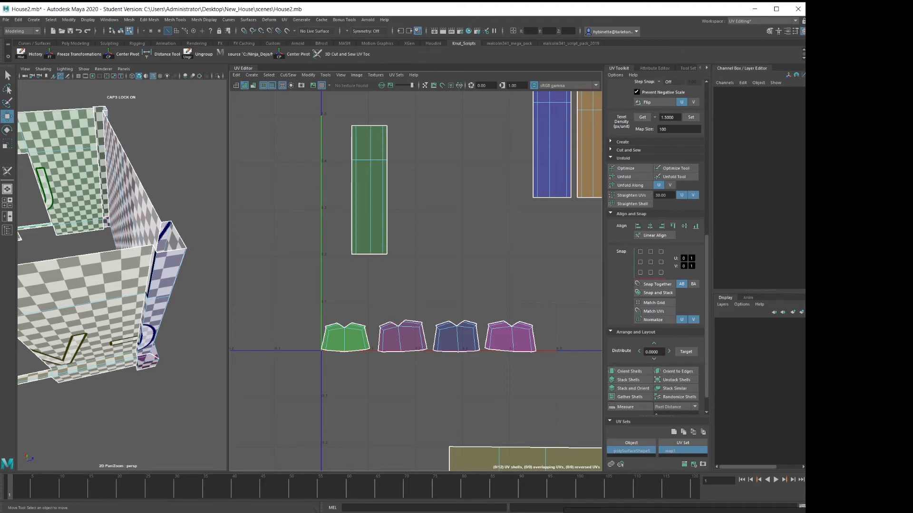
pyautogui.keyDown('alt'); pyautogui.moveTo(133, 385); pyautogui.dragTo(139, 362); pyautogui.keyUp('alt')
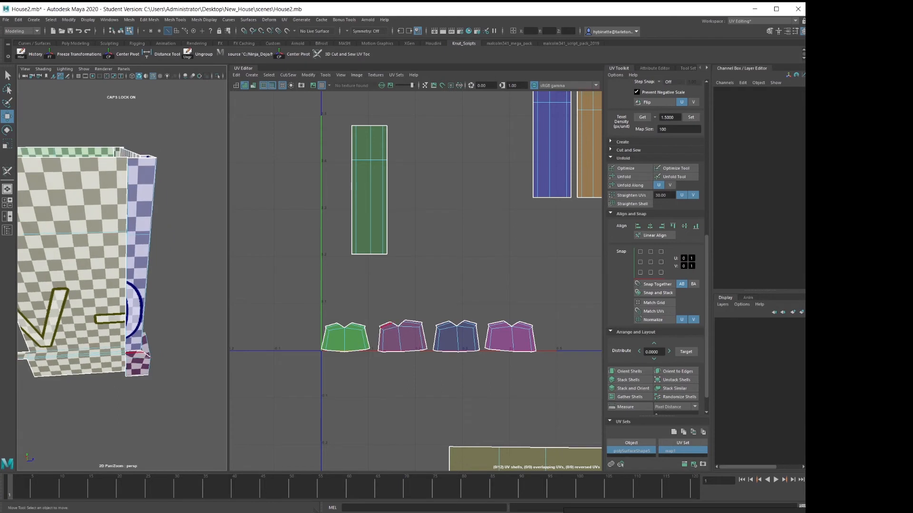
pyautogui.scroll(2, 346, 288)
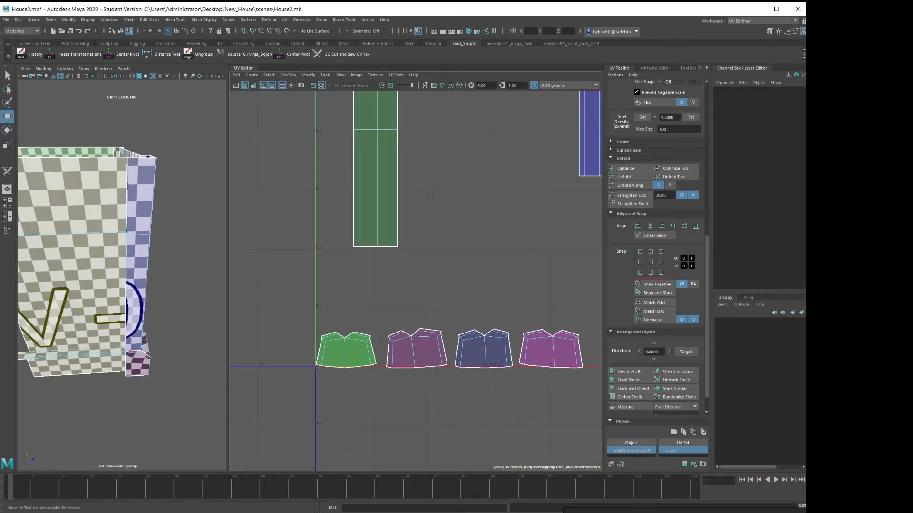
pyautogui.keyDown('alt'); pyautogui.moveTo(555, 227); pyautogui.dragTo(441, 303, button='middle'); pyautogui.keyUp('alt')
pyautogui.scroll(-3, 440, 303)
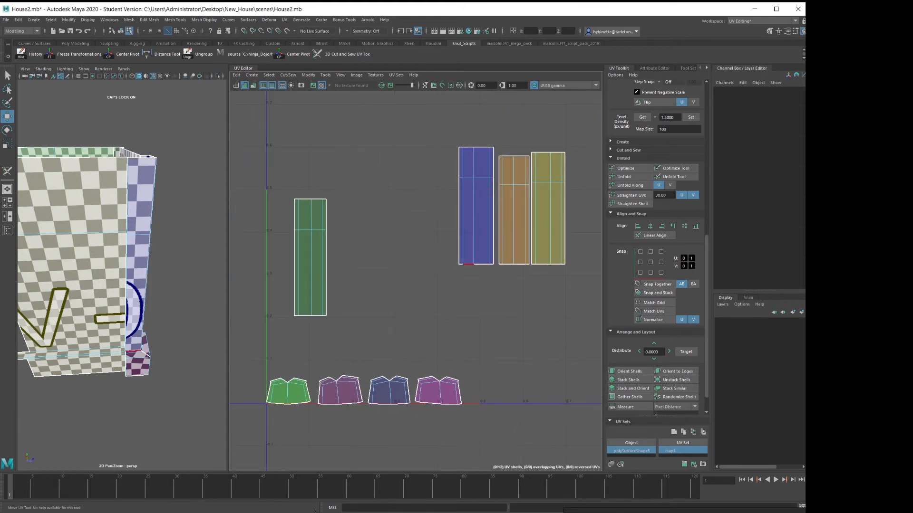
pyautogui.click(468, 264)
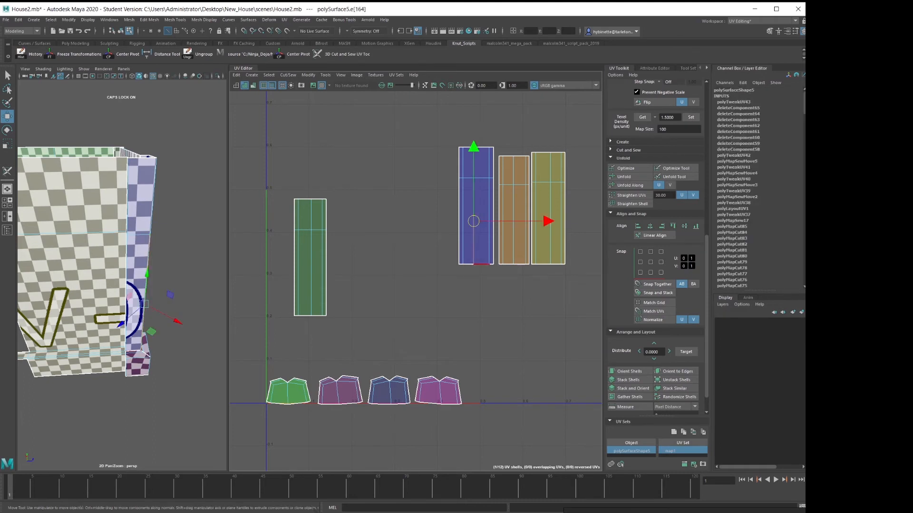
pyautogui.keyDown('alt'); pyautogui.moveTo(587, 285); pyautogui.dragTo(420, 282, button='middle'); pyautogui.keyUp('alt')
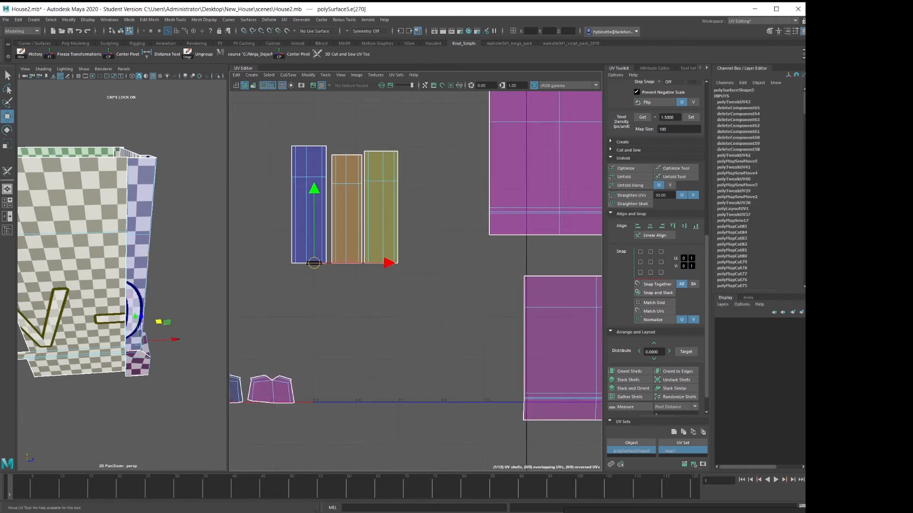
# Place the green strip shell directly above the notched green shell, just beside the V axis
pyautogui.keyDown('alt'); pyautogui.moveTo(486, 284); pyautogui.dragTo(401, 284, button='right'); pyautogui.keyUp('alt')
pyautogui.keyDown('alt'); pyautogui.moveTo(402, 284); pyautogui.dragTo(378, 244, button='middle'); pyautogui.keyUp('alt')
pyautogui.keyDown('alt'); pyautogui.moveTo(348, 249); pyautogui.dragTo(310, 229, button='right'); pyautogui.keyUp('alt')
pyautogui.rightClick(341, 240)
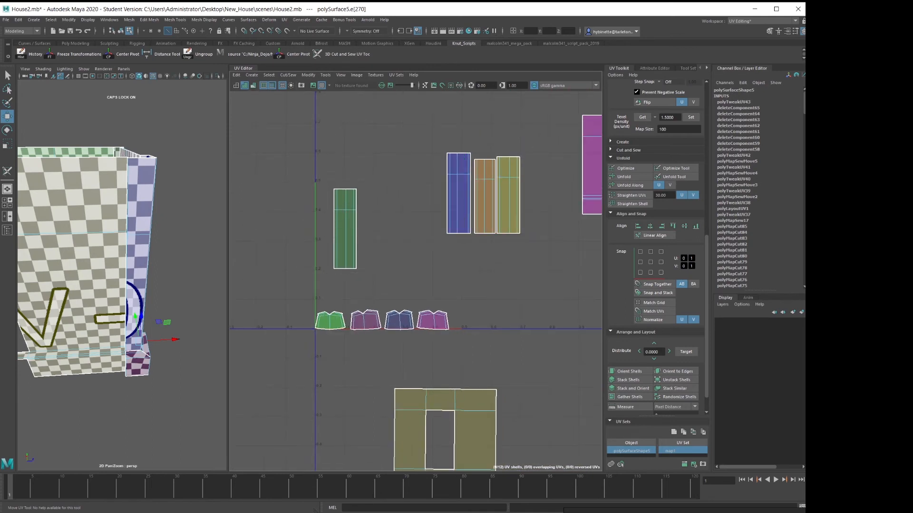
pyautogui.click(346, 229)
pyautogui.moveTo(345, 229); pyautogui.dragTo(329, 268)
# Move the notched green shell out from under the green strip into the empty space above the notched row
pyautogui.click(365, 320)
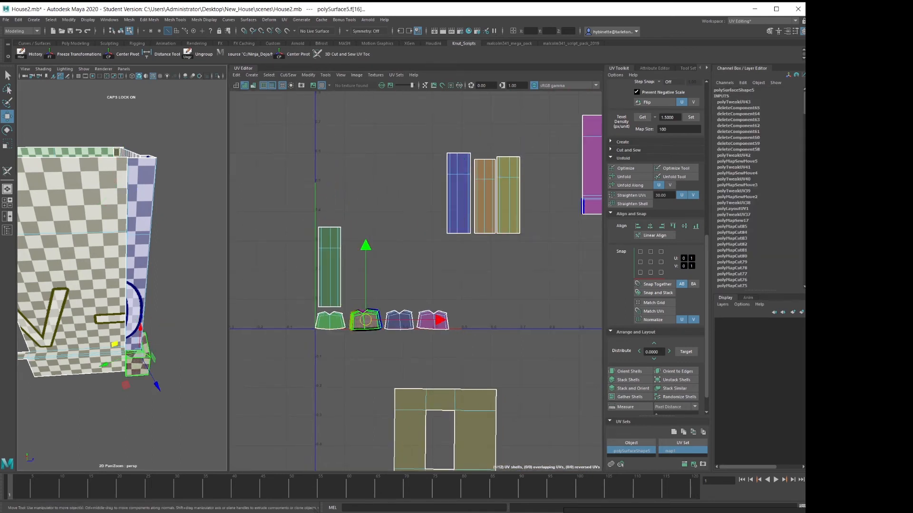
pyautogui.click(329, 320)
pyautogui.moveTo(329, 320); pyautogui.dragTo(424, 265)
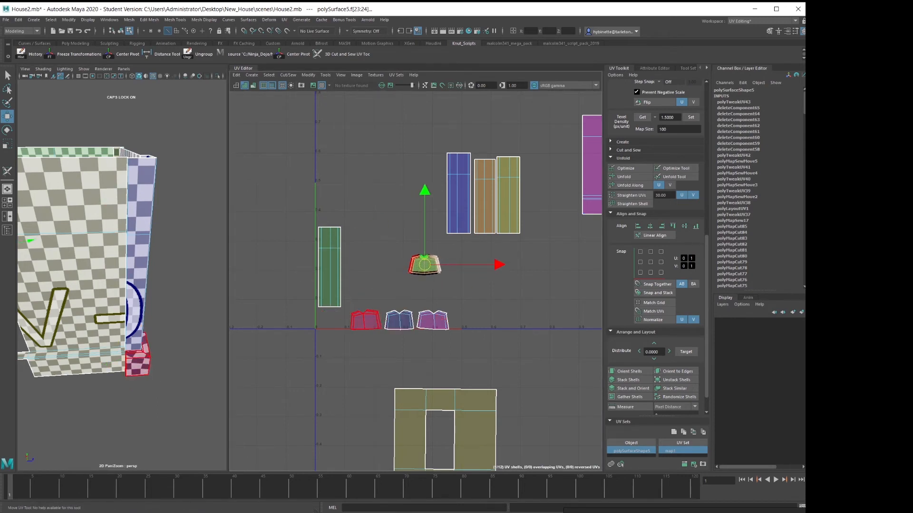
# Move the leftmost notched shell beneath the green strip, right beside the V axis
pyautogui.click(365, 320)
pyautogui.moveTo(365, 320); pyautogui.dragTo(333, 322)
pyautogui.scroll(3, 274, 309)
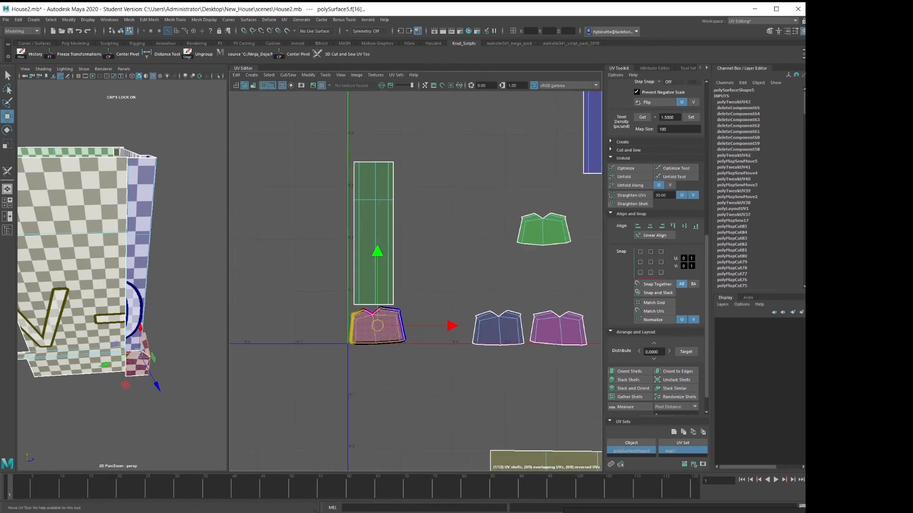
pyautogui.scroll(3, 354, 306)
# Rotate the purple notched shell to level its base, fit it just under the green strip, and centre the strip over it
pyautogui.press('e')
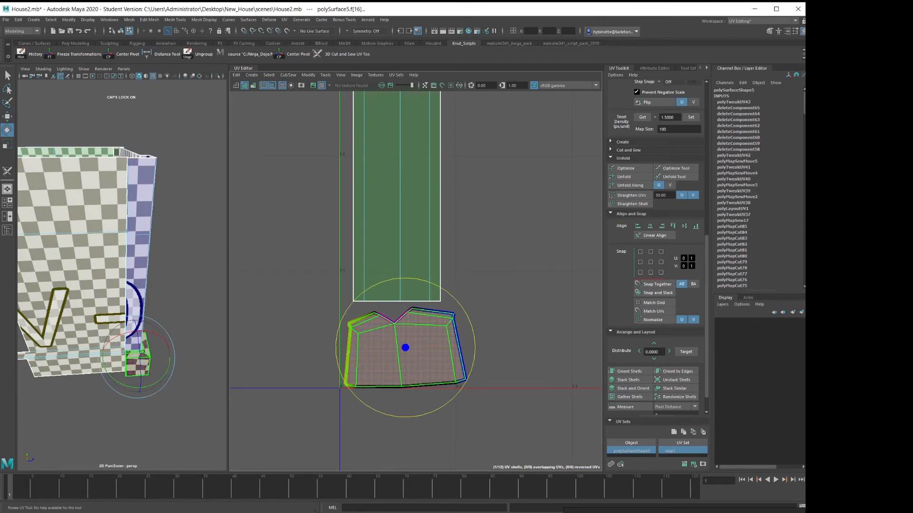
pyautogui.click(461, 312)
pyautogui.click(428, 340)
pyautogui.press('w')
pyautogui.moveTo(428, 339); pyautogui.dragTo(427, 333)
pyautogui.press('e')
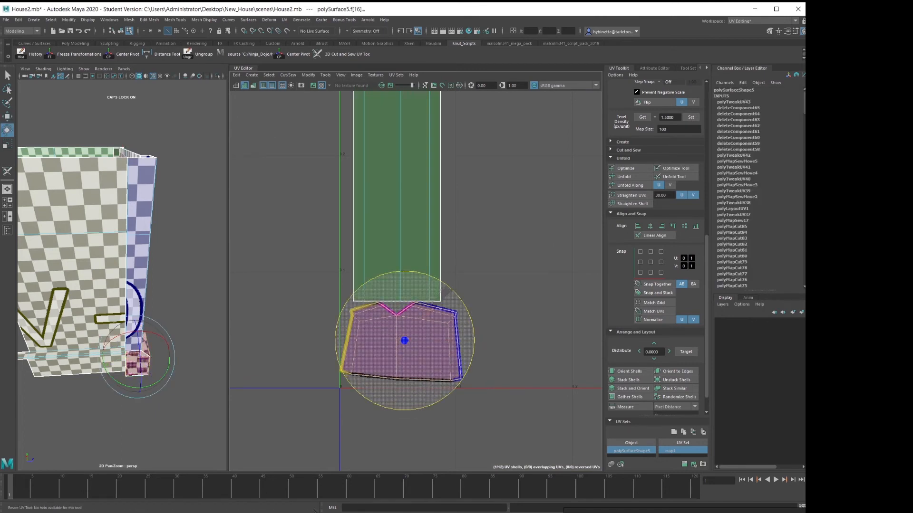
pyautogui.press('w')
pyautogui.click(410, 233)
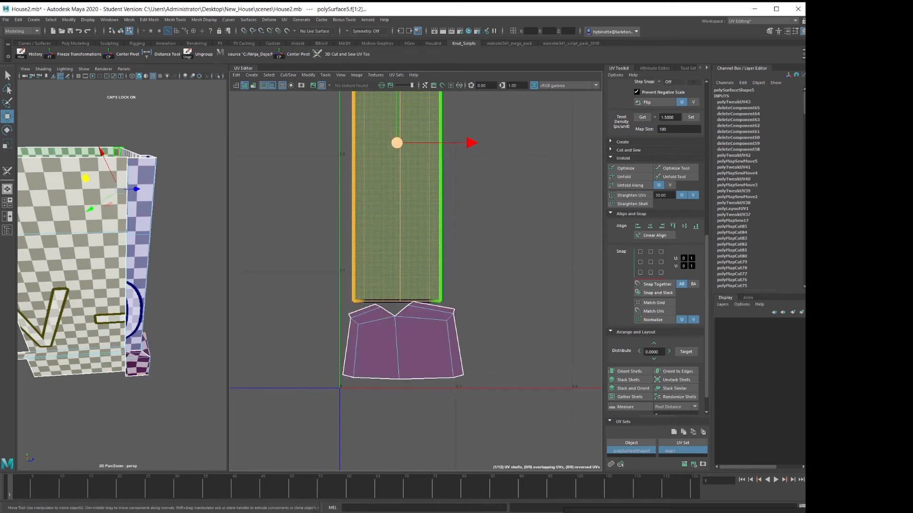
pyautogui.moveTo(398, 142); pyautogui.dragTo(402, 141)
# Pick the notched base piece at the green strip's post in the 3D view and move its blue UV shell beside the purple notched shell
pyautogui.scroll(-4, 402, 141)
pyautogui.keyDown('alt'); pyautogui.moveTo(402, 141); pyautogui.dragTo(368, 167, button='middle'); pyautogui.keyUp('alt')
pyautogui.keyDown('alt'); pyautogui.moveTo(156, 247); pyautogui.dragTo(81, 250); pyautogui.keyUp('alt')
pyautogui.keyDown('alt'); pyautogui.moveTo(81, 249); pyautogui.dragTo(71, 235, button='middle'); pyautogui.keyUp('alt')
pyautogui.keyDown('alt'); pyautogui.moveTo(190, 256); pyautogui.dragTo(52, 233, button='middle'); pyautogui.keyUp('alt')
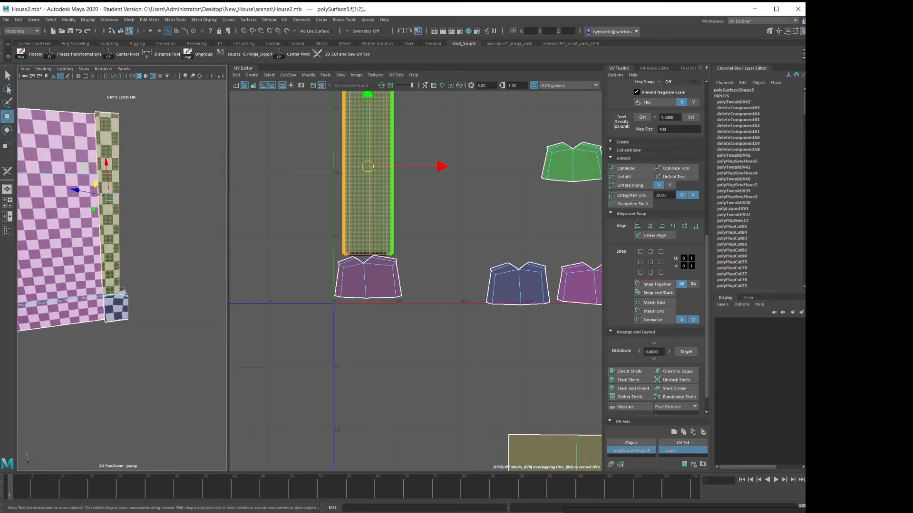
pyautogui.click(115, 309)
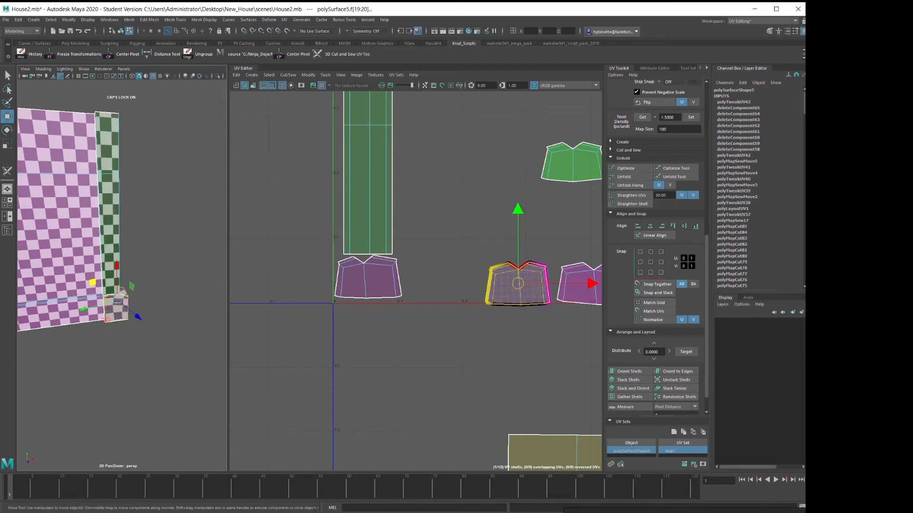
pyautogui.moveTo(518, 283); pyautogui.dragTo(443, 276)
# Move the green strip above the blue notched shell and place the blue strip above the purple notched shell
pyautogui.click(373, 212)
pyautogui.scroll(-4, 421, 228)
pyautogui.keyDown('alt'); pyautogui.moveTo(421, 228); pyautogui.dragTo(376, 339, button='middle'); pyautogui.keyUp('alt')
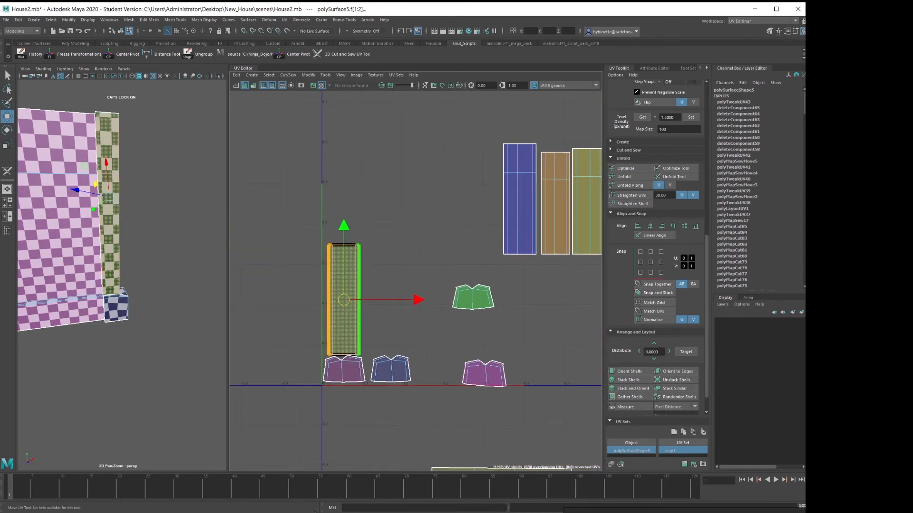
pyautogui.click(346, 373)
pyautogui.keyDown('alt'); pyautogui.moveTo(181, 286); pyautogui.dragTo(99, 280); pyautogui.keyUp('alt')
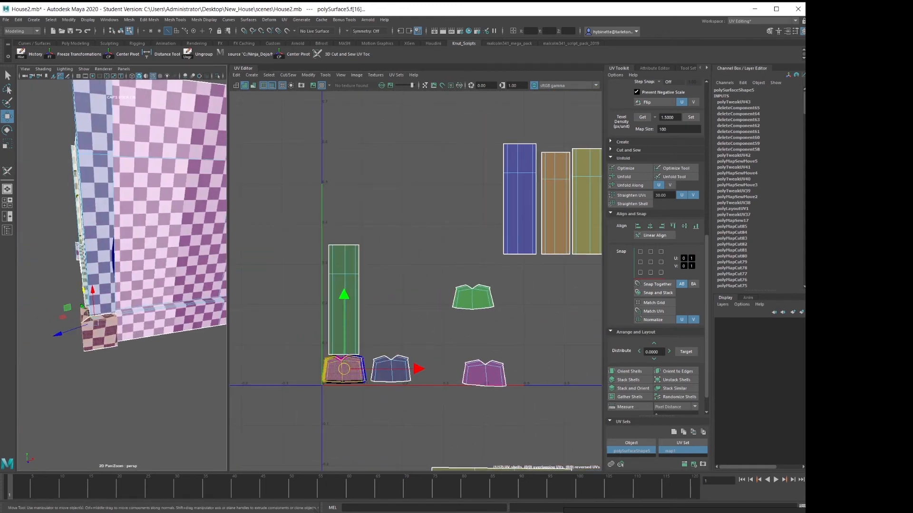
pyautogui.click(343, 299)
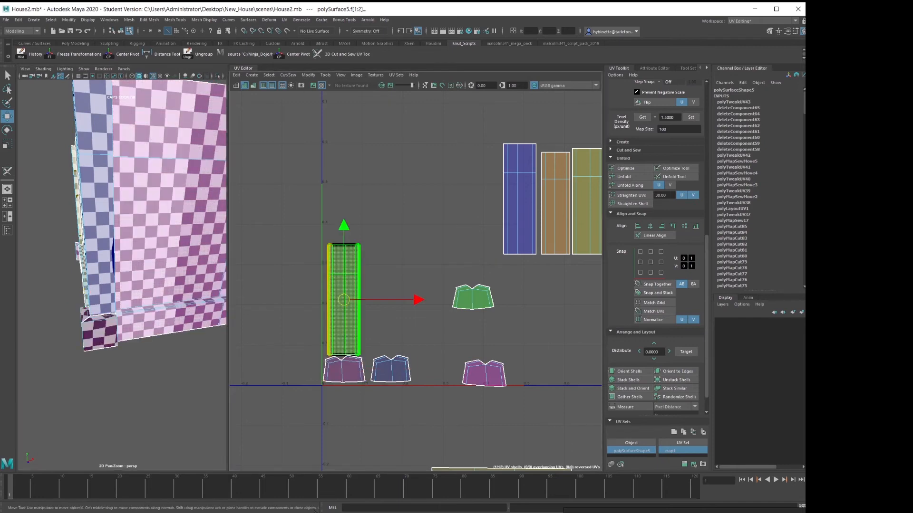
pyautogui.moveTo(343, 299); pyautogui.dragTo(390, 297)
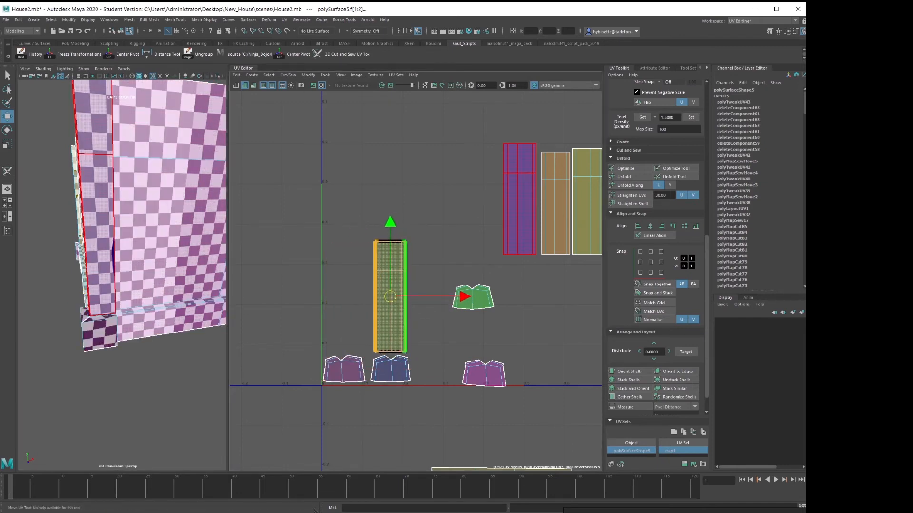
pyautogui.click(519, 199)
pyautogui.moveTo(520, 199); pyautogui.dragTo(344, 298)
# Shift the magenta notched shell out of the way and place the green notched shell third in the row, beside the blue one
pyautogui.click(472, 298)
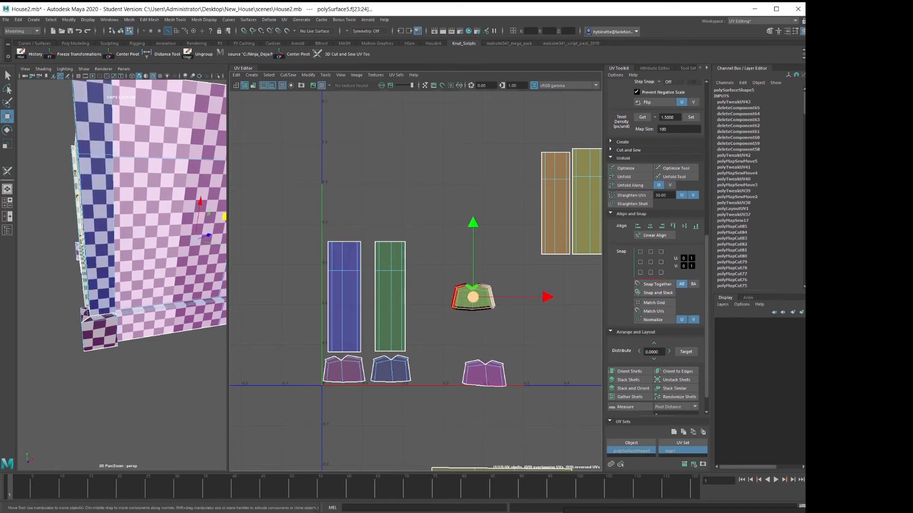
pyautogui.moveTo(472, 298); pyautogui.dragTo(471, 305)
pyautogui.keyDown('alt'); pyautogui.moveTo(191, 243); pyautogui.dragTo(114, 233); pyautogui.keyUp('alt')
pyautogui.click(78, 360)
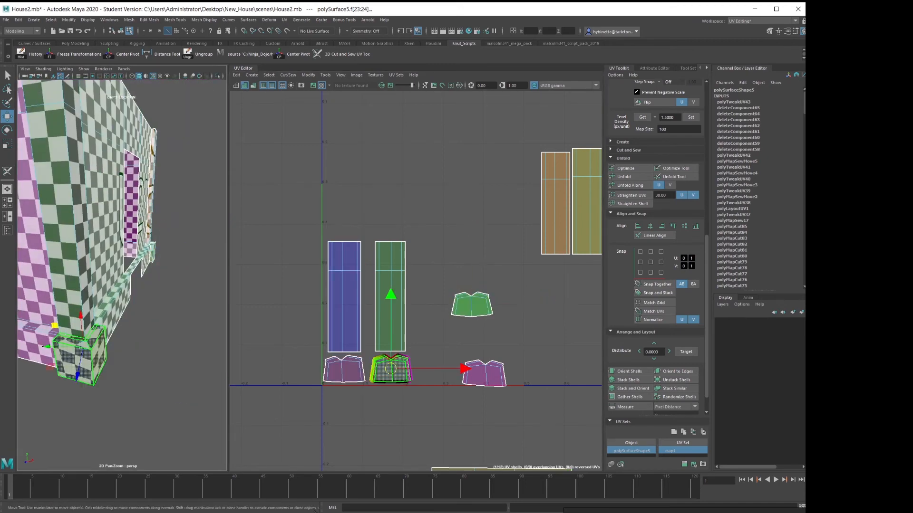
pyautogui.keyDown('alt'); pyautogui.moveTo(157, 347); pyautogui.dragTo(95, 340); pyautogui.keyUp('alt')
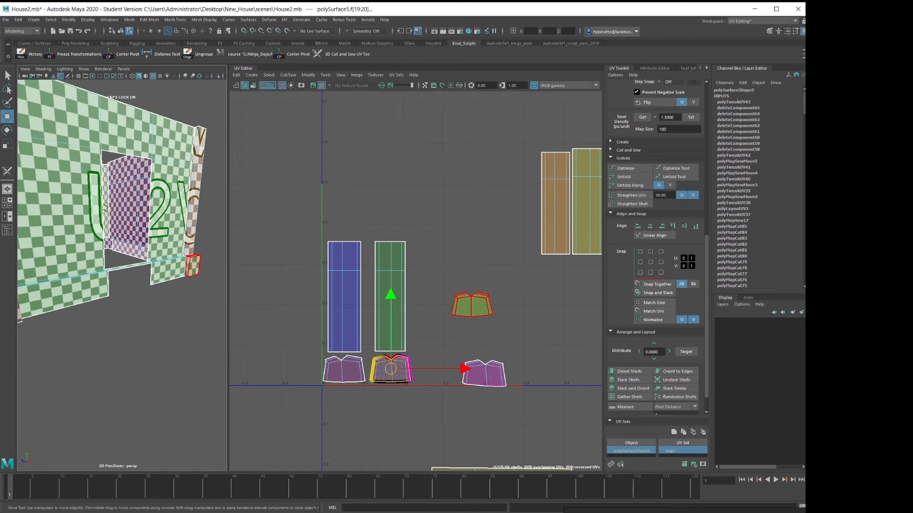
pyautogui.click(472, 304)
pyautogui.click(484, 373)
pyautogui.moveTo(484, 373); pyautogui.dragTo(583, 355)
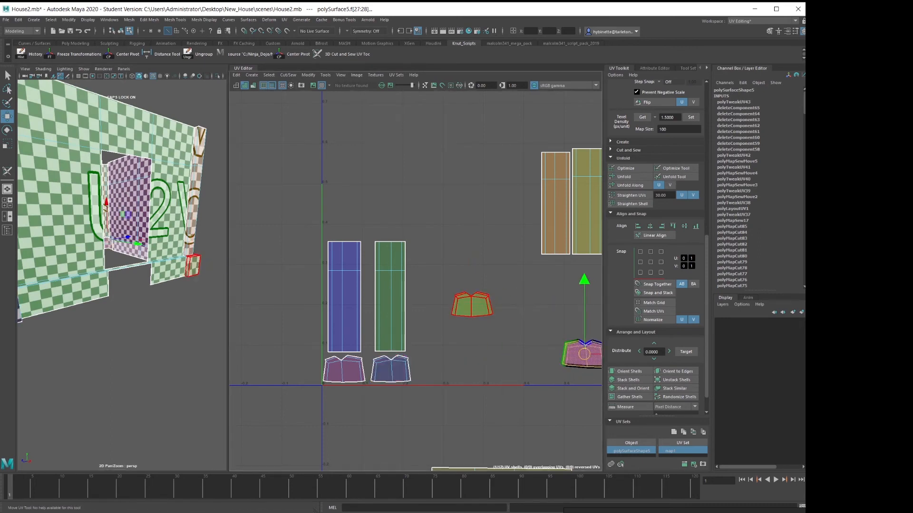
pyautogui.click(472, 305)
pyautogui.moveTo(473, 305); pyautogui.dragTo(438, 371)
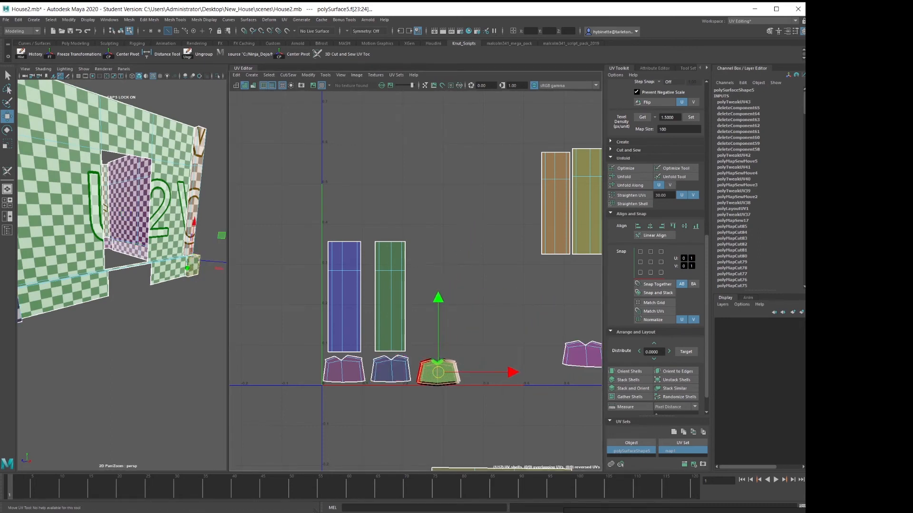
# Move the orange strip of the matching post directly above the green notched shell
pyautogui.click(195, 155)
pyautogui.moveTo(555, 203); pyautogui.dragTo(432, 300)
pyautogui.scroll(4, 444, 404)
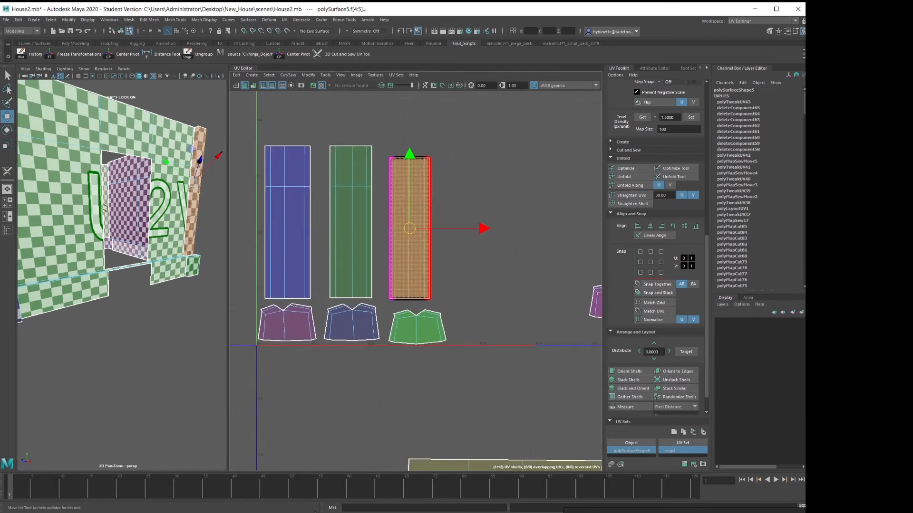
pyautogui.moveTo(420, 189); pyautogui.dragTo(417, 183)
# Nudge the green notched shell and the orange strip until they are centred on each other and evenly spaced in the row
pyautogui.click(432, 339)
pyautogui.moveTo(432, 339); pyautogui.dragTo(423, 337)
pyautogui.scroll(-2, 427, 334)
pyautogui.keyDown('alt'); pyautogui.moveTo(427, 334); pyautogui.dragTo(377, 368, button='middle'); pyautogui.keyUp('alt')
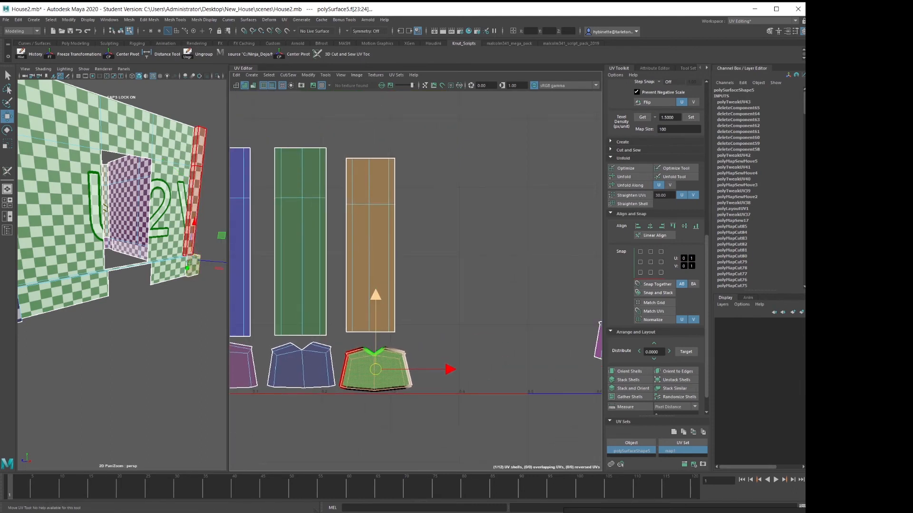
pyautogui.moveTo(377, 369); pyautogui.dragTo(381, 368)
pyautogui.keyDown('alt'); pyautogui.moveTo(370, 286); pyautogui.dragTo(457, 287, button='middle'); pyautogui.keyUp('alt')
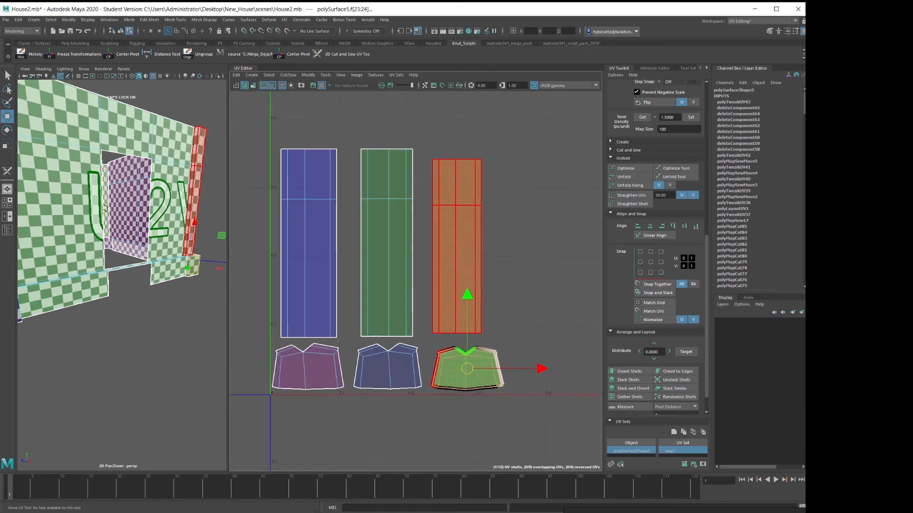
pyautogui.click(391, 295)
pyautogui.click(467, 369)
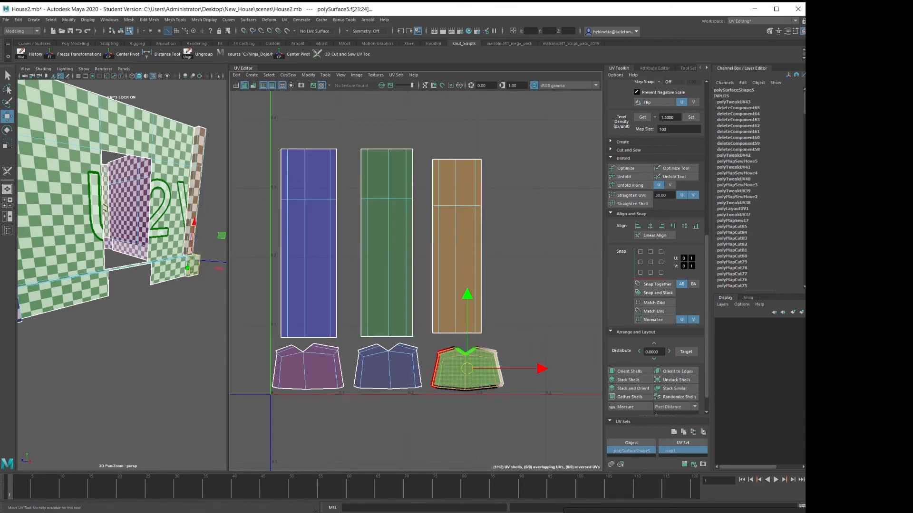
pyautogui.click(456, 247)
pyautogui.moveTo(457, 246); pyautogui.dragTo(466, 246)
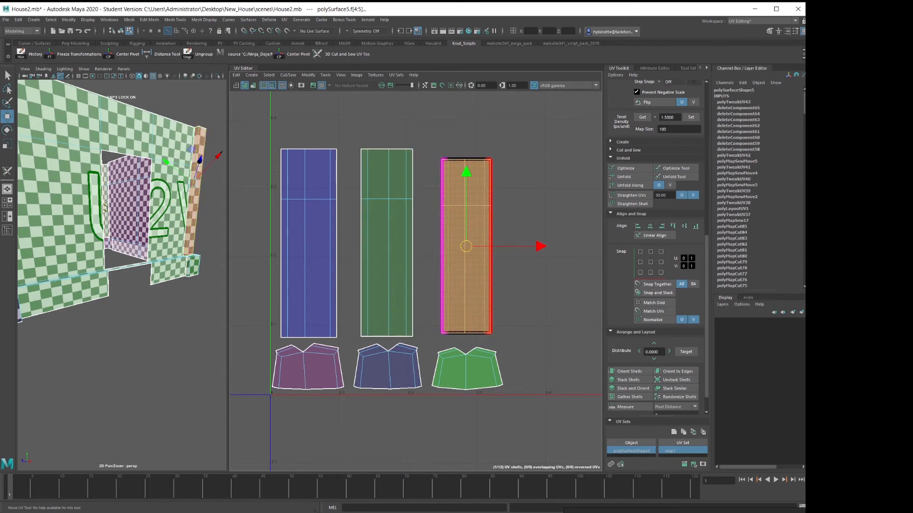
# Level the magenta notched shell and place it fourth in the row, beside the green notched shell
pyautogui.scroll(-3, 463, 278)
pyautogui.keyDown('alt'); pyautogui.moveTo(504, 276); pyautogui.dragTo(356, 297, button='middle'); pyautogui.keyUp('alt')
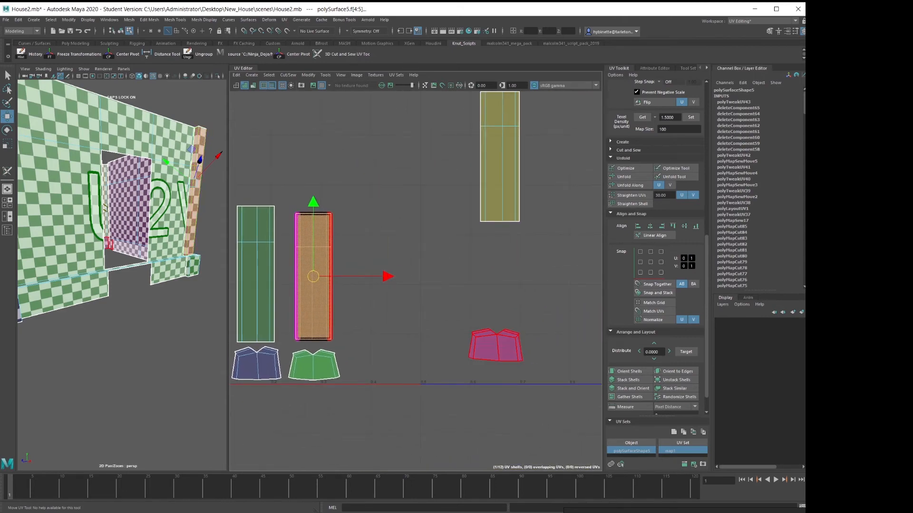
pyautogui.click(495, 346)
pyautogui.press('e')
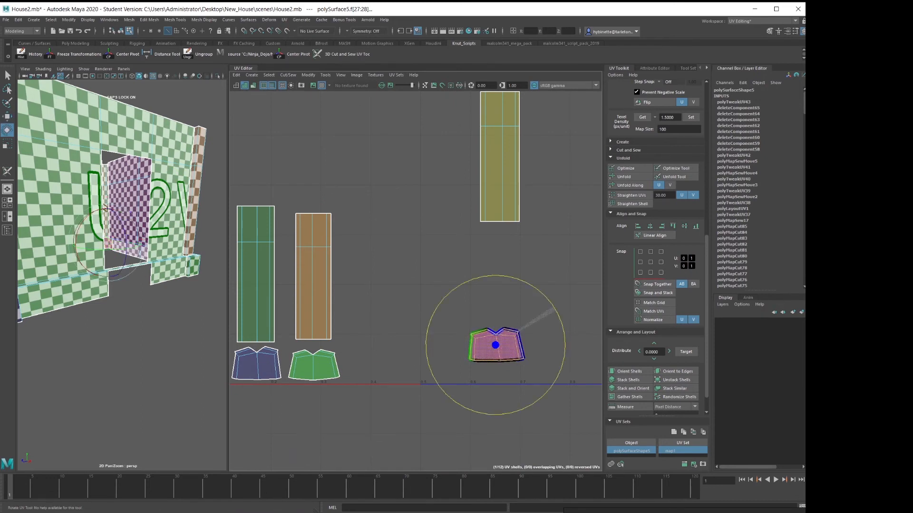
pyautogui.press('w')
pyautogui.moveTo(495, 346); pyautogui.dragTo(373, 362)
pyautogui.press('e')
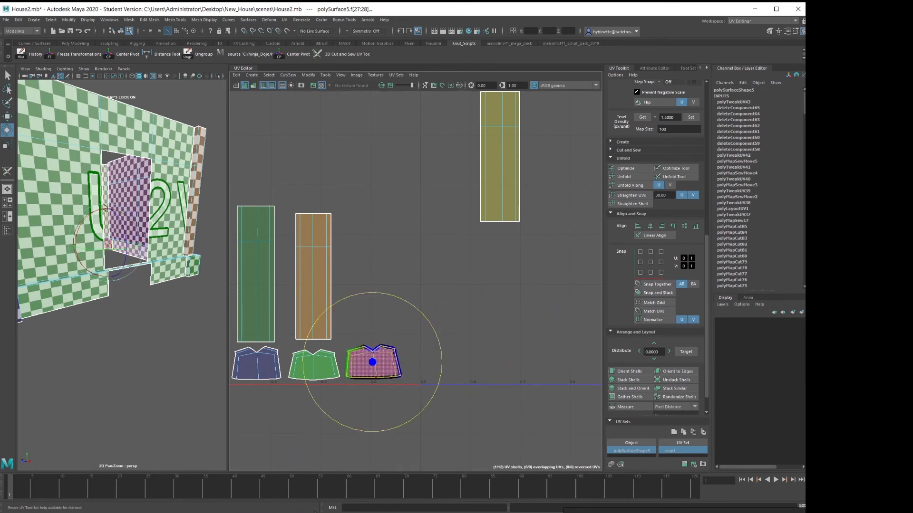
pyautogui.click(452, 276)
# Move the yellow strip directly above the magenta notched shell
pyautogui.click(500, 157)
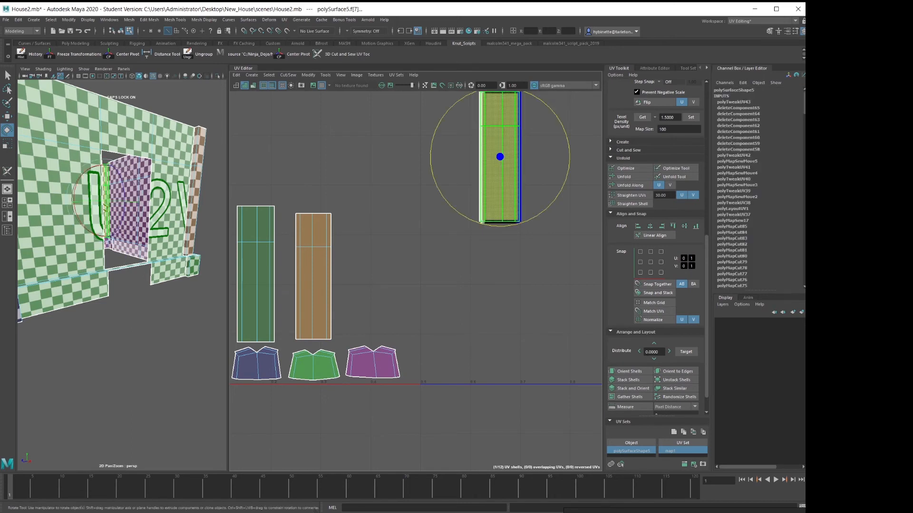
pyautogui.moveTo(500, 156); pyautogui.dragTo(594, 157)
pyautogui.press('w')
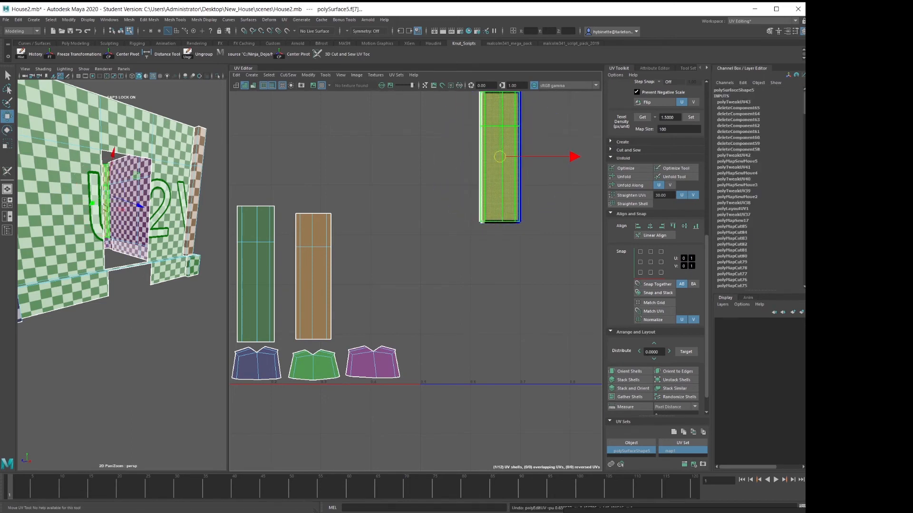
pyautogui.moveTo(499, 157); pyautogui.dragTo(370, 268)
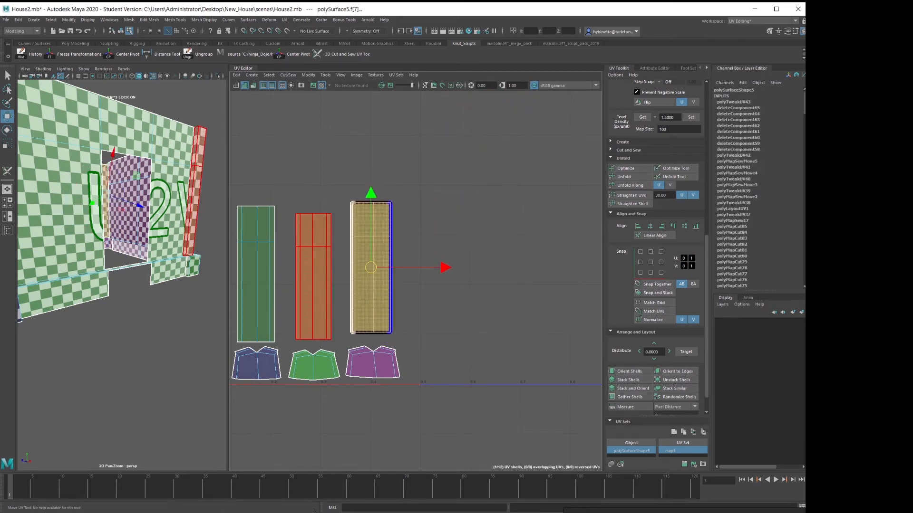
# Check the texel density of the orange strip and the yellow strip
pyautogui.keyDown('alt'); pyautogui.moveTo(314, 276); pyautogui.dragTo(492, 258, button='middle'); pyautogui.keyUp('alt')
pyautogui.moveTo(310, 130); pyautogui.dragTo(591, 327)
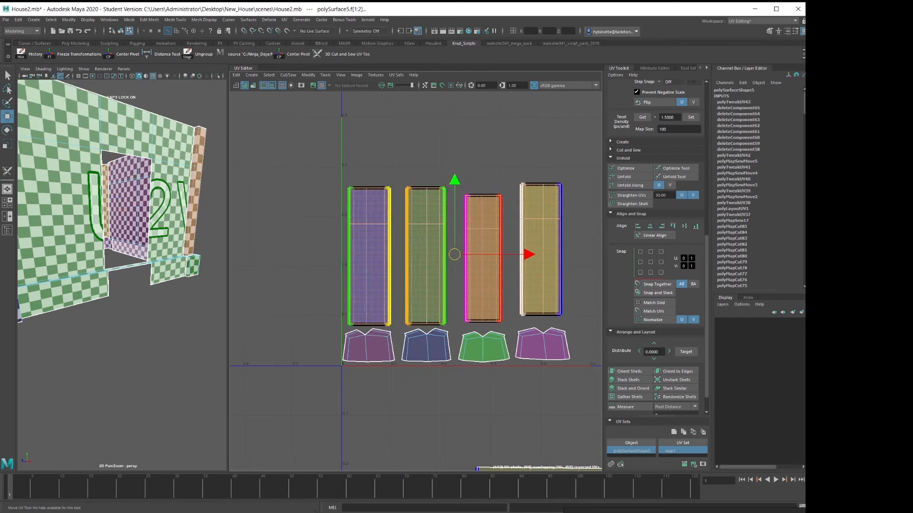
pyautogui.keyDown('alt'); pyautogui.moveTo(589, 328); pyautogui.dragTo(529, 321, button='middle'); pyautogui.keyUp('alt')
pyautogui.click(433, 159)
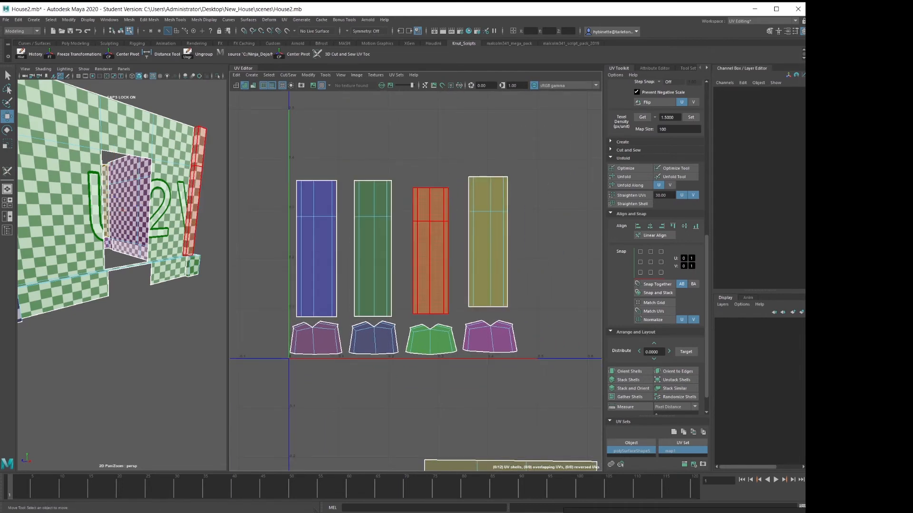
pyautogui.click(430, 251)
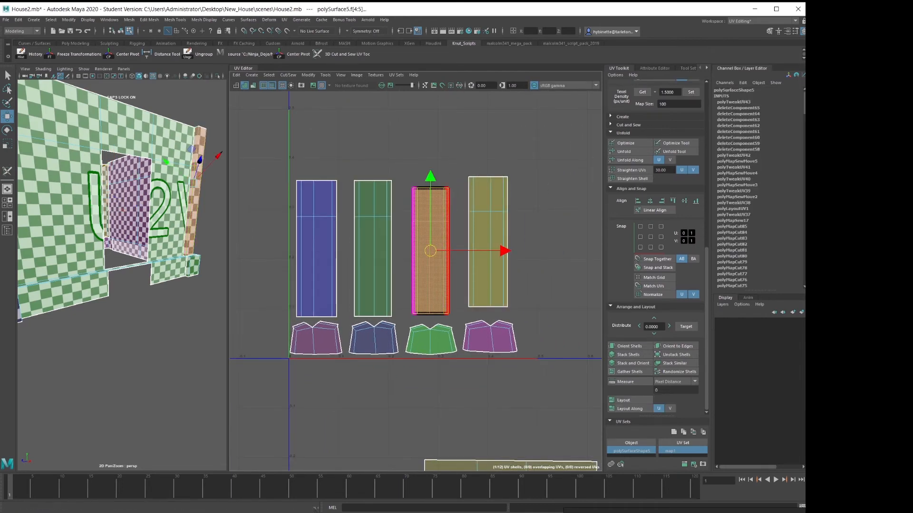
pyautogui.scroll(5, 656, 285)
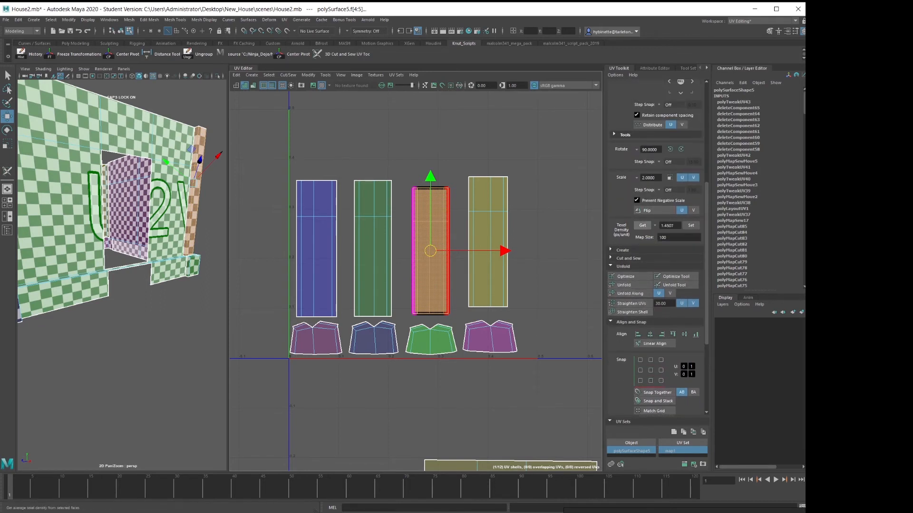
pyautogui.click(106, 204)
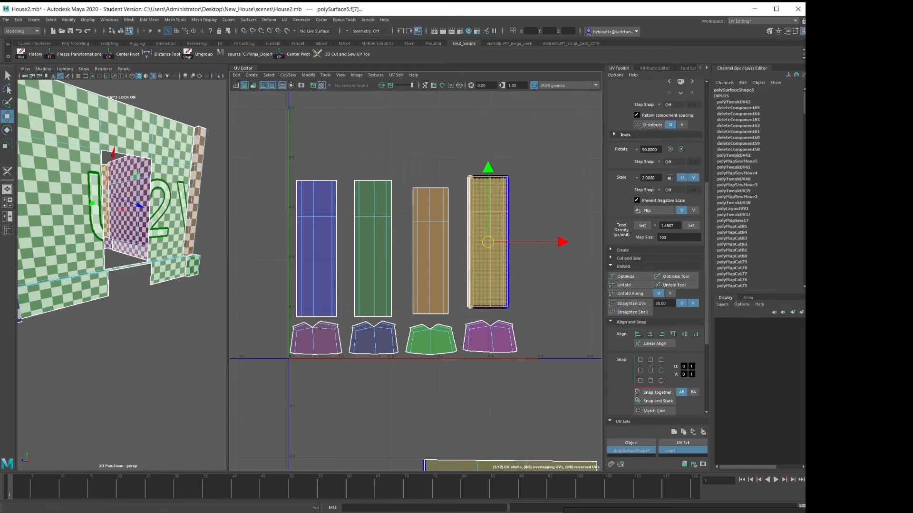
# Set the texel density of all four strips and their four notched shells to 1.5
pyautogui.moveTo(261, 141); pyautogui.dragTo(539, 269)
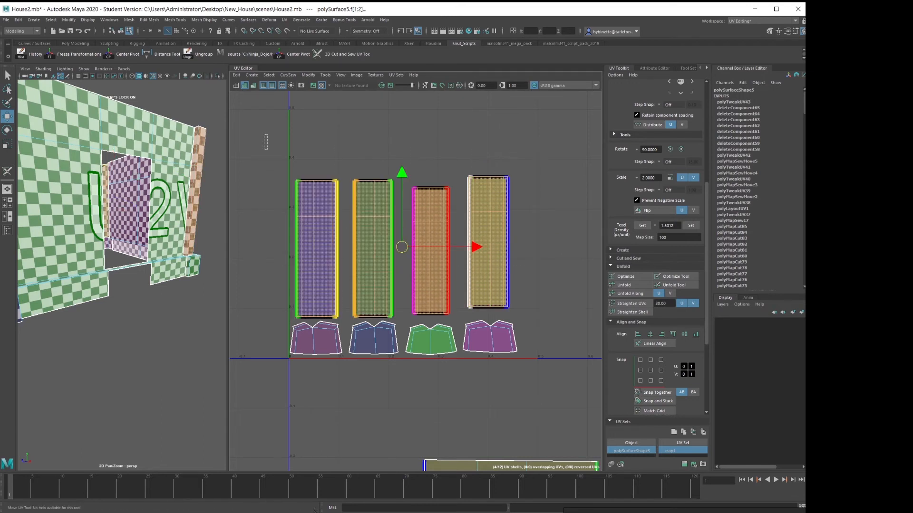
pyautogui.moveTo(268, 150); pyautogui.dragTo(588, 461)
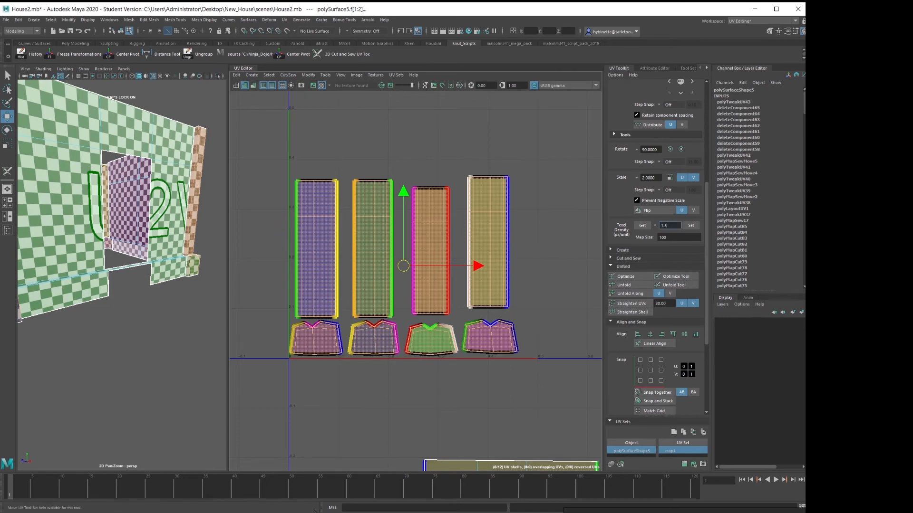
pyautogui.press('Return')
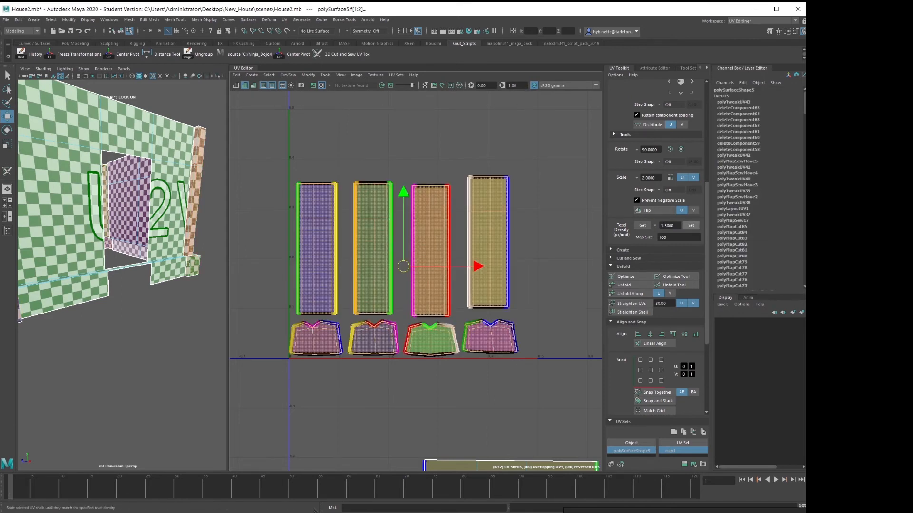
pyautogui.click(691, 226)
pyautogui.scroll(-3, 456, 235)
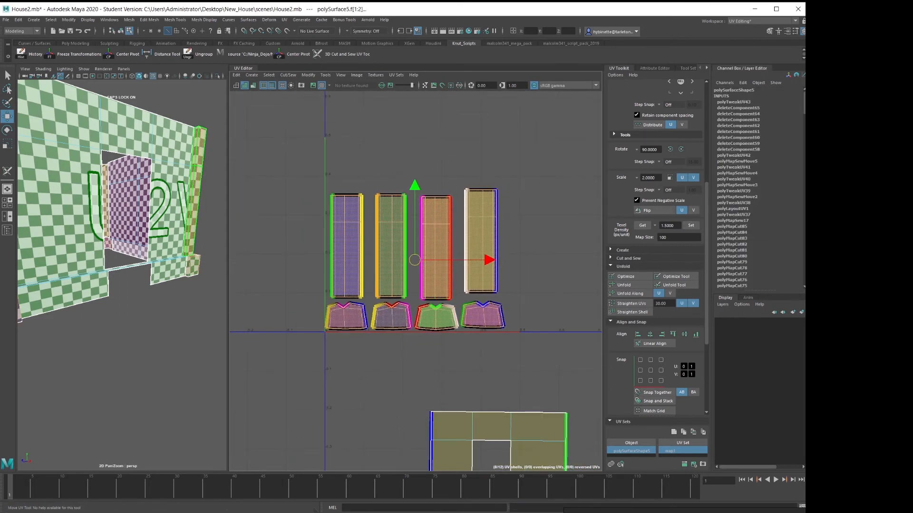
# Lower the yellow strip level with the other strips and centre the strips horizontally with their matching notched shells
pyautogui.click(528, 238)
pyautogui.click(481, 240)
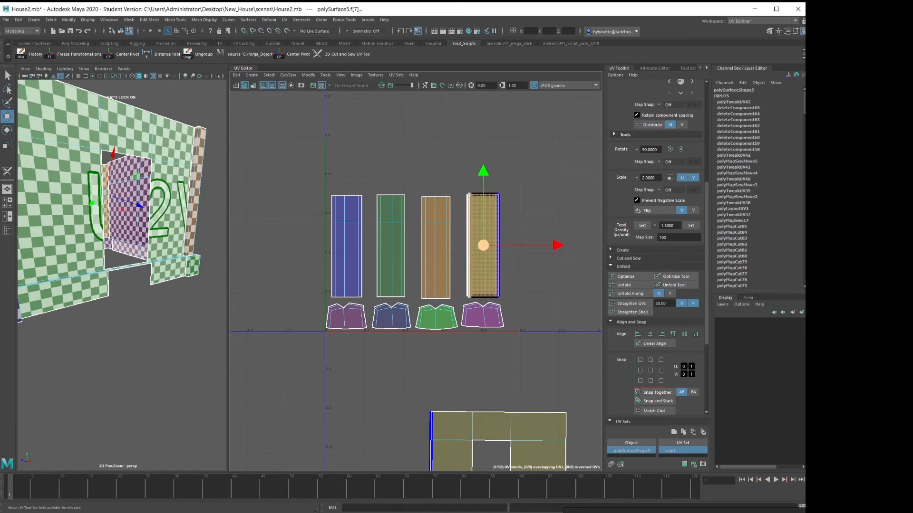
pyautogui.moveTo(308, 149); pyautogui.dragTo(351, 320)
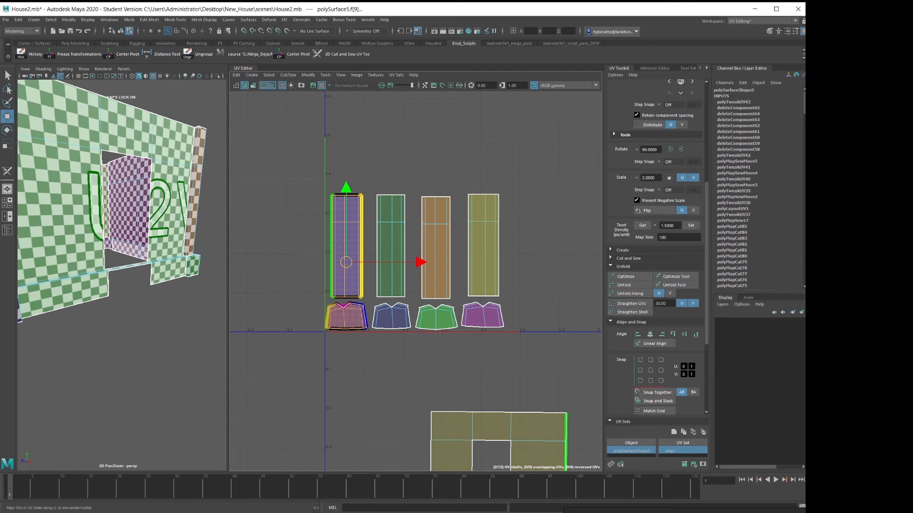
pyautogui.moveTo(375, 164); pyautogui.dragTo(379, 183)
pyautogui.moveTo(391, 344); pyautogui.dragTo(392, 344)
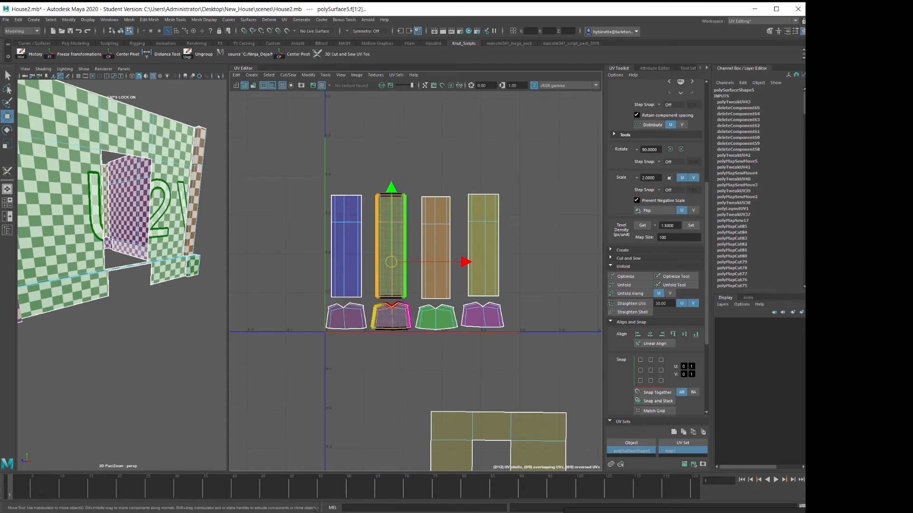
pyautogui.click(650, 334)
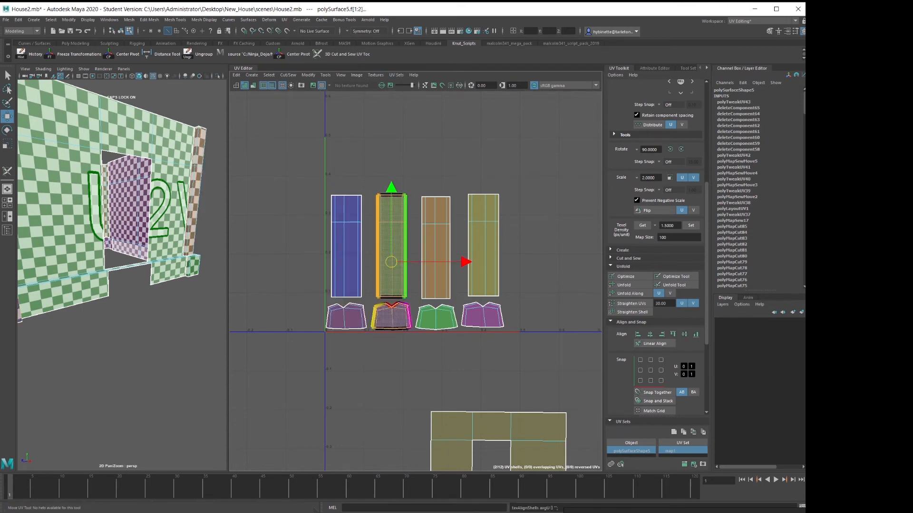
pyautogui.moveTo(432, 172); pyautogui.dragTo(449, 355)
pyautogui.click(650, 334)
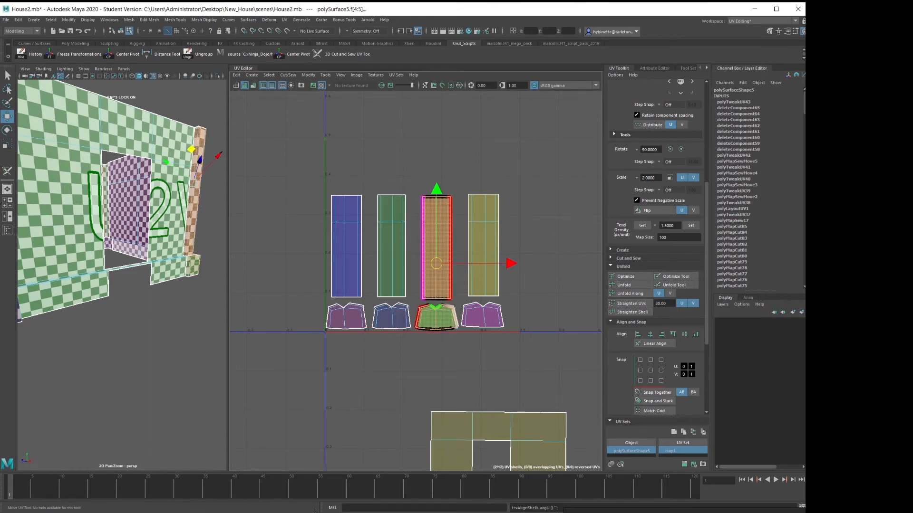
pyautogui.moveTo(490, 283); pyautogui.dragTo(492, 352)
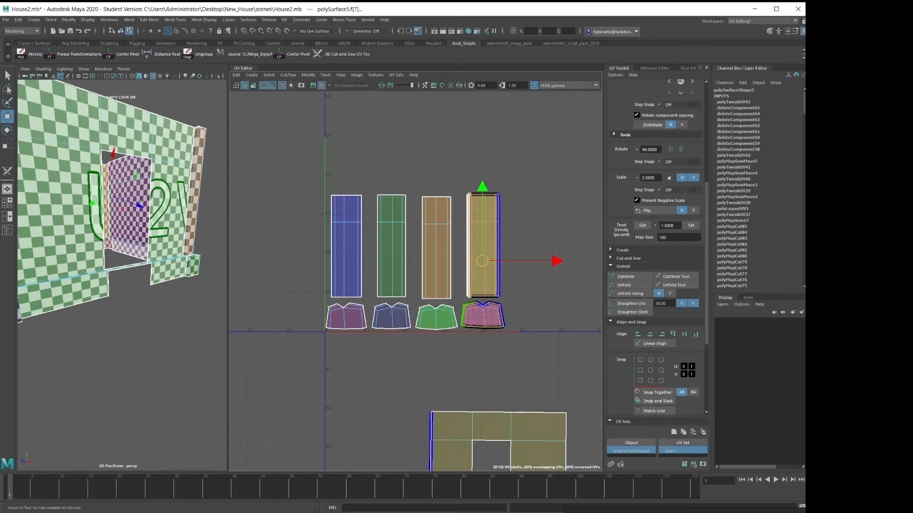
# Align the four notched shells along their bottom edges and shift the whole group of strips and shells slightly inside the UV tile
pyautogui.moveTo(348, 328); pyautogui.dragTo(324, 300)
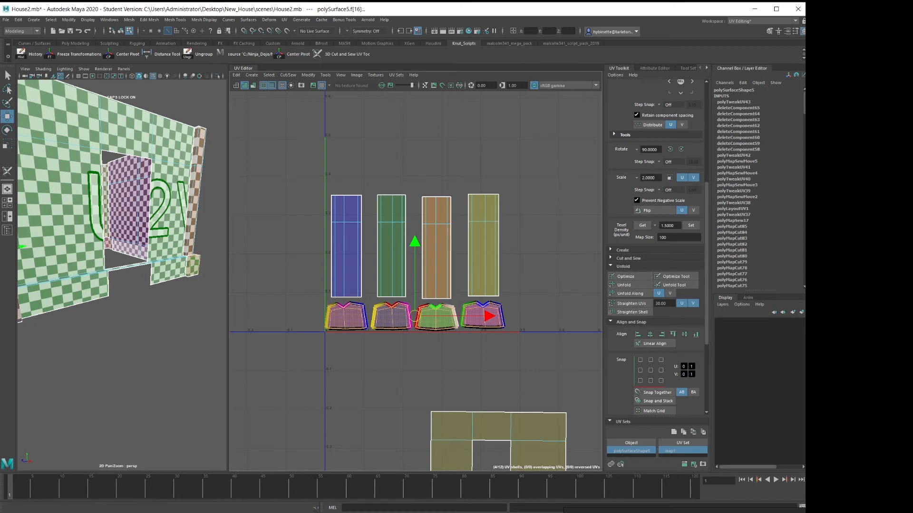
pyautogui.click(695, 334)
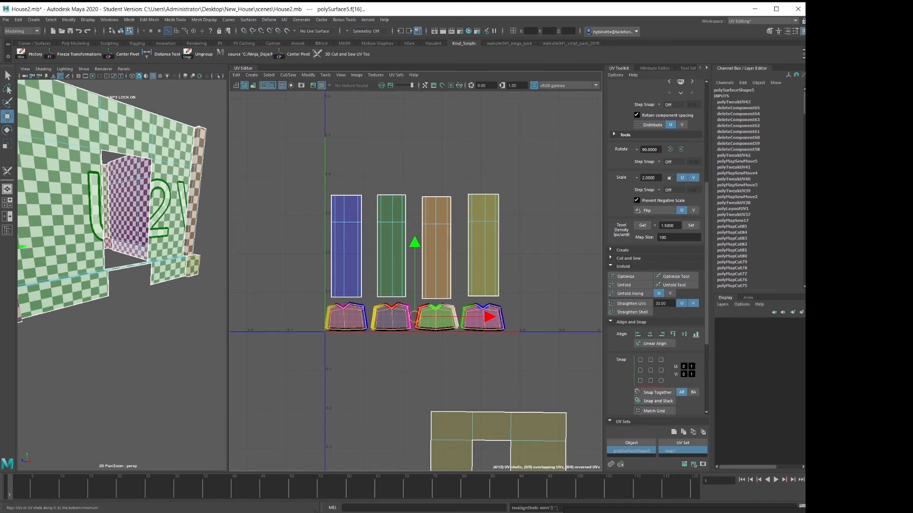
pyautogui.scroll(3, 392, 323)
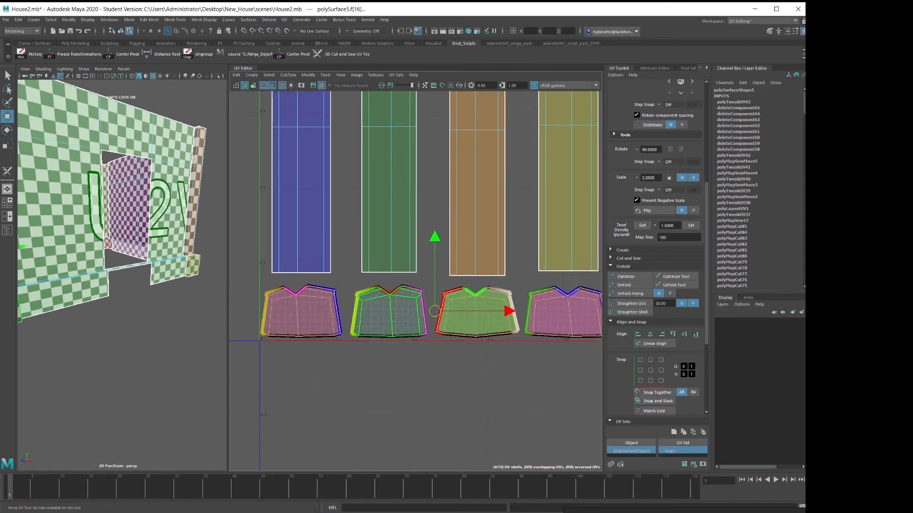
pyautogui.scroll(-3, 451, 267)
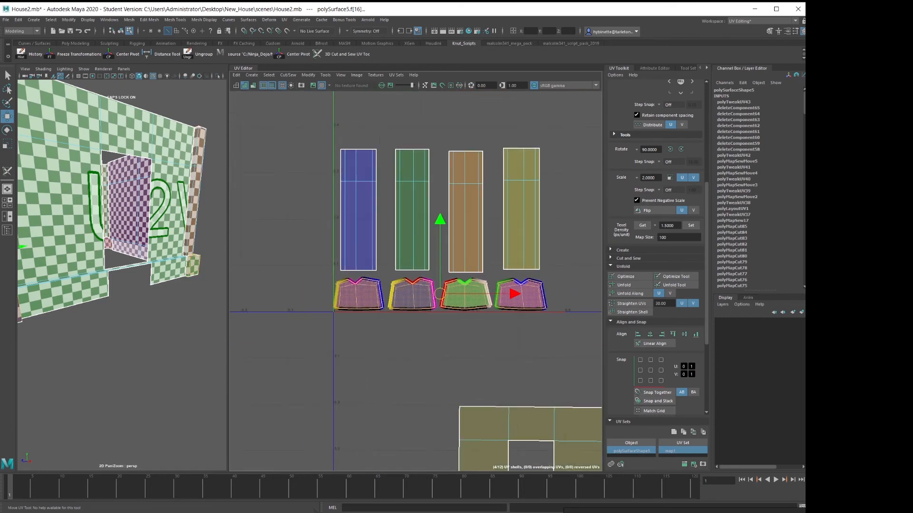
pyautogui.moveTo(307, 110); pyautogui.dragTo(546, 366)
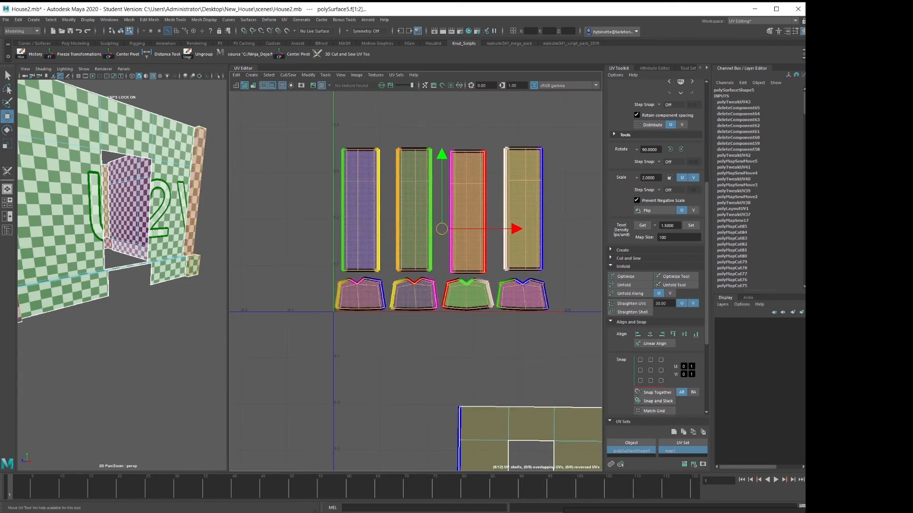
pyautogui.scroll(-2, 486, 240)
pyautogui.scroll(-5, 461, 281)
pyautogui.keyDown('alt'); pyautogui.moveTo(460, 281); pyautogui.dragTo(372, 271, button='middle'); pyautogui.keyUp('alt')
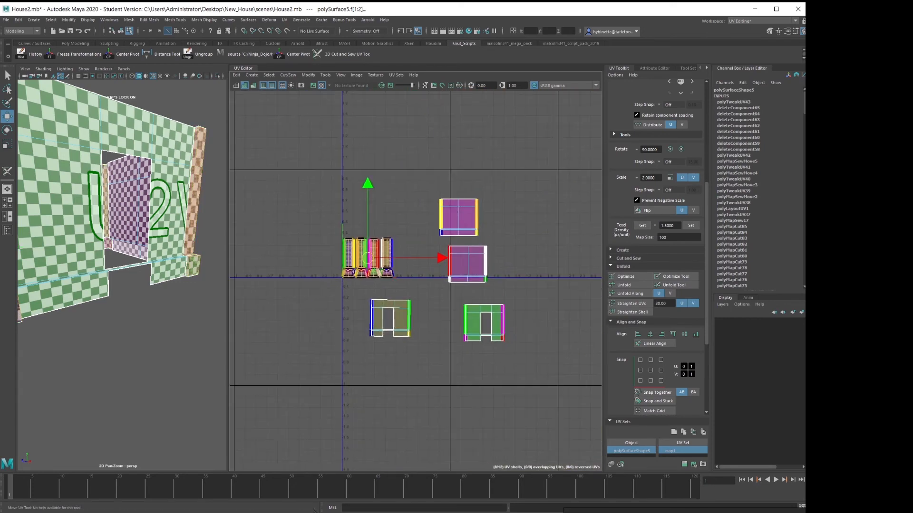
# Move the olive doorway wall shell to the upper-left corner of the UV tile, above the strips
pyautogui.scroll(3, 328, 277)
pyautogui.click(428, 345)
pyautogui.keyDown('alt'); pyautogui.moveTo(469, 349); pyautogui.dragTo(387, 349, button='middle'); pyautogui.keyUp('alt')
pyautogui.moveTo(370, 283); pyautogui.dragTo(370, 163)
pyautogui.moveTo(444, 236); pyautogui.dragTo(492, 235)
pyautogui.keyDown('alt'); pyautogui.moveTo(492, 236); pyautogui.dragTo(488, 341, button='middle'); pyautogui.keyUp('alt')
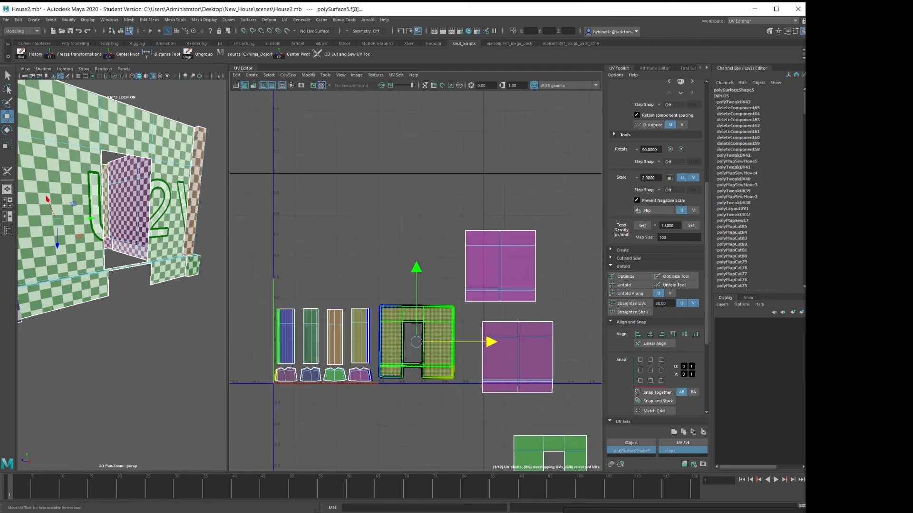
pyautogui.moveTo(413, 342); pyautogui.dragTo(374, 176)
pyautogui.keyDown('alt'); pyautogui.moveTo(374, 175); pyautogui.dragTo(380, 219, button='middle'); pyautogui.keyUp('alt')
pyautogui.moveTo(380, 219); pyautogui.dragTo(319, 254)
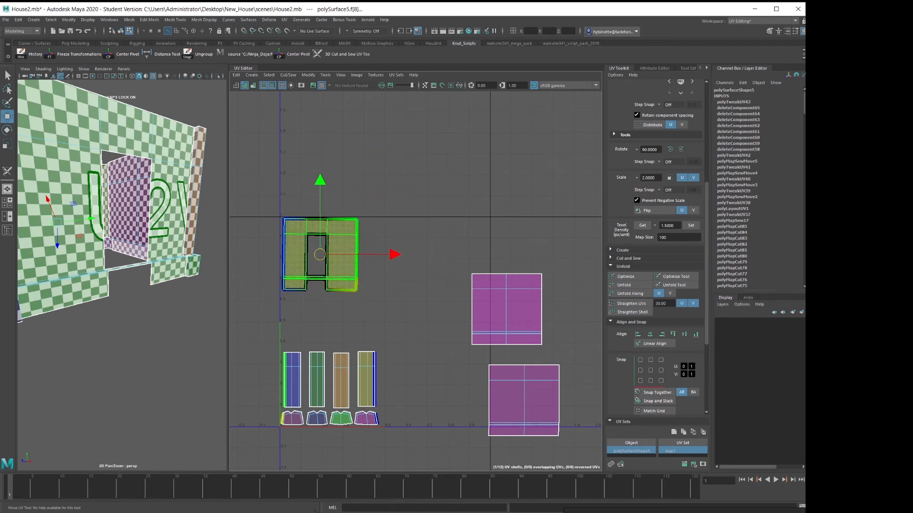
# Move the upper magenta wall shell directly beside the olive doorway wall, level with it
pyautogui.scroll(3, 402, 305)
pyautogui.click(403, 305)
pyautogui.click(545, 311)
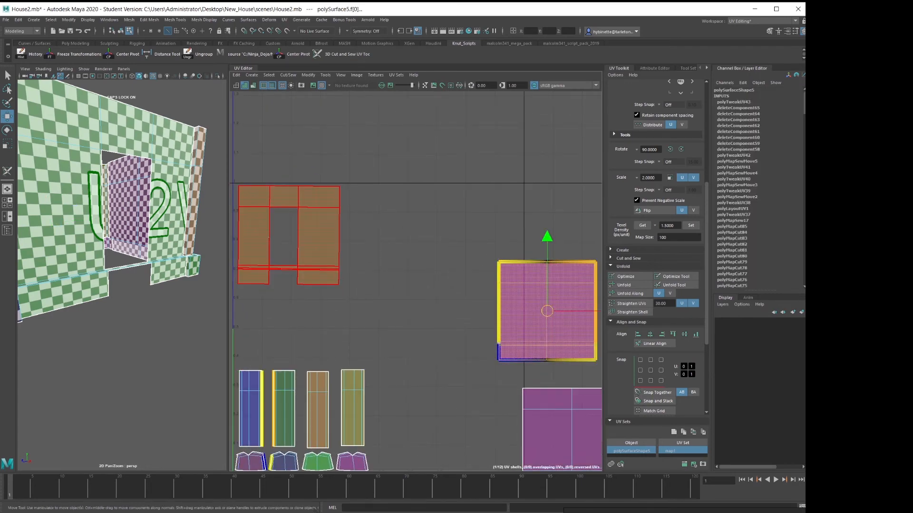
pyautogui.scroll(-2, 122, 274)
pyautogui.click(259, 237)
pyautogui.scroll(-4, 122, 274)
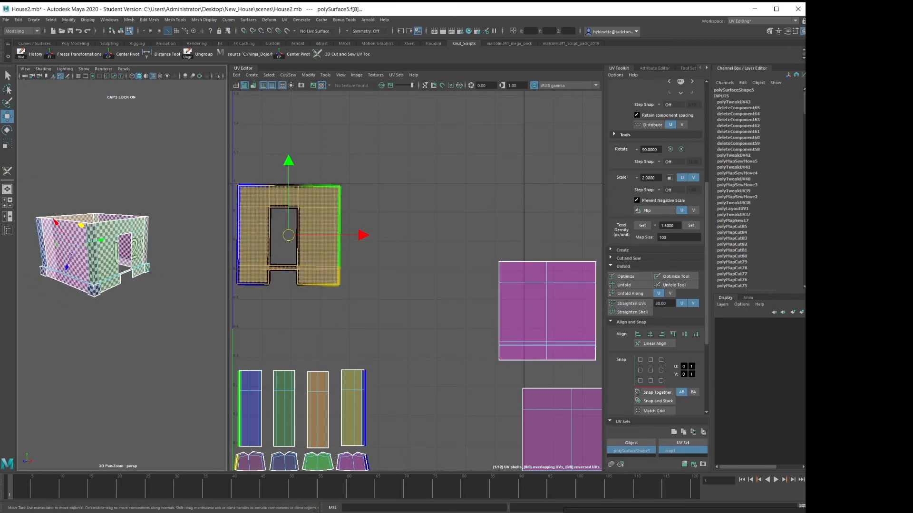
pyautogui.keyDown('alt'); pyautogui.moveTo(204, 281); pyautogui.dragTo(95, 266); pyautogui.keyUp('alt')
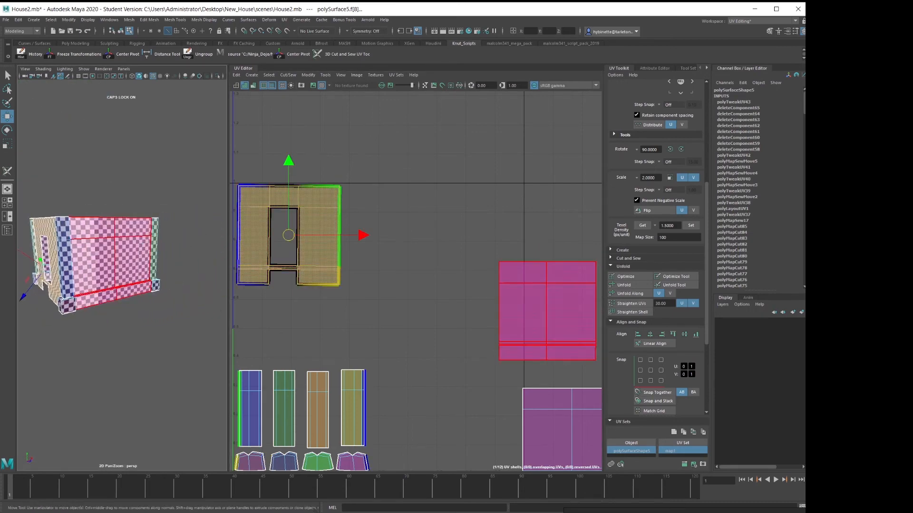
pyautogui.click(110, 266)
pyautogui.moveTo(547, 311); pyautogui.dragTo(393, 235)
# Place the green doorway wall shell beside the yellow strip, resting just above the UV tile's lower edge
pyautogui.keyDown('alt'); pyautogui.moveTo(46, 259); pyautogui.dragTo(104, 257); pyautogui.keyUp('alt')
pyautogui.click(105, 257)
pyautogui.keyDown('alt'); pyautogui.moveTo(418, 295); pyautogui.dragTo(330, 245, button='middle'); pyautogui.keyUp('alt')
pyautogui.scroll(-1, 330, 245)
pyautogui.scroll(-3, 438, 305)
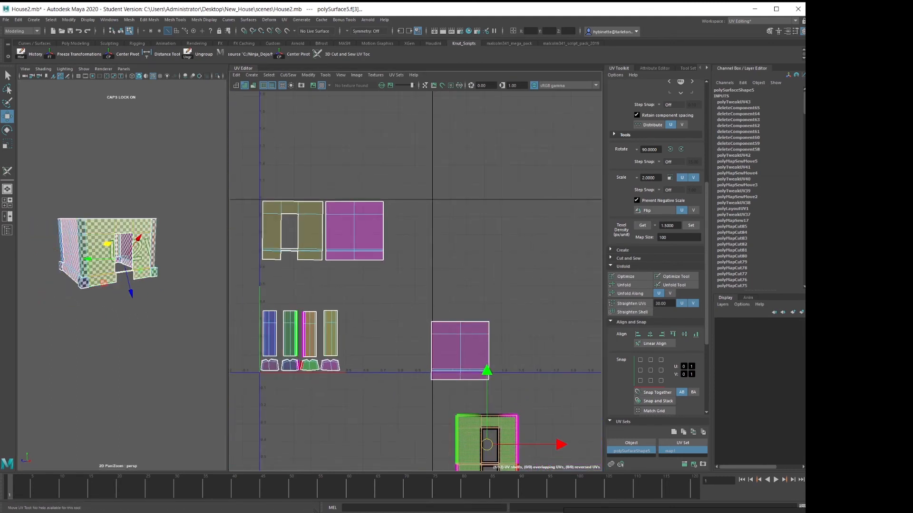
pyautogui.moveTo(485, 442); pyautogui.dragTo(385, 329)
pyautogui.scroll(2, 328, 328)
pyautogui.keyDown('alt'); pyautogui.moveTo(358, 210); pyautogui.dragTo(401, 257, button='middle'); pyautogui.keyUp('alt')
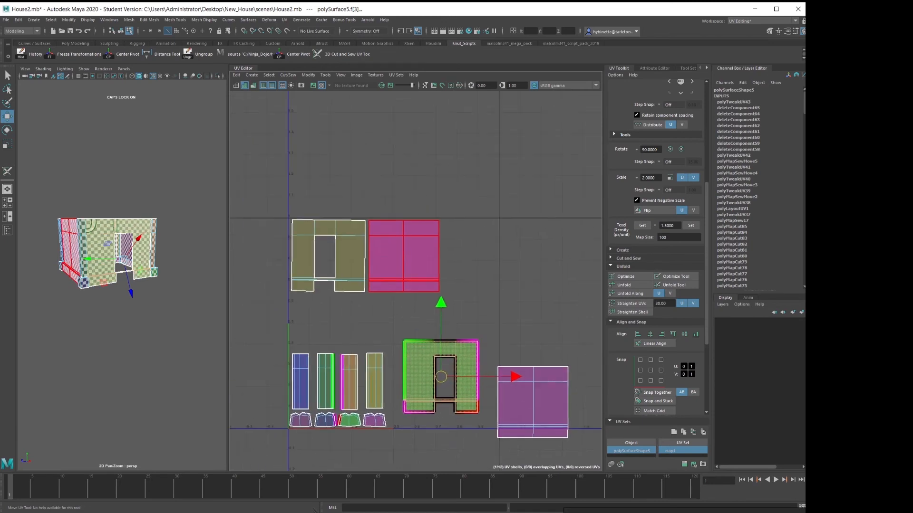
pyautogui.moveTo(261, 162); pyautogui.dragTo(440, 272)
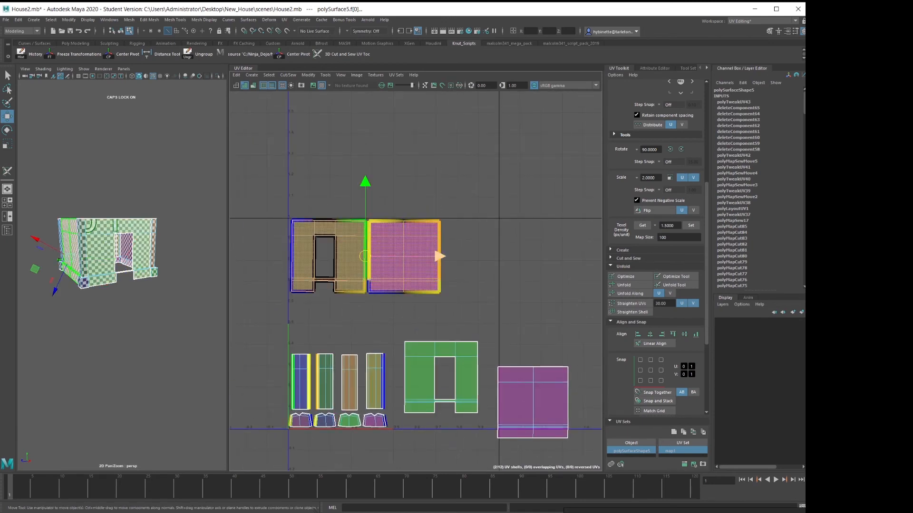
pyautogui.moveTo(365, 256); pyautogui.dragTo(366, 257)
pyautogui.click(440, 375)
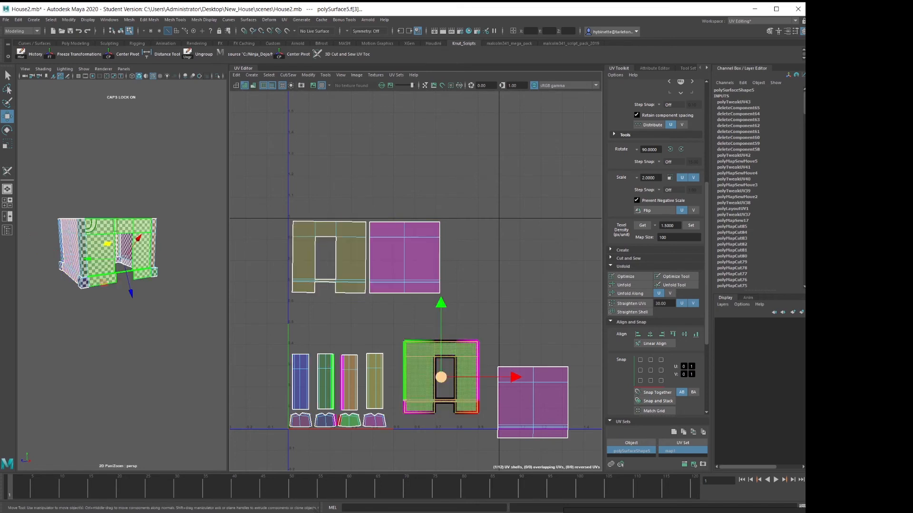
pyautogui.moveTo(440, 375); pyautogui.dragTo(426, 390)
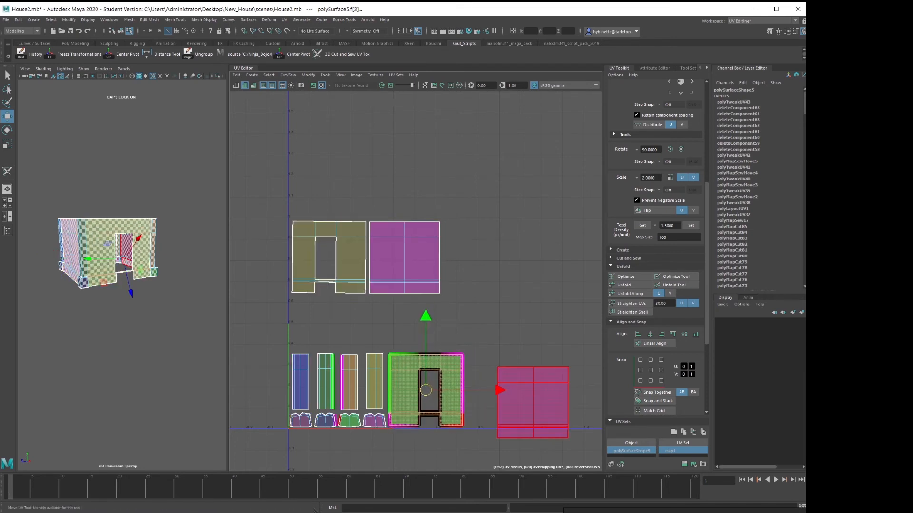
# Lower the olive and magenta wall shells to just above the strips and place the remaining magenta wall beside them
pyautogui.click(532, 402)
pyautogui.moveTo(533, 403); pyautogui.dragTo(536, 313)
pyautogui.moveTo(275, 203); pyautogui.dragTo(400, 289)
pyautogui.moveTo(366, 257); pyautogui.dragTo(364, 314)
pyautogui.click(537, 312)
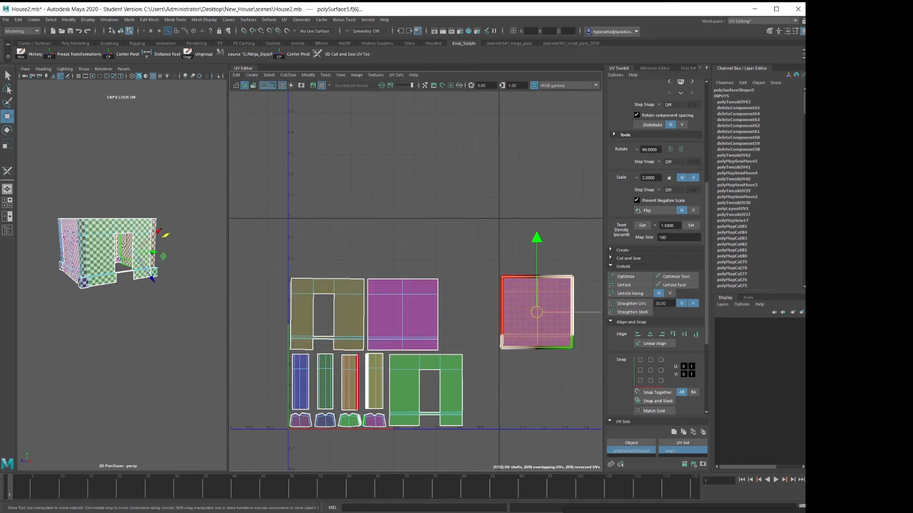
pyautogui.moveTo(537, 311); pyautogui.dragTo(476, 307)
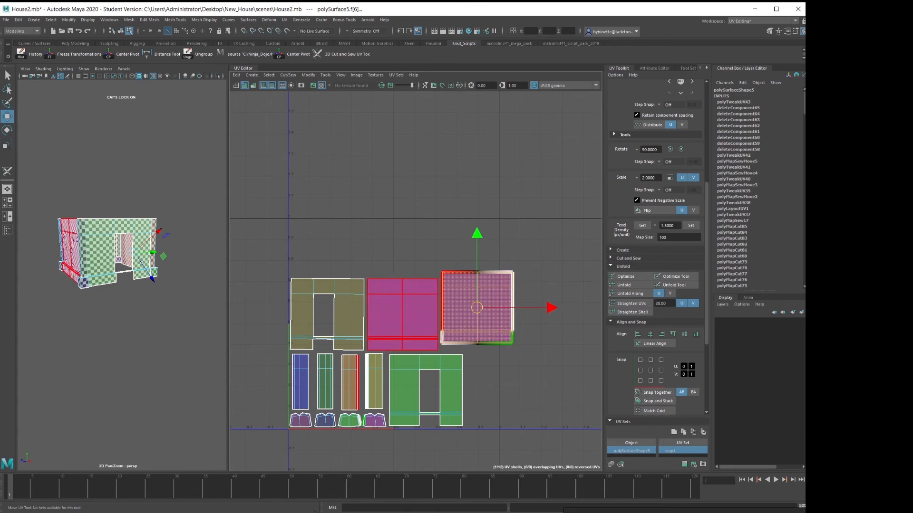
# Set the texel density of all the wall, strip and notched shells to 1.3
pyautogui.keyDown('alt'); pyautogui.moveTo(430, 320); pyautogui.dragTo(375, 301, button='middle'); pyautogui.keyUp('alt')
pyautogui.scroll(2, 375, 300)
pyautogui.scroll(-2, 362, 305)
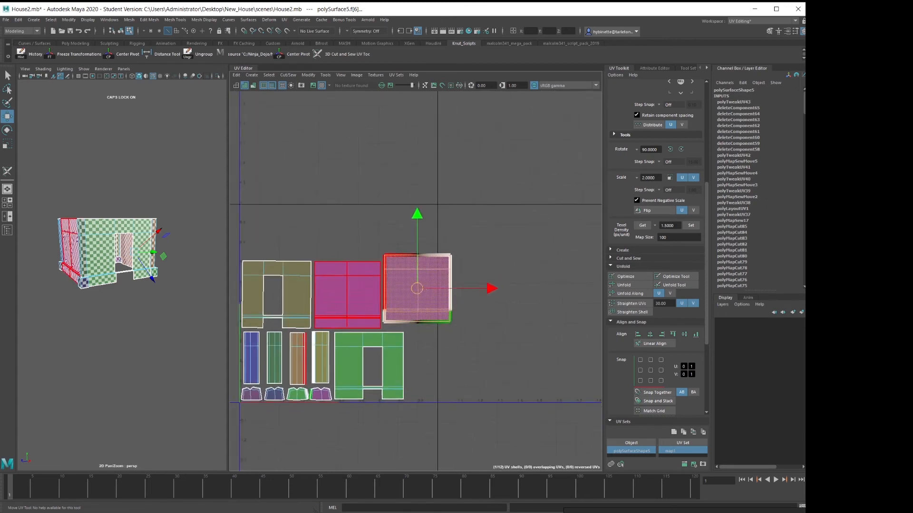
pyautogui.keyDown('alt'); pyautogui.moveTo(362, 306); pyautogui.dragTo(449, 283, button='middle'); pyautogui.keyUp('alt')
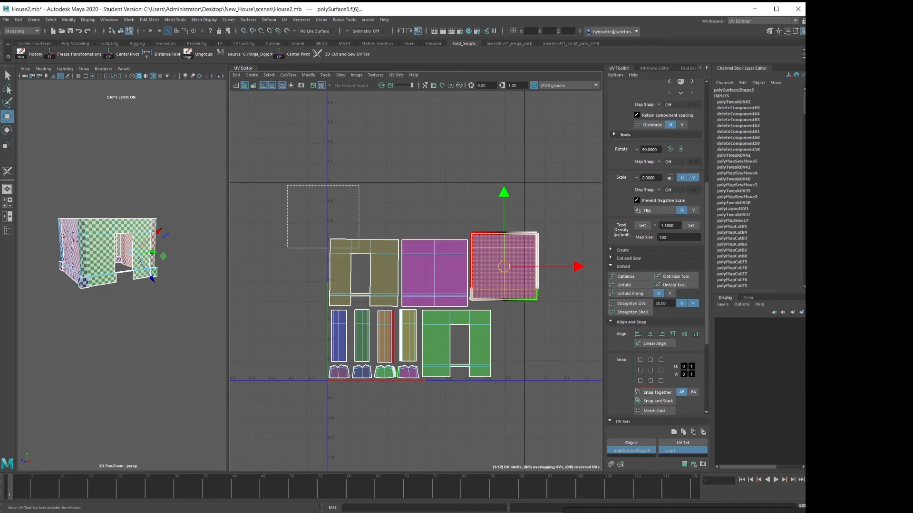
pyautogui.moveTo(359, 248); pyautogui.dragTo(598, 448)
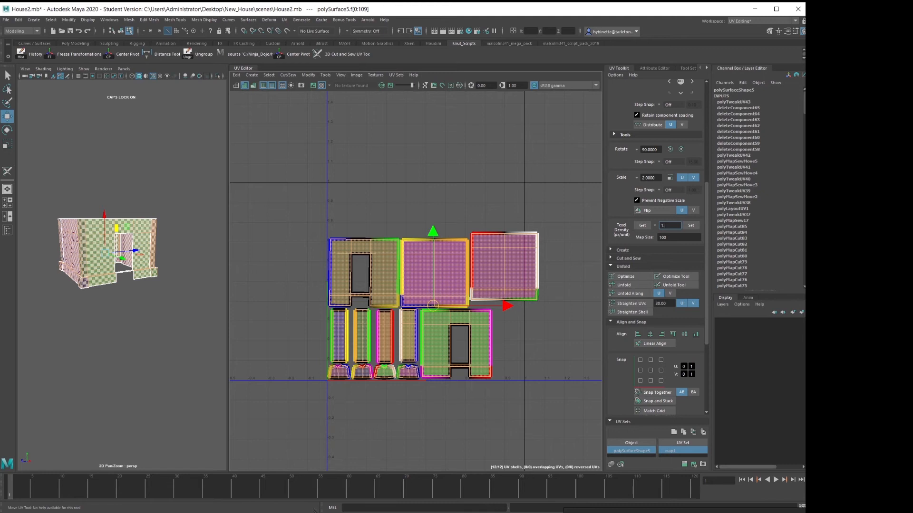
pyautogui.click(691, 226)
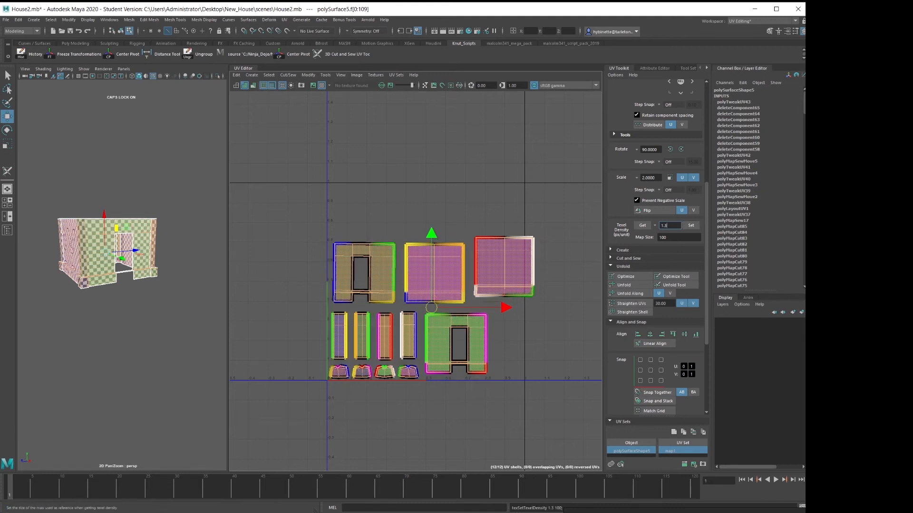
# Arrange the three upper wall shells in an evenly spaced, top-aligned row just below the UV tile's upper edge
pyautogui.scroll(2, 463, 281)
pyautogui.click(520, 261)
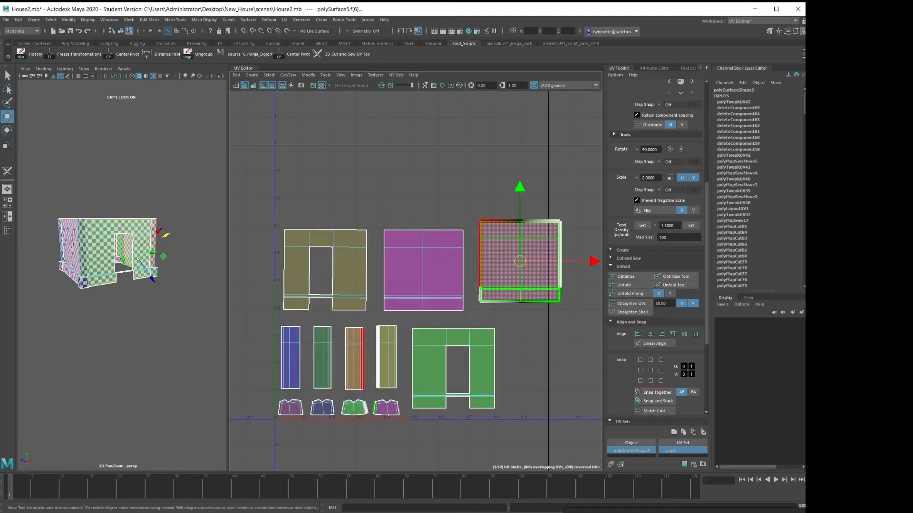
pyautogui.moveTo(520, 261); pyautogui.dragTo(504, 276)
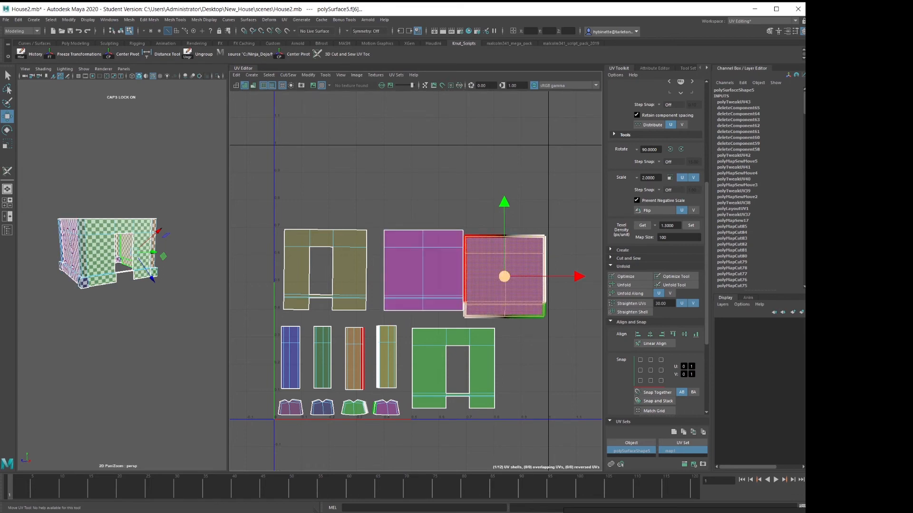
pyautogui.click(424, 270)
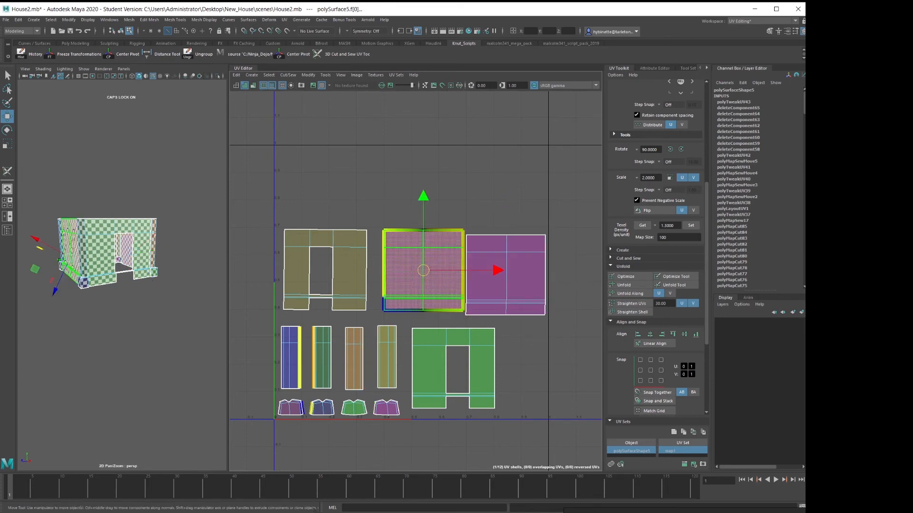
pyautogui.moveTo(423, 270); pyautogui.dragTo(415, 272)
pyautogui.moveTo(265, 188); pyautogui.dragTo(546, 316)
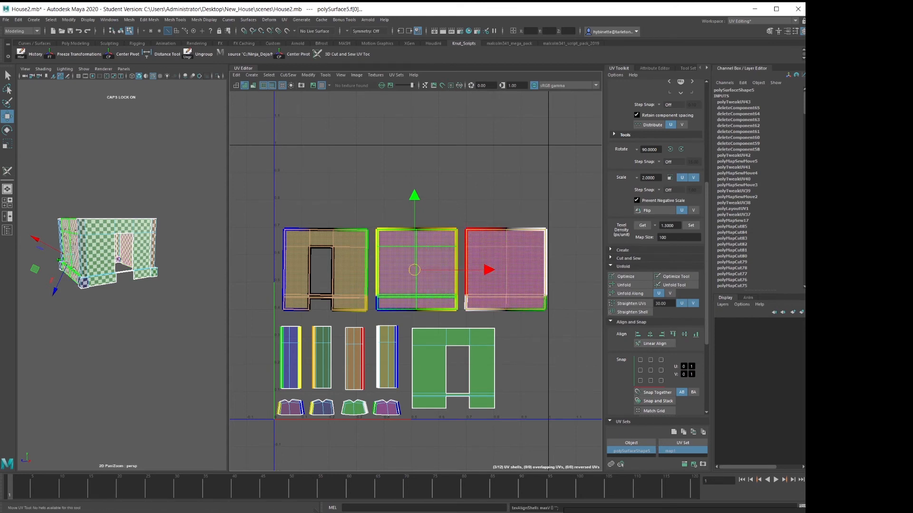
pyautogui.moveTo(414, 272); pyautogui.dragTo(411, 201)
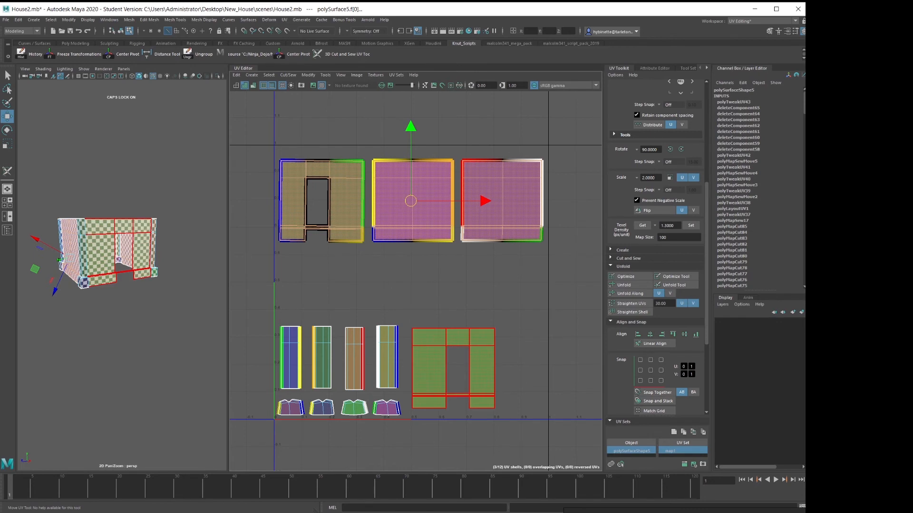
# Shift the four strips and notched shells slightly inward and place the green doorway wall beside the yellow strip with a small gap
pyautogui.click(452, 367)
pyautogui.moveTo(453, 368); pyautogui.dragTo(501, 371)
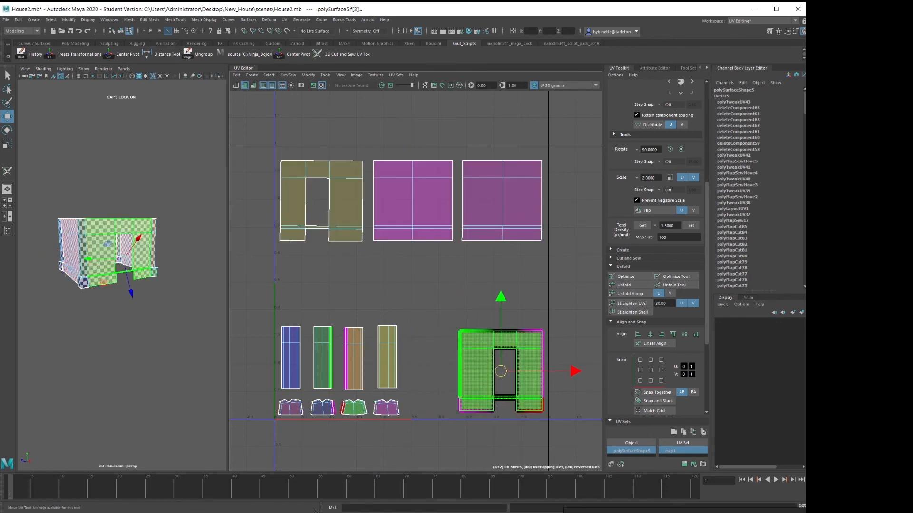
pyautogui.moveTo(269, 285); pyautogui.dragTo(416, 434)
pyautogui.moveTo(341, 370); pyautogui.dragTo(342, 368)
pyautogui.moveTo(431, 297); pyautogui.dragTo(572, 457)
pyautogui.moveTo(501, 371); pyautogui.dragTo(455, 372)
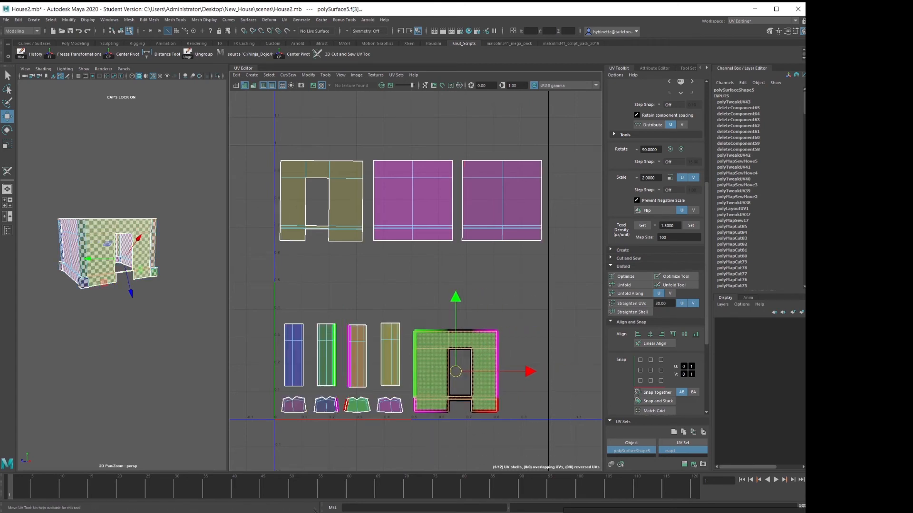
# Toggle the checker display and examine its pattern on the house's walls, corner posts and base blocks for distortion
pyautogui.click(466, 280)
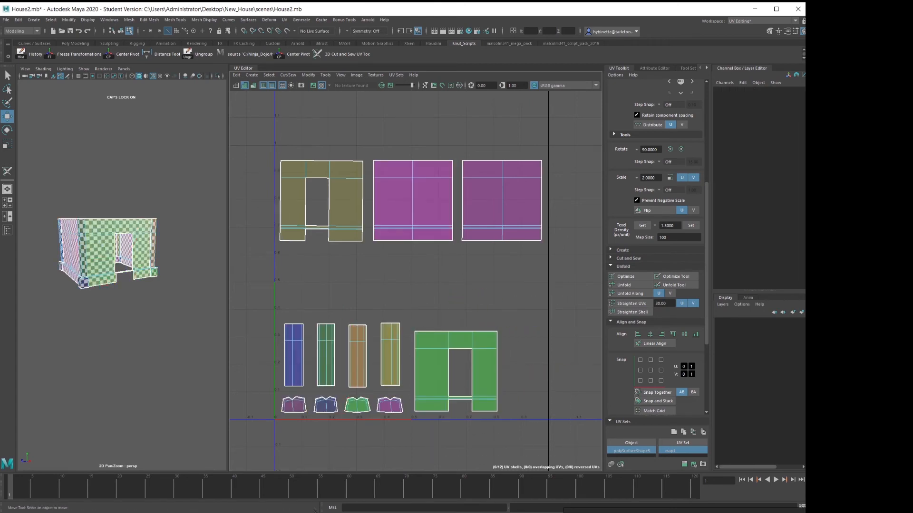
pyautogui.click(322, 85)
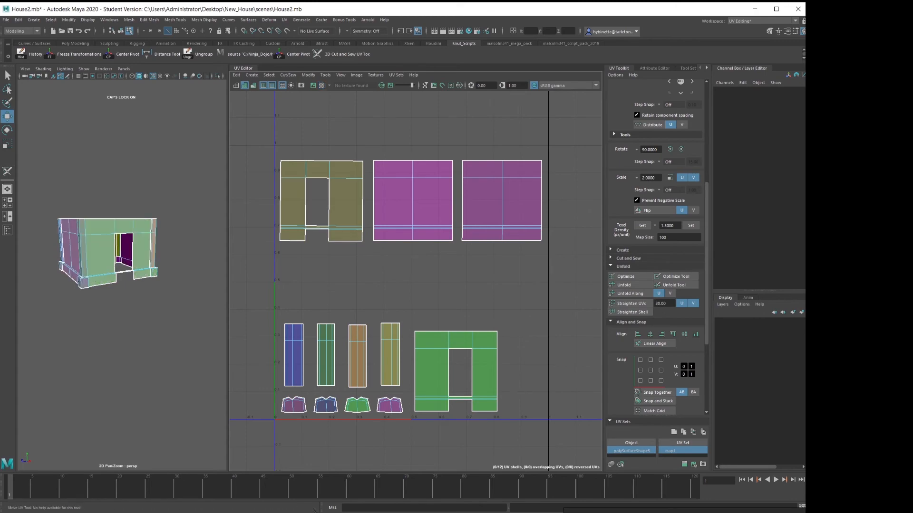
pyautogui.click(322, 85)
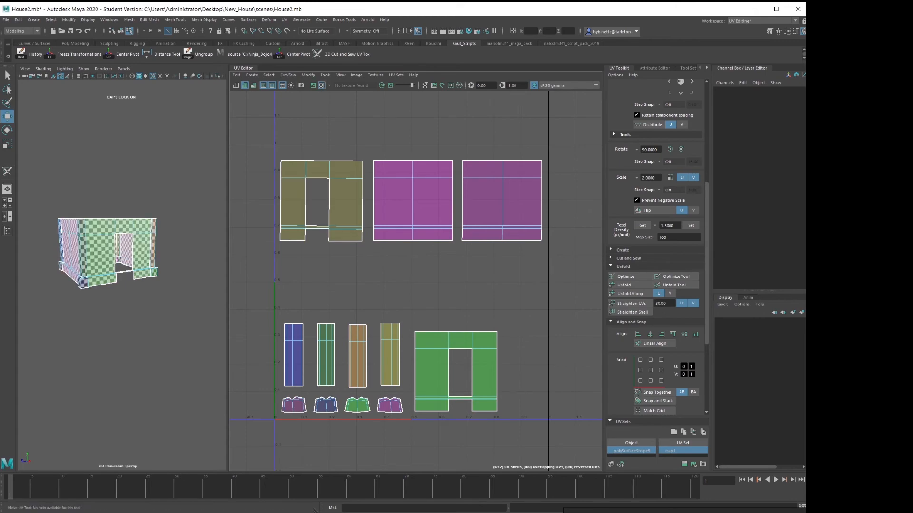
pyautogui.moveTo(228, 227); pyautogui.dragTo(521, 227)
pyautogui.keyDown('alt'); pyautogui.moveTo(267, 266); pyautogui.dragTo(352, 275, button='right'); pyautogui.keyUp('alt')
pyautogui.keyDown('alt'); pyautogui.moveTo(285, 267); pyautogui.dragTo(404, 290); pyautogui.keyUp('alt')
pyautogui.keyDown('alt'); pyautogui.moveTo(380, 285); pyautogui.dragTo(294, 276, button='right'); pyautogui.keyUp('alt')
pyautogui.keyDown('alt'); pyautogui.moveTo(380, 286); pyautogui.dragTo(147, 266); pyautogui.keyUp('alt')
pyautogui.keyDown('alt'); pyautogui.moveTo(228, 266); pyautogui.dragTo(200, 266); pyautogui.keyUp('alt')
pyautogui.keyDown('alt'); pyautogui.moveTo(200, 266); pyautogui.dragTo(118, 266, button='middle'); pyautogui.keyUp('alt')
pyautogui.keyDown('alt'); pyautogui.moveTo(119, 266); pyautogui.dragTo(48, 266); pyautogui.keyUp('alt')
pyautogui.keyDown('alt'); pyautogui.moveTo(228, 266); pyautogui.dragTo(306, 271, button='right'); pyautogui.keyUp('alt')
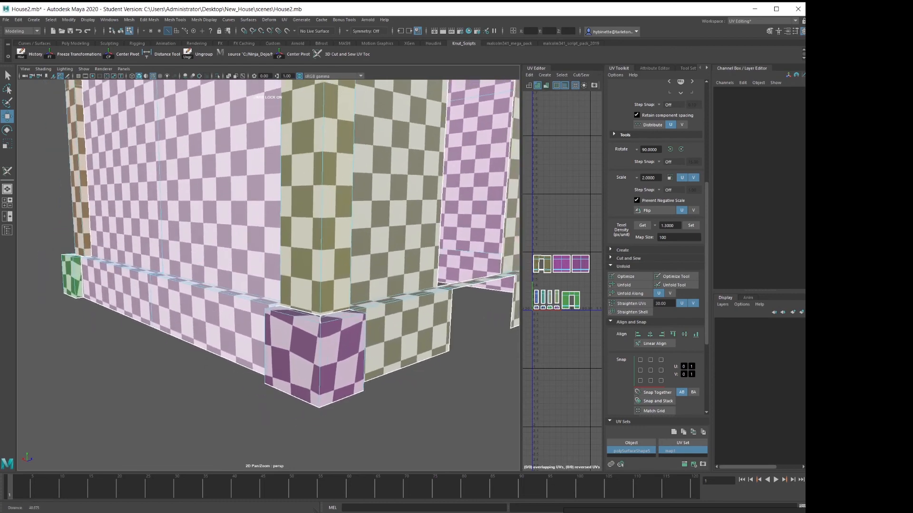
pyautogui.keyDown('alt'); pyautogui.moveTo(306, 271); pyautogui.dragTo(316, 305); pyautogui.keyUp('alt')
pyautogui.keyDown('alt'); pyautogui.moveTo(316, 305); pyautogui.dragTo(283, 267, button='middle'); pyautogui.keyUp('alt')
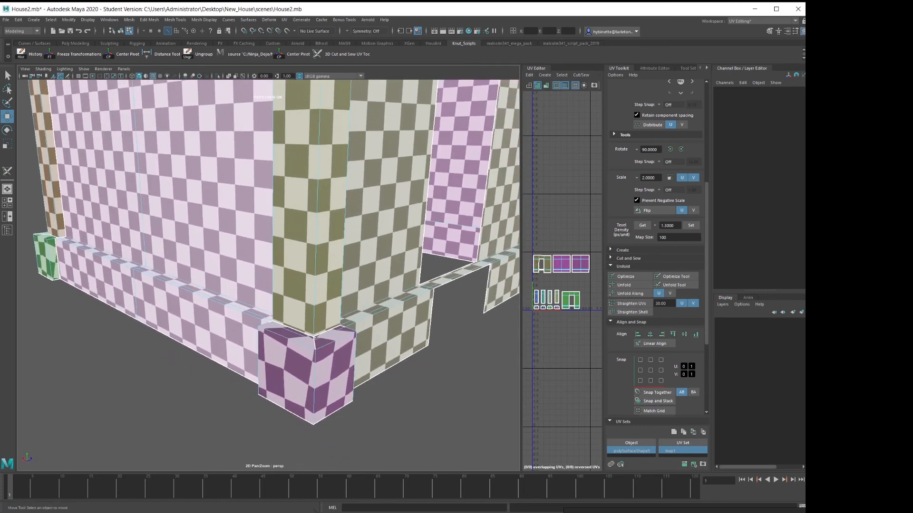
pyautogui.keyDown('alt'); pyautogui.moveTo(306, 366); pyautogui.dragTo(400, 364); pyautogui.keyUp('alt')
pyautogui.keyDown('alt'); pyautogui.moveTo(143, 304); pyautogui.dragTo(190, 306, button='right'); pyautogui.keyUp('alt')
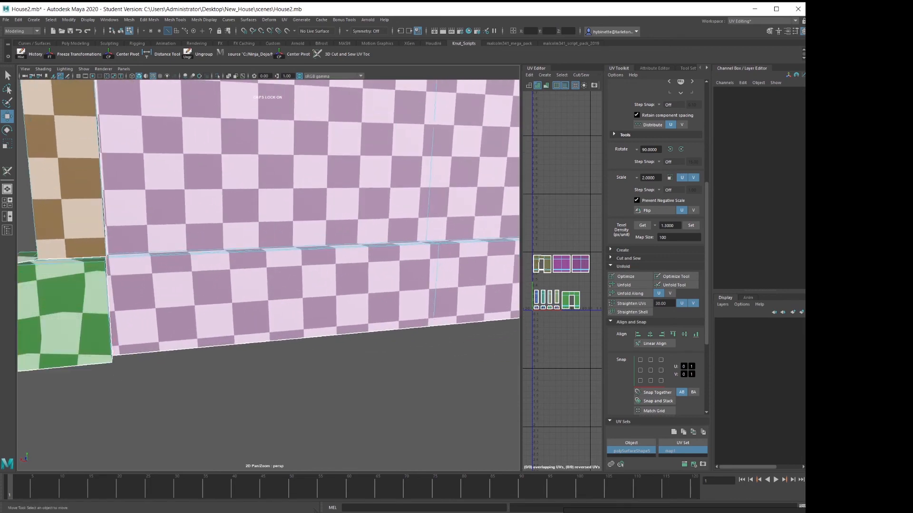
pyautogui.keyDown('alt'); pyautogui.moveTo(190, 305); pyautogui.dragTo(205, 290); pyautogui.keyUp('alt')
pyautogui.keyDown('alt'); pyautogui.moveTo(204, 290); pyautogui.dragTo(271, 299, button='middle'); pyautogui.keyUp('alt')
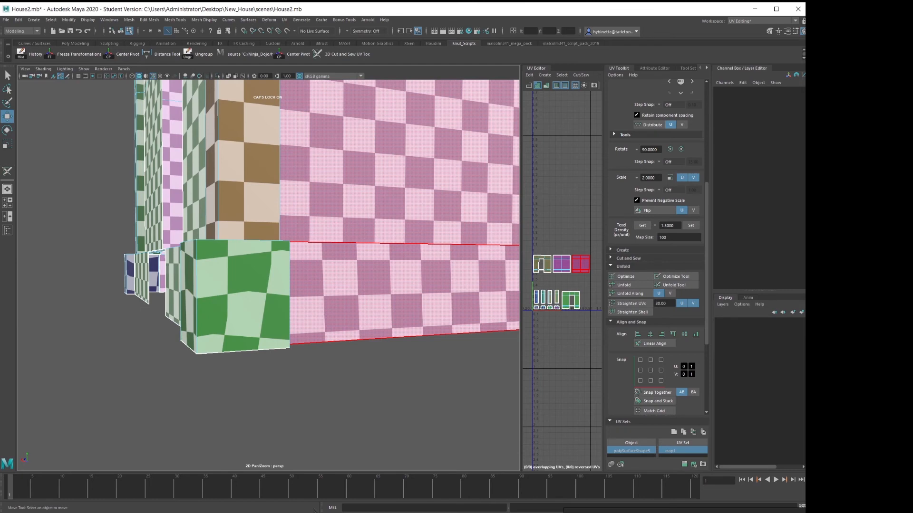
# Cut the first notched shell, just below the blue strip, along its central vertical edge
pyautogui.moveTo(521, 295); pyautogui.dragTo(277, 297)
pyautogui.keyDown('alt'); pyautogui.moveTo(358, 307); pyautogui.dragTo(409, 309, button='right'); pyautogui.keyUp('alt')
pyautogui.keyDown('alt'); pyautogui.moveTo(361, 380); pyautogui.dragTo(427, 266, button='middle'); pyautogui.keyUp('alt')
pyautogui.keyDown('alt'); pyautogui.moveTo(351, 323); pyautogui.dragTo(399, 323, button='right'); pyautogui.keyUp('alt')
pyautogui.keyDown('alt'); pyautogui.moveTo(399, 324); pyautogui.dragTo(489, 270, button='middle'); pyautogui.keyUp('alt')
pyautogui.keyDown('alt'); pyautogui.moveTo(488, 270); pyautogui.dragTo(542, 275, button='right'); pyautogui.keyUp('alt')
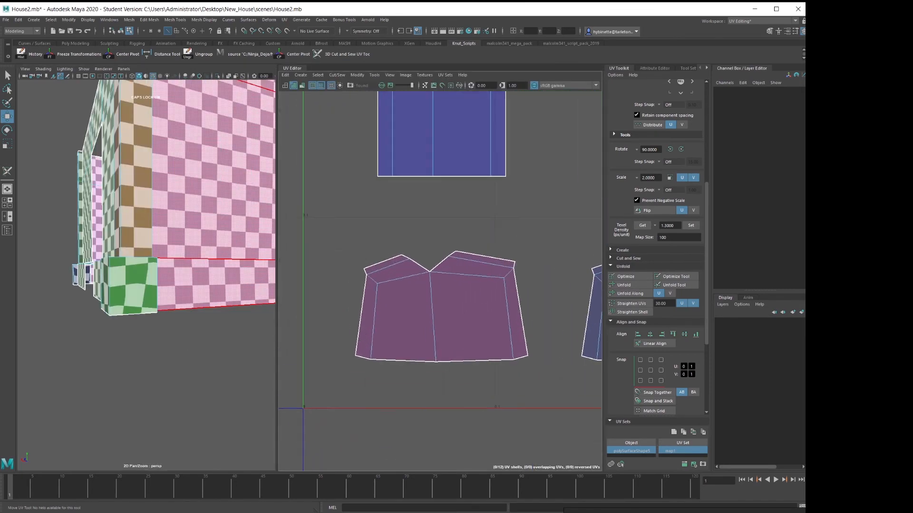
pyautogui.moveTo(441, 339); pyautogui.dragTo(441, 313, button='right')
pyautogui.click(432, 313)
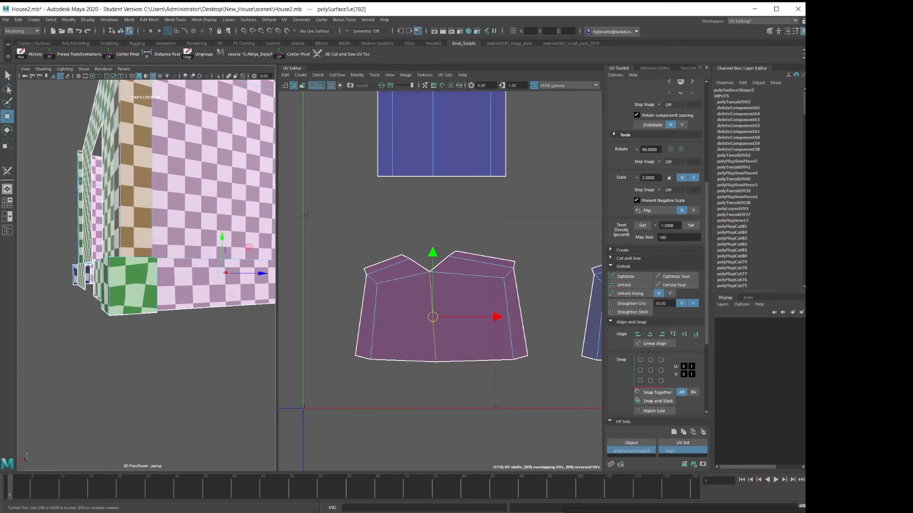
pyautogui.keyDown('alt'); pyautogui.moveTo(95, 295); pyautogui.dragTo(228, 299); pyautogui.keyUp('alt')
pyautogui.keyDown('alt'); pyautogui.moveTo(233, 295); pyautogui.dragTo(190, 380, button='middle'); pyautogui.keyUp('alt')
pyautogui.keyDown('alt'); pyautogui.moveTo(218, 347); pyautogui.dragTo(205, 328); pyautogui.keyUp('alt')
pyautogui.keyDown('alt'); pyautogui.moveTo(173, 378); pyautogui.dragTo(171, 364); pyautogui.keyUp('alt')
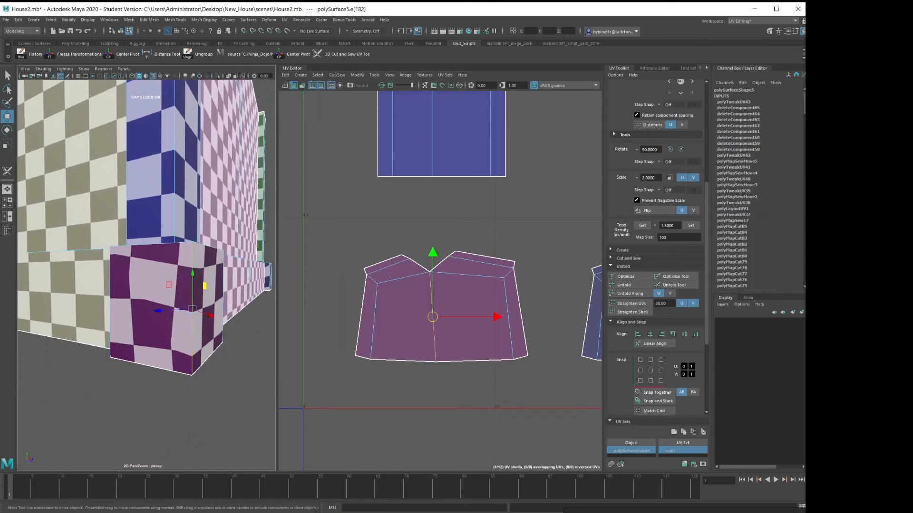
pyautogui.keyDown('alt'); pyautogui.moveTo(430, 267); pyautogui.dragTo(464, 267, button='right'); pyautogui.keyUp('alt')
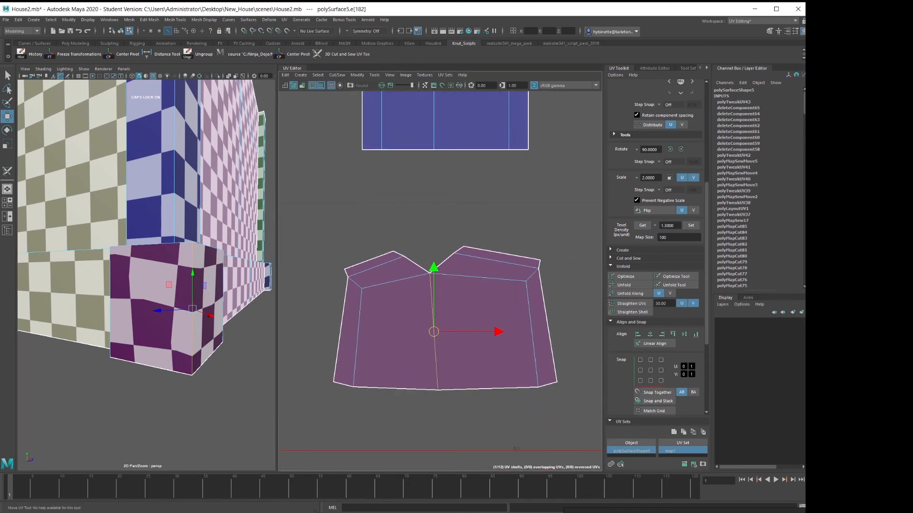
pyautogui.keyDown('shift'); pyautogui.rightClick(452, 210); pyautogui.keyUp('shift')
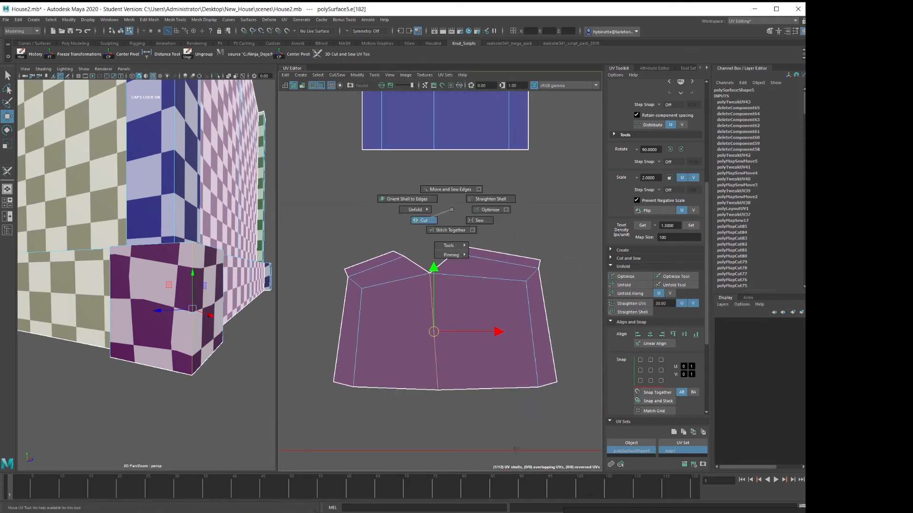
pyautogui.click(435, 220)
pyautogui.moveTo(433, 332); pyautogui.dragTo(413, 331)
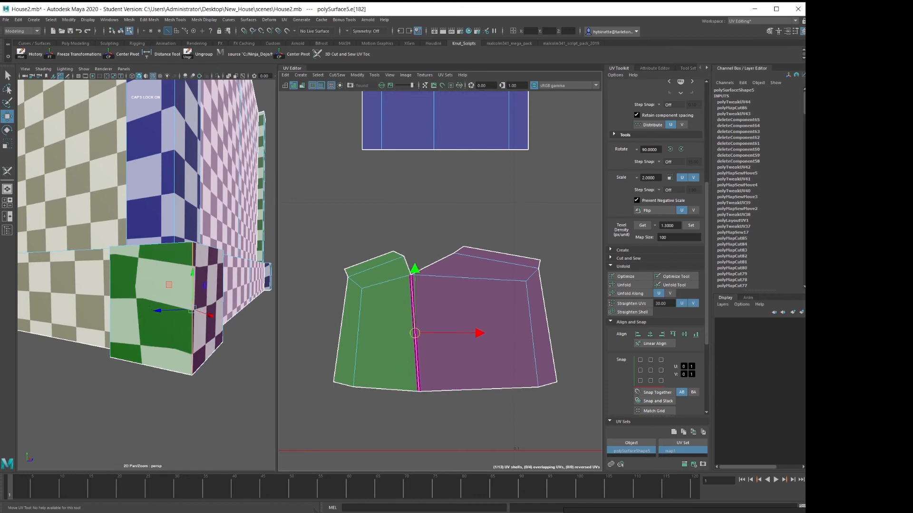
pyautogui.hotkey('ctrl', 'z')
# Move the green half of the cut shell away from the purple half and unfold it
pyautogui.moveTo(402, 338); pyautogui.dragTo(371, 328, button='right')
pyautogui.click(381, 327)
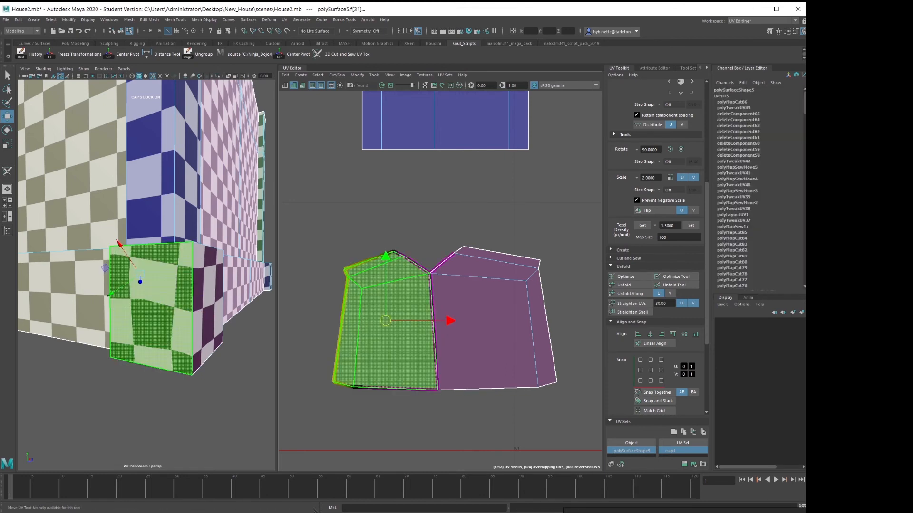
pyautogui.moveTo(385, 322); pyautogui.dragTo(348, 322)
pyautogui.keyDown('shift'); pyautogui.rightClick(357, 325); pyautogui.keyUp('shift')
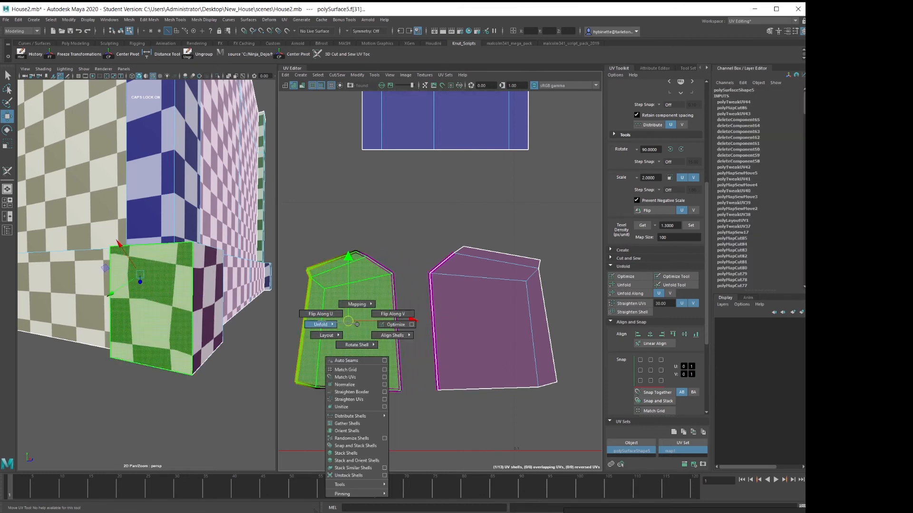
pyautogui.keyDown('shift'); pyautogui.moveTo(320, 324); pyautogui.dragTo(278, 321, button='right'); pyautogui.keyUp('shift')
pyautogui.click(233, 376)
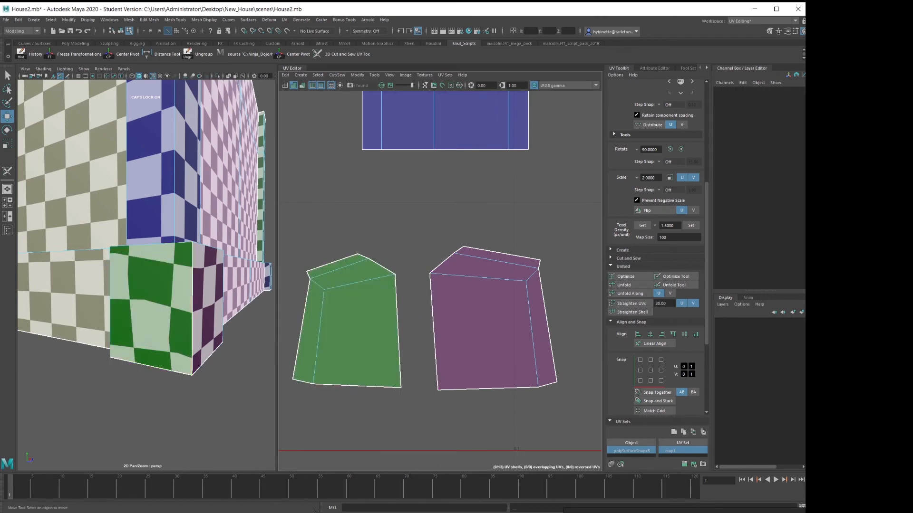
# Unfold the purple half of the cut shell as well
pyautogui.click(352, 323)
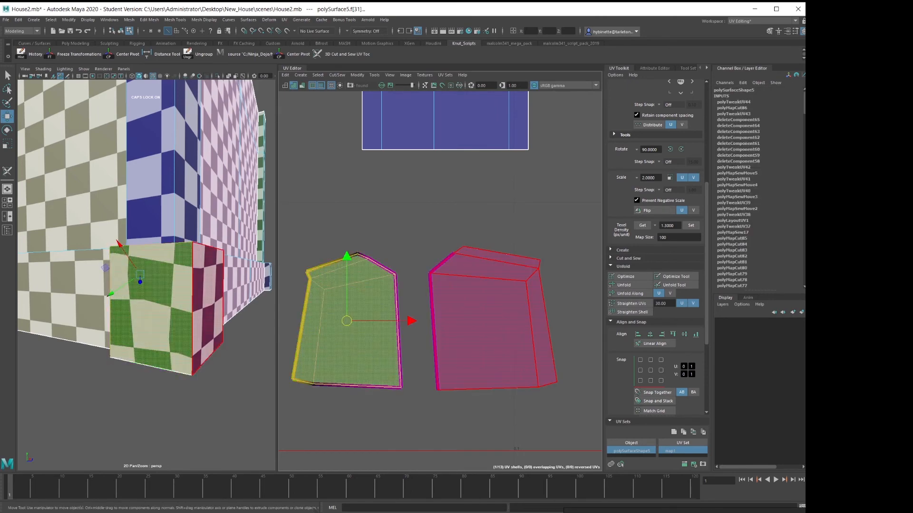
pyautogui.click(490, 328)
pyautogui.press('g')
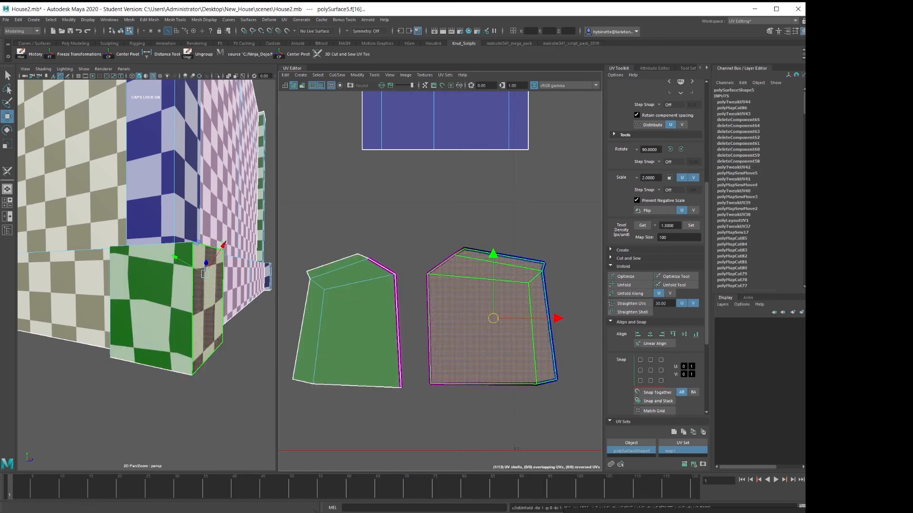
# Straighten the bottom border UVs of the green half shell
pyautogui.rightClick(383, 351)
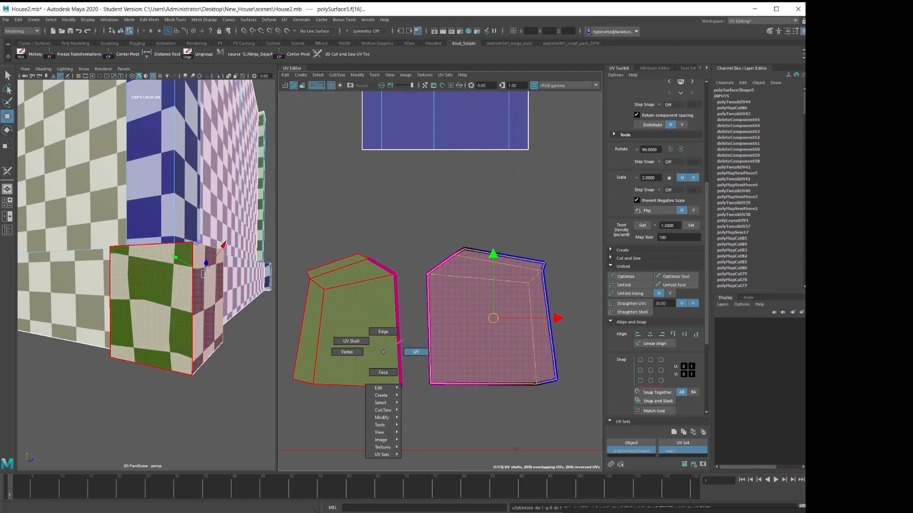
pyautogui.moveTo(383, 352); pyautogui.dragTo(404, 341, button='right')
pyautogui.scroll(-1, 363, 251)
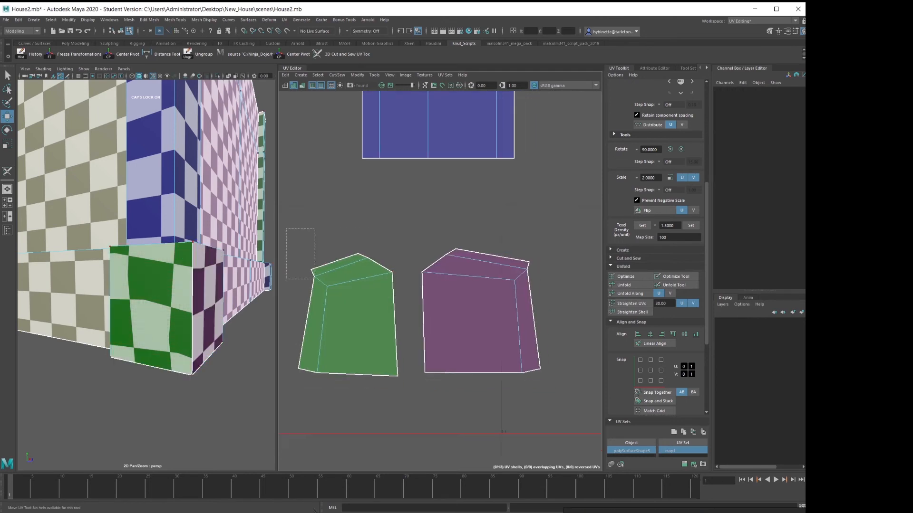
pyautogui.moveTo(314, 279); pyautogui.dragTo(408, 431)
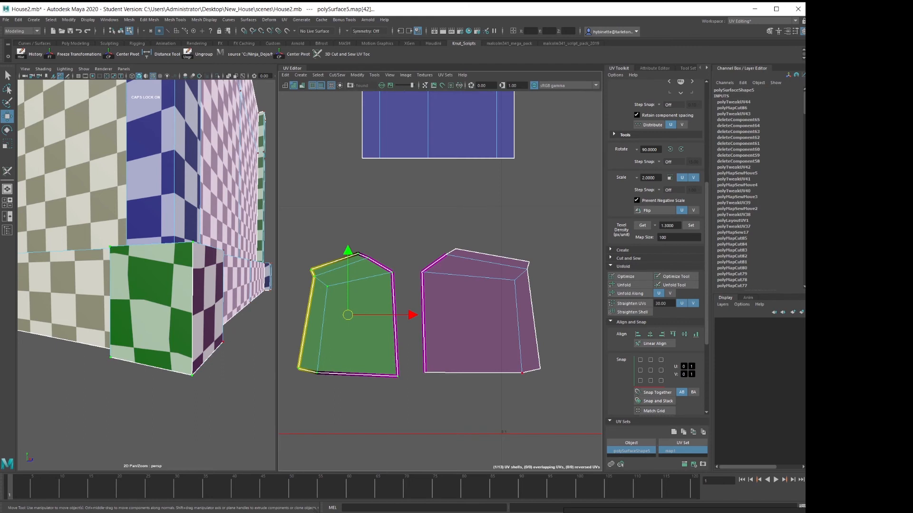
pyautogui.click(407, 430)
pyautogui.moveTo(413, 395); pyautogui.dragTo(413, 396)
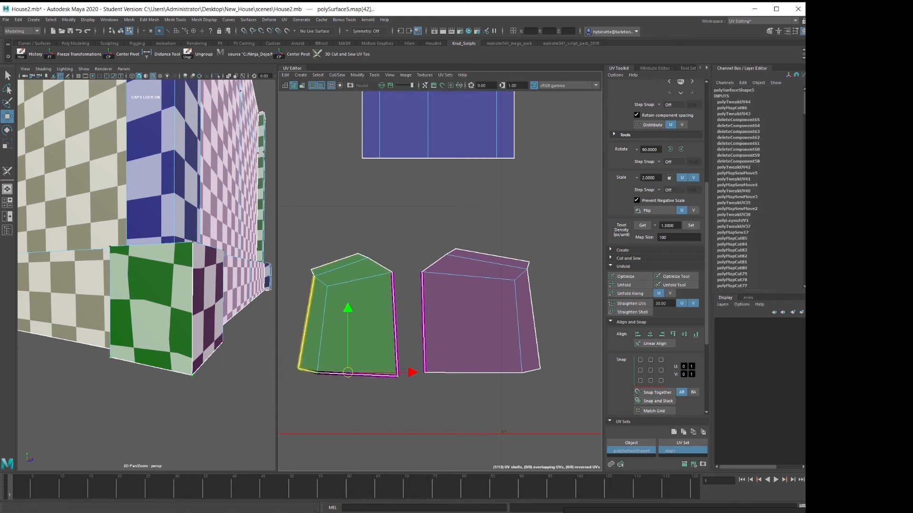
pyautogui.scroll(-5, 656, 261)
pyautogui.scroll(6, 656, 261)
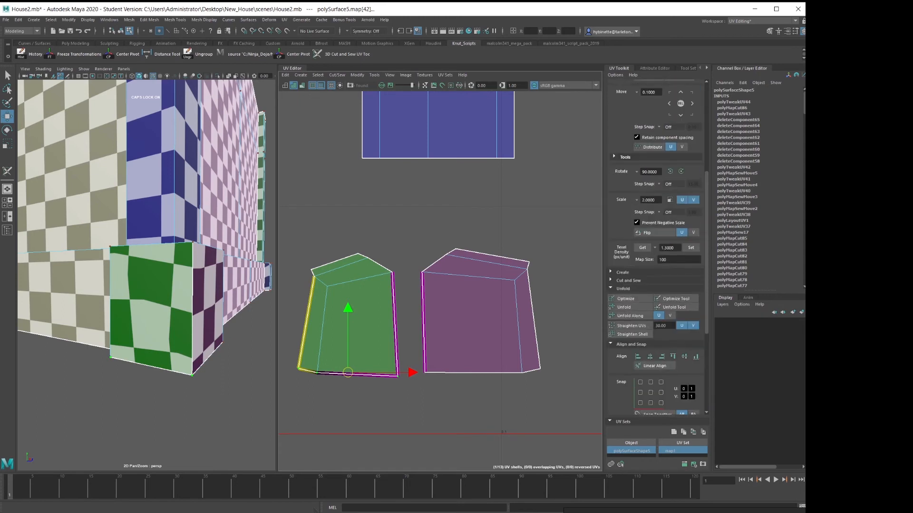
pyautogui.scroll(-6, 656, 261)
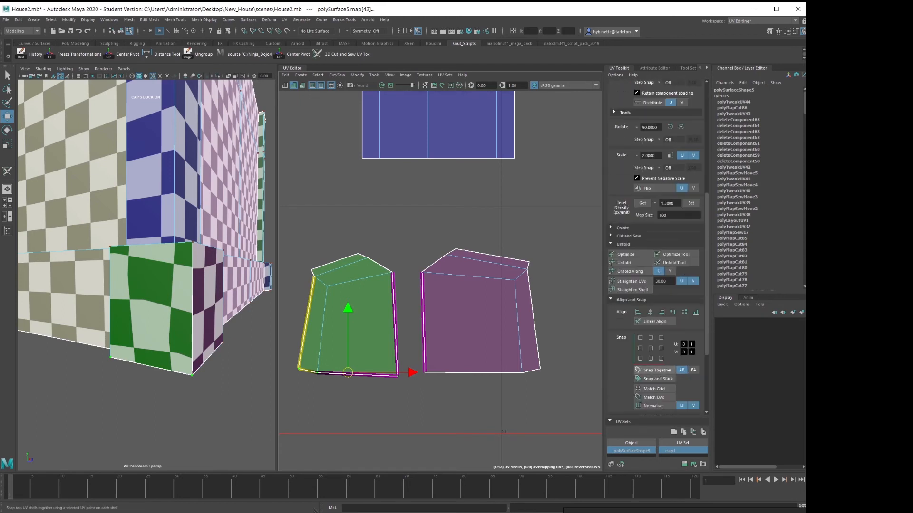
pyautogui.scroll(2, 627, 364)
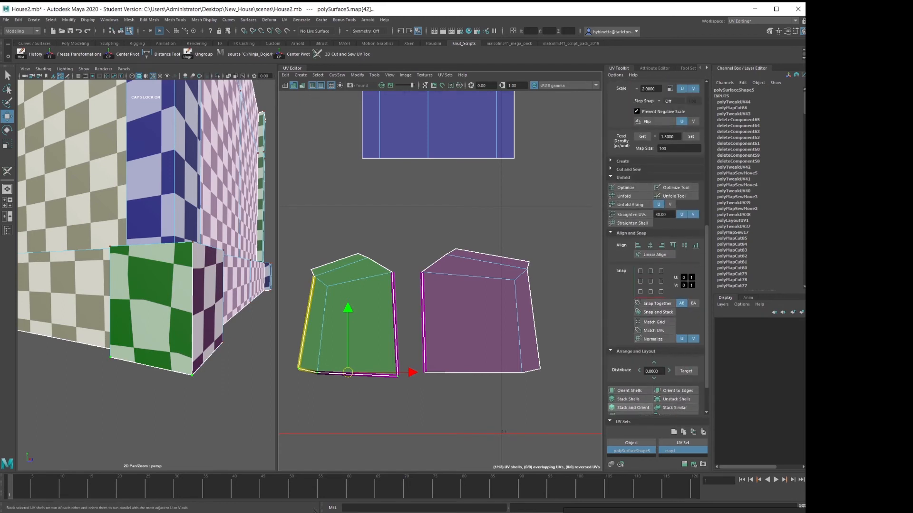
pyautogui.click(626, 214)
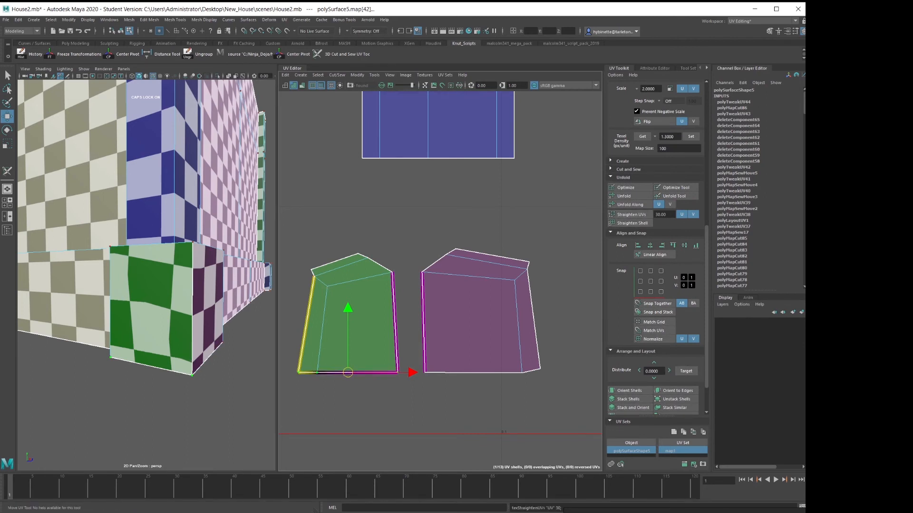
# Cut the short diagonal edge at the green shell's upper outer corner
pyautogui.rightClick(359, 323)
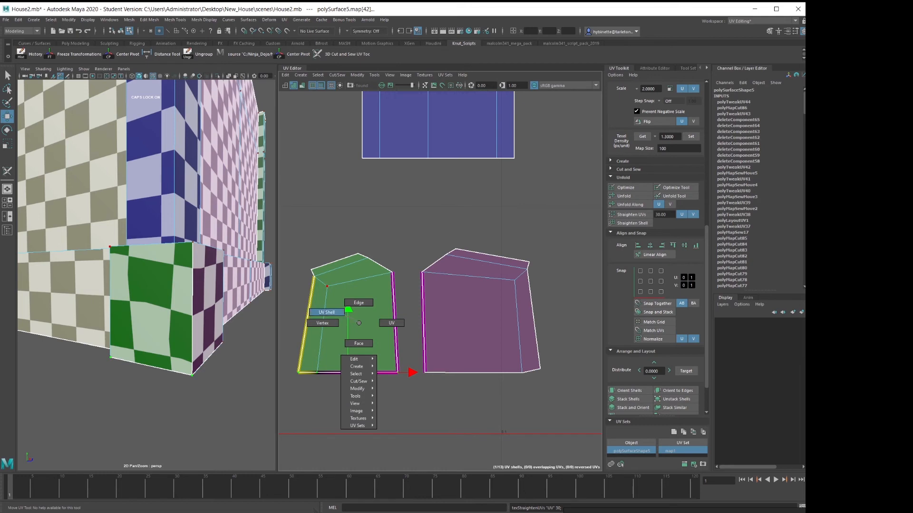
pyautogui.click(327, 313)
pyautogui.moveTo(285, 206); pyautogui.dragTo(408, 437)
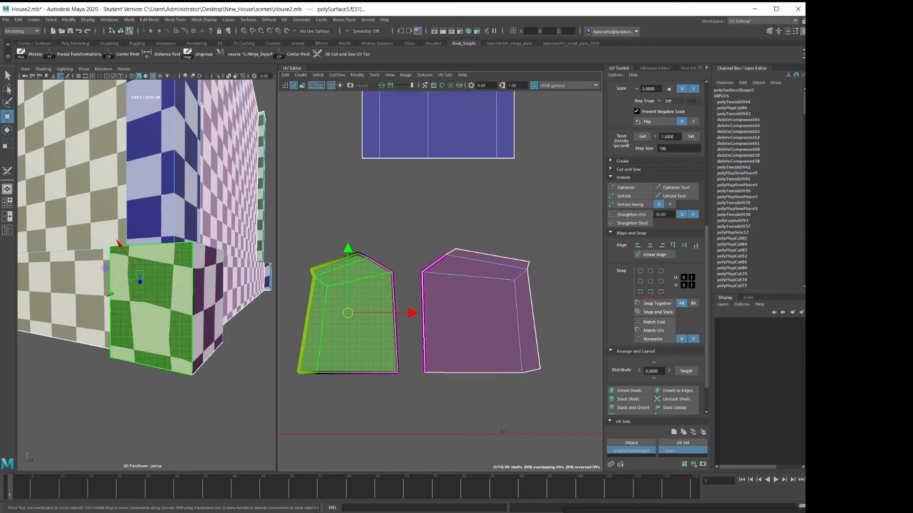
pyautogui.scroll(2, 298, 202)
pyautogui.scroll(2, 284, 274)
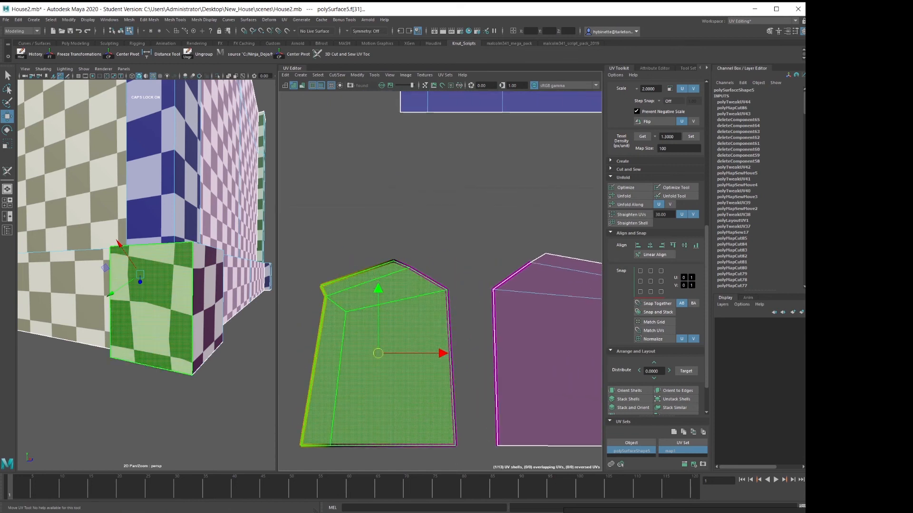
pyautogui.rightClick(363, 291)
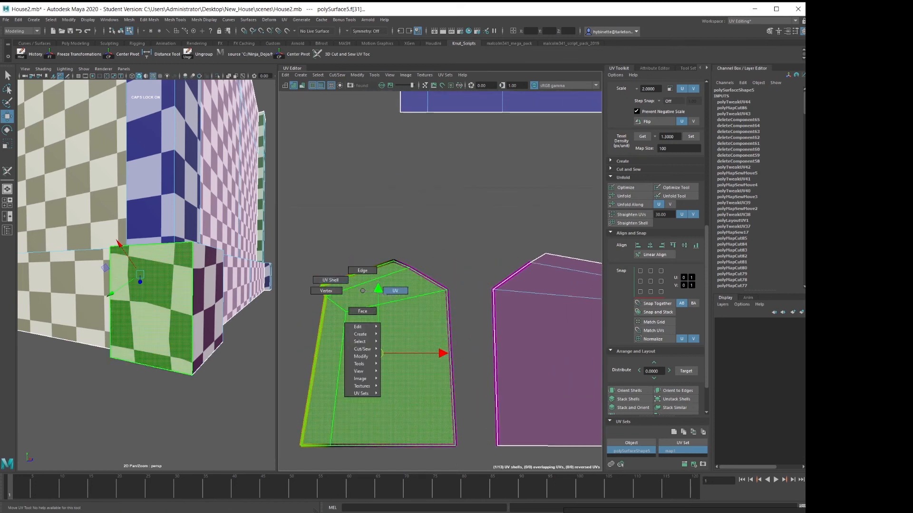
pyautogui.moveTo(395, 290); pyautogui.dragTo(362, 270, button='right')
pyautogui.click(336, 304)
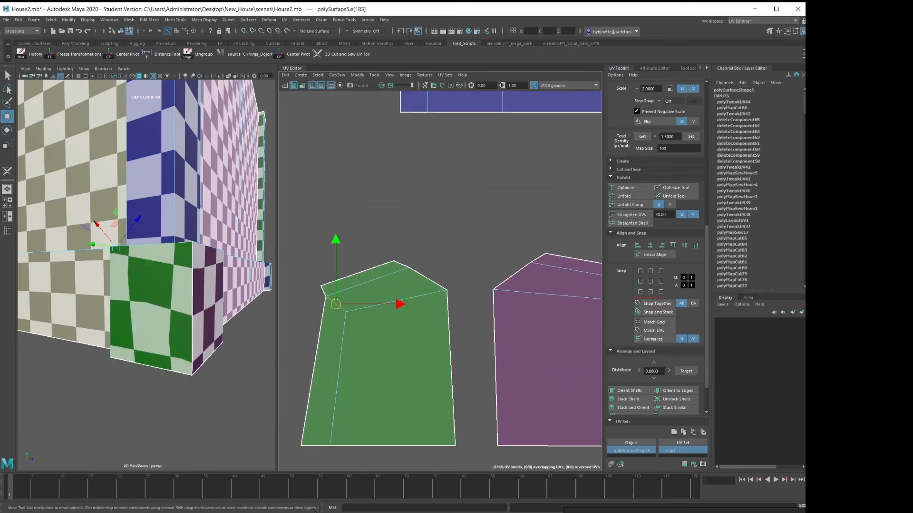
pyautogui.keyDown('shift'); pyautogui.rightClick(500, 206); pyautogui.keyUp('shift')
pyautogui.click(472, 217)
# Unfold the green shell with its outer corner cut open
pyautogui.rightClick(402, 373)
pyautogui.moveTo(405, 350); pyautogui.dragTo(321, 355, button='right')
pyautogui.click(381, 358)
pyautogui.click(304, 281)
pyautogui.keyDown('alt'); pyautogui.moveTo(361, 304); pyautogui.dragTo(320, 249, button='middle'); pyautogui.keyUp('alt')
pyautogui.scroll(-2, 411, 222)
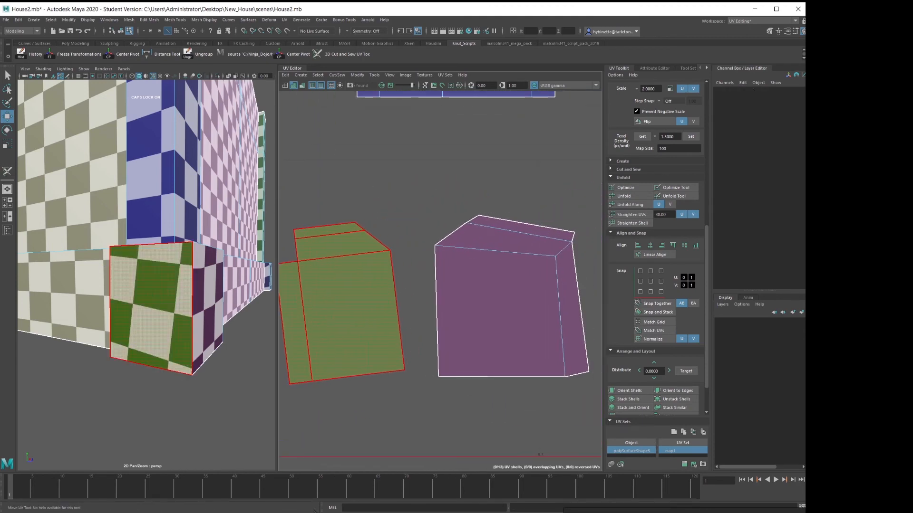
# Cut the short diagonal edge at the purple shell's upper outer corner
pyautogui.moveTo(548, 255); pyautogui.dragTo(546, 236, button='right')
pyautogui.click(563, 248)
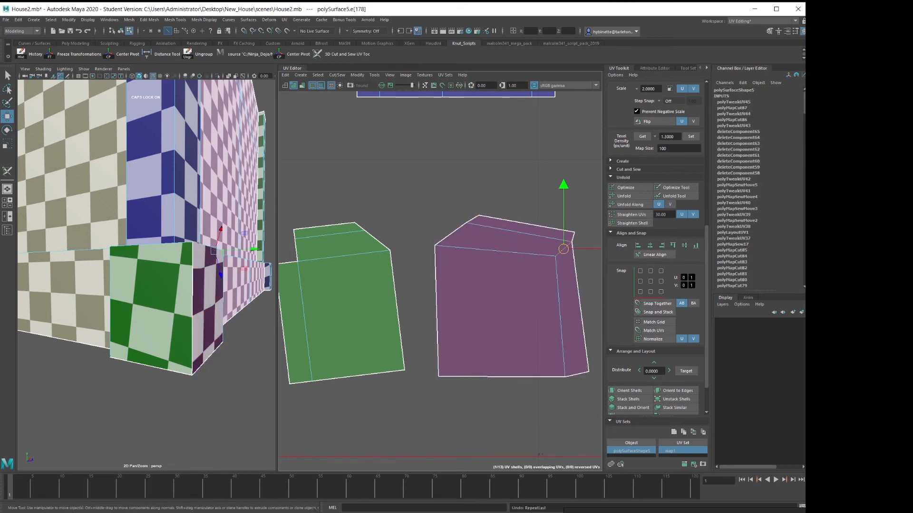
pyautogui.rightClick(369, 162)
pyautogui.keyDown('shift'); pyautogui.moveTo(375, 164); pyautogui.dragTo(363, 172, button='right'); pyautogui.keyUp('shift')
pyautogui.moveTo(503, 289); pyautogui.dragTo(464, 291, button='right')
pyautogui.click(490, 283)
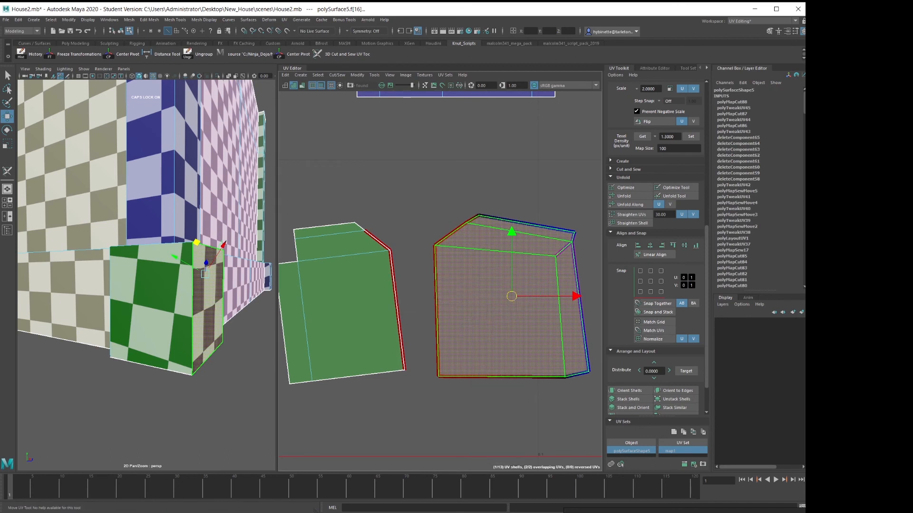
pyautogui.click(419, 296)
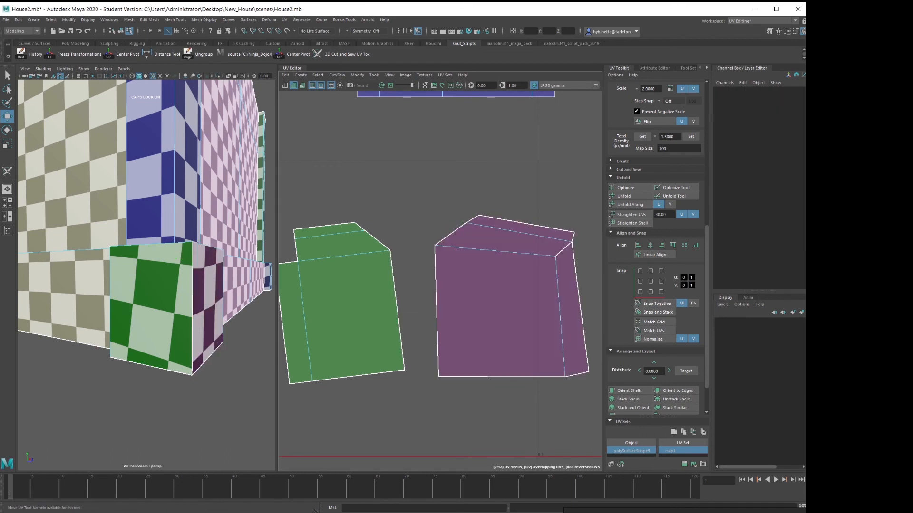
# Select the short diagonal edge inside the purple shell's upper outer corner, locate it on the model, and cut it again
pyautogui.keyDown('alt'); pyautogui.moveTo(381, 296); pyautogui.dragTo(381, 296, button='middle'); pyautogui.keyUp('alt')
pyautogui.keyDown('alt'); pyautogui.moveTo(533, 282); pyautogui.dragTo(507, 282, button='middle'); pyautogui.keyUp('alt')
pyautogui.moveTo(507, 283); pyautogui.dragTo(475, 272, button='right')
pyautogui.click(530, 249)
pyautogui.moveTo(531, 248); pyautogui.dragTo(530, 228, button='right')
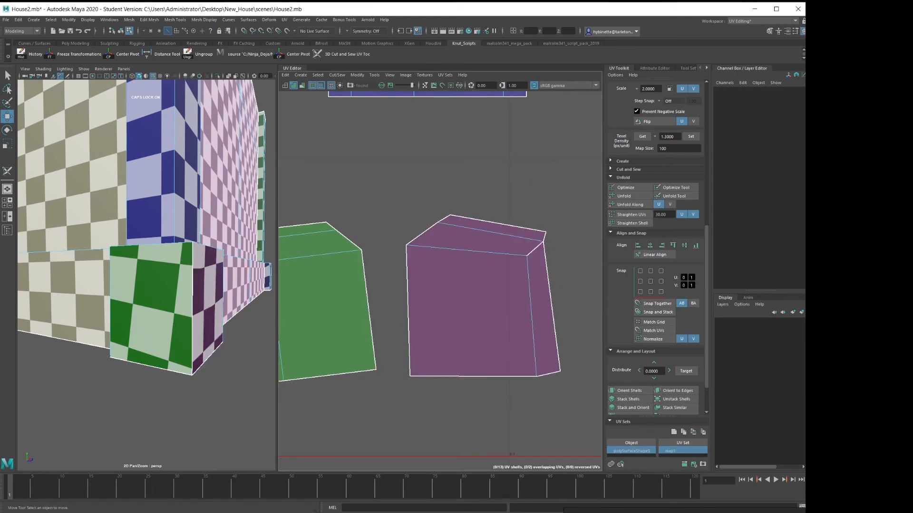
pyautogui.click(534, 248)
pyautogui.scroll(2, 535, 248)
pyautogui.scroll(1, 535, 248)
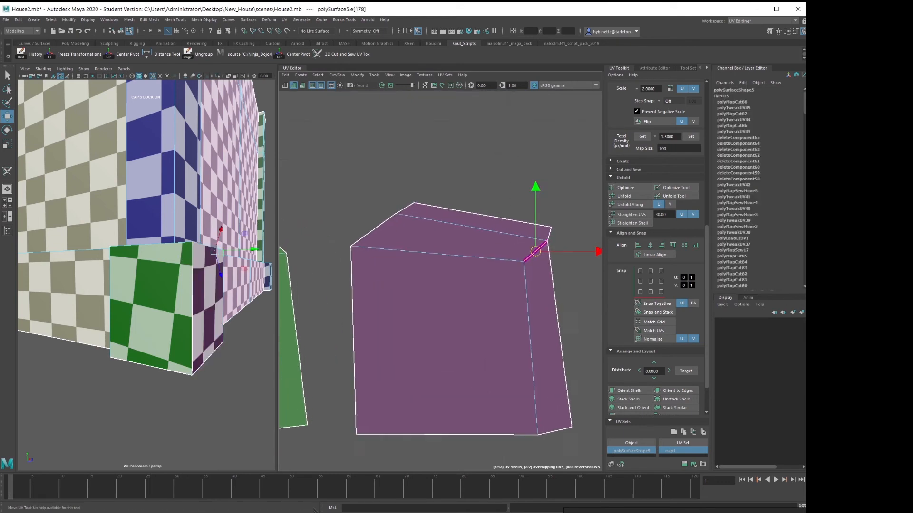
pyautogui.keyDown('alt'); pyautogui.moveTo(535, 248); pyautogui.dragTo(483, 279, button='middle'); pyautogui.keyUp('alt')
pyautogui.keyDown('alt'); pyautogui.moveTo(204, 266); pyautogui.dragTo(129, 323); pyautogui.keyUp('alt')
pyautogui.keyDown('alt'); pyautogui.moveTo(128, 323); pyautogui.dragTo(204, 150, button='middle'); pyautogui.keyUp('alt')
pyautogui.keyDown('alt'); pyautogui.moveTo(204, 199); pyautogui.dragTo(137, 190); pyautogui.keyUp('alt')
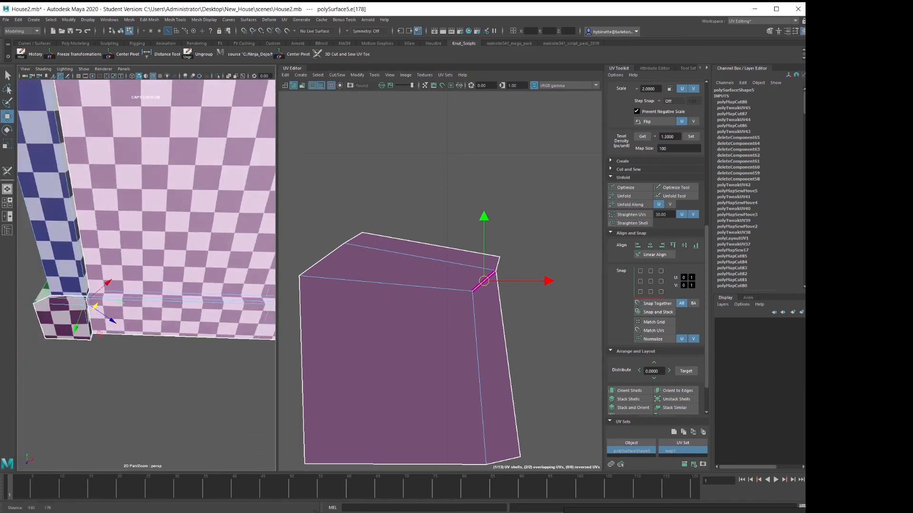
pyautogui.keyDown('alt'); pyautogui.moveTo(138, 238); pyautogui.dragTo(205, 252, button='right'); pyautogui.keyUp('alt')
pyautogui.keyDown('alt'); pyautogui.moveTo(204, 286); pyautogui.dragTo(100, 191, button='middle'); pyautogui.keyUp('alt')
pyautogui.press('f')
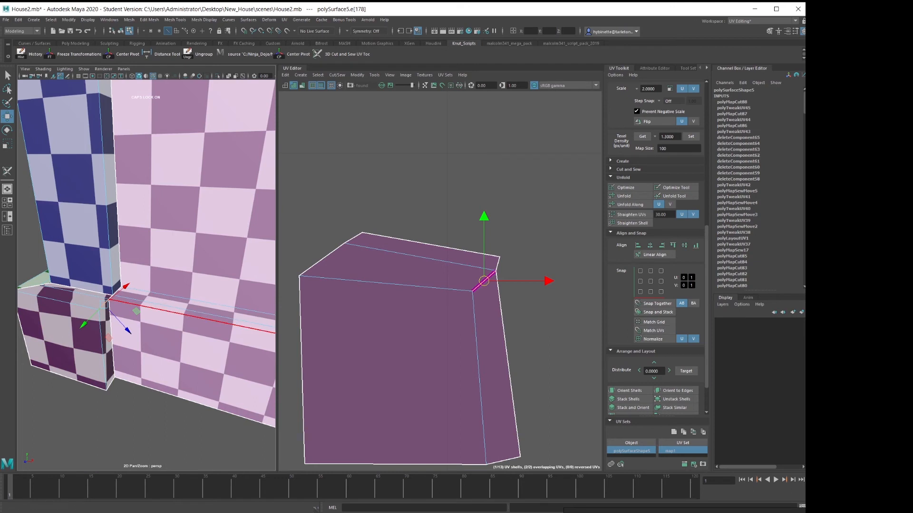
pyautogui.rightClick(512, 178)
pyautogui.keyDown('shift'); pyautogui.rightClick(513, 178); pyautogui.keyUp('shift')
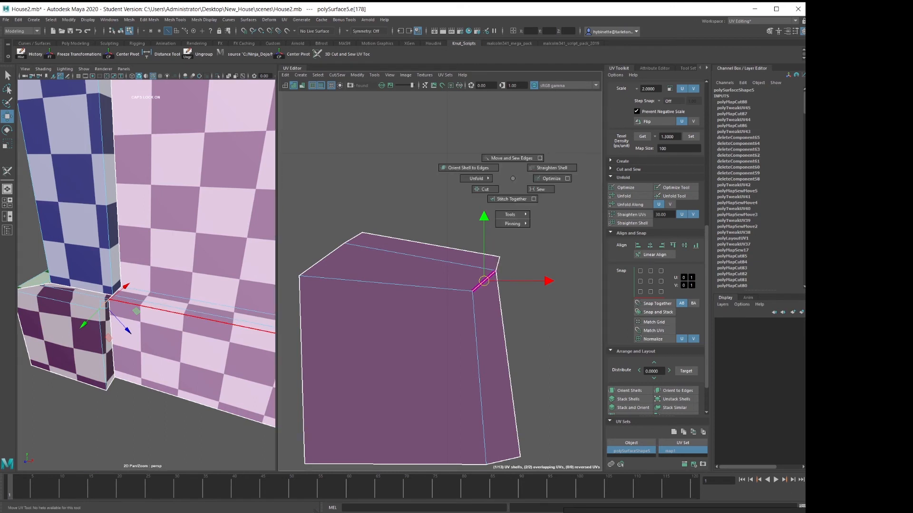
pyautogui.keyDown('shift'); pyautogui.moveTo(513, 178); pyautogui.dragTo(484, 188, button='right'); pyautogui.keyUp('shift')
# Unfold the purple shell with its outer corner cut open
pyautogui.scroll(-2, 475, 339)
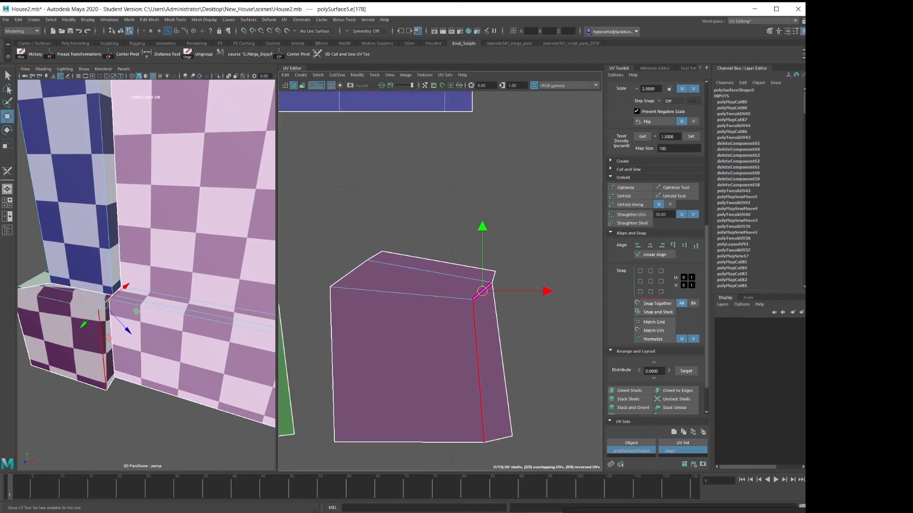
pyautogui.scroll(-1, 401, 327)
pyautogui.keyDown('shift'); pyautogui.rightClick(419, 349); pyautogui.keyUp('shift')
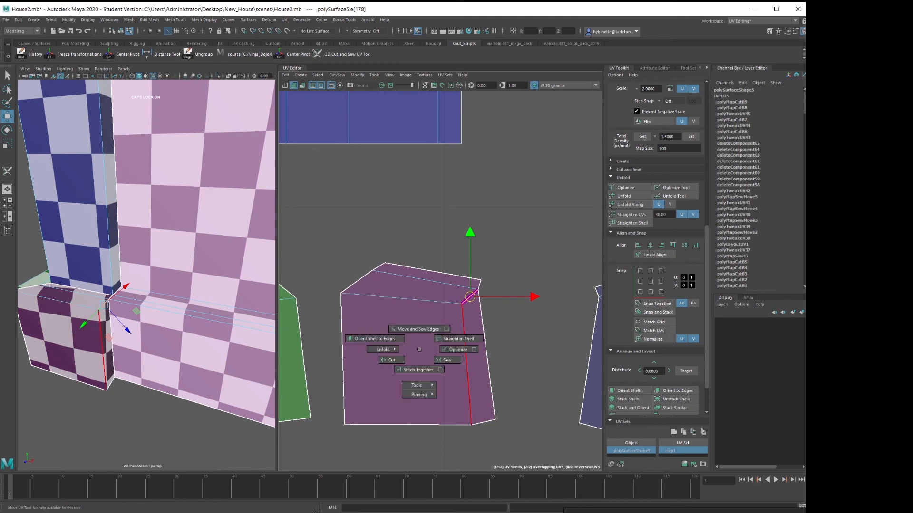
pyautogui.keyDown('shift'); pyautogui.moveTo(419, 349); pyautogui.dragTo(357, 349, button='right'); pyautogui.keyUp('shift')
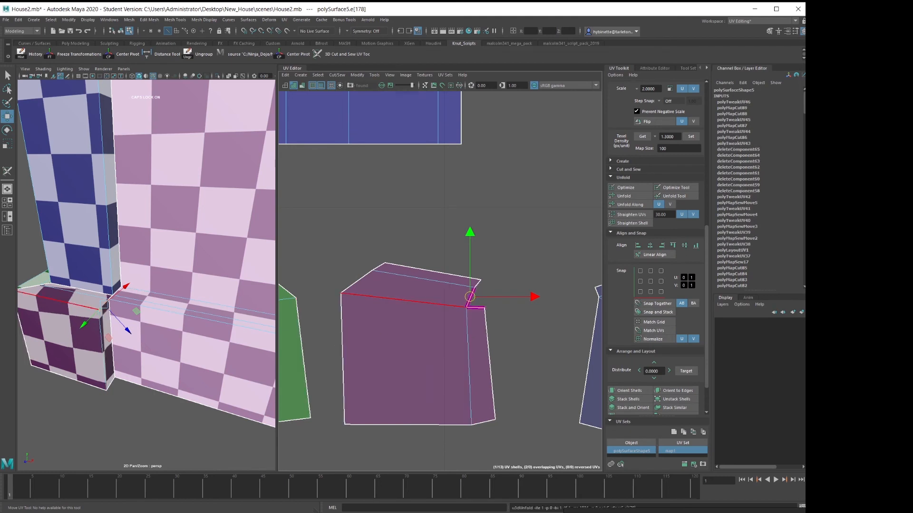
# Select all UVs of the purple half shell and straighten them in U and V
pyautogui.moveTo(381, 330)
pyautogui.keyDown('alt'); pyautogui.mouseDown(button='middle')
pyautogui.moveTo(462, 314)
pyautogui.moveTo(538, 323)
pyautogui.moveTo(502, 297)
pyautogui.mouseUp(button='middle'); pyautogui.keyUp('alt')
pyautogui.scroll(-2, 537, 322)
pyautogui.scroll(1, 537, 322)
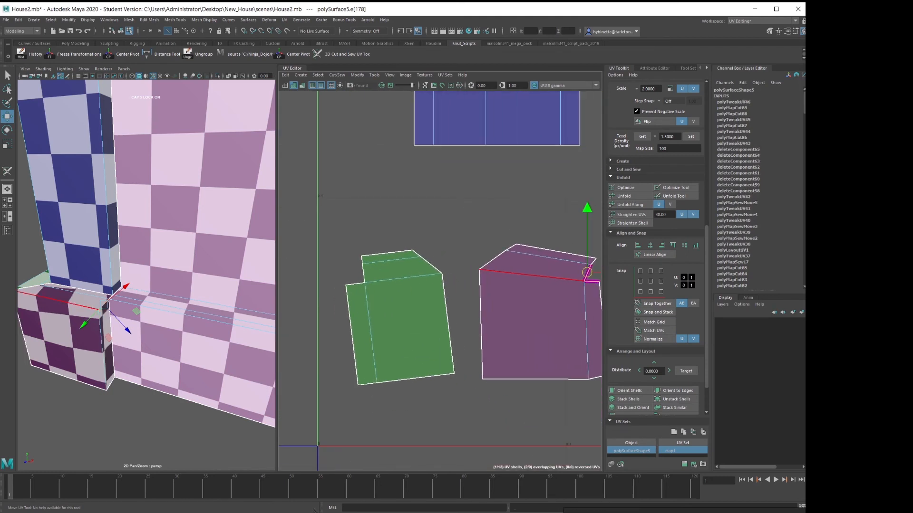
pyautogui.moveTo(517, 336)
pyautogui.mouseDown(button='right')
pyautogui.moveTo(489, 320)
pyautogui.moveTo(542, 313)
pyautogui.moveTo(528, 326)
pyautogui.mouseUp(button='right')
pyautogui.keyDown('alt'); pyautogui.moveTo(528, 326); pyautogui.dragTo(483, 315, button='middle'); pyautogui.keyUp('alt')
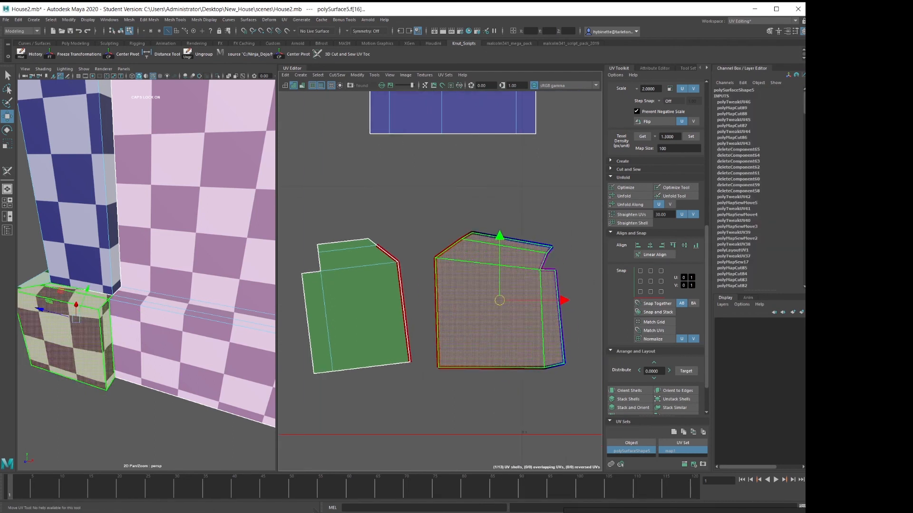
pyautogui.moveTo(509, 321); pyautogui.dragTo(537, 321, button='right')
pyautogui.moveTo(413, 190); pyautogui.dragTo(600, 412)
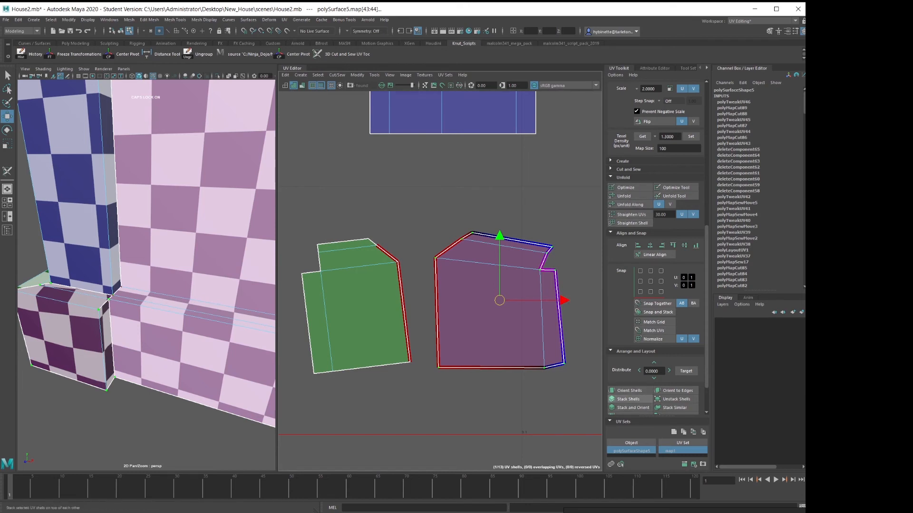
pyautogui.scroll(-2, 630, 399)
pyautogui.scroll(12, 657, 247)
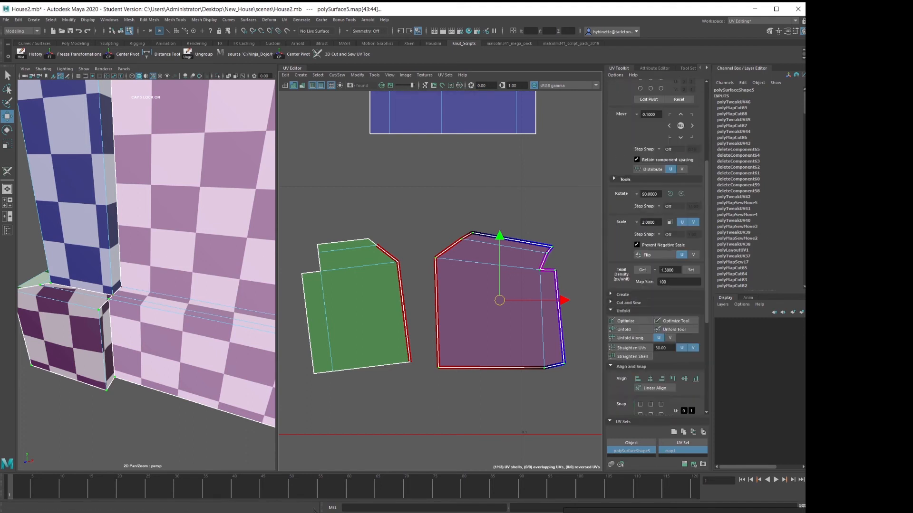
pyautogui.scroll(-2, 656, 285)
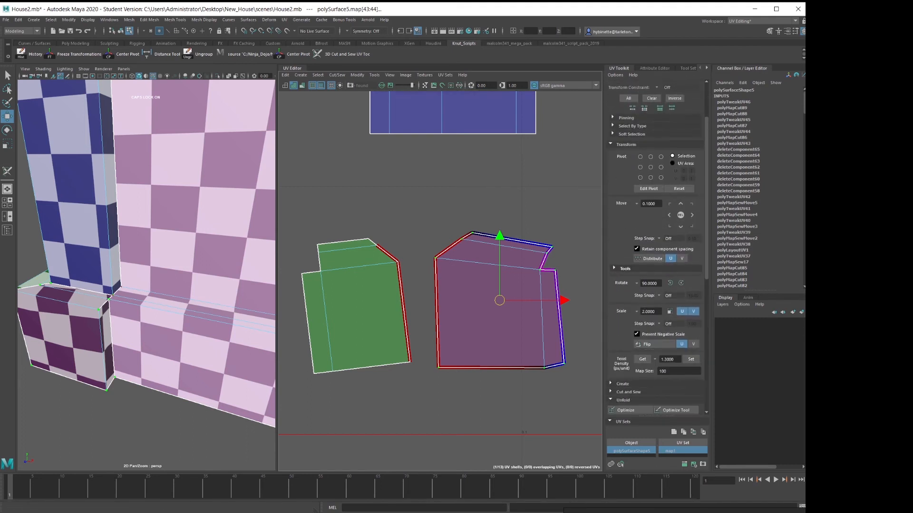
pyautogui.click(625, 144)
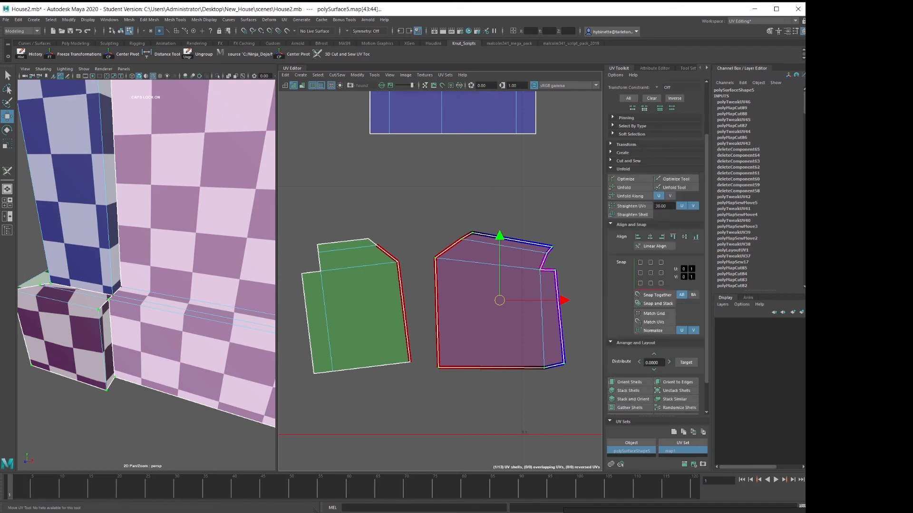
pyautogui.scroll(-2, 656, 247)
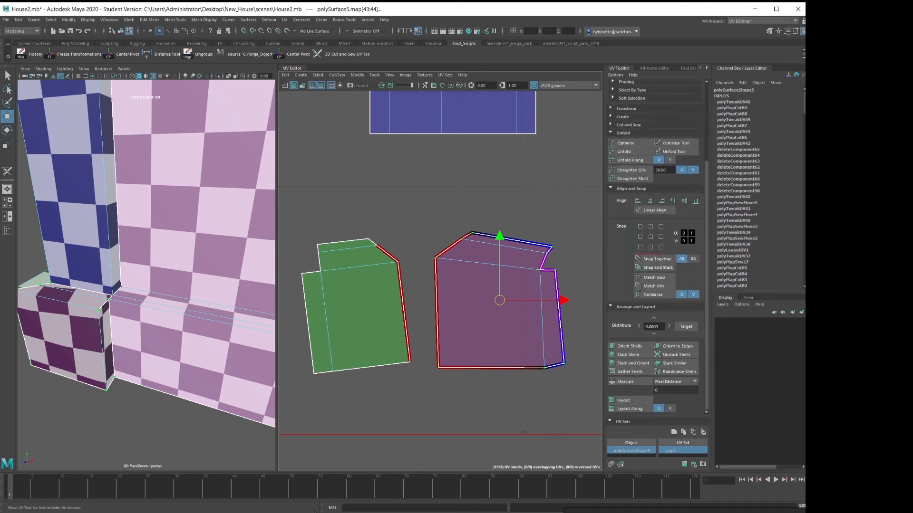
pyautogui.scroll(5, 656, 247)
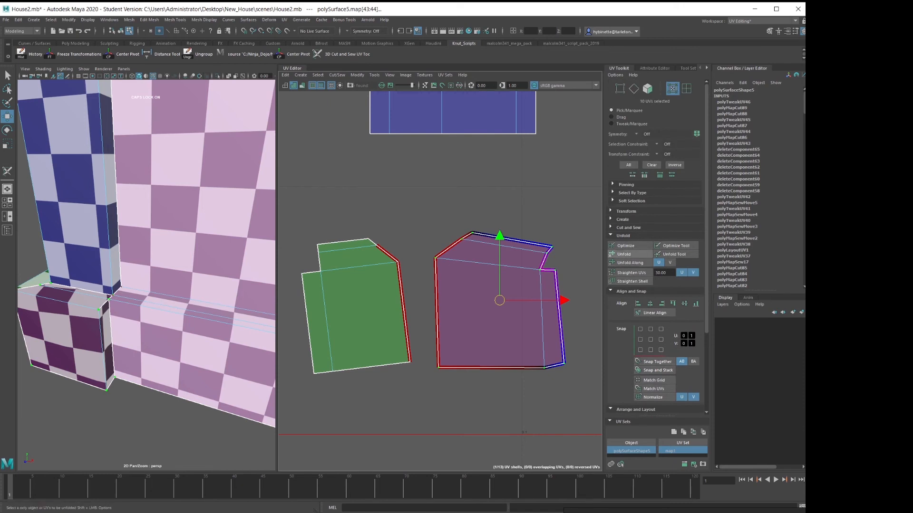
pyautogui.click(630, 273)
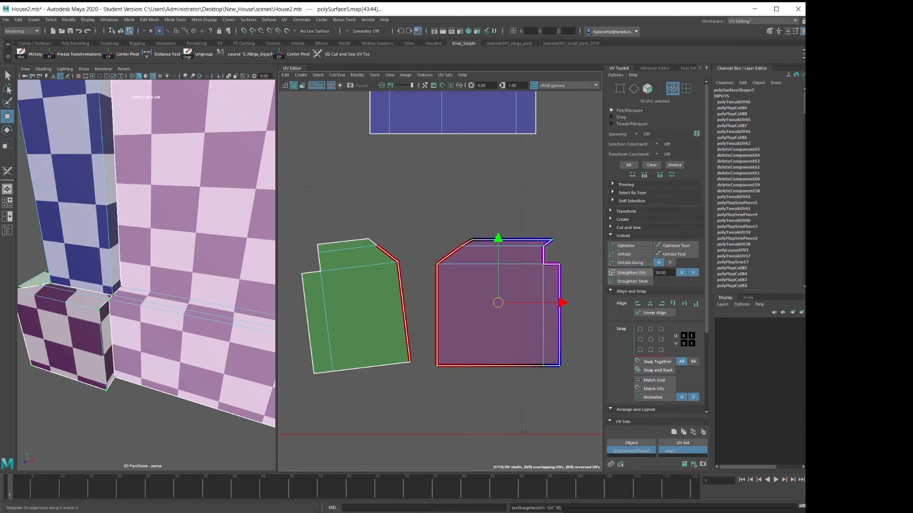
# Straighten all UVs of the green half shell in U and V
pyautogui.keyDown('alt'); pyautogui.moveTo(352, 205); pyautogui.dragTo(411, 189, button='middle'); pyautogui.keyUp('alt')
pyautogui.moveTo(331, 183); pyautogui.dragTo(475, 405)
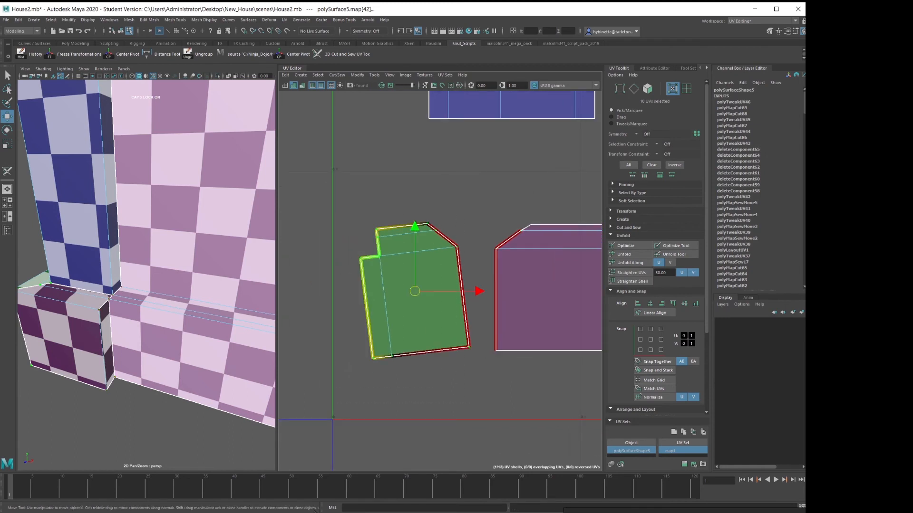
pyautogui.click(630, 273)
pyautogui.click(442, 381)
pyautogui.scroll(-2, 439, 351)
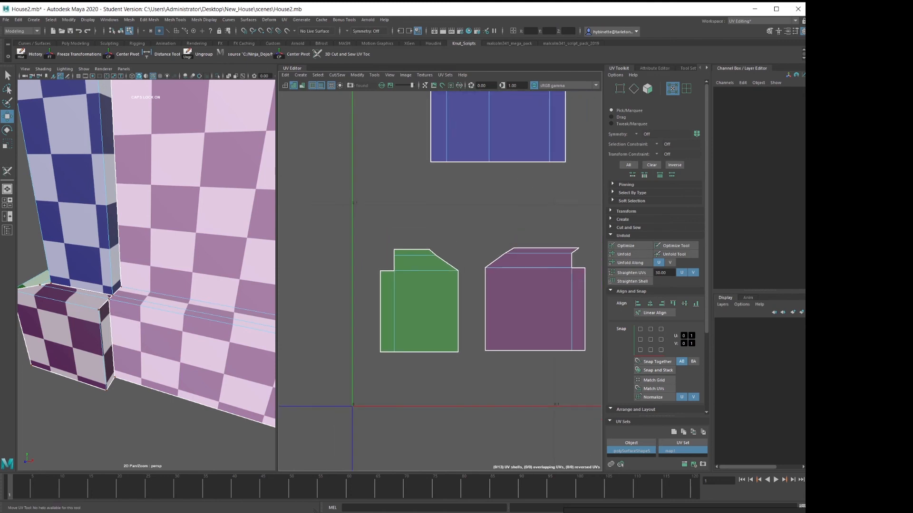
# Move and sew the green half shell to the purple one along their shared vertical edge
pyautogui.keyDown('alt'); pyautogui.moveTo(138, 295); pyautogui.dragTo(150, 233); pyautogui.keyUp('alt')
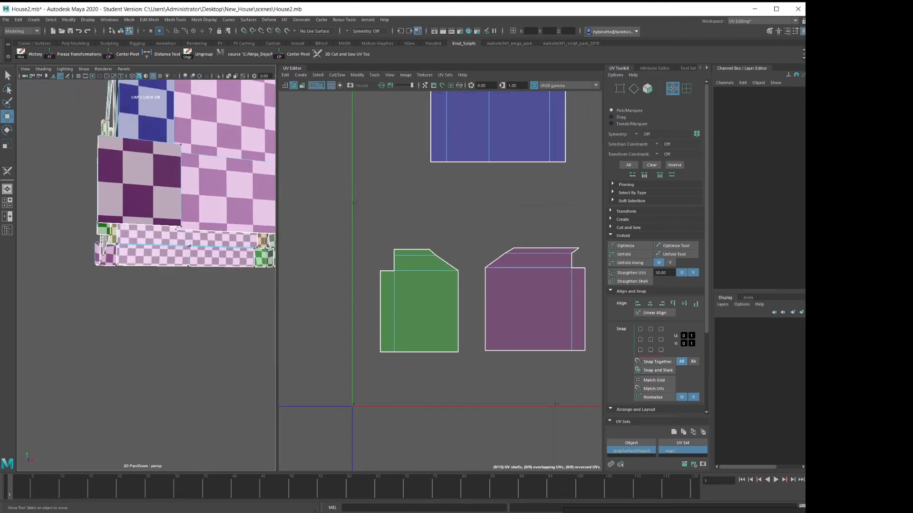
pyautogui.scroll(4, 463, 309)
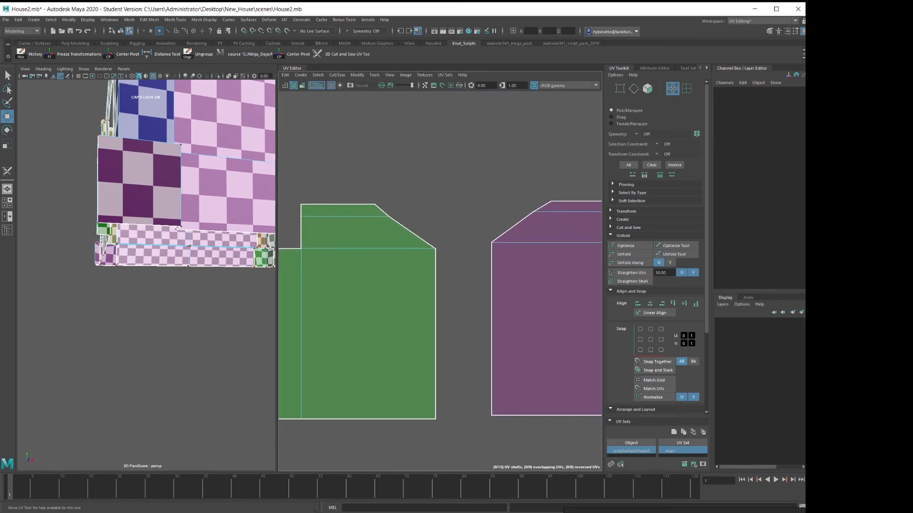
pyautogui.rightClick(460, 316)
pyautogui.click(460, 295)
pyautogui.click(435, 332)
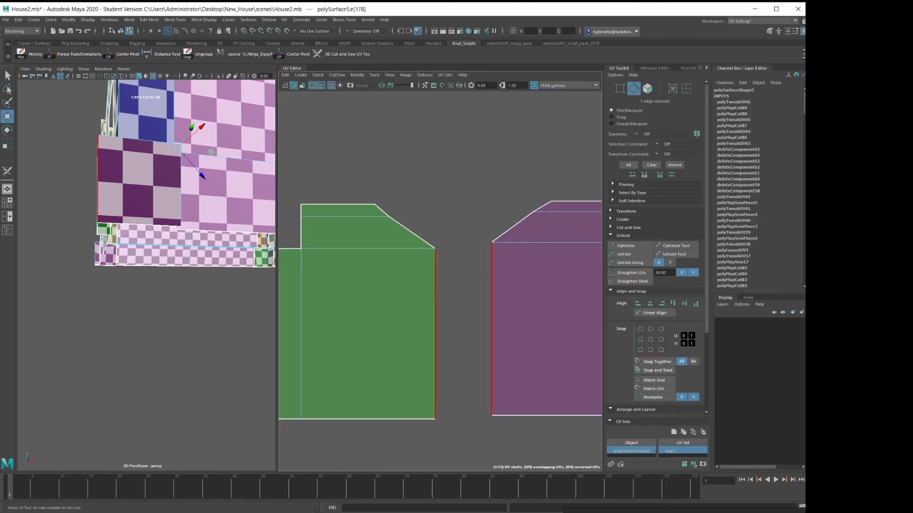
pyautogui.keyDown('shift'); pyautogui.moveTo(476, 206); pyautogui.dragTo(475, 227, button='right'); pyautogui.keyUp('shift')
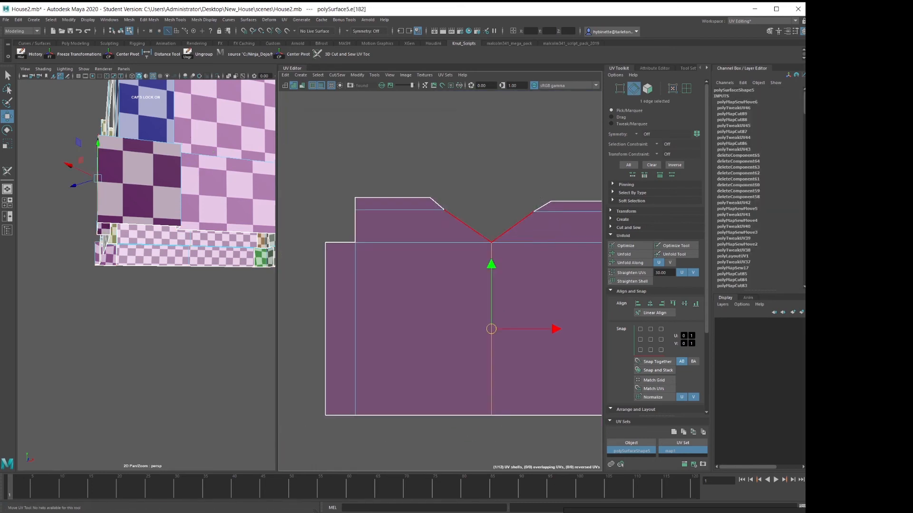
# Select the joined purple corner shell as a whole UV shell
pyautogui.scroll(-4, 421, 316)
pyautogui.scroll(-2, 529, 290)
pyautogui.keyDown('alt'); pyautogui.moveTo(529, 290); pyautogui.dragTo(481, 387, button='middle'); pyautogui.keyUp('alt')
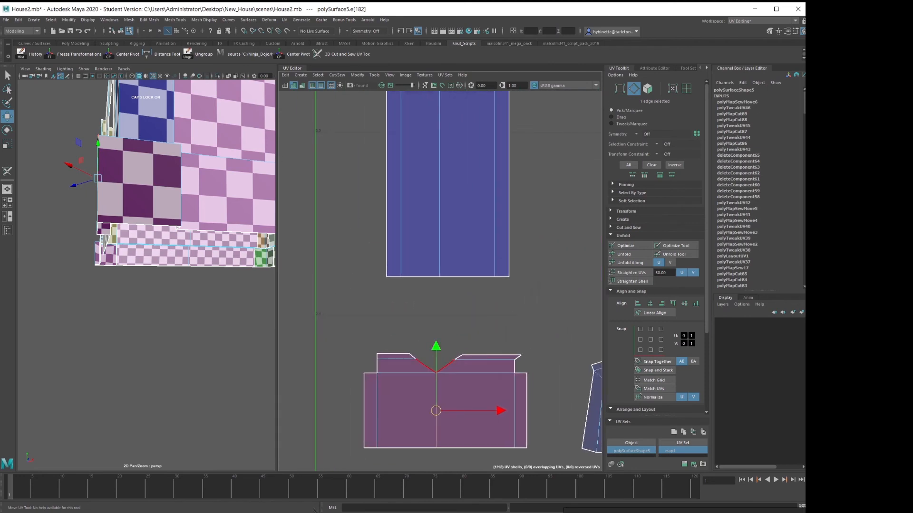
pyautogui.scroll(-2, 505, 330)
pyautogui.keyDown('alt'); pyautogui.moveTo(505, 330); pyautogui.dragTo(360, 244, button='middle'); pyautogui.keyUp('alt')
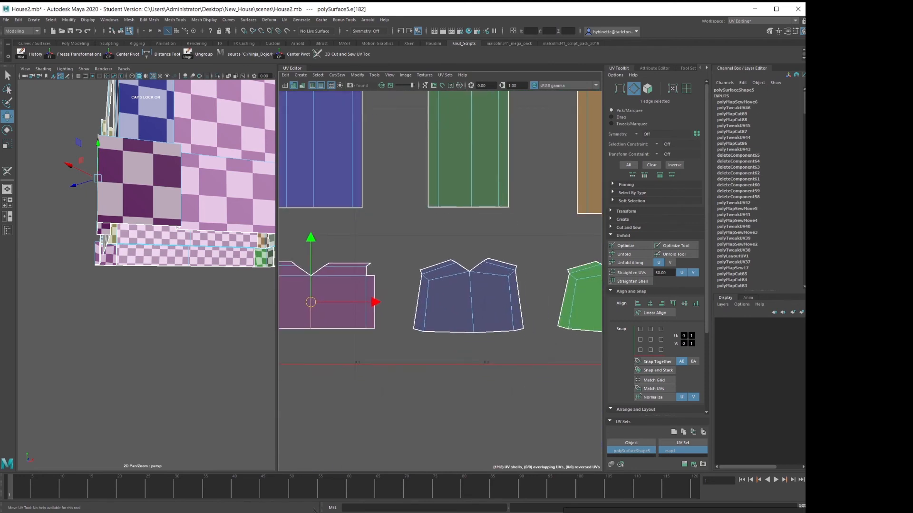
pyautogui.moveTo(406, 287); pyautogui.dragTo(374, 277, button='right')
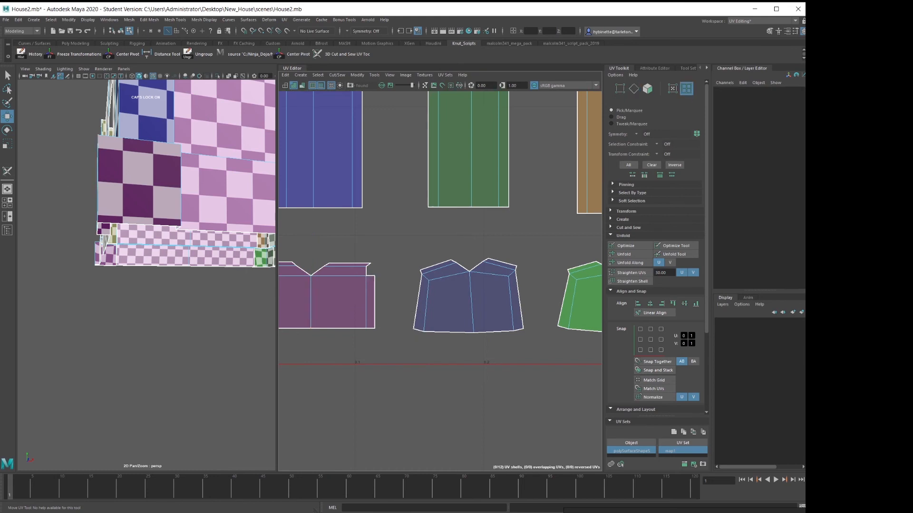
pyautogui.keyDown('alt'); pyautogui.moveTo(374, 277); pyautogui.dragTo(394, 286, button='middle'); pyautogui.keyUp('alt')
pyautogui.click(363, 308)
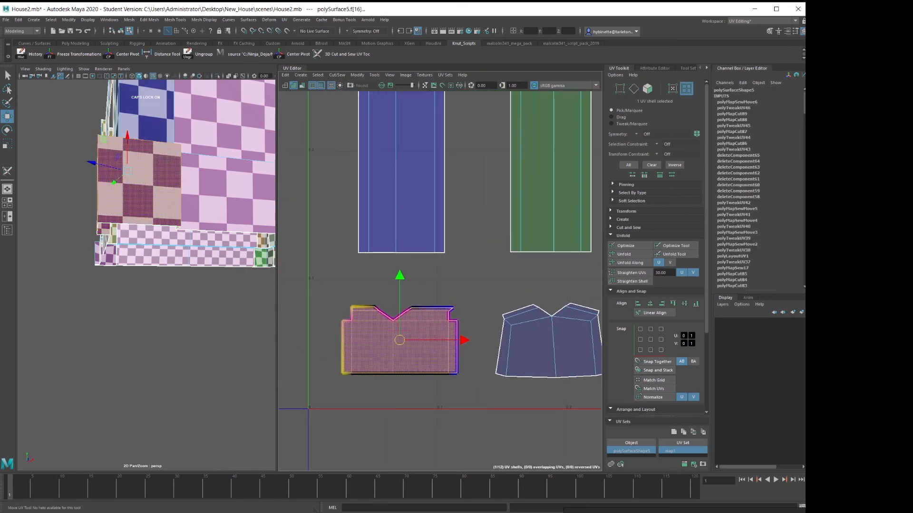
# Try to transfer all UV sets from the purple corner shell to the neighbouring blue shell using Transfer Attributes with Component sample space
pyautogui.keyDown('alt'); pyautogui.moveTo(488, 157); pyautogui.dragTo(550, 193, button='middle'); pyautogui.keyUp('alt')
pyautogui.click(110, 20)
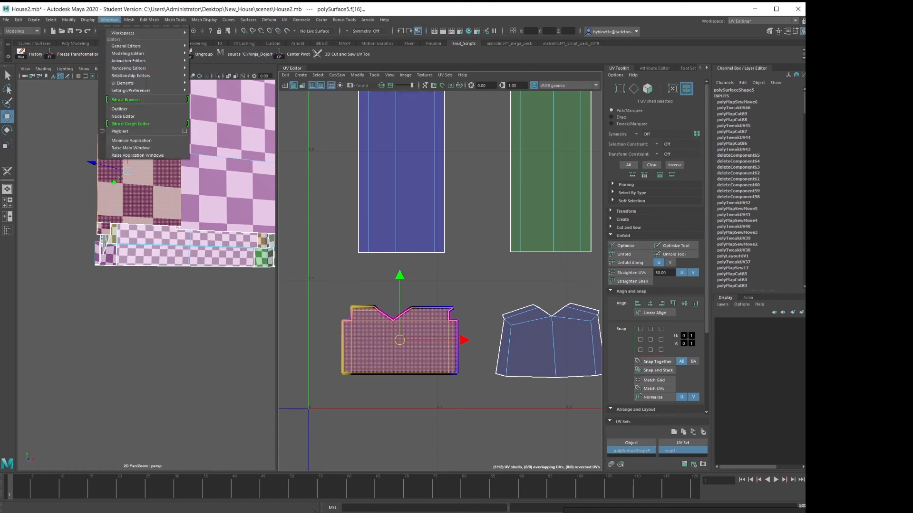
pyautogui.press('Escape')
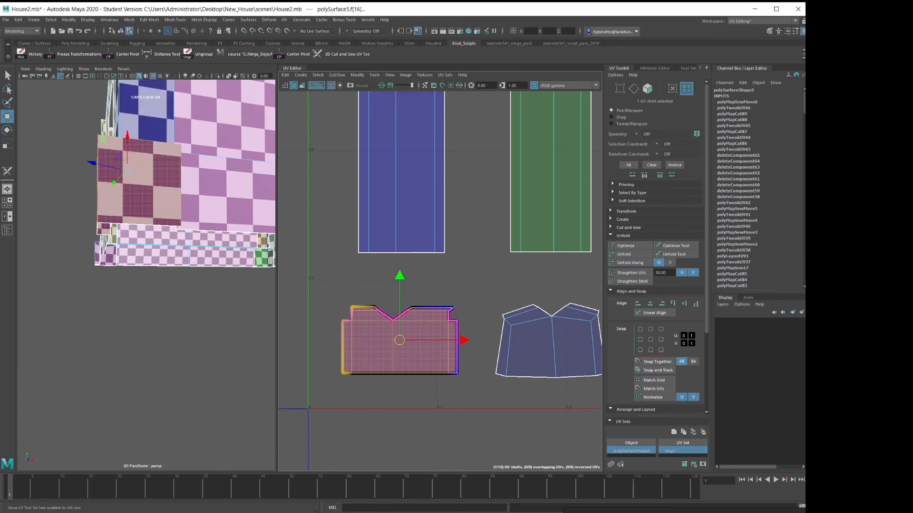
pyautogui.keyDown('alt'); pyautogui.moveTo(570, 237); pyautogui.dragTo(533, 256, button='middle'); pyautogui.keyUp('alt')
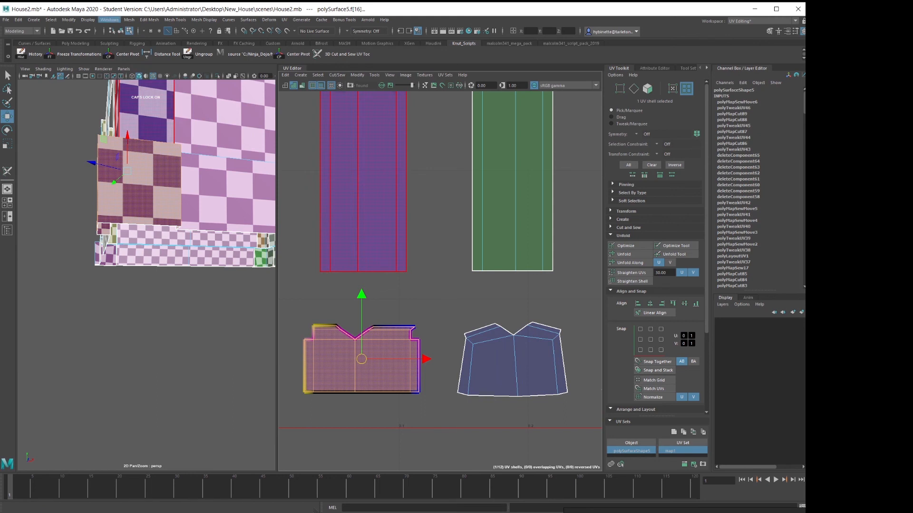
pyautogui.click(109, 19)
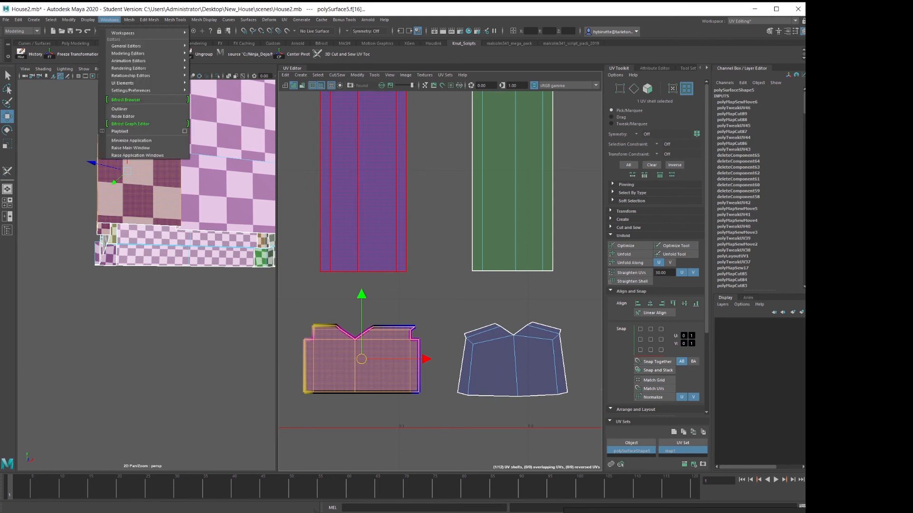
pyautogui.moveTo(148, 19)
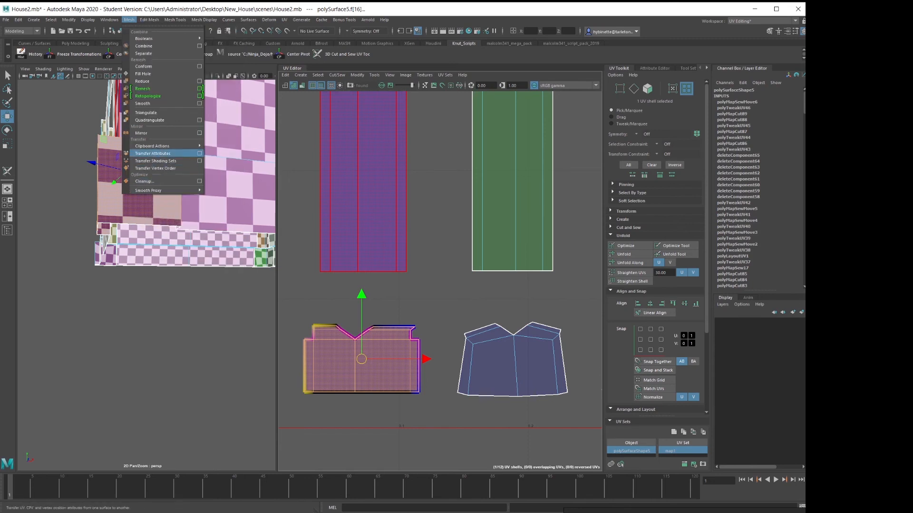
pyautogui.click(199, 154)
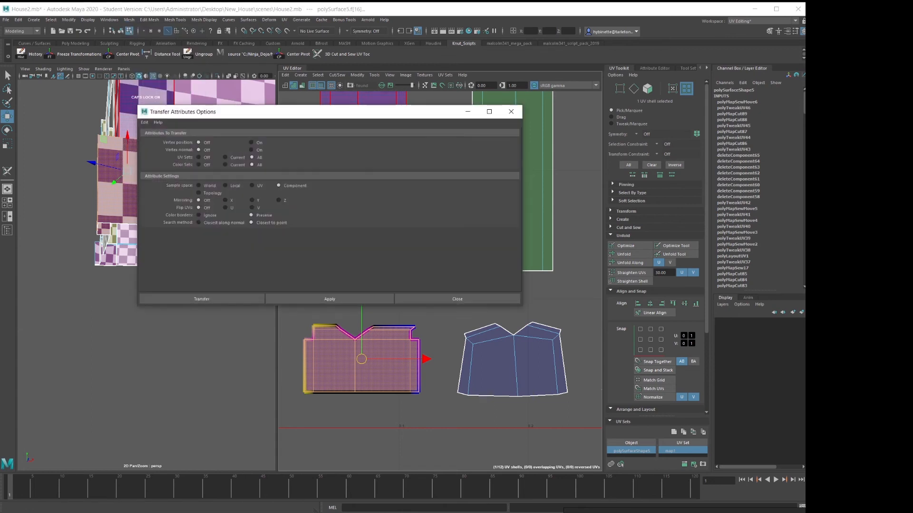
pyautogui.moveTo(257, 112); pyautogui.dragTo(142, 69)
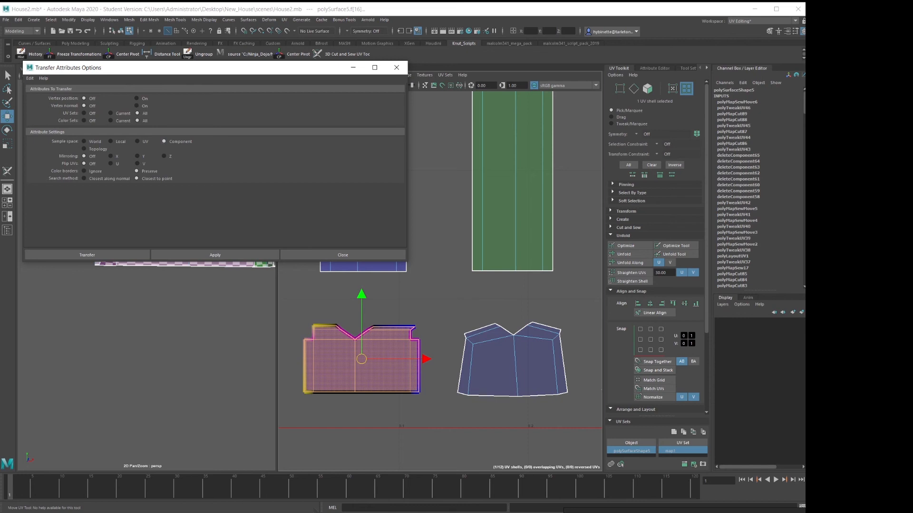
pyautogui.keyDown('shift'); pyautogui.click(514, 363); pyautogui.keyUp('shift')
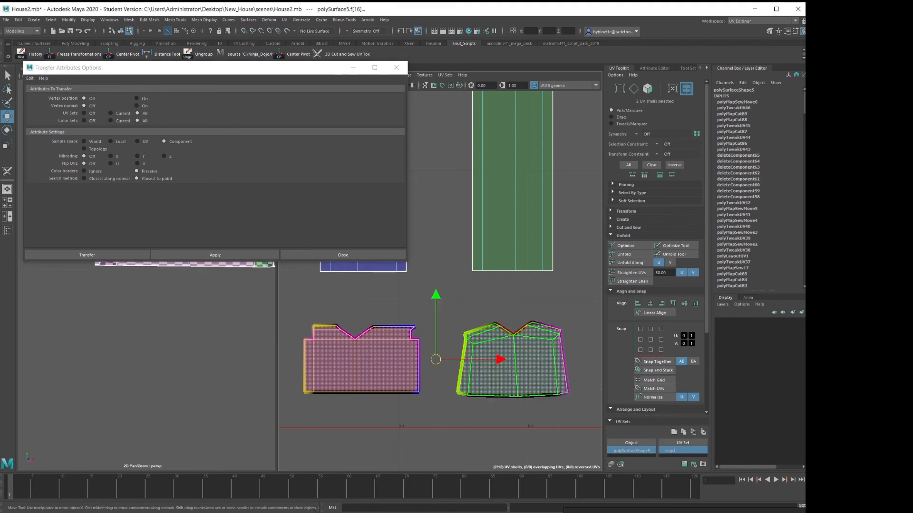
pyautogui.click(215, 255)
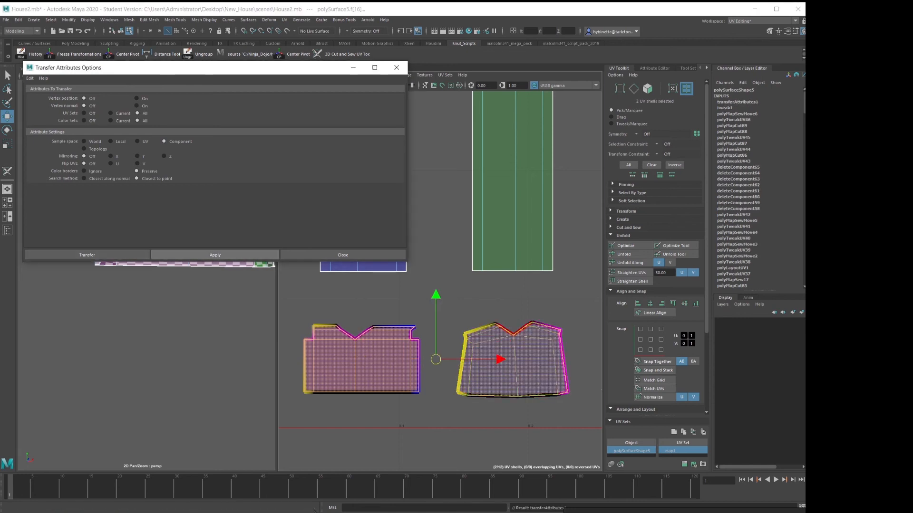
pyautogui.click(87, 255)
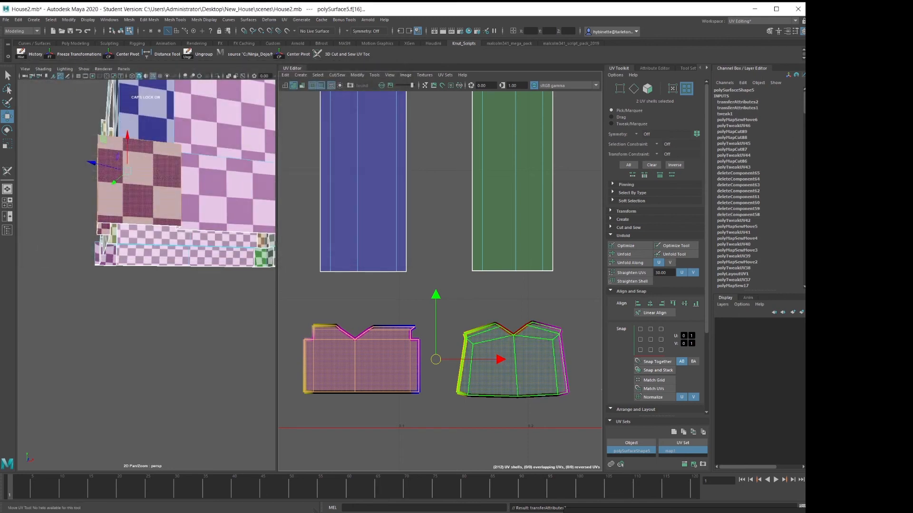
# Reselect the purple and blue corner shells and try transferring all UV sets with the sample space set to UV
pyautogui.click(513, 306)
pyautogui.click(513, 365)
pyautogui.click(364, 365)
pyautogui.keyDown('shift'); pyautogui.click(513, 364); pyautogui.keyUp('shift')
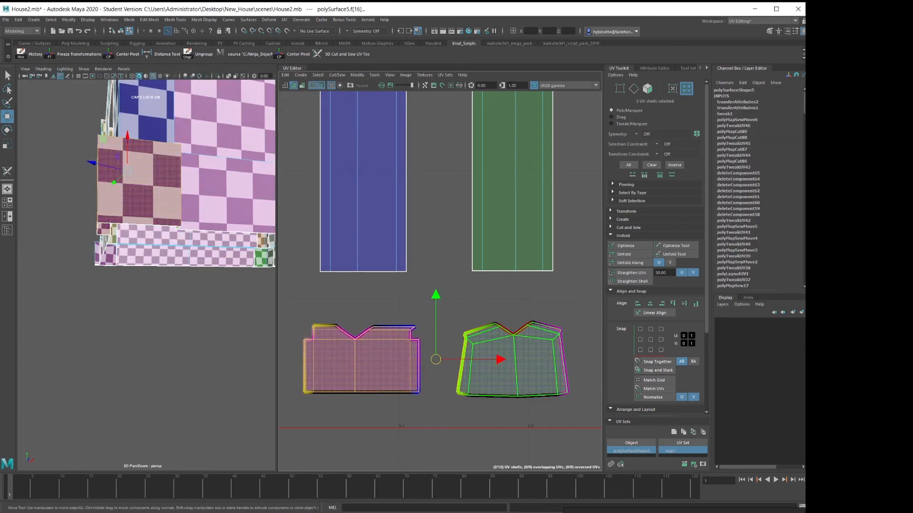
pyautogui.click(110, 19)
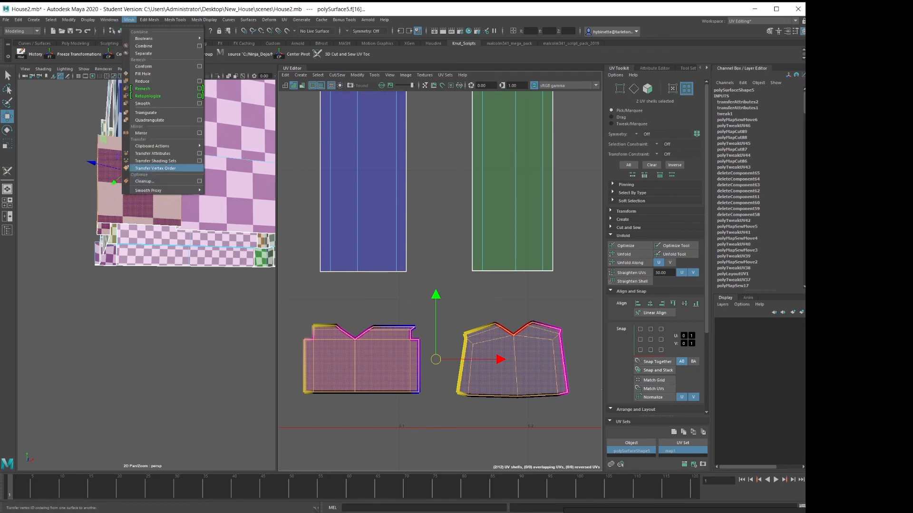
pyautogui.click(200, 153)
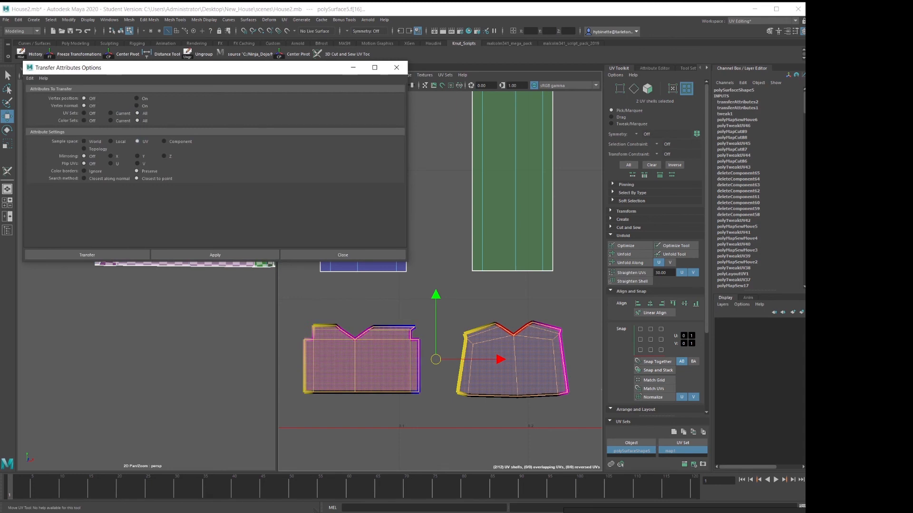
pyautogui.click(215, 255)
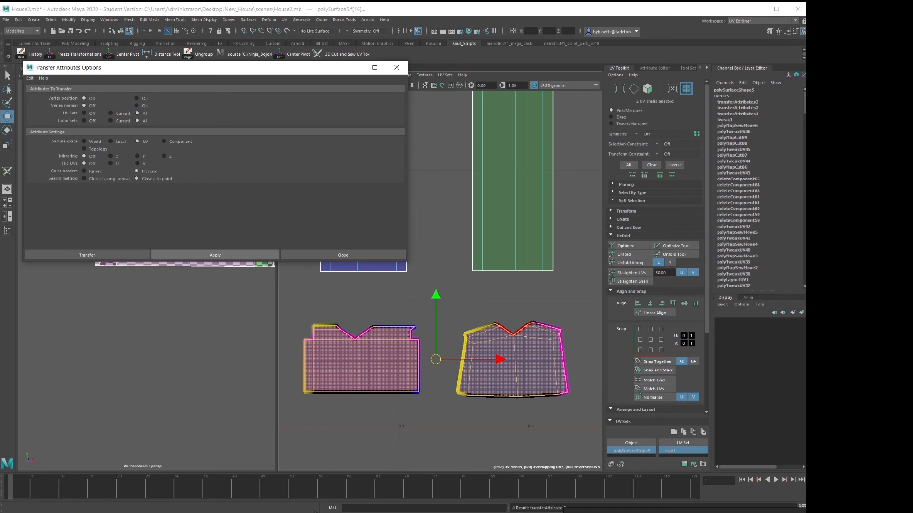
pyautogui.click(397, 67)
# Cut the blue corner shell along its central vertical edge
pyautogui.click(518, 372)
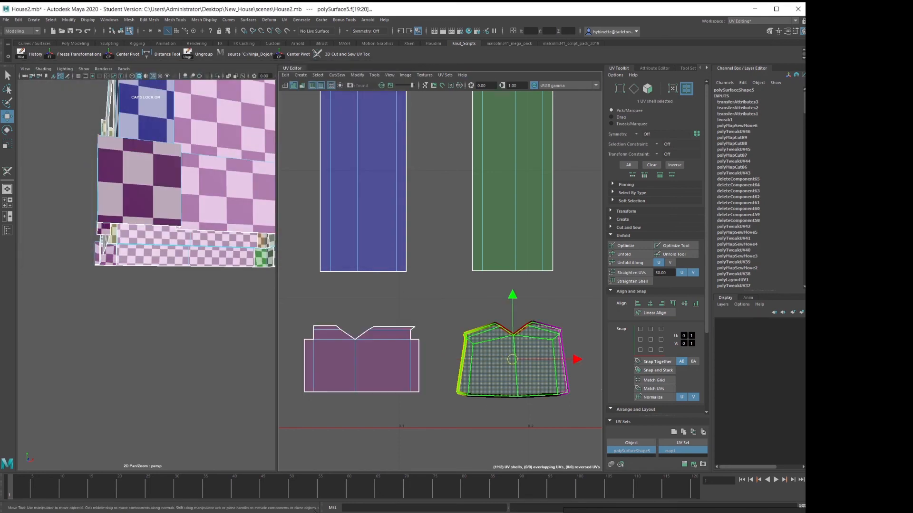
pyautogui.scroll(3, 518, 372)
pyautogui.keyDown('alt'); pyautogui.moveTo(518, 372); pyautogui.dragTo(417, 336, button='middle'); pyautogui.keyUp('alt')
pyautogui.scroll(-1, 488, 326)
pyautogui.scroll(2, 417, 336)
pyautogui.moveTo(458, 353); pyautogui.dragTo(458, 333, button='right')
pyautogui.click(481, 334)
pyautogui.keyDown('shift'); pyautogui.moveTo(497, 228); pyautogui.dragTo(474, 240, button='right'); pyautogui.keyUp('shift')
pyautogui.keyDown('alt'); pyautogui.moveTo(476, 276); pyautogui.dragTo(563, 283, button='middle'); pyautogui.keyUp('alt')
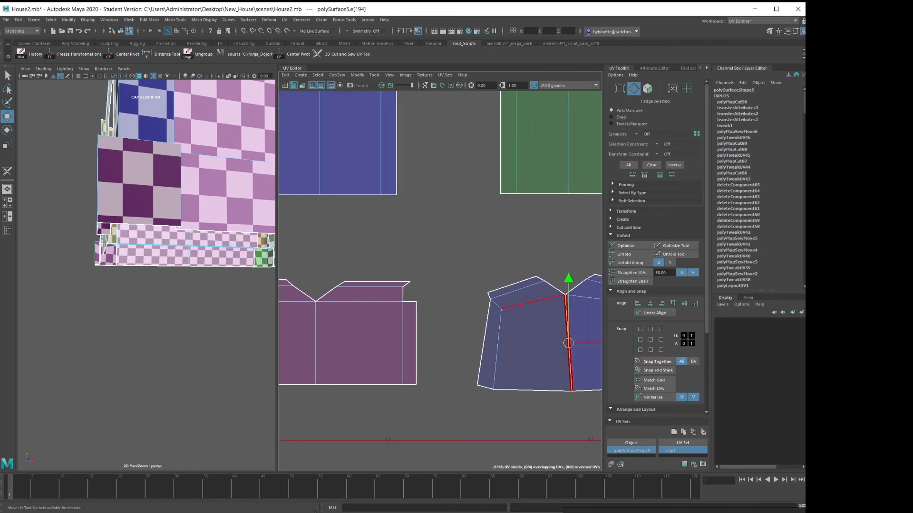
# Cut the short diagonal edges at both upper outer corners of the blue shells
pyautogui.click(495, 304)
pyautogui.keyDown('shift'); pyautogui.moveTo(496, 304); pyautogui.dragTo(473, 315, button='right'); pyautogui.keyUp('shift')
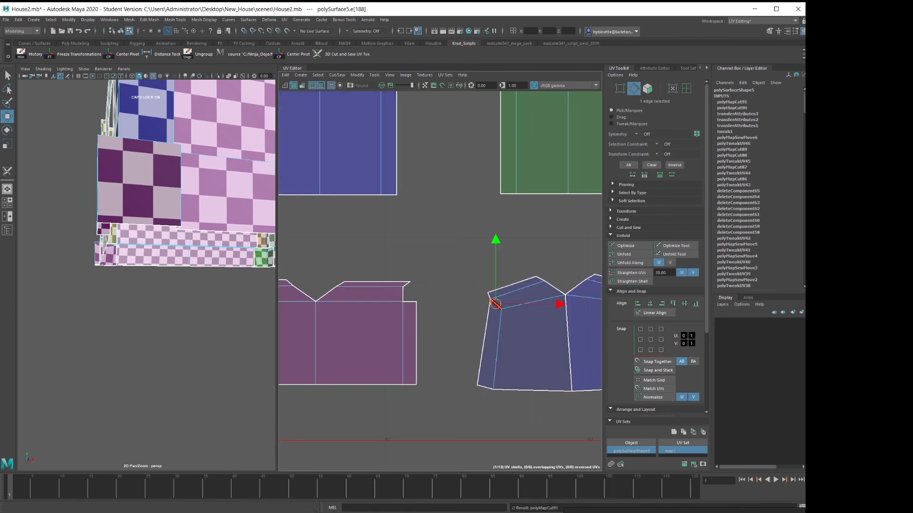
pyautogui.keyDown('alt'); pyautogui.moveTo(537, 328); pyautogui.dragTo(446, 326, button='middle'); pyautogui.keyUp('alt')
pyautogui.keyDown('shift'); pyautogui.moveTo(404, 303); pyautogui.dragTo(383, 314, button='right'); pyautogui.keyUp('shift')
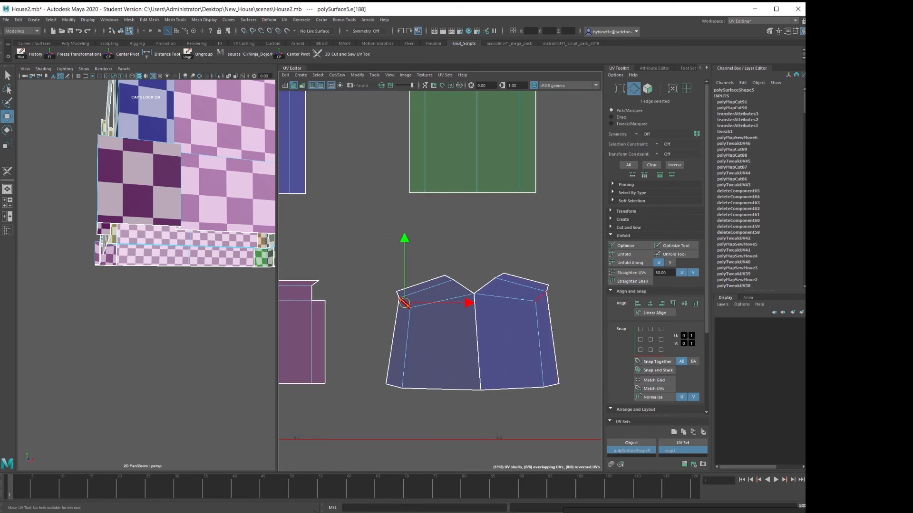
pyautogui.click(541, 297)
# Move the right blue half shell horizontally away from the left half
pyautogui.moveTo(525, 354); pyautogui.dragTo(497, 343, button='right')
pyautogui.click(498, 341)
pyautogui.moveTo(517, 332); pyautogui.dragTo(541, 332)
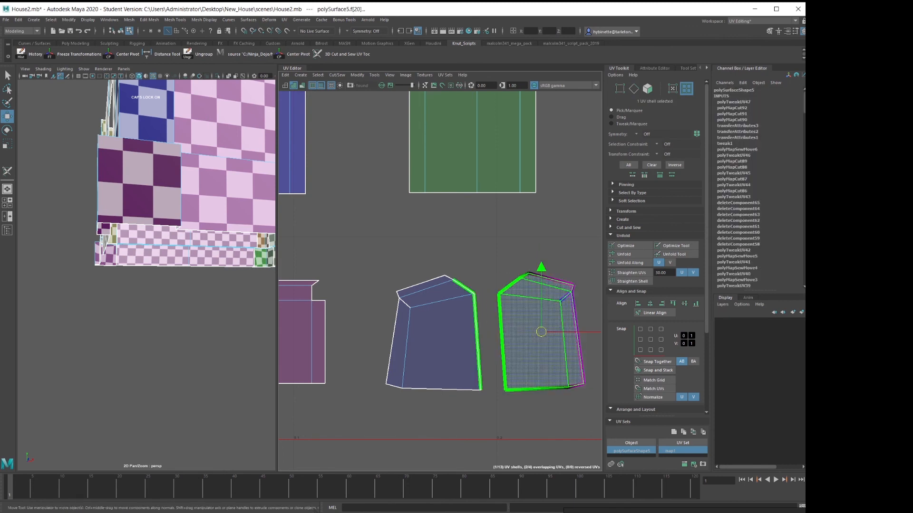
# Turn off the shell border display and straighten all UVs of both blue half shells in U and V
pyautogui.keyDown('alt'); pyautogui.moveTo(557, 323); pyautogui.dragTo(508, 316, button='middle'); pyautogui.keyUp('alt')
pyautogui.moveTo(508, 315); pyautogui.dragTo(541, 315, button='right')
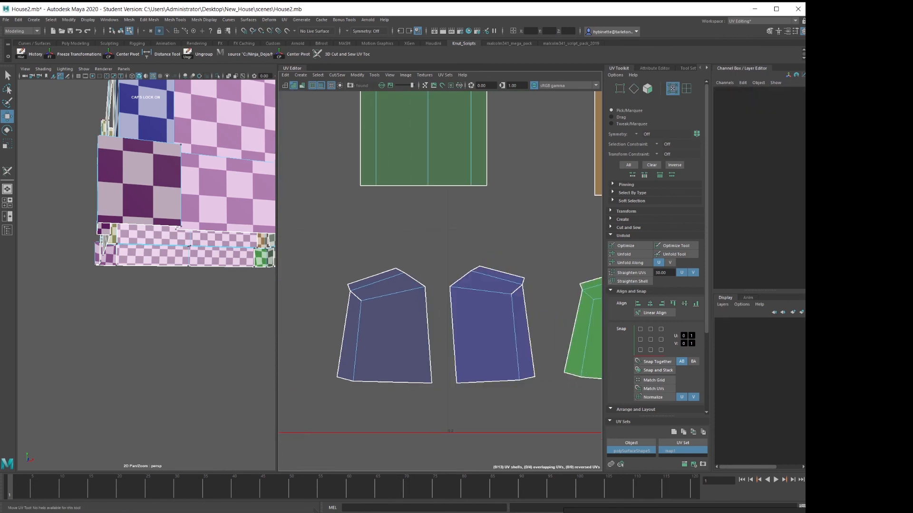
pyautogui.moveTo(443, 228); pyautogui.dragTo(538, 413)
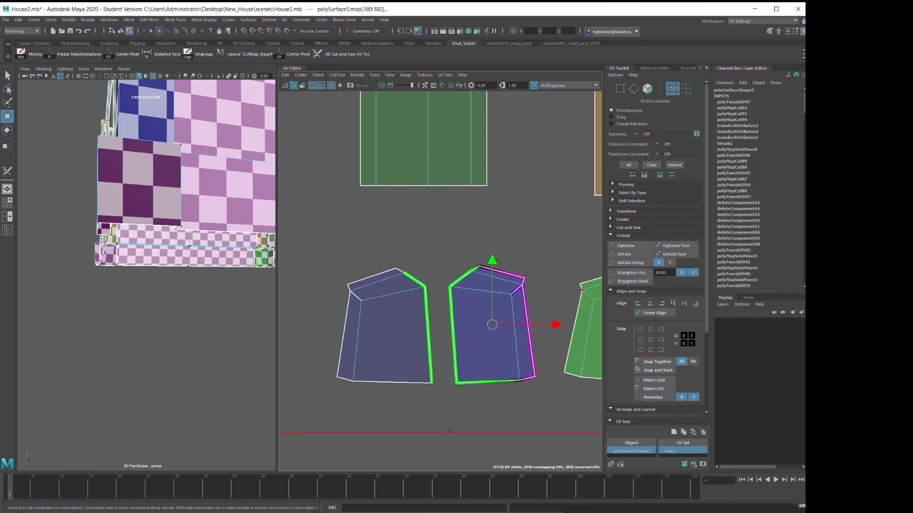
pyautogui.rightClick(471, 292)
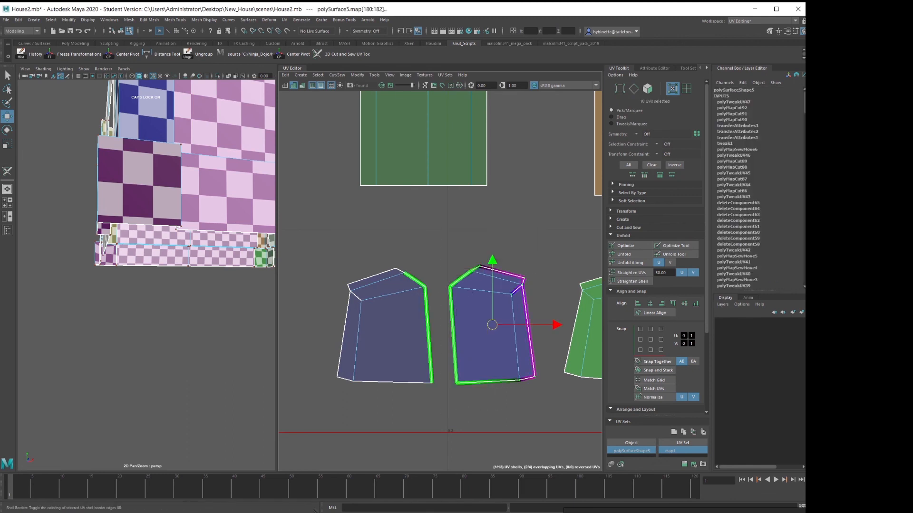
pyautogui.click(321, 85)
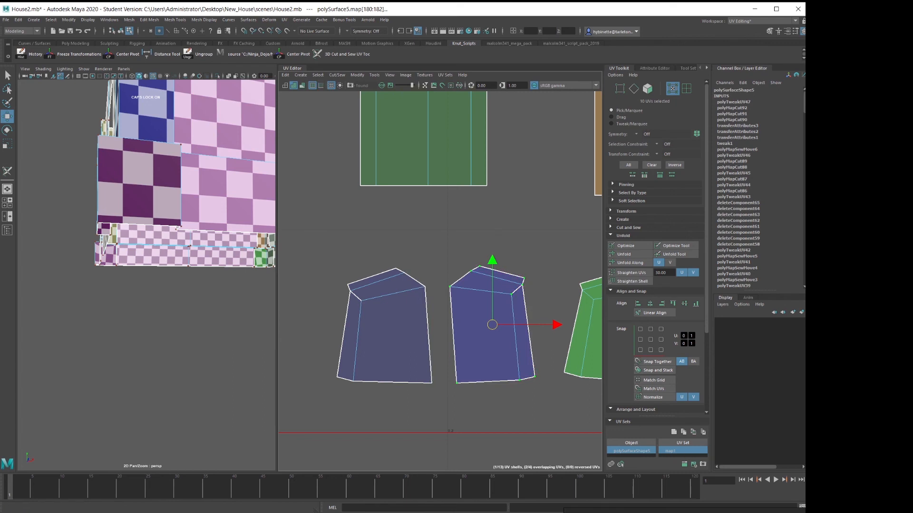
pyautogui.click(631, 281)
pyautogui.moveTo(302, 234); pyautogui.dragTo(437, 415)
pyautogui.scroll(-3, 518, 376)
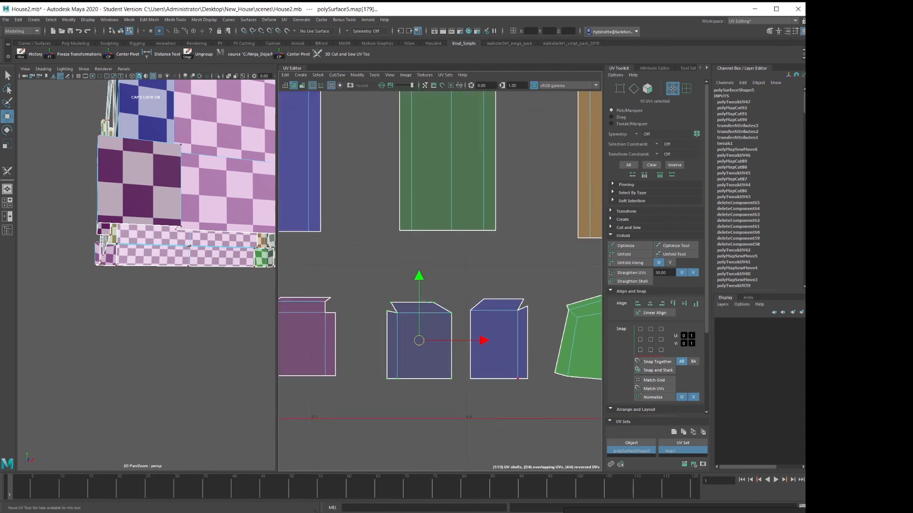
# Cut the green corner shell along its central vertical edge
pyautogui.keyDown('alt'); pyautogui.moveTo(518, 375); pyautogui.dragTo(385, 371, button='middle'); pyautogui.keyUp('alt')
pyautogui.moveTo(488, 316); pyautogui.dragTo(488, 310, button='right')
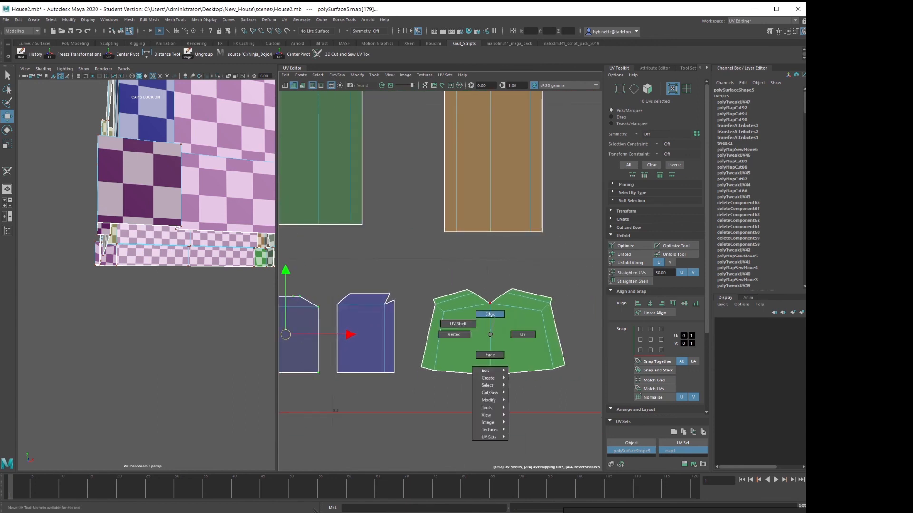
pyautogui.click(490, 333)
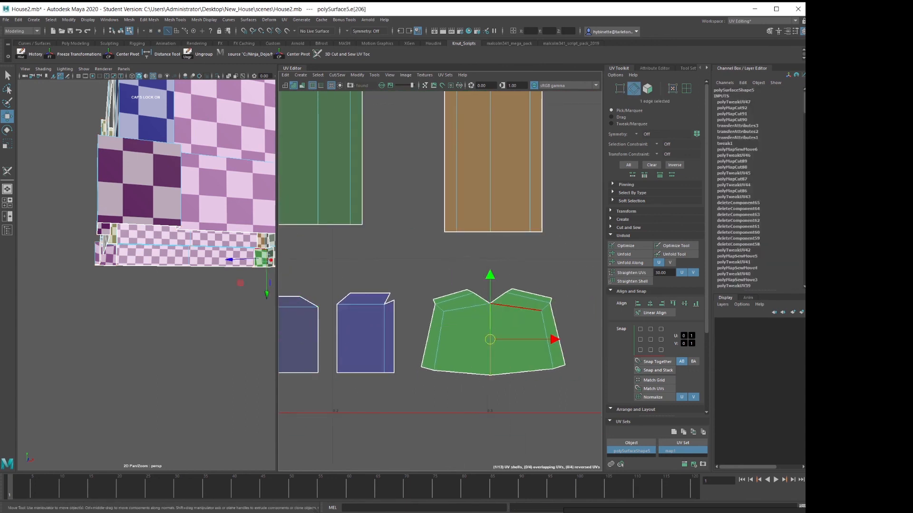
pyautogui.keyDown('shift'); pyautogui.rightClick(581, 319); pyautogui.keyUp('shift')
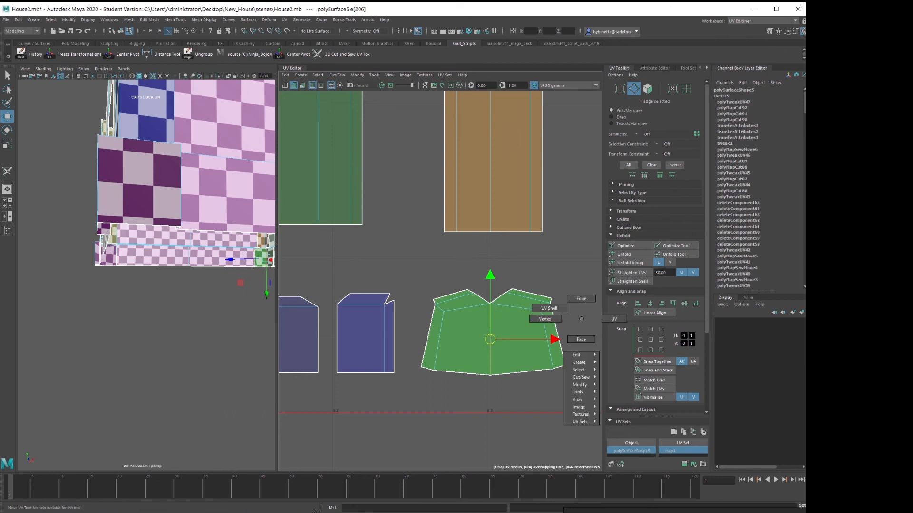
pyautogui.keyDown('shift'); pyautogui.moveTo(557, 328); pyautogui.dragTo(554, 329, button='right'); pyautogui.keyUp('shift')
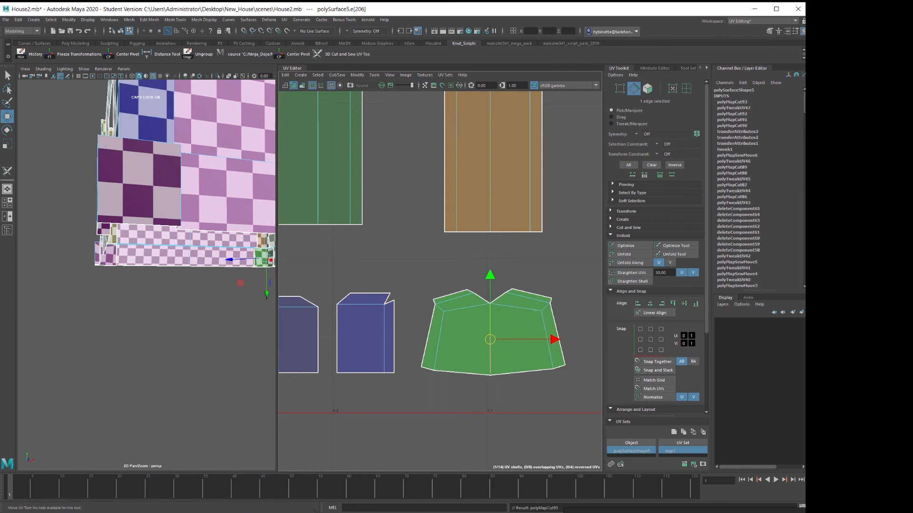
# Cut the short diagonal edges at both upper outer corners of the green shells
pyautogui.scroll(3, 582, 303)
pyautogui.click(579, 304)
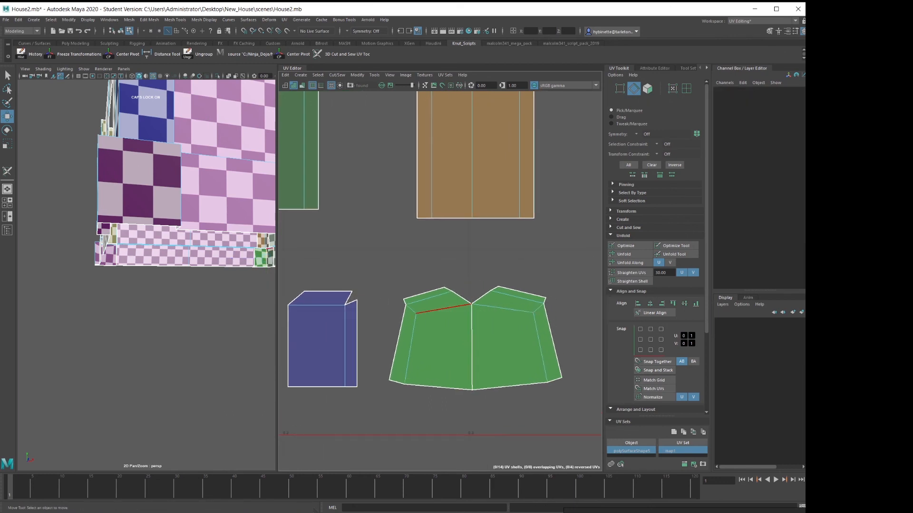
pyautogui.click(442, 309)
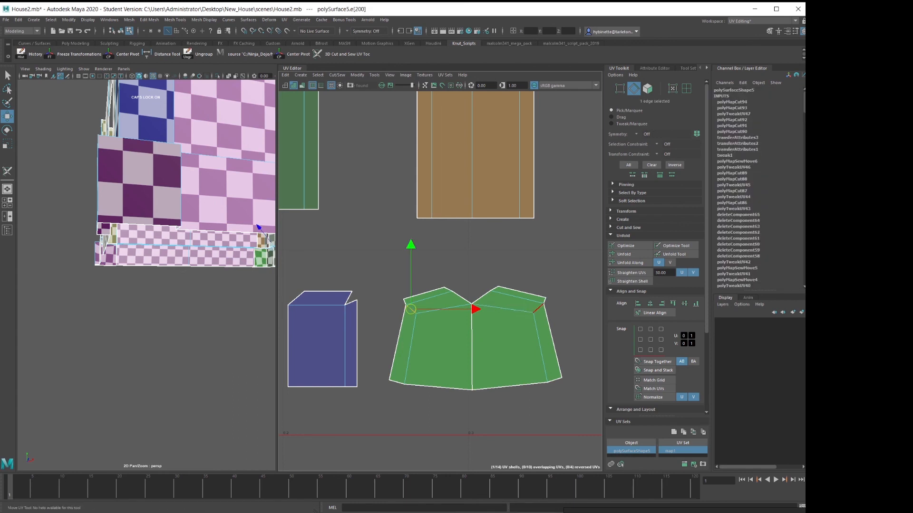
pyautogui.click(538, 308)
pyautogui.press('g')
# Move the right green half shell away from the left half
pyautogui.moveTo(514, 330); pyautogui.dragTo(497, 321, button='right')
pyautogui.click(513, 320)
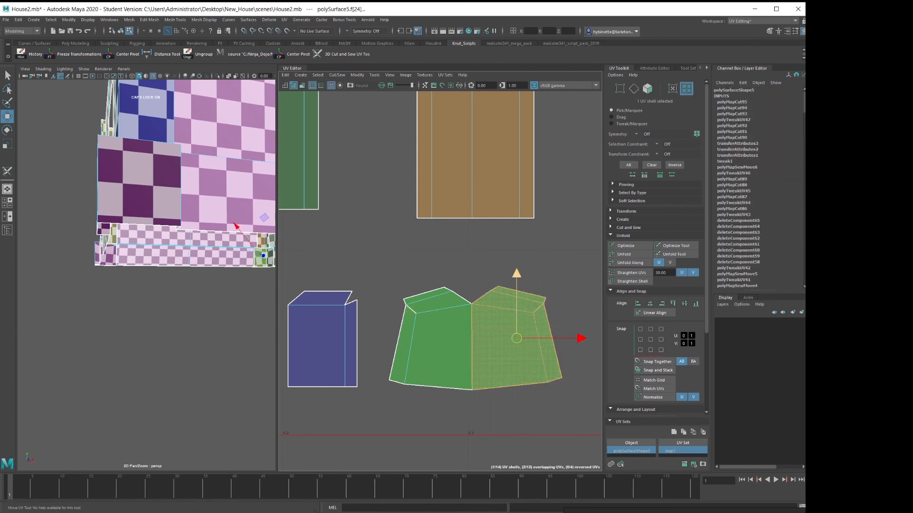
pyautogui.moveTo(516, 338); pyautogui.dragTo(562, 344)
# Select all UVs of the right green half shell and straighten them in U and V
pyautogui.moveTo(560, 342); pyautogui.dragTo(588, 341, button='right')
pyautogui.keyDown('alt'); pyautogui.moveTo(585, 341); pyautogui.dragTo(431, 294, button='middle'); pyautogui.keyUp('alt')
pyautogui.moveTo(431, 294); pyautogui.dragTo(419, 289)
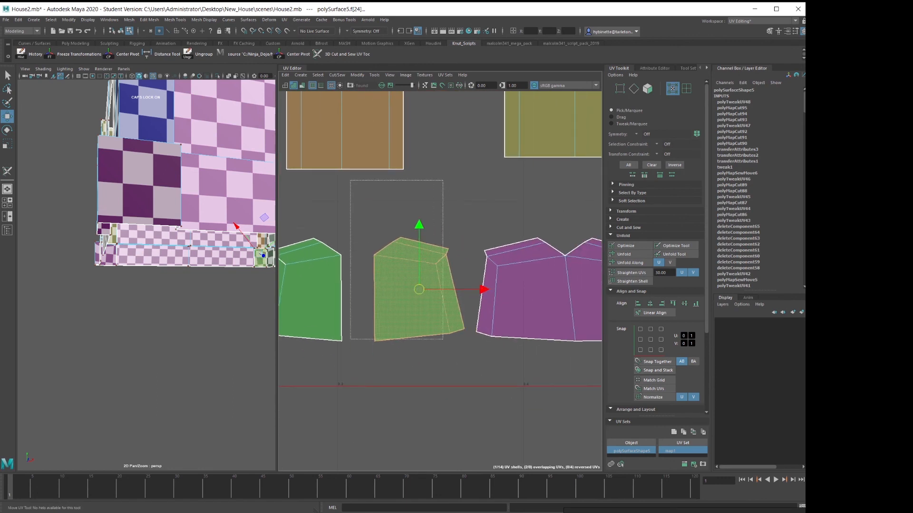
pyautogui.moveTo(442, 339); pyautogui.dragTo(466, 375)
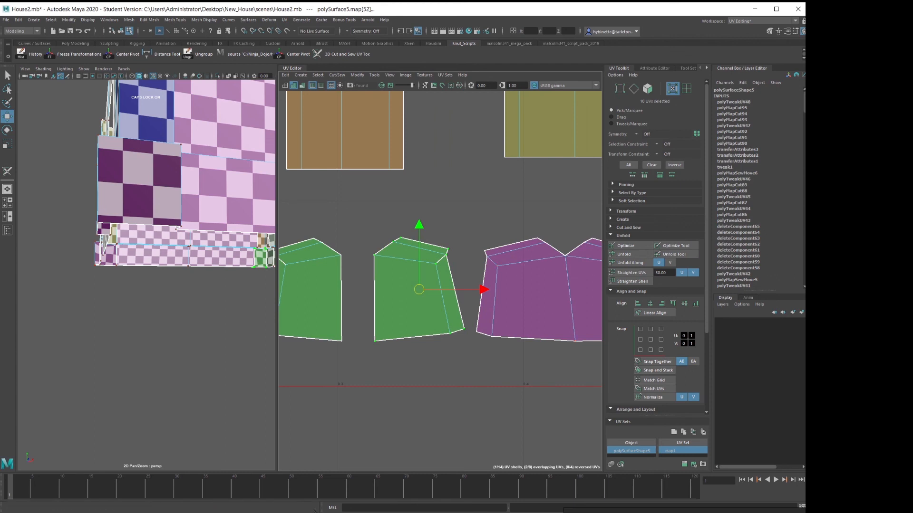
pyautogui.click(629, 272)
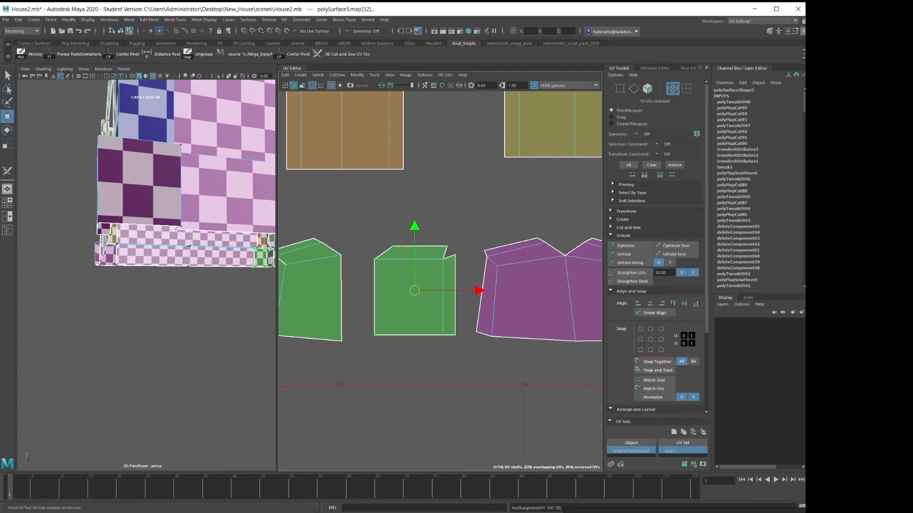
# Select all UVs of the left green half shell and straighten them in U and V
pyautogui.keyDown('alt'); pyautogui.moveTo(441, 285); pyautogui.dragTo(510, 307, button='middle'); pyautogui.keyUp('alt')
pyautogui.moveTo(422, 412); pyautogui.dragTo(422, 411)
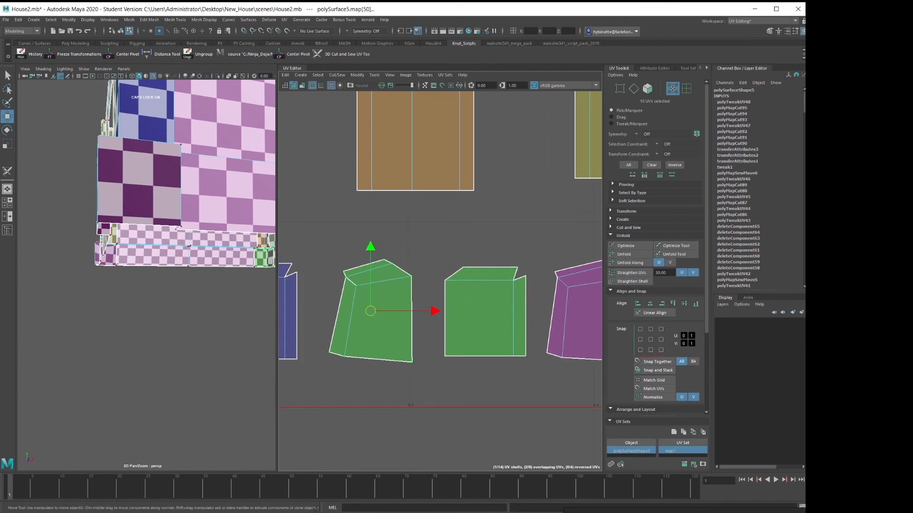
pyautogui.click(629, 273)
# Cut the purple corner shell along its central vertical edge and the short diagonal edges at its upper outer corners
pyautogui.keyDown('alt'); pyautogui.moveTo(566, 304); pyautogui.dragTo(415, 290, button='middle'); pyautogui.keyUp('alt')
pyautogui.moveTo(506, 296); pyautogui.dragTo(506, 275, button='right')
pyautogui.click(490, 301)
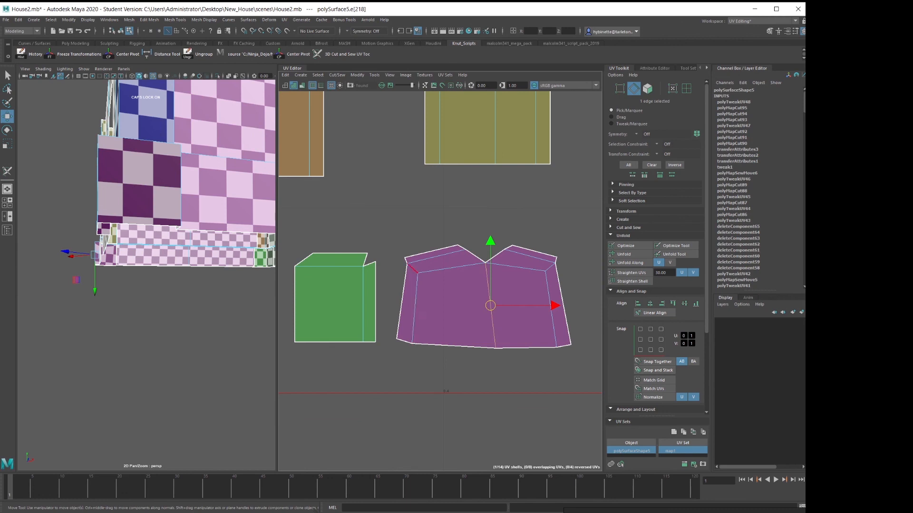
pyautogui.keyDown('shift'); pyautogui.click(413, 269); pyautogui.keyUp('shift')
pyautogui.keyDown('shift'); pyautogui.moveTo(549, 229); pyautogui.dragTo(522, 239, button='right'); pyautogui.keyUp('shift')
# Move the right half of the cut purple corner shell away from the left half
pyautogui.moveTo(518, 320); pyautogui.dragTo(491, 310, button='right')
pyautogui.click(527, 302)
pyautogui.moveTo(528, 297); pyautogui.dragTo(557, 299)
# Select all UVs of the left purple half shell and straighten them in U and V
pyautogui.rightClick(484, 295)
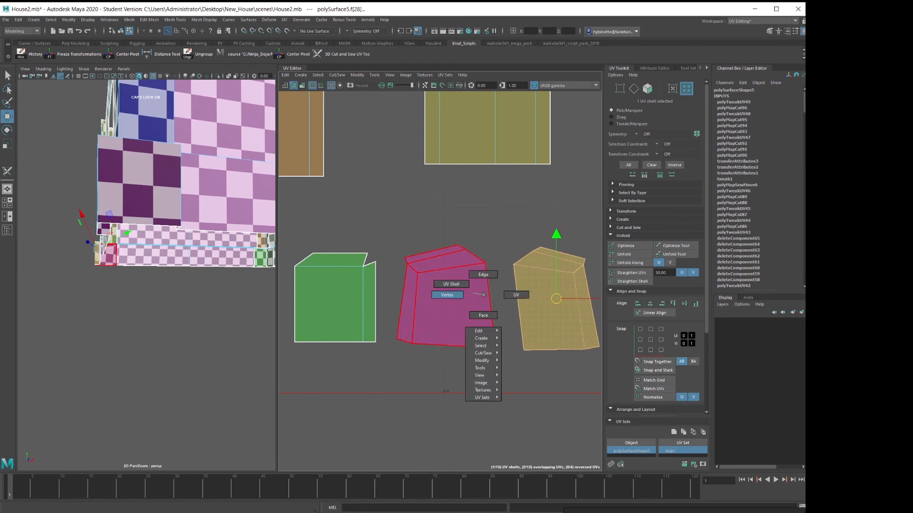
pyautogui.moveTo(460, 293); pyautogui.dragTo(453, 285, button='right')
pyautogui.click(451, 304)
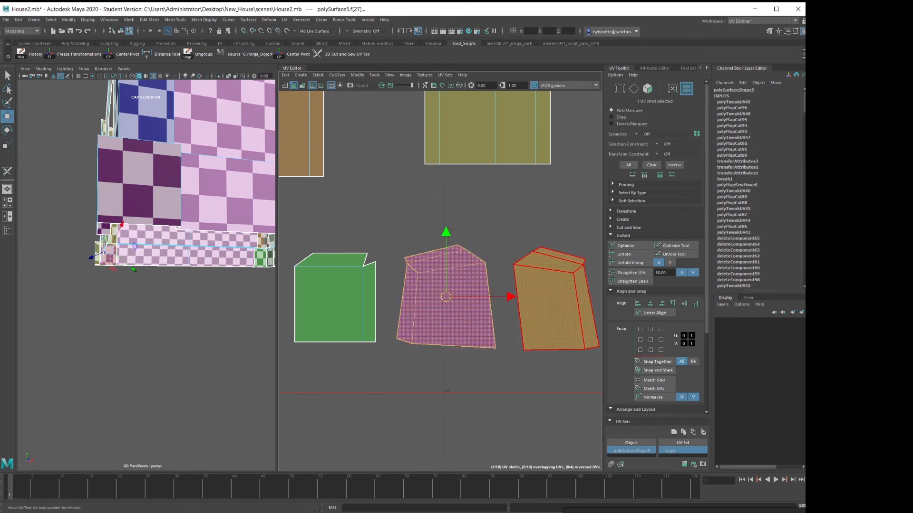
pyautogui.moveTo(452, 320); pyautogui.dragTo(485, 320, button='right')
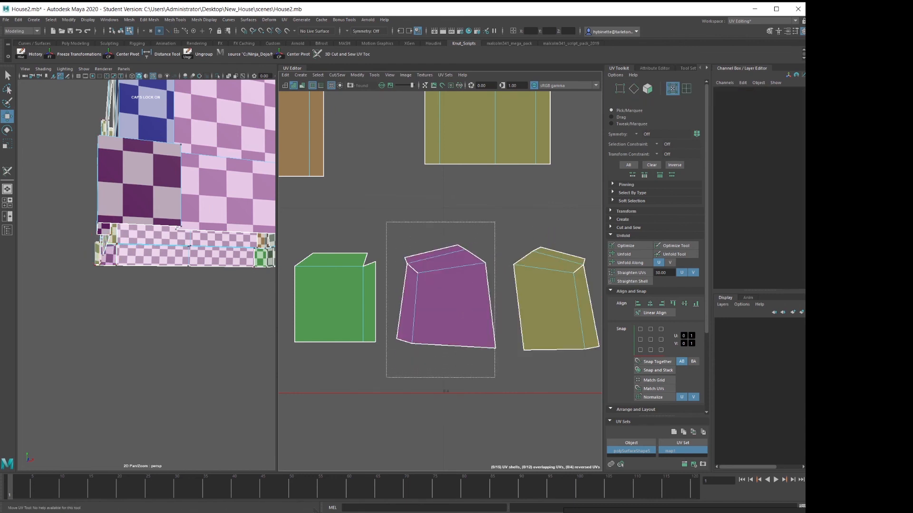
pyautogui.moveTo(494, 378); pyautogui.dragTo(494, 377)
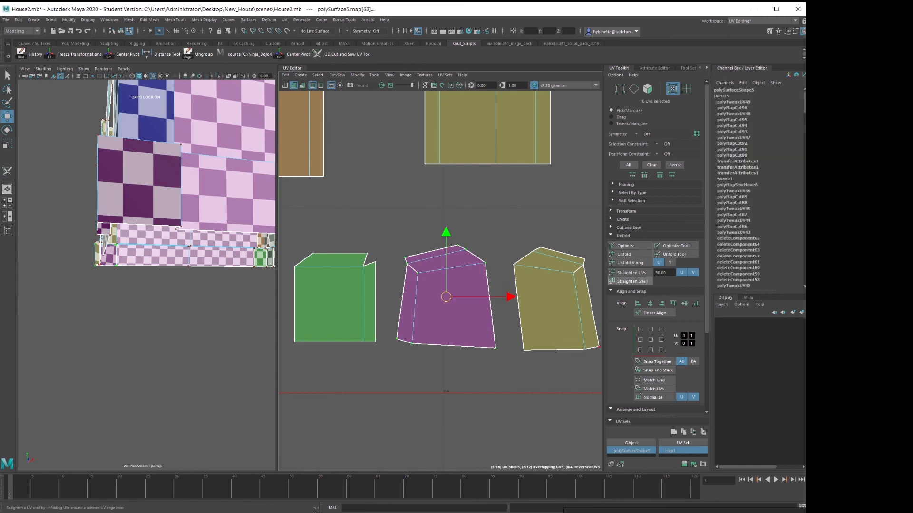
pyautogui.click(627, 272)
# Select all UVs of the olive half shell and straighten them in U and V
pyautogui.keyDown('alt'); pyautogui.moveTo(573, 273); pyautogui.dragTo(540, 269, button='middle'); pyautogui.keyUp('alt')
pyautogui.moveTo(572, 368); pyautogui.dragTo(590, 393)
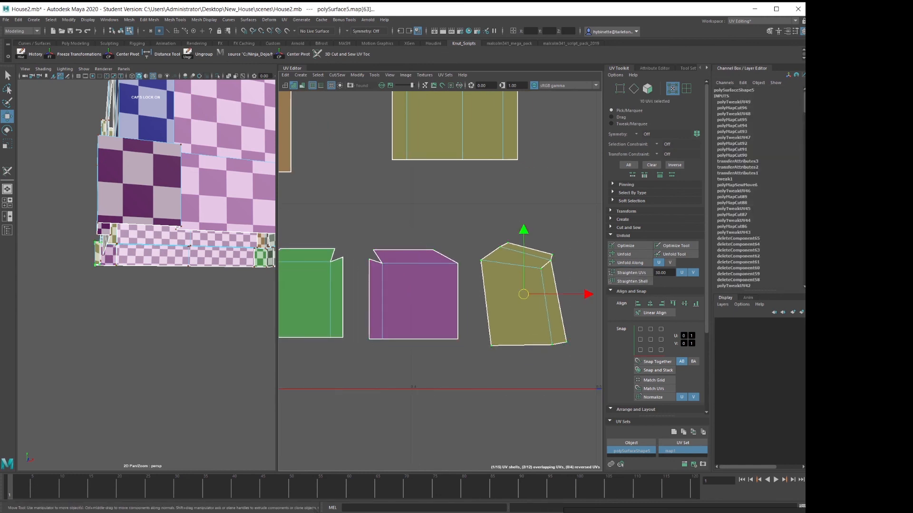
pyautogui.click(629, 273)
# Move and sew the split halves of the blue, green and purple corner shells together along their central vertical edges
pyautogui.scroll(-3, 519, 310)
pyautogui.scroll(-5, 460, 365)
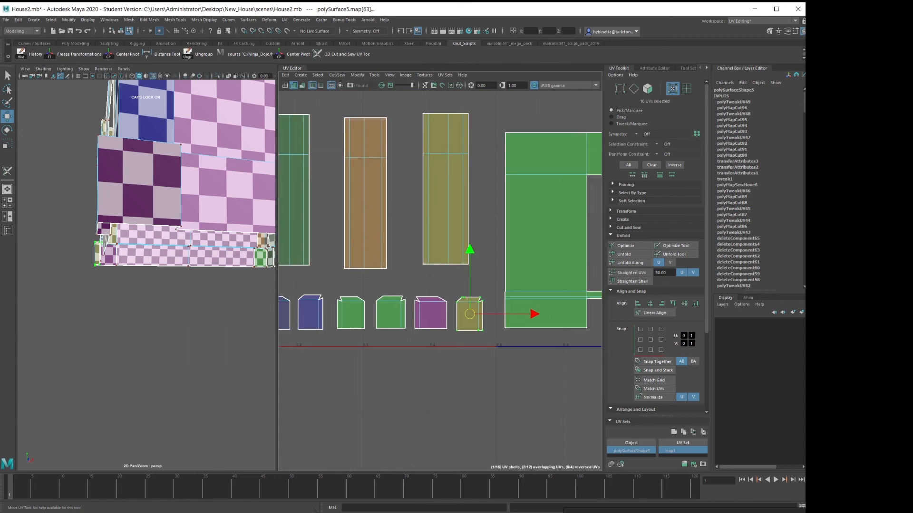
pyautogui.scroll(5, 336, 355)
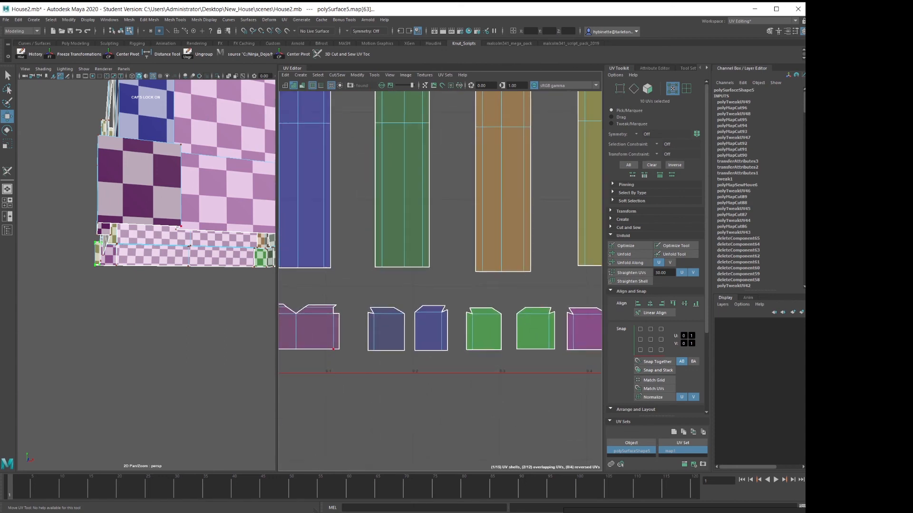
pyautogui.moveTo(391, 328); pyautogui.dragTo(374, 322, button='right')
pyautogui.click(405, 331)
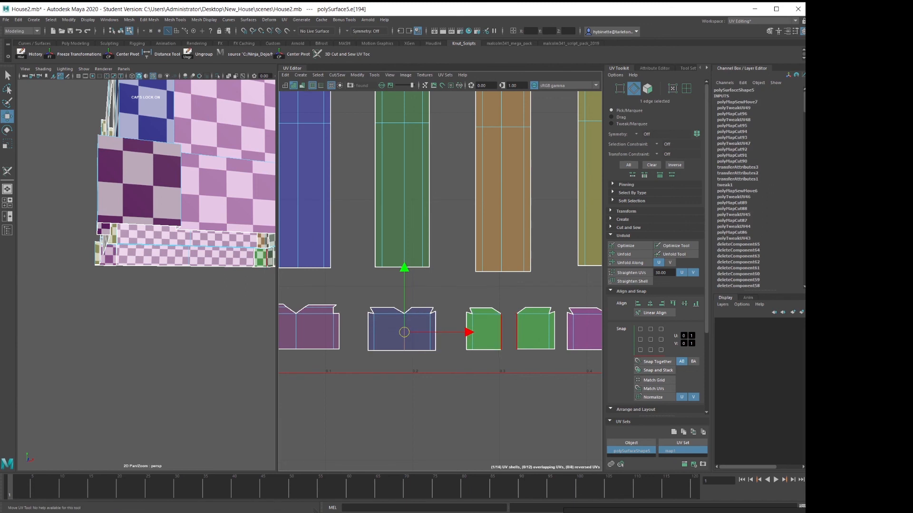
pyautogui.click(502, 332)
pyautogui.keyDown('shift'); pyautogui.moveTo(502, 329); pyautogui.dragTo(502, 346, button='right'); pyautogui.keyUp('shift')
pyautogui.keyDown('alt'); pyautogui.moveTo(570, 319); pyautogui.dragTo(467, 332, button='middle'); pyautogui.keyUp('alt')
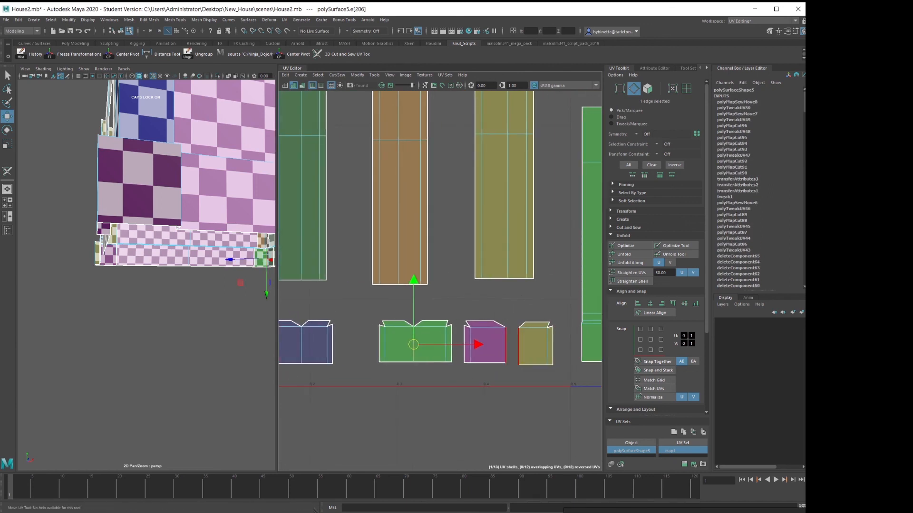
pyautogui.click(507, 339)
pyautogui.moveTo(506, 338)
pyautogui.keyDown('shift'); pyautogui.mouseDown(button='right')
pyautogui.moveTo(507, 357)
pyautogui.moveTo(489, 336)
pyautogui.mouseUp(button='right'); pyautogui.keyUp('shift')
# Move the four small corner shells up so each sits just beneath its tall strip shell
pyautogui.click(491, 339)
pyautogui.moveTo(501, 342); pyautogui.dragTo(507, 308)
pyautogui.scroll(1, 486, 336)
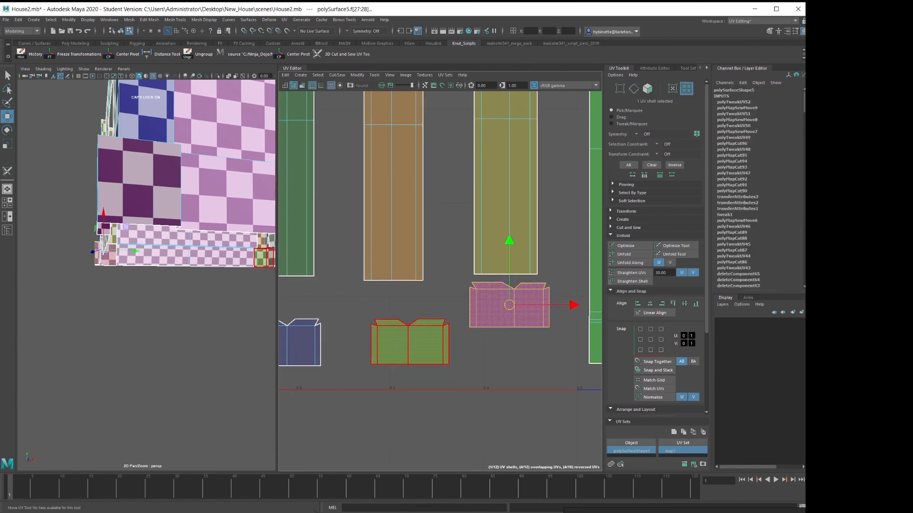
pyautogui.click(408, 342)
pyautogui.moveTo(408, 342); pyautogui.dragTo(398, 313)
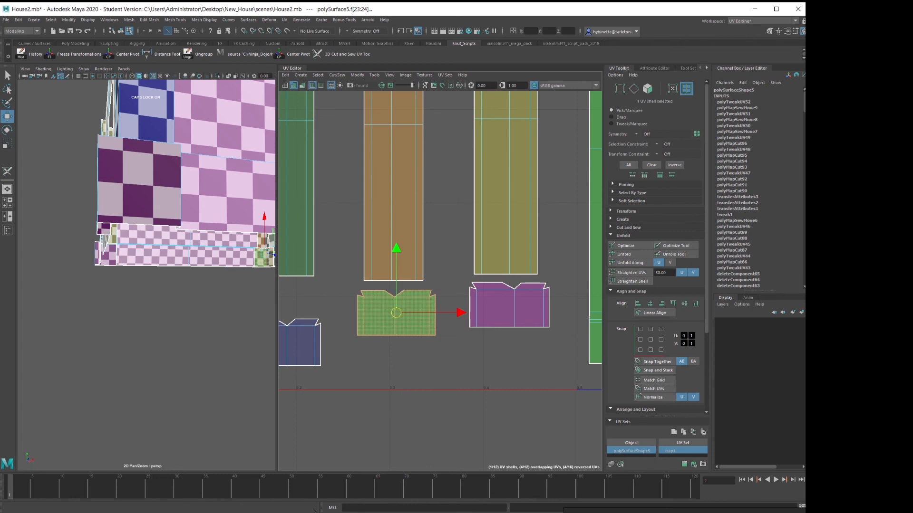
pyautogui.keyDown('alt'); pyautogui.moveTo(395, 313); pyautogui.dragTo(487, 333, button='middle'); pyautogui.keyUp('alt')
pyautogui.click(375, 363)
pyautogui.moveTo(375, 361); pyautogui.dragTo(376, 331)
pyautogui.keyDown('alt'); pyautogui.moveTo(375, 332); pyautogui.dragTo(492, 382, button='middle'); pyautogui.keyUp('alt')
pyautogui.scroll(-2, 493, 390)
pyautogui.click(399, 409)
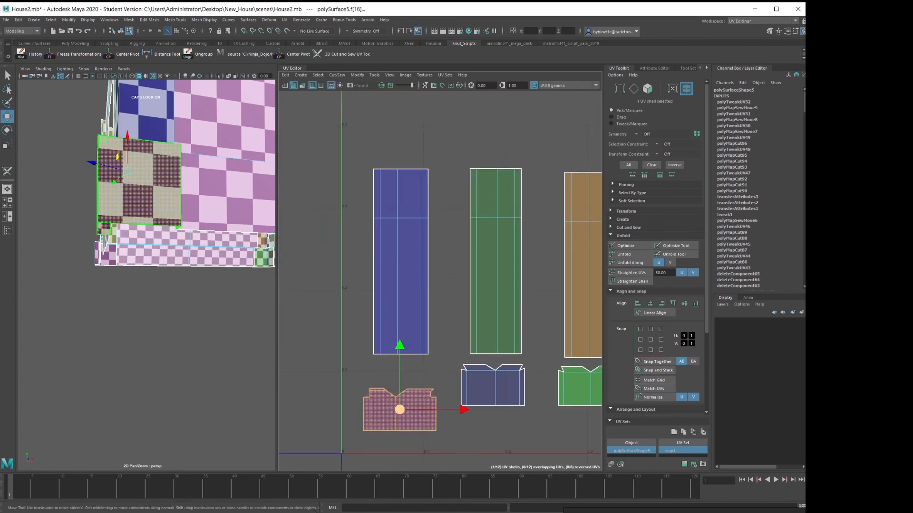
pyautogui.moveTo(399, 410); pyautogui.dragTo(399, 381)
# Check the texel density of the tall blue strip and of the small corner shell beneath it
pyautogui.moveTo(383, 357)
pyautogui.keyDown('alt'); pyautogui.mouseDown(button='right')
pyautogui.moveTo(369, 359)
pyautogui.moveTo(379, 357)
pyautogui.mouseUp(button='right'); pyautogui.keyUp('alt')
pyautogui.keyDown('alt'); pyautogui.moveTo(142, 266); pyautogui.dragTo(186, 288); pyautogui.keyUp('alt')
pyautogui.keyDown('alt'); pyautogui.moveTo(185, 288); pyautogui.dragTo(129, 286, button='right'); pyautogui.keyUp('alt')
pyautogui.moveTo(162, 285)
pyautogui.keyDown('alt'); pyautogui.mouseDown()
pyautogui.moveTo(95, 278)
pyautogui.moveTo(150, 281)
pyautogui.mouseUp(); pyautogui.keyUp('alt')
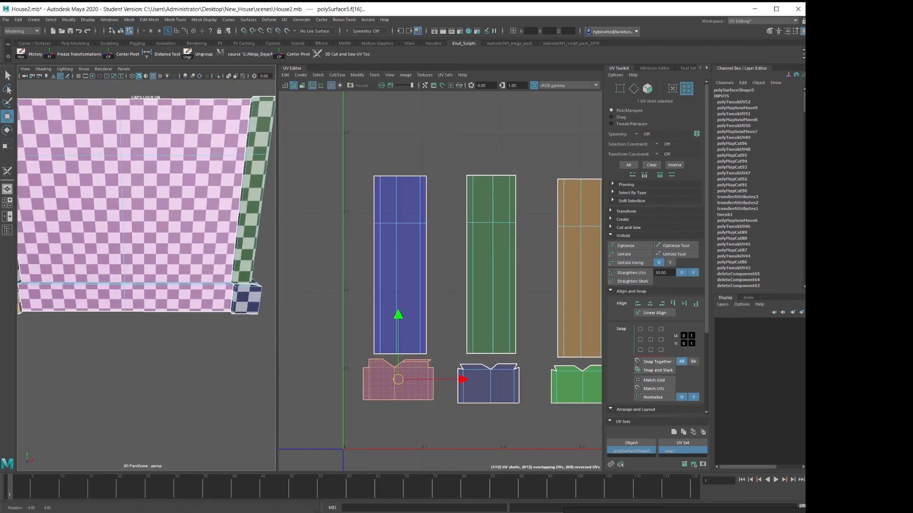
pyautogui.click(351, 381)
pyautogui.click(382, 385)
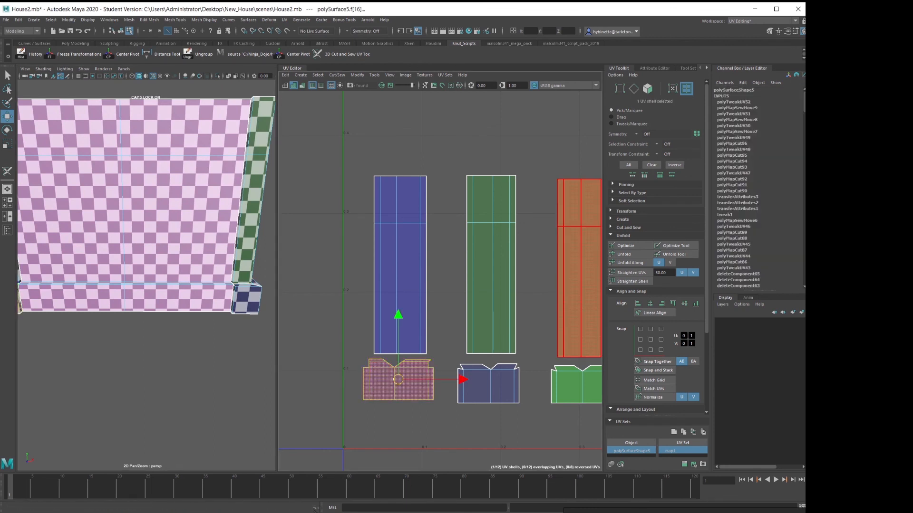
pyautogui.click(631, 291)
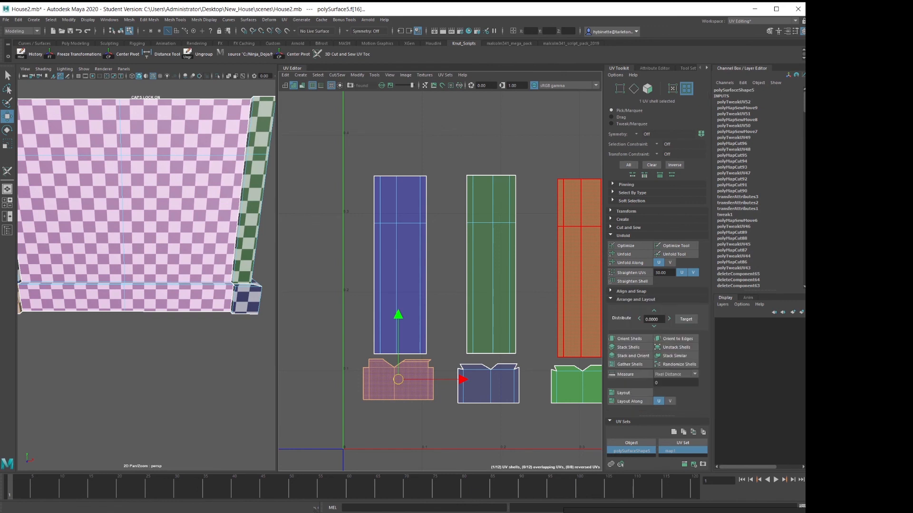
pyautogui.click(408, 285)
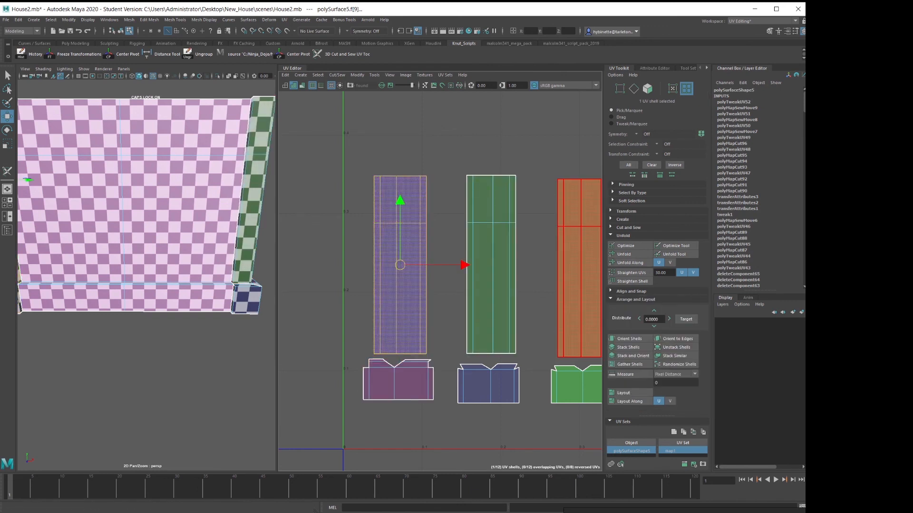
pyautogui.click(625, 211)
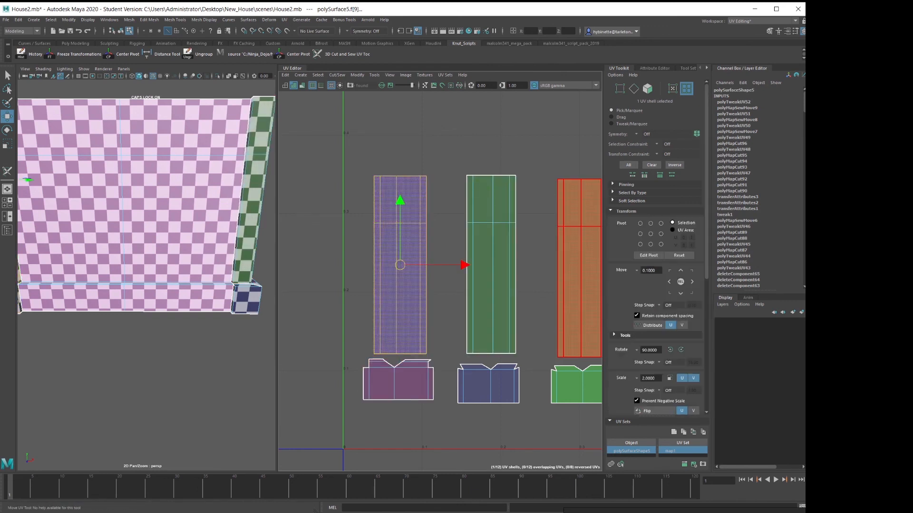
pyautogui.keyDown('alt'); pyautogui.moveTo(498, 285); pyautogui.dragTo(469, 281, button='middle'); pyautogui.keyUp('alt')
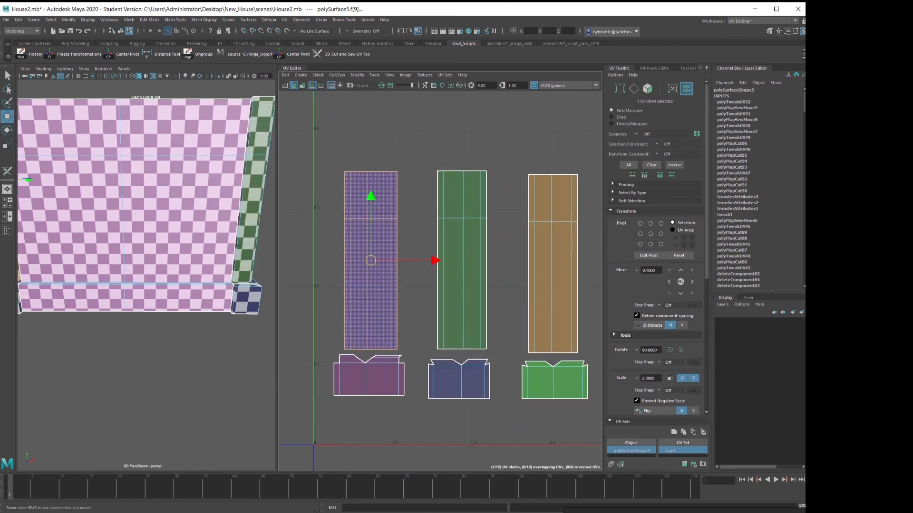
pyautogui.scroll(-3, 655, 285)
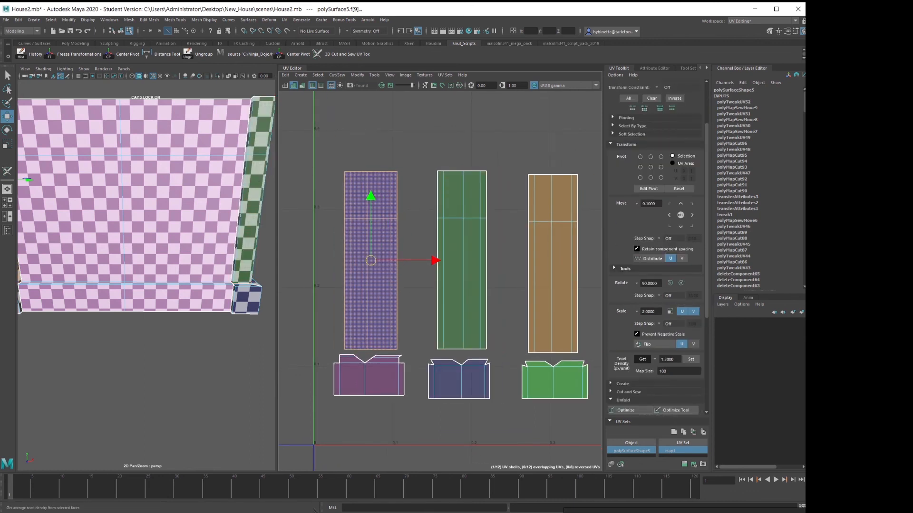
pyautogui.click(367, 378)
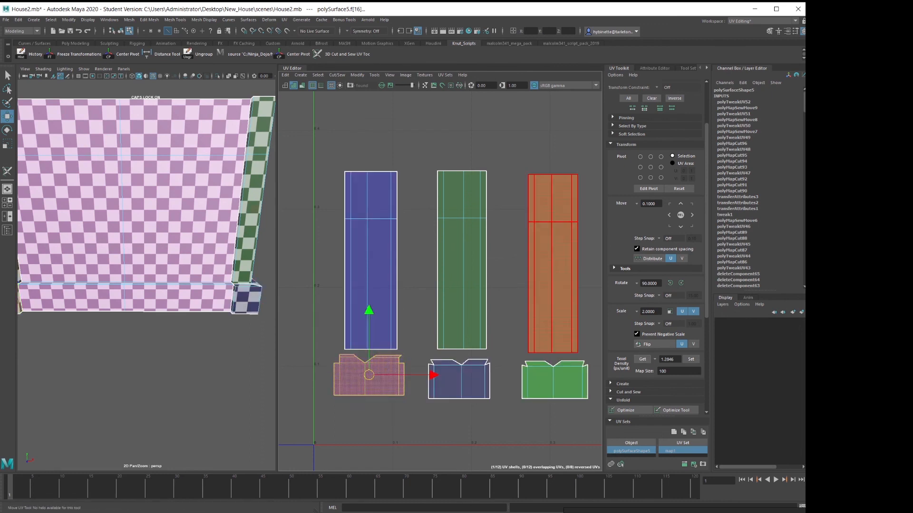
# Get the tall blue strip's texel density and set the four small corner shells to the same 1.3
pyautogui.click(371, 266)
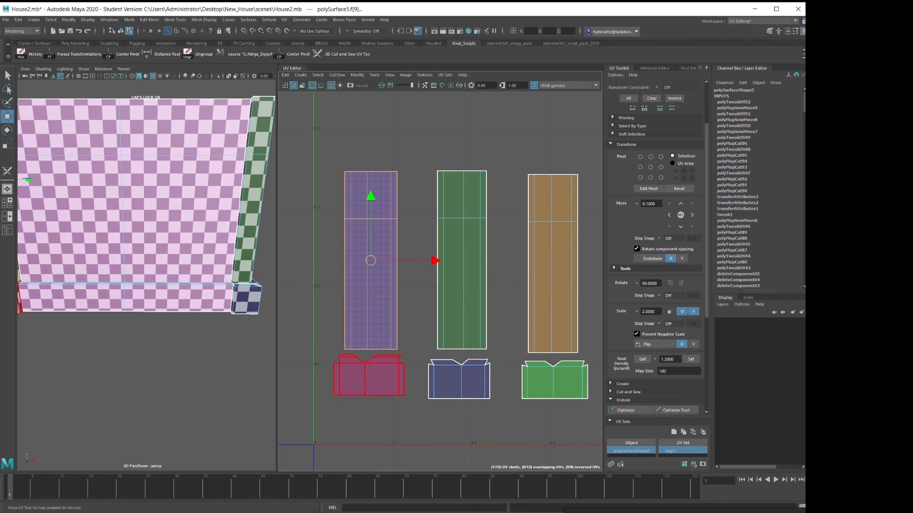
pyautogui.keyDown('shift'); pyautogui.click(369, 379); pyautogui.keyUp('shift')
pyautogui.keyDown('shift'); pyautogui.click(459, 381); pyautogui.keyUp('shift')
pyautogui.keyDown('alt'); pyautogui.moveTo(554, 382); pyautogui.dragTo(467, 364, button='middle'); pyautogui.keyUp('alt')
pyautogui.keyDown('shift'); pyautogui.click(468, 365); pyautogui.keyUp('shift')
pyautogui.keyDown('shift'); pyautogui.click(562, 362); pyautogui.keyUp('shift')
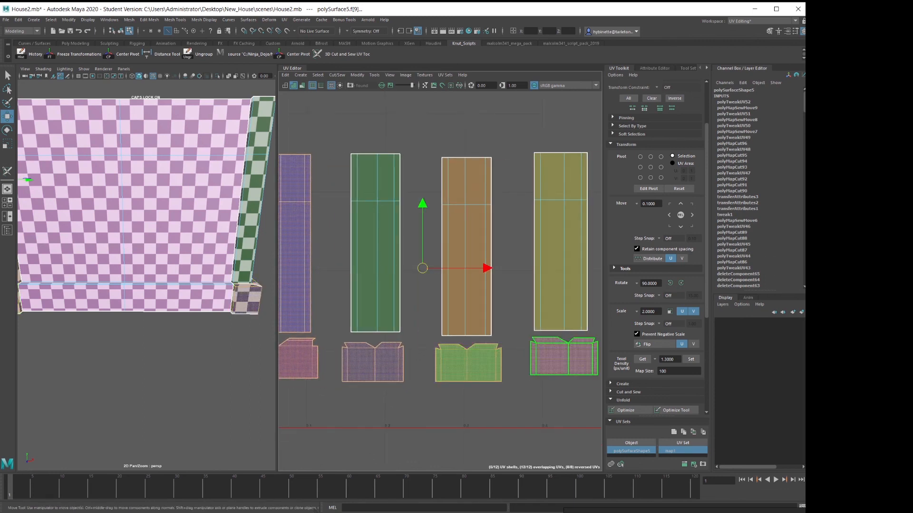
pyautogui.click(691, 360)
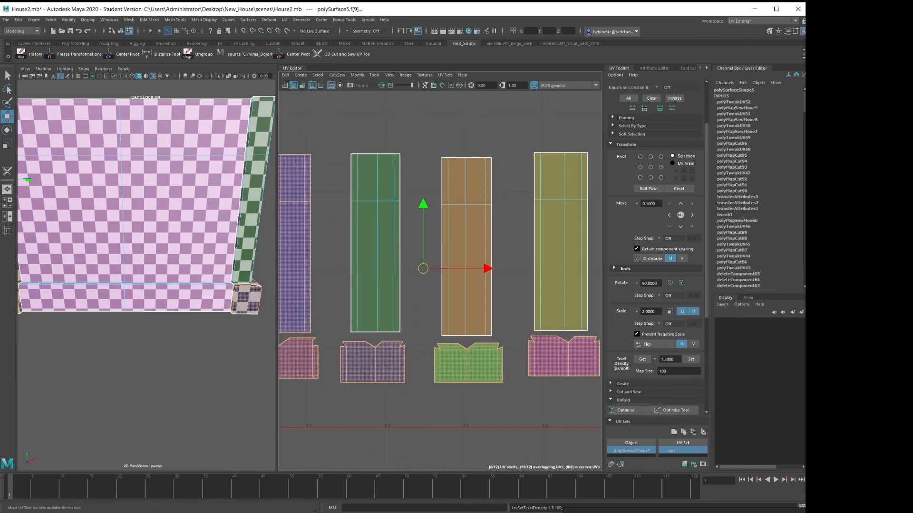
# Nudge the dark blue corner shell sideways to centre it under the tall green strip
pyautogui.keyDown('alt'); pyautogui.moveTo(537, 305); pyautogui.dragTo(472, 300, button='middle'); pyautogui.keyUp('alt')
pyautogui.click(546, 328)
pyautogui.click(499, 355)
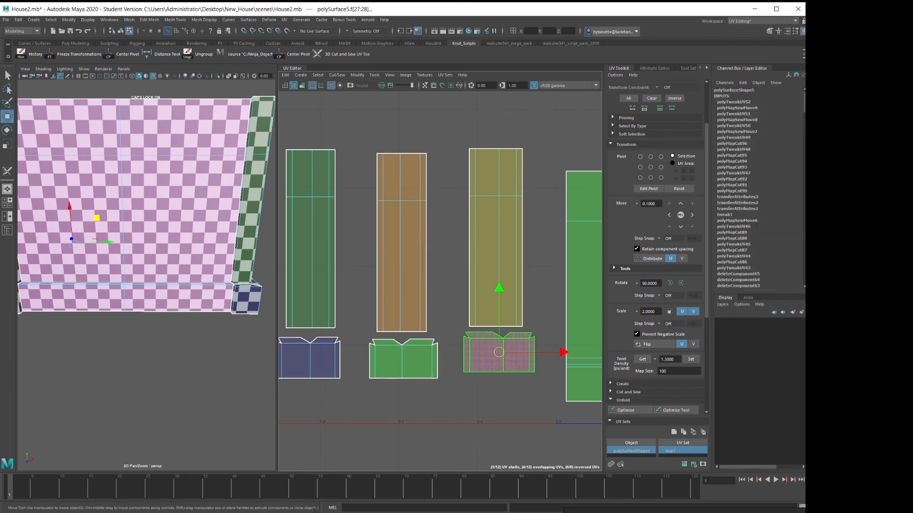
pyautogui.keyDown('alt'); pyautogui.moveTo(328, 352); pyautogui.dragTo(398, 359, button='middle'); pyautogui.keyUp('alt')
pyautogui.click(379, 365)
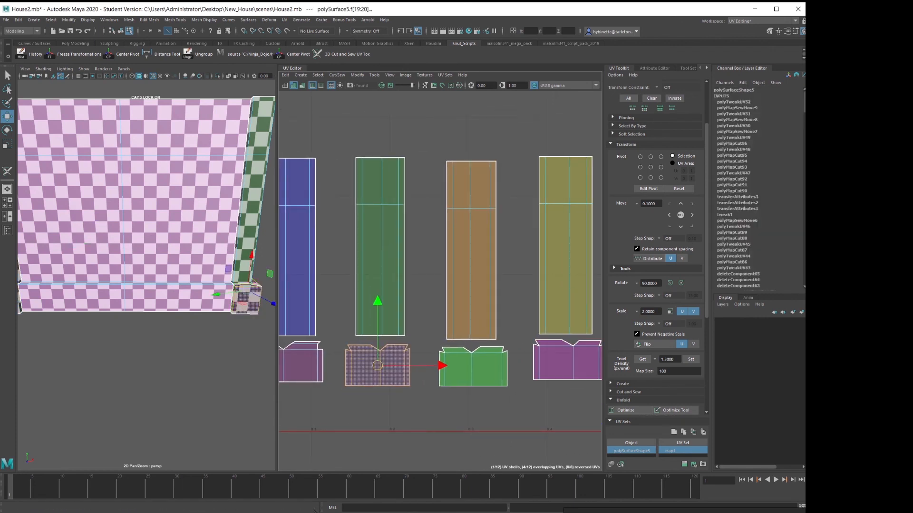
pyautogui.moveTo(377, 366); pyautogui.dragTo(379, 366)
# Widen the 3D viewport and move the three upper wall shells down slightly inside the UV tile
pyautogui.scroll(-6, 409, 364)
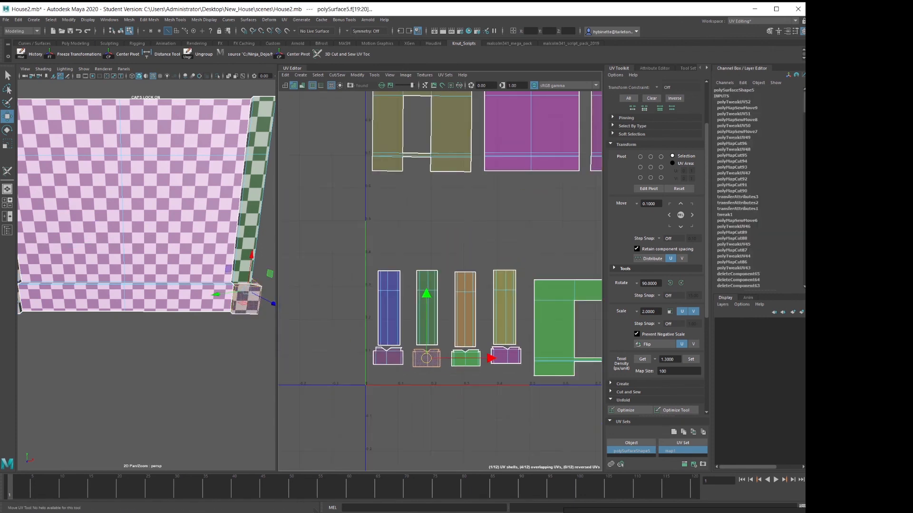
pyautogui.keyDown('alt'); pyautogui.moveTo(490, 338); pyautogui.dragTo(387, 372, button='middle'); pyautogui.keyUp('alt')
pyautogui.moveTo(277, 342); pyautogui.dragTo(311, 259)
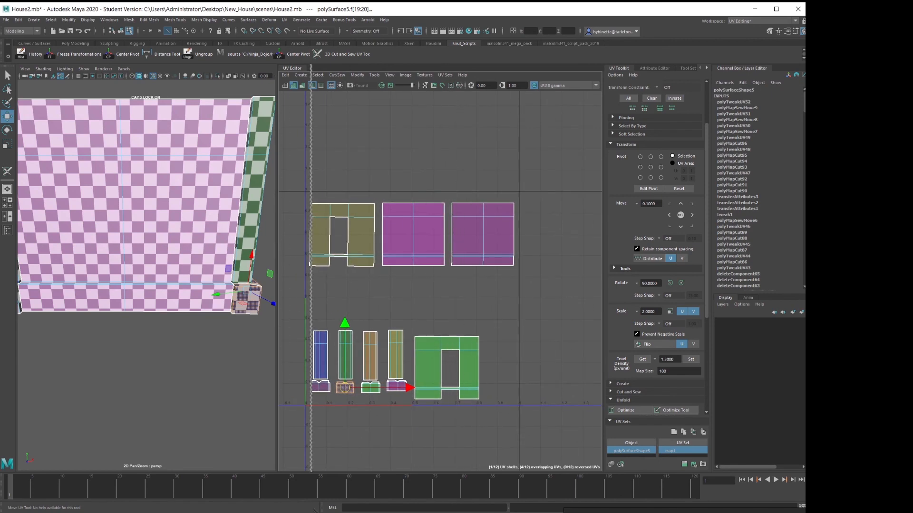
pyautogui.moveTo(335, 180)
pyautogui.keyDown('alt'); pyautogui.mouseDown(button='middle')
pyautogui.moveTo(344, 189)
pyautogui.moveTo(336, 186)
pyautogui.mouseUp(button='middle'); pyautogui.keyUp('alt')
pyautogui.moveTo(341, 184); pyautogui.dragTo(552, 303)
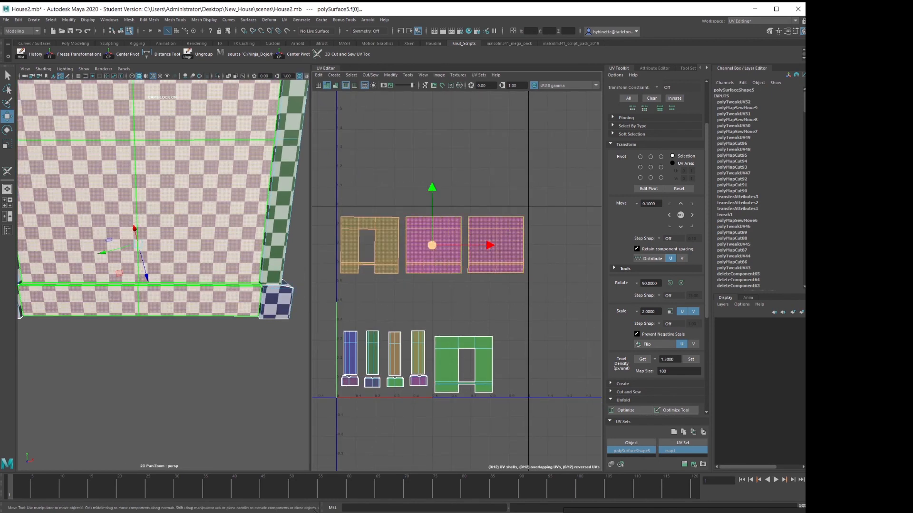
pyautogui.moveTo(432, 246); pyautogui.dragTo(430, 269)
# Straighten all UVs of the olive wall shell with the door opening, in both U and V
pyautogui.scroll(5, 430, 269)
pyautogui.keyDown('alt'); pyautogui.moveTo(430, 269); pyautogui.dragTo(547, 306, button='middle'); pyautogui.keyUp('alt')
pyautogui.scroll(2, 399, 252)
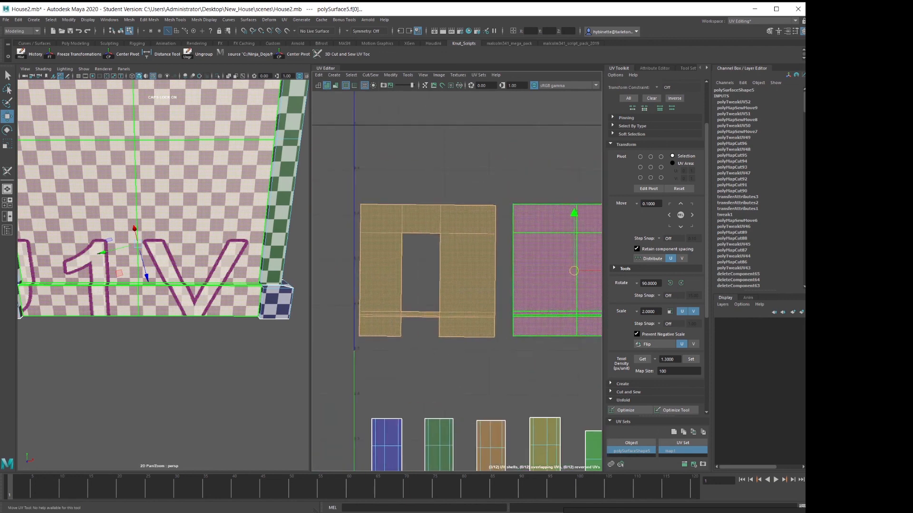
pyautogui.scroll(3, 547, 305)
pyautogui.click(480, 257)
pyautogui.click(530, 266)
pyautogui.rightClick(476, 293)
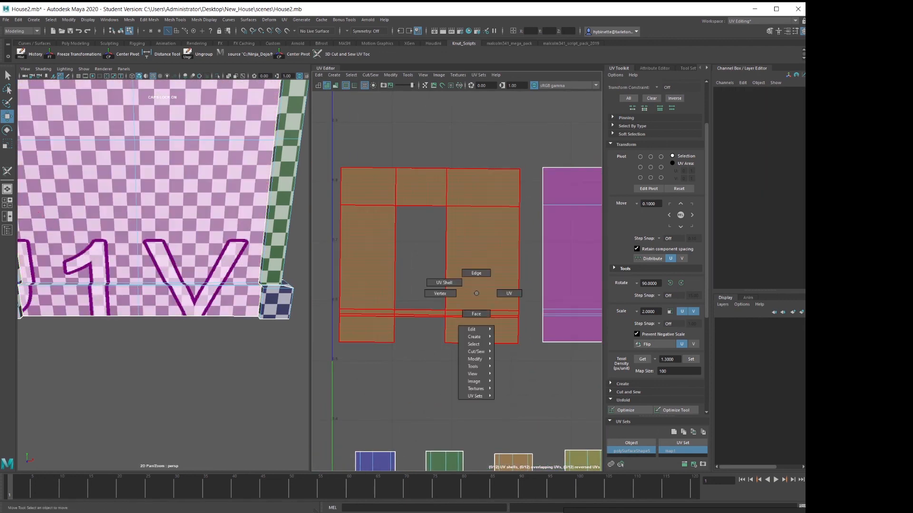
pyautogui.click(444, 283)
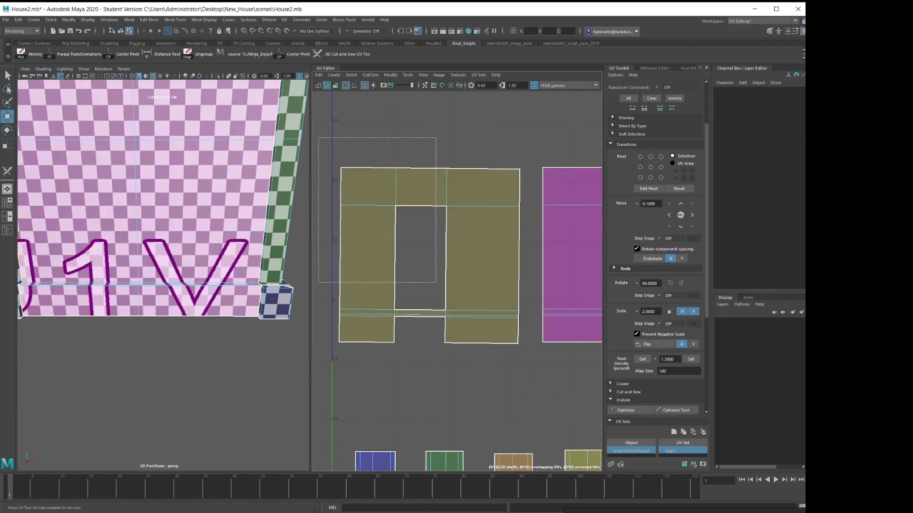
pyautogui.moveTo(436, 282); pyautogui.dragTo(523, 409)
pyautogui.rightClick(453, 295)
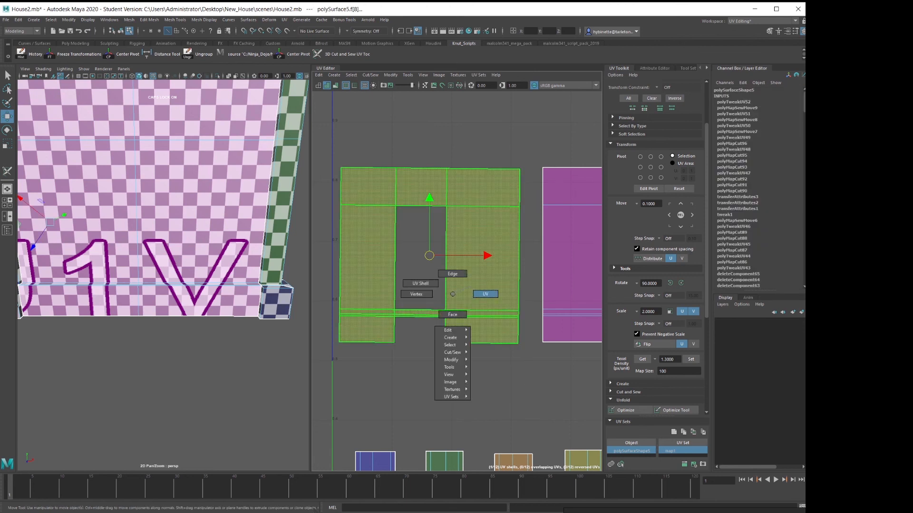
pyautogui.click(486, 294)
pyautogui.moveTo(321, 135); pyautogui.dragTo(531, 395)
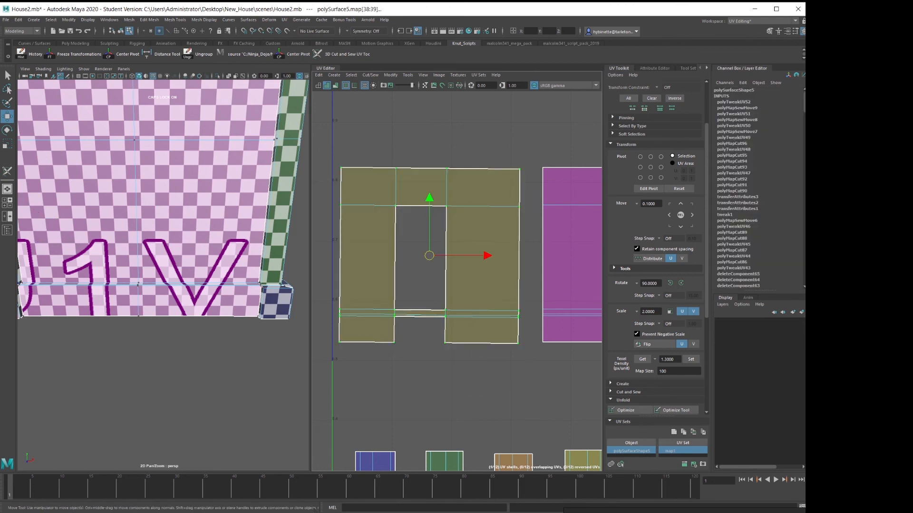
pyautogui.scroll(-6, 675, 352)
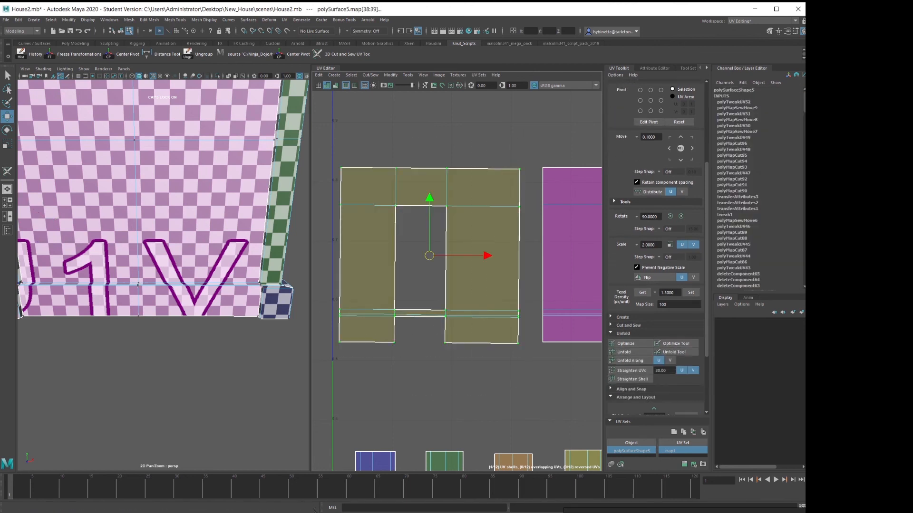
pyautogui.scroll(10, 656, 285)
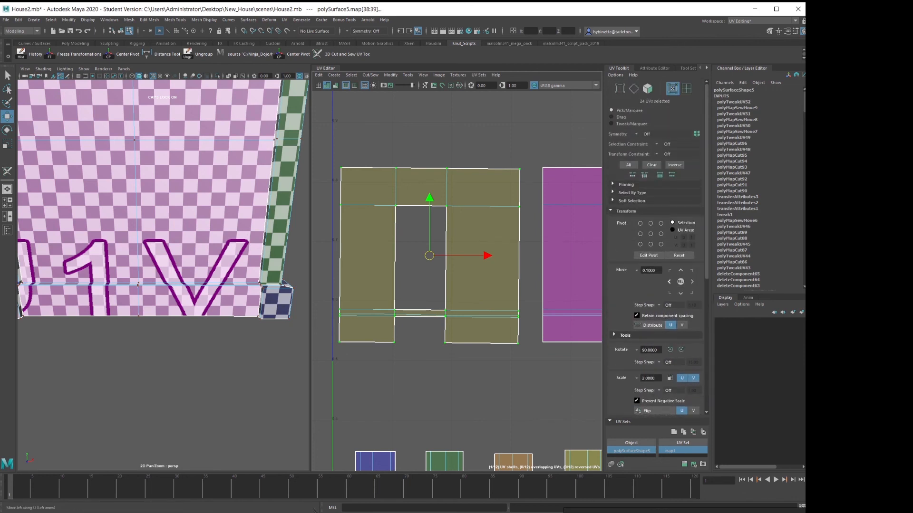
pyautogui.scroll(-5, 656, 247)
pyautogui.click(626, 123)
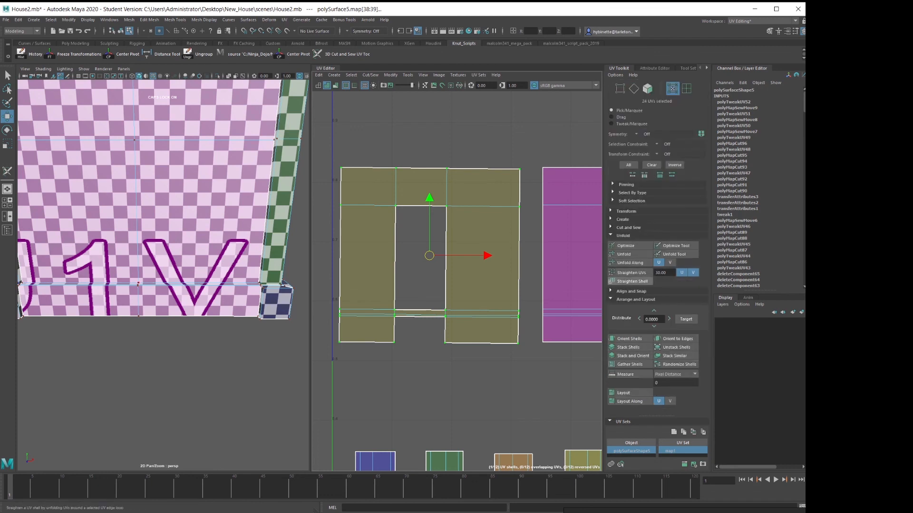
pyautogui.click(628, 227)
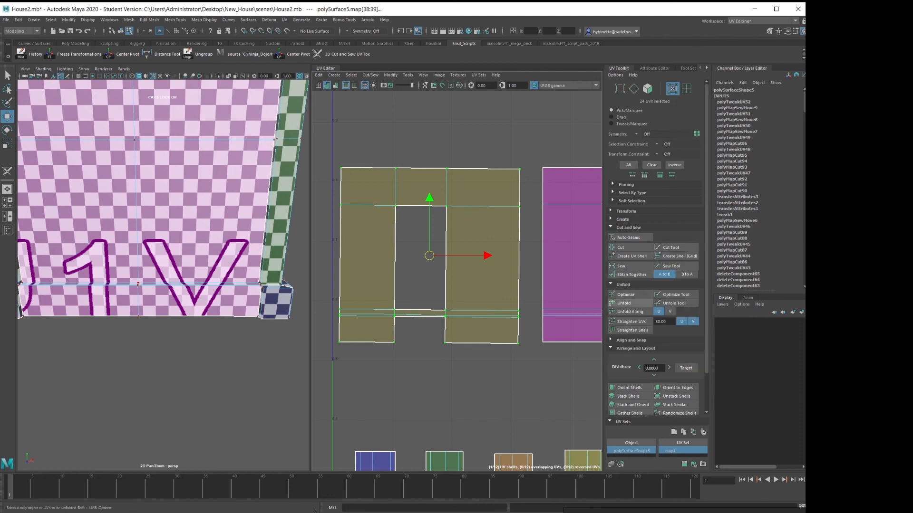
pyautogui.scroll(-2, 656, 247)
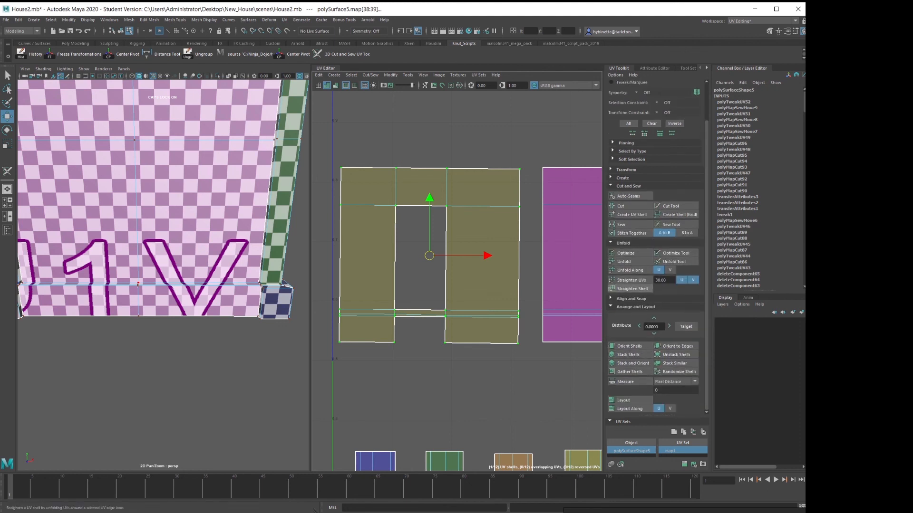
pyautogui.click(630, 280)
# Straighten all UVs of the dark purple wall shell nearest the UV tile's right edge
pyautogui.keyDown('alt'); pyautogui.moveTo(490, 257); pyautogui.dragTo(358, 223, button='middle'); pyautogui.keyUp('alt')
pyautogui.scroll(-1, 357, 223)
pyautogui.moveTo(408, 132); pyautogui.dragTo(586, 331)
pyautogui.keyDown('alt'); pyautogui.moveTo(554, 290); pyautogui.dragTo(345, 293, button='middle'); pyautogui.keyUp('alt')
pyautogui.moveTo(369, 131); pyautogui.dragTo(567, 337)
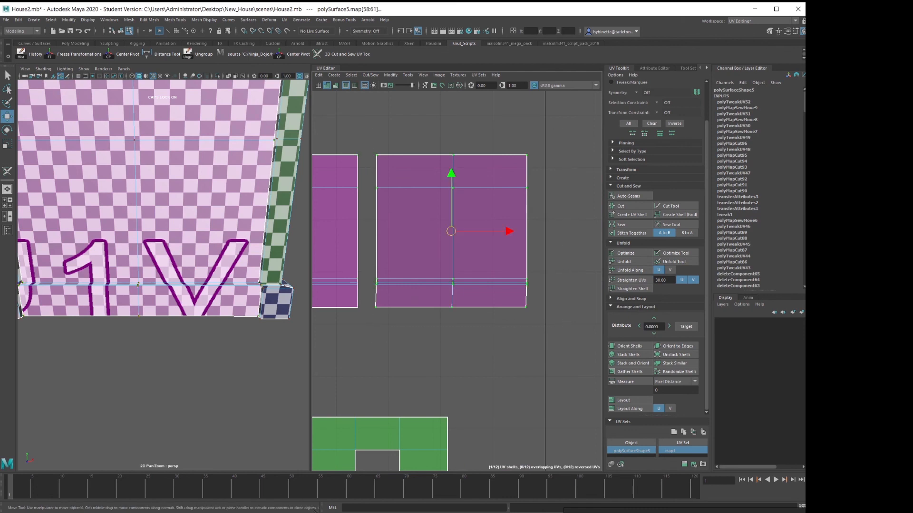
pyautogui.click(632, 281)
pyautogui.press('a')
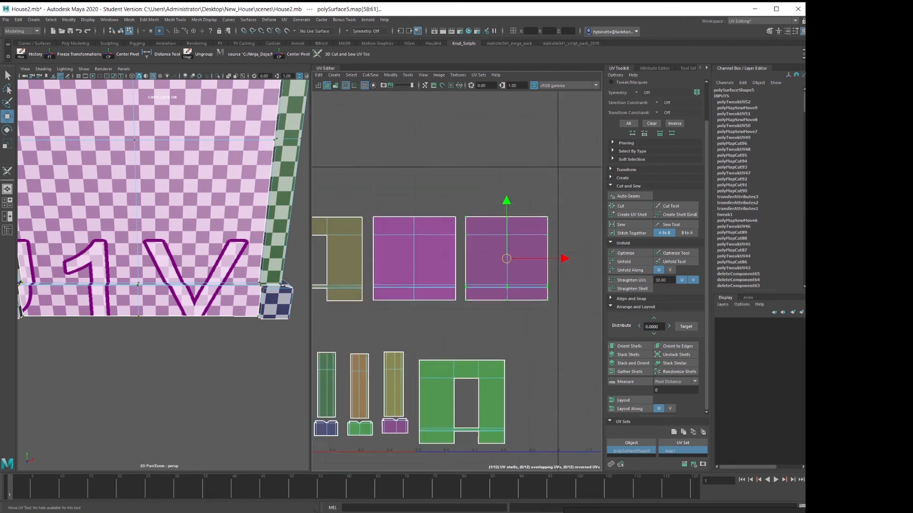
# Align the three upper wall shells along their lower edges (minimum V) and shift them together slightly left
pyautogui.moveTo(545, 257); pyautogui.dragTo(515, 246, button='right')
pyautogui.moveTo(346, 198); pyautogui.dragTo(529, 327)
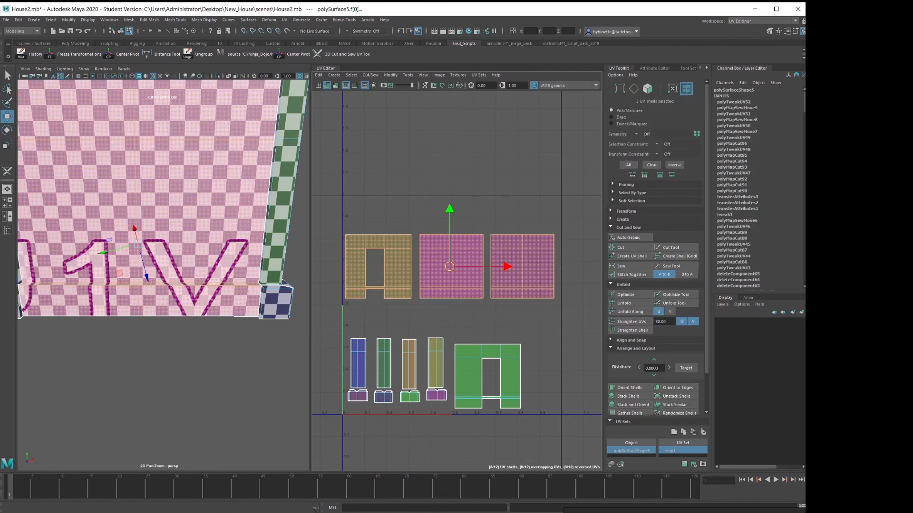
pyautogui.scroll(-2, 675, 346)
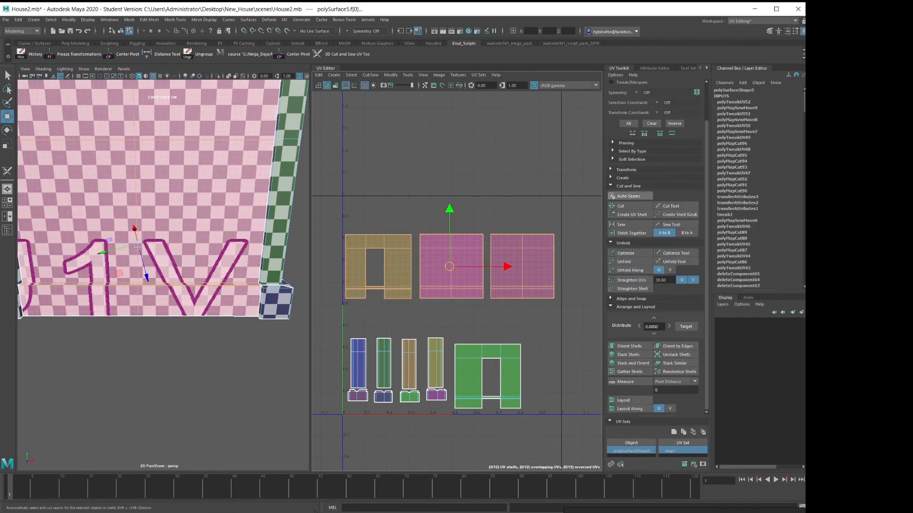
pyautogui.click(628, 186)
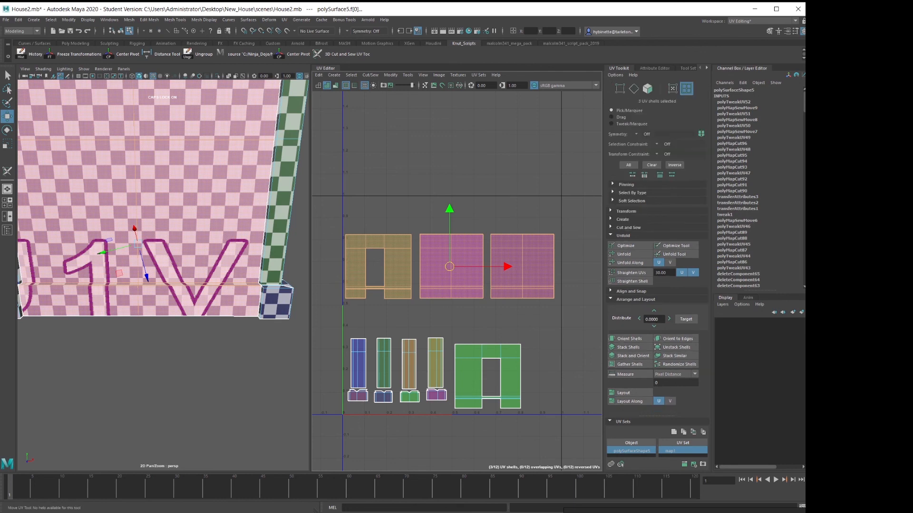
pyautogui.click(628, 291)
pyautogui.click(696, 303)
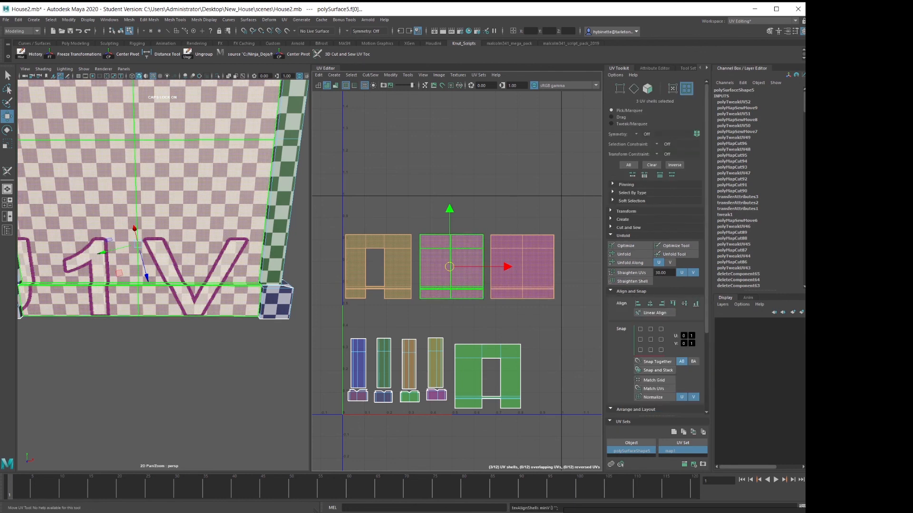
pyautogui.moveTo(450, 267); pyautogui.dragTo(445, 267)
# Examine the checker pattern on the house walls and corner pieces from several sides
pyautogui.scroll(-9, 105, 236)
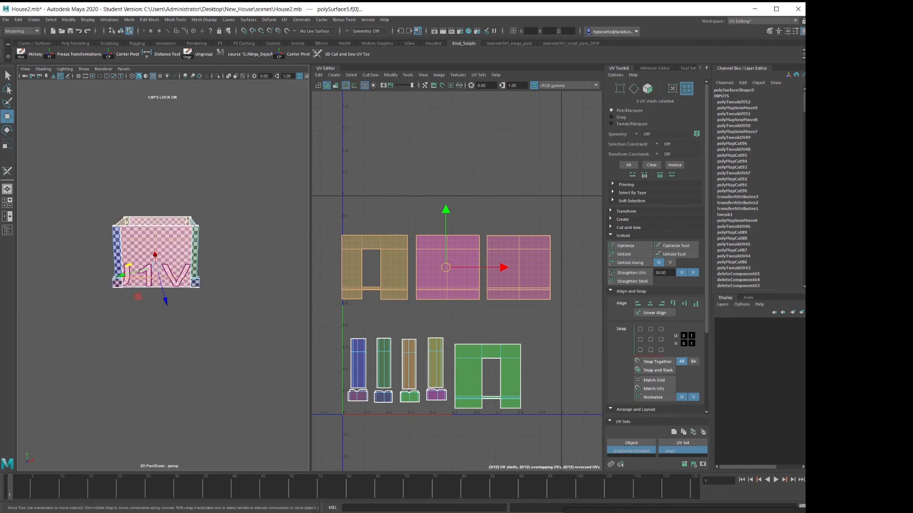
pyautogui.scroll(10, 106, 236)
pyautogui.scroll(-7, 105, 236)
pyautogui.keyDown('alt'); pyautogui.moveTo(105, 237); pyautogui.dragTo(240, 236); pyautogui.keyUp('alt')
pyautogui.click(293, 233)
pyautogui.keyDown('alt'); pyautogui.moveTo(95, 237); pyautogui.dragTo(229, 235); pyautogui.keyUp('alt')
pyautogui.moveTo(179, 183); pyautogui.dragTo(233, 388, button='right')
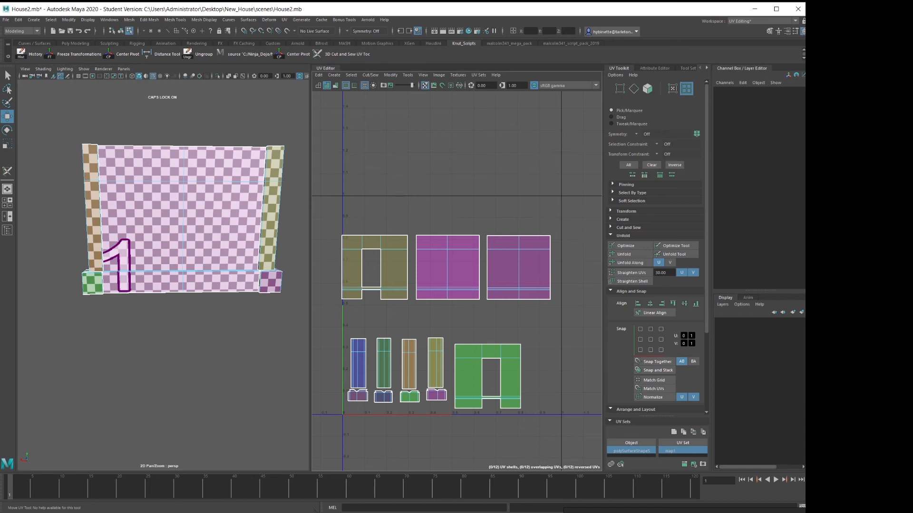
pyautogui.scroll(2, 461, 113)
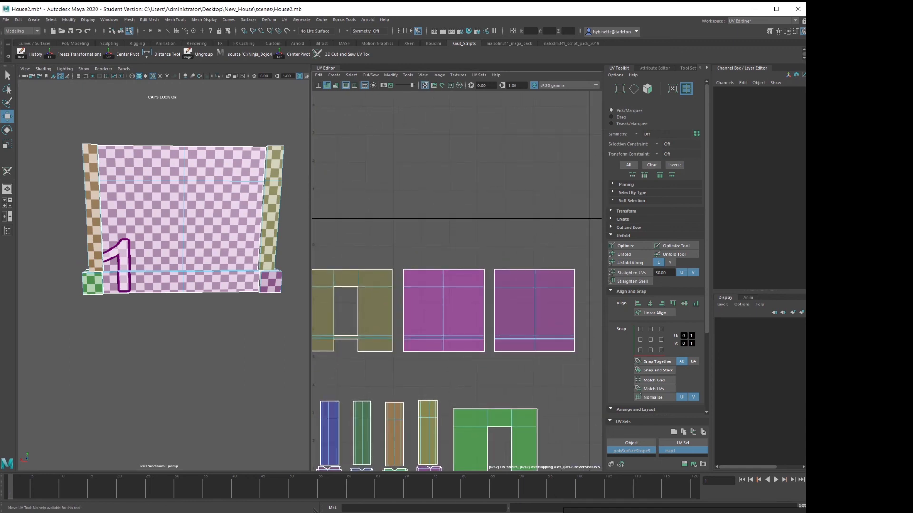
# Return the house to object mode with nothing selected and change the workspace to Maya Classic
pyautogui.keyDown('alt'); pyautogui.moveTo(209, 205); pyautogui.dragTo(202, 205); pyautogui.keyUp('alt')
pyautogui.moveTo(259, 109); pyautogui.dragTo(295, 99, button='right')
pyautogui.click(280, 110)
pyautogui.keyDown('alt'); pyautogui.moveTo(191, 209); pyautogui.dragTo(257, 207); pyautogui.keyUp('alt')
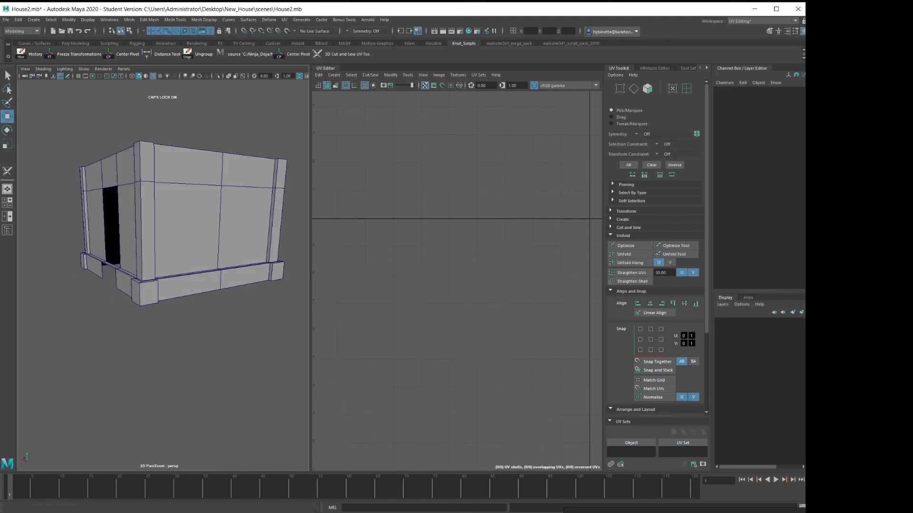
pyautogui.click(762, 20)
pyautogui.click(751, 29)
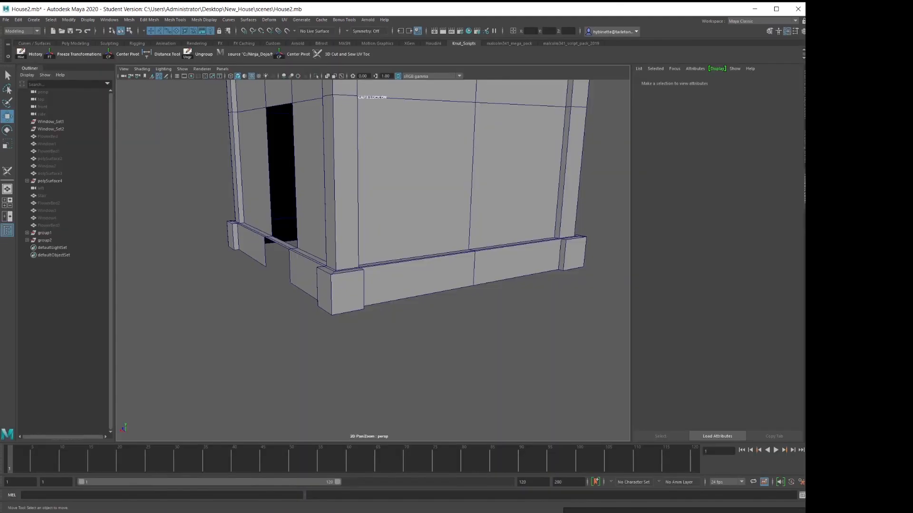
# Turn on textured display for the house walls and assign them the existing material with the coloured, lettered UV grid
pyautogui.click(371, 112)
pyautogui.press('6')
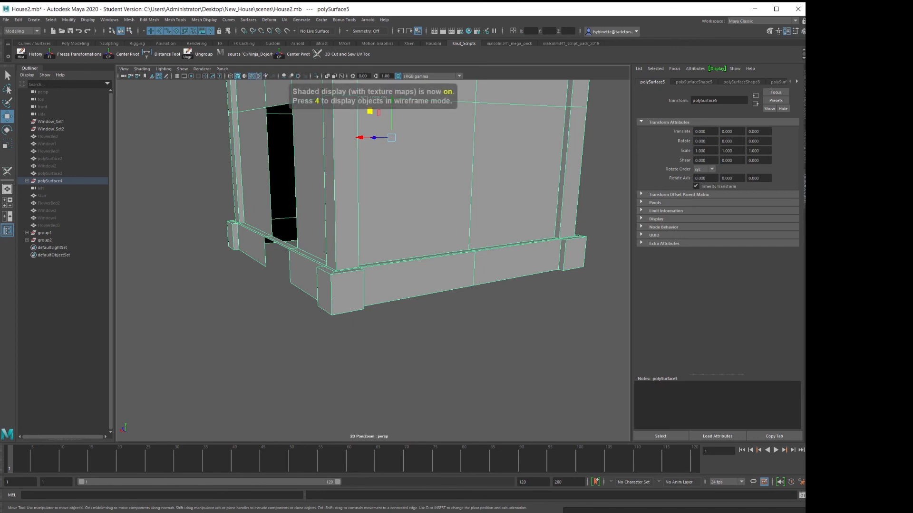
pyautogui.moveTo(373, 179); pyautogui.dragTo(424, 391, button='right')
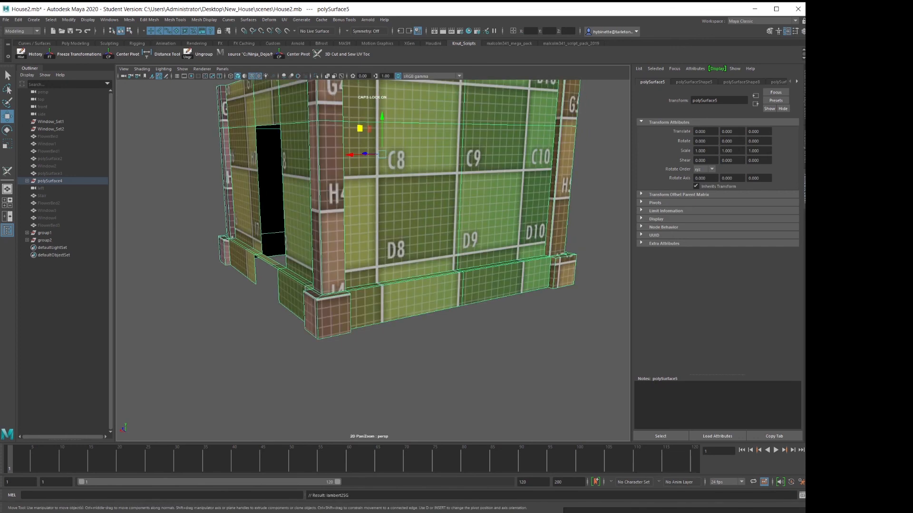
# Inspect the lettered grid texture on the walls, corner pieces and door side of the house for distortion and scale
pyautogui.keyDown('alt'); pyautogui.moveTo(419, 285); pyautogui.dragTo(499, 304); pyautogui.keyUp('alt')
pyautogui.keyDown('alt'); pyautogui.moveTo(499, 304); pyautogui.dragTo(475, 232, button='middle'); pyautogui.keyUp('alt')
pyautogui.keyDown('alt'); pyautogui.moveTo(474, 233); pyautogui.dragTo(533, 236, button='right'); pyautogui.keyUp('alt')
pyautogui.keyDown('alt'); pyautogui.moveTo(504, 233); pyautogui.dragTo(590, 285, button='middle'); pyautogui.keyUp('alt')
pyautogui.keyDown('alt'); pyautogui.moveTo(589, 285); pyautogui.dragTo(475, 275, button='right'); pyautogui.keyUp('alt')
pyautogui.keyDown('alt'); pyautogui.moveTo(475, 276); pyautogui.dragTo(552, 273); pyautogui.keyUp('alt')
pyautogui.keyDown('alt'); pyautogui.moveTo(551, 274); pyautogui.dragTo(549, 303, button='middle'); pyautogui.keyUp('alt')
pyautogui.keyDown('alt'); pyautogui.moveTo(548, 303); pyautogui.dragTo(713, 307); pyautogui.keyUp('alt')
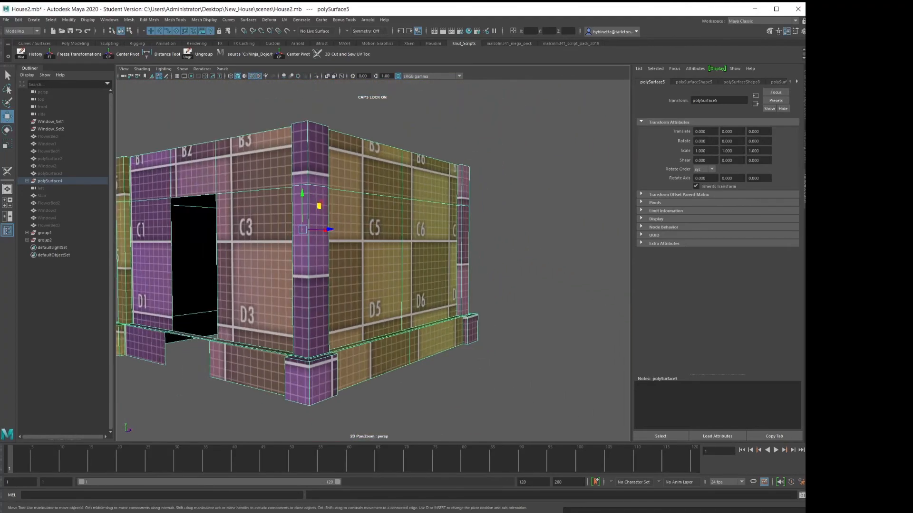